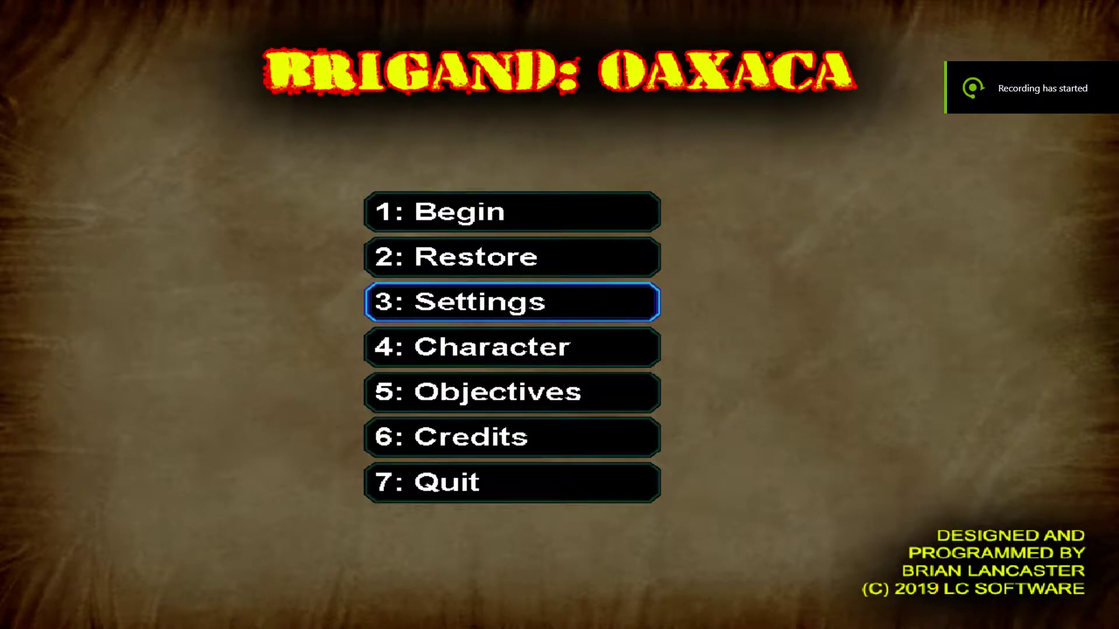
Restore the saved game at Ricardo's Plantation from the main menu's Restore option.
{"action": "key", "text": "Up"}
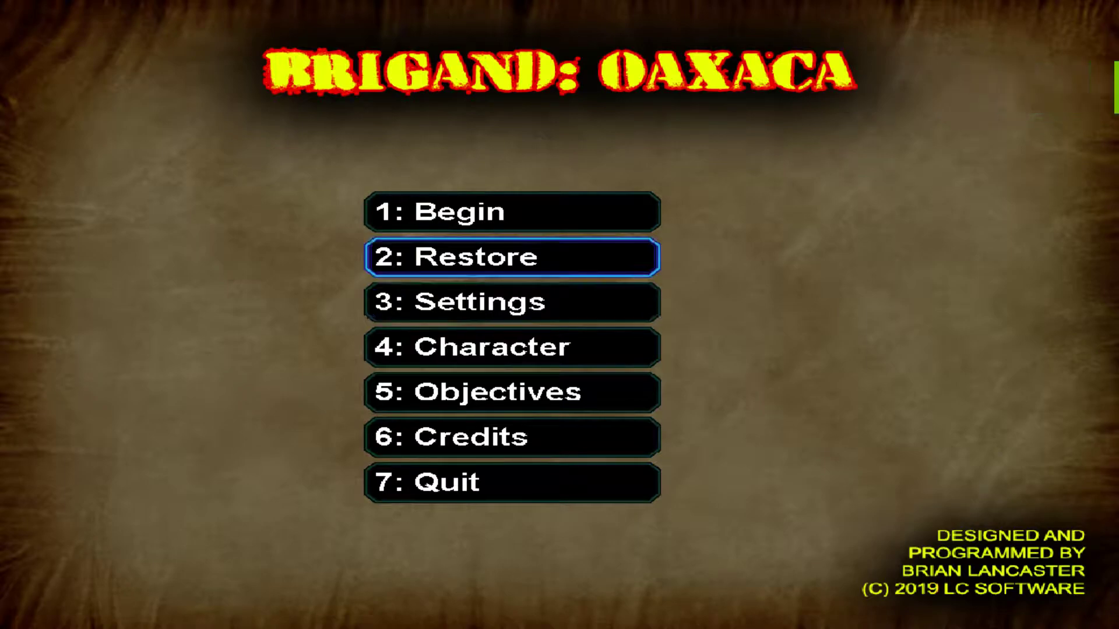
{"action": "key", "text": "Down"}
{"action": "key", "text": "Return"}
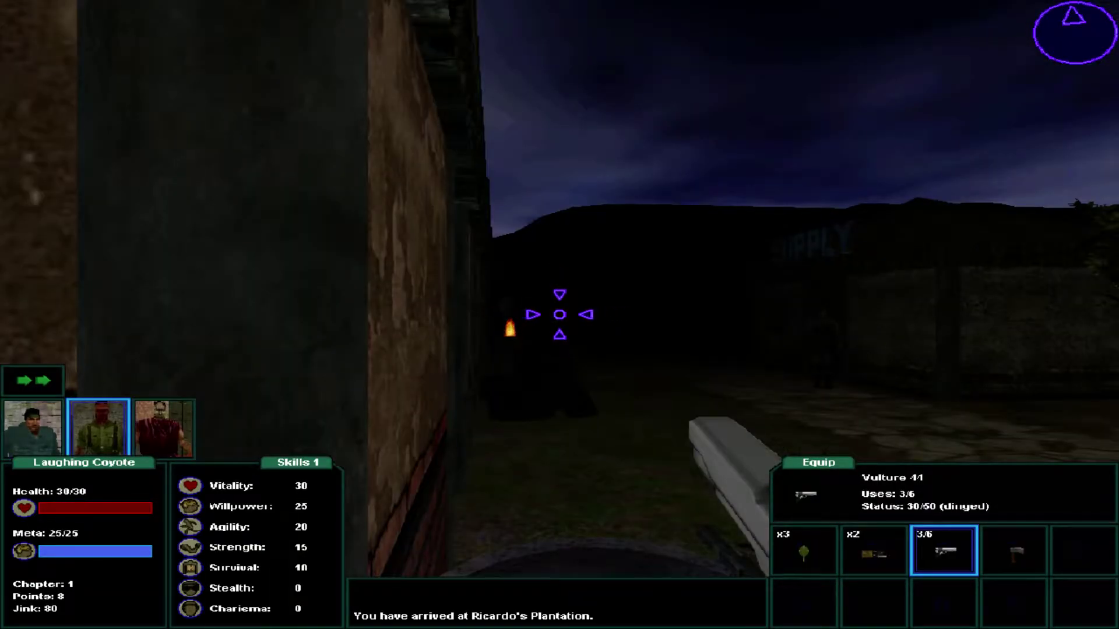
Browse Laughing Coyote's abilities without using one, then bring up the team list.
{"action": "key", "text": "a"}
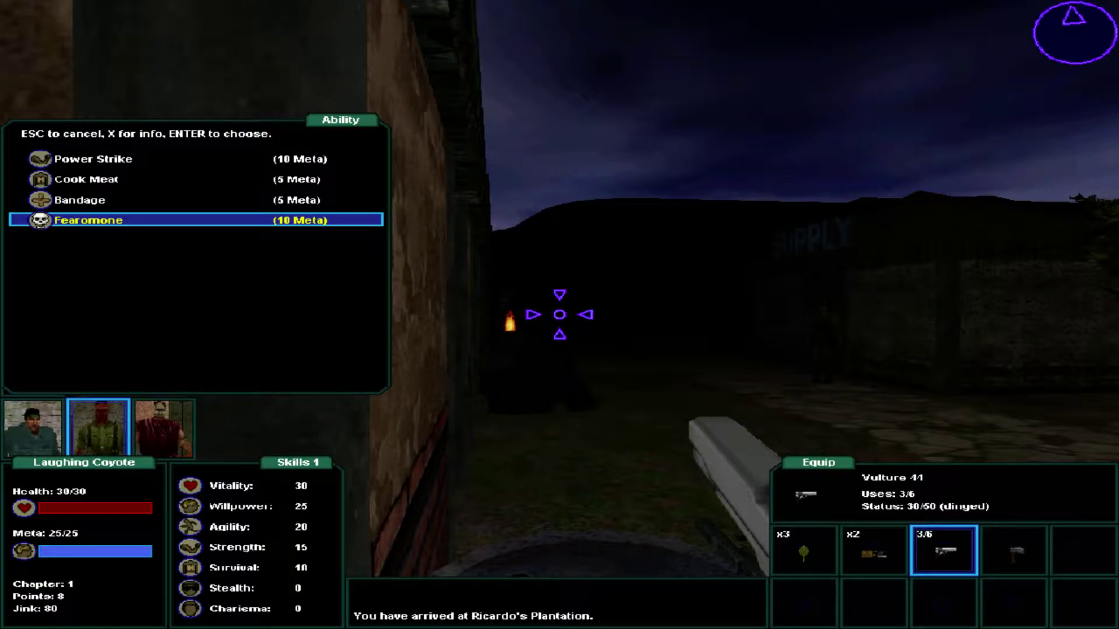
{"action": "key", "text": "Return"}
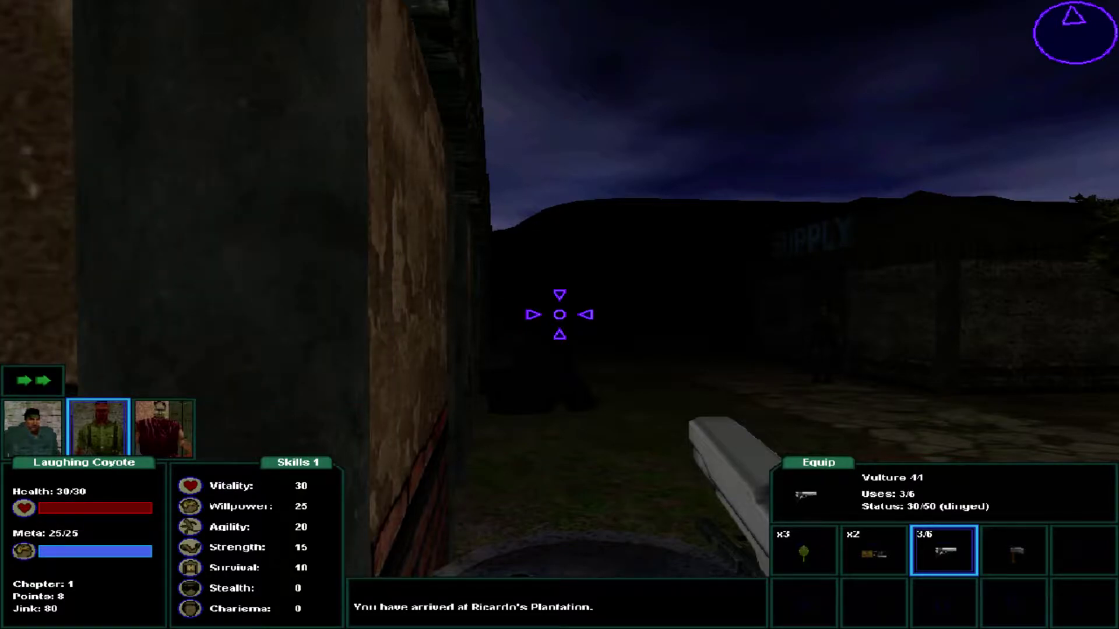
{"action": "key", "text": "t"}
Select Matthew and lead him through the alloy door into the courtyard.
{"action": "key", "text": "1"}
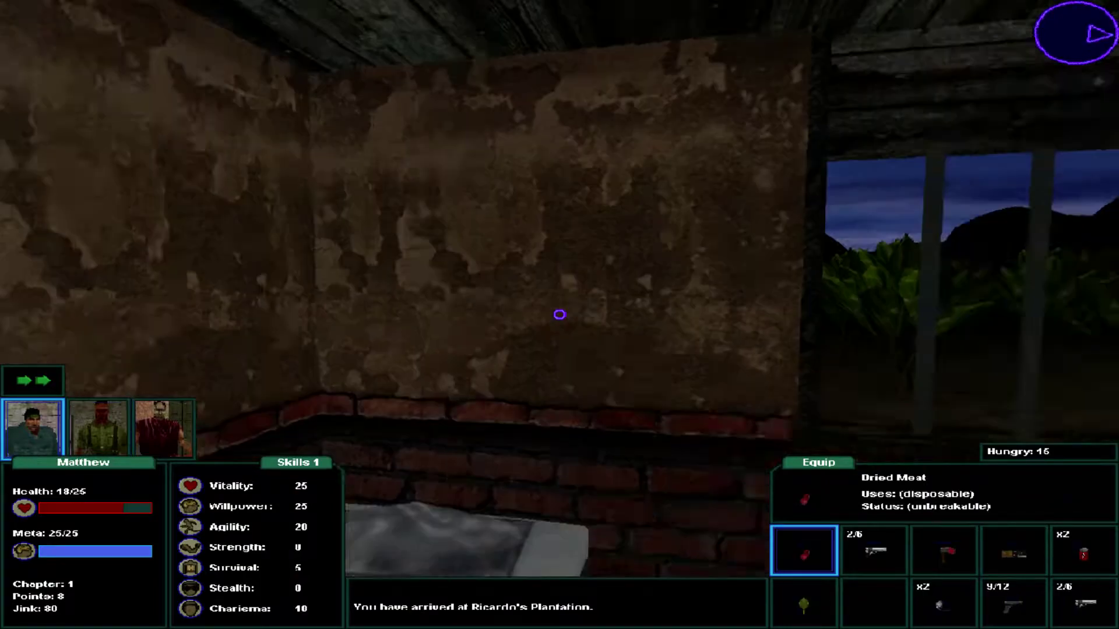
{"action": "key", "text": "w"}
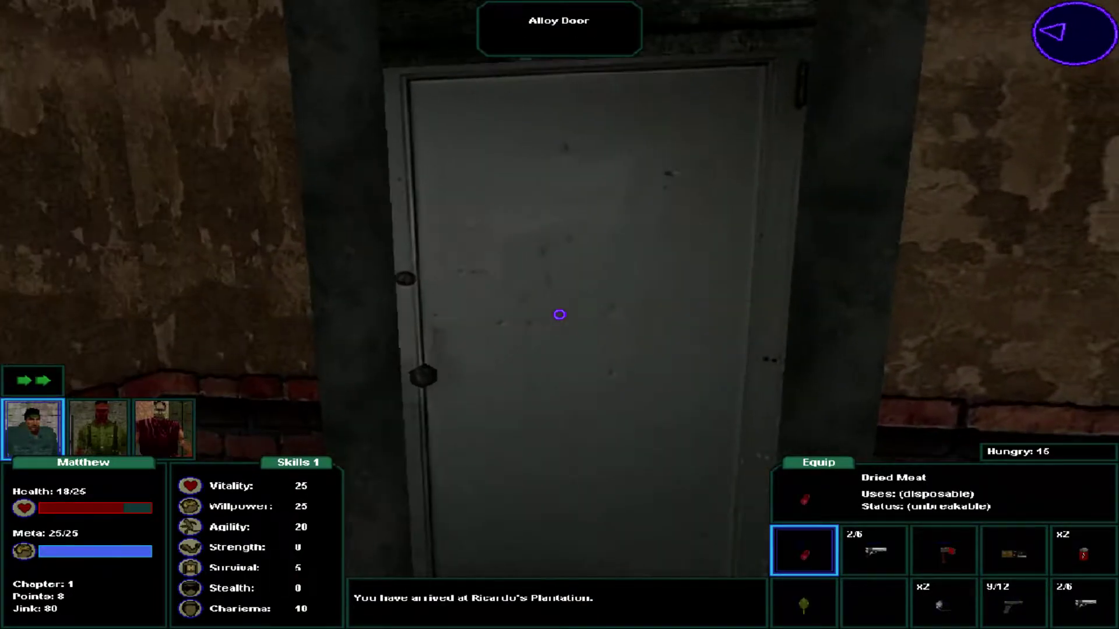
{"action": "left_click", "coordinate": [560, 314]}
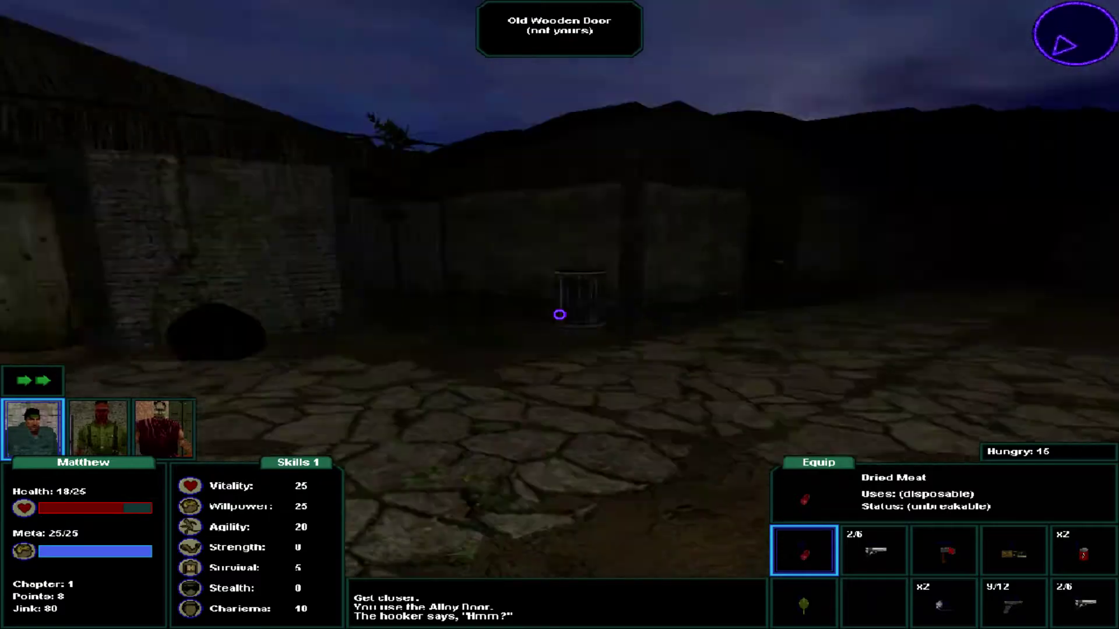
{"action": "key", "text": "w"}
{"action": "key", "text": "w"}
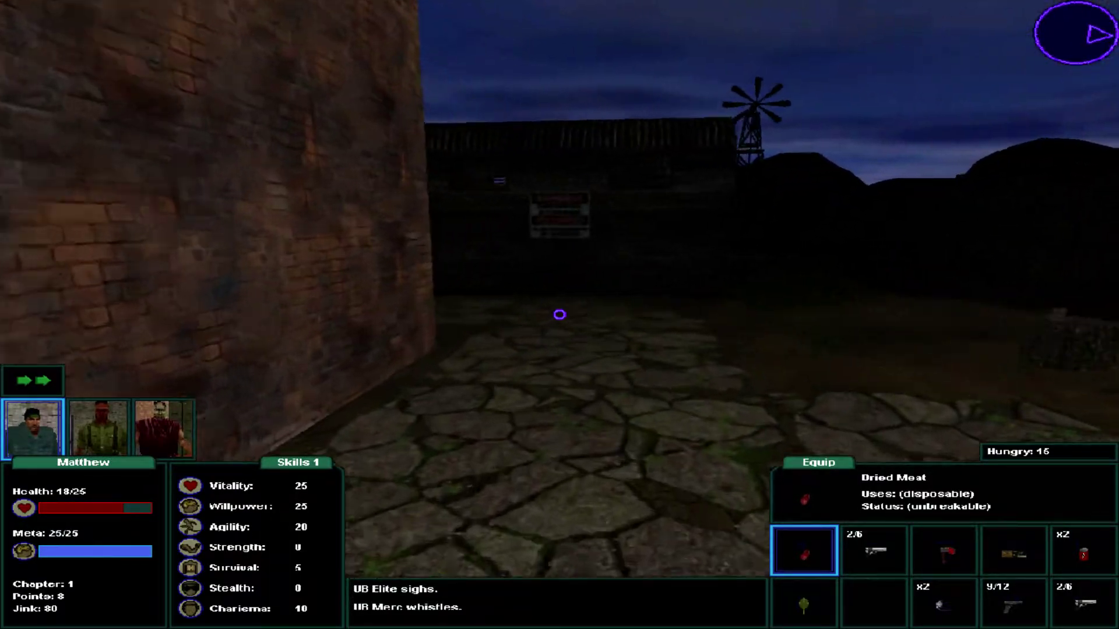
Cycle Matthew's equipped items until the Crow 10mm pistol is in hand.
{"action": "key", "text": "2"}
{"action": "key", "text": "3"}
{"action": "key", "text": "6"}
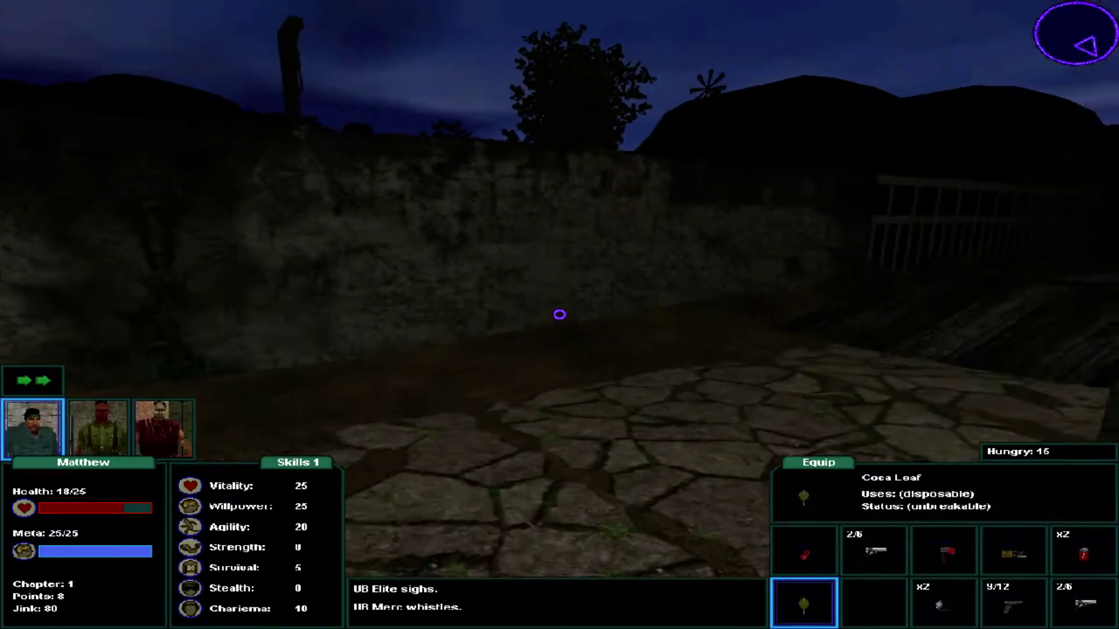
{"action": "key", "text": "9"}
{"action": "key", "text": "w"}
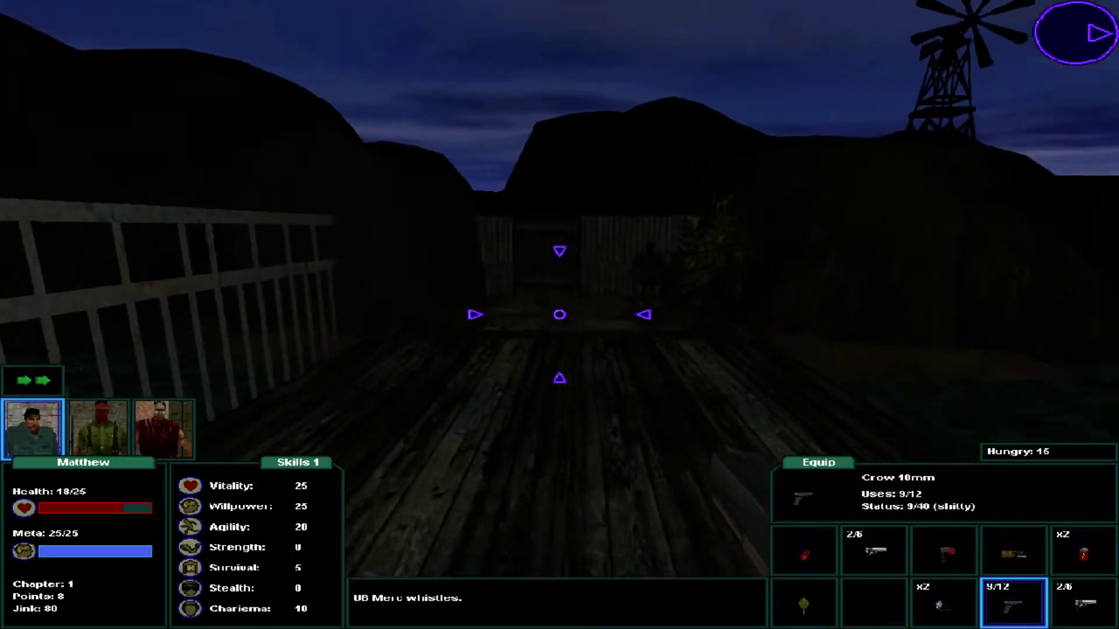
Cross the bridge, go through the wooden gate, and walk out of the canyon.
{"action": "key", "text": "w"}
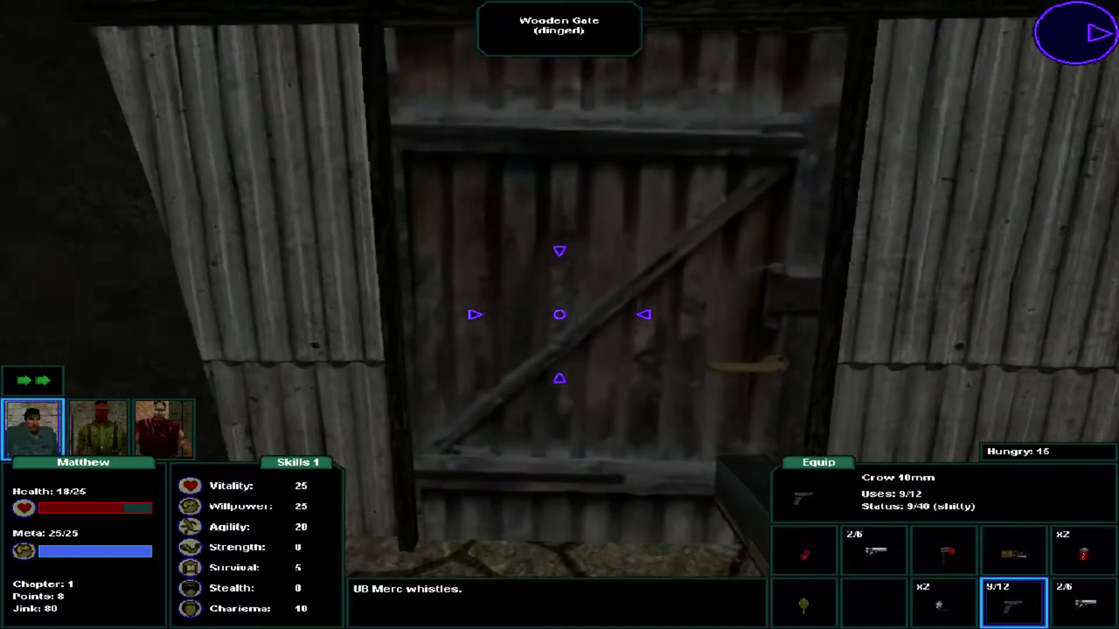
{"action": "left_click", "coordinate": [559, 315]}
{"action": "key", "text": "w"}
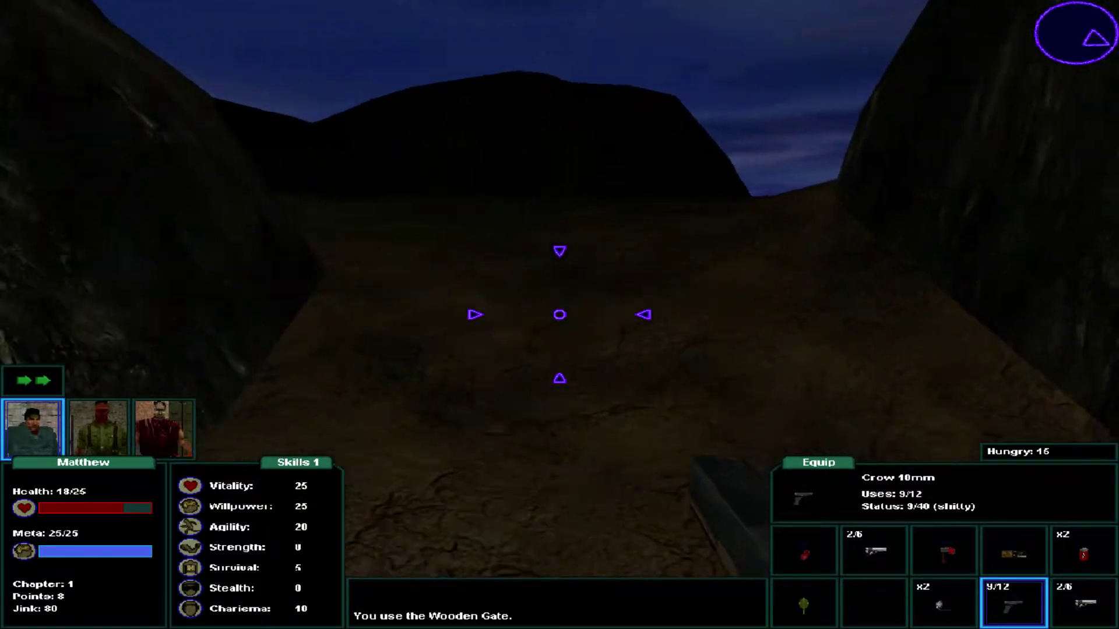
{"action": "key", "text": "w"}
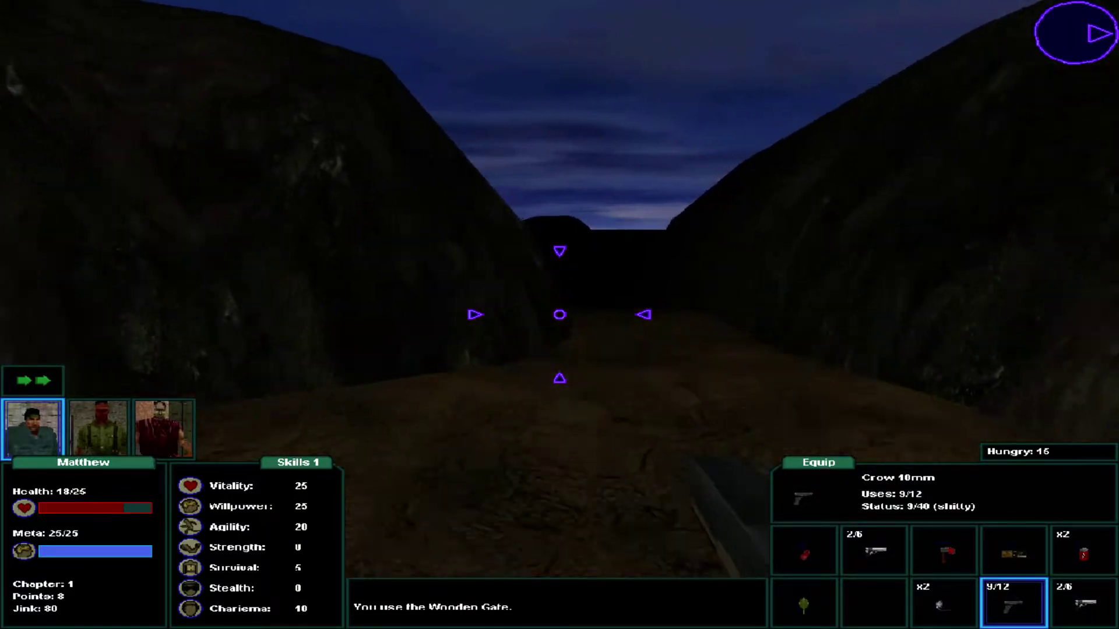
{"action": "key", "text": "w"}
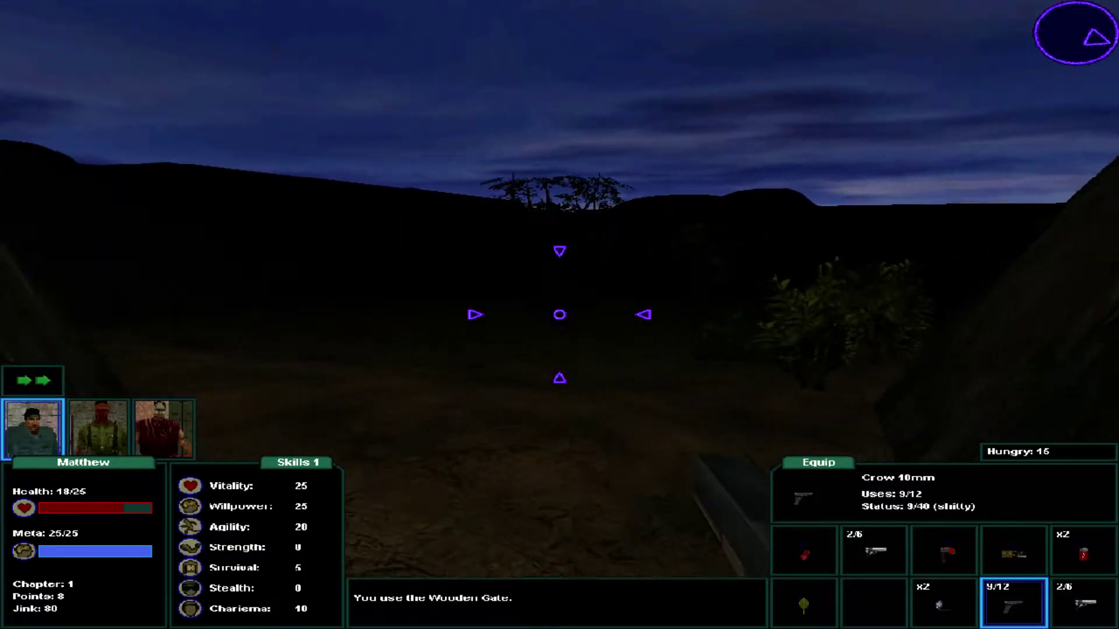
Walk past the trees and across the dark terrain, looking over the valley.
{"action": "key", "text": "w"}
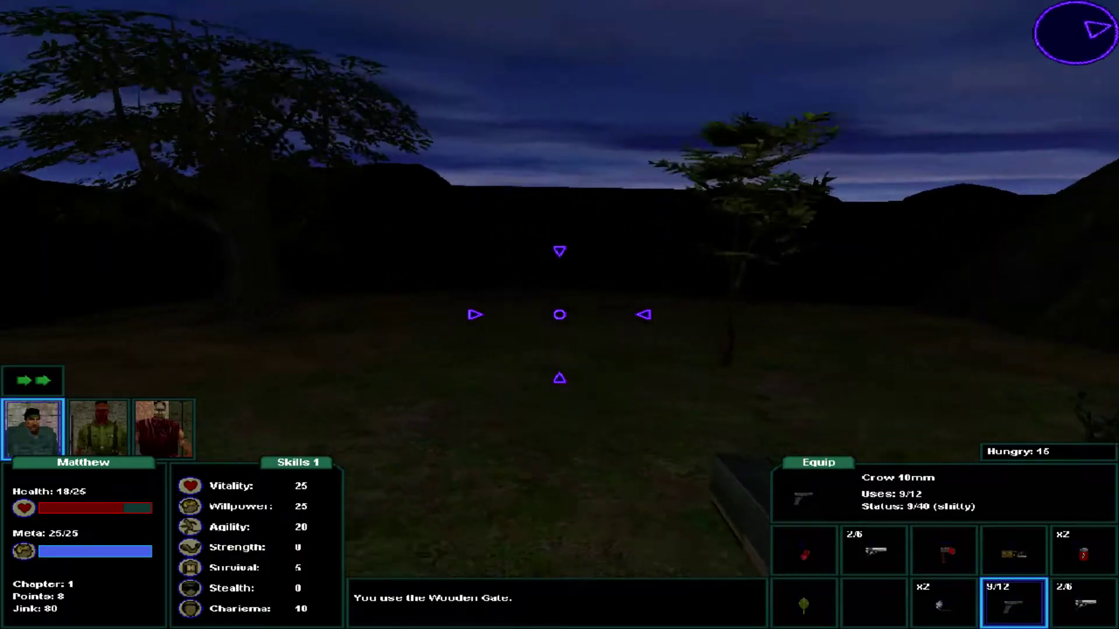
{"action": "key", "text": "w"}
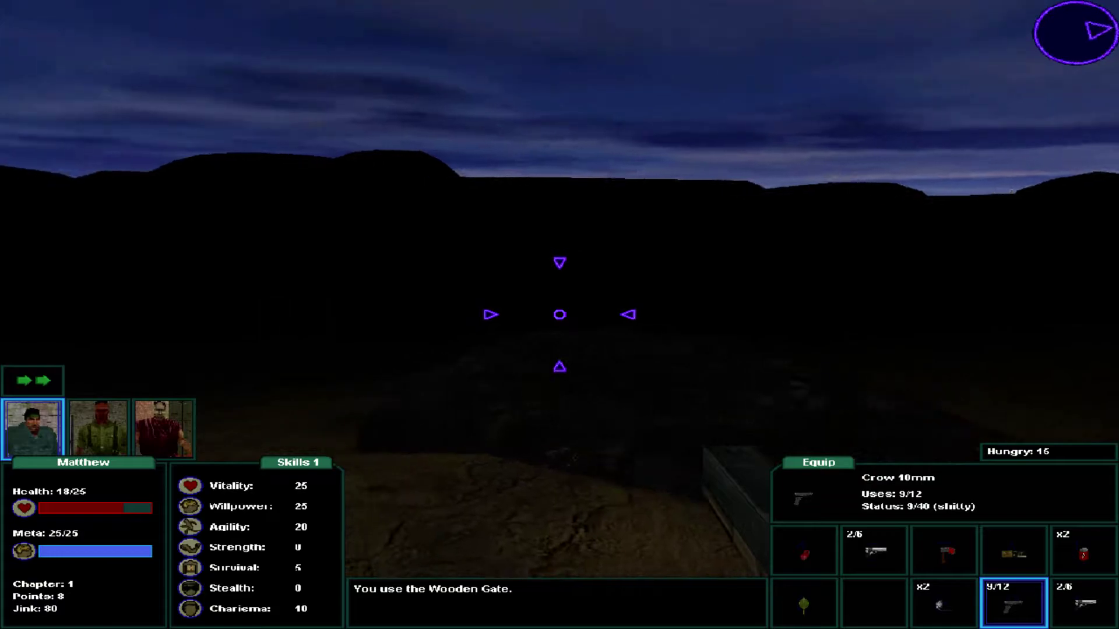
{"action": "key", "text": "w"}
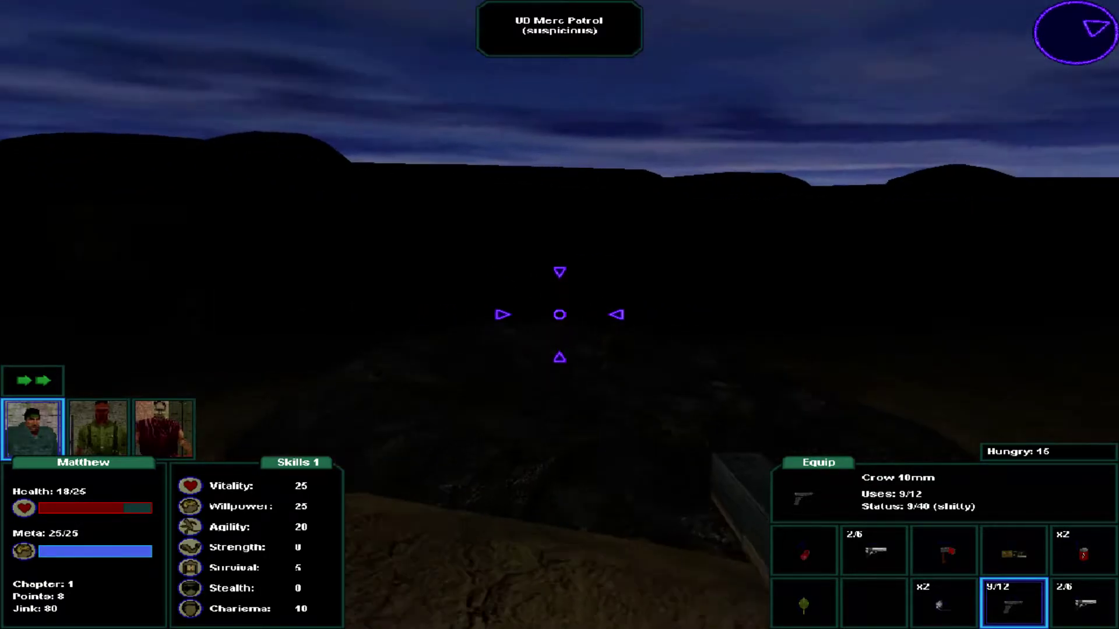
{"action": "key", "text": "w"}
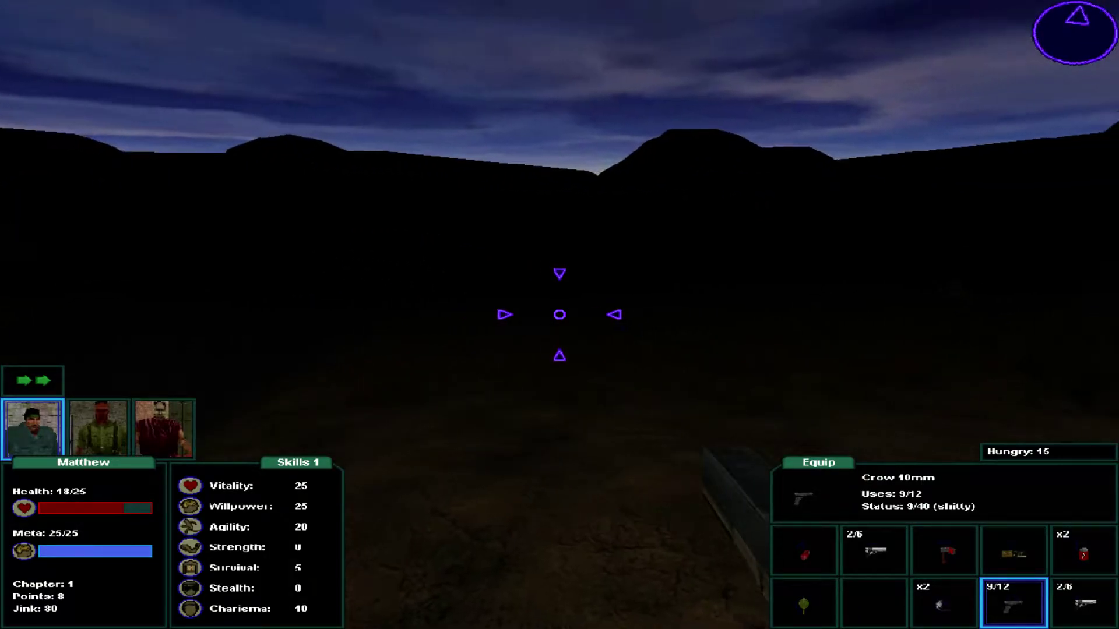
{"action": "key", "text": "w"}
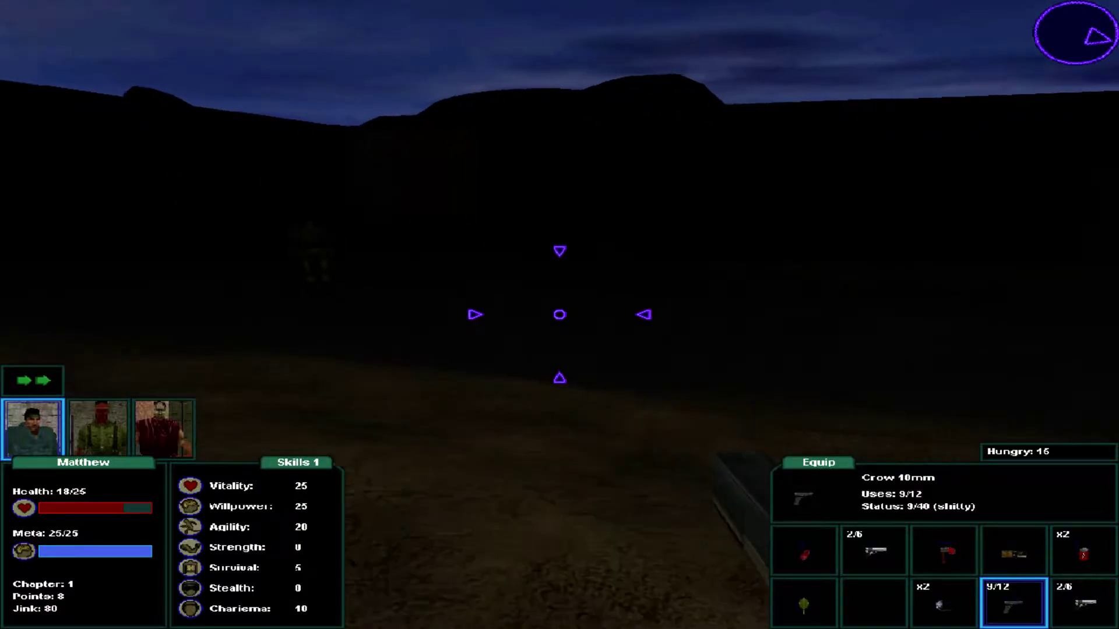
{"action": "key", "text": "w"}
{"action": "key", "text": "w"}
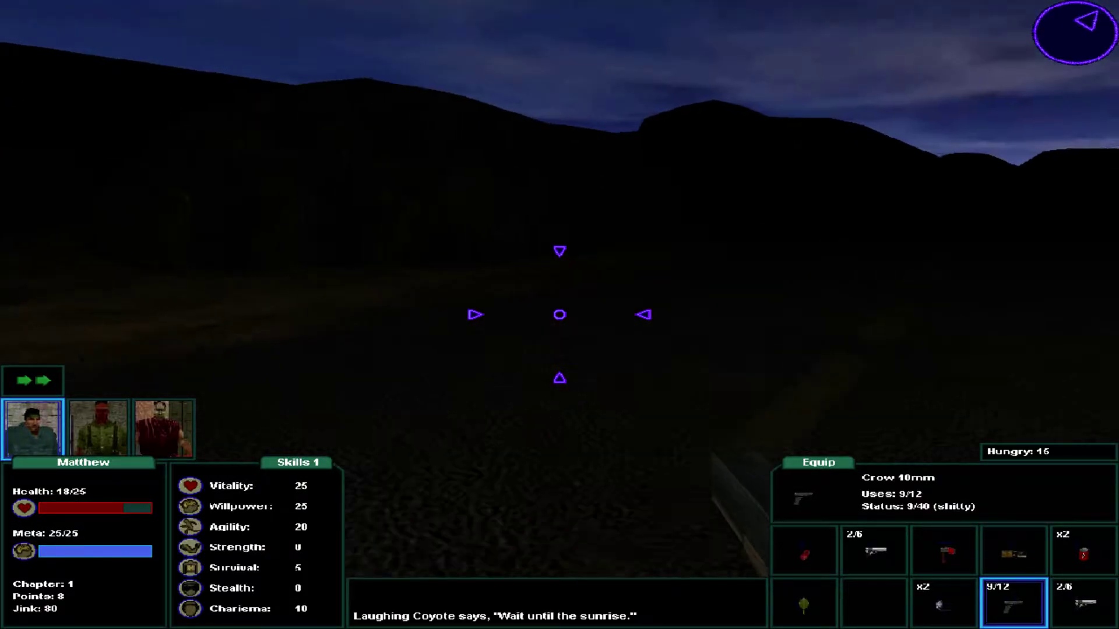
{"action": "key", "text": "w"}
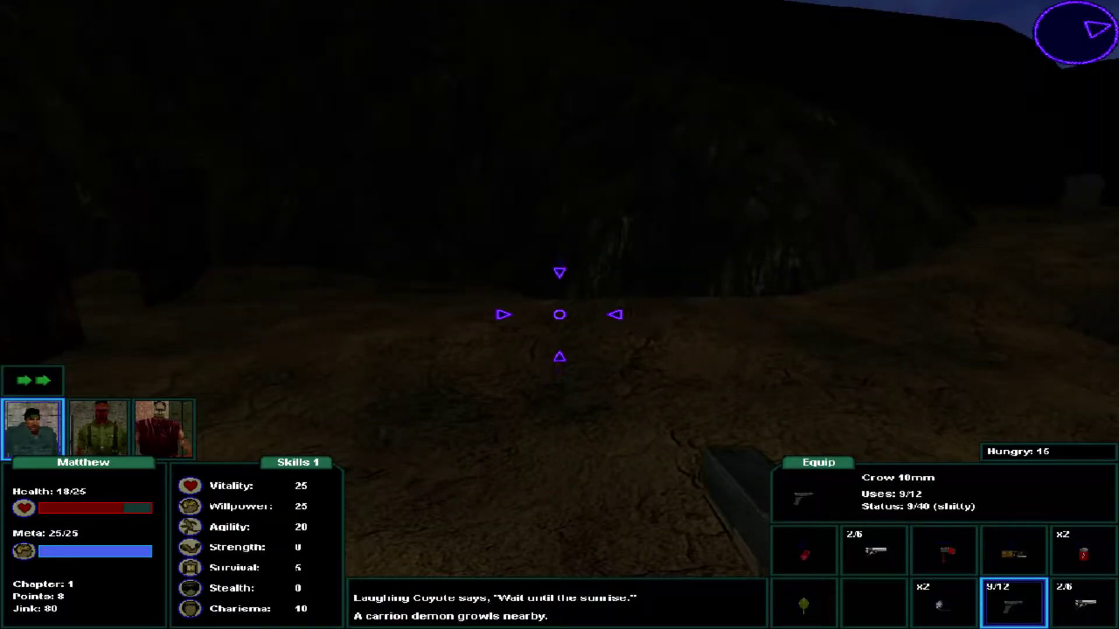
Head toward the rocky slope and push through the plants.
{"action": "key", "text": "w"}
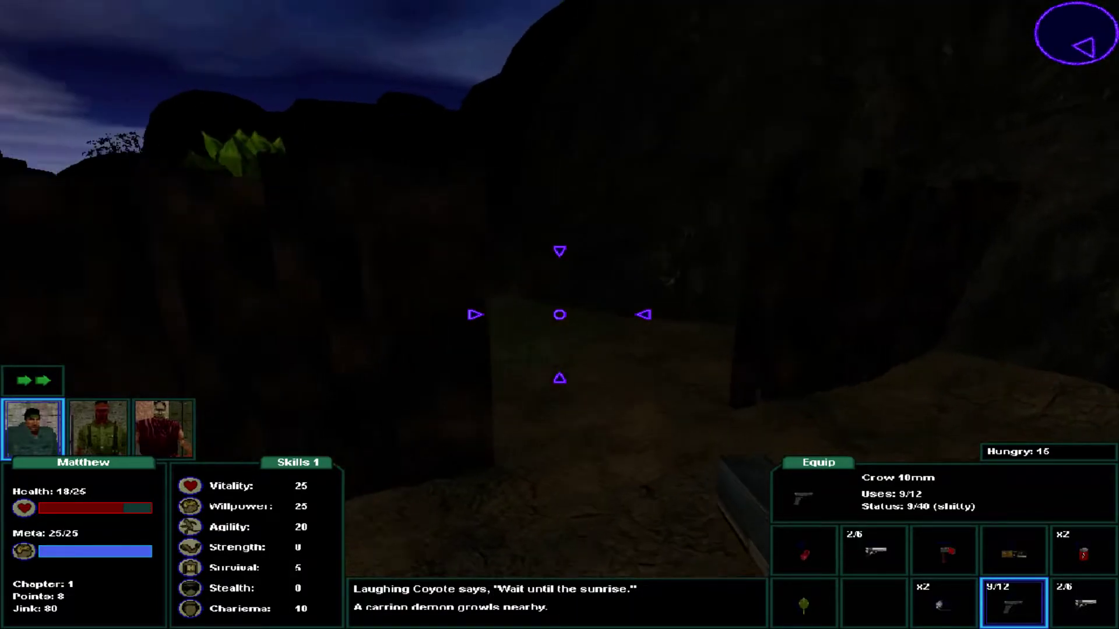
{"action": "key", "text": "w"}
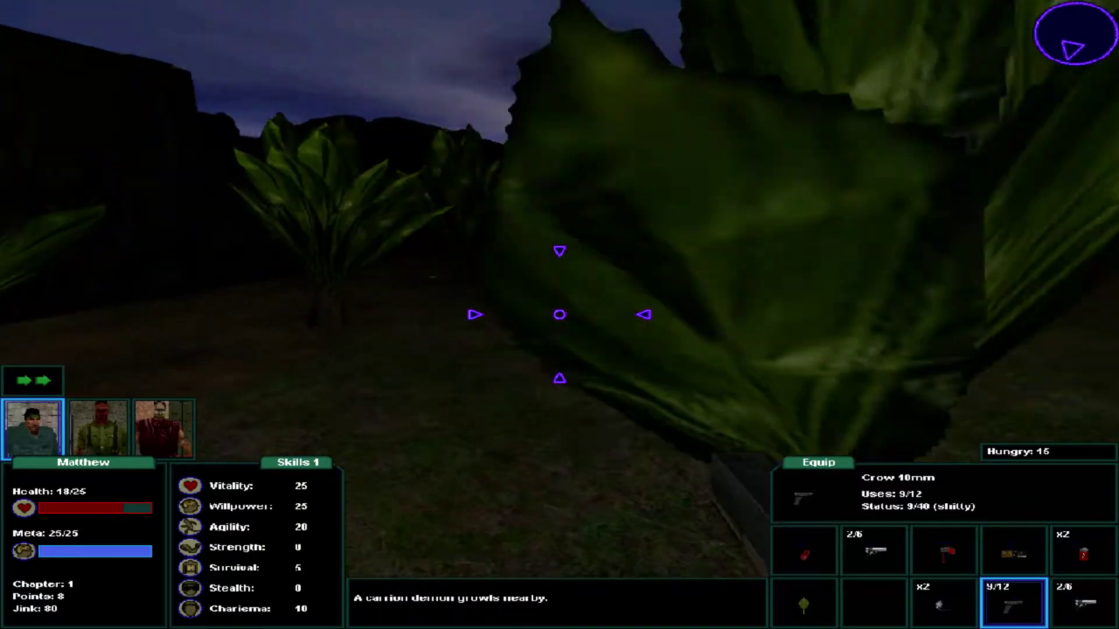
{"action": "key", "text": "w"}
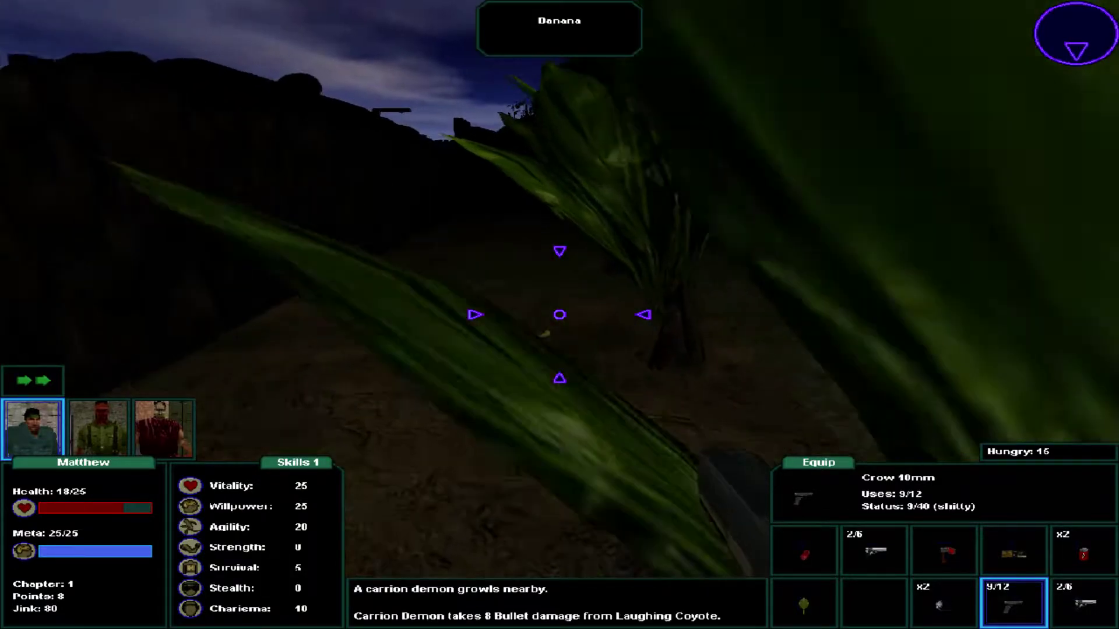
{"action": "key", "text": "w"}
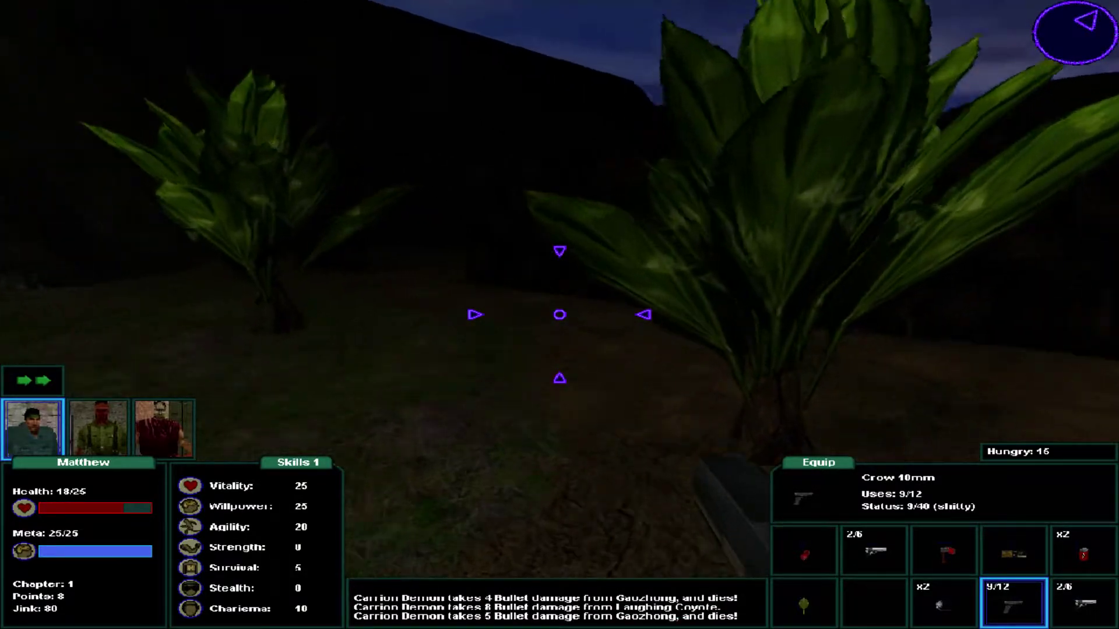
{"action": "key", "text": "w"}
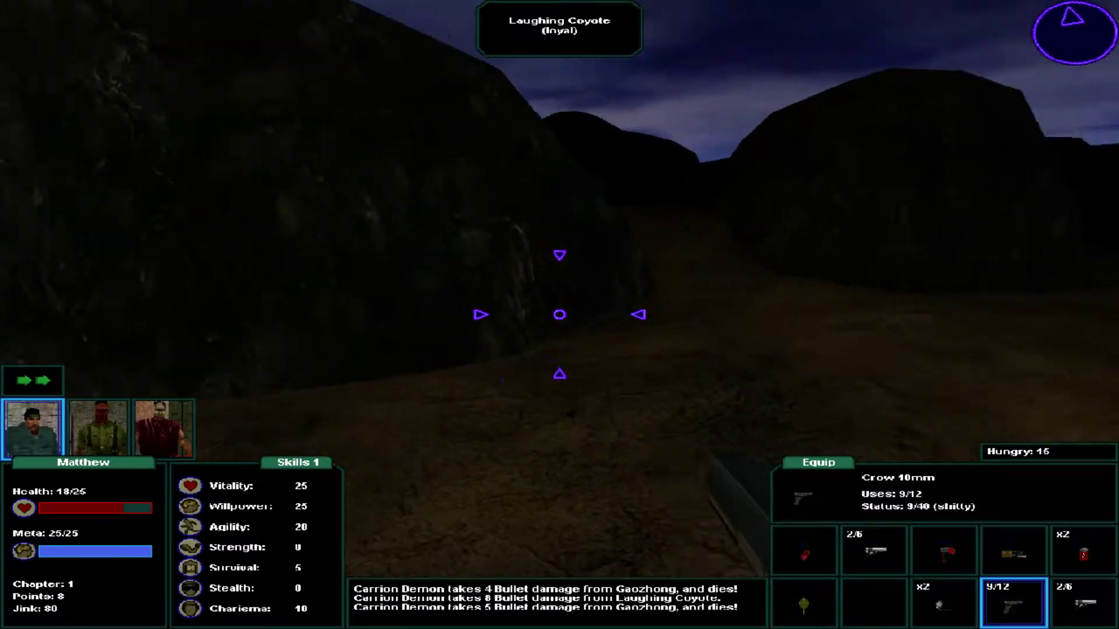
Look over the dead Carrion Demons, then move toward the plants.
{"action": "key", "text": "w"}
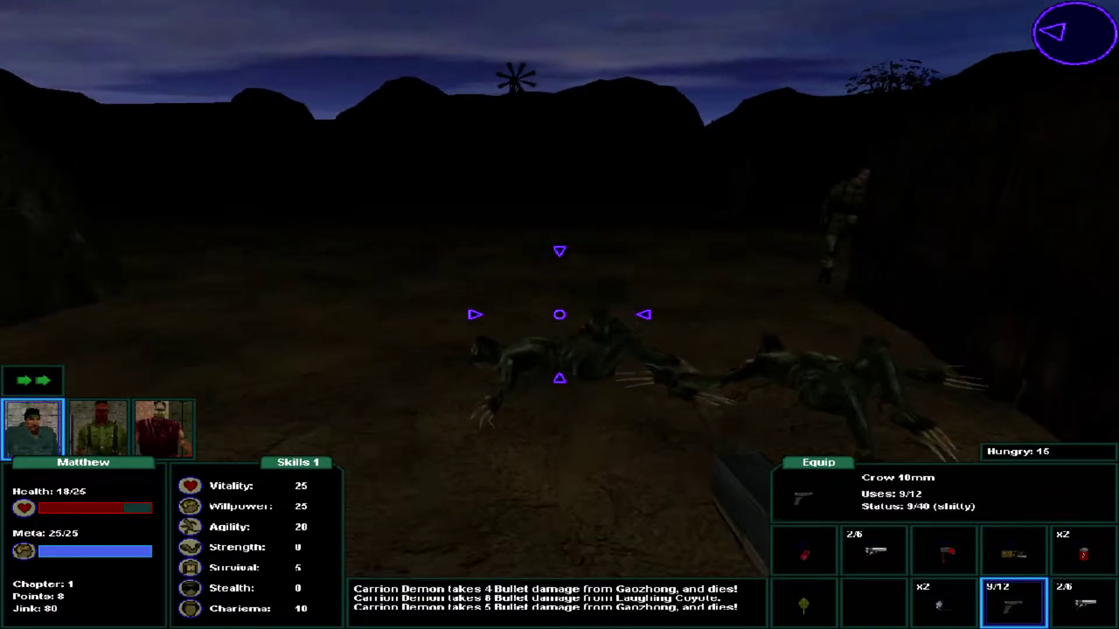
{"action": "key", "text": "w"}
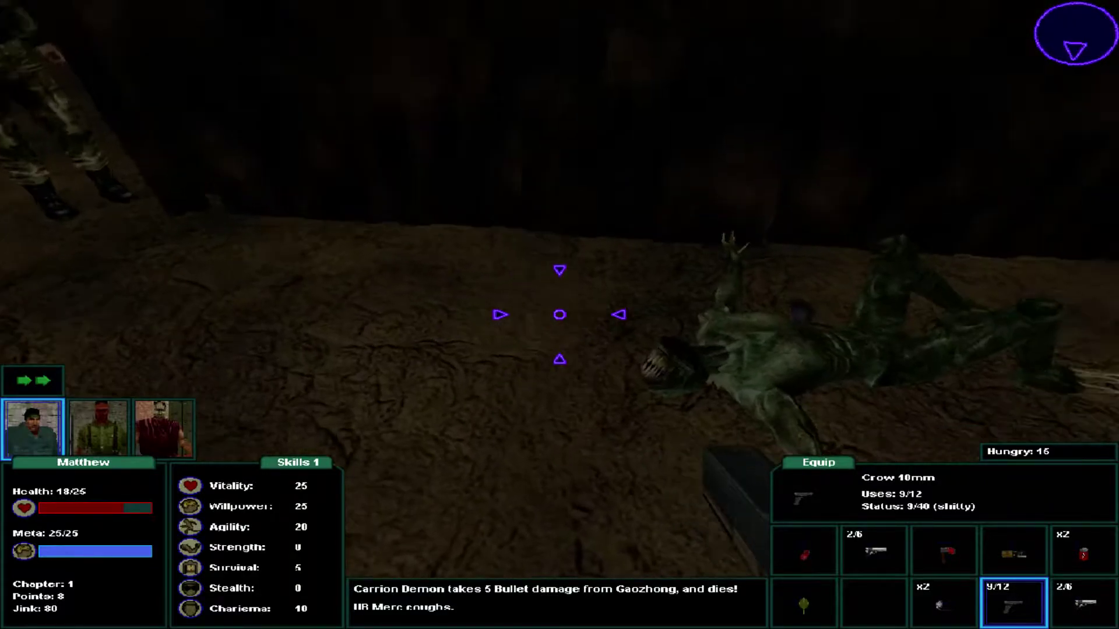
{"action": "key", "text": "w"}
{"action": "key", "text": "w"}
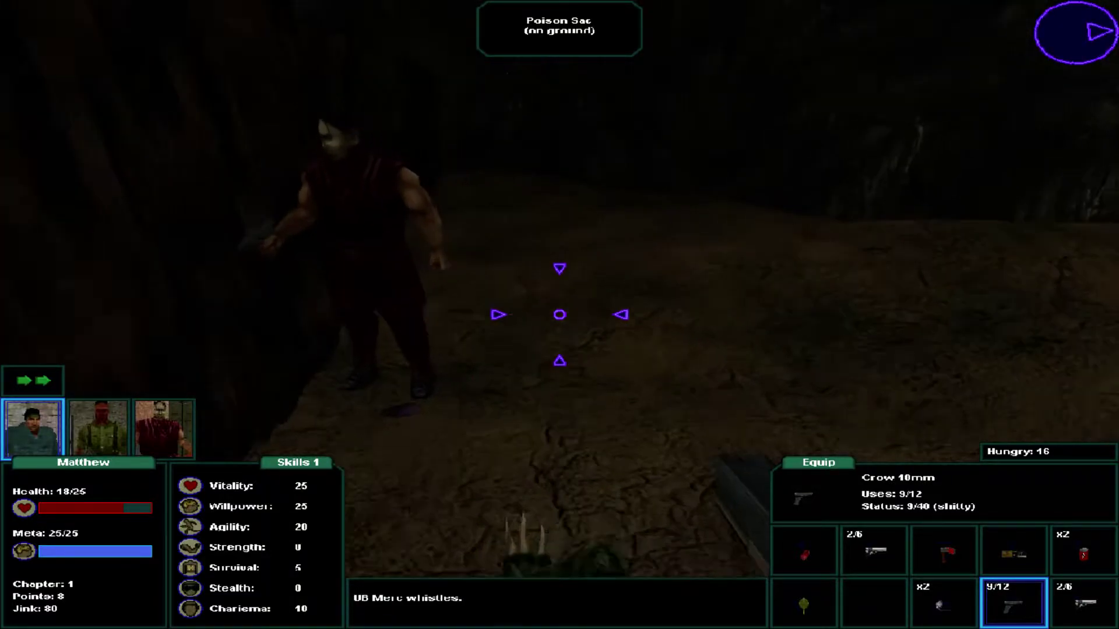
{"action": "key", "text": "w"}
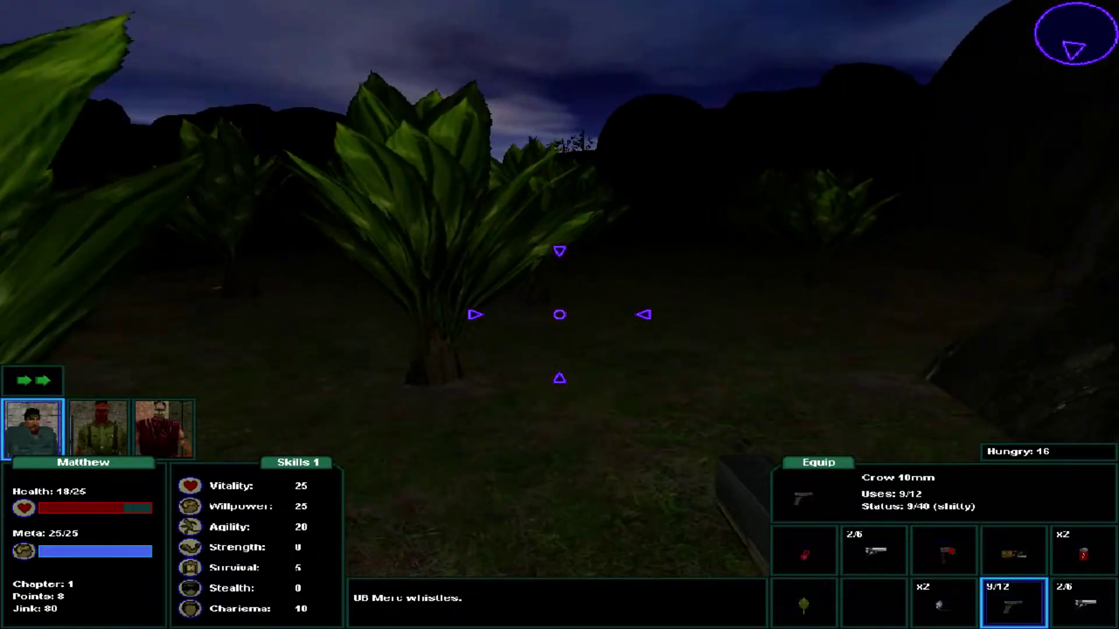
{"action": "key", "text": "w"}
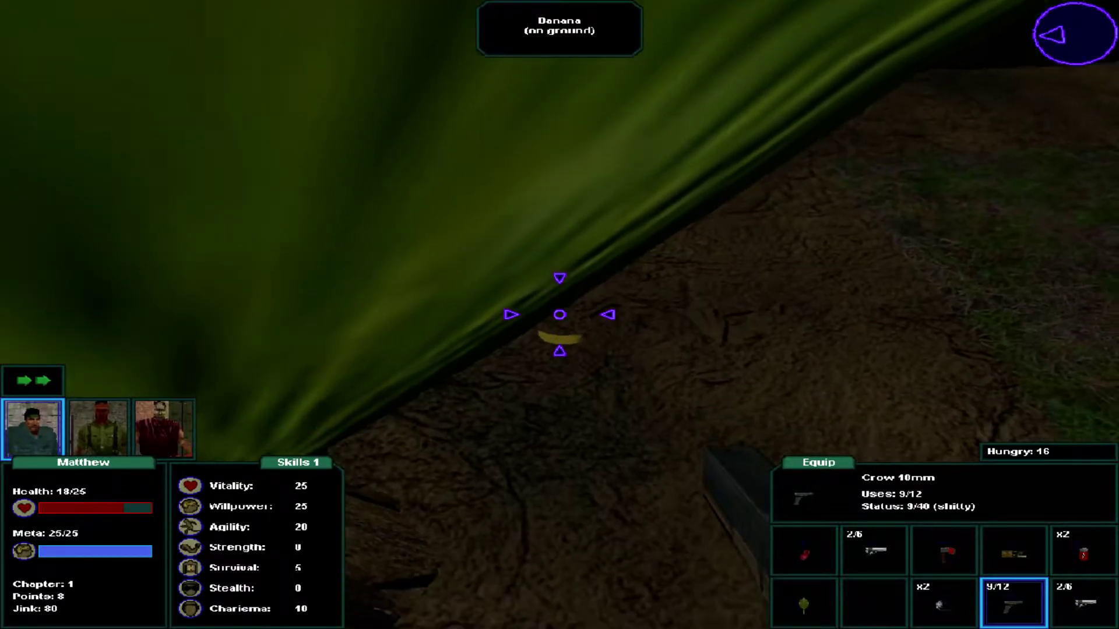
Pick up three bananas under the plants and walk on through the canyon.
{"action": "left_click", "coordinate": [560, 314]}
{"action": "key", "text": "w"}
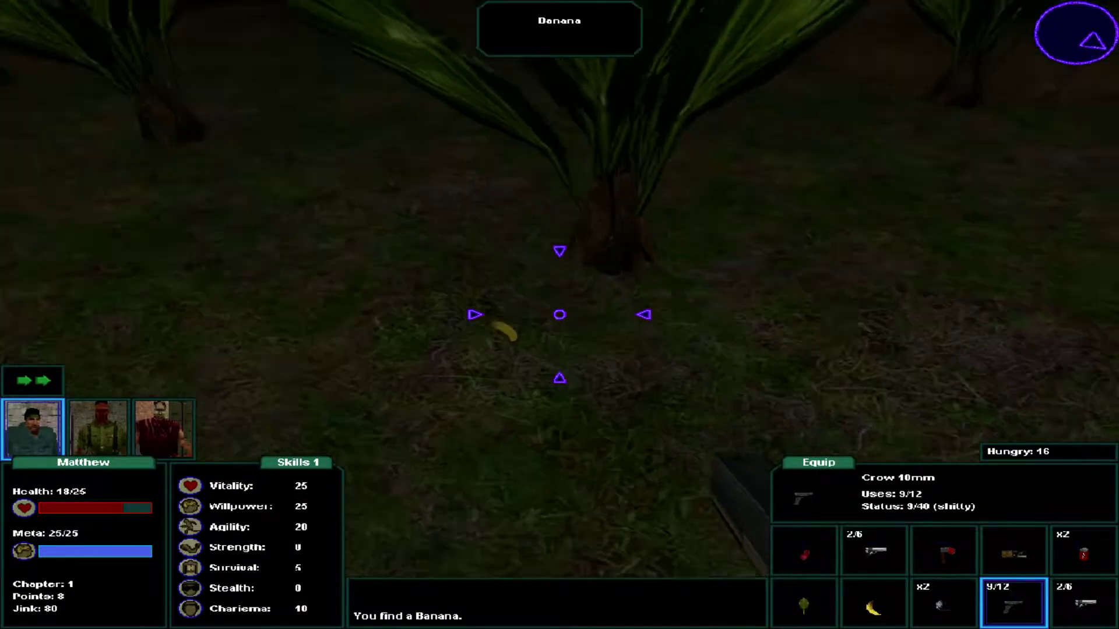
{"action": "left_click", "coordinate": [560, 313]}
{"action": "key", "text": "w"}
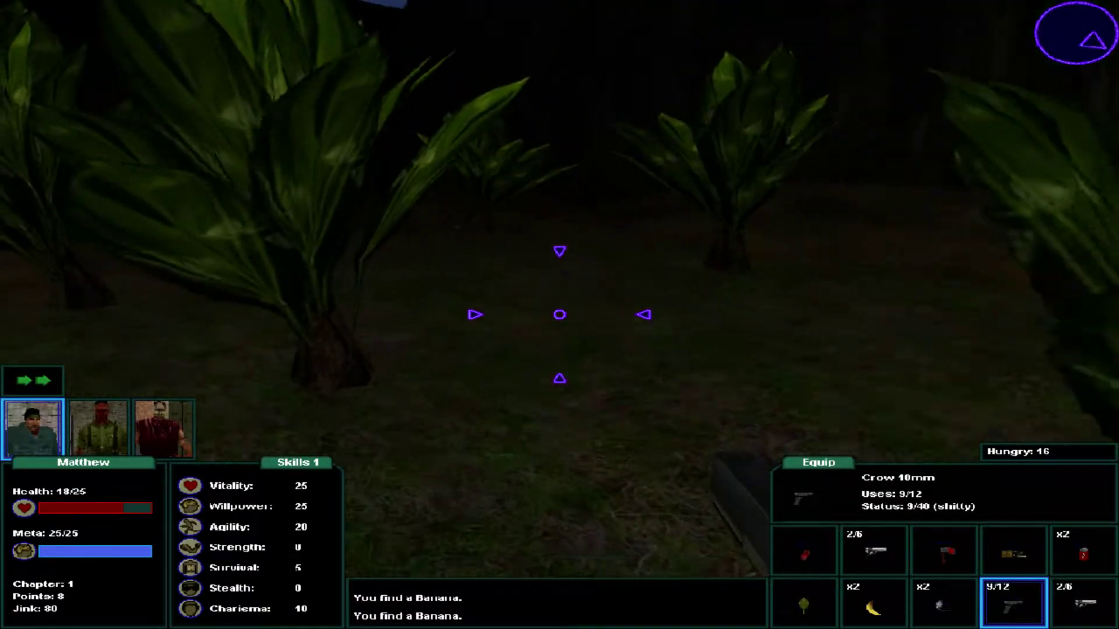
{"action": "key", "text": "w"}
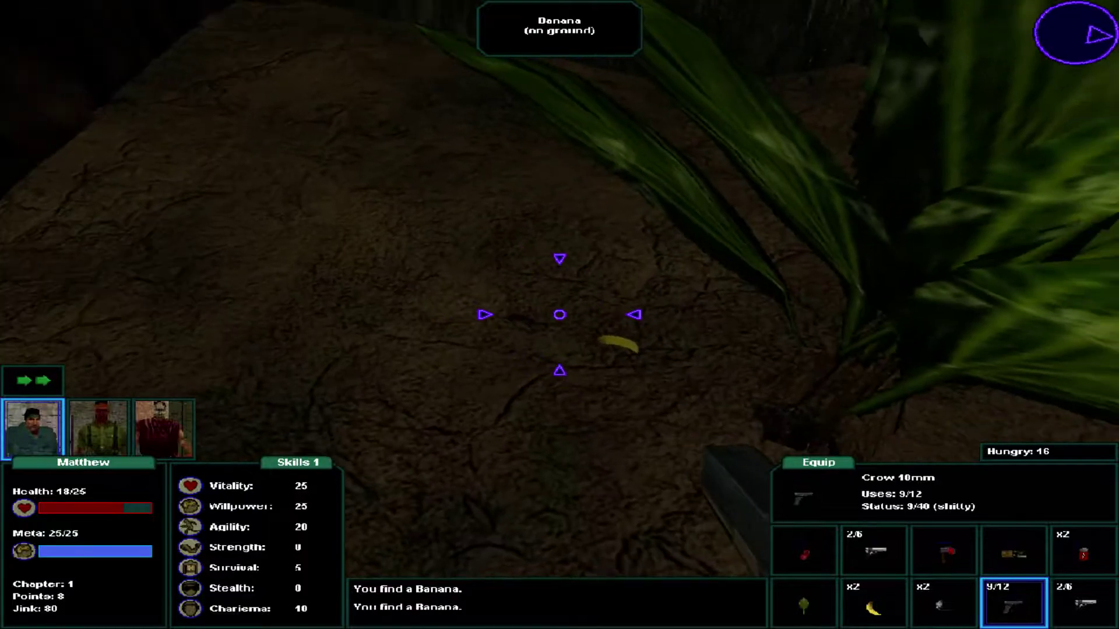
{"action": "left_click", "coordinate": [560, 313]}
{"action": "key", "text": "w"}
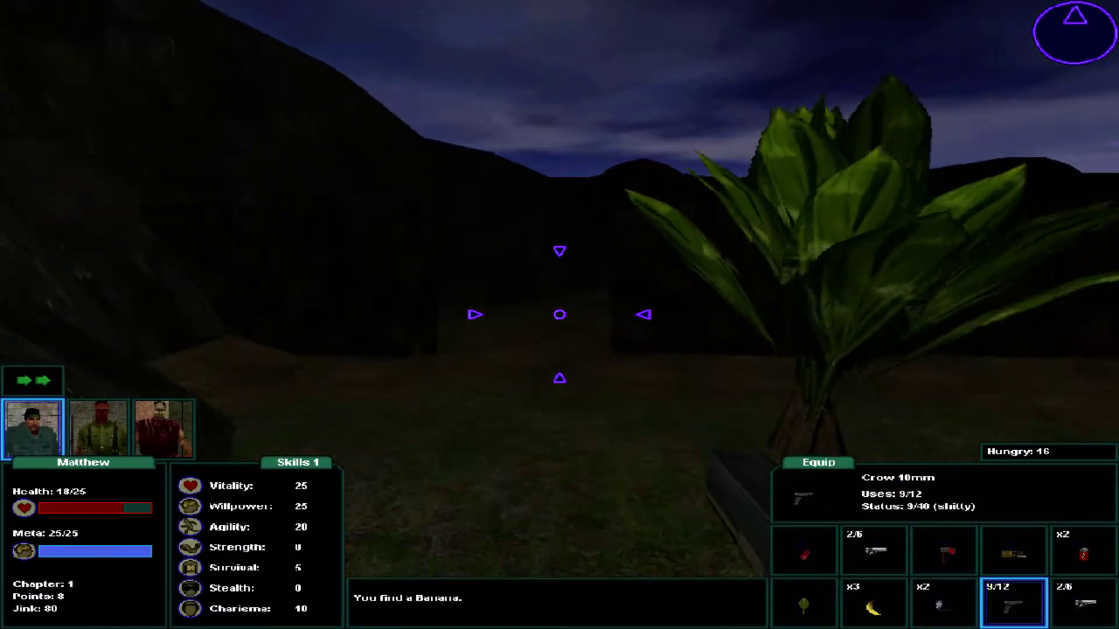
{"action": "key", "text": "w"}
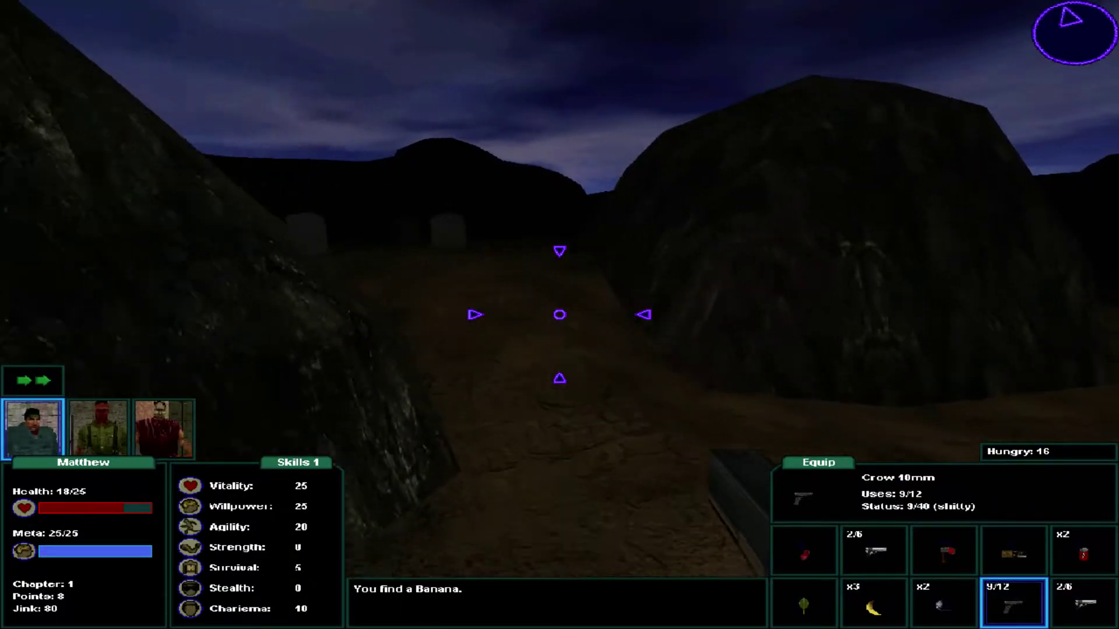
Try digging the loose dirt among the gravestones and dismiss the shovel message.
{"action": "key", "text": "w"}
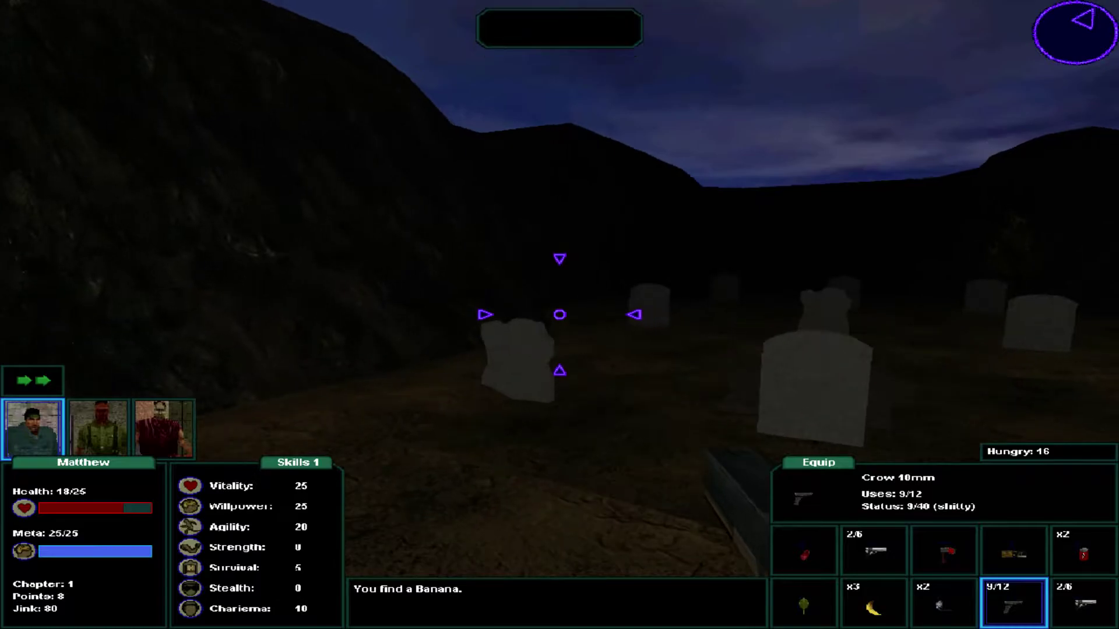
{"action": "key", "text": "w"}
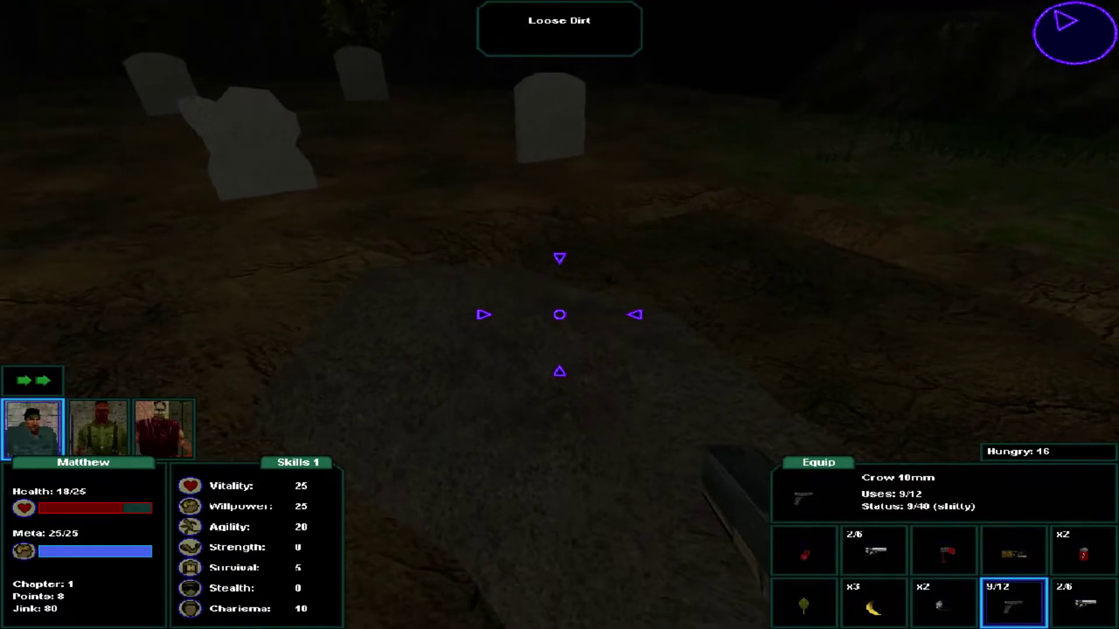
{"action": "left_click", "coordinate": [559, 315]}
{"action": "key", "text": "w"}
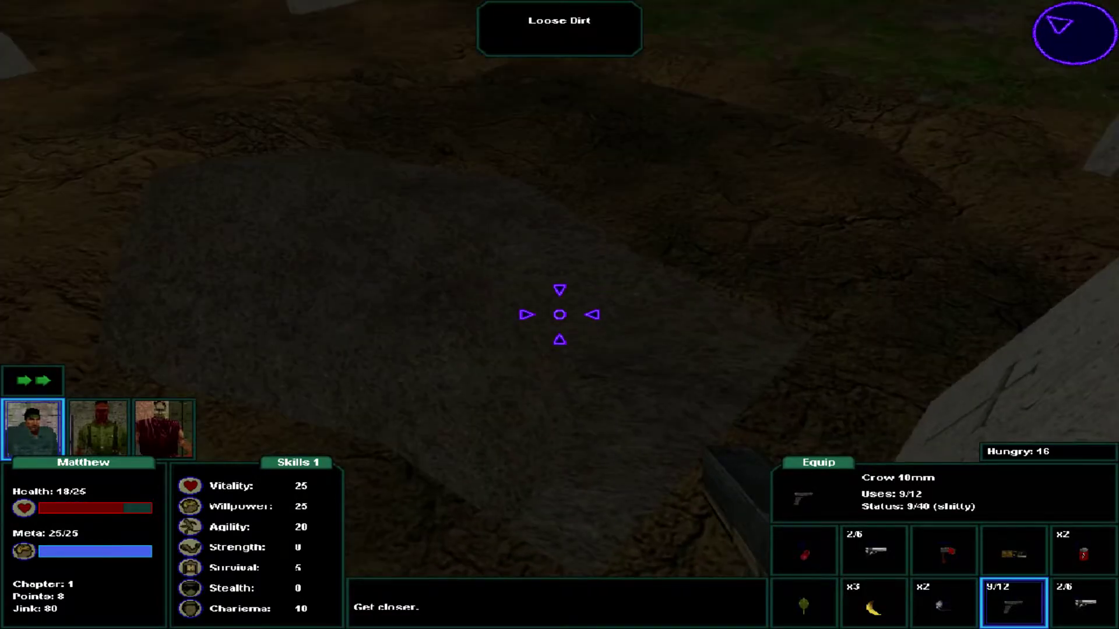
{"action": "key", "text": "w"}
{"action": "left_click", "coordinate": [560, 314]}
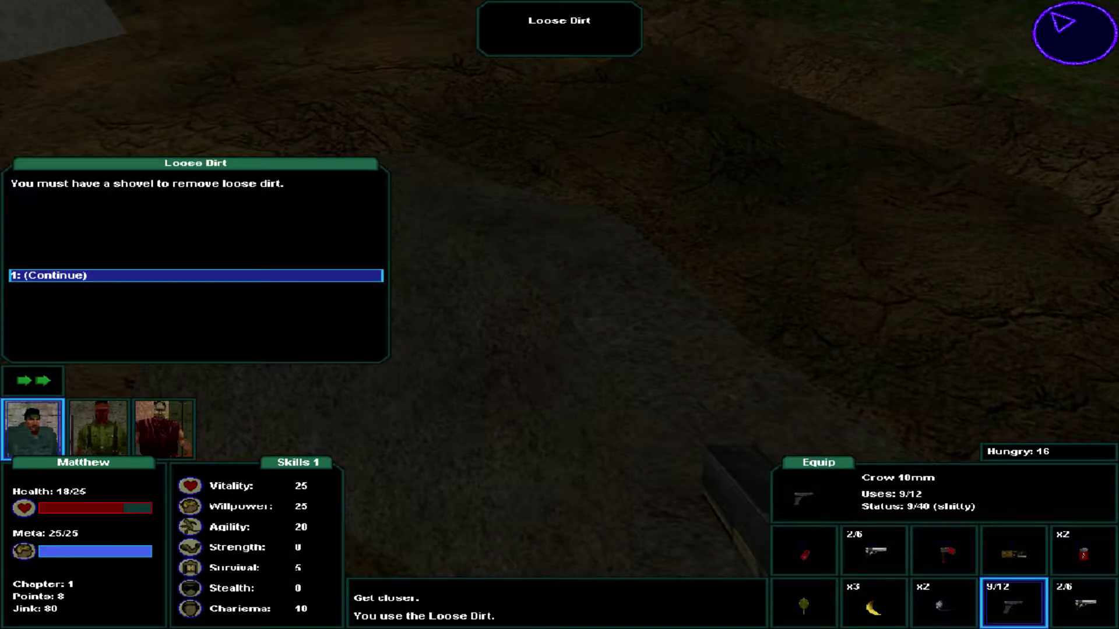
{"action": "key", "text": "1"}
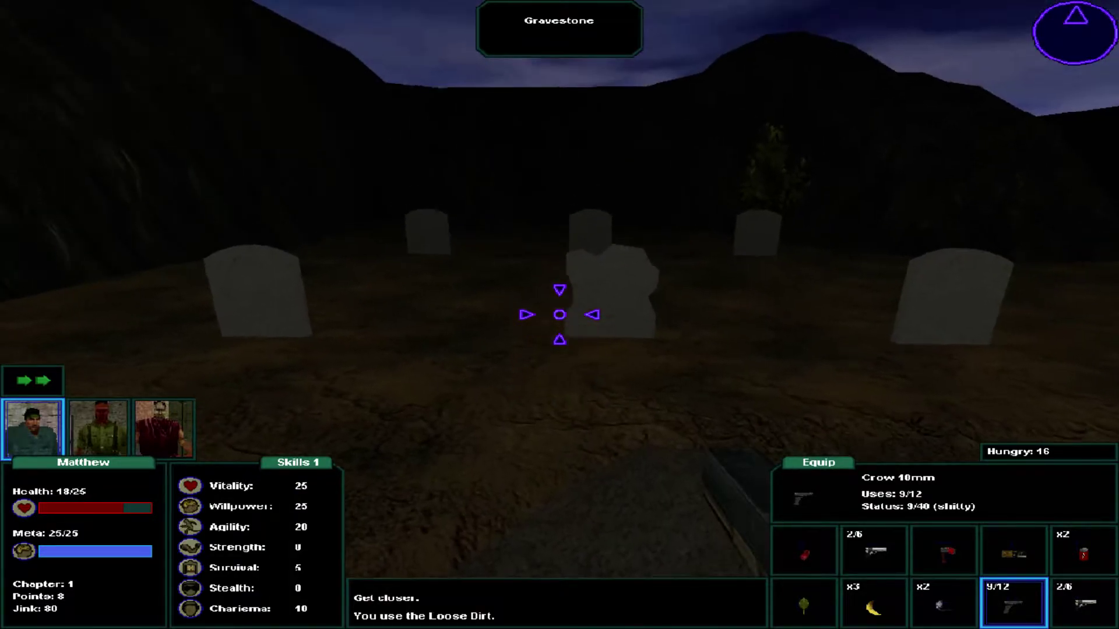
Walk to the Voodoo Altar and read its description.
{"action": "key", "text": "w"}
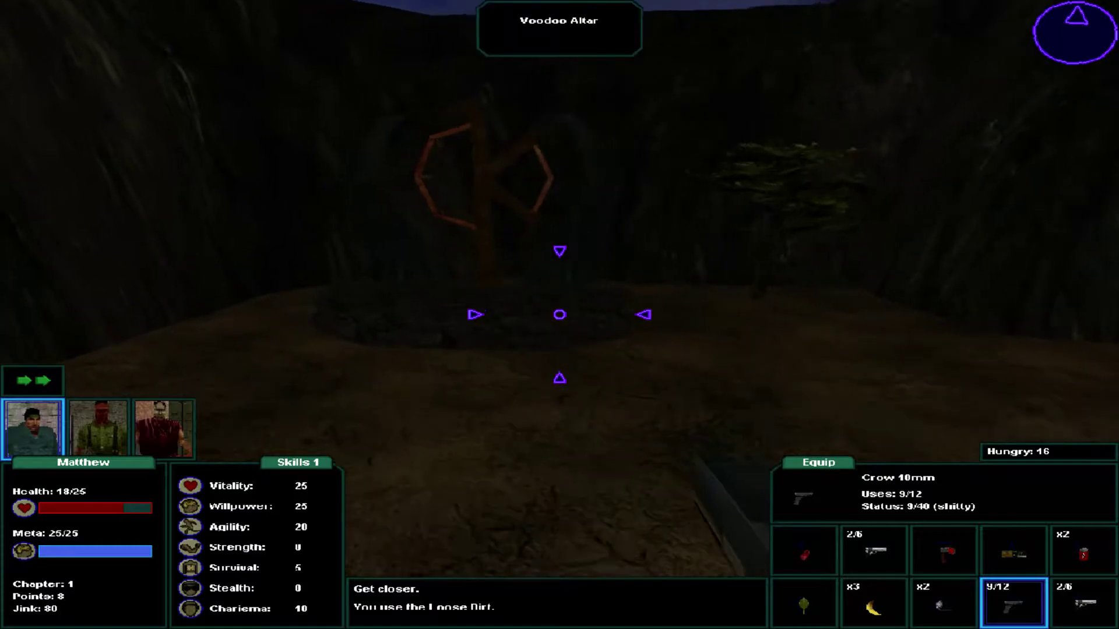
{"action": "key", "text": "w"}
{"action": "left_click", "coordinate": [560, 314]}
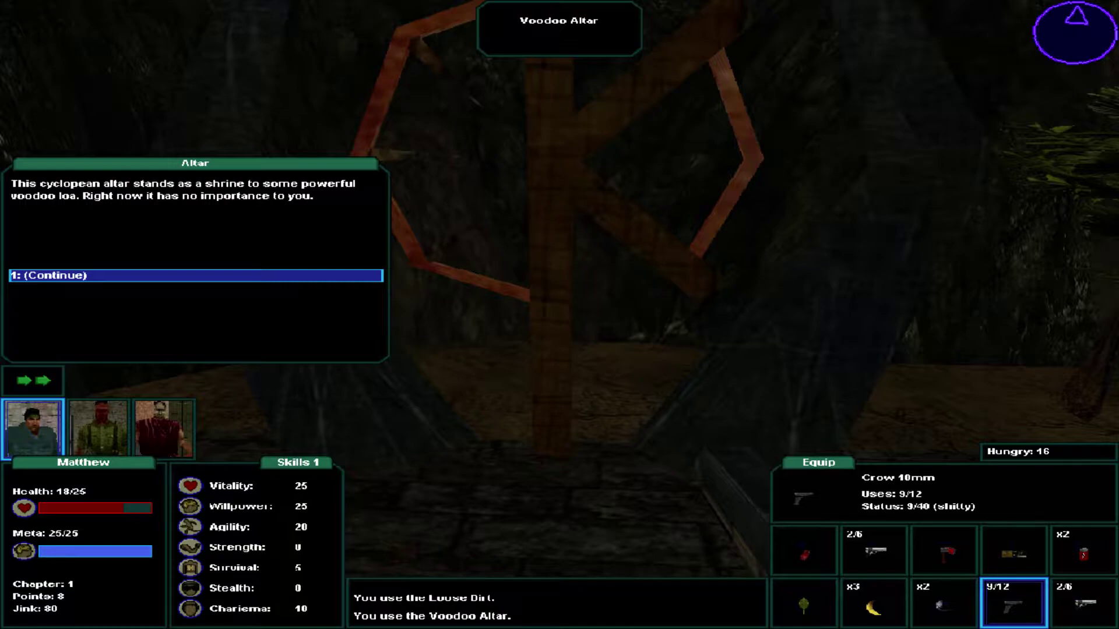
{"action": "key", "text": "1"}
Collect the Jink around the altar, reaching 83, then head back past the gravestones.
{"action": "key", "text": "w"}
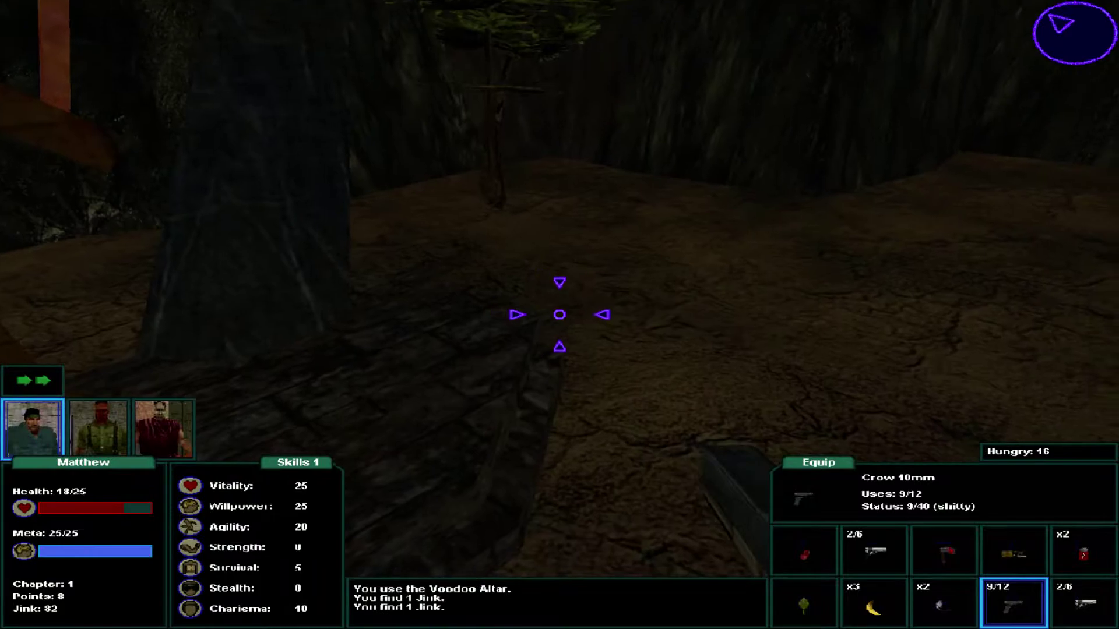
{"action": "key", "text": "w"}
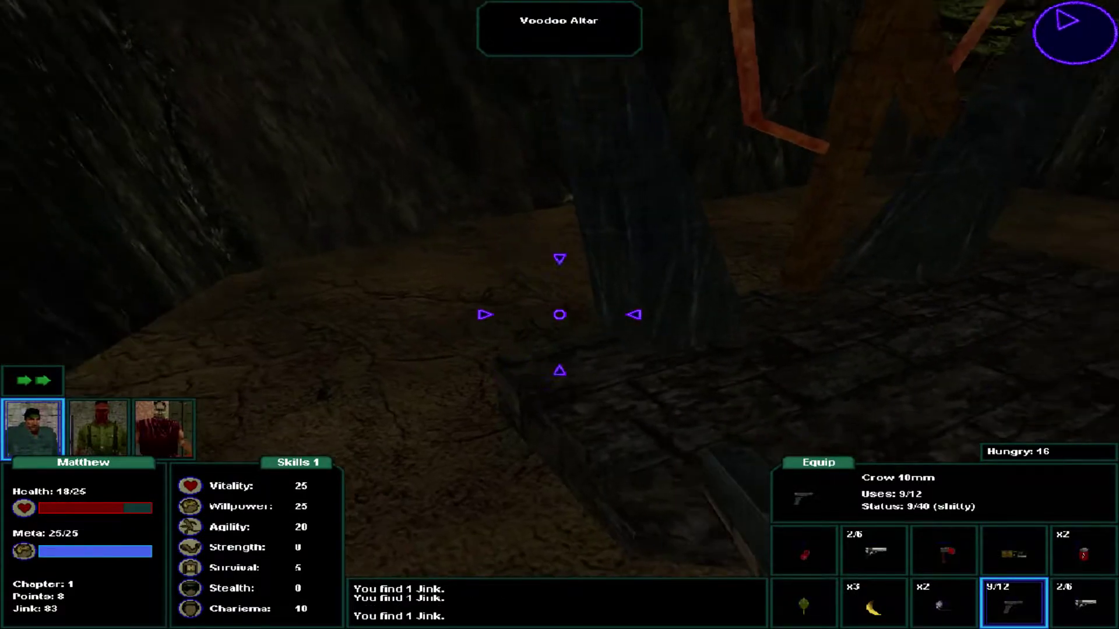
{"action": "key", "text": "w"}
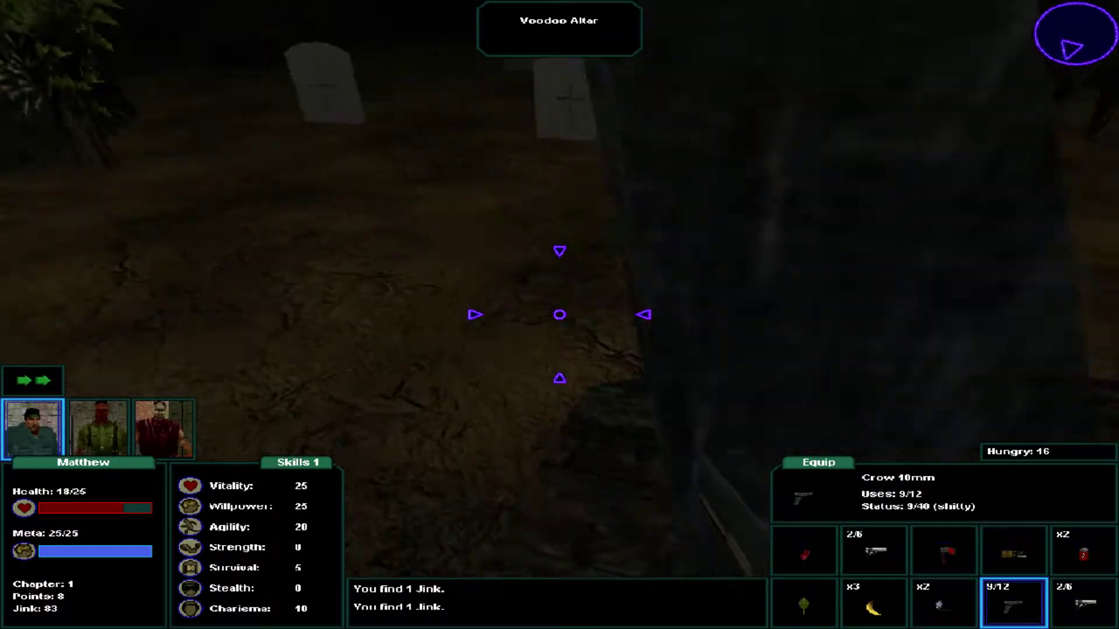
{"action": "key", "text": "w"}
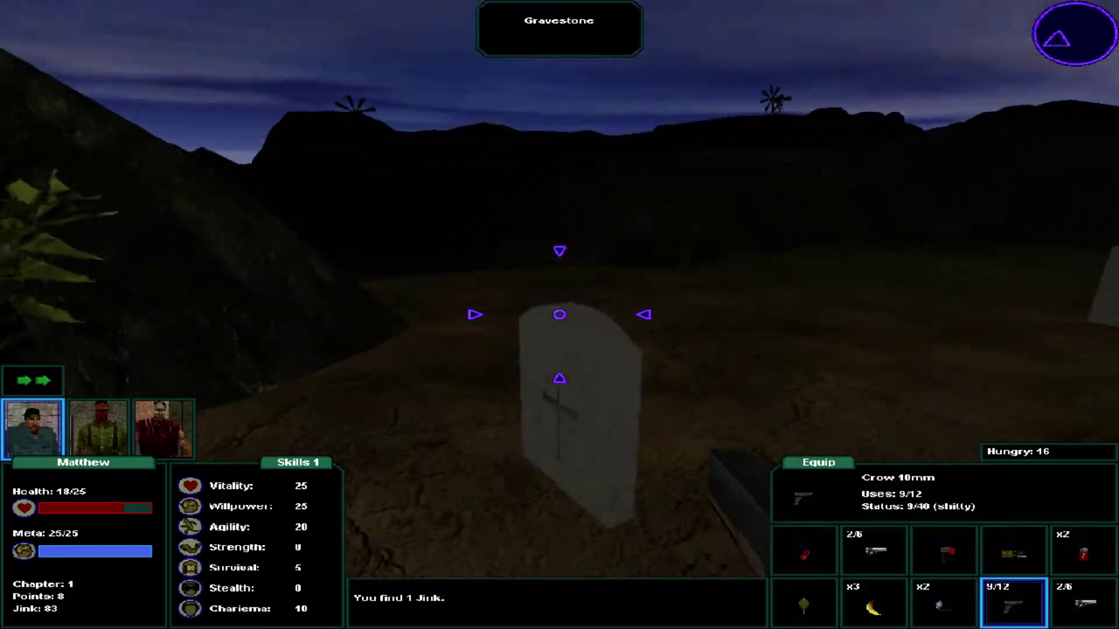
{"action": "key", "text": "w"}
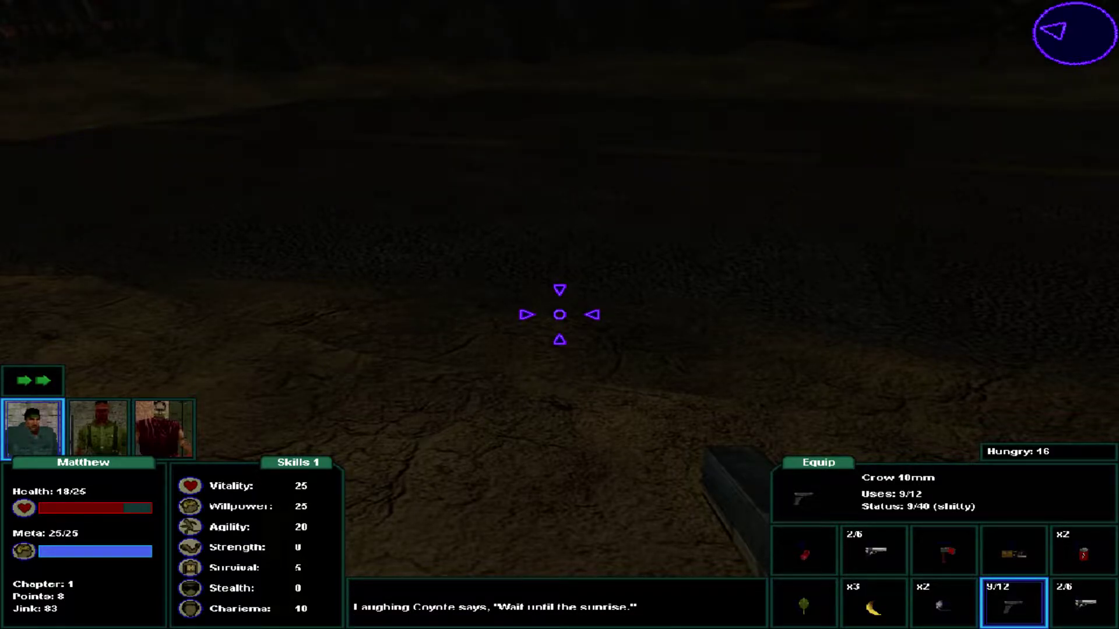
Walk along the road between the hills with Dried Meat in hand.
{"action": "key", "text": "w"}
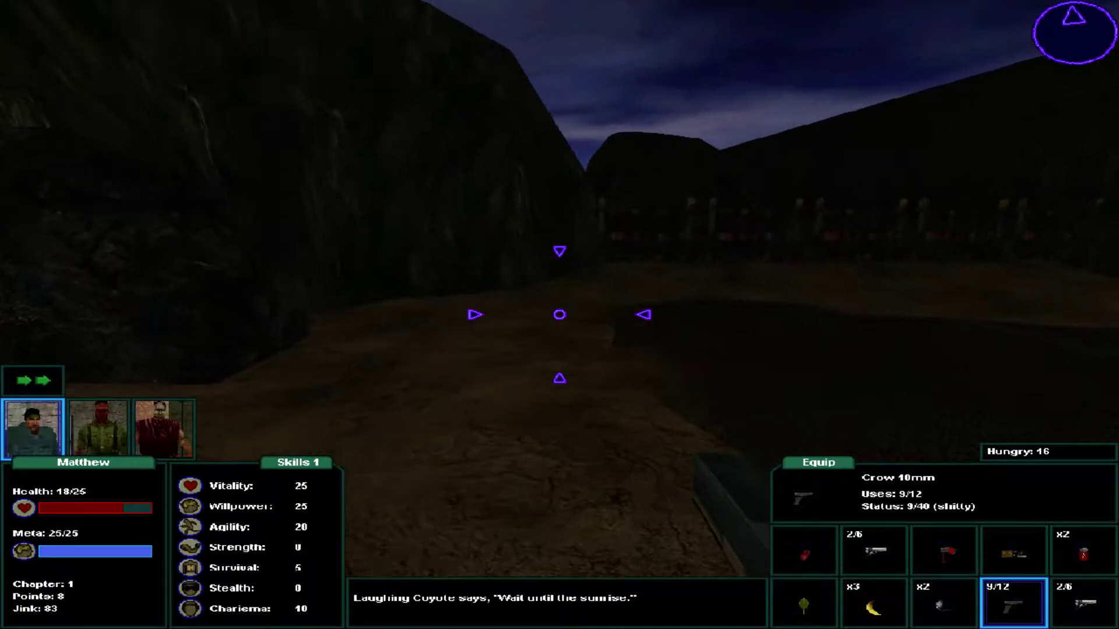
{"action": "key", "text": "w"}
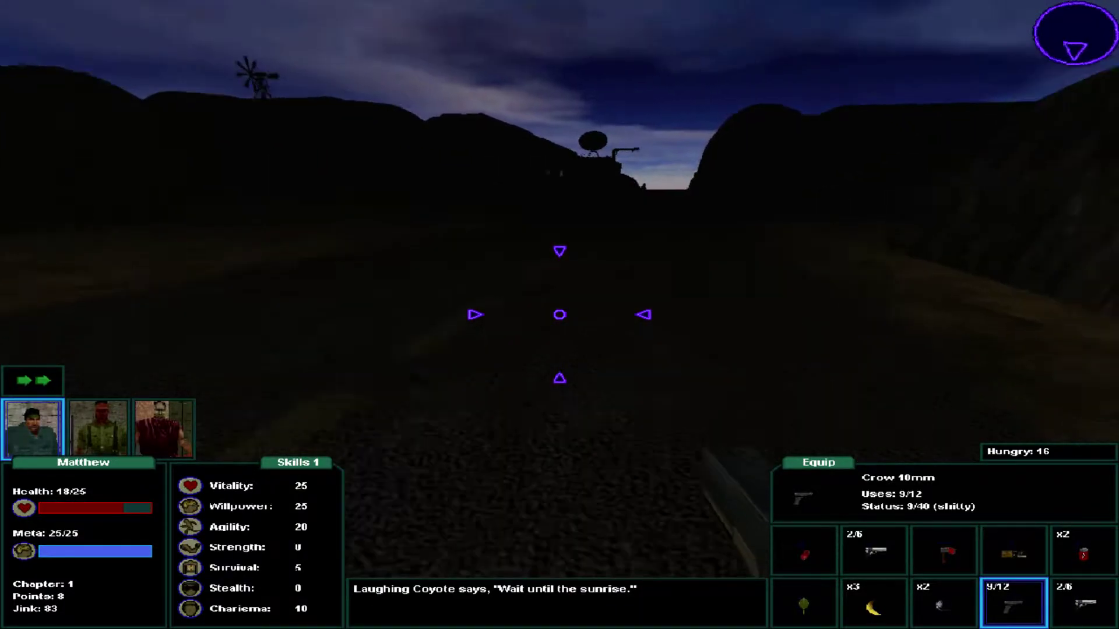
{"action": "key", "text": "w"}
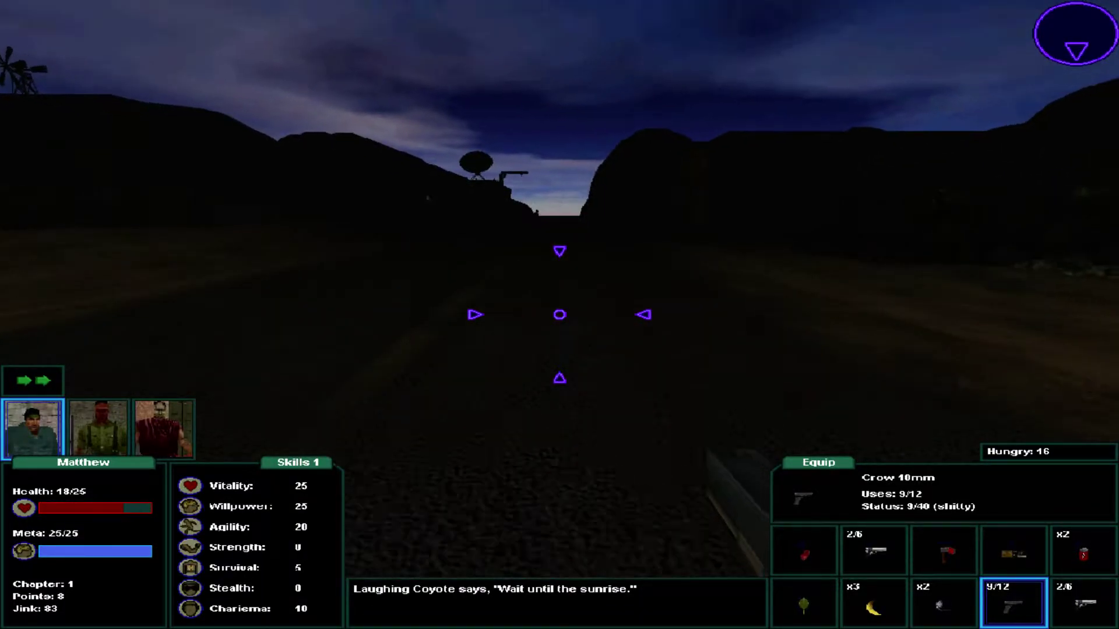
{"action": "key", "text": "1"}
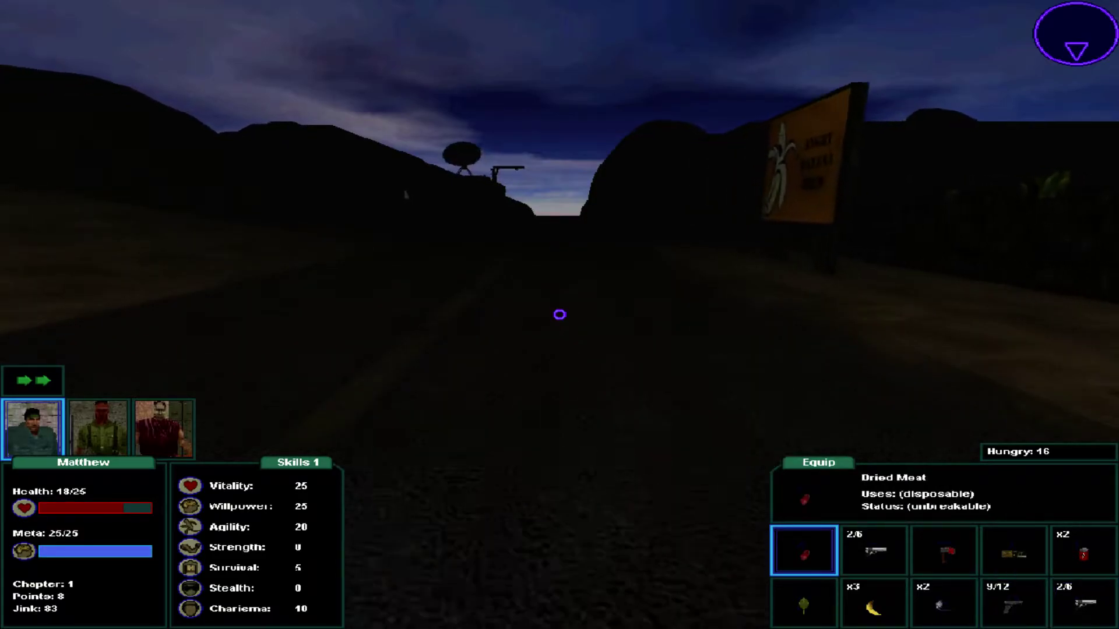
{"action": "key", "text": "w"}
{"action": "key", "text": "w"}
{"action": "key", "text": "2"}
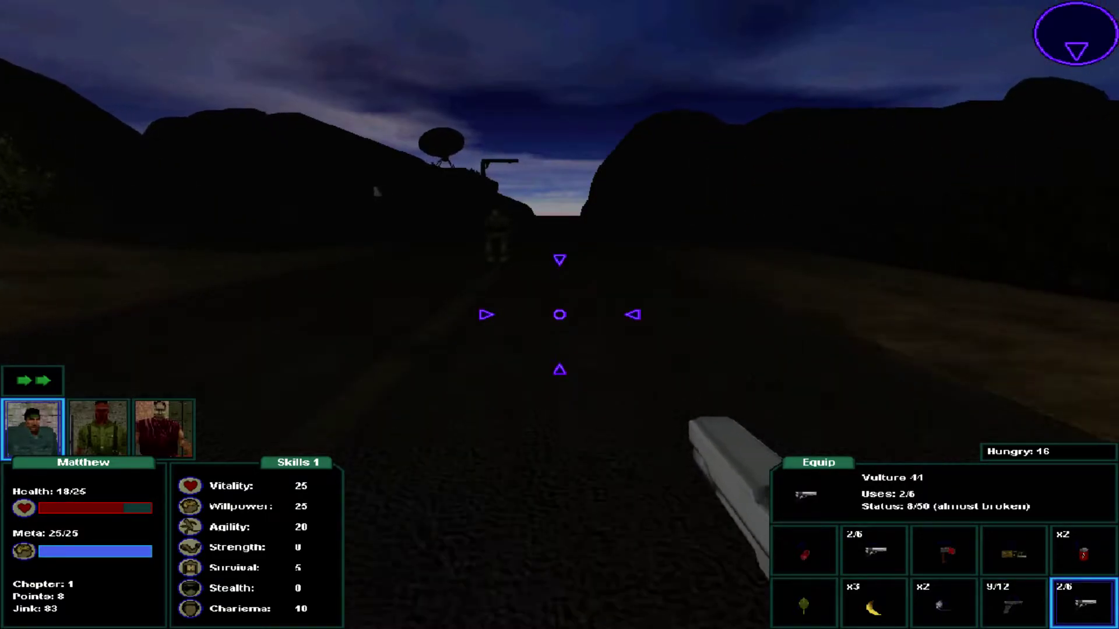
Walk past the UB Merc Patrol up to the JUNK FORT sign.
{"action": "key", "text": "1"}
{"action": "key", "text": "w"}
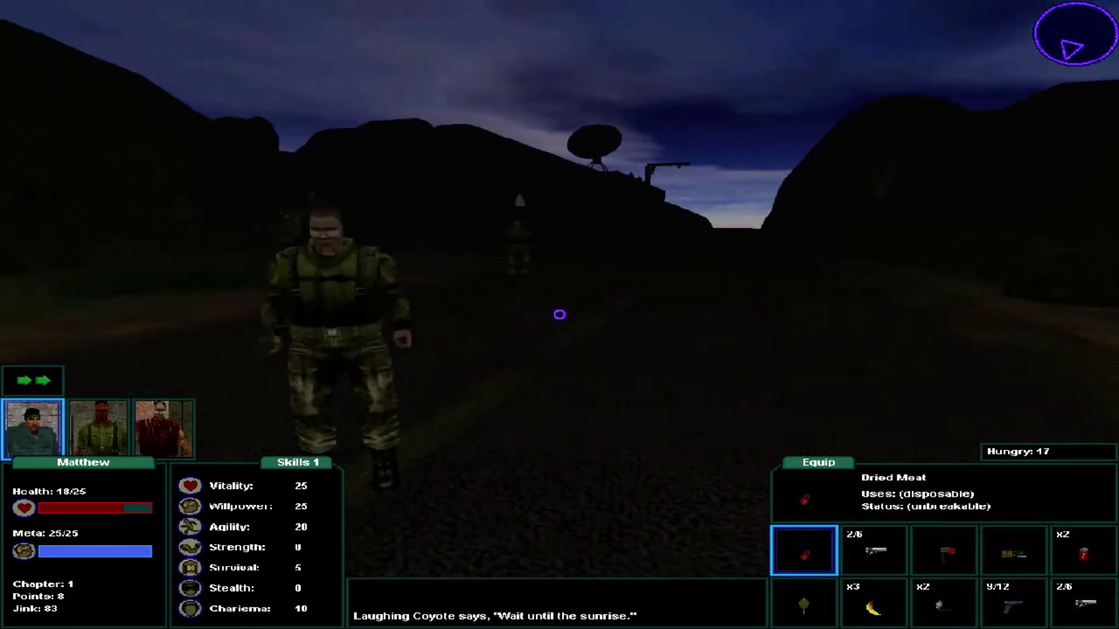
{"action": "key", "text": "Right"}
{"action": "key", "text": "w"}
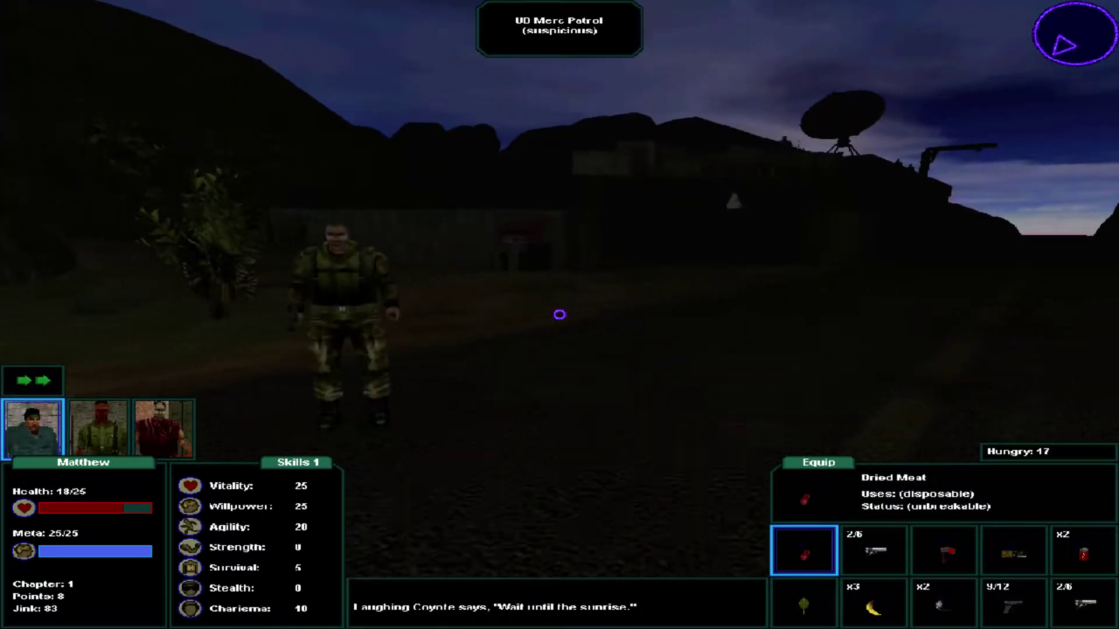
{"action": "key", "text": "Left"}
{"action": "key", "text": "w"}
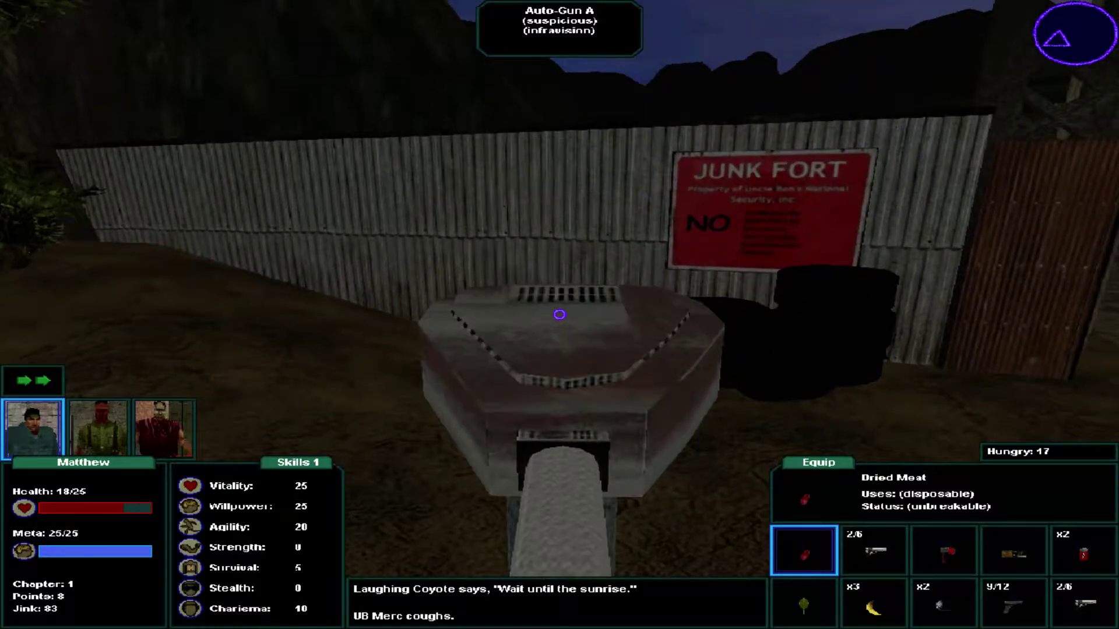
{"action": "key", "text": "w"}
{"action": "key", "text": "w"}
{"action": "key", "text": "w"}
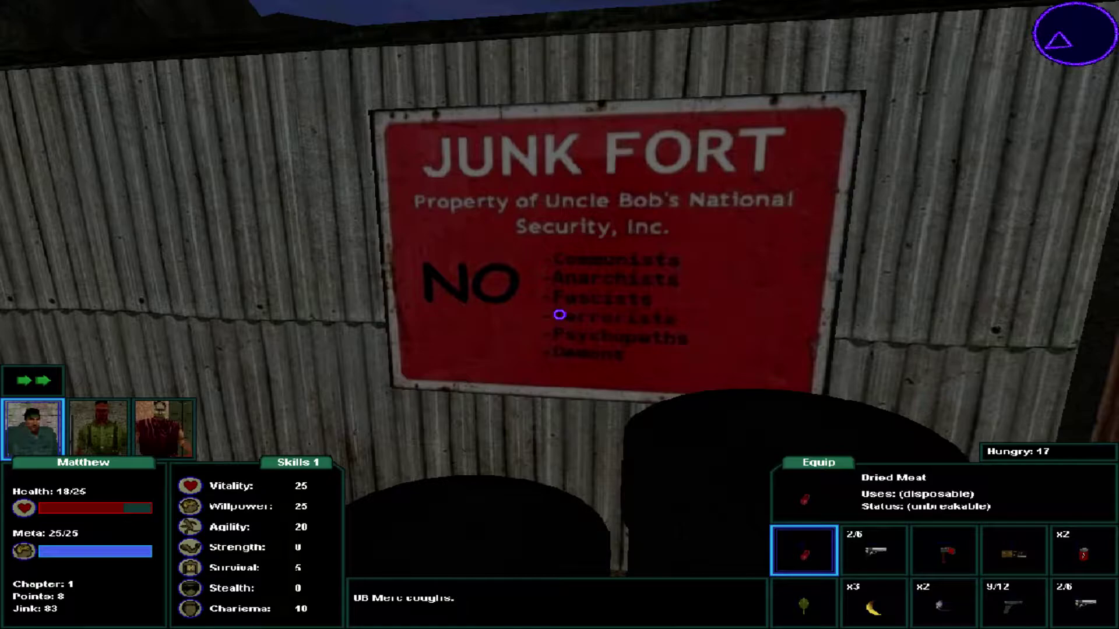
{"action": "key", "text": "w"}
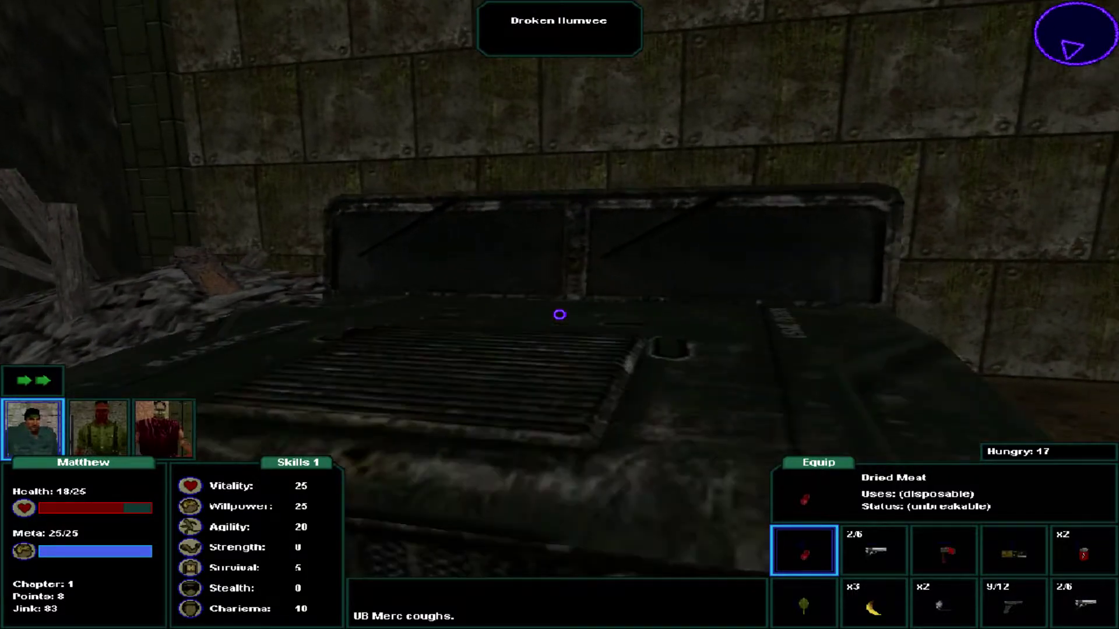
Examine the Broken Humvee and accept the fuel-injector objective 'Getting Your Wheels'.
{"action": "left_click", "coordinate": [560, 315]}
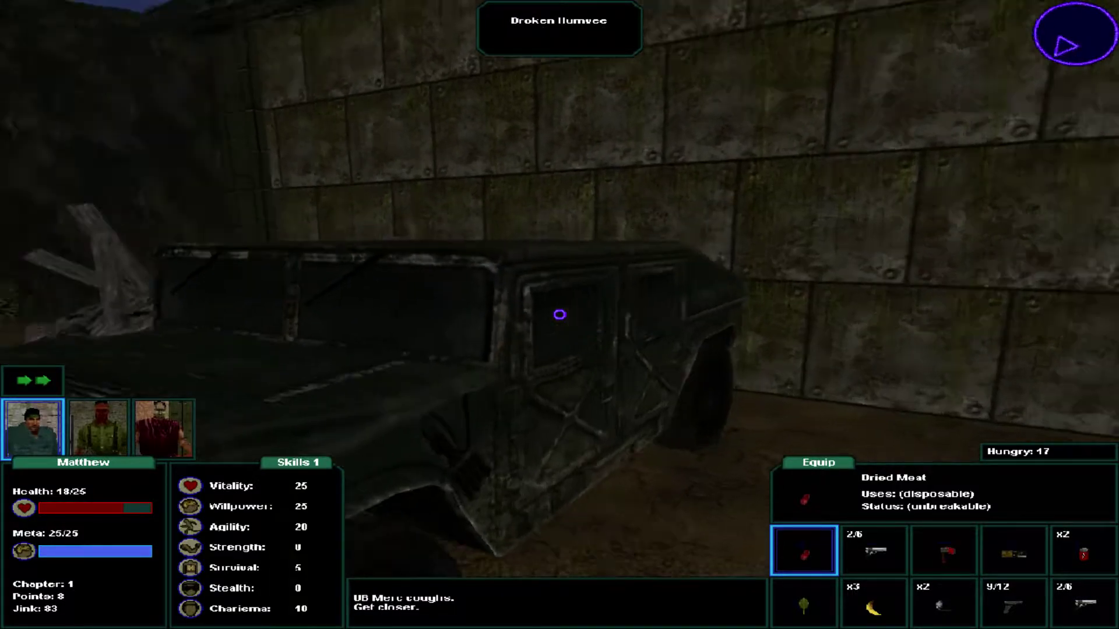
{"action": "left_click", "coordinate": [559, 315]}
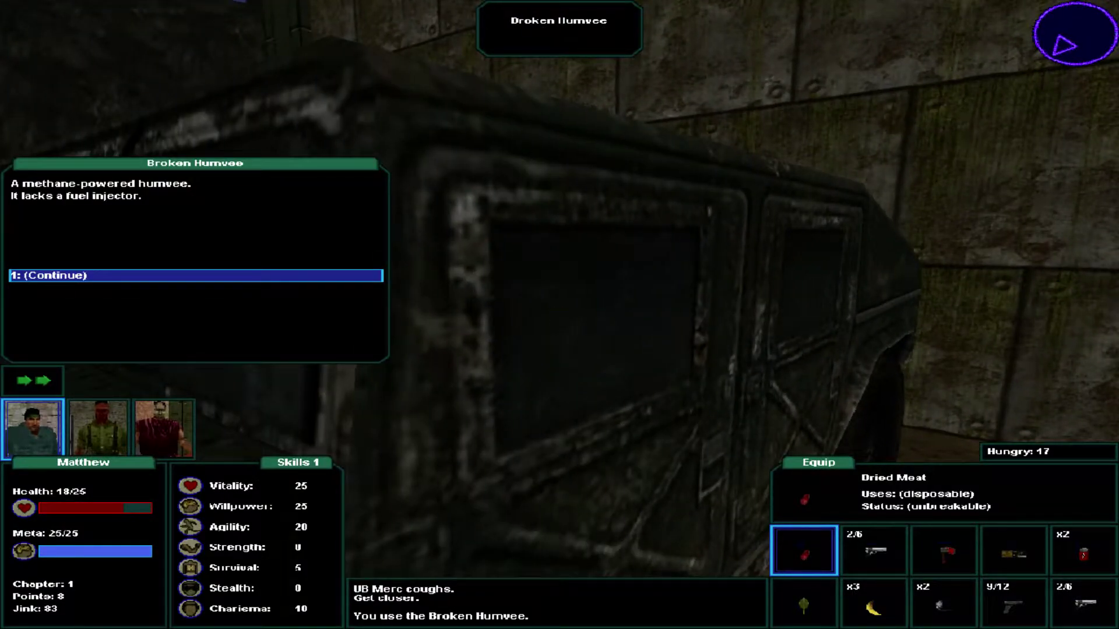
{"action": "key", "text": "1"}
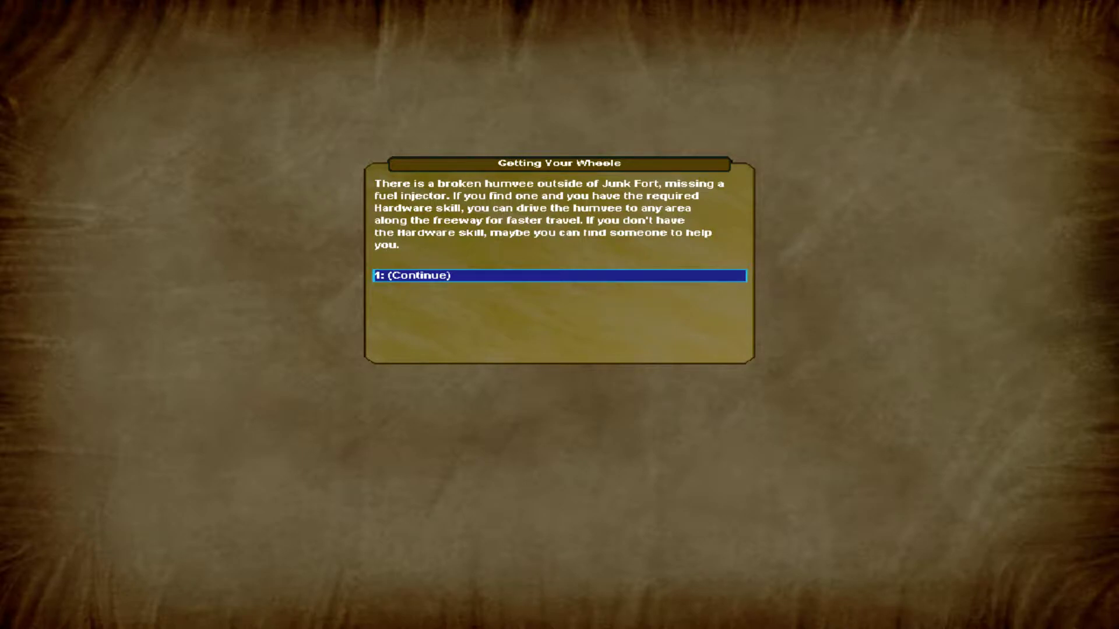
{"action": "key", "text": "1"}
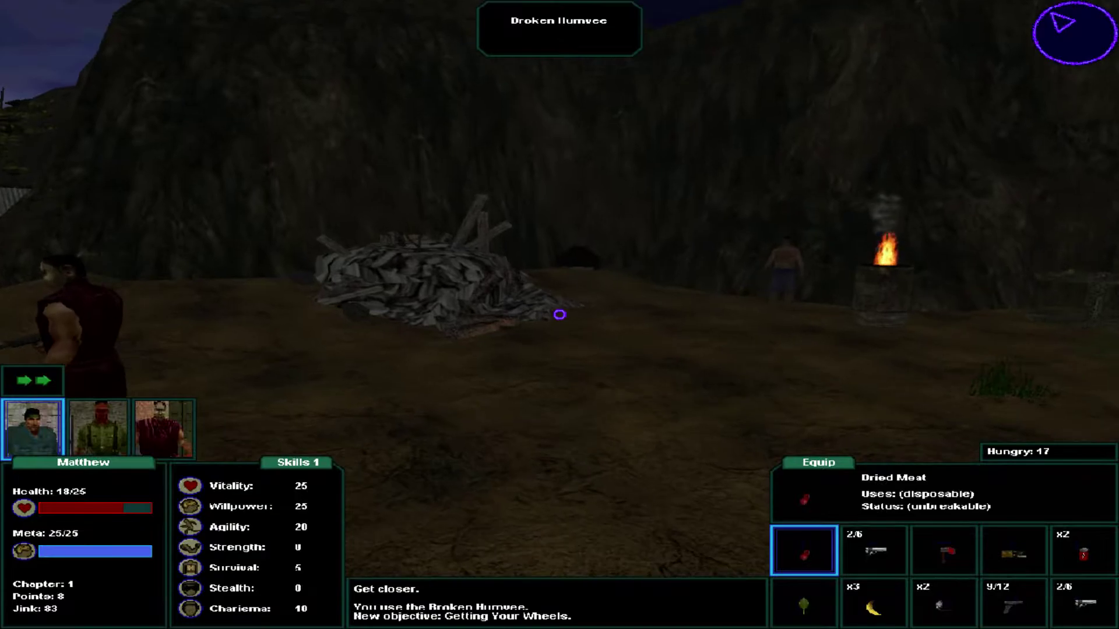
Walk past the humvee into the cave by the rag, then return to talk to Running Feet.
{"action": "key", "text": "w"}
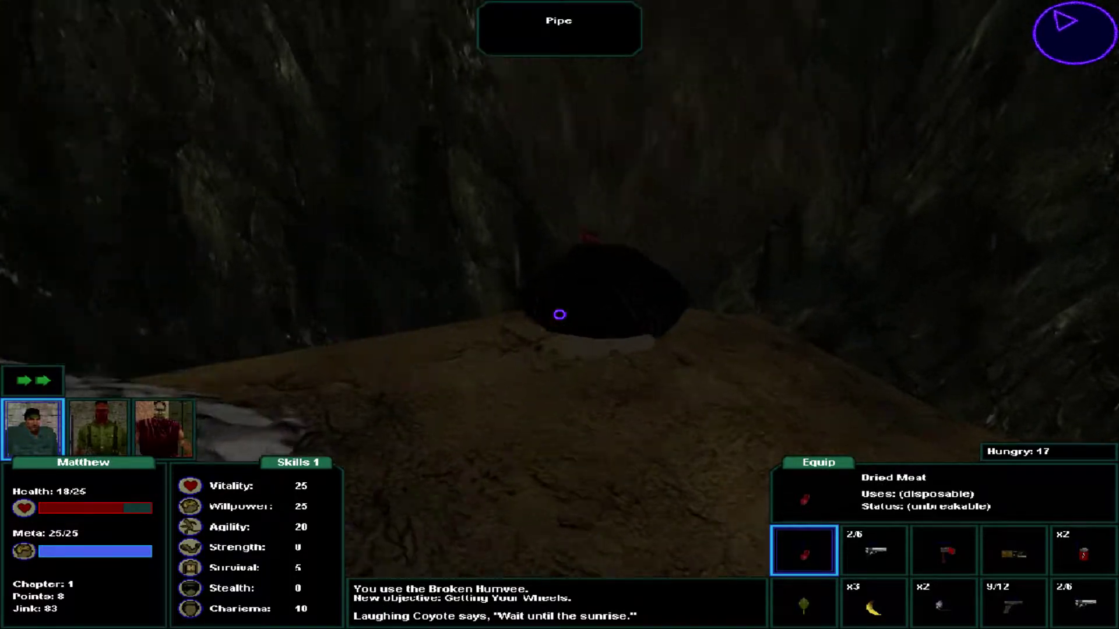
{"action": "key", "text": "w"}
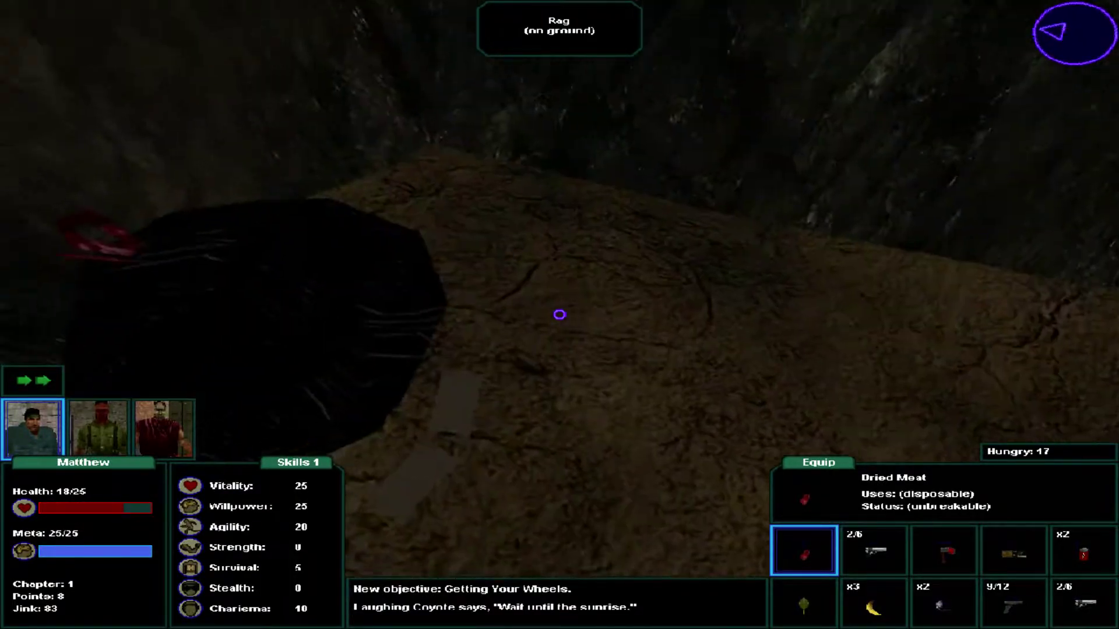
{"action": "key", "text": "w"}
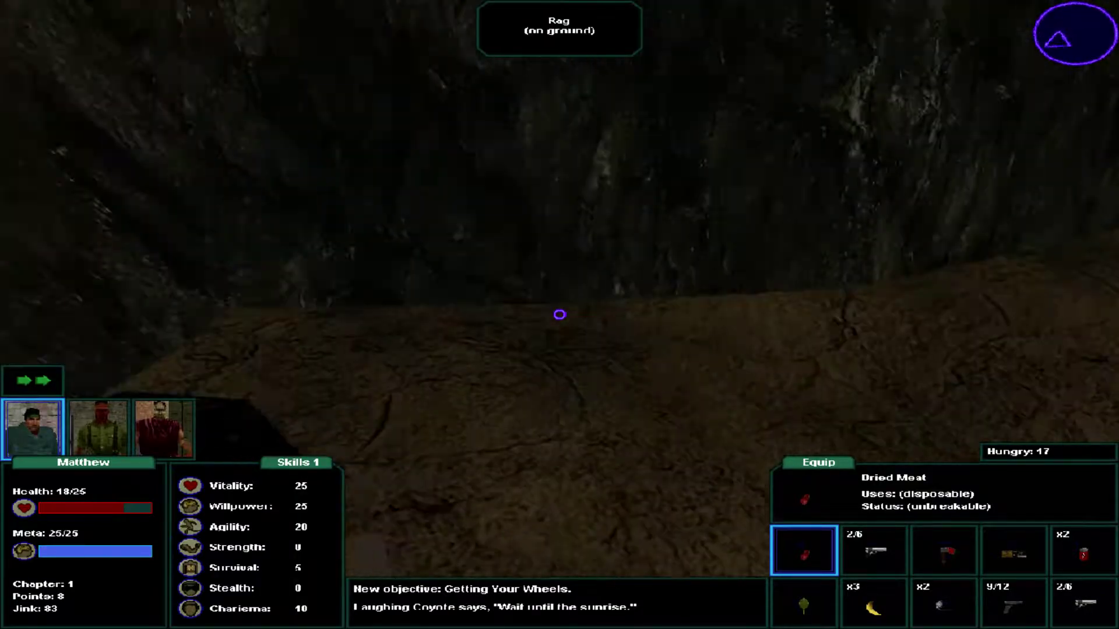
{"action": "key", "text": "w"}
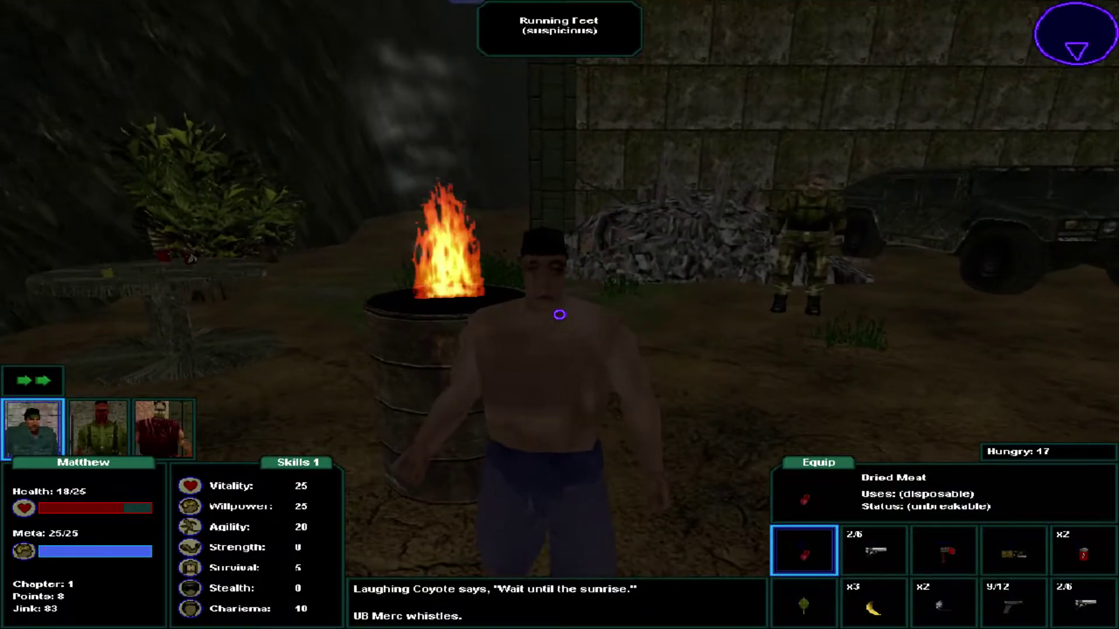
{"action": "left_click", "coordinate": [558, 315]}
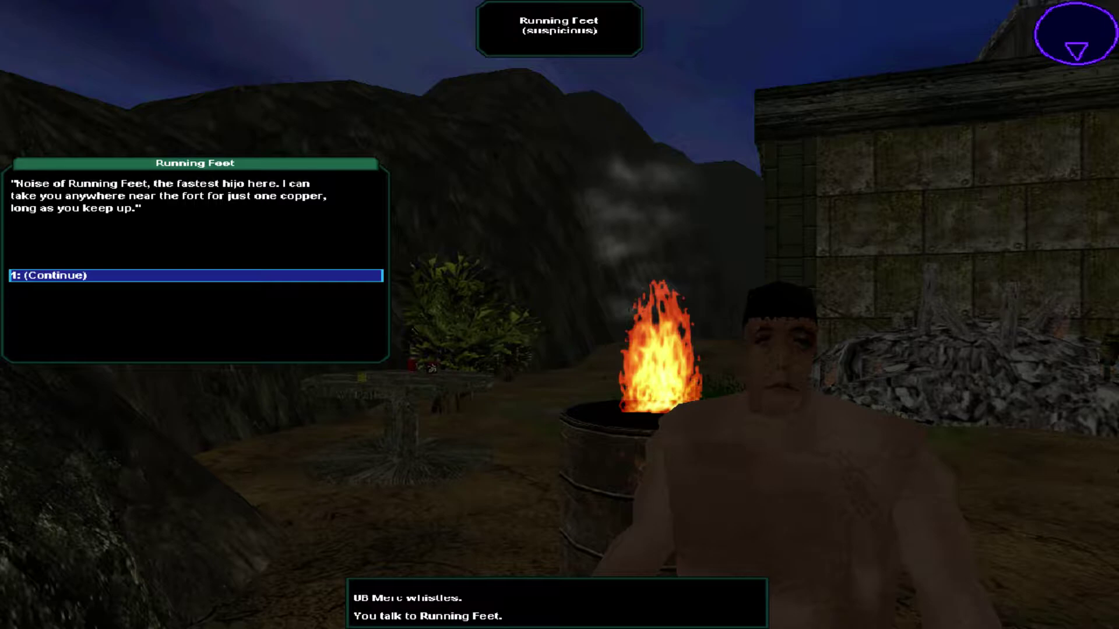
Browse Running Feet's one-Jink travel destinations, cancel, and end the conversation.
{"action": "key", "text": "1"}
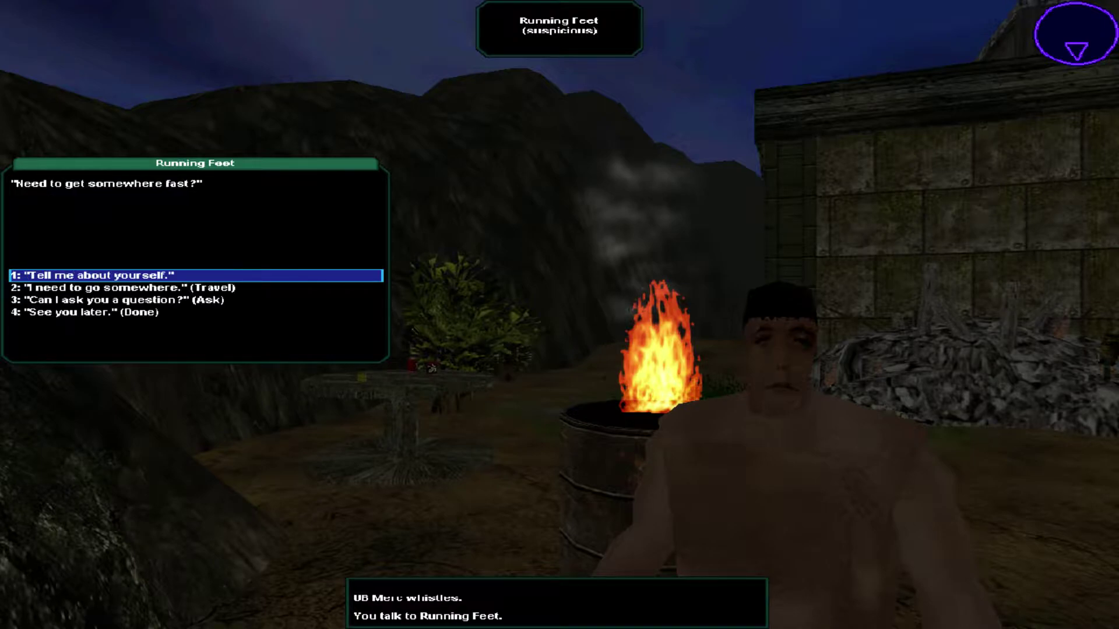
{"action": "key", "text": "Down"}
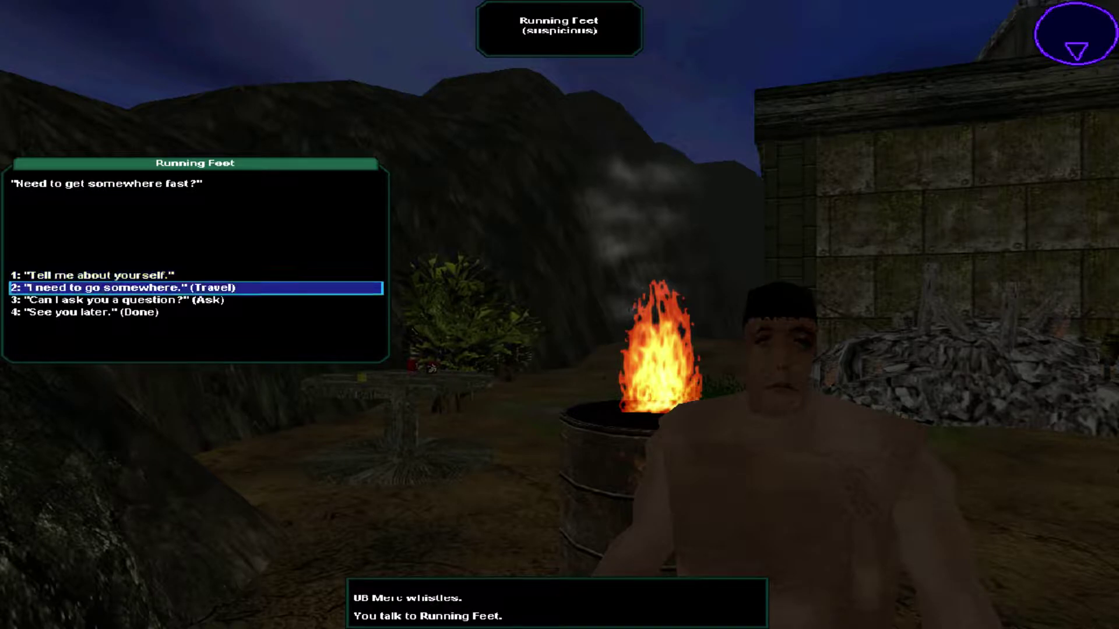
{"action": "key", "text": "Return"}
{"action": "key", "text": "Down"}
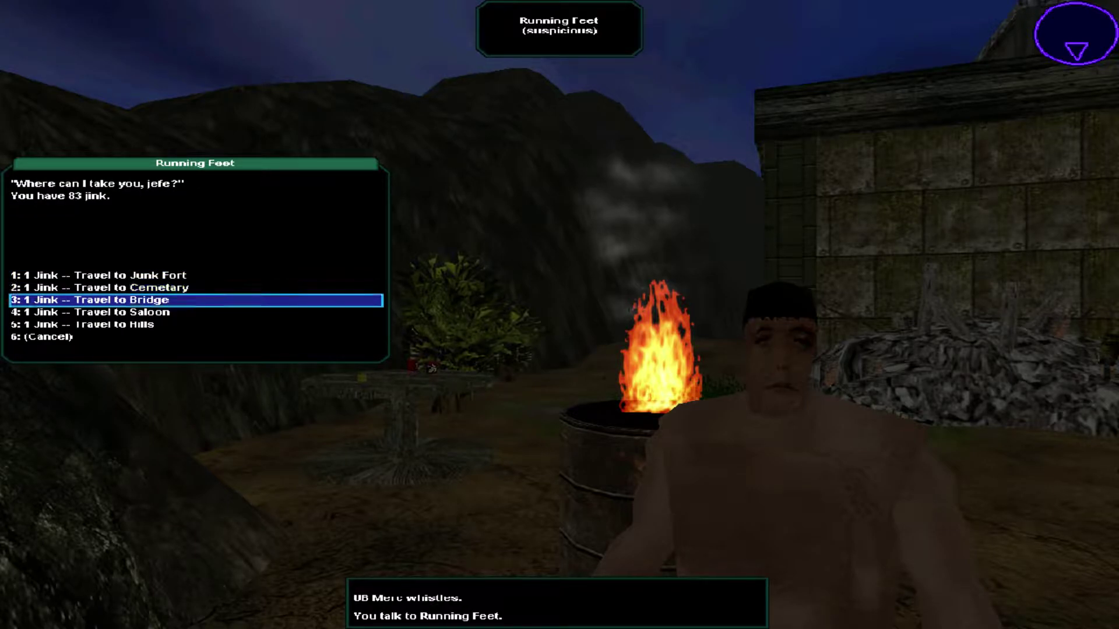
{"action": "key", "text": "Down"}
{"action": "key", "text": "Down"}
{"action": "key", "text": "Down"}
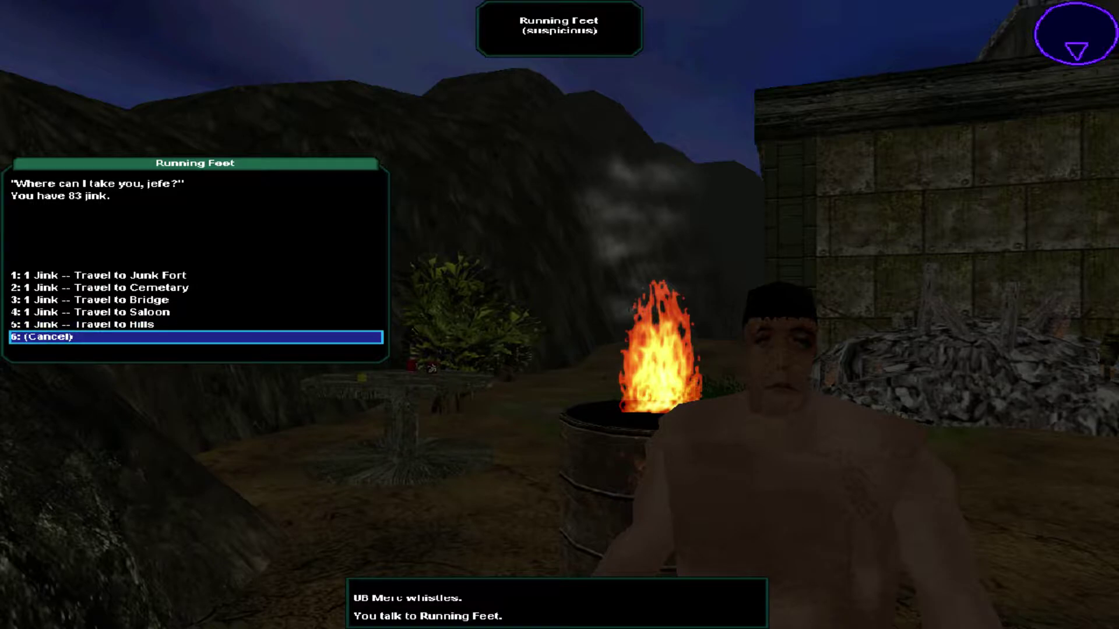
{"action": "key", "text": "Return"}
{"action": "key", "text": "Down"}
{"action": "key", "text": "Down"}
{"action": "key", "text": "Down"}
{"action": "key", "text": "Return"}
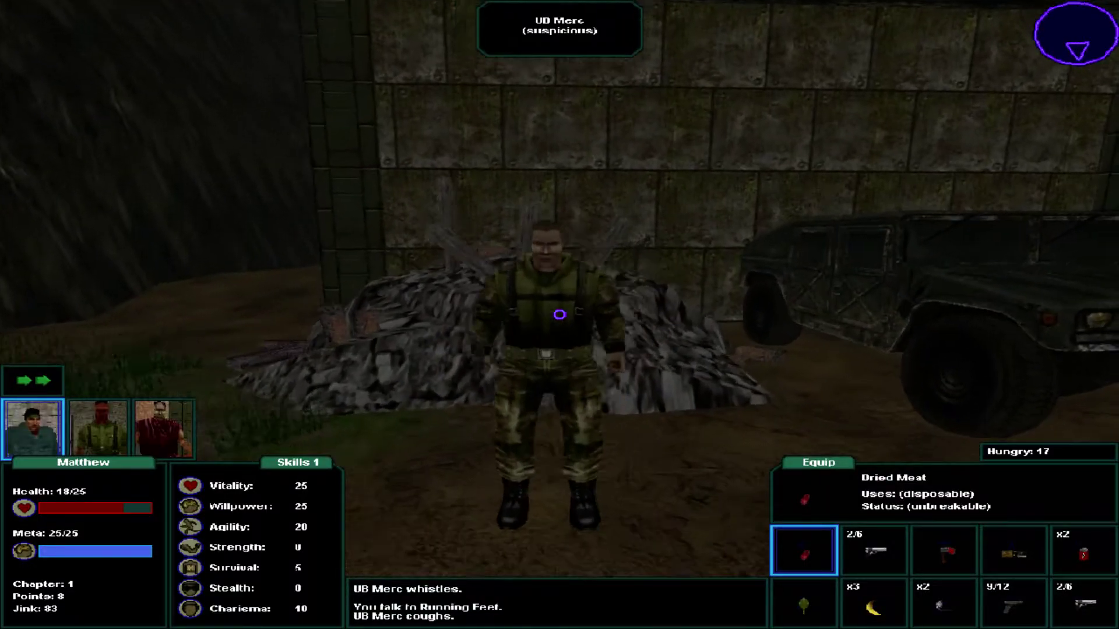
Pick up two Banana Beers from the birdbath, noting the Wire Coil there.
{"action": "key", "text": "Left"}
{"action": "key", "text": "Left"}
{"action": "key", "text": "Left"}
{"action": "key", "text": "Up"}
{"action": "key", "text": "Up"}
{"action": "key", "text": "Up"}
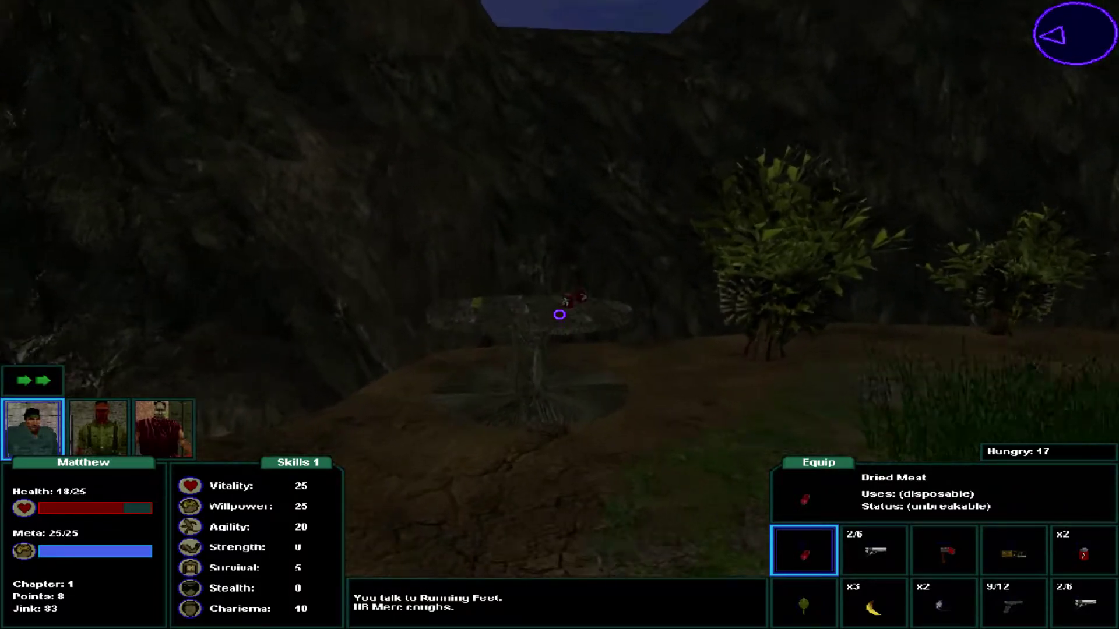
{"action": "left_click", "coordinate": [560, 315]}
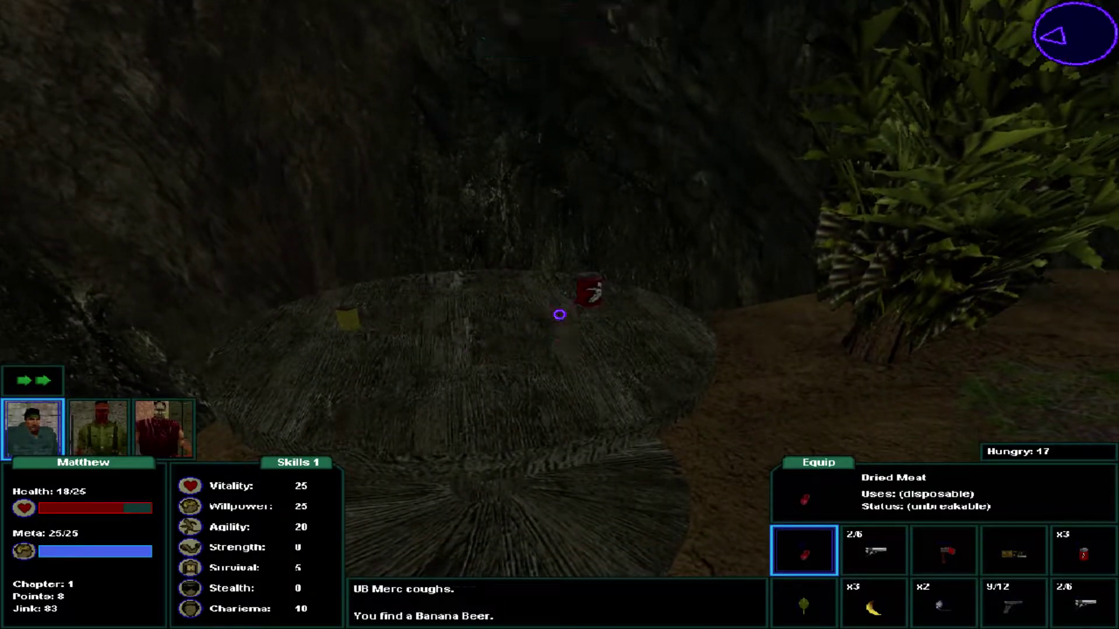
{"action": "left_click", "coordinate": [560, 315]}
{"action": "key", "text": "Left"}
{"action": "key", "text": "Left"}
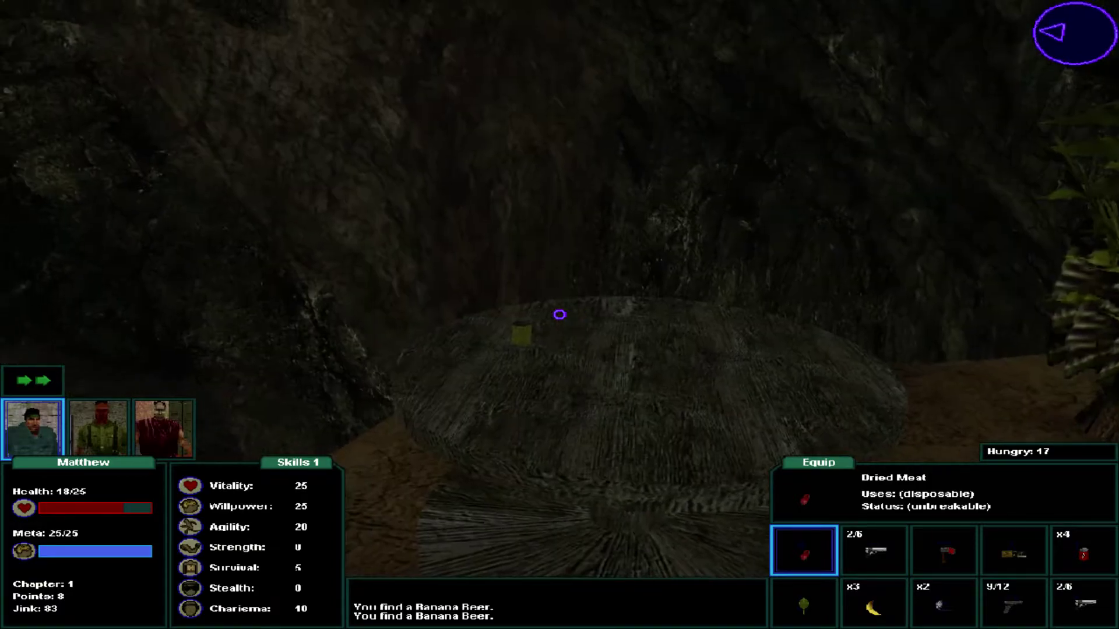
Look over the debris pile and the Tin Can by the pillar.
{"action": "key", "text": "Left"}
{"action": "key", "text": "Left"}
{"action": "key", "text": "Left"}
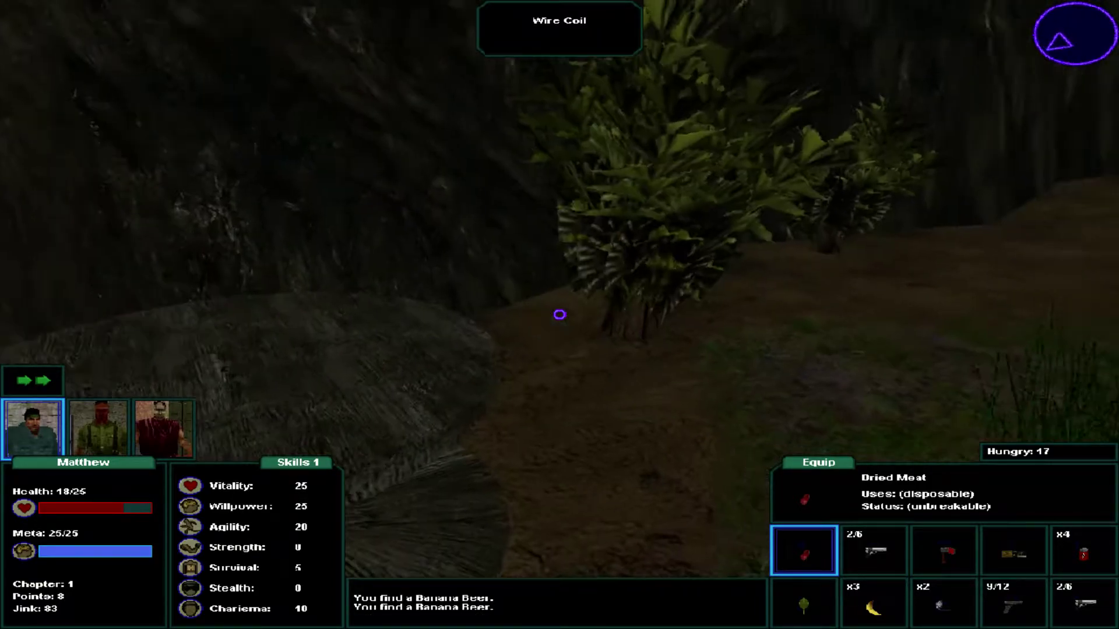
{"action": "key", "text": "Up"}
{"action": "key", "text": "Up"}
{"action": "key", "text": "Up"}
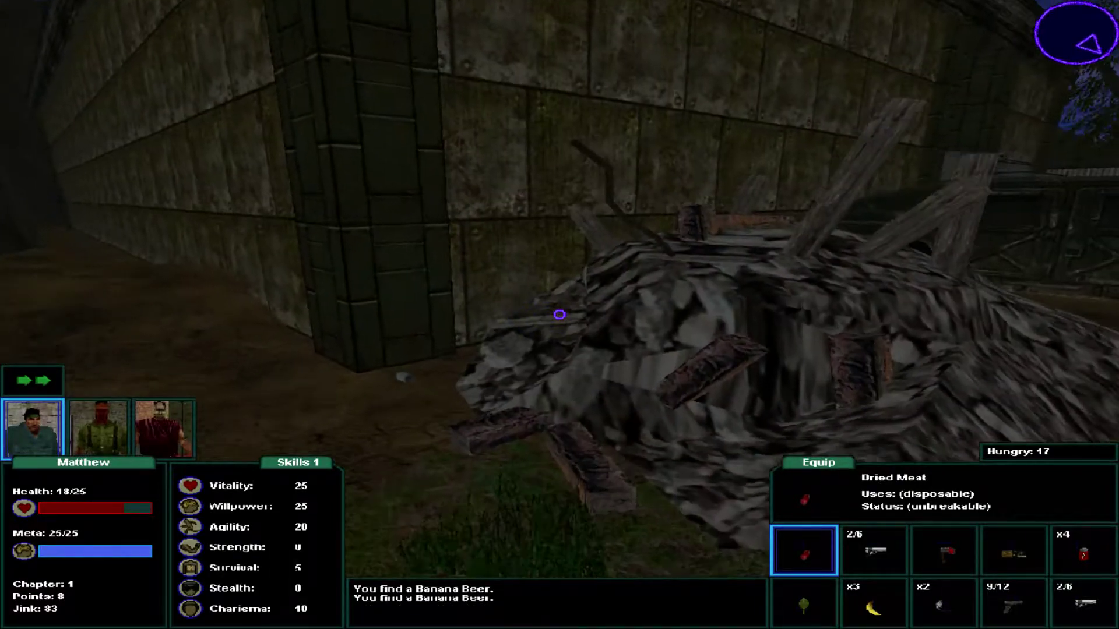
{"action": "key", "text": "Down"}
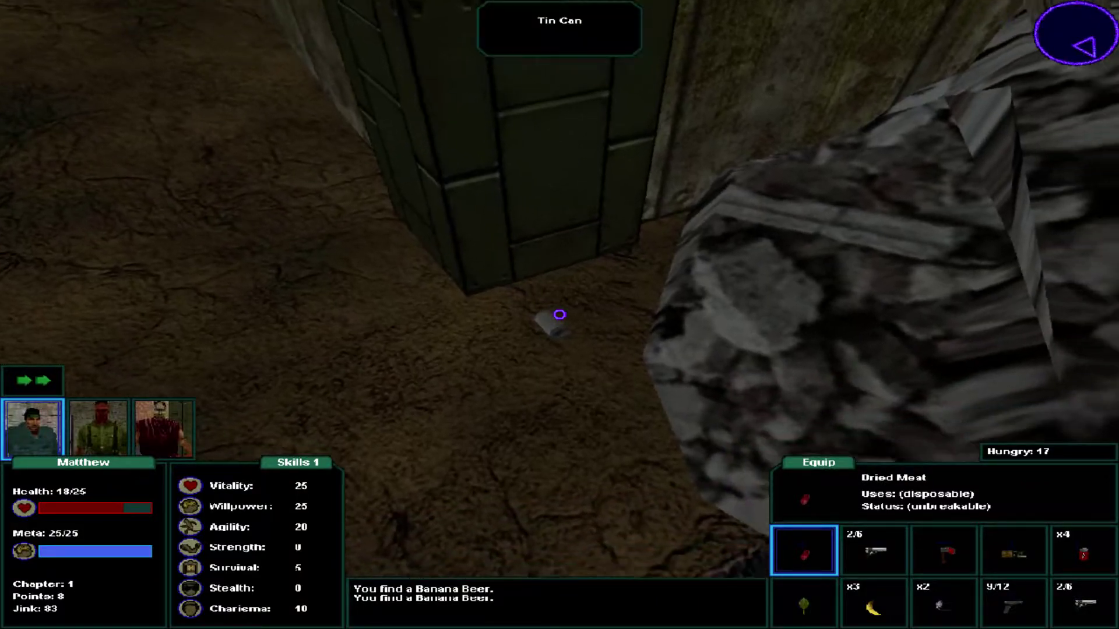
{"action": "key", "text": "Right"}
{"action": "key", "text": "Right"}
{"action": "key", "text": "Right"}
{"action": "key", "text": "Right"}
{"action": "key", "text": "Right"}
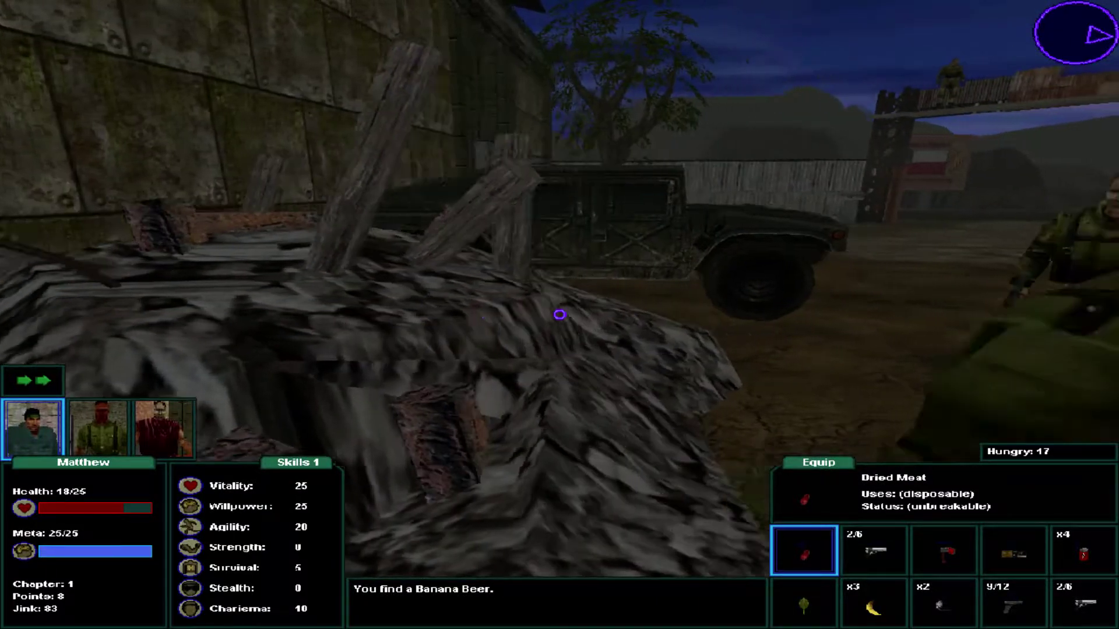
{"action": "key", "text": "Right"}
{"action": "key", "text": "Right"}
{"action": "key", "text": "Right"}
{"action": "key", "text": "Right"}
{"action": "key", "text": "Right"}
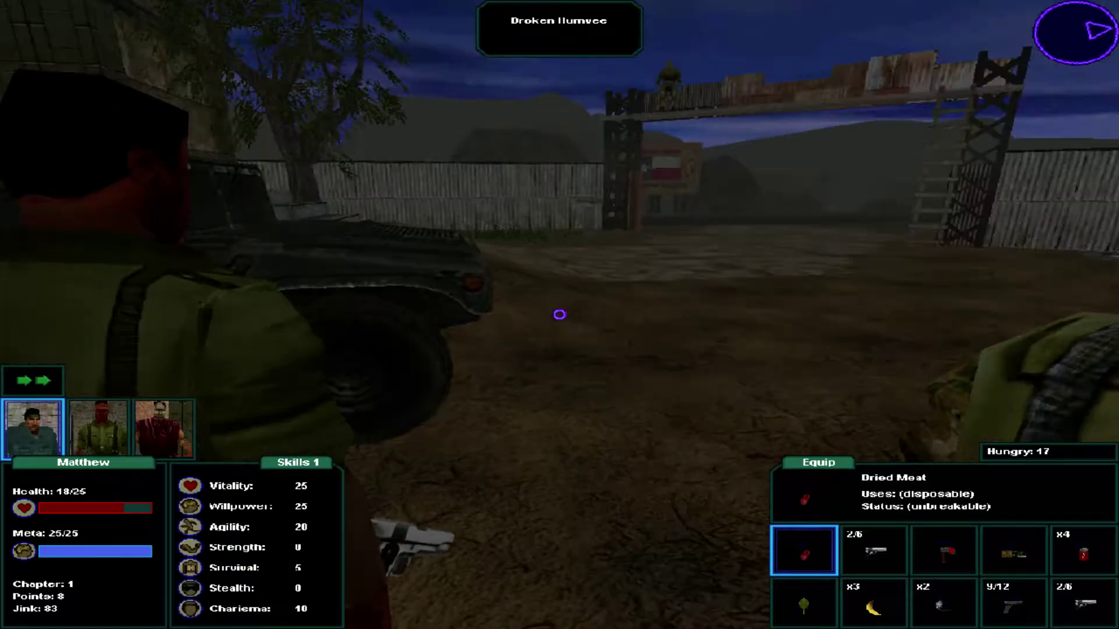
Walk around the humvee and up the stone staircase into the corridor.
{"action": "key", "text": "Up"}
{"action": "key", "text": "Up"}
{"action": "key", "text": "Up"}
{"action": "key", "text": "Up"}
{"action": "key", "text": "Left"}
{"action": "key", "text": "Left"}
{"action": "key", "text": "Left"}
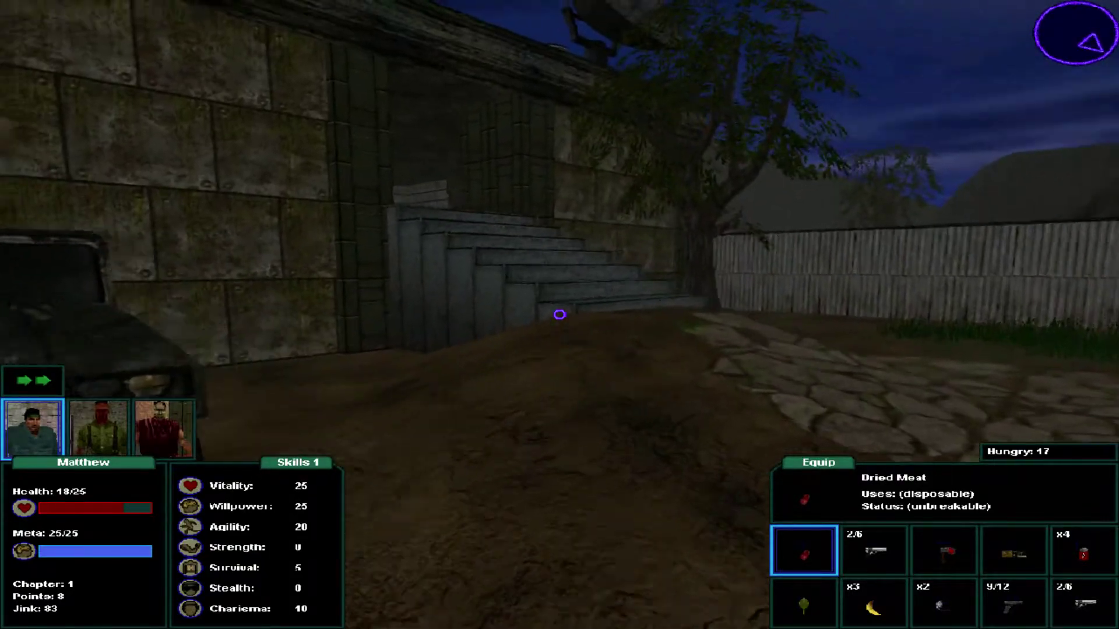
{"action": "key", "text": "Up"}
{"action": "key", "text": "Up"}
{"action": "key", "text": "Up"}
{"action": "key", "text": "Up"}
{"action": "key", "text": "Up"}
{"action": "key", "text": "Up"}
{"action": "key", "text": "Up"}
{"action": "key", "text": "Up"}
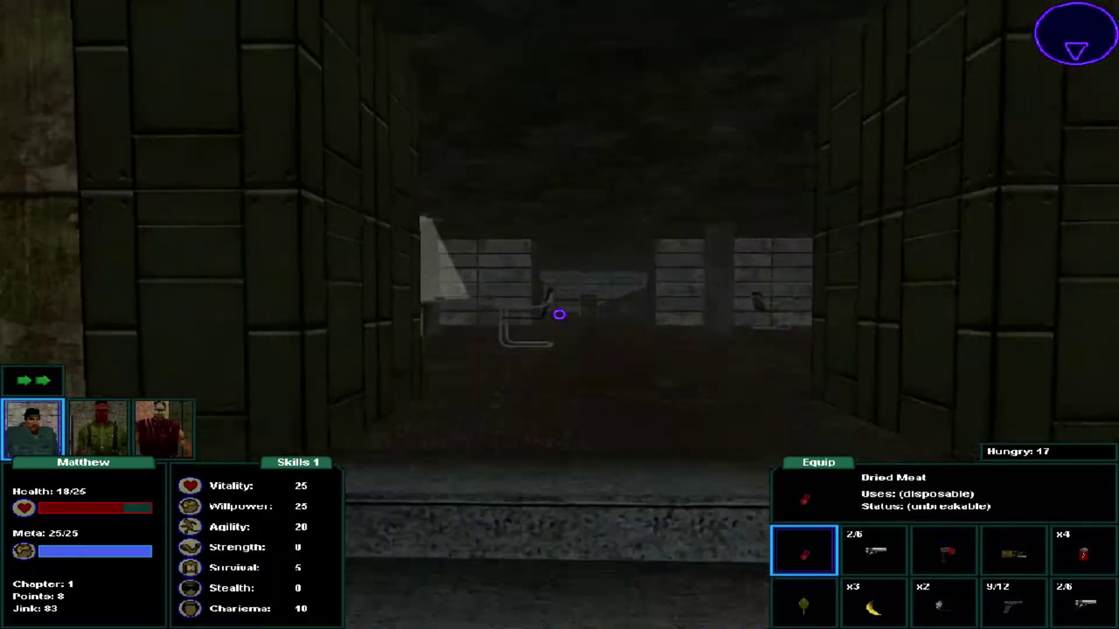
{"action": "key", "text": "Up"}
{"action": "key", "text": "Up"}
{"action": "key", "text": "Up"}
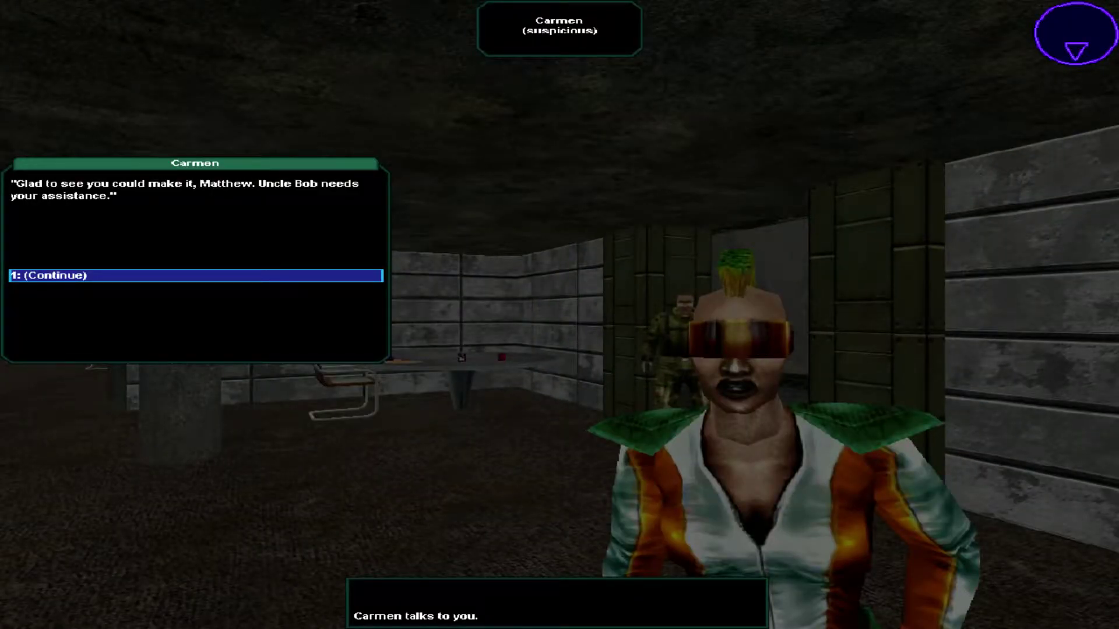
Thank Carmen, hear about the basement terminal, password 'bananabeer' and Uncle Bob's roof office, then leave.
{"action": "key", "text": "1"}
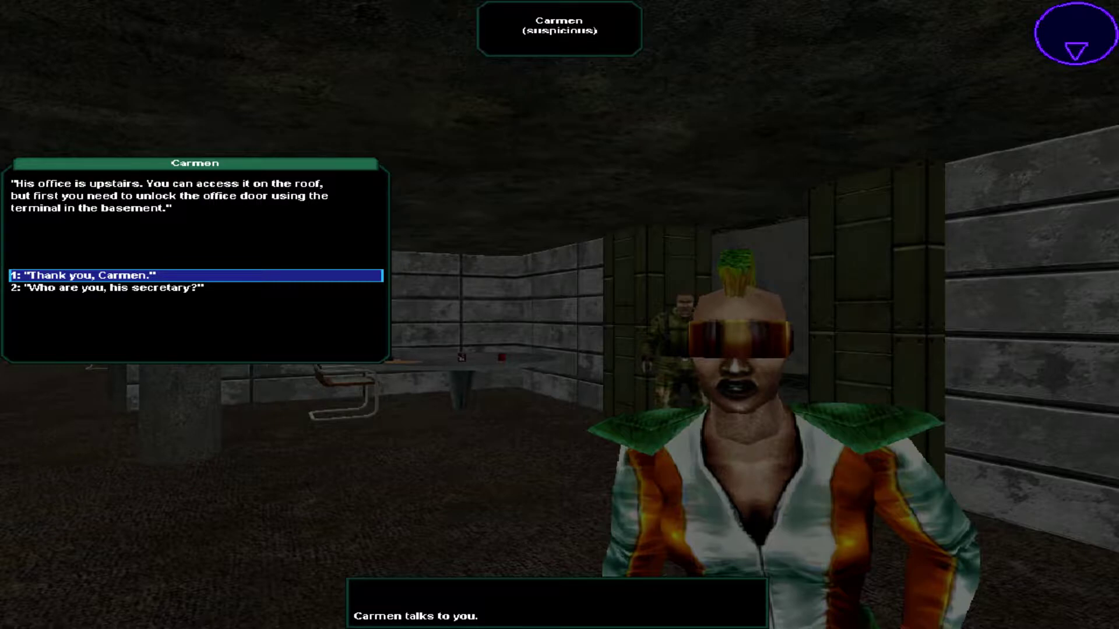
{"action": "key", "text": "Down"}
{"action": "key", "text": "Up"}
{"action": "key", "text": "Return"}
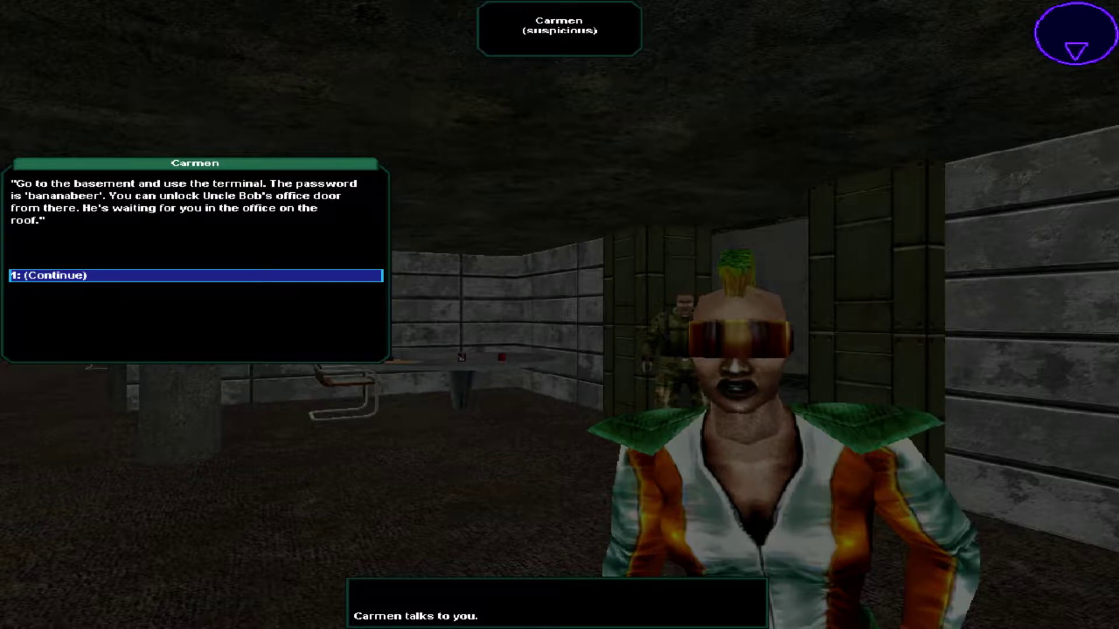
{"action": "key", "text": "Return"}
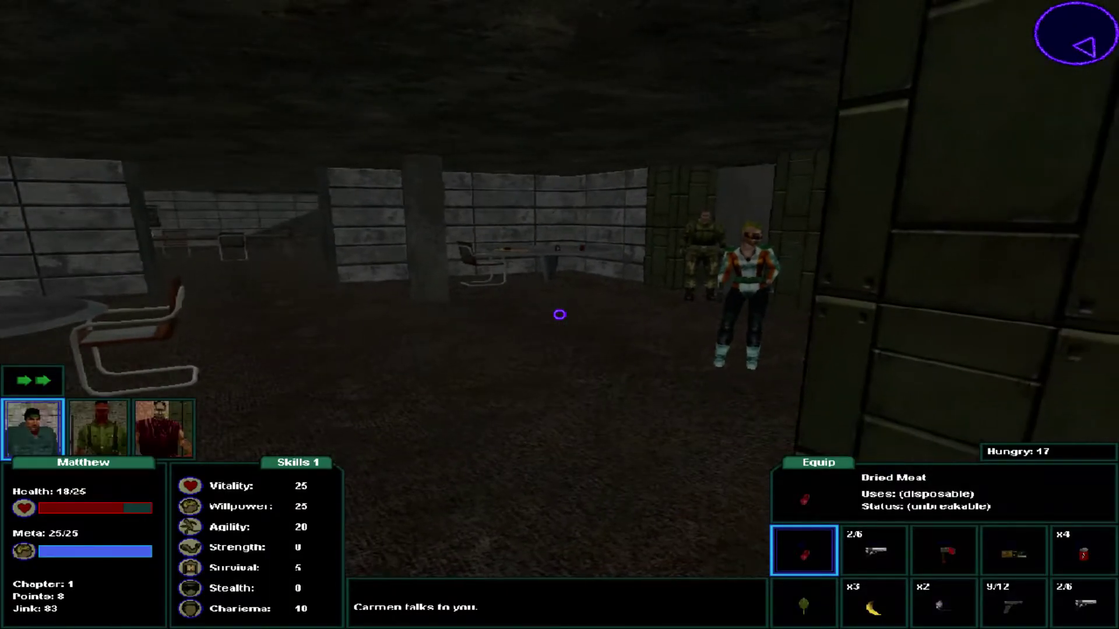
Approach the bunker table and pick up the Dried Meat from the plate.
{"action": "key", "text": "w"}
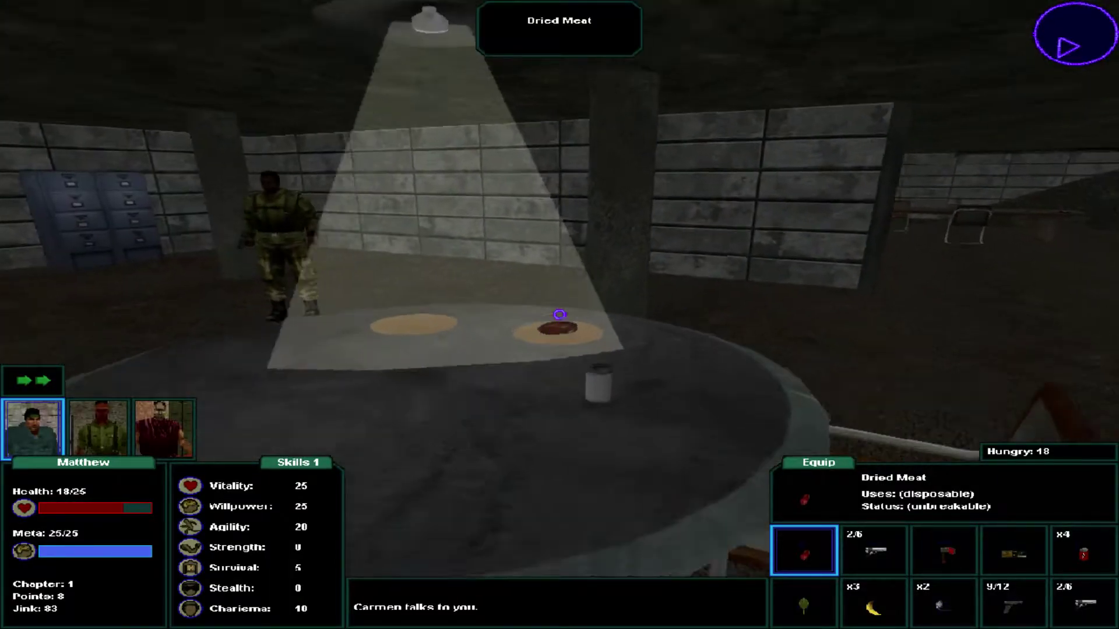
{"action": "key", "text": "w"}
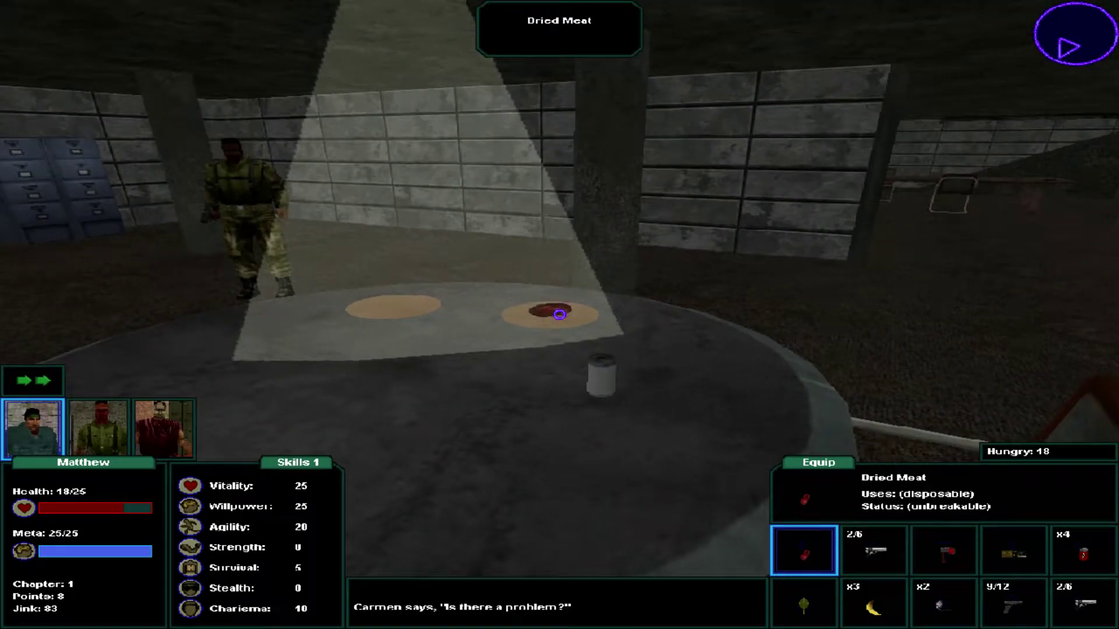
{"action": "left_click", "coordinate": [560, 314]}
{"action": "key", "text": "w"}
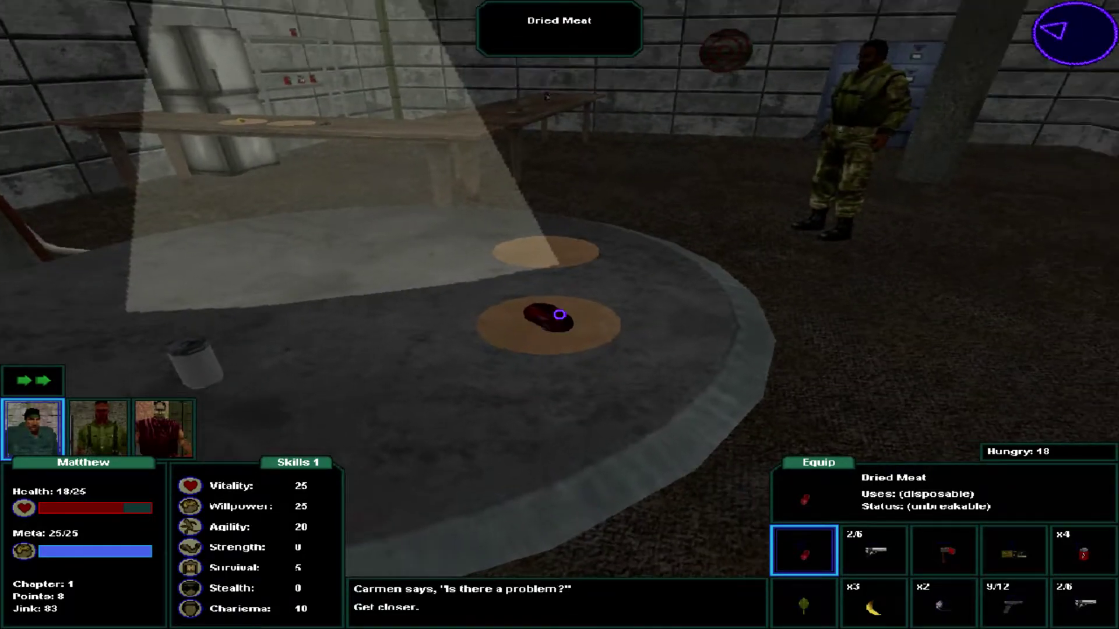
{"action": "left_click", "coordinate": [560, 314]}
{"action": "key", "text": "w"}
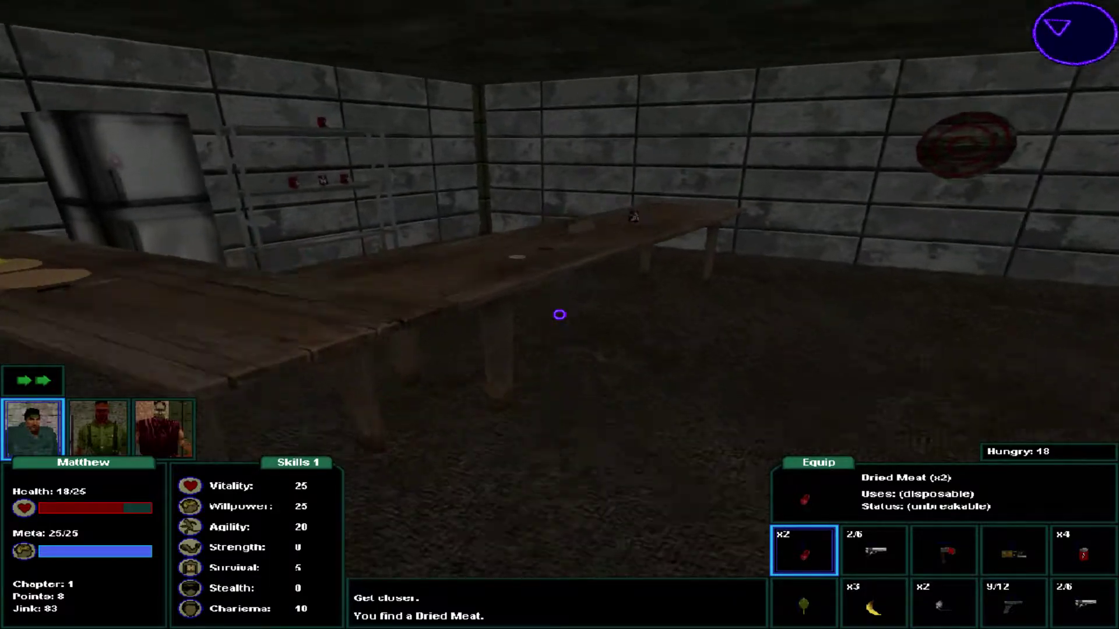
{"action": "key", "text": "s"}
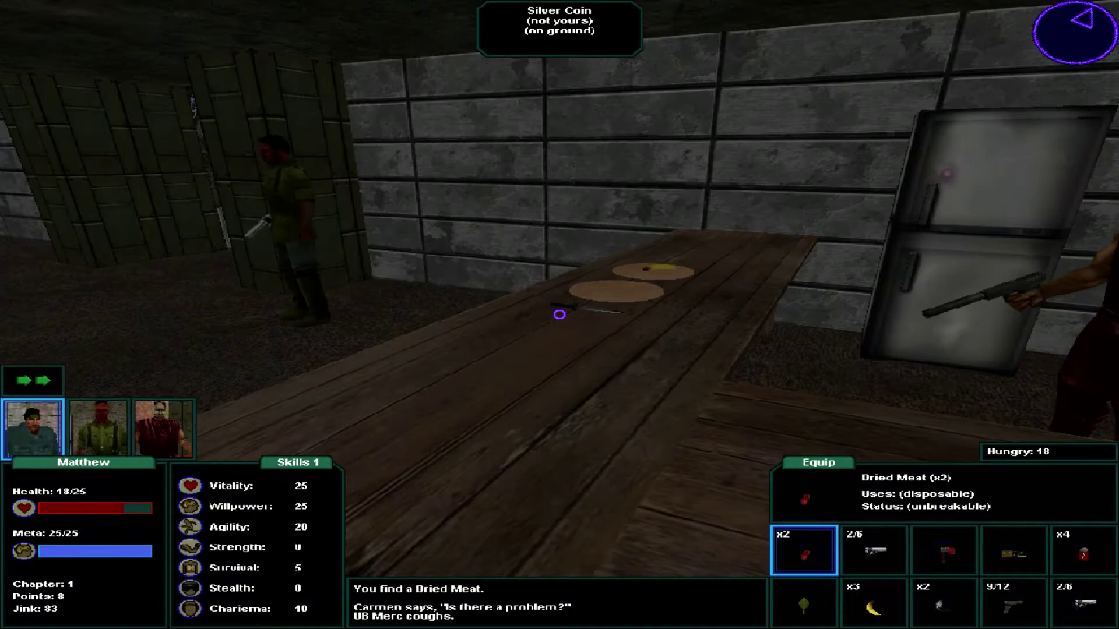
Walk through the bunker past the desk with the compass up to the Gambler.
{"action": "key", "text": "w"}
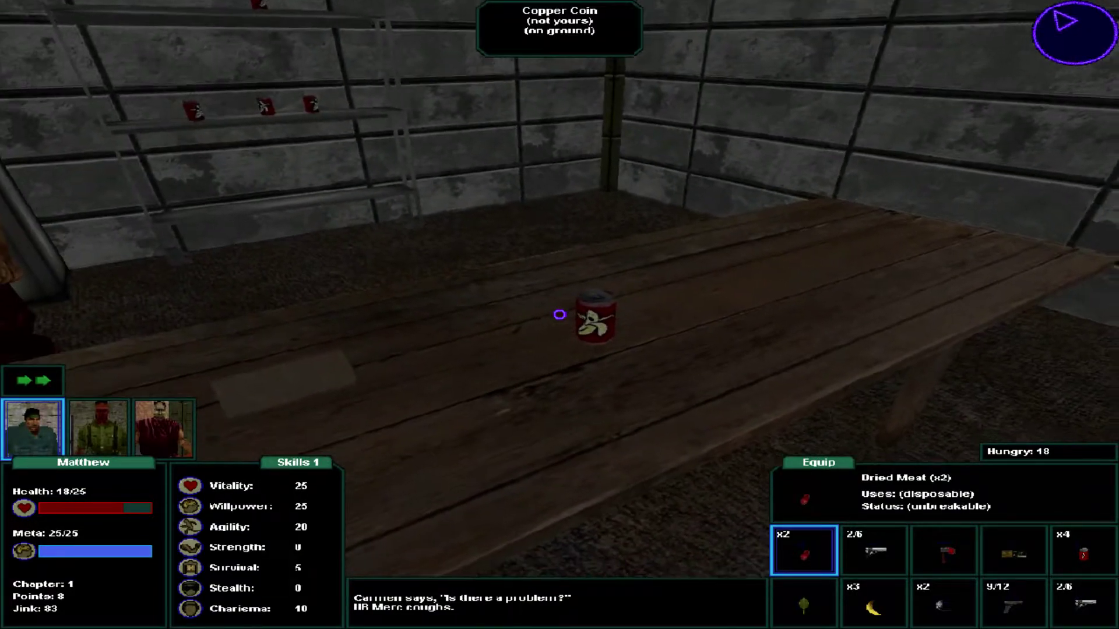
{"action": "key", "text": "w"}
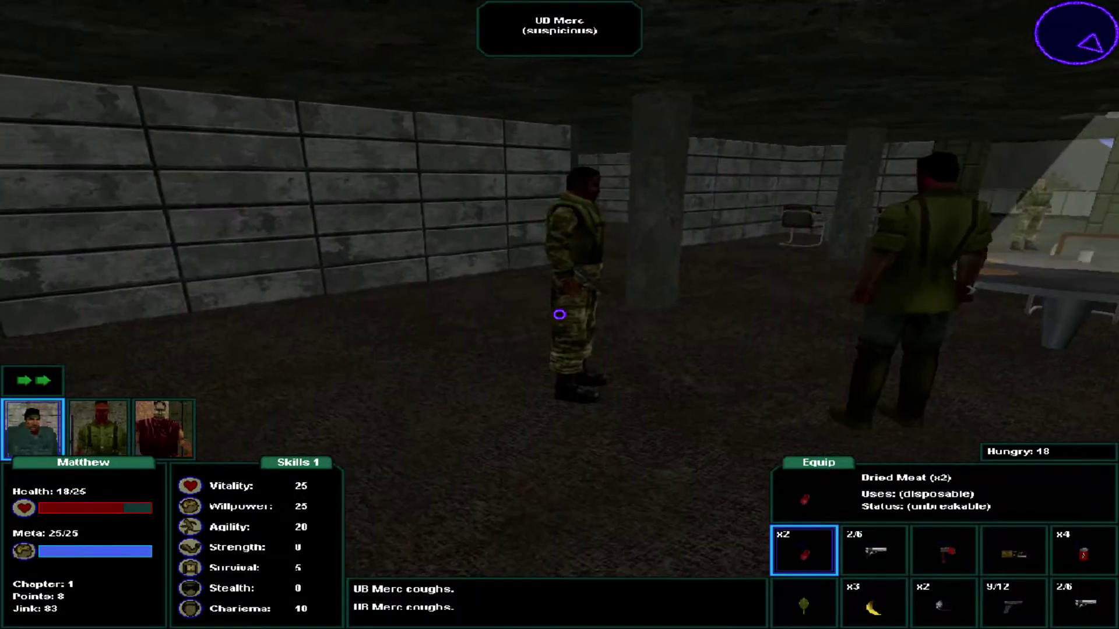
{"action": "key", "text": "w"}
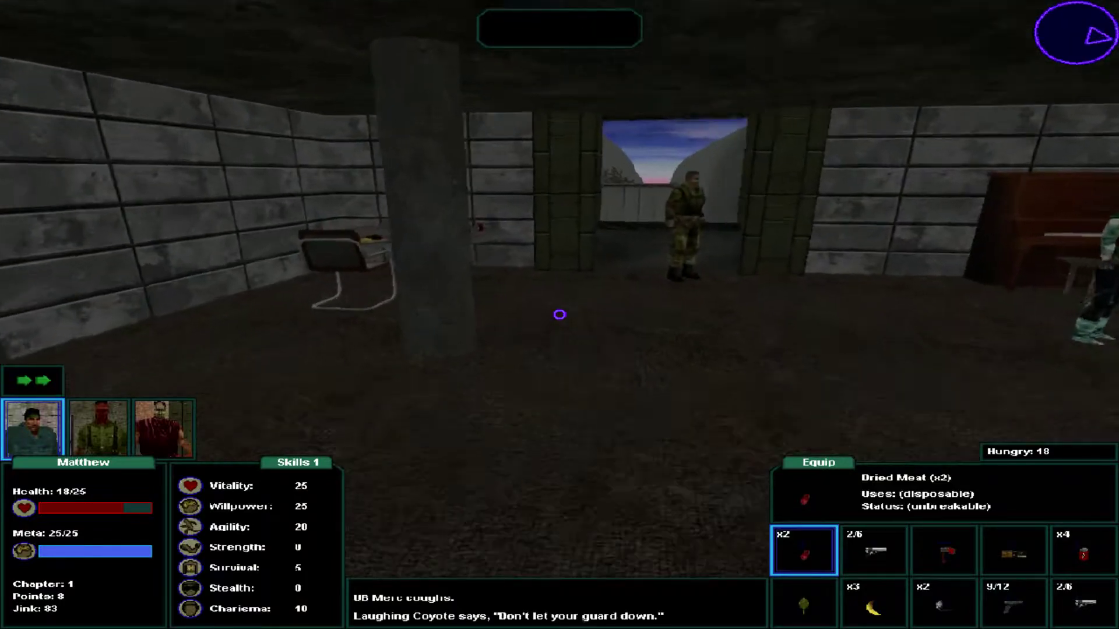
{"action": "key", "text": "w"}
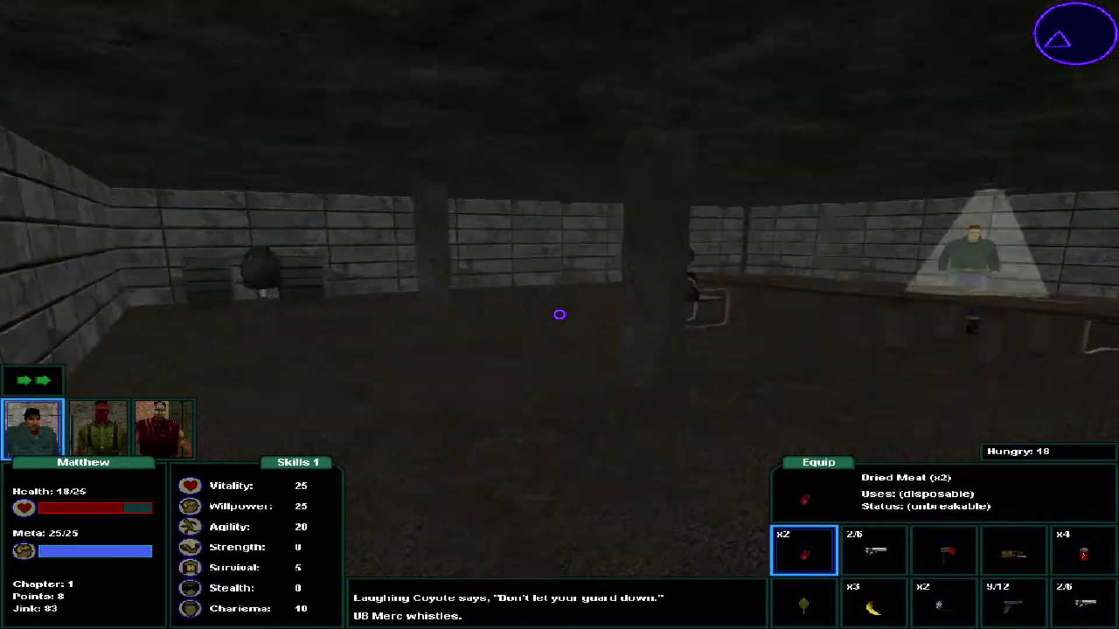
{"action": "key", "text": "w"}
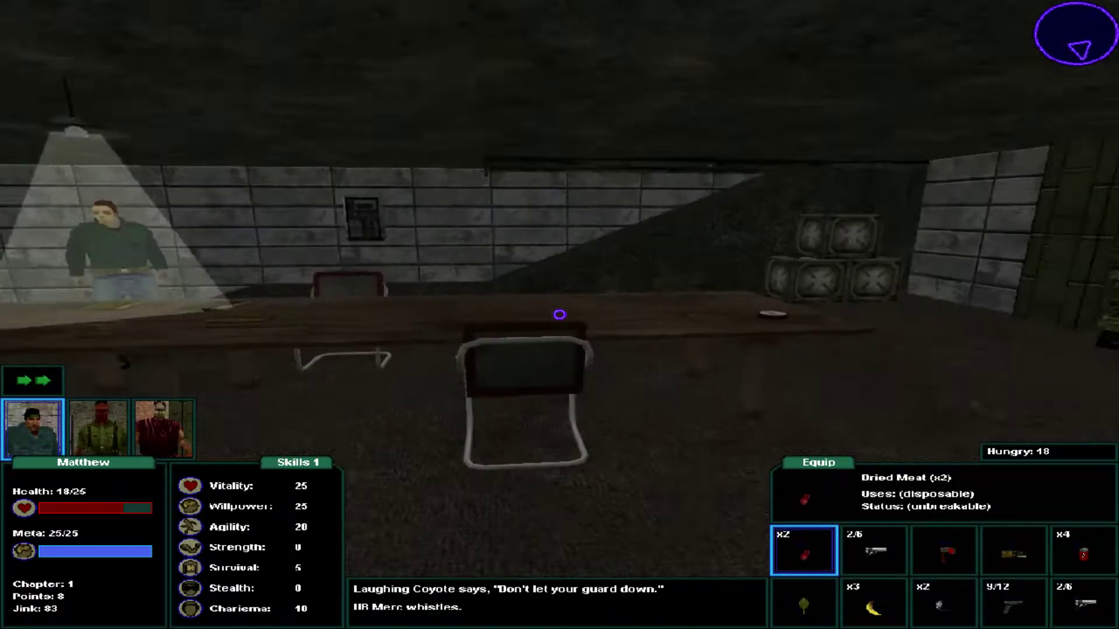
{"action": "key", "text": "w"}
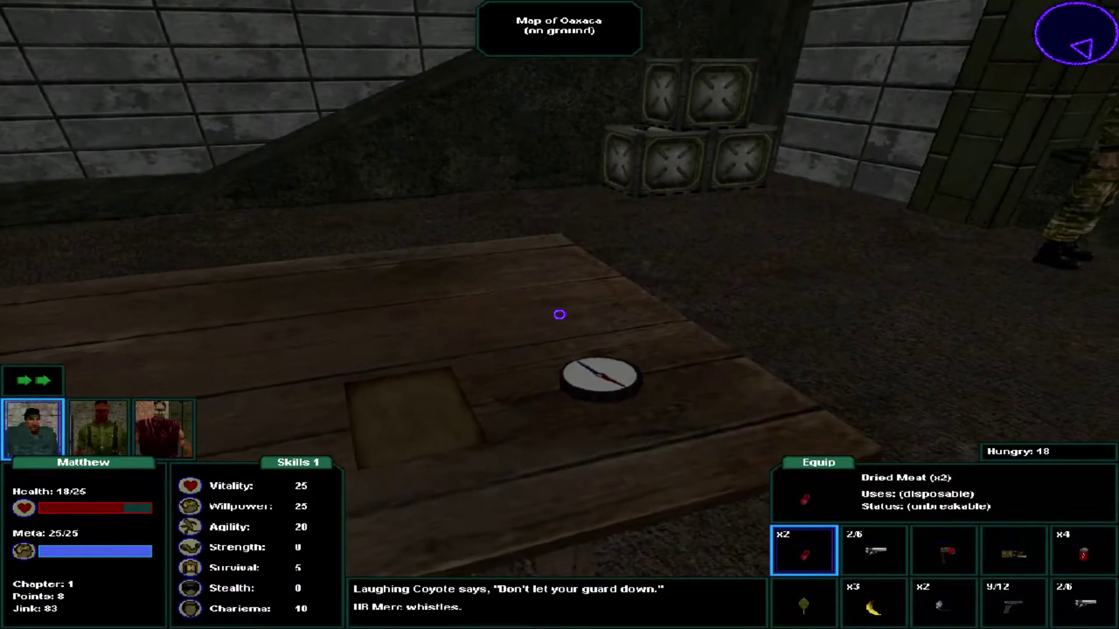
{"action": "key", "text": "w"}
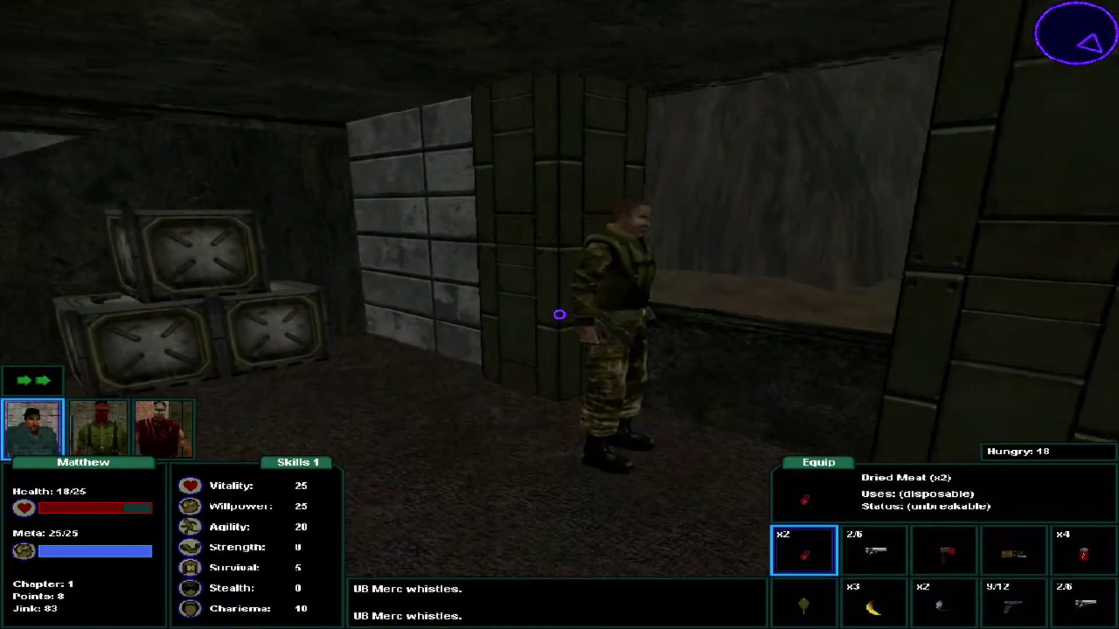
{"action": "key", "text": "w"}
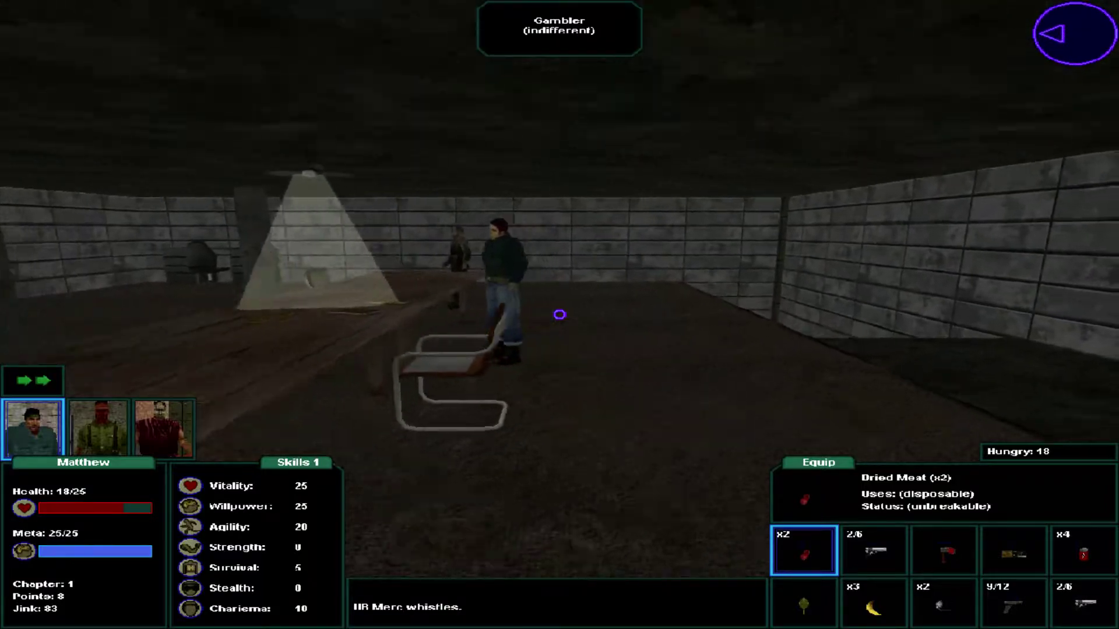
{"action": "key", "text": "w"}
Talk to the Gambler and read the Chinese dice tutorial on wild ones and bluffing.
{"action": "left_click", "coordinate": [560, 314]}
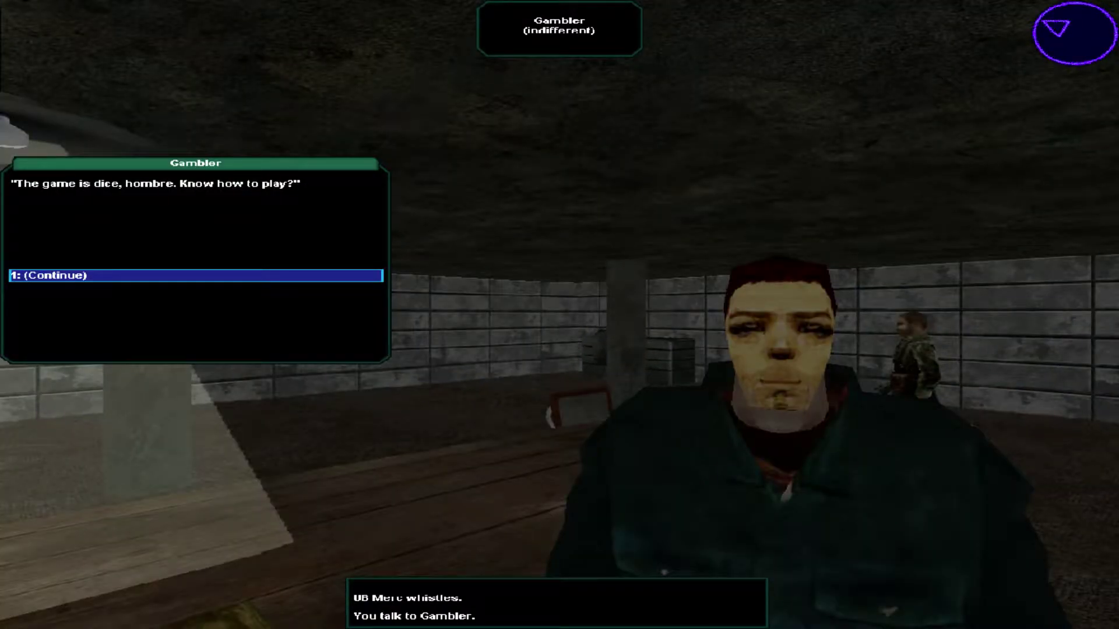
{"action": "key", "text": "1"}
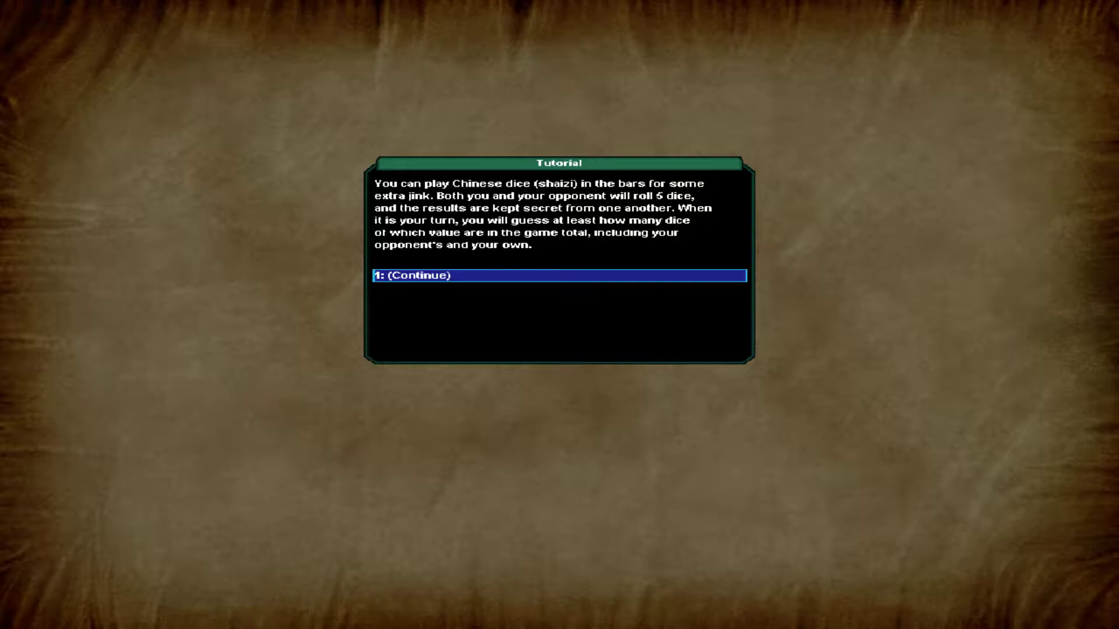
{"action": "key", "text": "Return"}
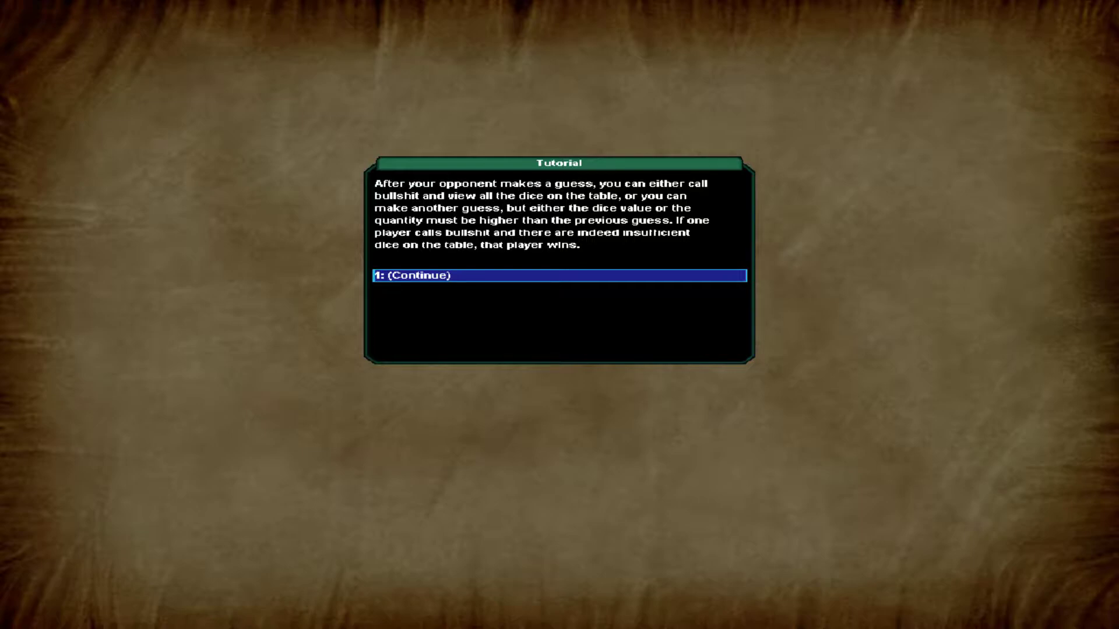
{"action": "key", "text": "Return"}
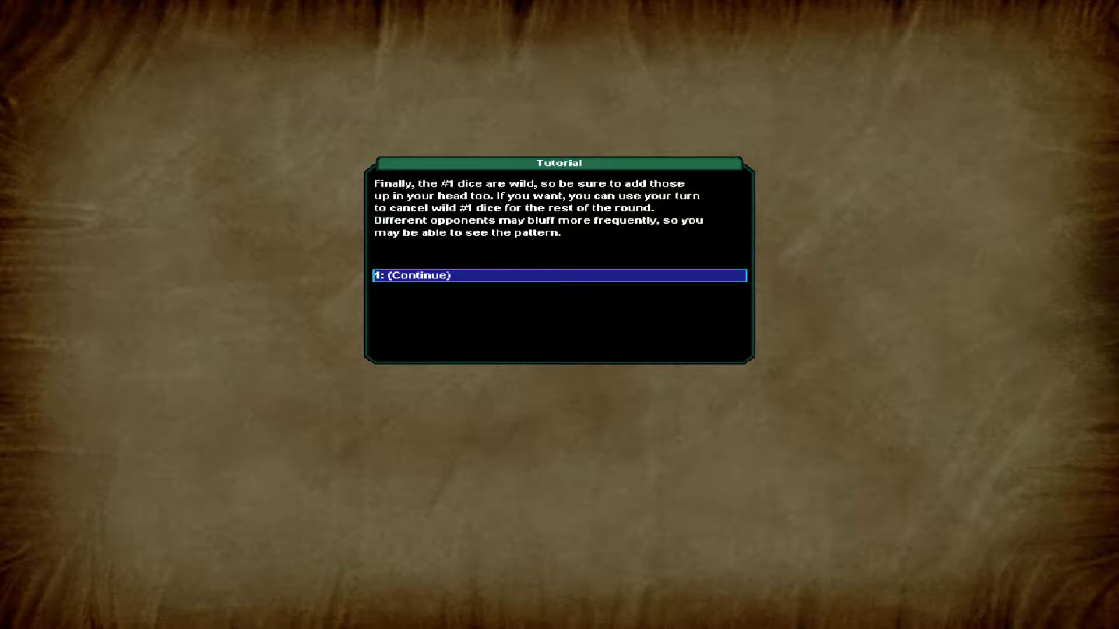
{"action": "key", "text": "1"}
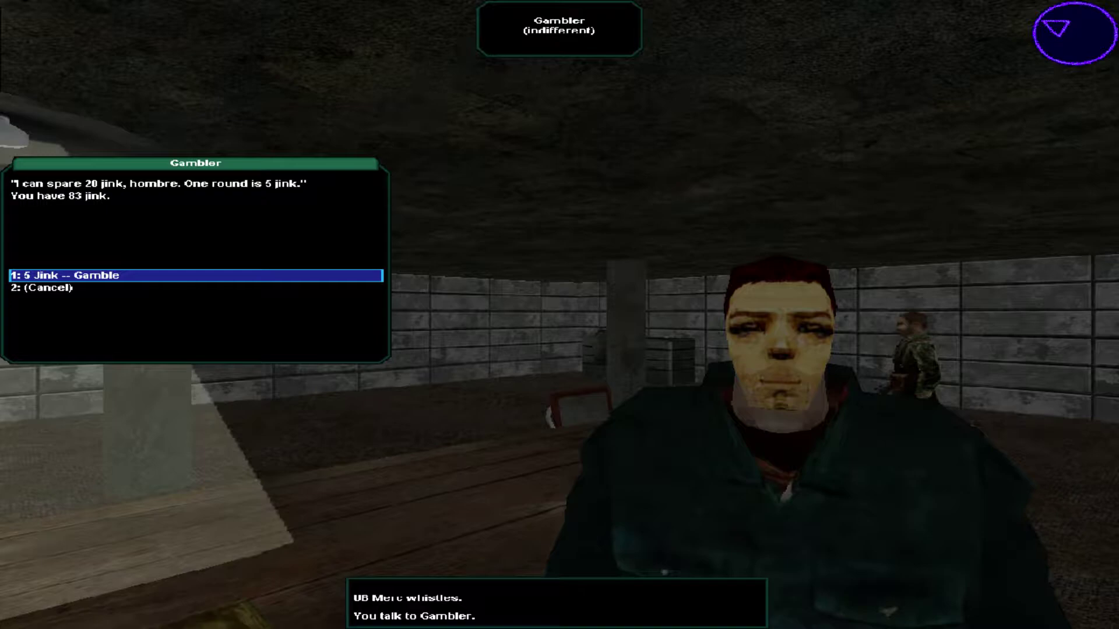
Choose Cancel to decline the Gambler's 5-Jink bet, keeping 83 Jink.
{"action": "key", "text": "Down"}
{"action": "key", "text": "Up"}
{"action": "key", "text": "Down"}
{"action": "key", "text": "Return"}
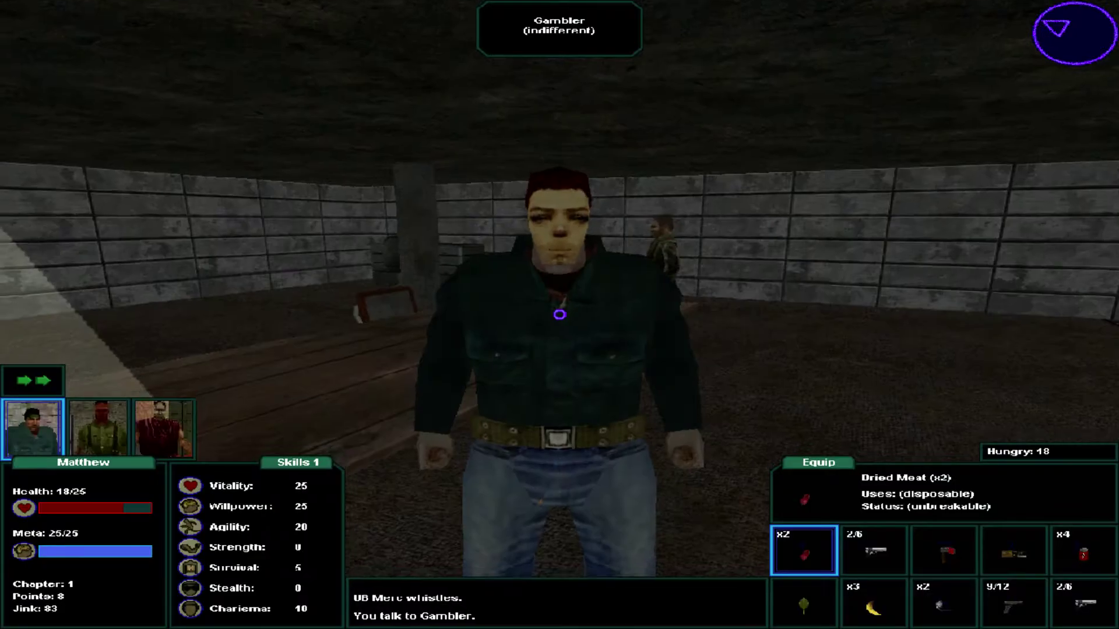
Try the Auto-Doc and dismiss its message that it needs a charged fuel cell.
{"action": "key", "text": "w"}
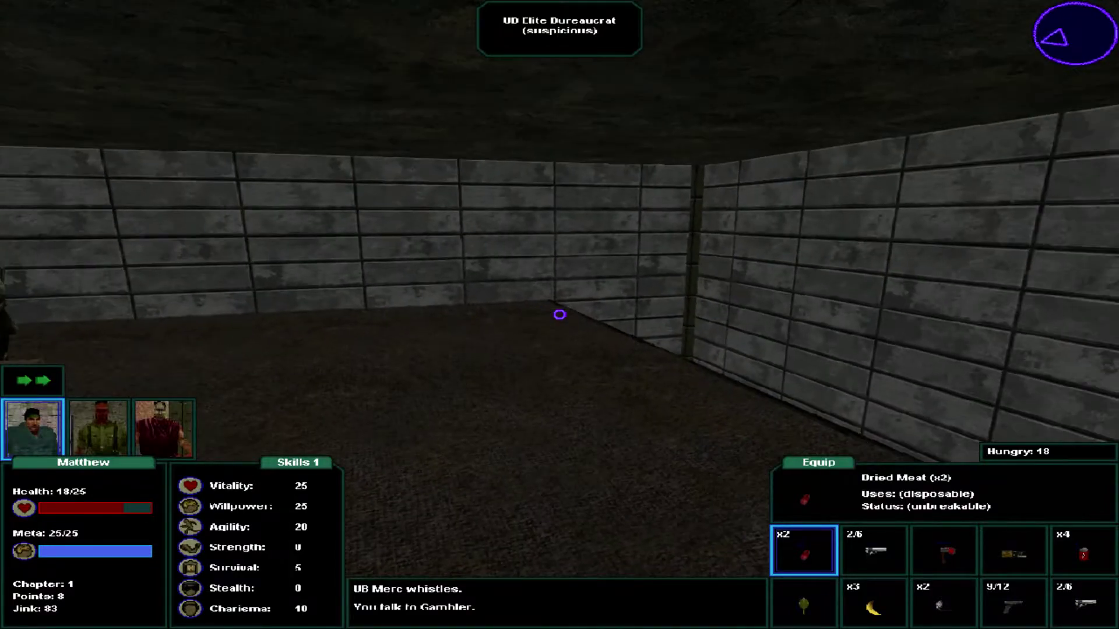
{"action": "key", "text": "w"}
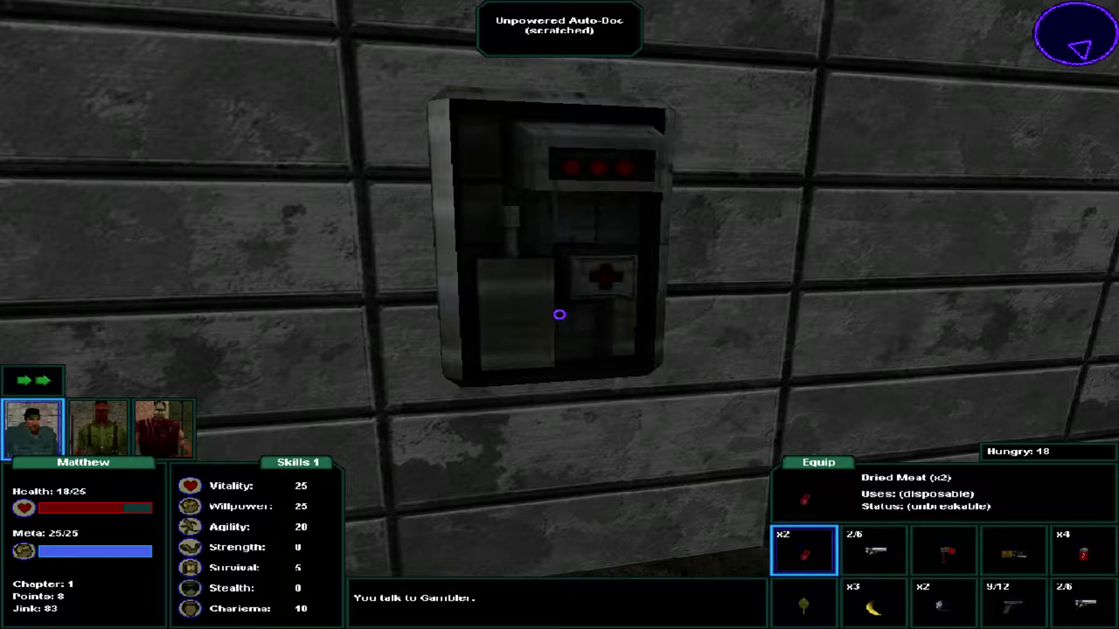
{"action": "key", "text": "w"}
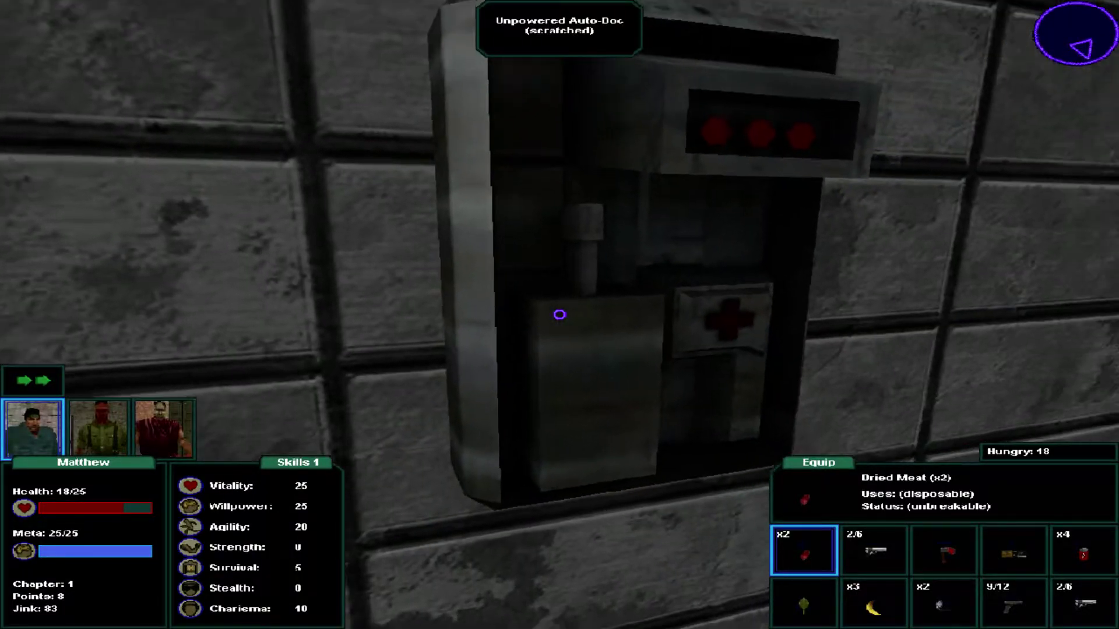
{"action": "left_click", "coordinate": [559, 315]}
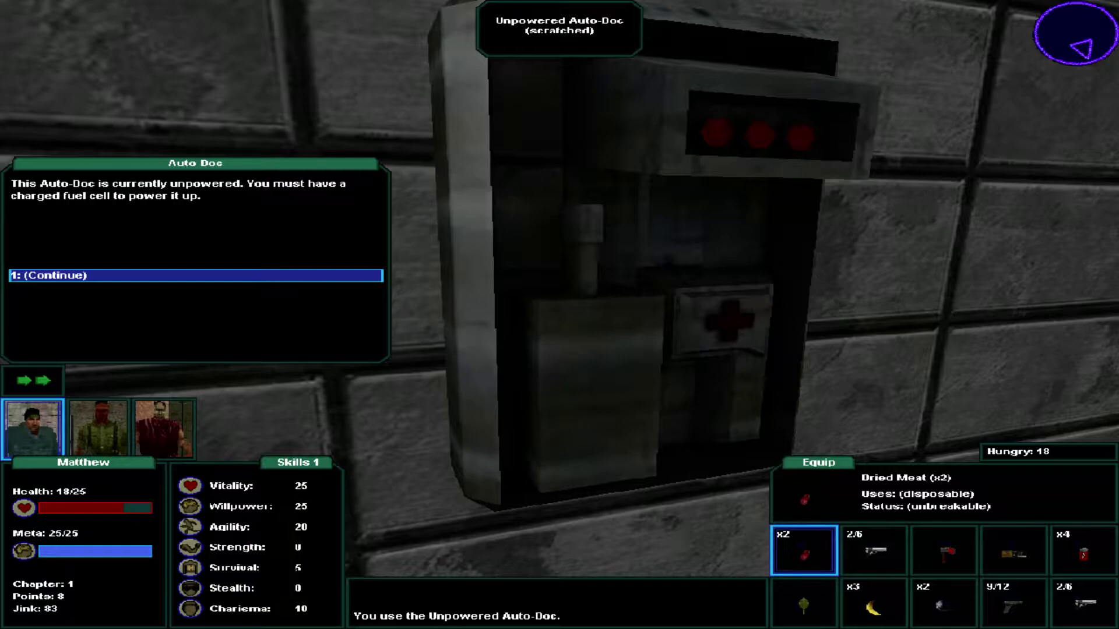
{"action": "key", "text": "1"}
Walk back to the far wall panel and rest until daybreak.
{"action": "key", "text": "s"}
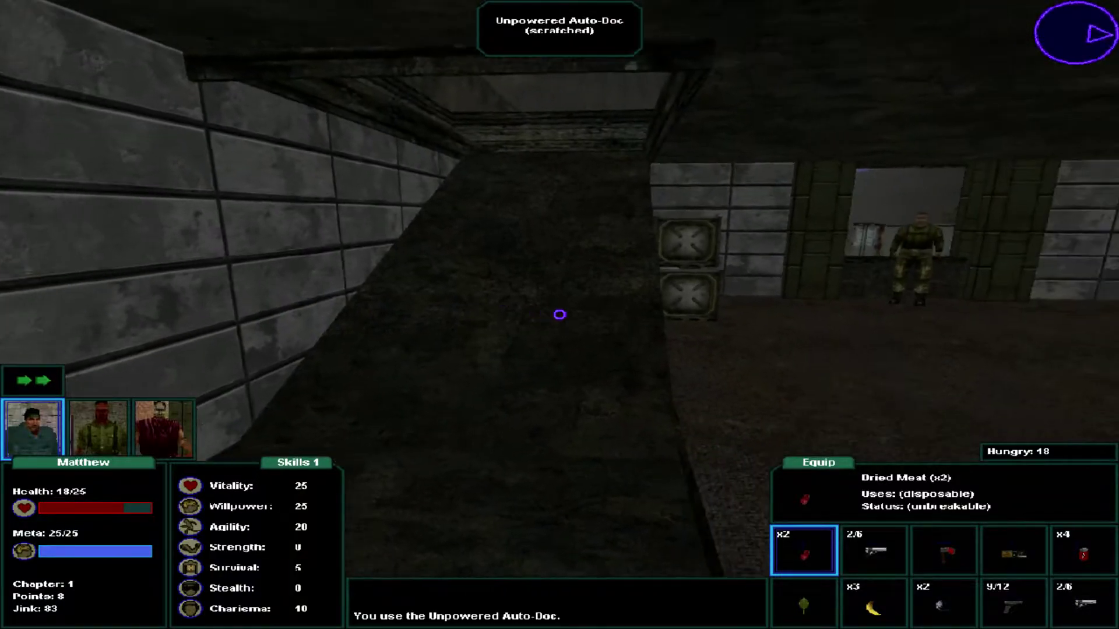
{"action": "key", "text": "w"}
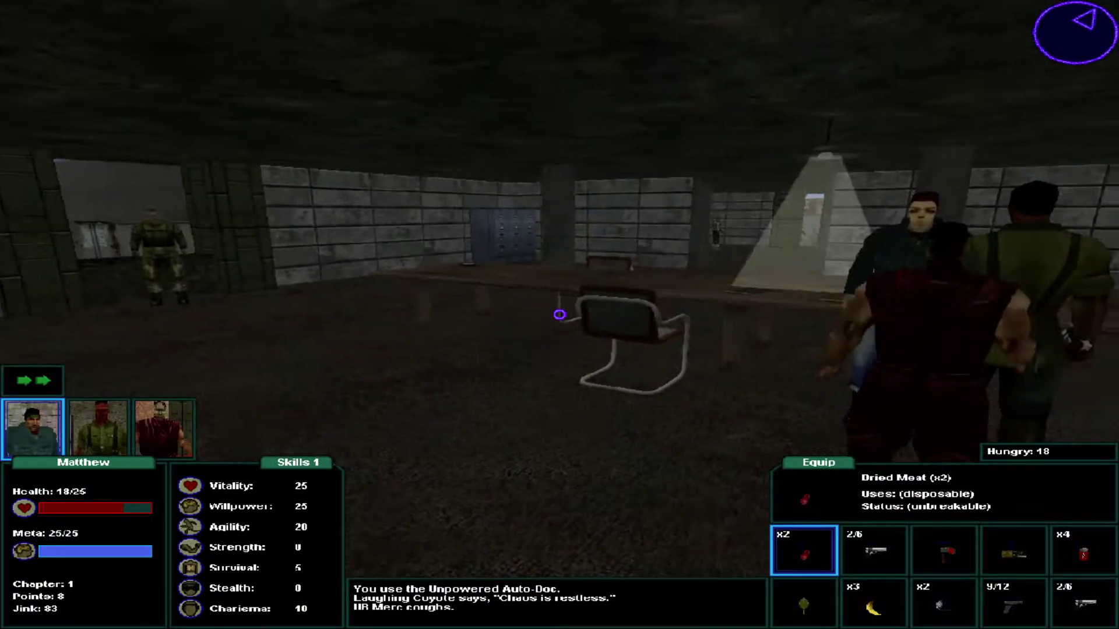
{"action": "key", "text": "w"}
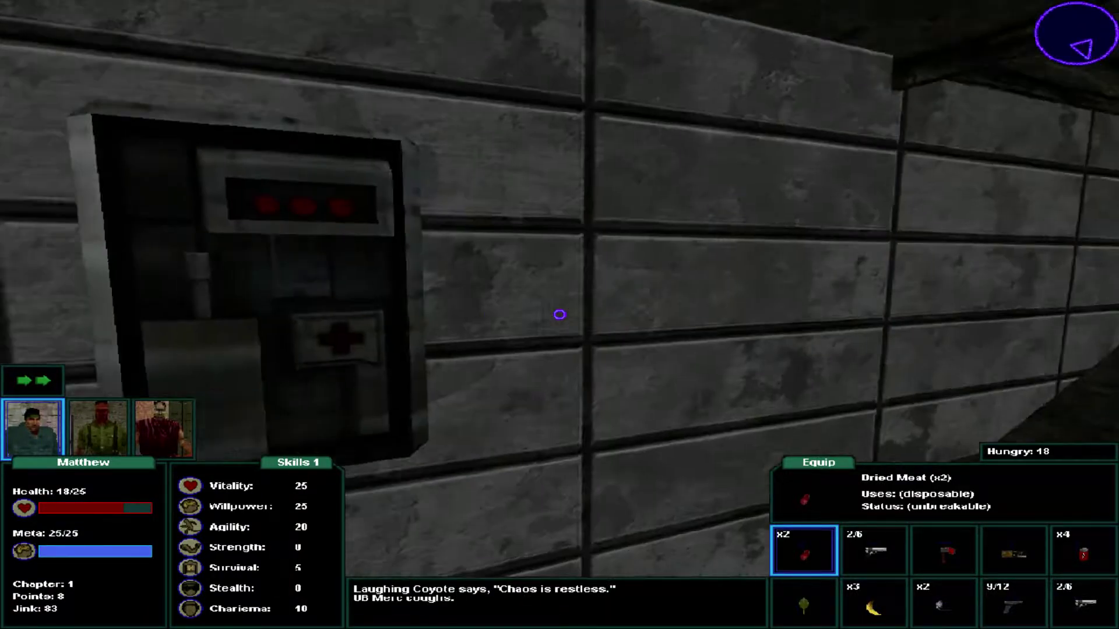
{"action": "left_click", "coordinate": [559, 315]}
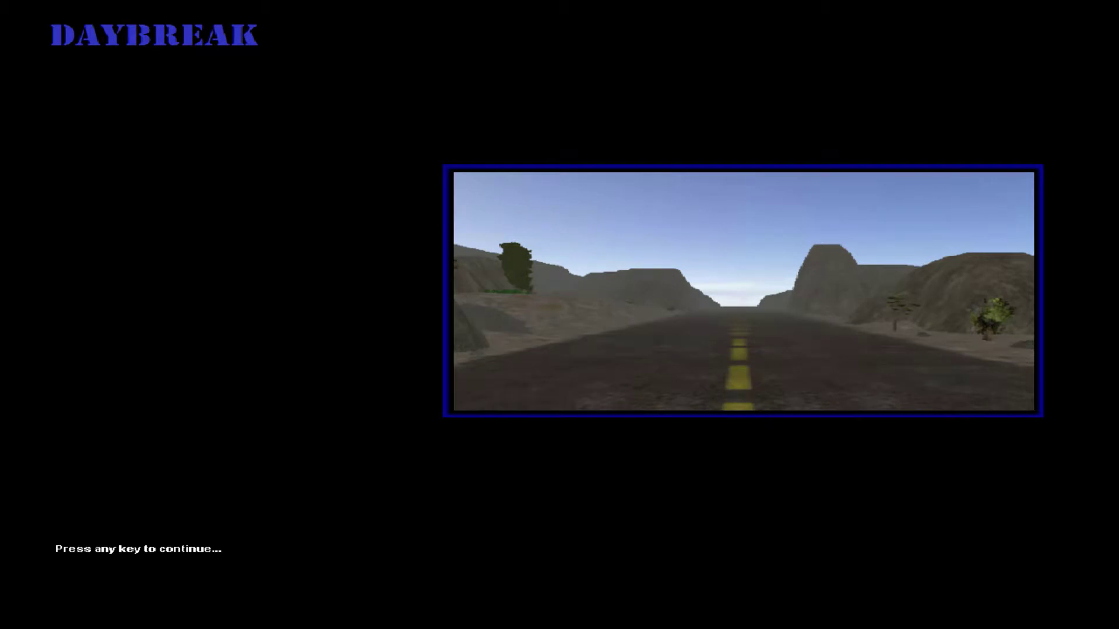
Dismiss the Daybreak screen, switch to first-person view and drop the Coca Leaf on the bunker table.
{"action": "key", "text": "space"}
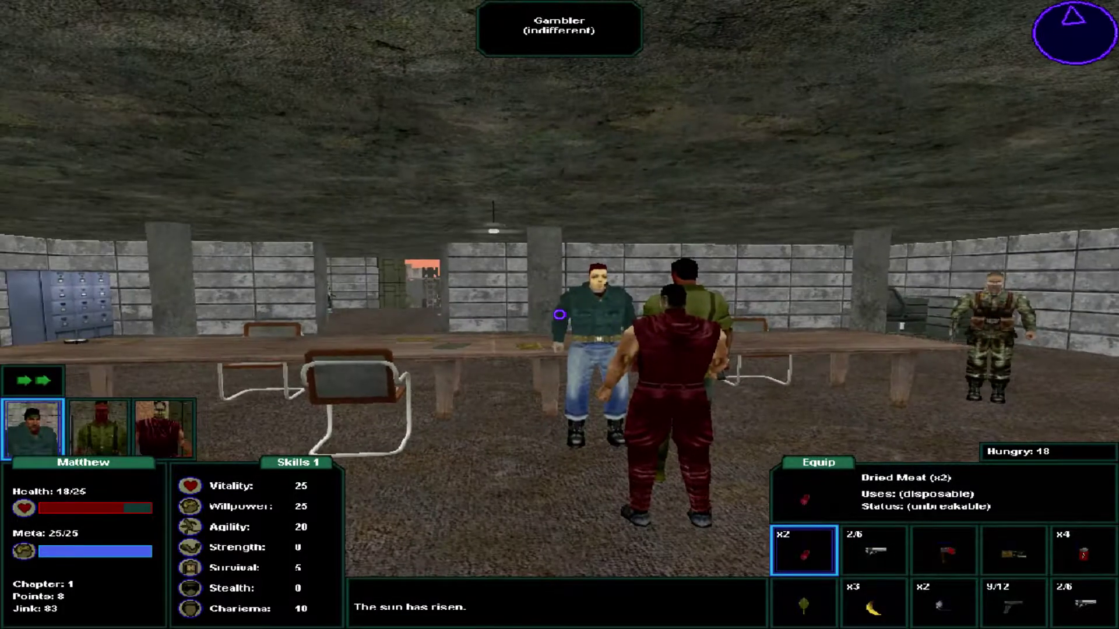
{"action": "key", "text": "F1"}
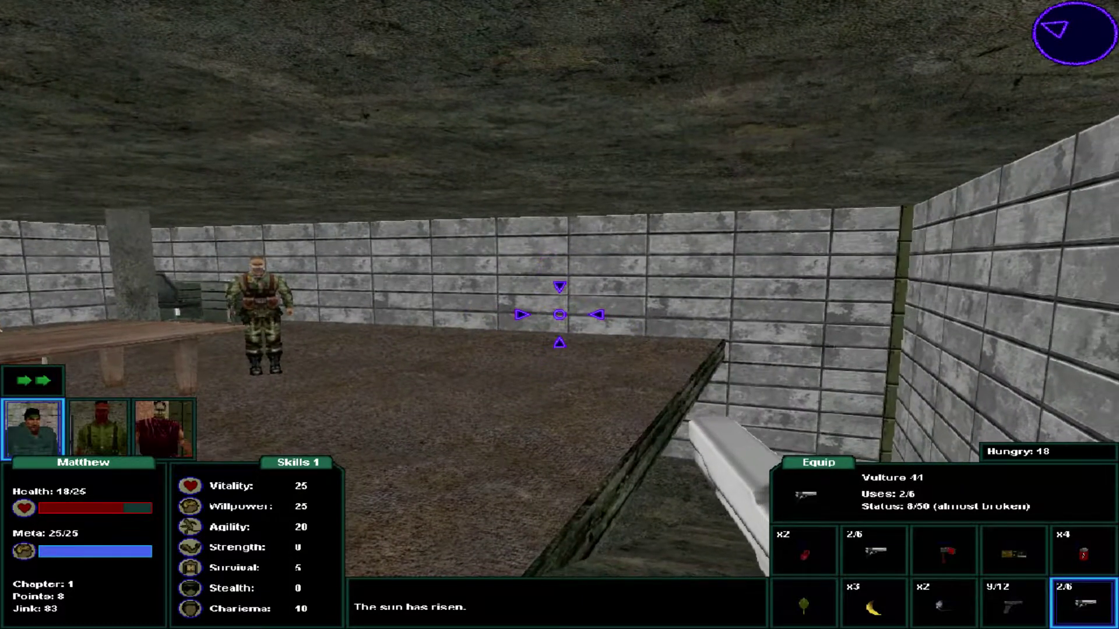
{"action": "scroll", "coordinate": [560, 315], "scroll_direction": "up", "scroll_amount": 1}
{"action": "scroll", "coordinate": [560, 316], "scroll_direction": "up", "scroll_amount": 1}
{"action": "scroll", "coordinate": [560, 315], "scroll_direction": "up", "scroll_amount": 1}
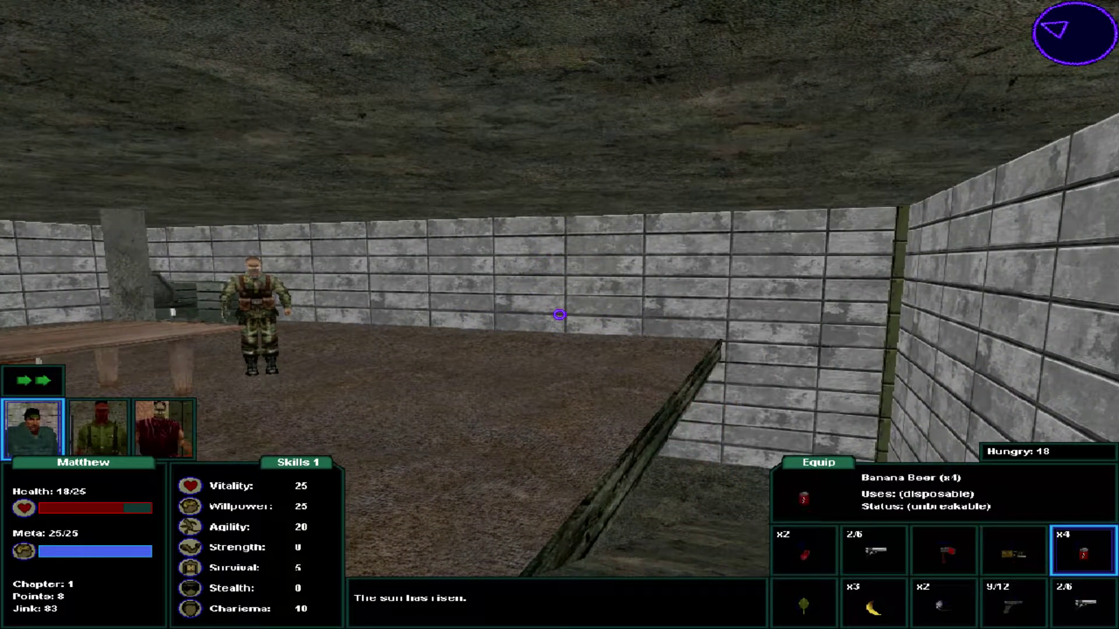
{"action": "scroll", "coordinate": [560, 314], "scroll_direction": "up", "scroll_amount": 1}
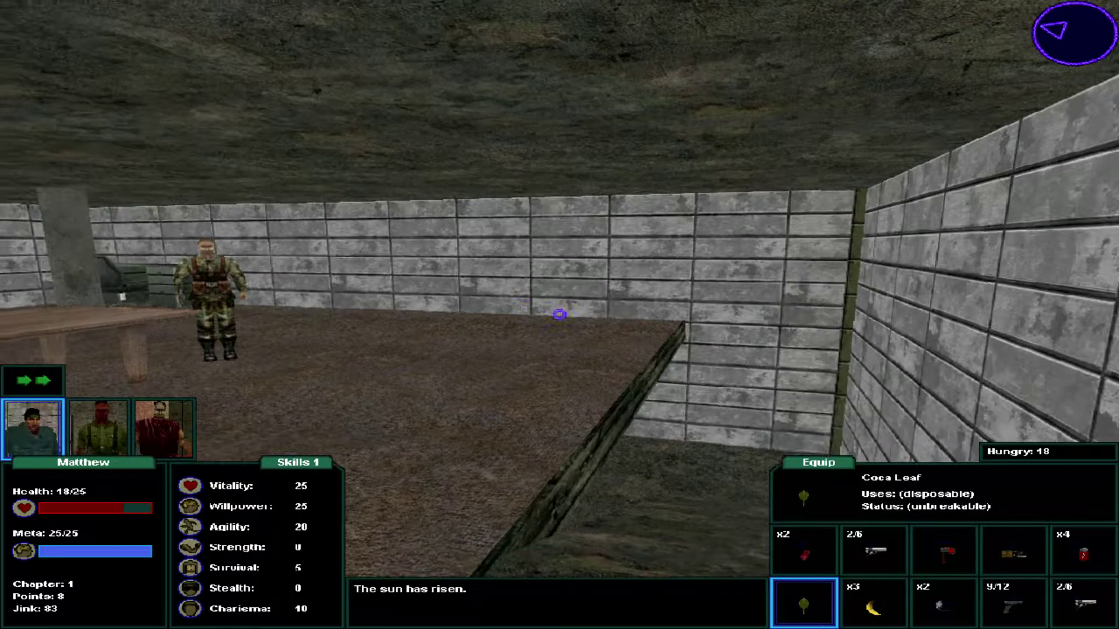
{"action": "key", "text": "Left"}
{"action": "key", "text": "w"}
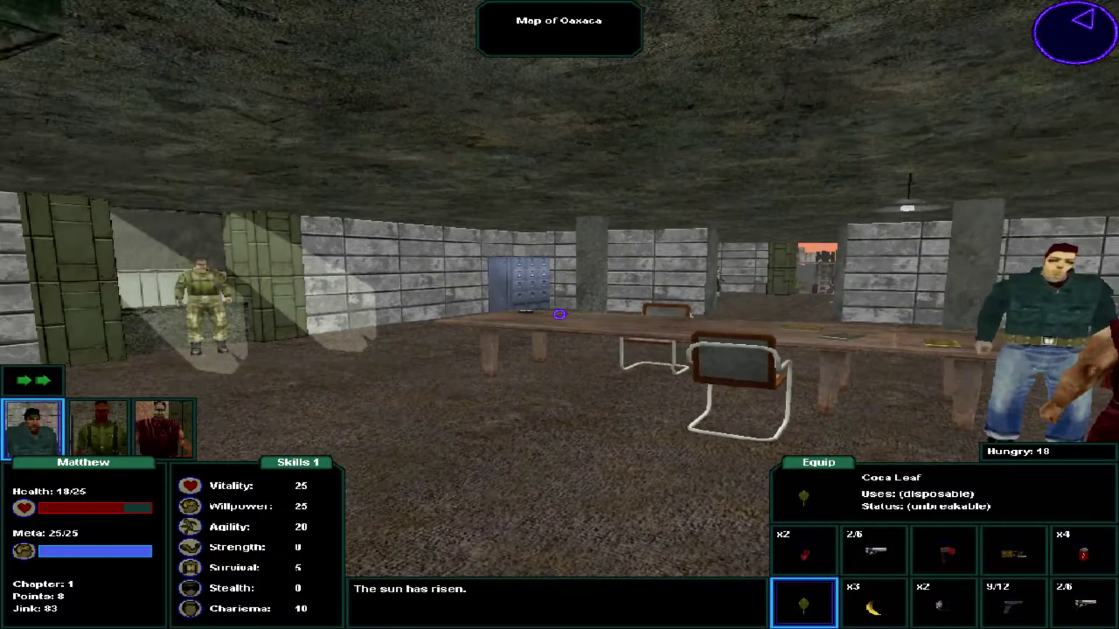
{"action": "key", "text": "w"}
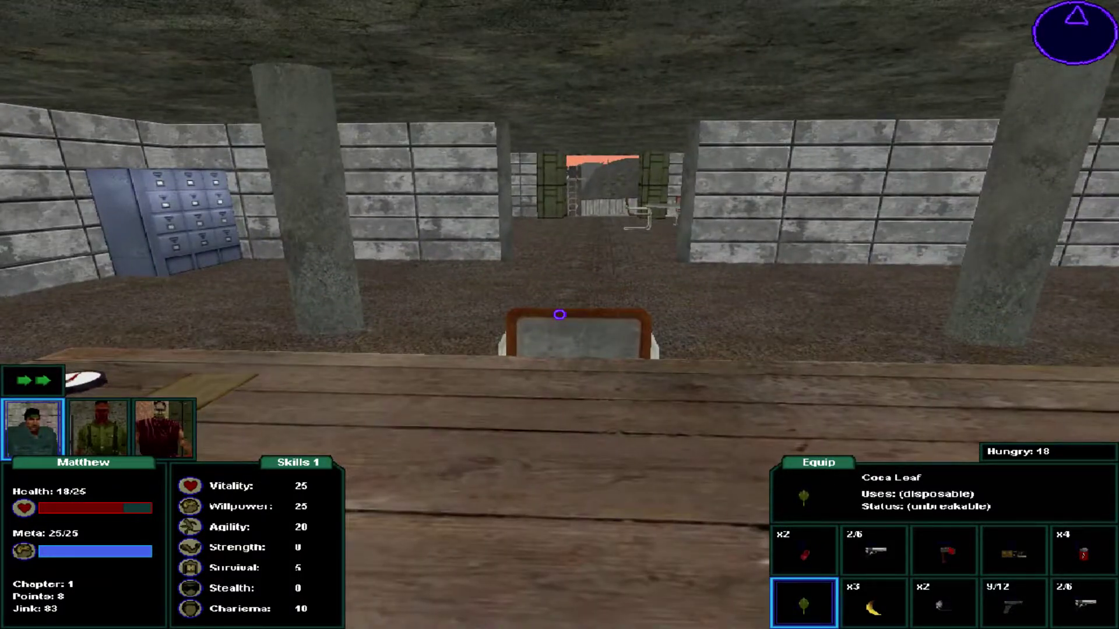
{"action": "key", "text": "q"}
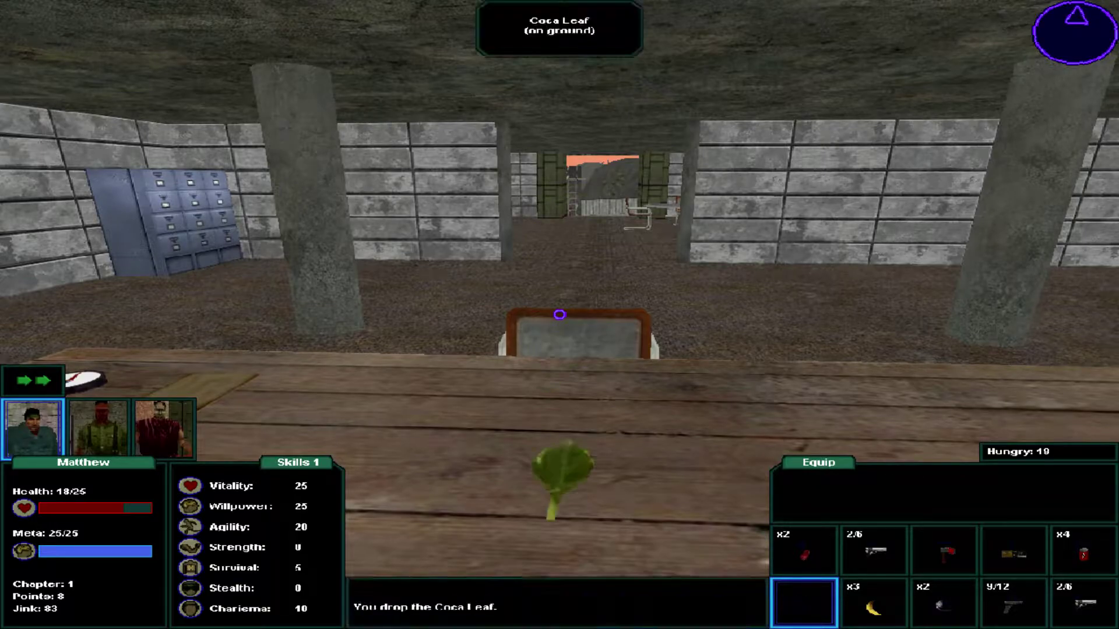
{"action": "key", "text": "w"}
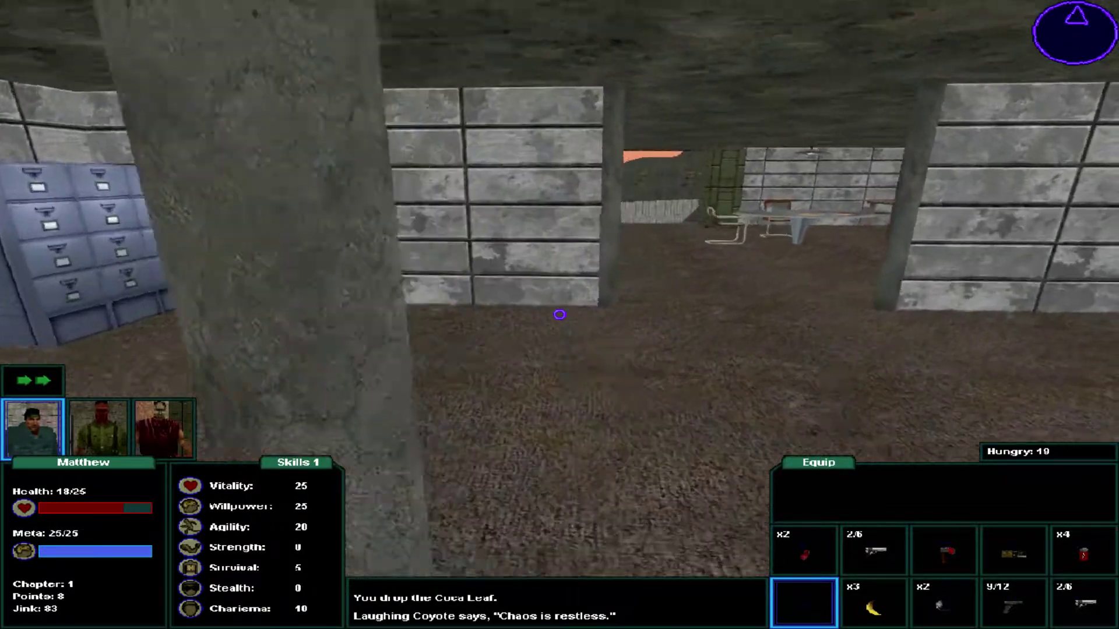
Leave past the ladder, follow the road toward the billboard and draw the Crow 10mm pistol.
{"action": "key", "text": "w"}
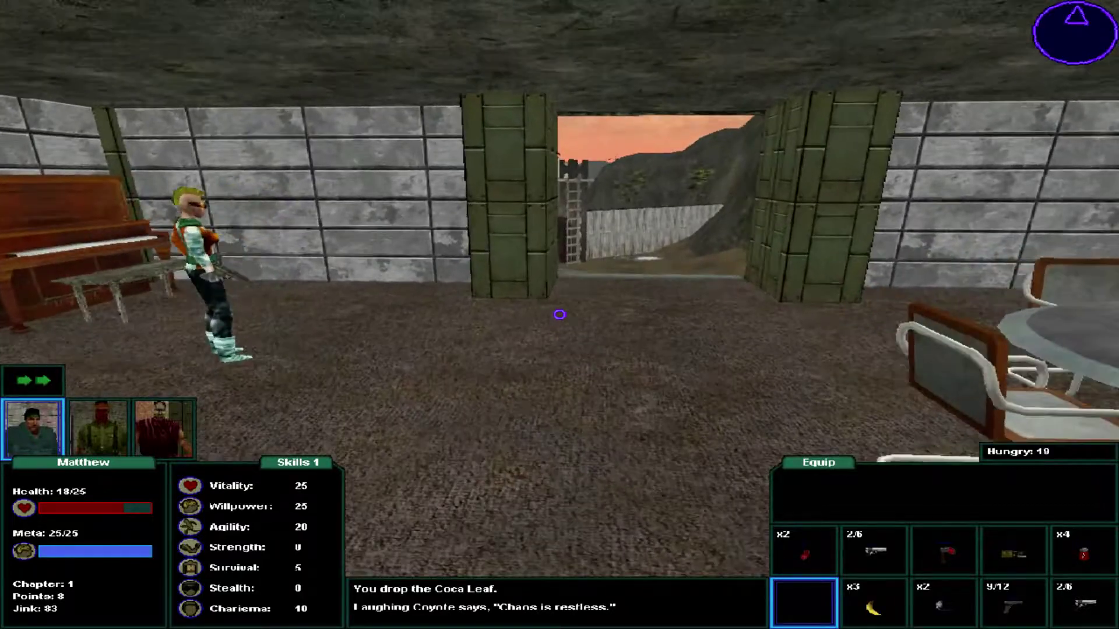
{"action": "key", "text": "w"}
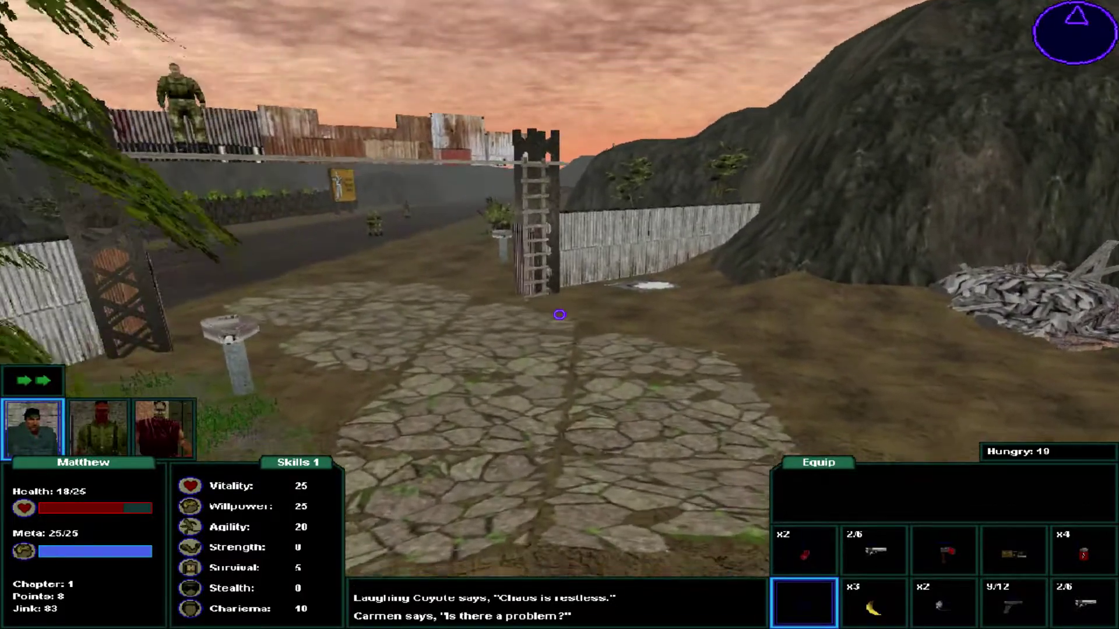
{"action": "key", "text": "w"}
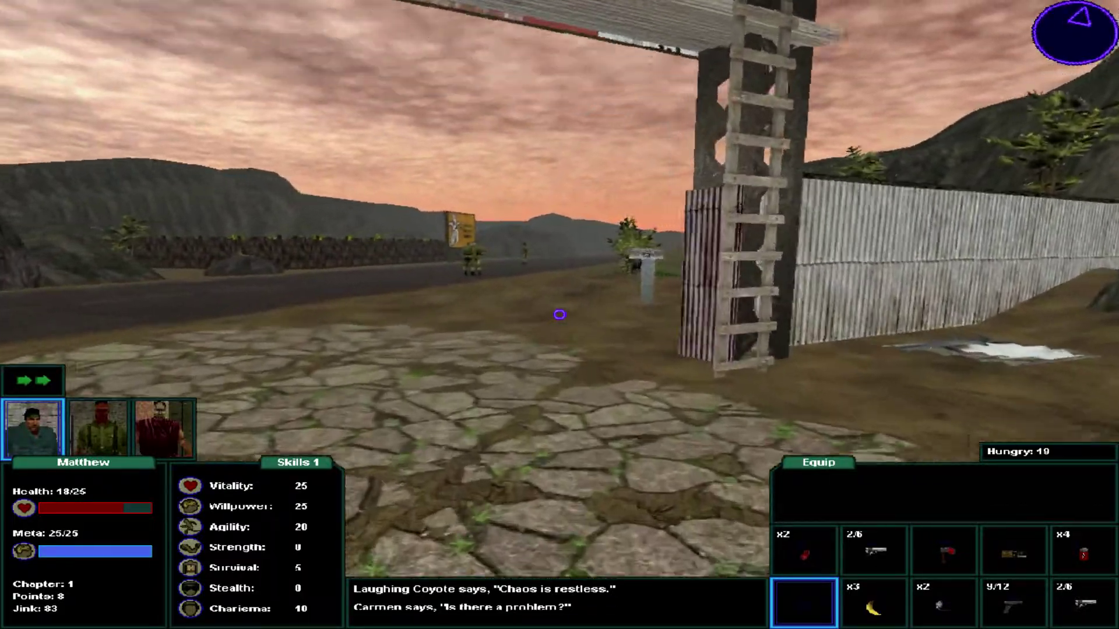
{"action": "key", "text": "w"}
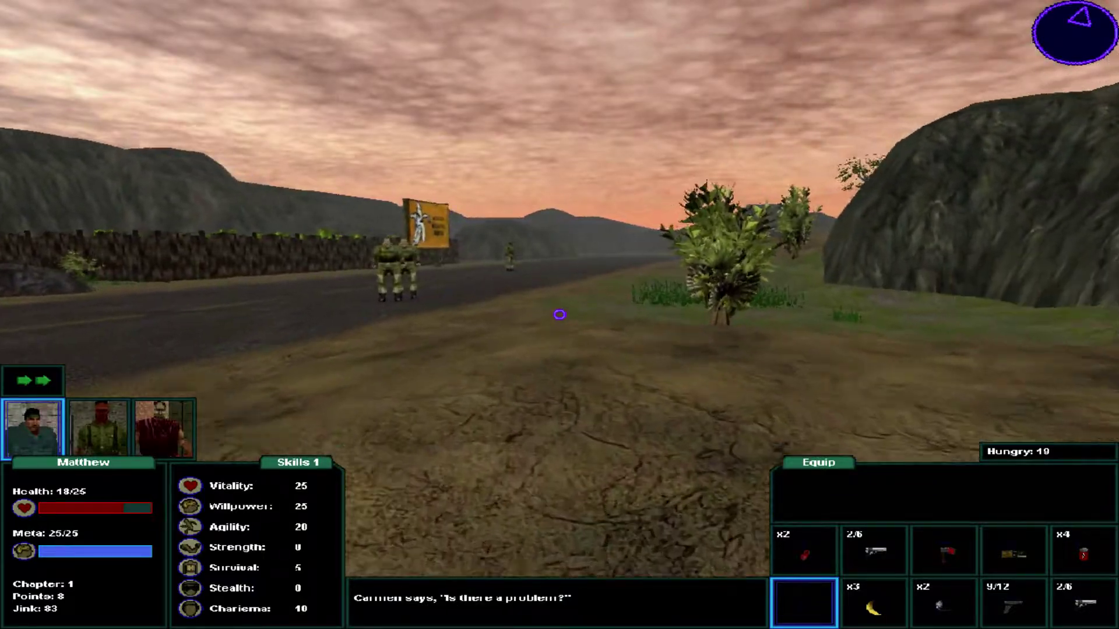
{"action": "key", "text": "w"}
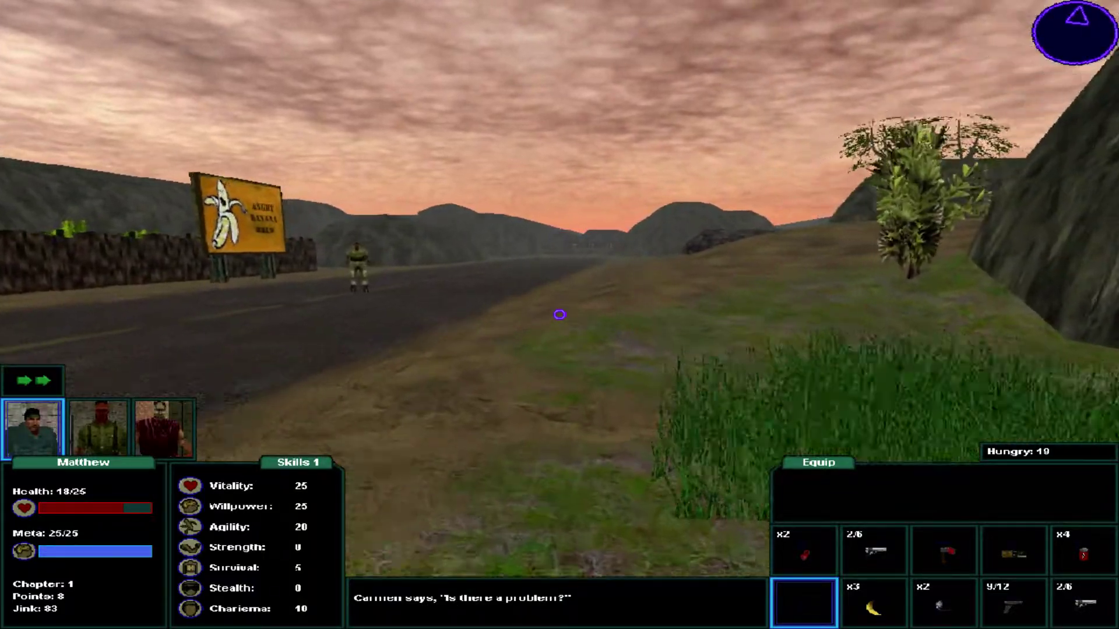
{"action": "key", "text": "w"}
{"action": "key", "text": "w"}
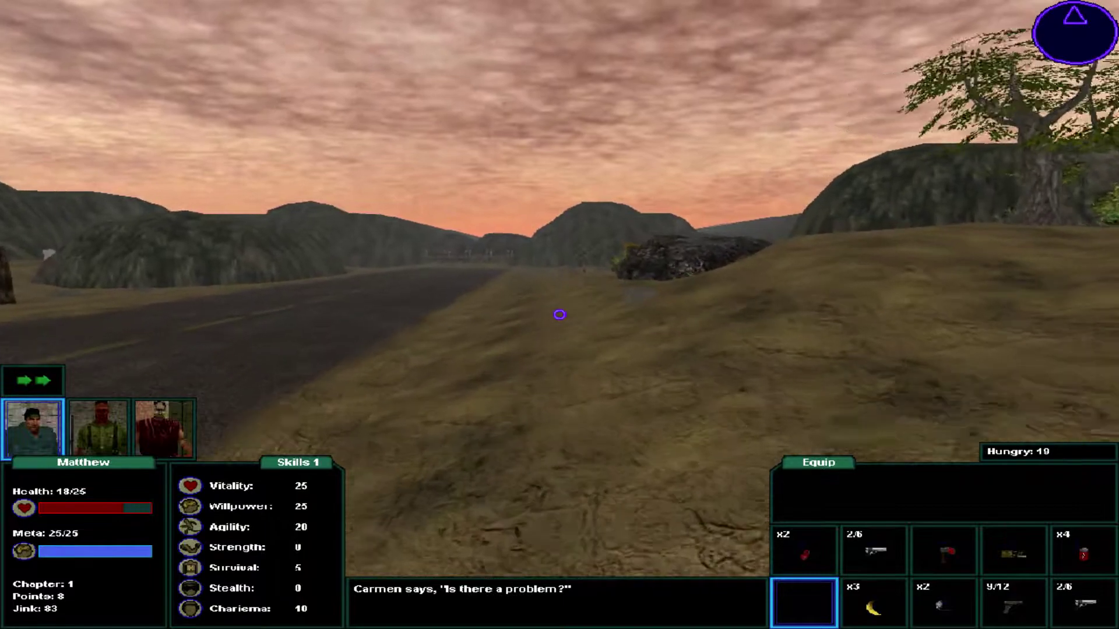
{"action": "key", "text": "bracketright"}
{"action": "key", "text": "bracketright"}
{"action": "key", "text": "bracketright"}
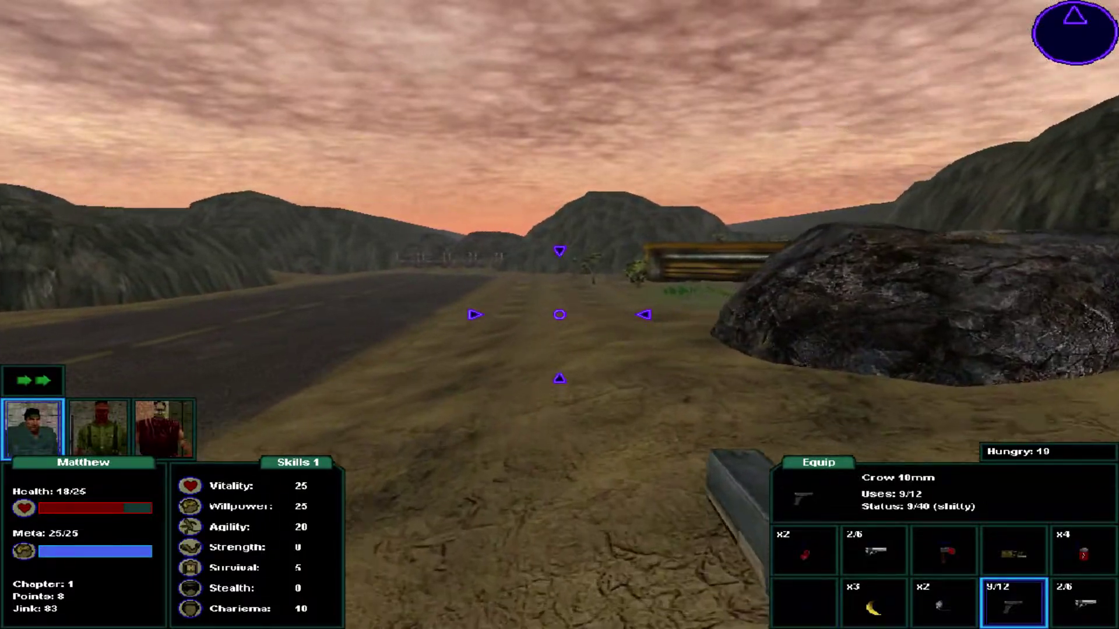
Go around the abandoned bus, along the canyon ledge, and pick up the Fuel Cell.
{"action": "key", "text": "w"}
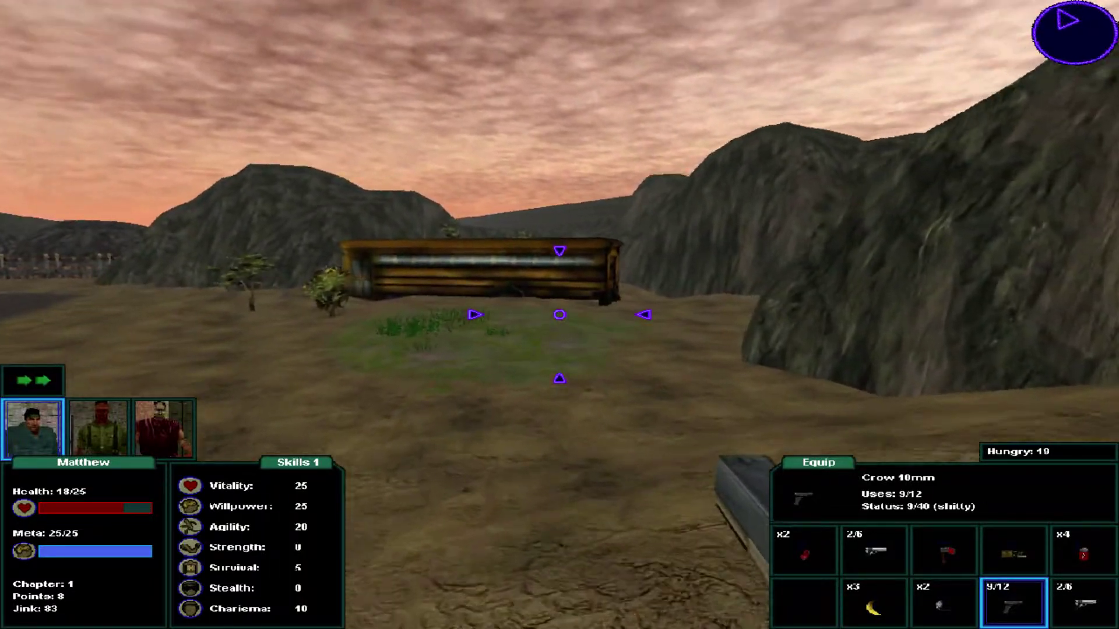
{"action": "key", "text": "w"}
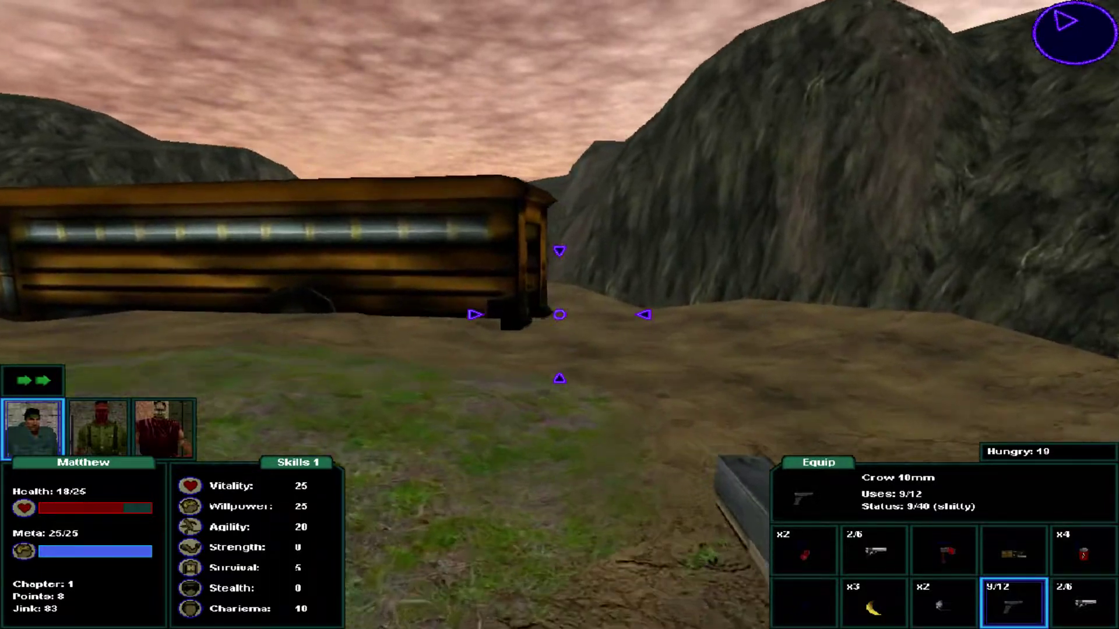
{"action": "key", "text": "w"}
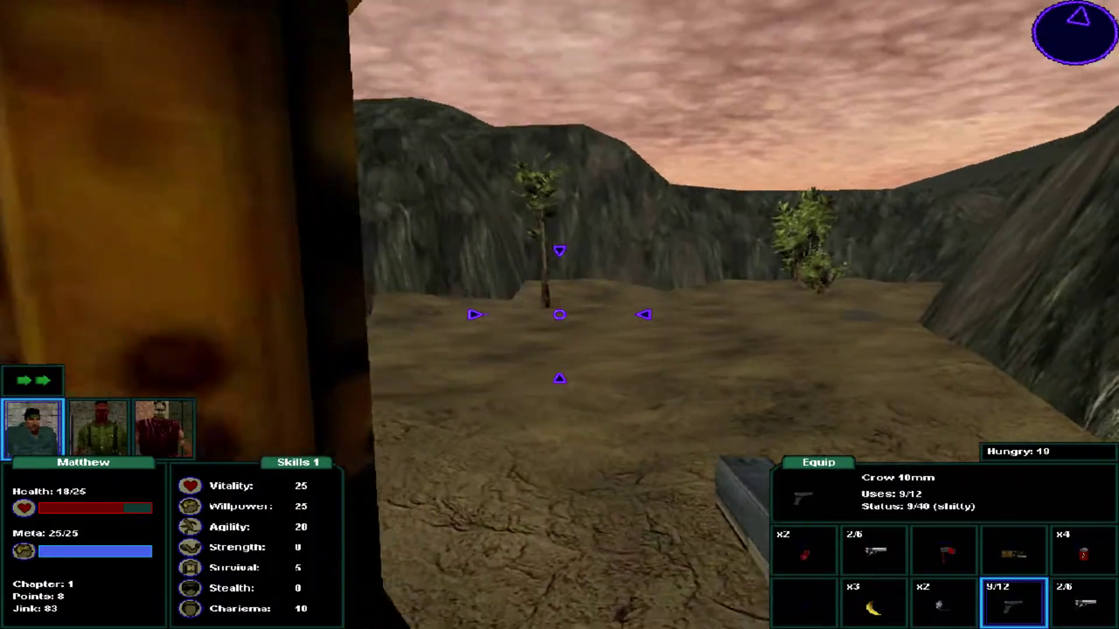
{"action": "key", "text": "w"}
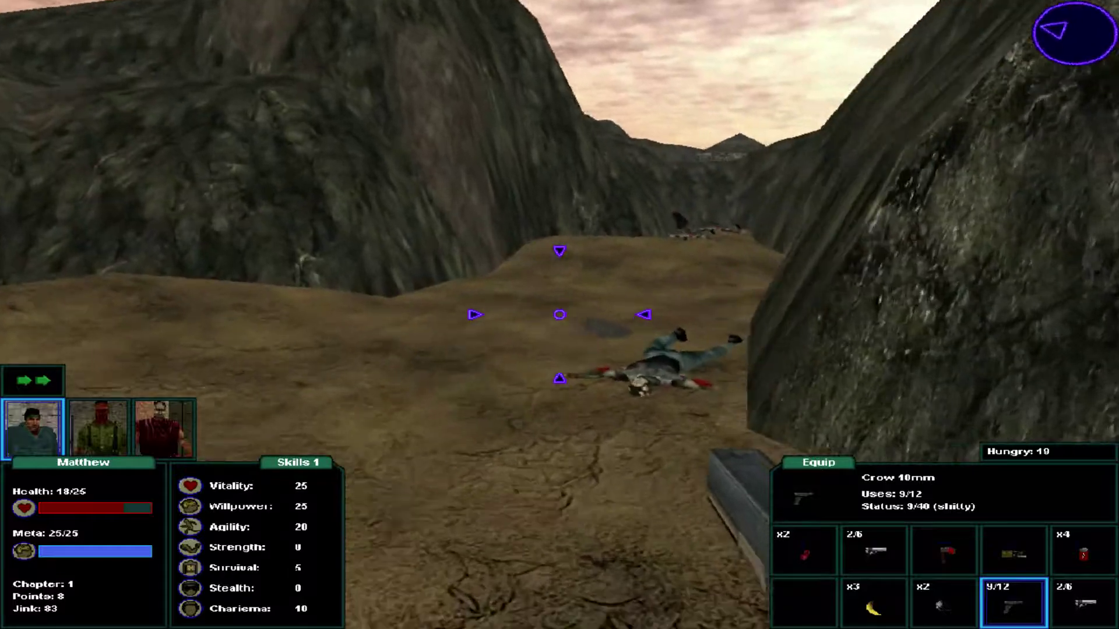
{"action": "key", "text": "w"}
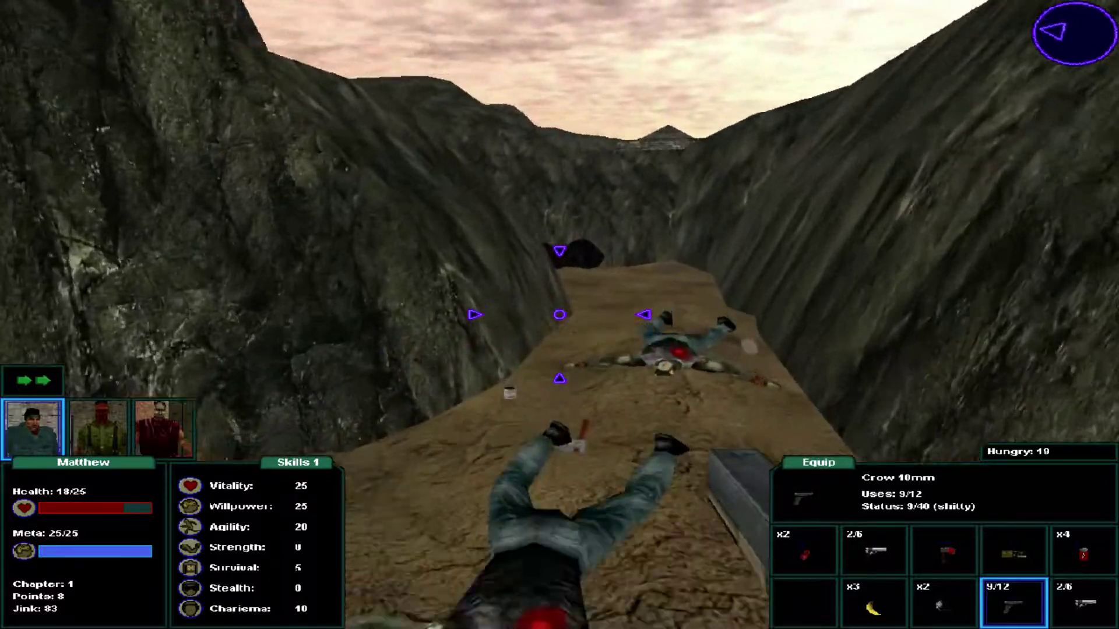
{"action": "key", "text": "w"}
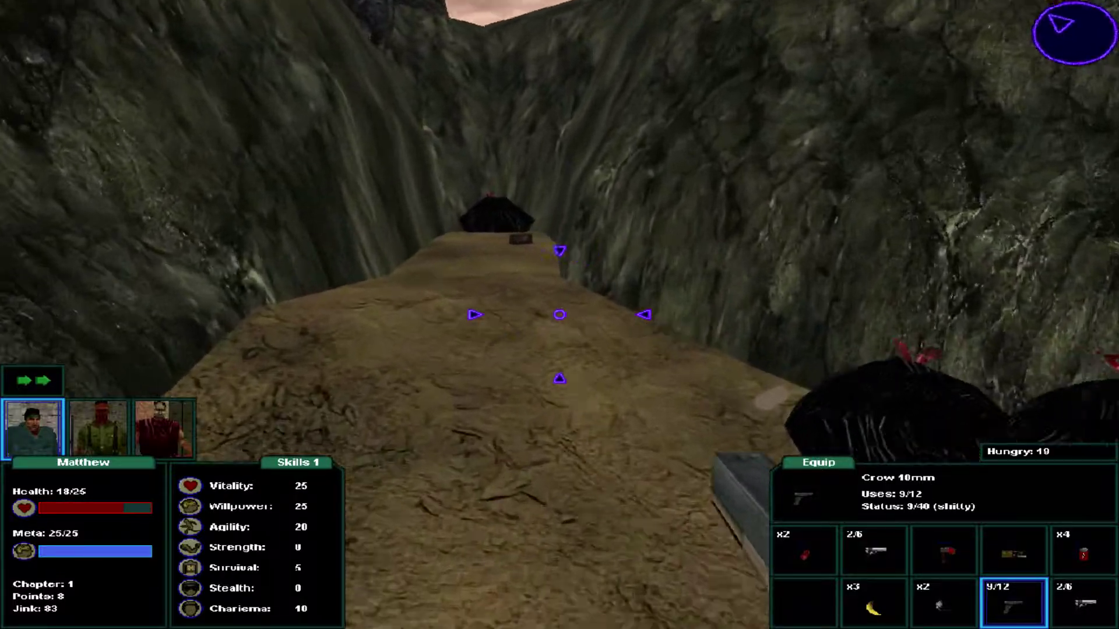
{"action": "key", "text": "w"}
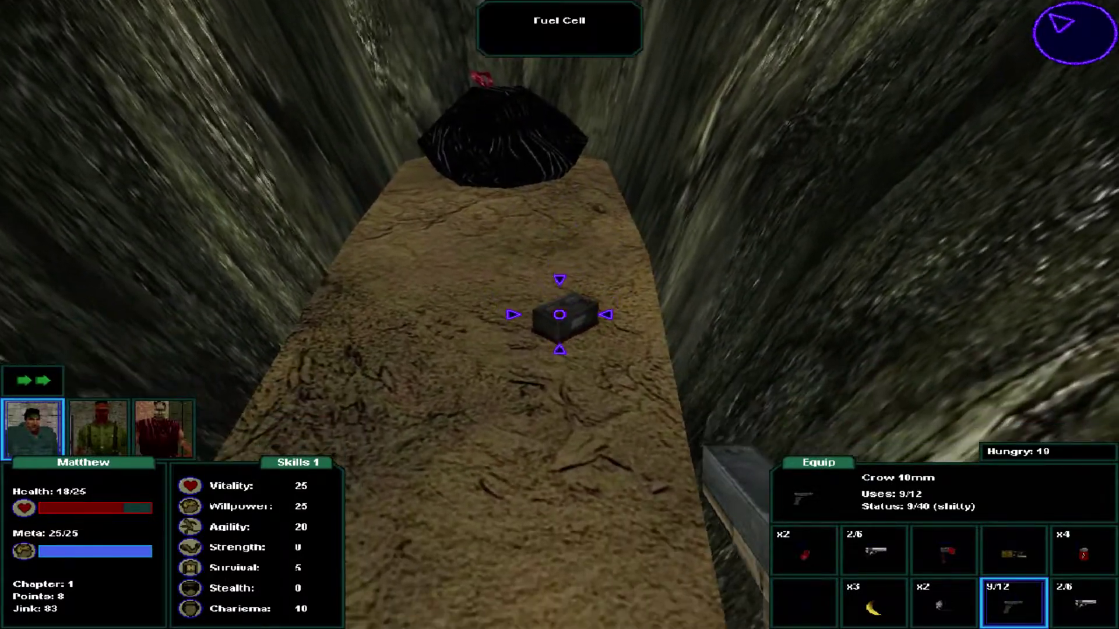
{"action": "left_click", "coordinate": [560, 324]}
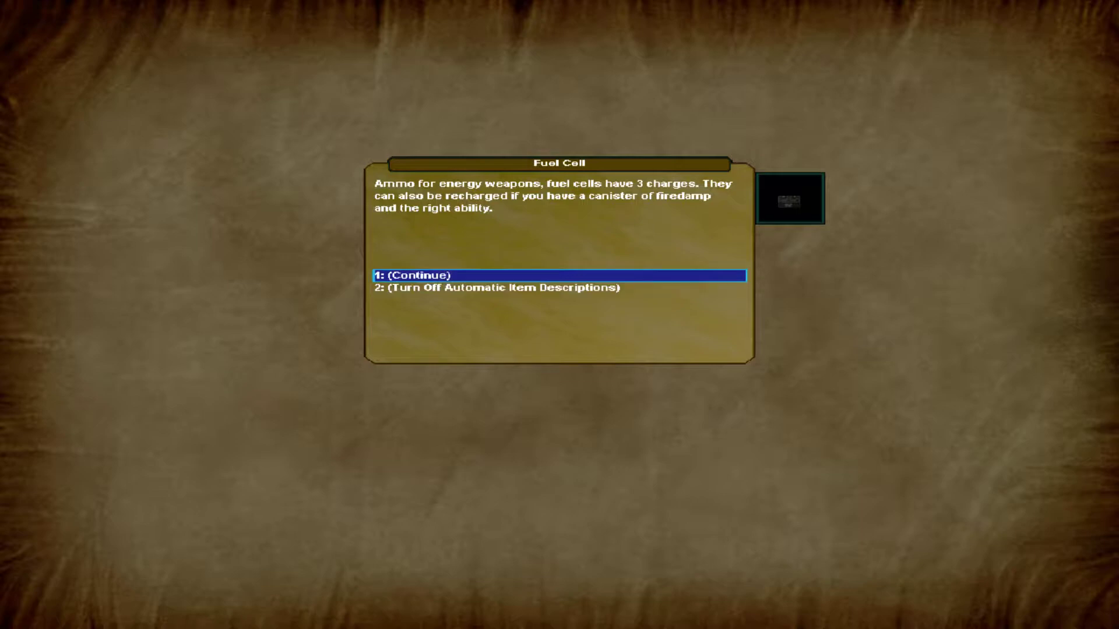
Dismiss the Fuel Cell description and walk back past the bus to the Junk Fort building.
{"action": "key", "text": "1"}
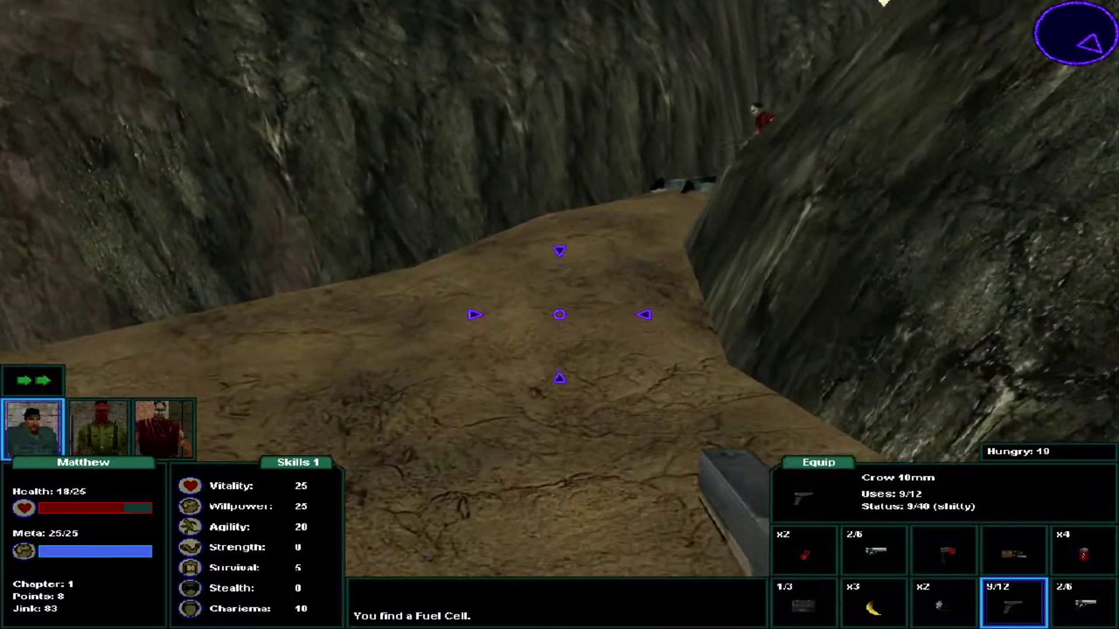
{"action": "key", "text": "w"}
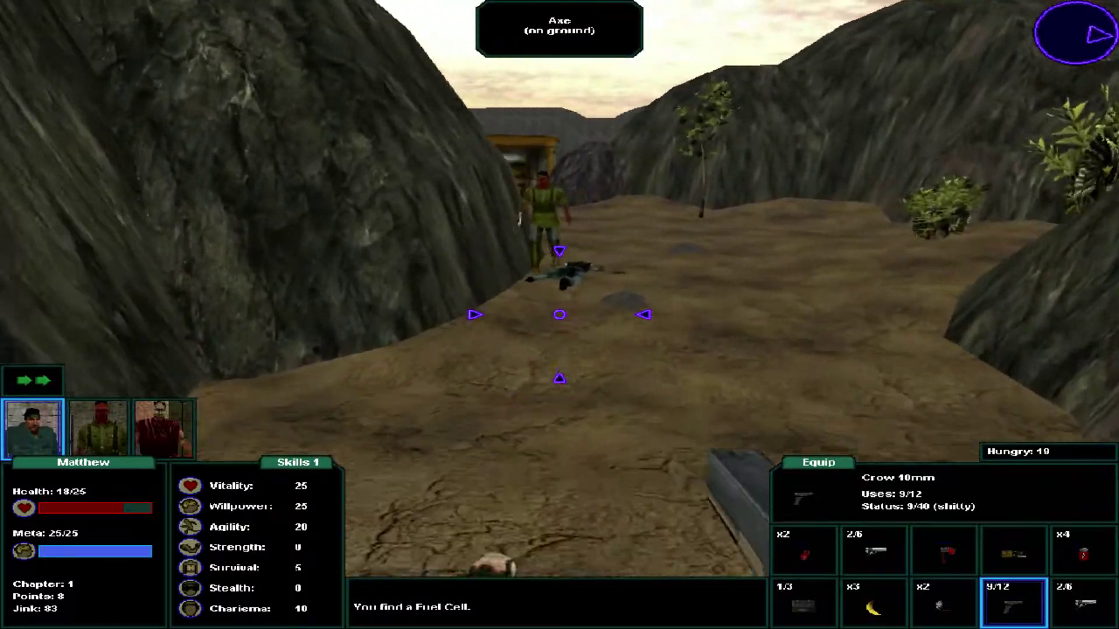
{"action": "key", "text": "w"}
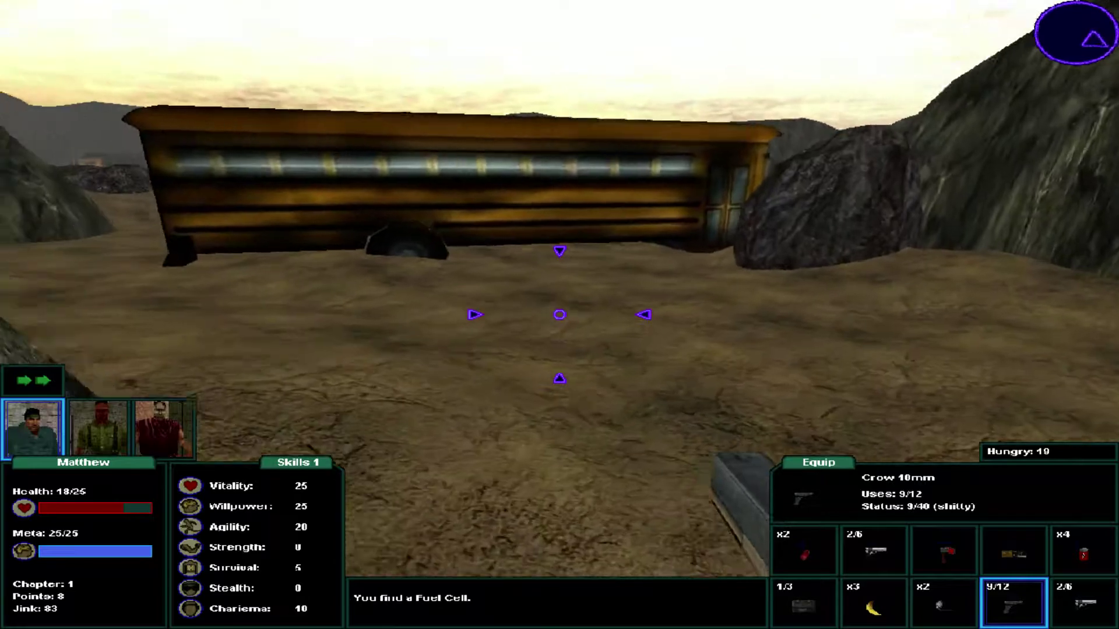
{"action": "key", "text": "w"}
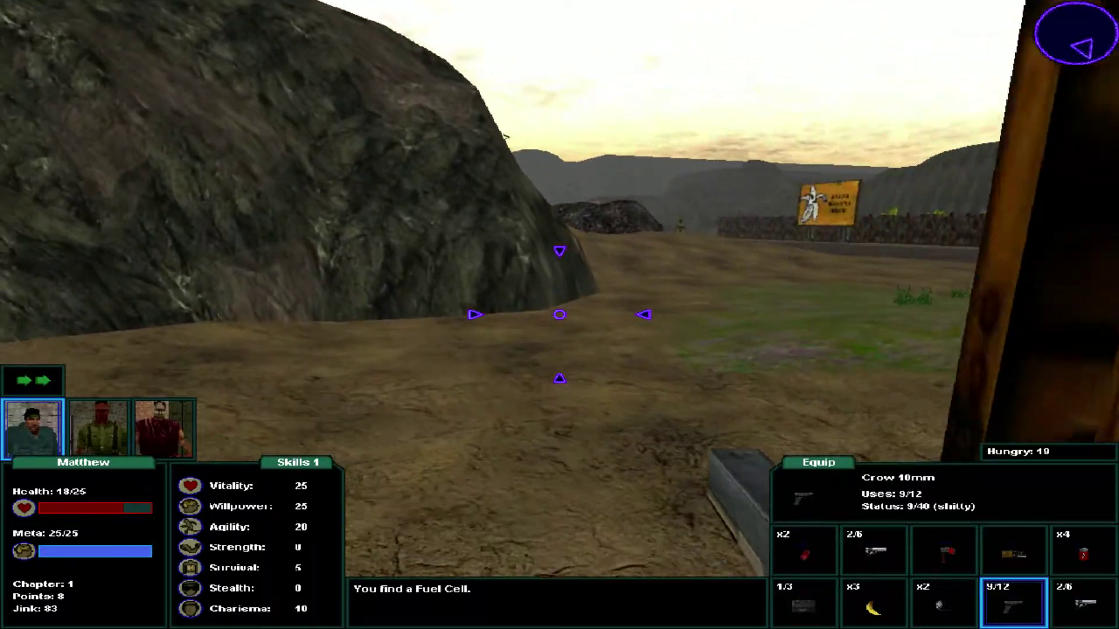
{"action": "key", "text": "w"}
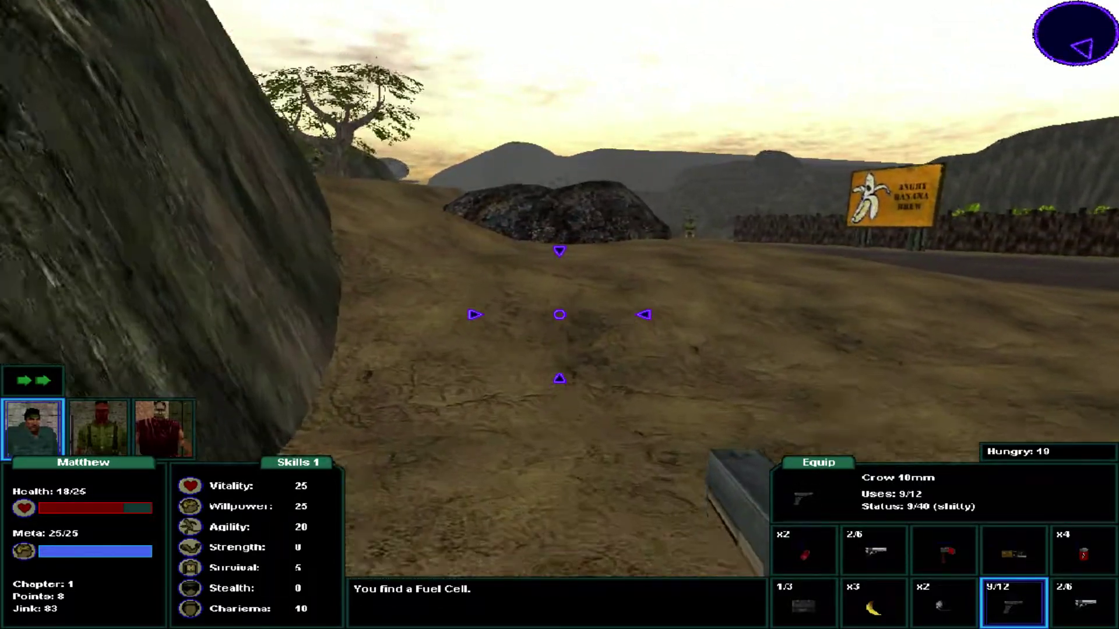
{"action": "key", "text": "w"}
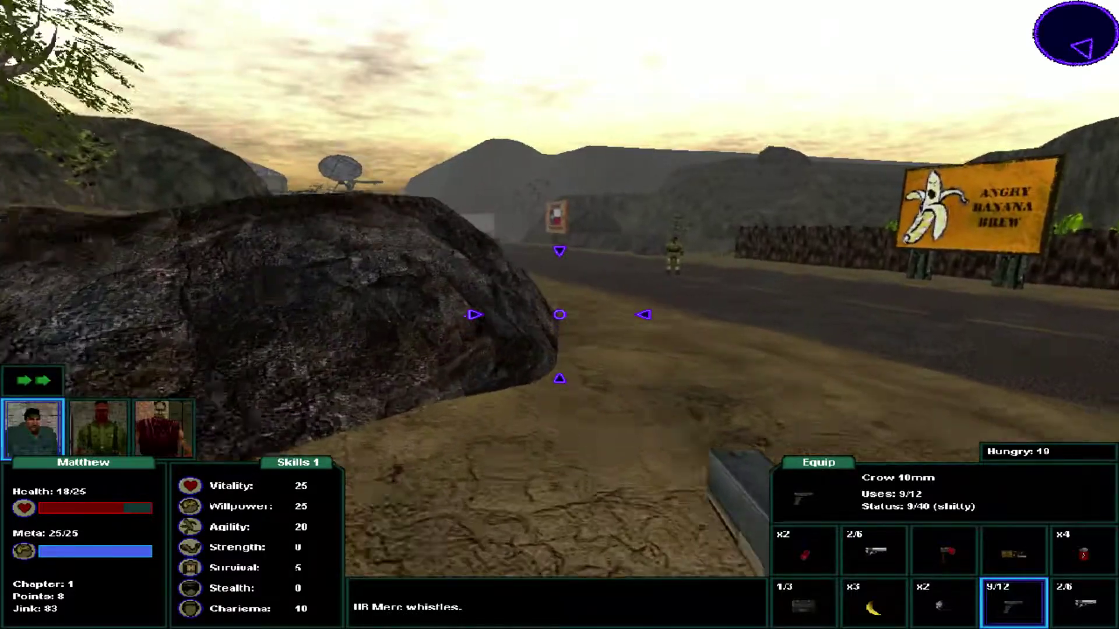
{"action": "key", "text": "w"}
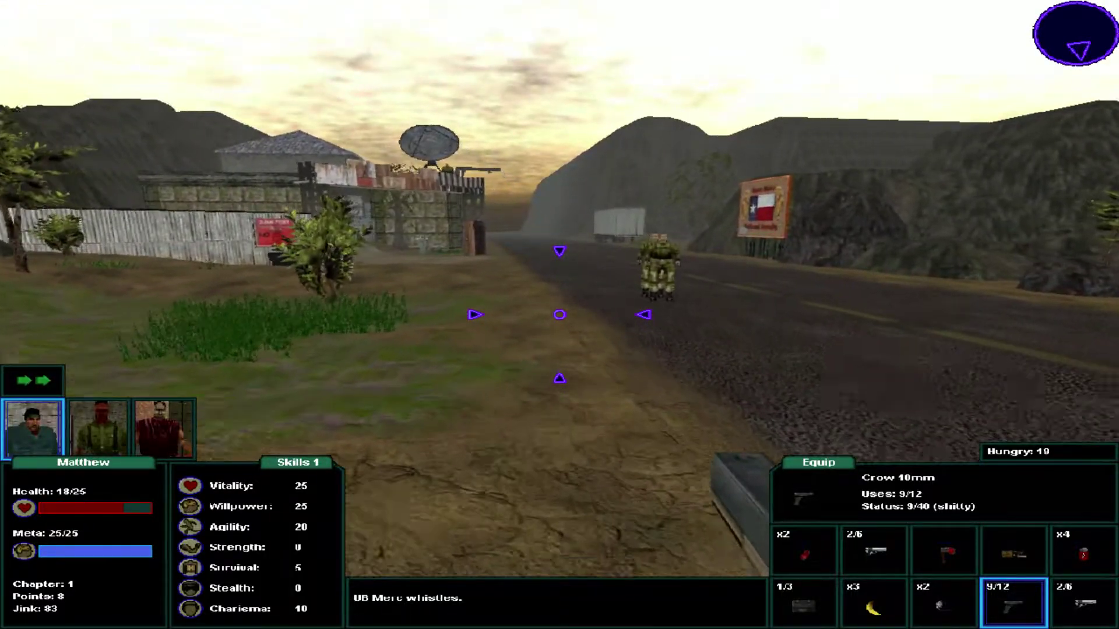
{"action": "key", "text": "w"}
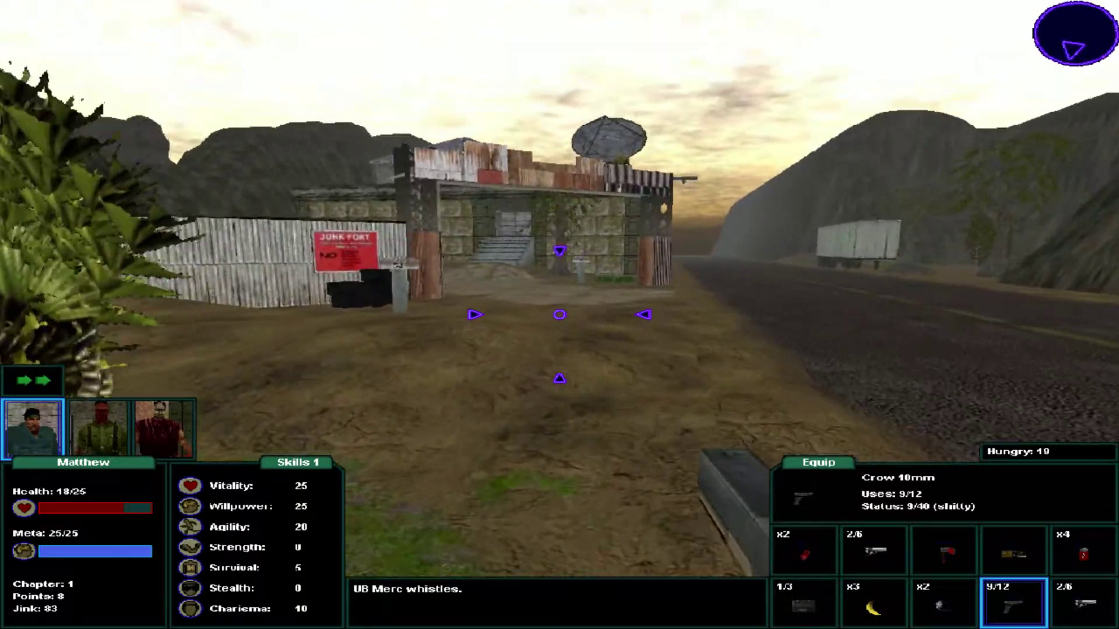
{"action": "scroll", "coordinate": [559, 315], "scroll_direction": "down", "scroll_amount": 1}
{"action": "scroll", "coordinate": [560, 315], "scroll_direction": "down", "scroll_amount": 1}
{"action": "scroll", "coordinate": [559, 315], "scroll_direction": "down", "scroll_amount": 1}
Enter the Junk Fort gate, climb into the bunker and walk up to the Auto-Doc.
{"action": "key", "text": "w"}
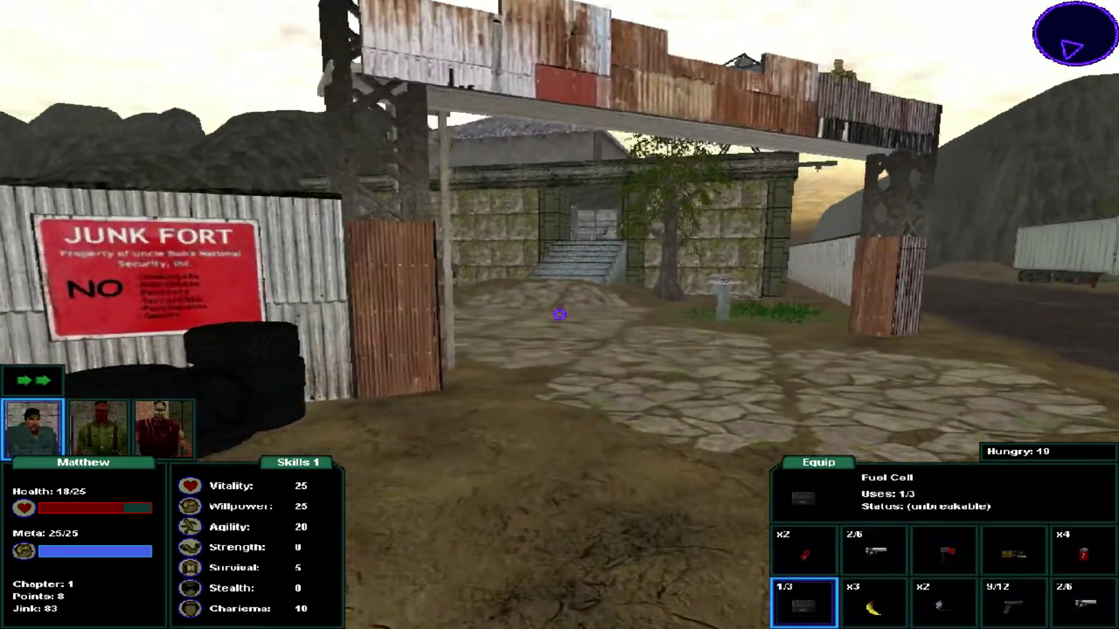
{"action": "scroll", "coordinate": [559, 315], "scroll_direction": "down", "scroll_amount": 1}
{"action": "key", "text": "w"}
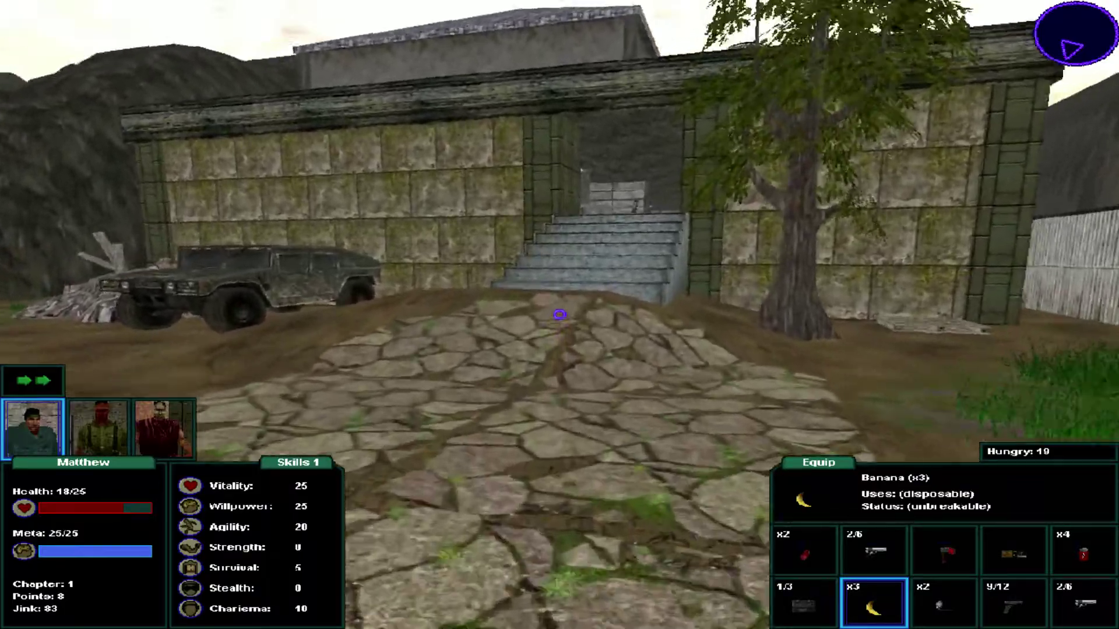
{"action": "key", "text": "w"}
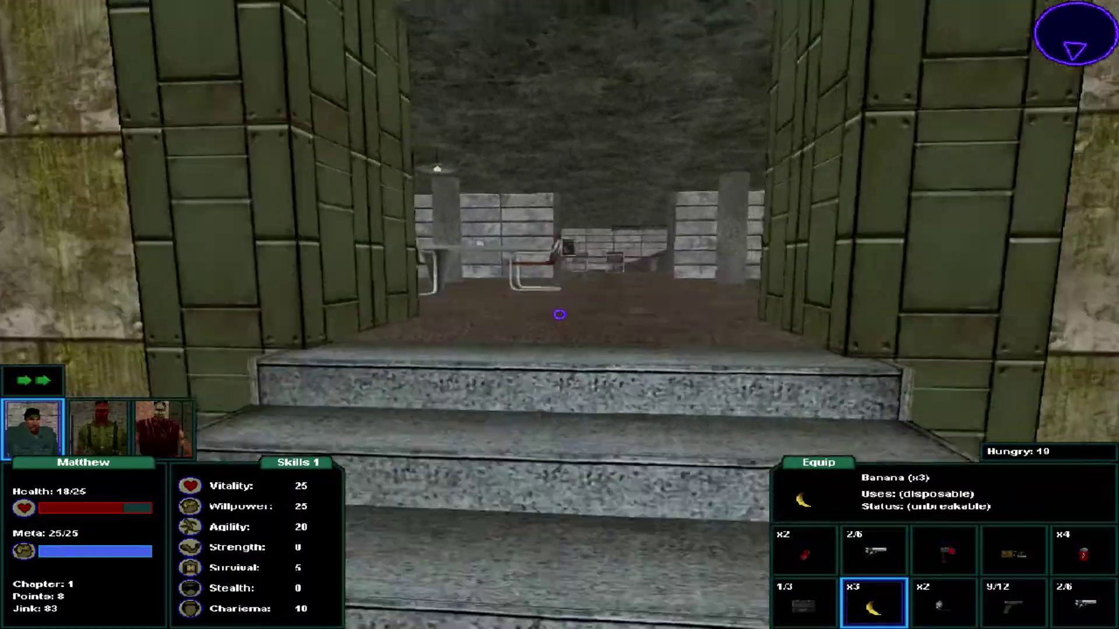
{"action": "key", "text": "w"}
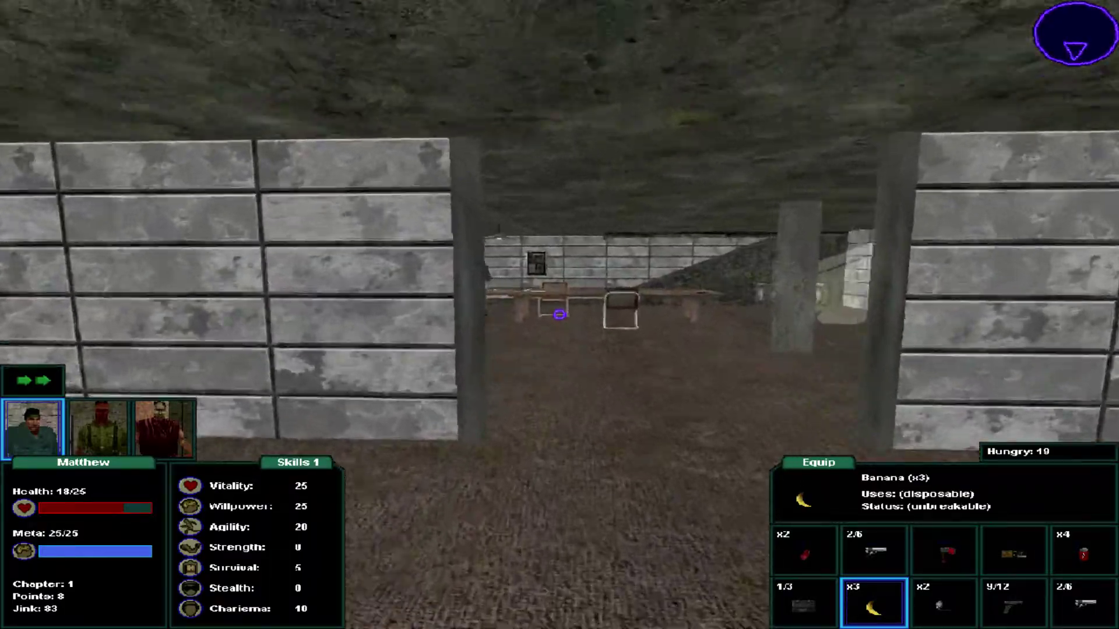
{"action": "key", "text": "w"}
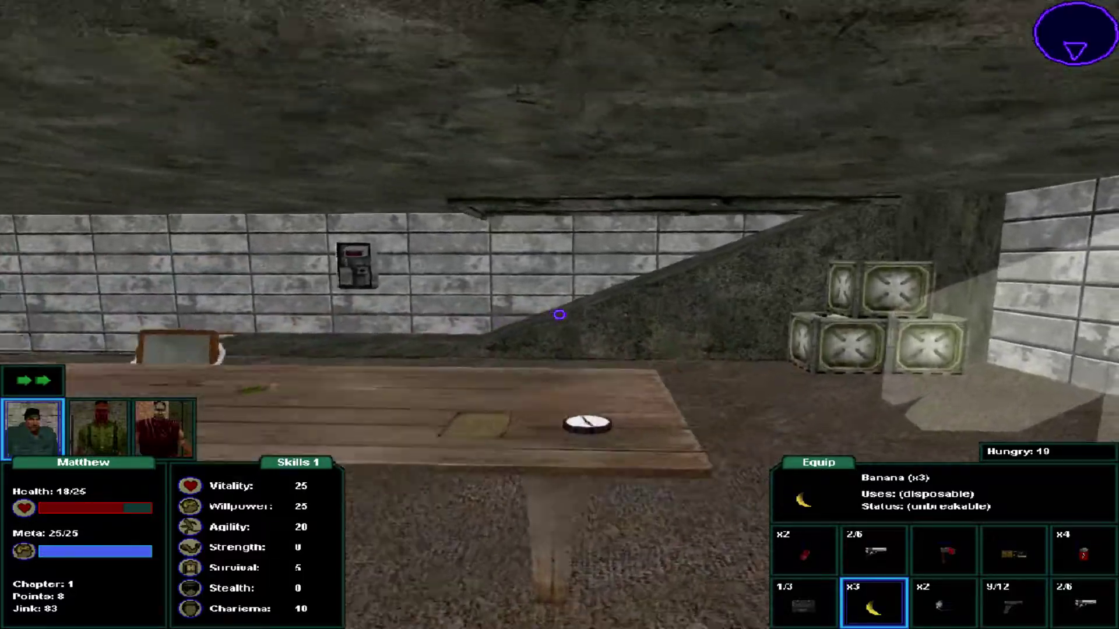
{"action": "key", "text": "w"}
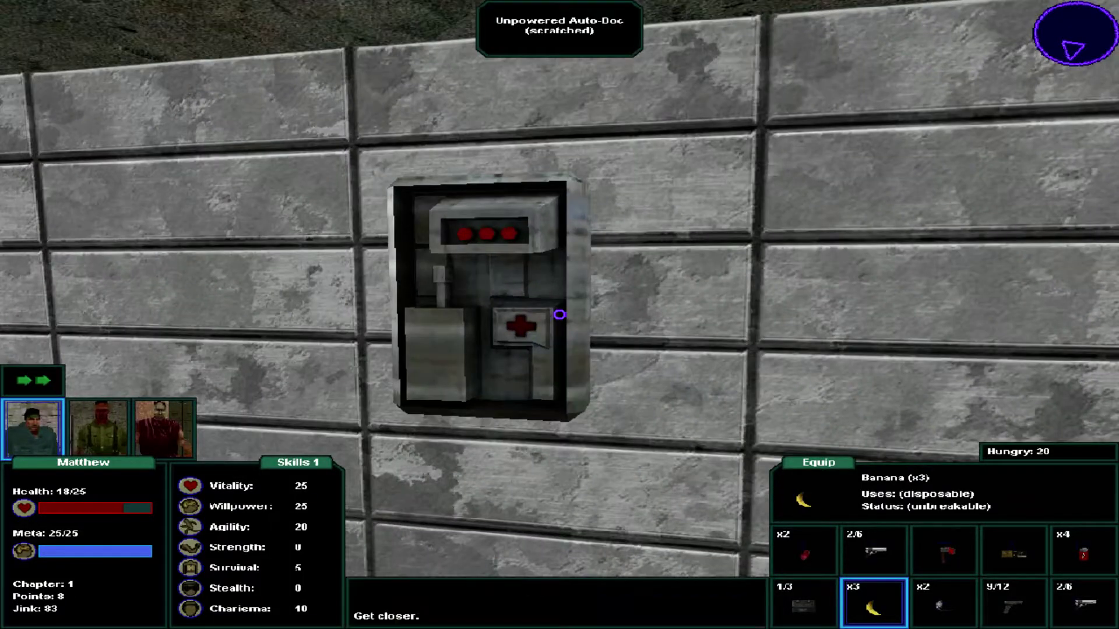
{"action": "key", "text": "w"}
Charge the Auto-Doc with the Fuel Cell and acknowledge the success message.
{"action": "left_click", "coordinate": [560, 315]}
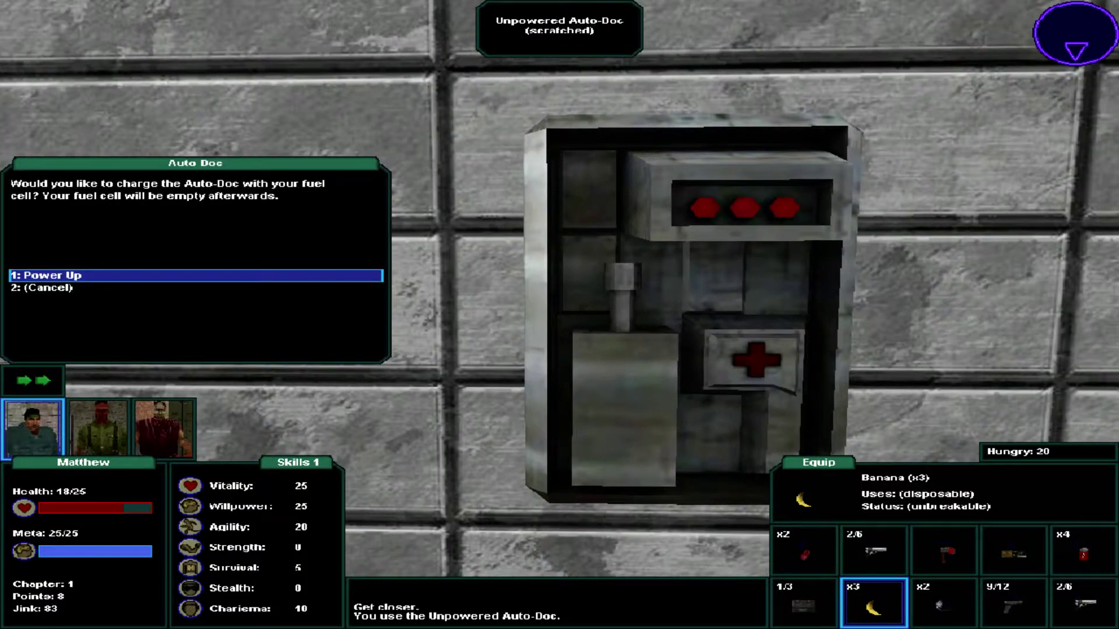
{"action": "key", "text": "1"}
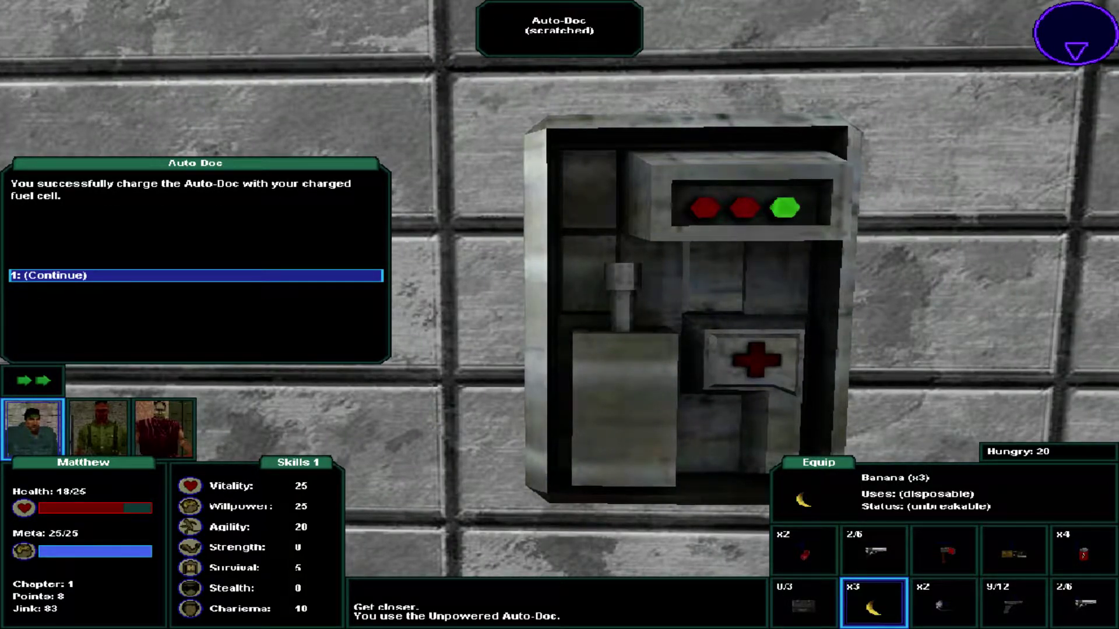
{"action": "key", "text": "1"}
Log in to the Auto-Doc terminal and highlight Cancel in the treatment menu.
{"action": "left_click", "coordinate": [560, 314]}
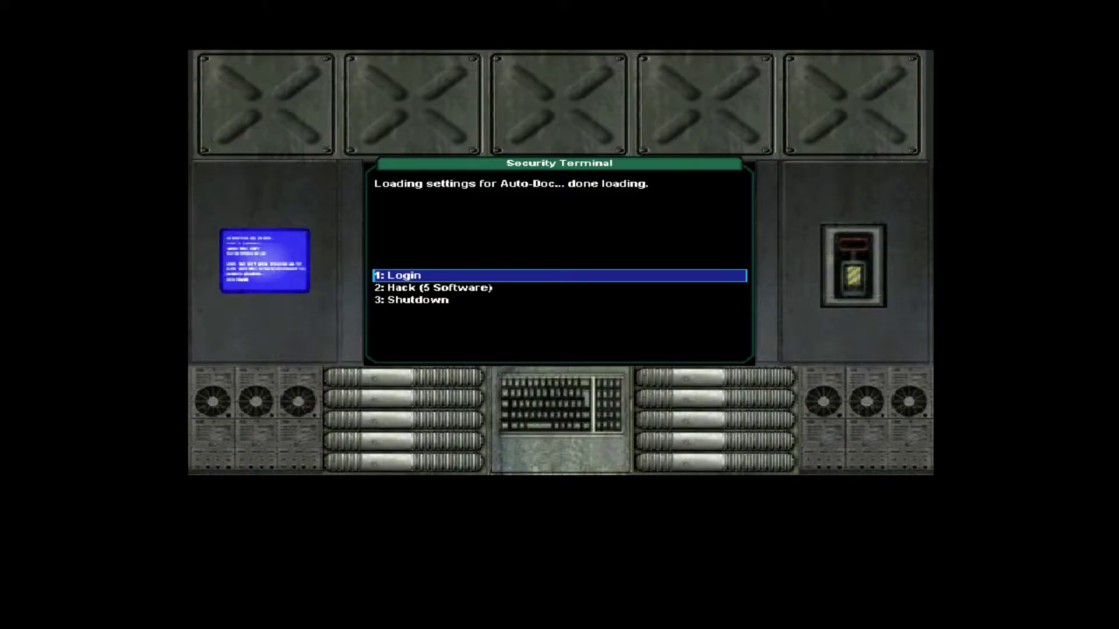
{"action": "key", "text": "Down"}
{"action": "key", "text": "Up"}
{"action": "key", "text": "Return"}
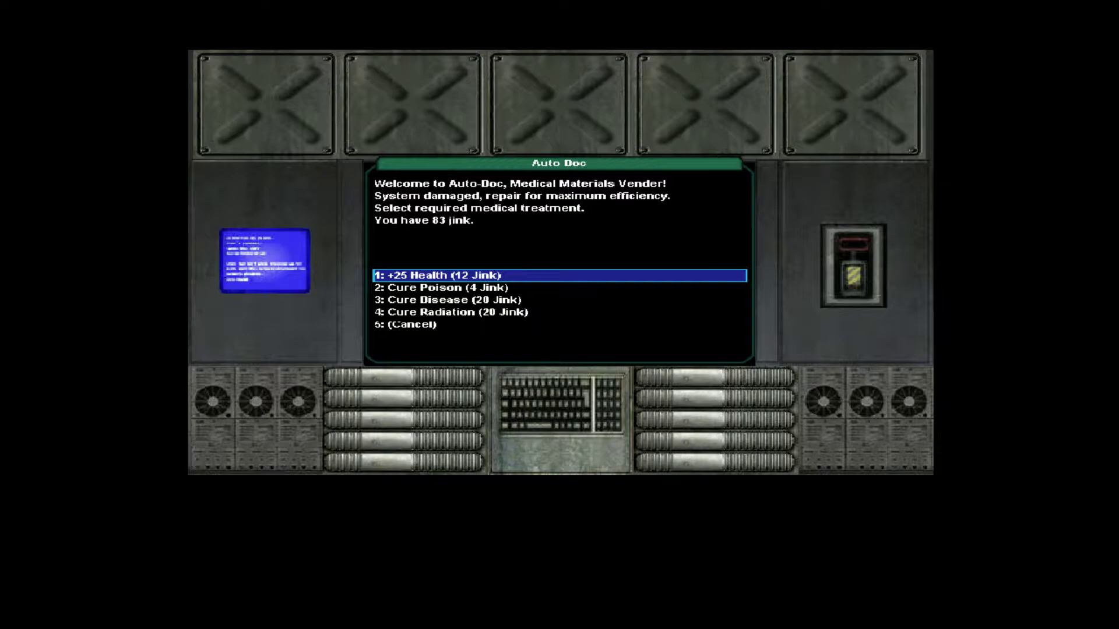
{"action": "key", "text": "Down"}
{"action": "key", "text": "Down"}
{"action": "key", "text": "Down"}
{"action": "key", "text": "Down"}
Exit the Auto-Doc treatment menu and head over toward the lockers.
{"action": "key", "text": "Return"}
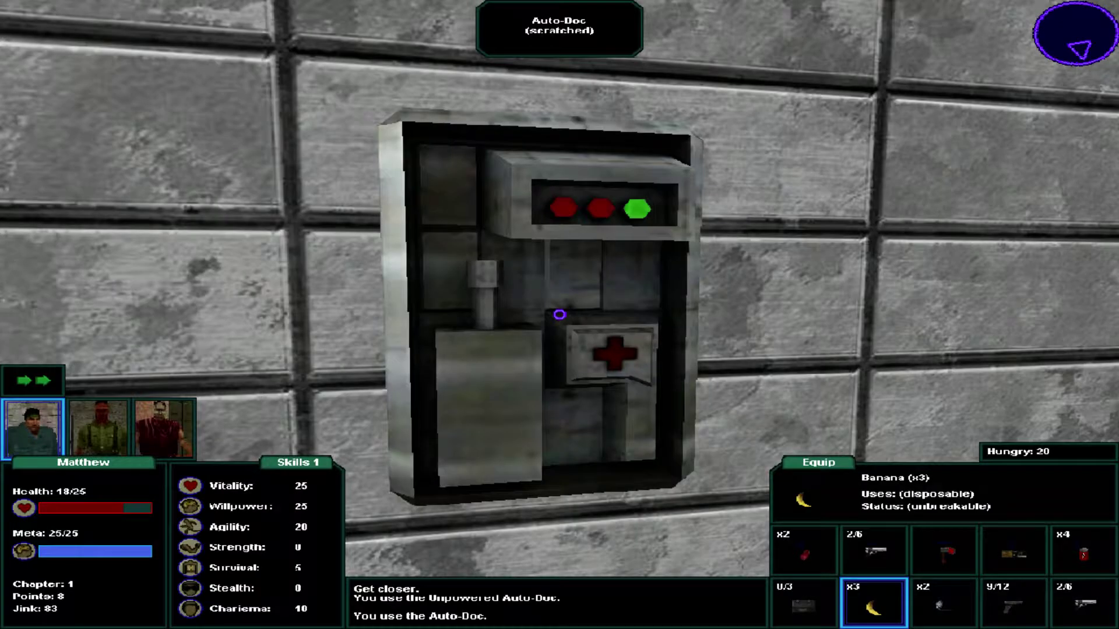
{"action": "key", "text": "Left"}
{"action": "key", "text": "Left"}
{"action": "key", "text": "Left"}
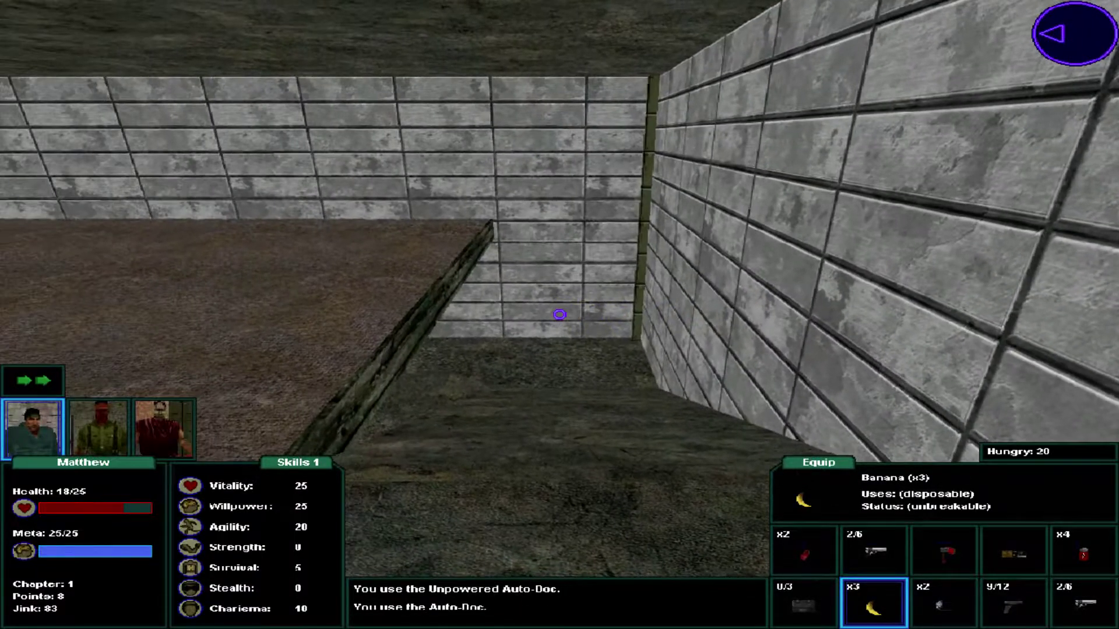
{"action": "key", "text": "Up"}
{"action": "key", "text": "Up"}
{"action": "key", "text": "Up"}
{"action": "key", "text": "Left"}
{"action": "key", "text": "Left"}
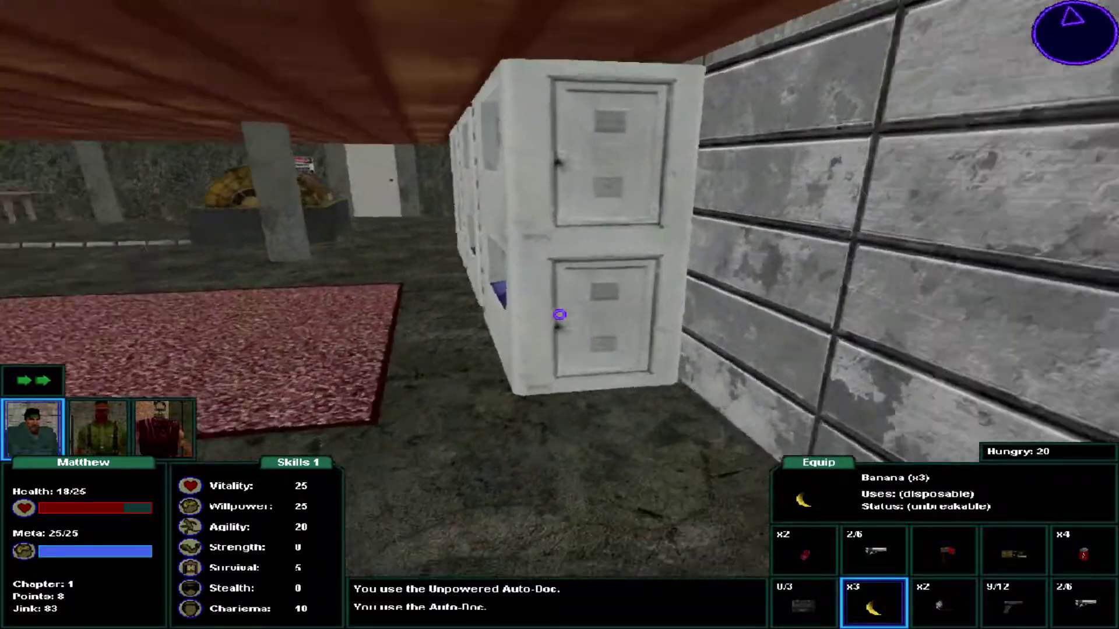
{"action": "key", "text": "Left"}
{"action": "key", "text": "Left"}
{"action": "key", "text": "Left"}
{"action": "key", "text": "Left"}
{"action": "key", "text": "Left"}
{"action": "key", "text": "Left"}
{"action": "key", "text": "Left"}
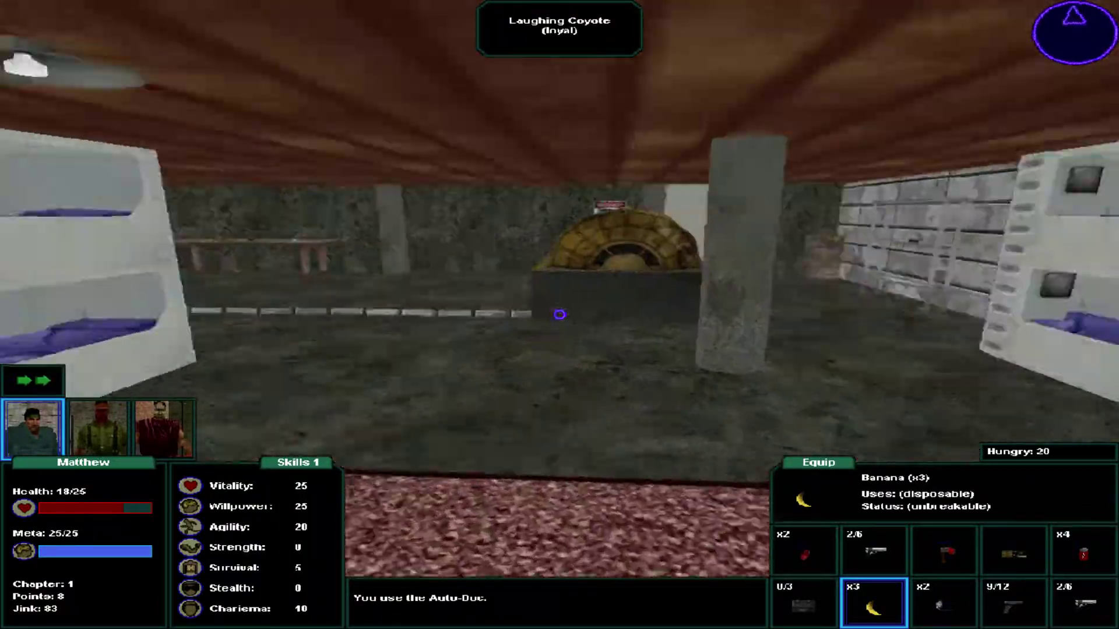
Cross the bunker to inspect the sealed chemical storage door and the corner barrel.
{"action": "key", "text": "Up"}
{"action": "key", "text": "Up"}
{"action": "key", "text": "Up"}
{"action": "key", "text": "Up"}
{"action": "key", "text": "Up"}
{"action": "key", "text": "Right"}
{"action": "key", "text": "Right"}
{"action": "key", "text": "Right"}
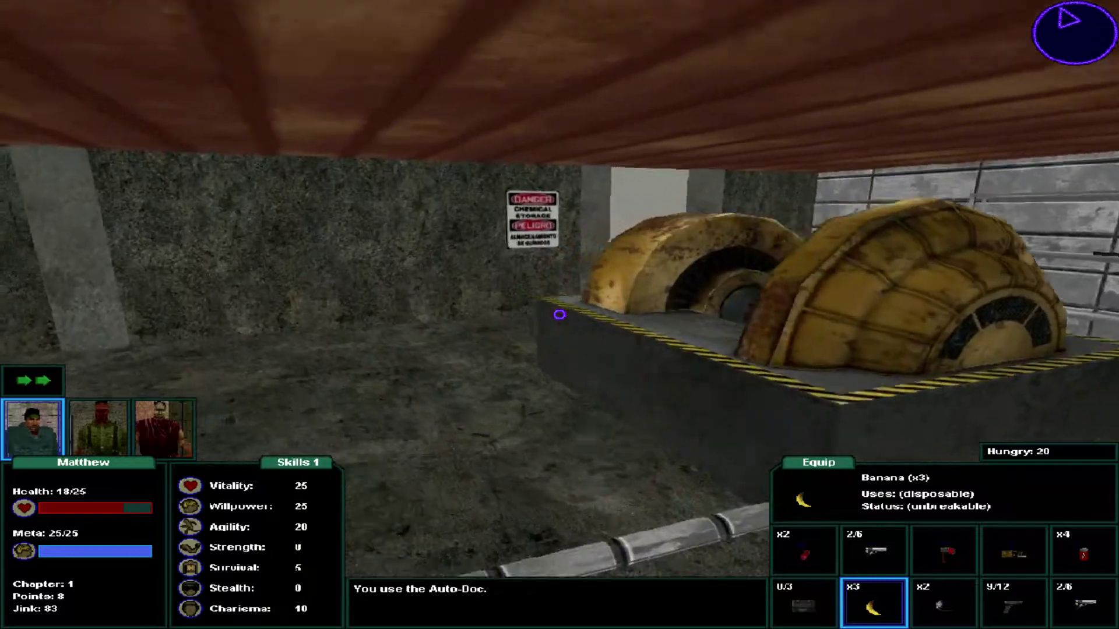
{"action": "key", "text": "Up"}
{"action": "key", "text": "Up"}
{"action": "key", "text": "Up"}
{"action": "key", "text": "Left"}
{"action": "key", "text": "Right"}
{"action": "key", "text": "Right"}
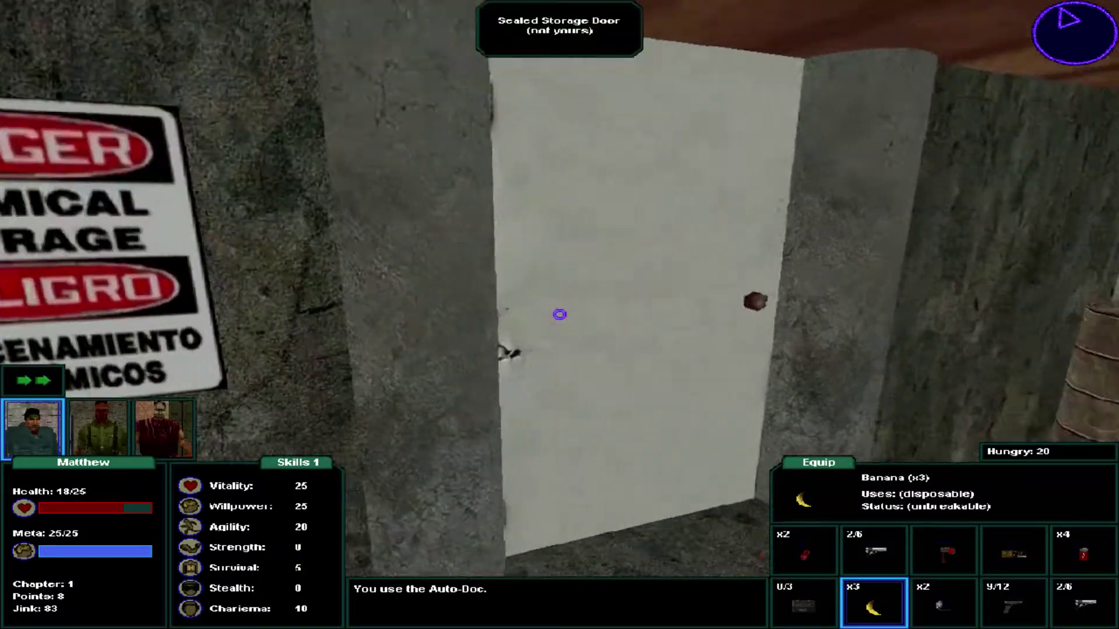
{"action": "key", "text": "Up"}
{"action": "key", "text": "Right"}
{"action": "key", "text": "Up"}
{"action": "key", "text": "Up"}
{"action": "key", "text": "Right"}
{"action": "key", "text": "Right"}
{"action": "key", "text": "Up"}
{"action": "key", "text": "Up"}
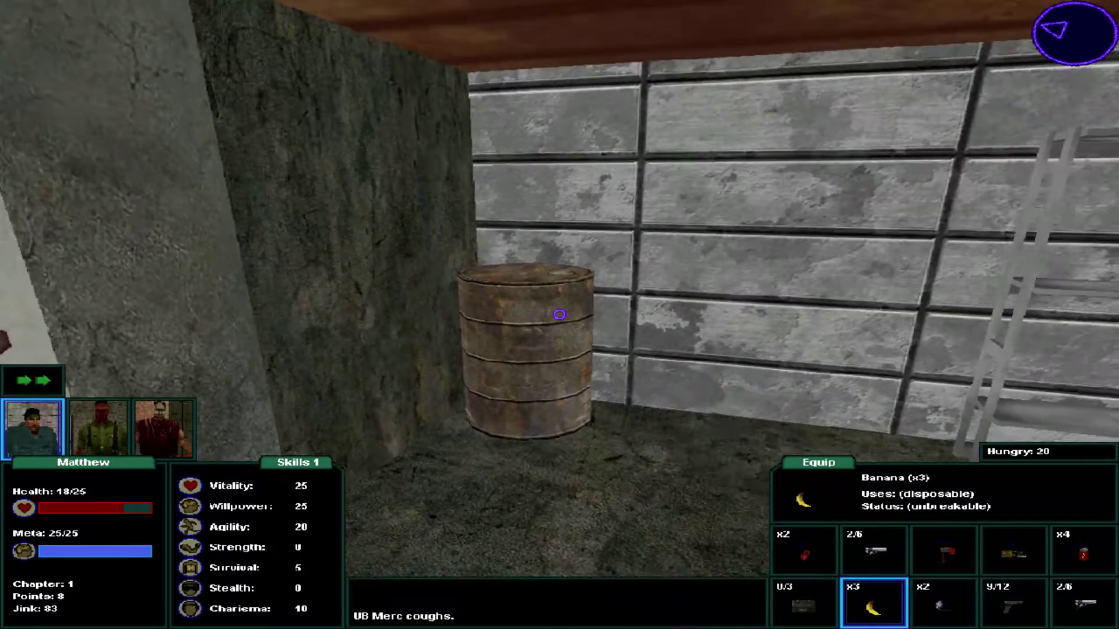
{"action": "key", "text": "Right"}
{"action": "key", "text": "Right"}
{"action": "key", "text": "Right"}
{"action": "key", "text": "Right"}
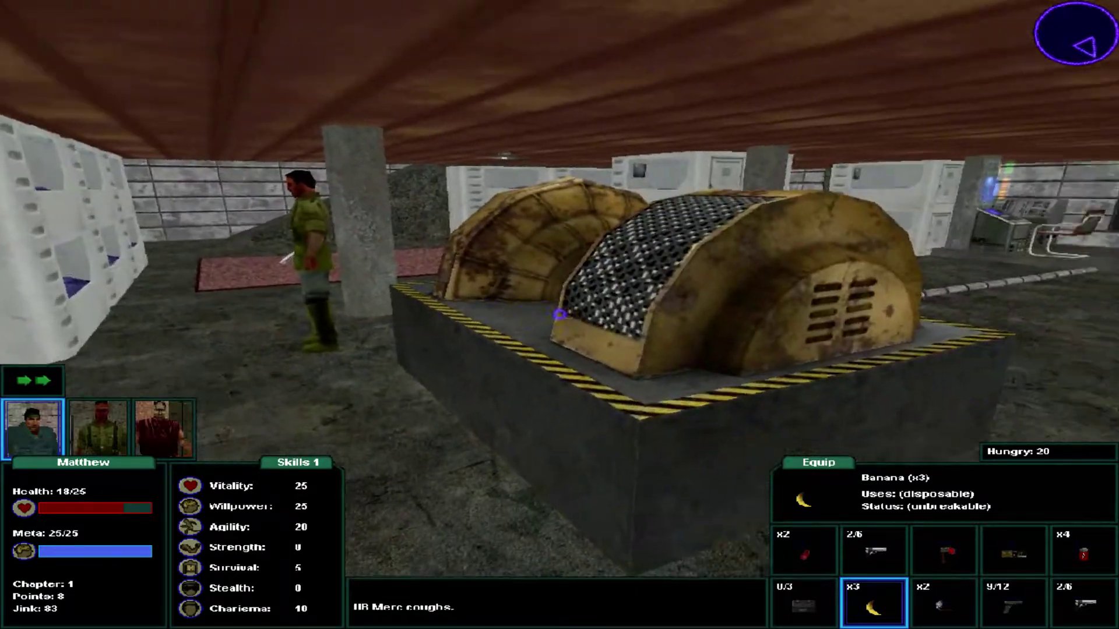
{"action": "key", "text": "Right"}
{"action": "key", "text": "Right"}
Walk up to the table and look over the Blank Disc and Hacking for Morons book.
{"action": "key", "text": "Up"}
{"action": "key", "text": "Up"}
{"action": "key", "text": "Up"}
{"action": "key", "text": "Up"}
{"action": "key", "text": "Up"}
{"action": "key", "text": "Right"}
{"action": "key", "text": "Up"}
{"action": "key", "text": "Left"}
{"action": "key", "text": "Up"}
{"action": "key", "text": "Left"}
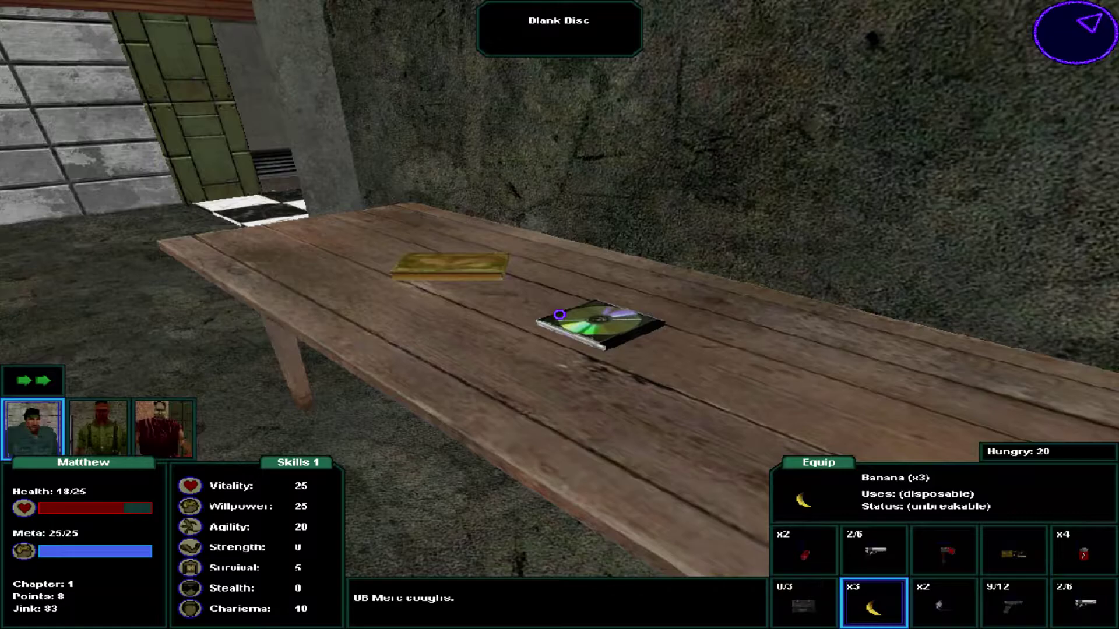
{"action": "key", "text": "Left"}
{"action": "key", "text": "Left"}
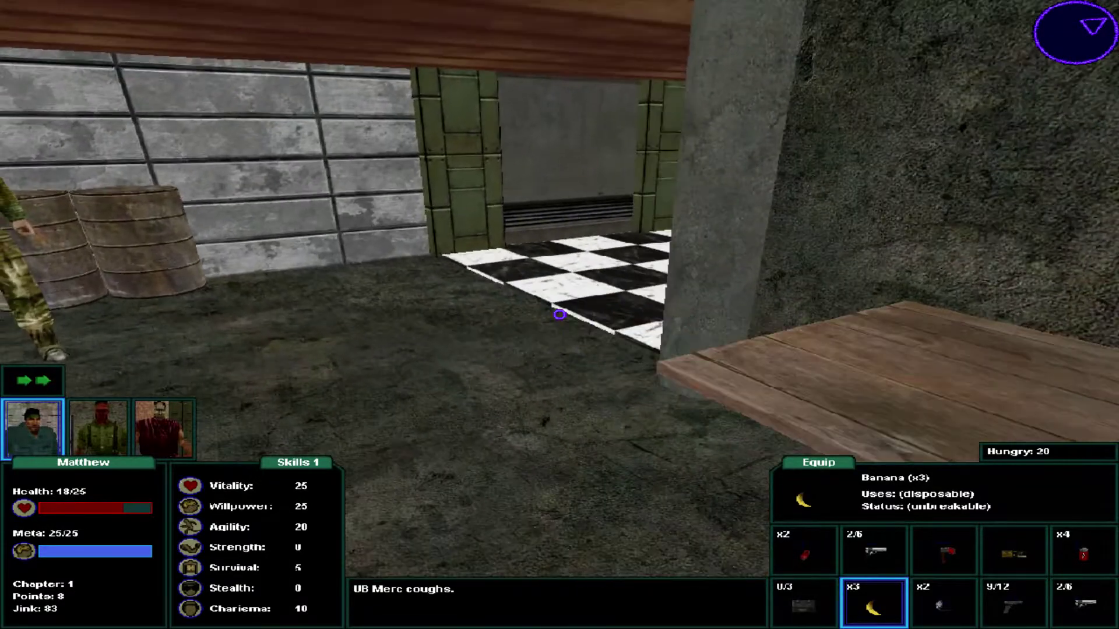
Explore the checkered-floor bathroom around the toilet, then leave it.
{"action": "key", "text": "Up"}
{"action": "key", "text": "Up"}
{"action": "key", "text": "Up"}
{"action": "key", "text": "Right"}
{"action": "key", "text": "Right"}
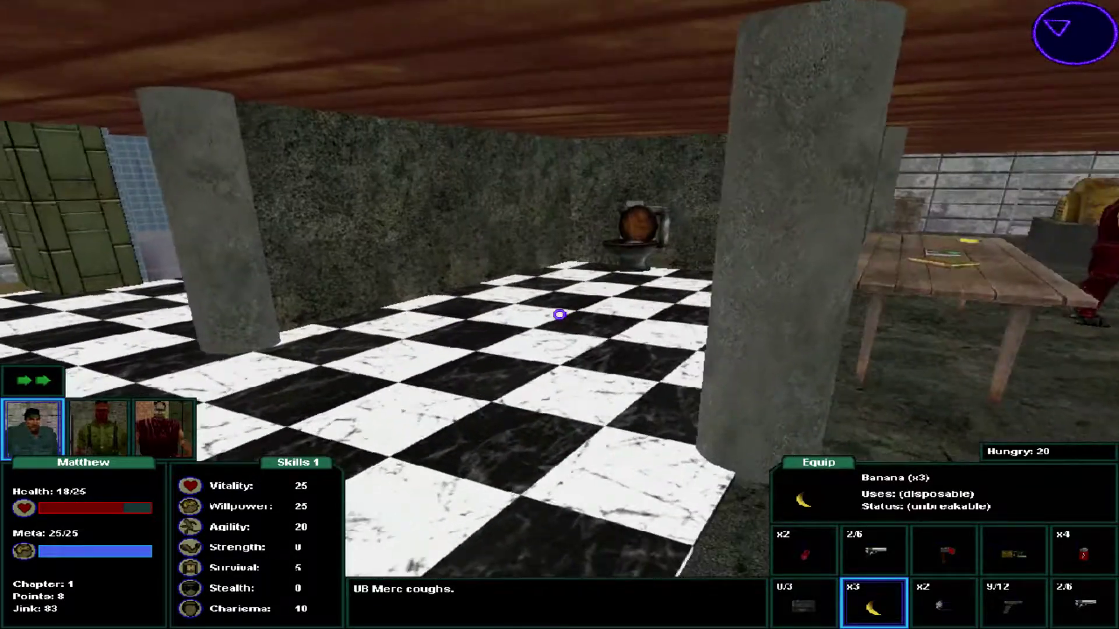
{"action": "key", "text": "Up"}
{"action": "key", "text": "Up"}
{"action": "key", "text": "Up"}
{"action": "key", "text": "Up"}
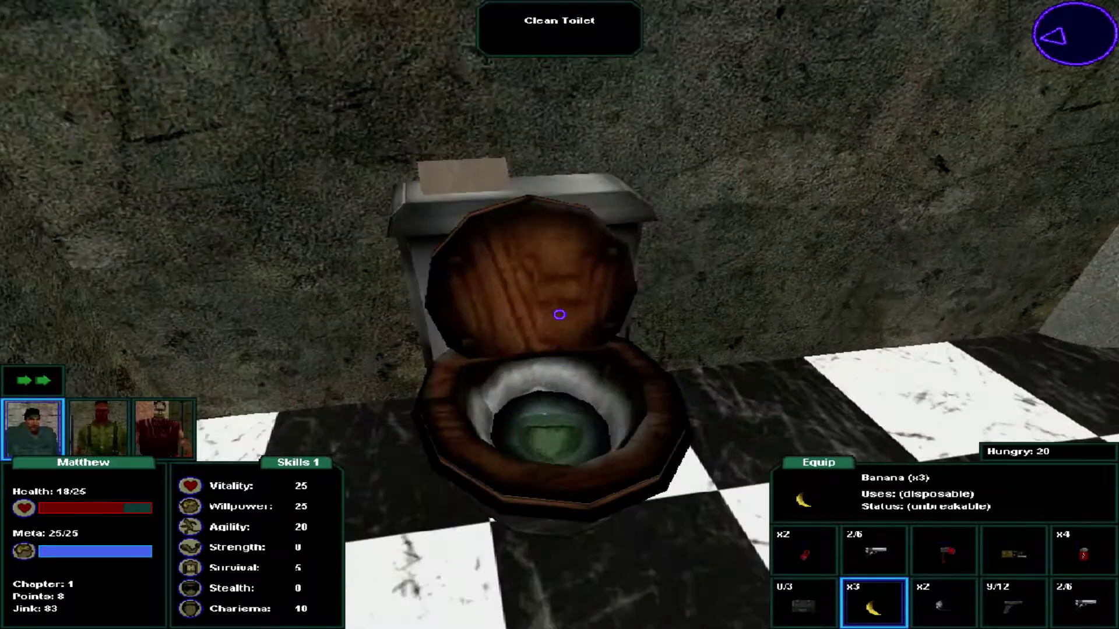
{"action": "key", "text": "Down"}
{"action": "key", "text": "Down"}
{"action": "key", "text": "Down"}
{"action": "key", "text": "Left"}
{"action": "key", "text": "Up"}
{"action": "key", "text": "Up"}
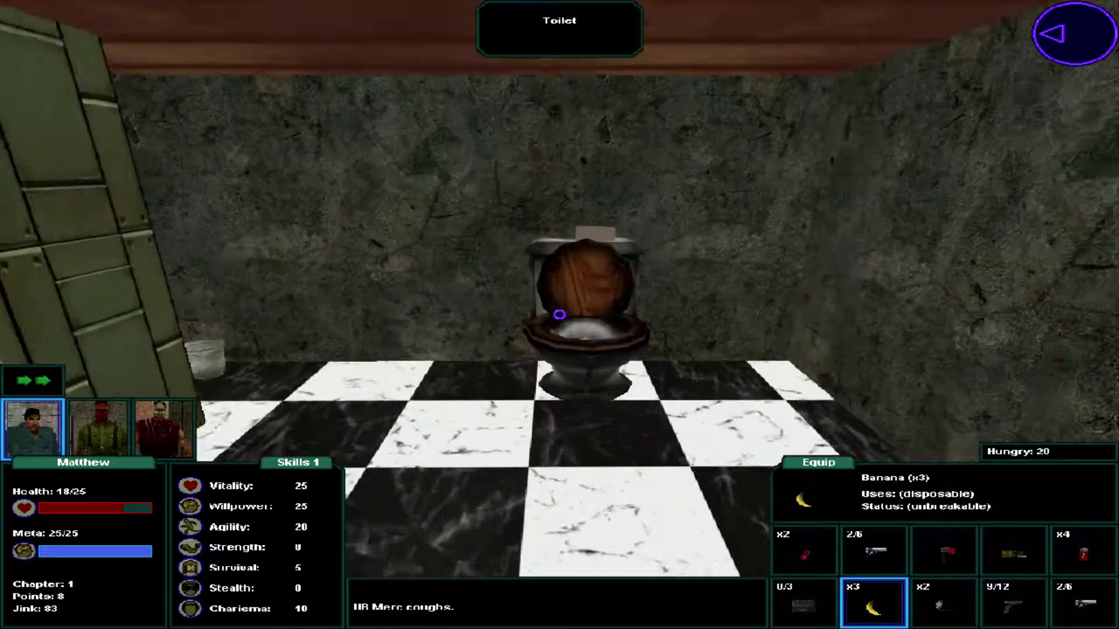
{"action": "key", "text": "Up"}
{"action": "key", "text": "Left"}
{"action": "key", "text": "Left"}
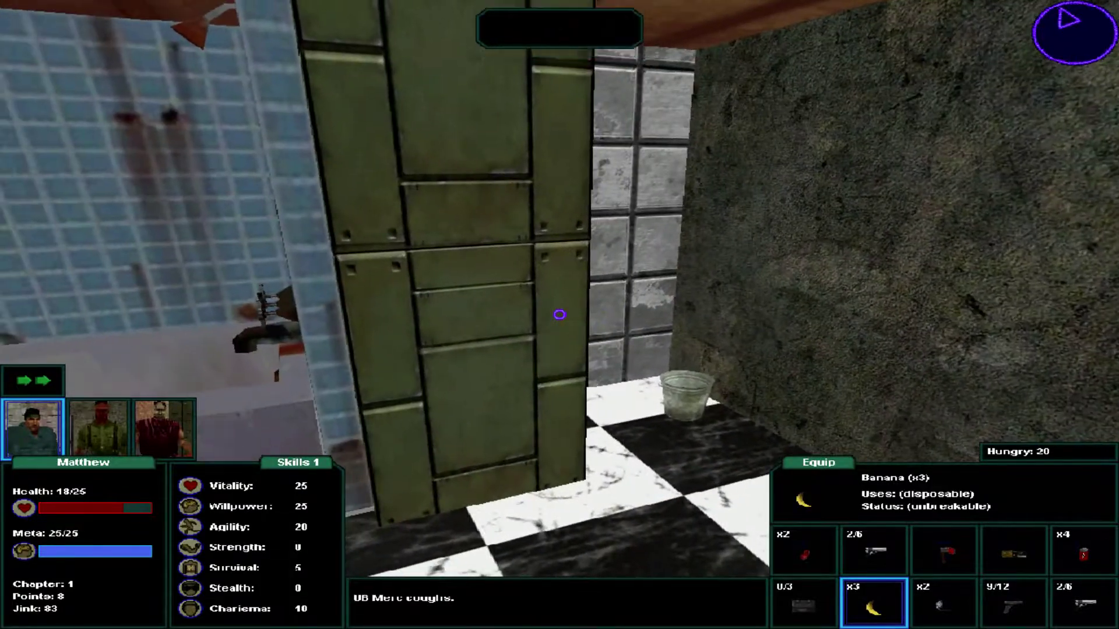
{"action": "key", "text": "Left"}
{"action": "key", "text": "Left"}
{"action": "key", "text": "Left"}
{"action": "key", "text": "Up"}
{"action": "key", "text": "Left"}
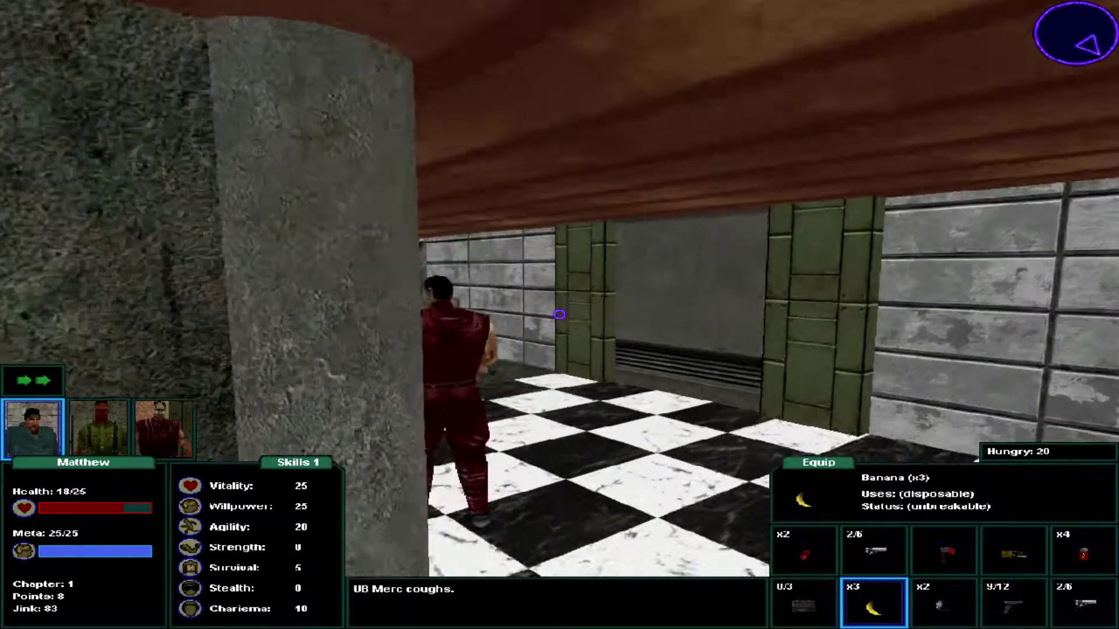
{"action": "key", "text": "Up"}
{"action": "key", "text": "Up"}
{"action": "key", "text": "Up"}
{"action": "key", "text": "Up"}
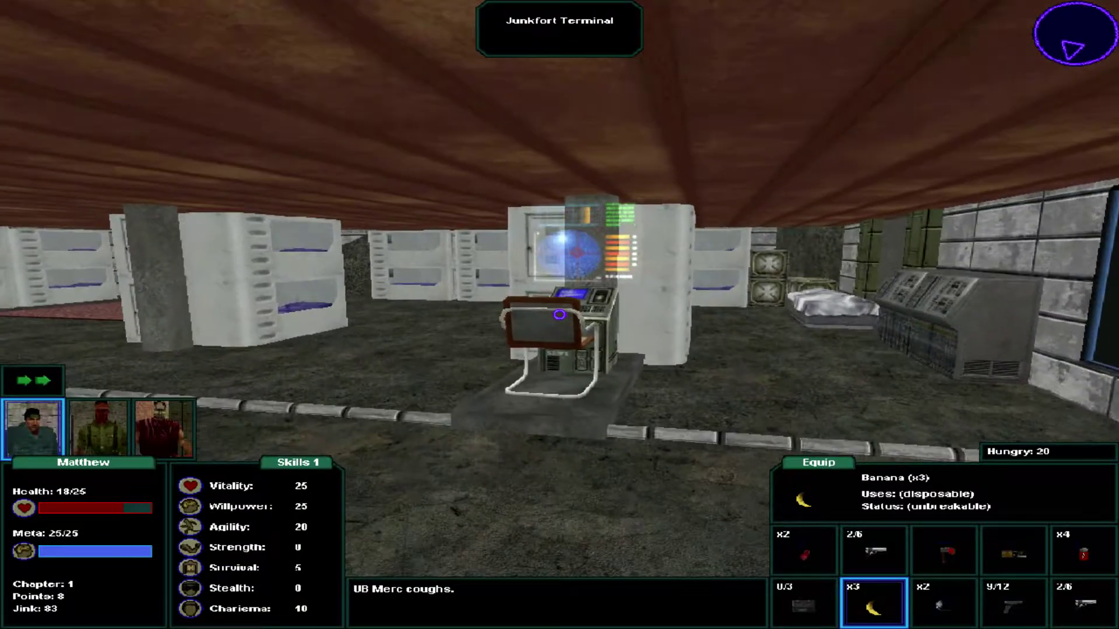
Pass the Junkfort Terminal back to the table and ready the empty Fuel Cell.
{"action": "key", "text": "Left"}
{"action": "key", "text": "Left"}
{"action": "key", "text": "Up"}
{"action": "key", "text": "Up"}
{"action": "key", "text": "Left"}
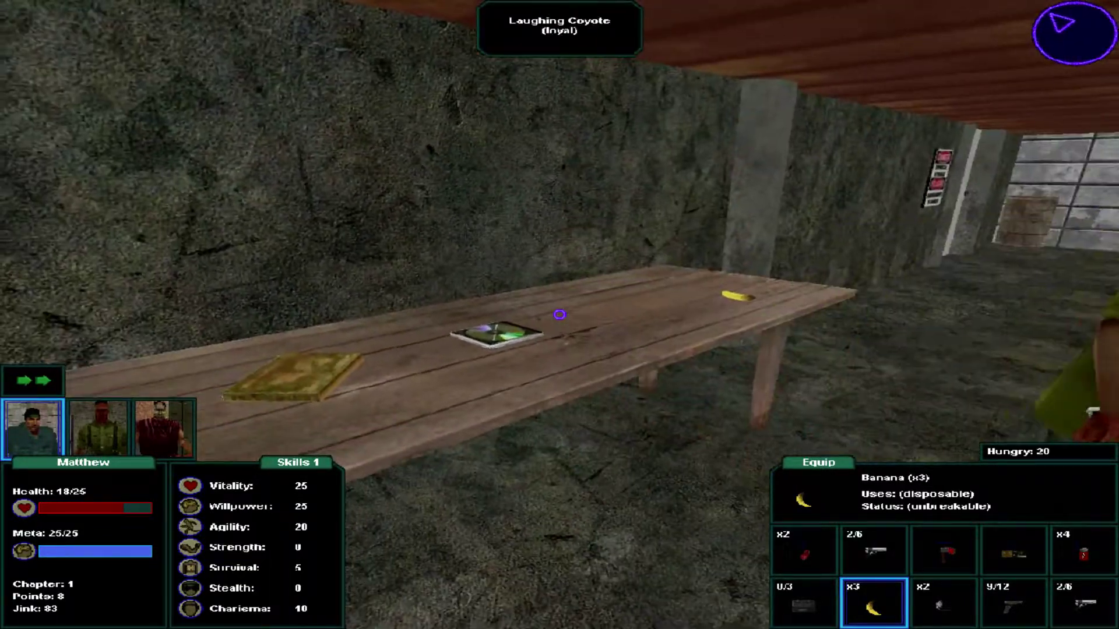
{"action": "key", "text": "Up"}
Drop the empty Fuel Cell onto the bunker table.
{"action": "left_click", "coordinate": [804, 602]}
{"action": "key", "text": "Left"}
{"action": "key", "text": "Delete"}
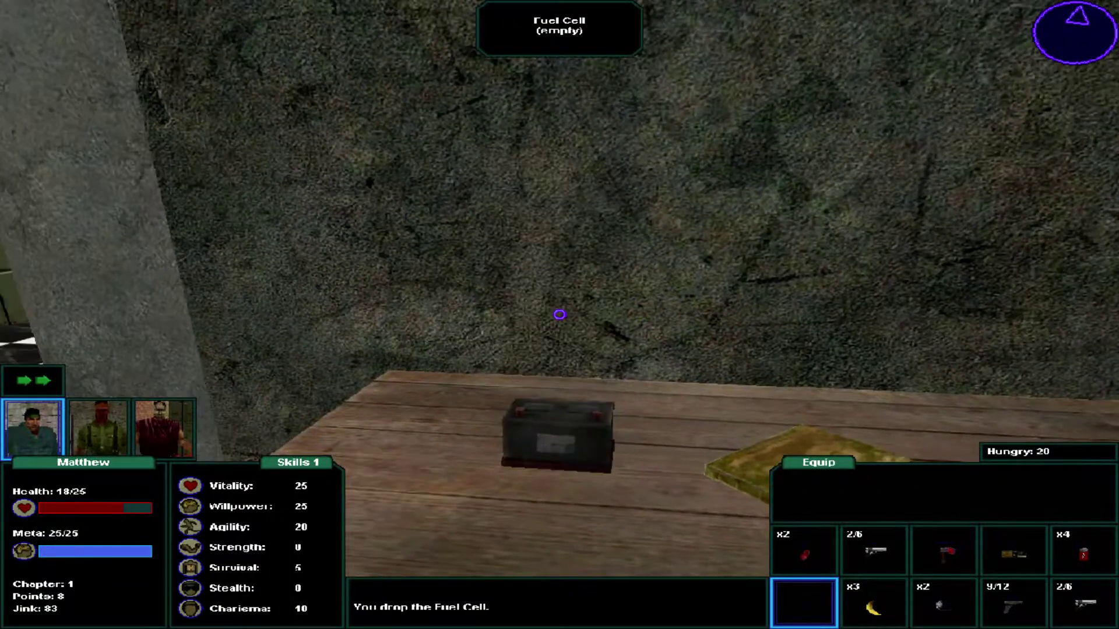
{"action": "key", "text": "Right"}
{"action": "key", "text": "Right"}
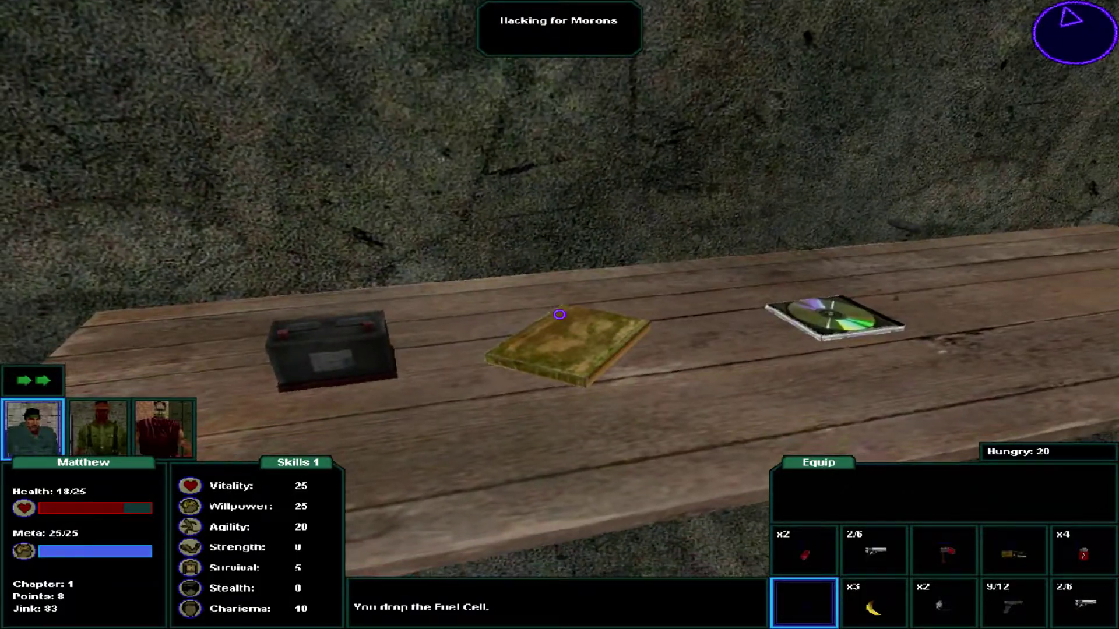
Take the Hacking for Morons book and read all its pages of backdoor-node hacking tips.
{"action": "left_click", "coordinate": [559, 315]}
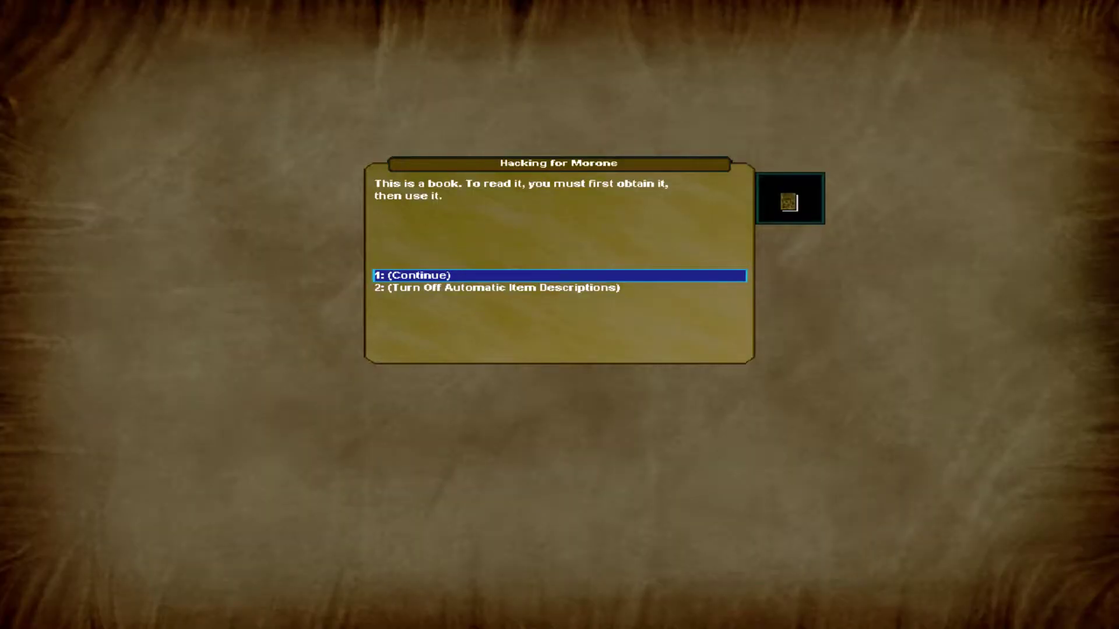
{"action": "key", "text": "Down"}
{"action": "key", "text": "Up"}
{"action": "key", "text": "Return"}
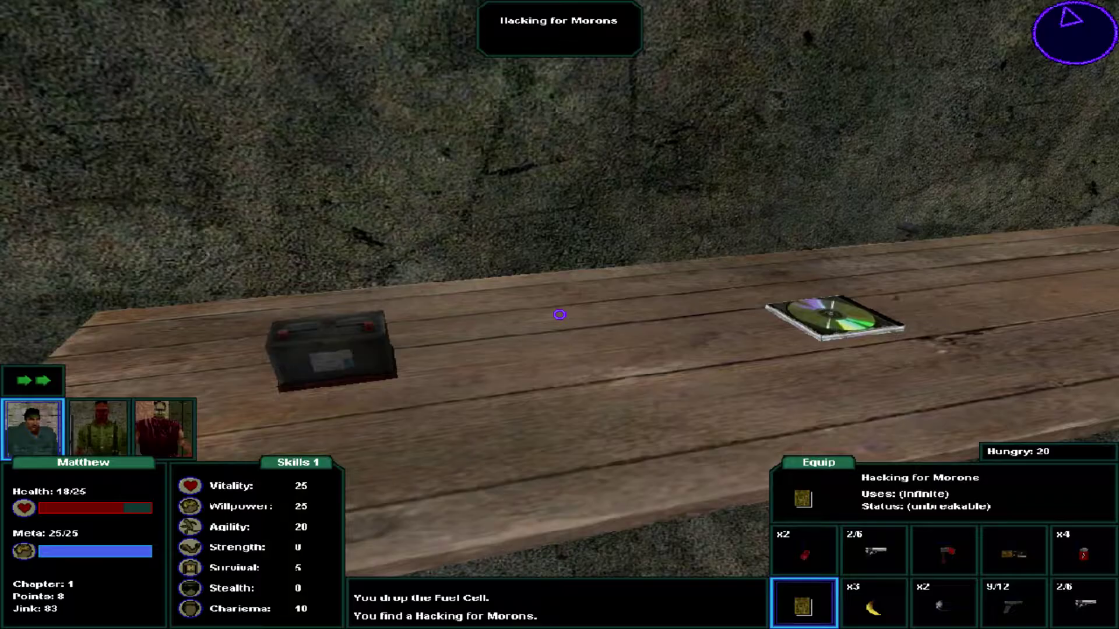
{"action": "key", "text": "Return"}
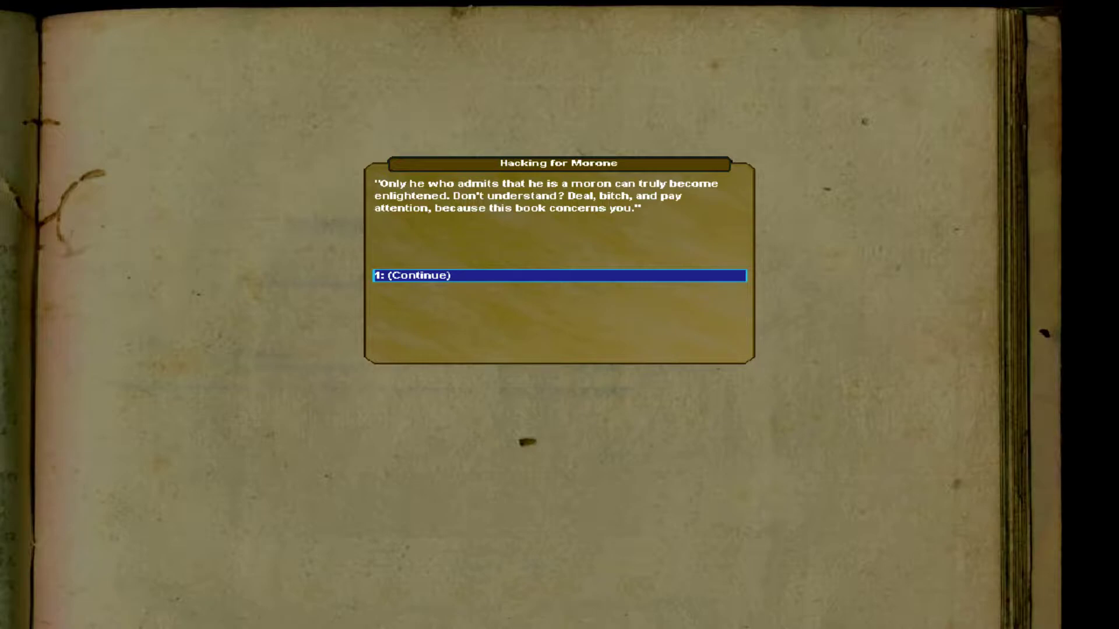
{"action": "key", "text": "Return"}
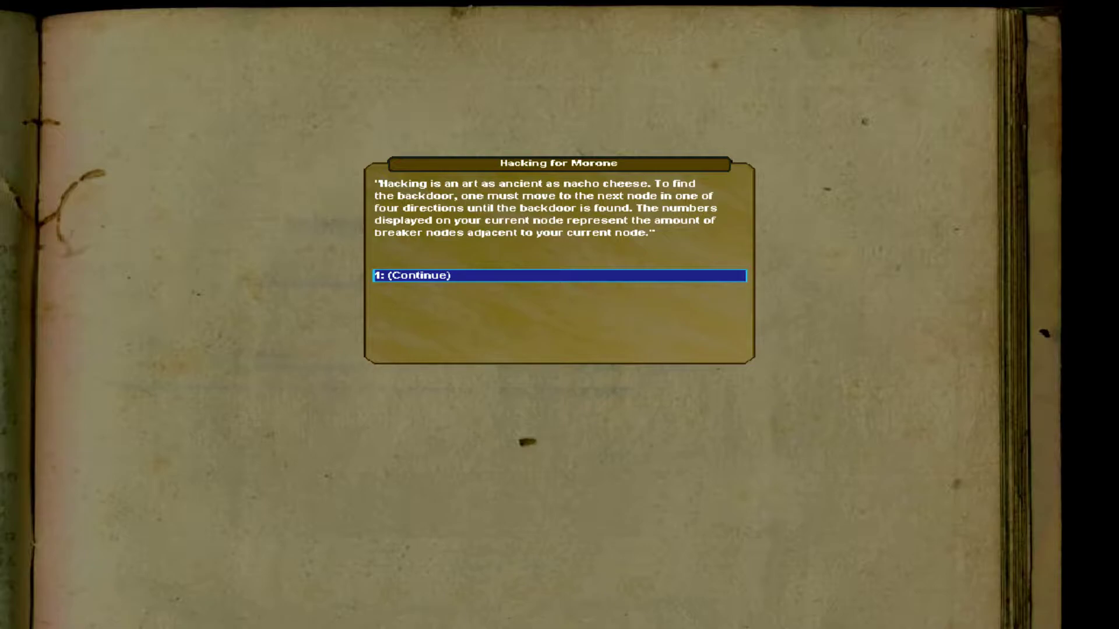
{"action": "key", "text": "Return"}
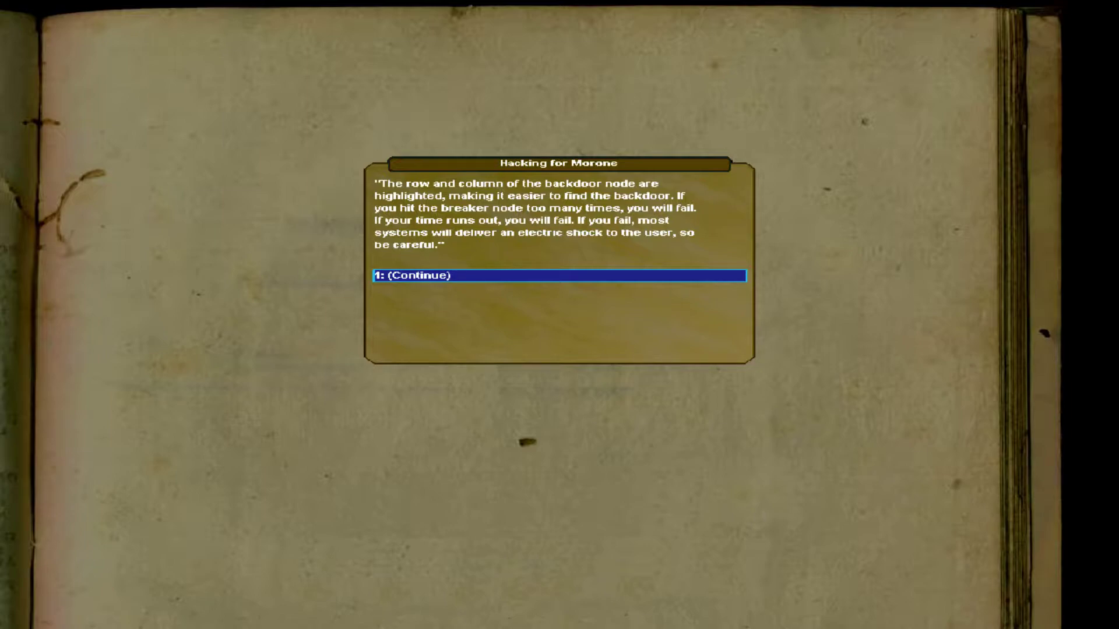
{"action": "key", "text": "Return"}
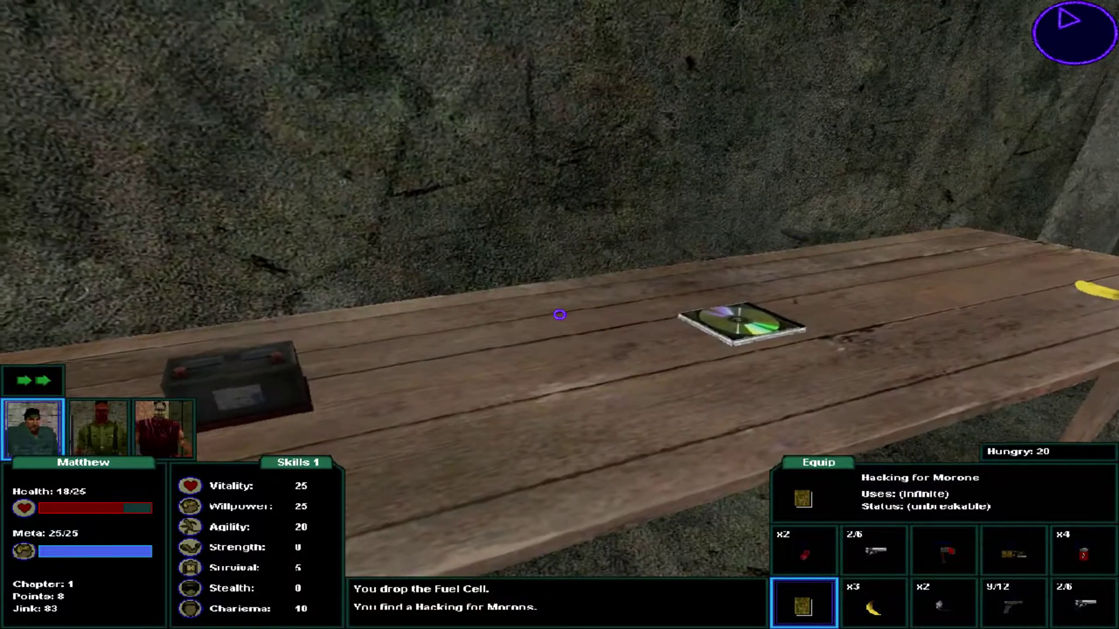
Drop the book and log into the Junkfort terminal, browsing to '1: Unseal Office Door'.
{"action": "key", "text": "q"}
{"action": "key", "text": "w"}
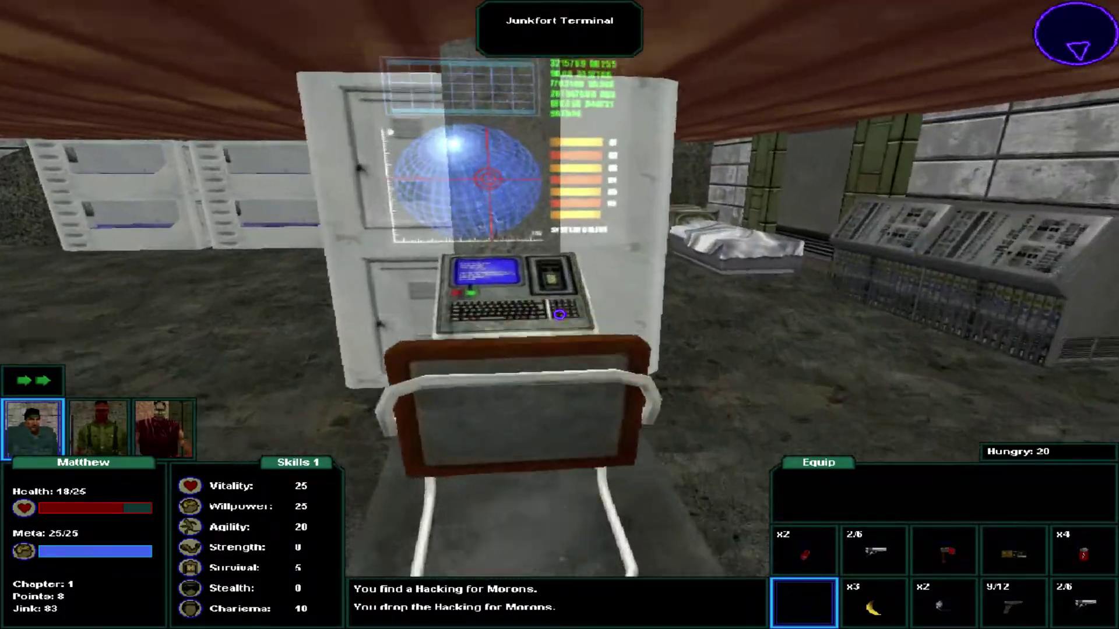
{"action": "left_click", "coordinate": [560, 315]}
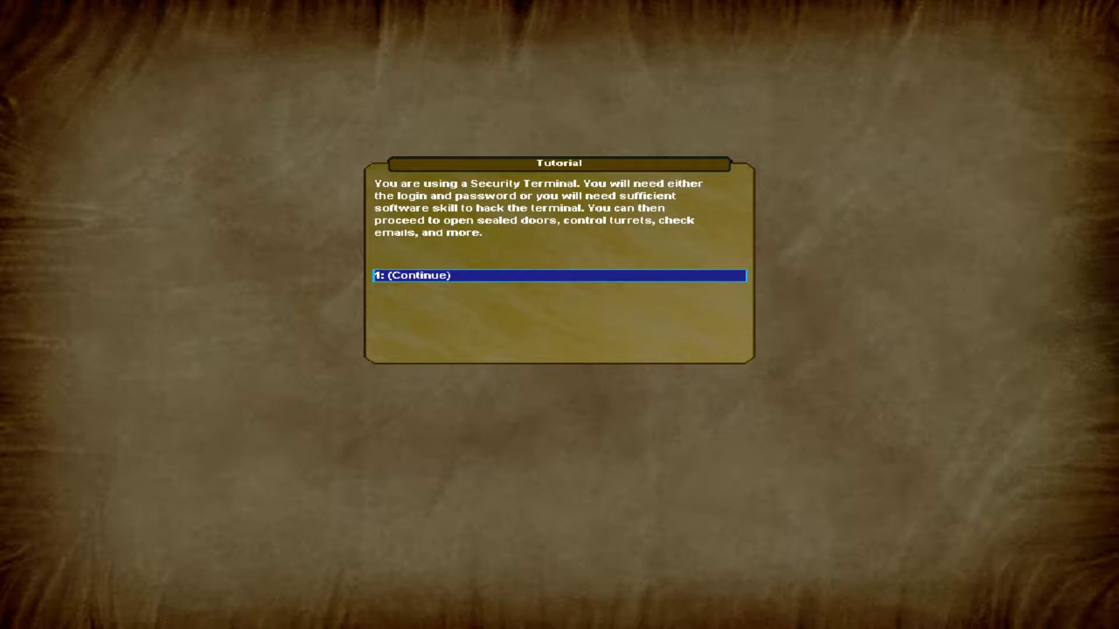
{"action": "key", "text": "Return"}
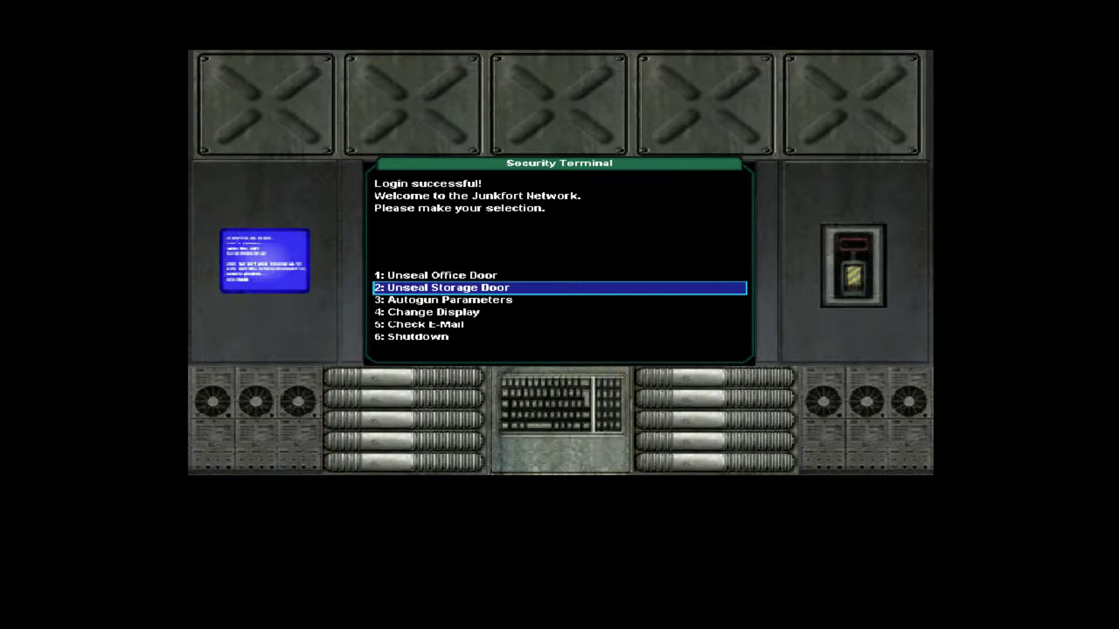
{"action": "key", "text": "Down"}
{"action": "key", "text": "Down"}
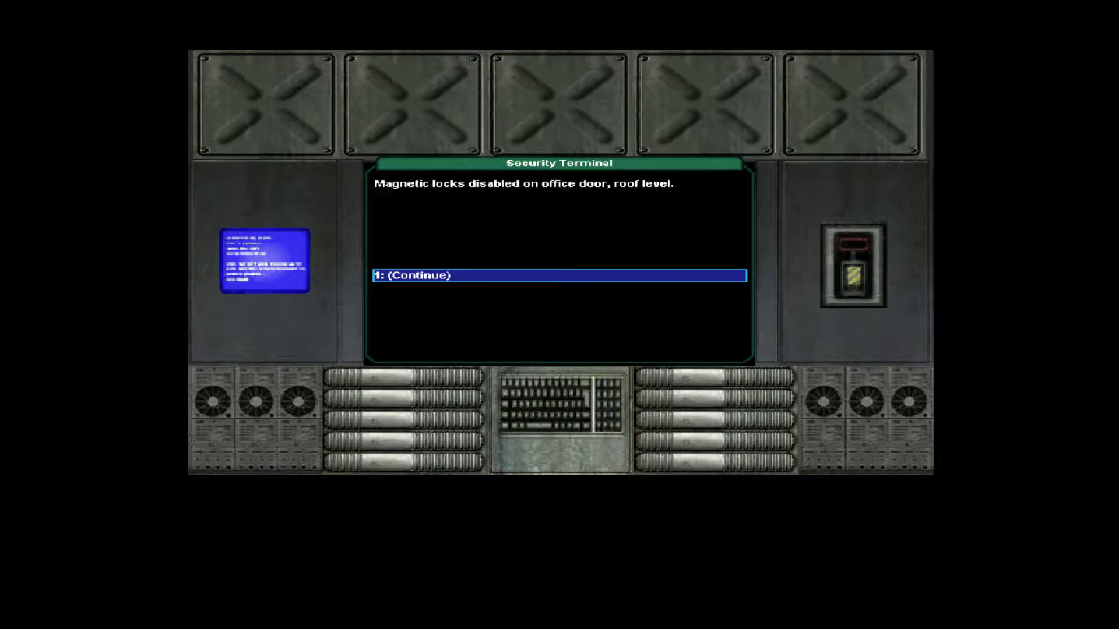
Acknowledge the office door unlock and shut down the security terminal.
{"action": "key", "text": "Return"}
{"action": "key", "text": "Down"}
{"action": "key", "text": "Down"}
{"action": "key", "text": "Down"}
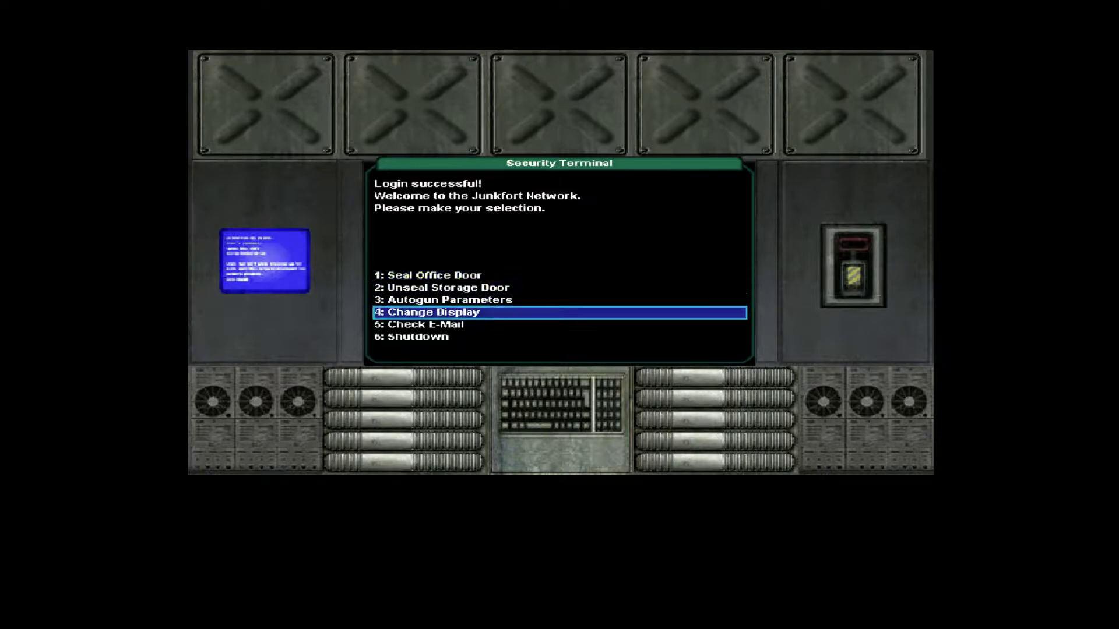
{"action": "key", "text": "Down"}
{"action": "key", "text": "Down"}
{"action": "key", "text": "Return"}
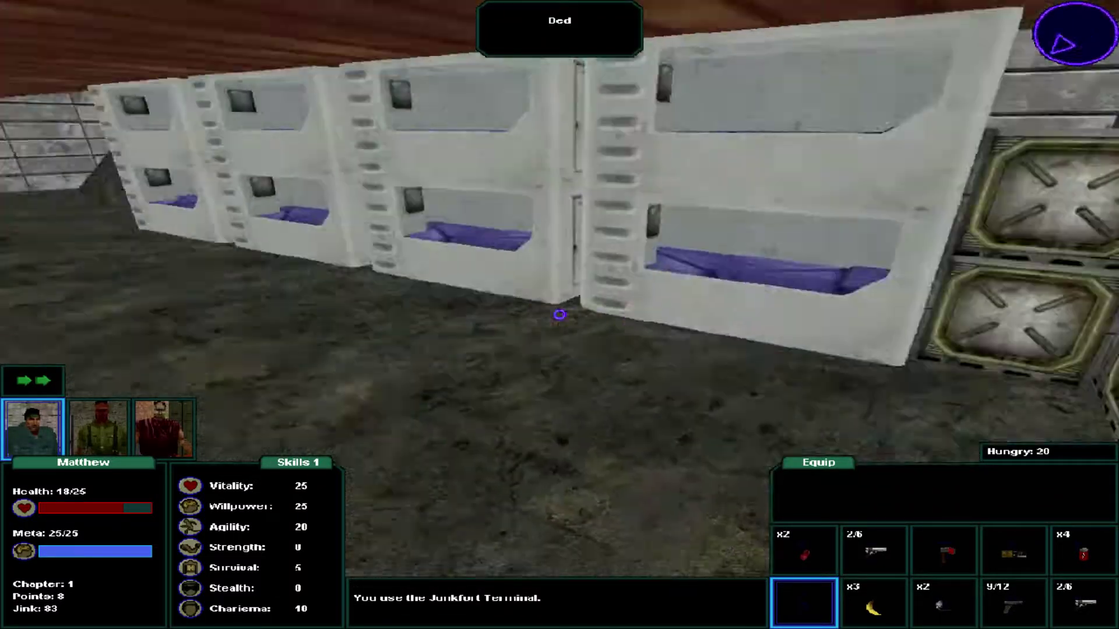
Rest at the barracks bed, save with '1: Yes', and head back toward the exit.
{"action": "key", "text": "w"}
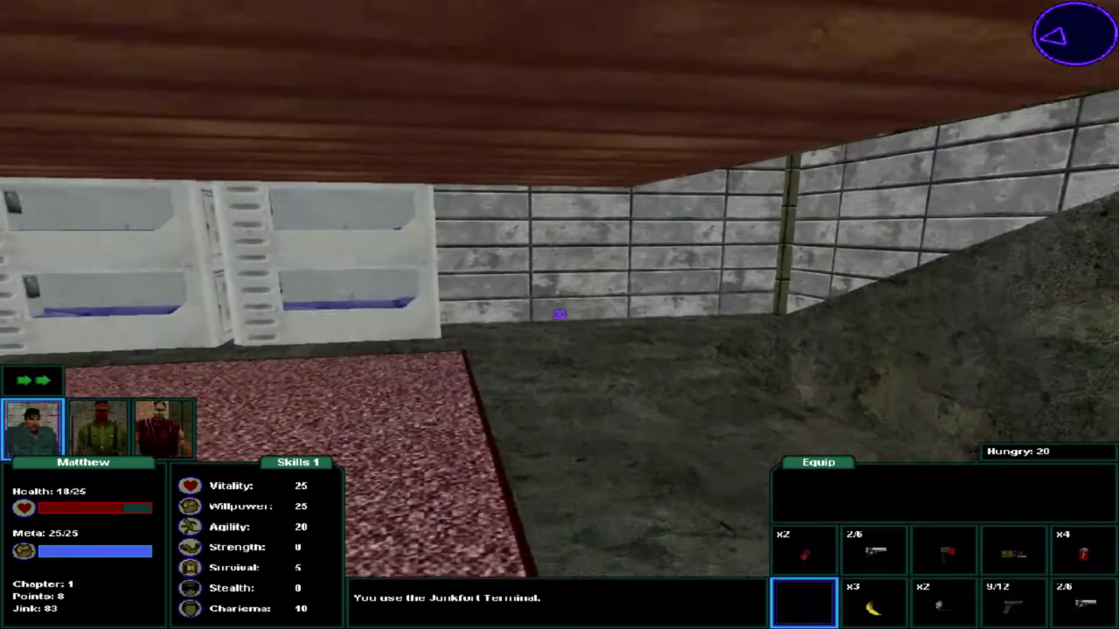
{"action": "key", "text": "w"}
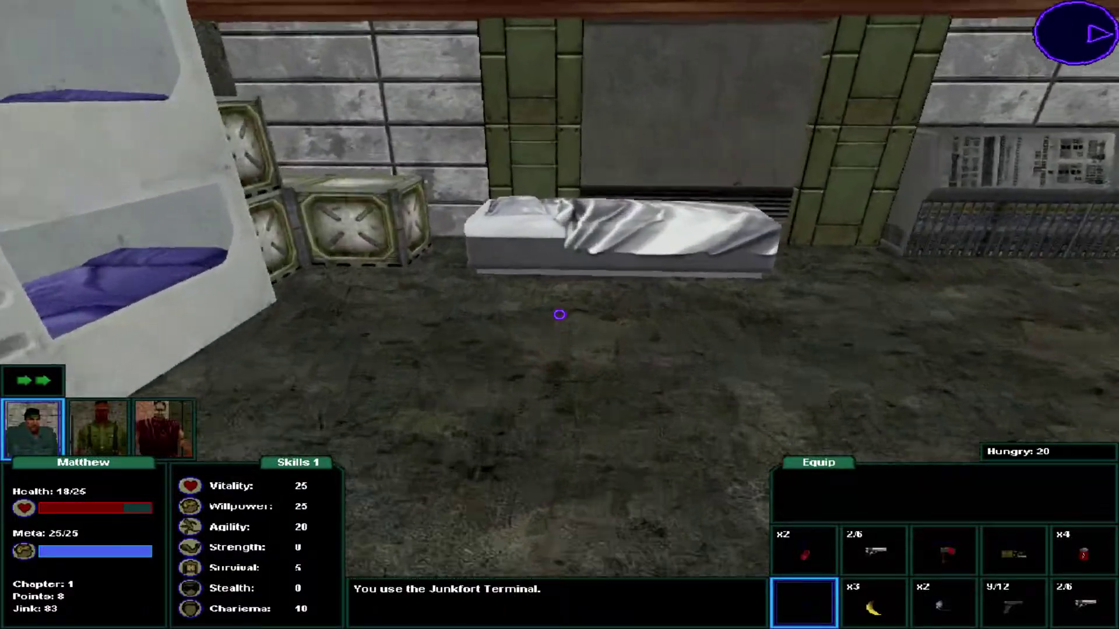
{"action": "key", "text": "w"}
{"action": "left_click", "coordinate": [560, 315]}
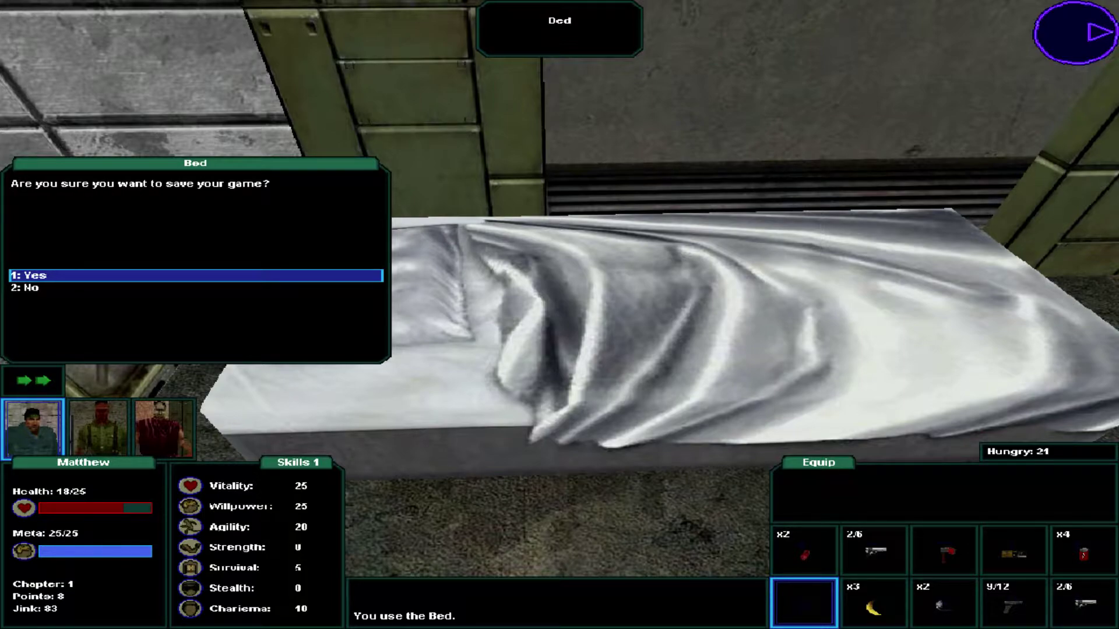
{"action": "key", "text": "1"}
{"action": "key", "text": "s"}
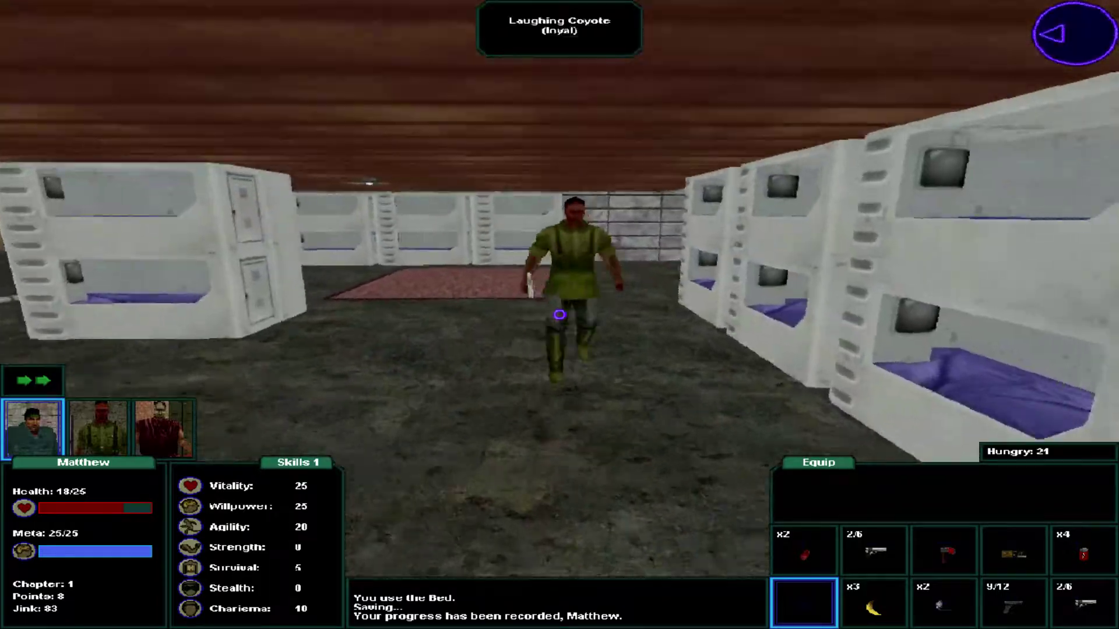
{"action": "key", "text": "w"}
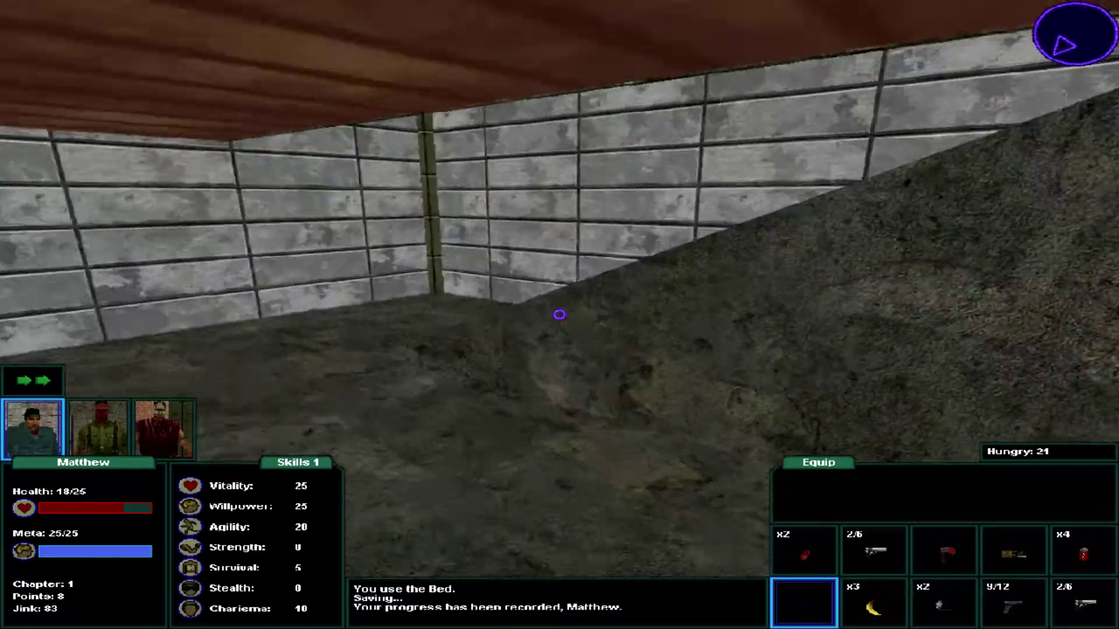
{"action": "key", "text": "w"}
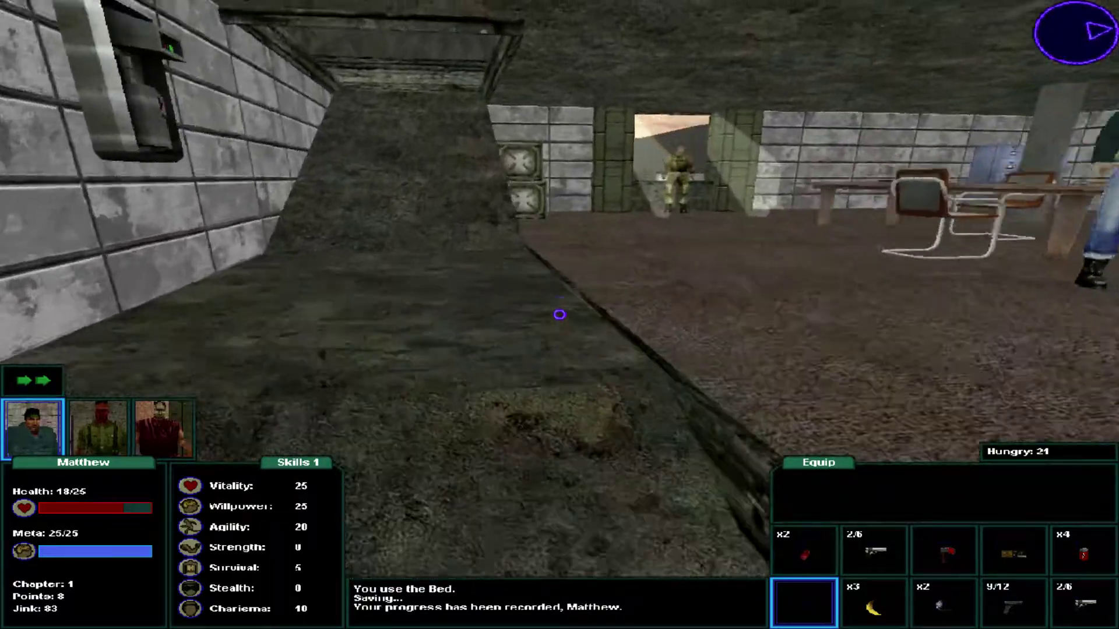
Climb onto the sunset rooftop, cross it, and enter through the Unsealed Office Door.
{"action": "key", "text": "w"}
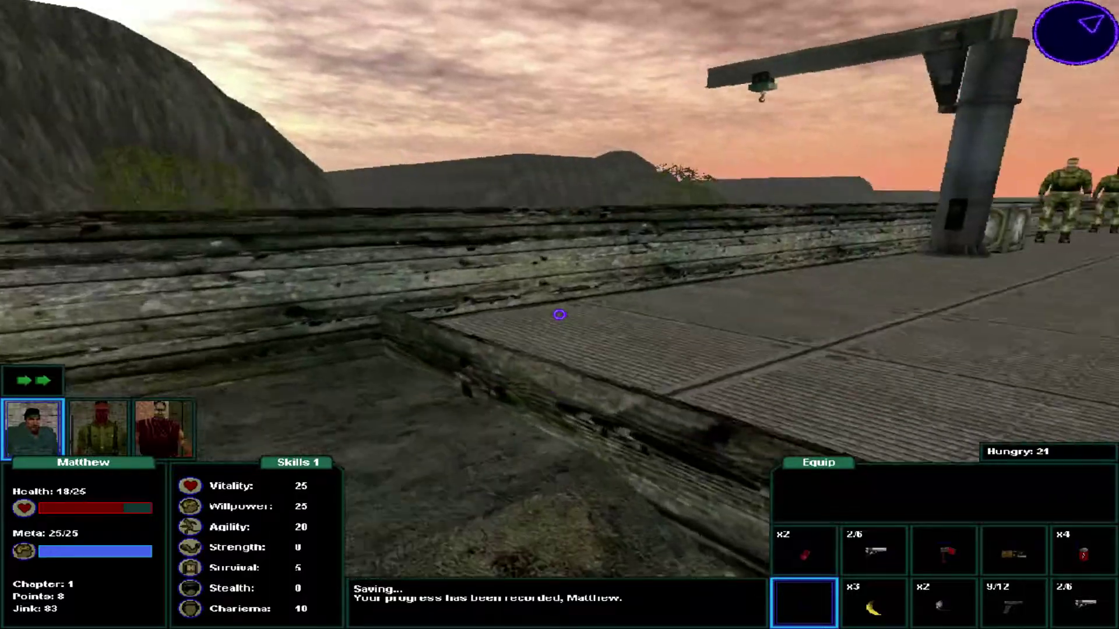
{"action": "key", "text": "w"}
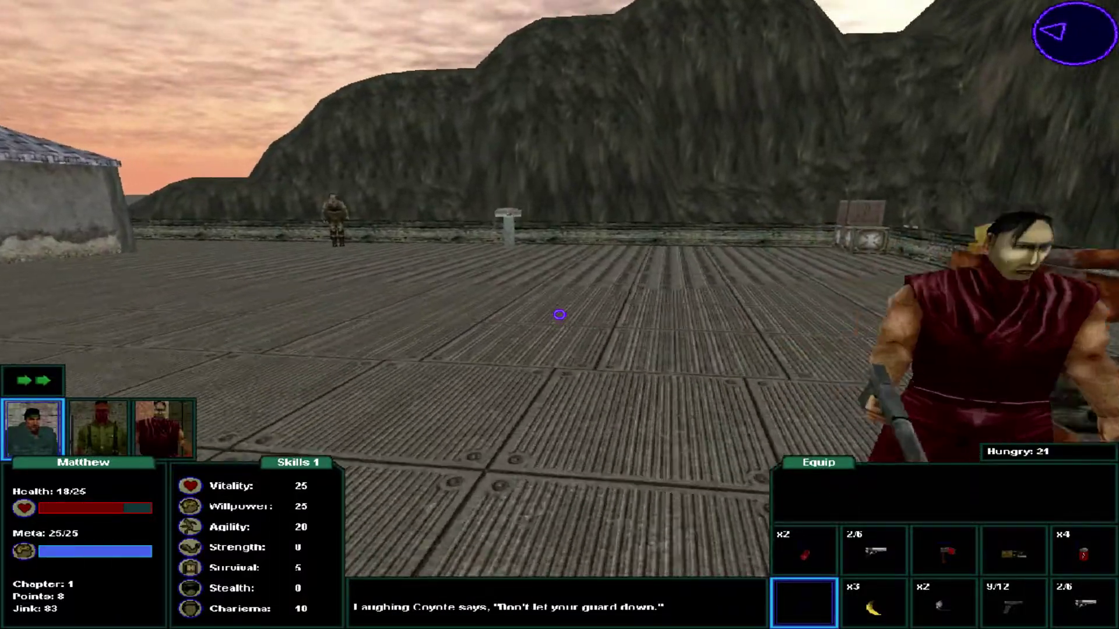
{"action": "key", "text": "w"}
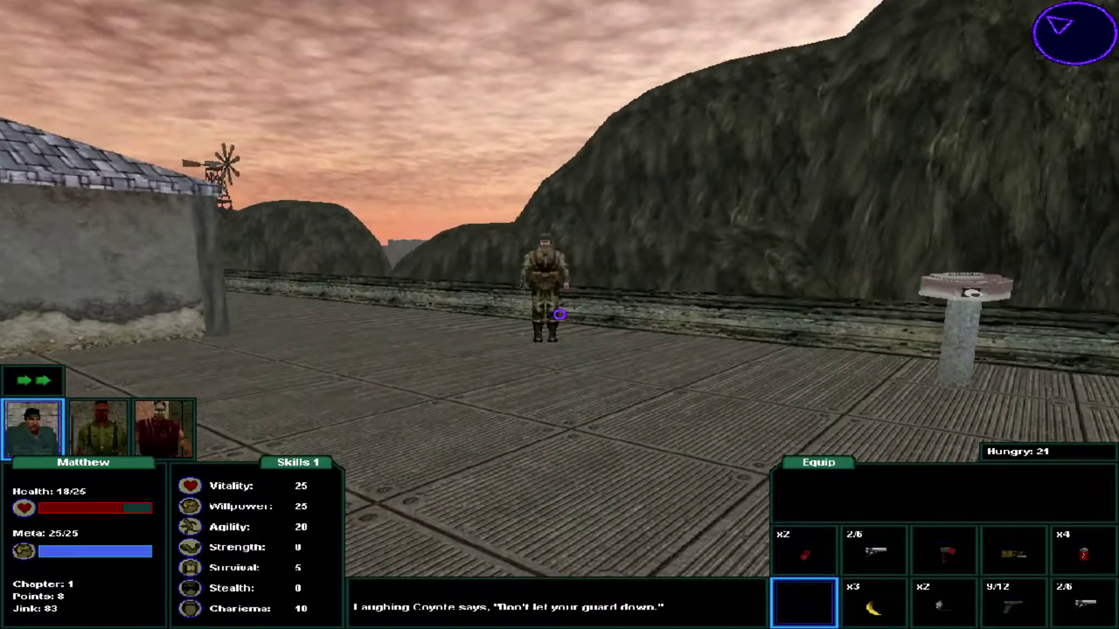
{"action": "key", "text": "a"}
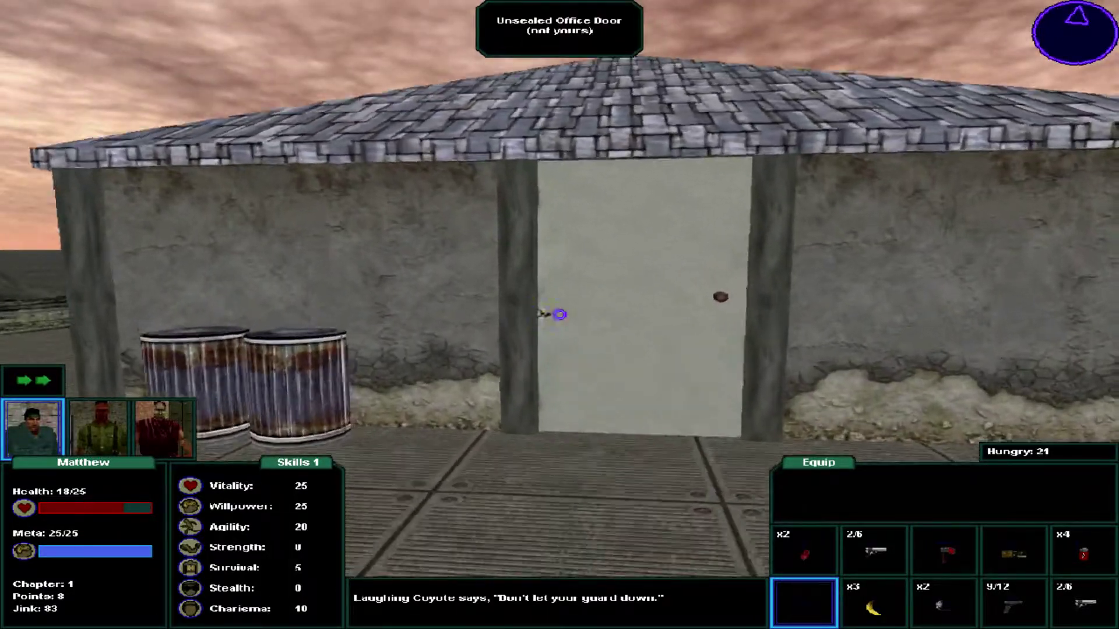
{"action": "key", "text": "w"}
{"action": "left_click", "coordinate": [560, 315]}
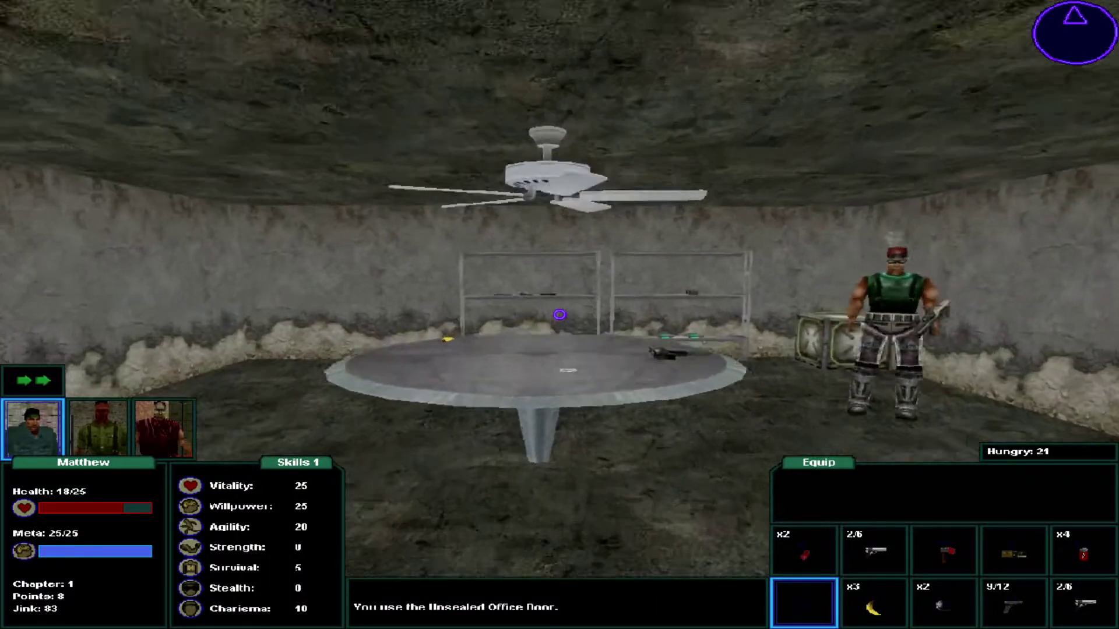
Approach Uncle Bob inside the office.
{"action": "key", "text": "w"}
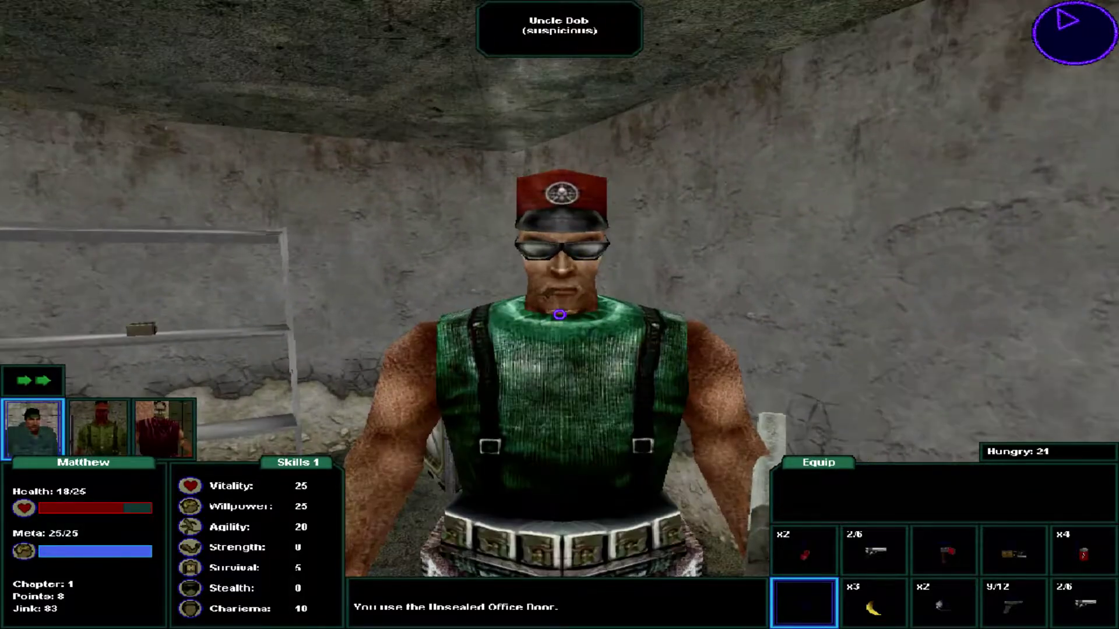
{"action": "left_click", "coordinate": [560, 315]}
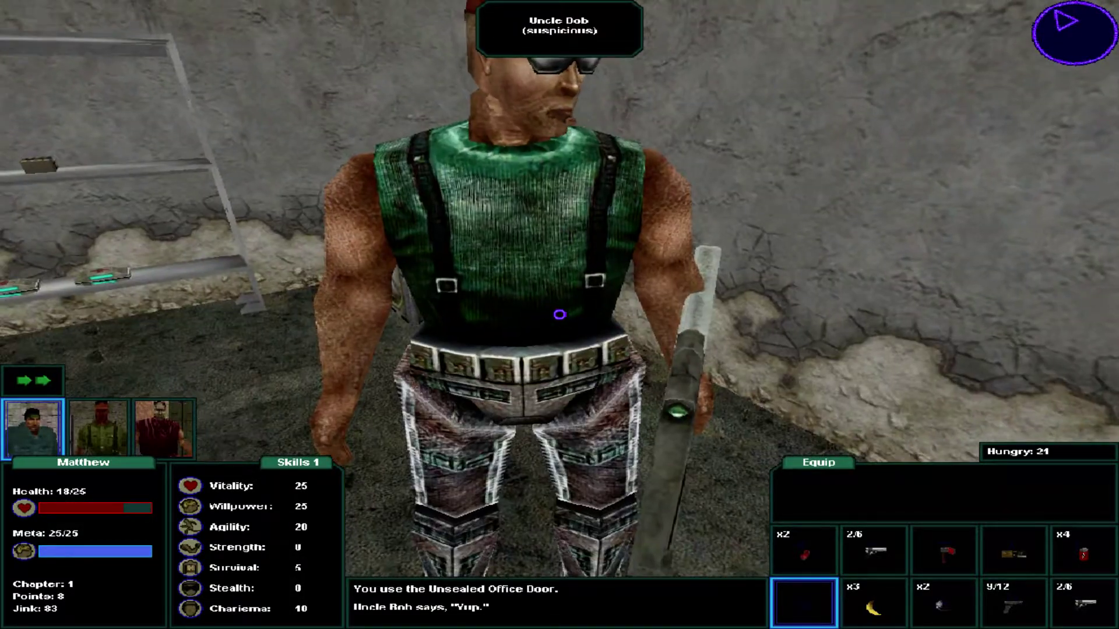
{"action": "key", "text": "s"}
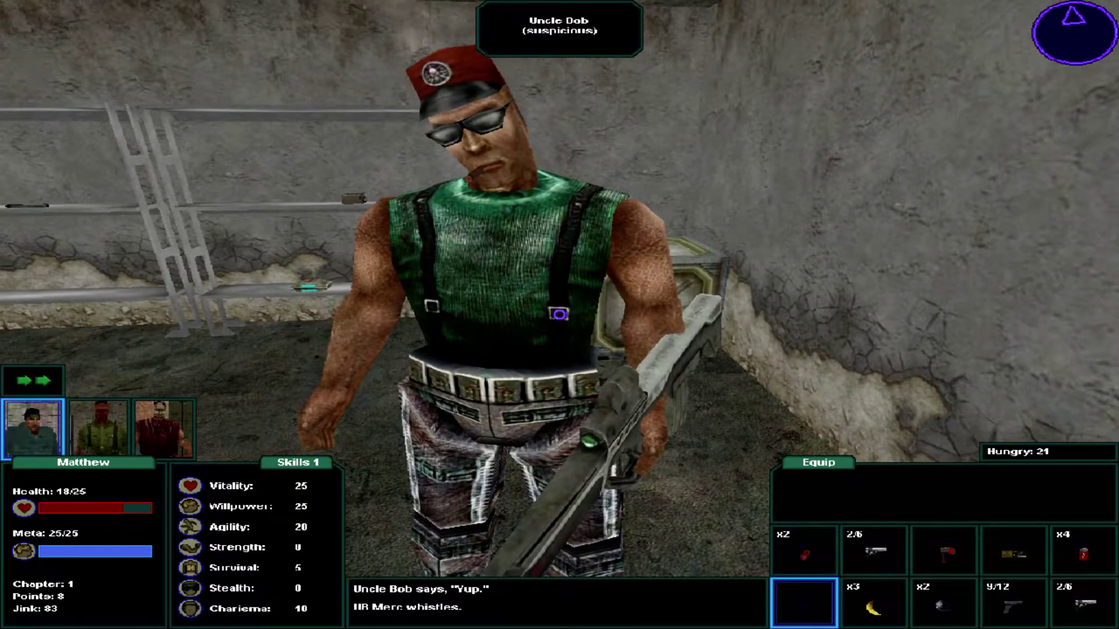
Greet Uncle Bob with 'Uncle Bob, I presume.' and hear about Zac.
{"action": "left_click", "coordinate": [559, 315]}
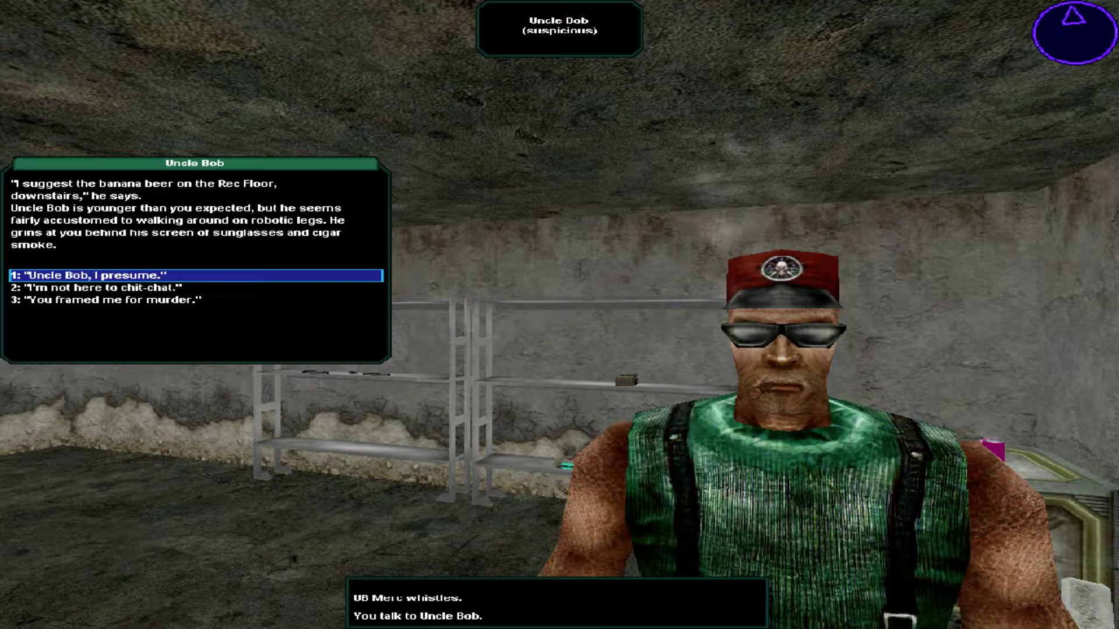
{"action": "key", "text": "Down"}
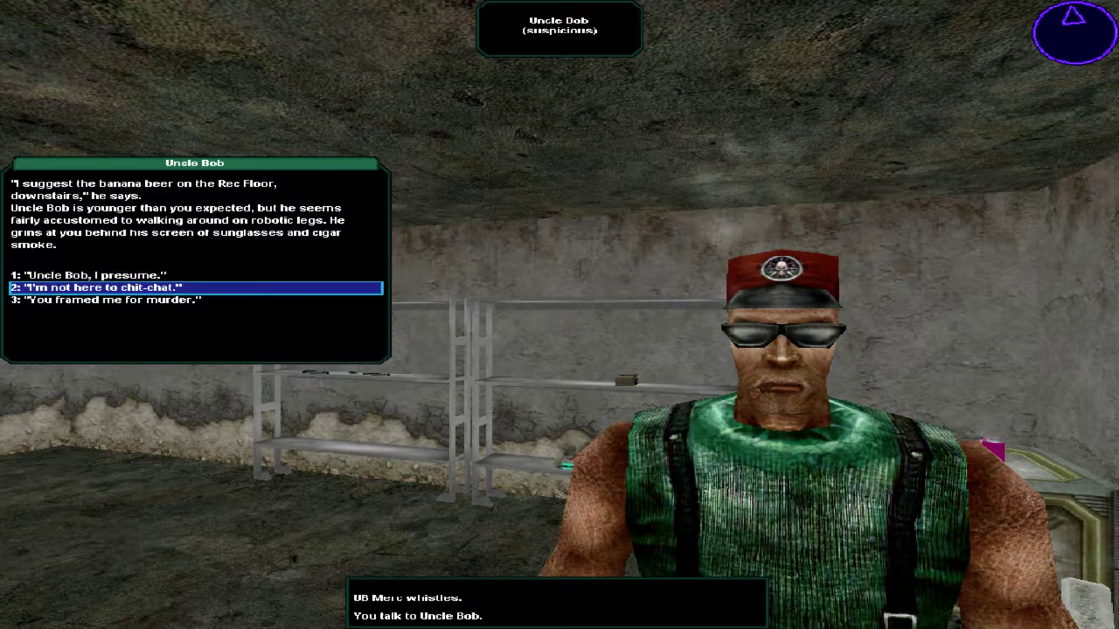
{"action": "key", "text": "Down"}
{"action": "key", "text": "Up"}
{"action": "key", "text": "Up"}
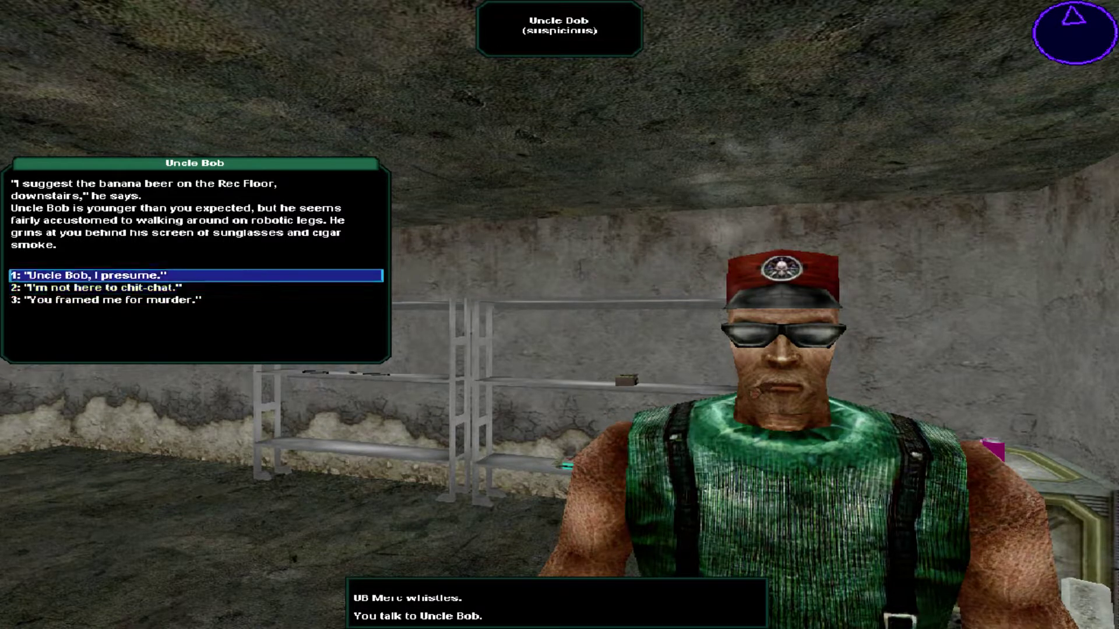
{"action": "key", "text": "Return"}
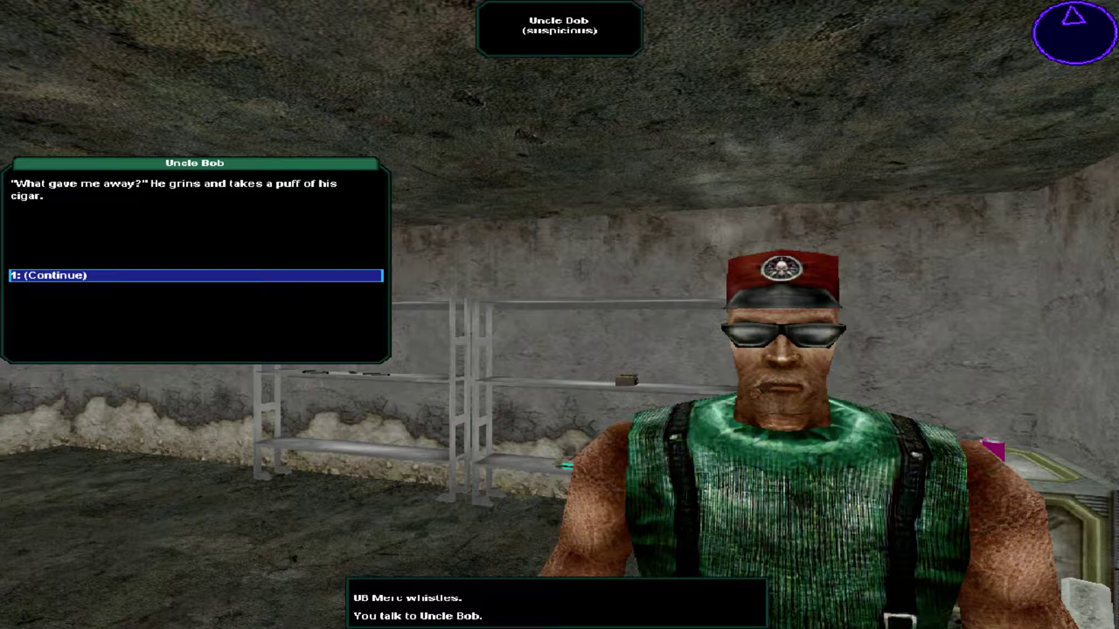
{"action": "key", "text": "Return"}
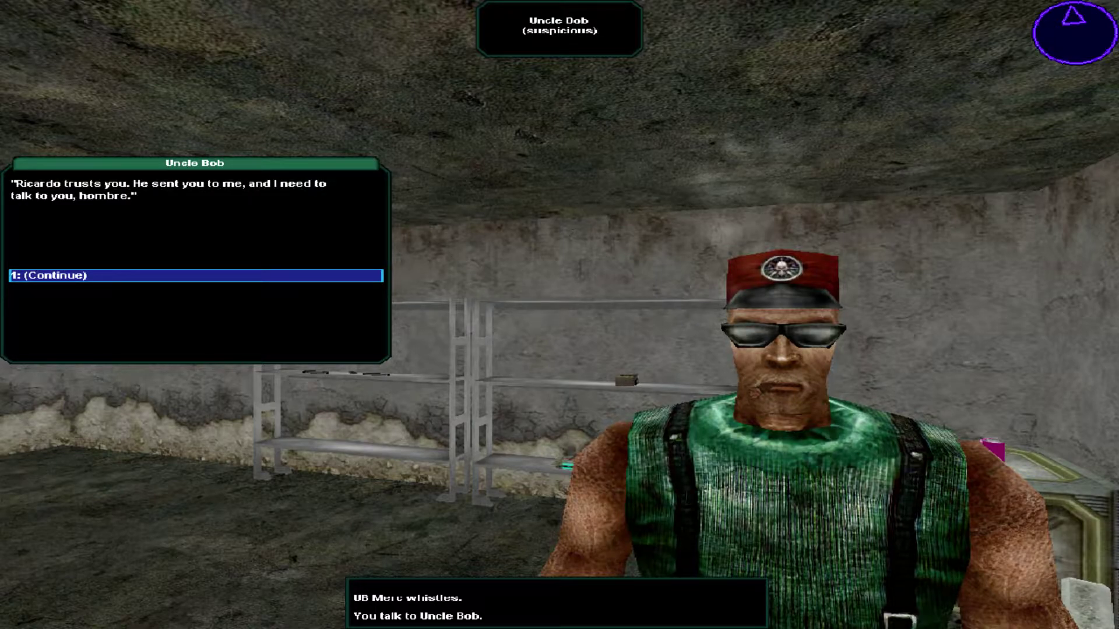
{"action": "key", "text": "Return"}
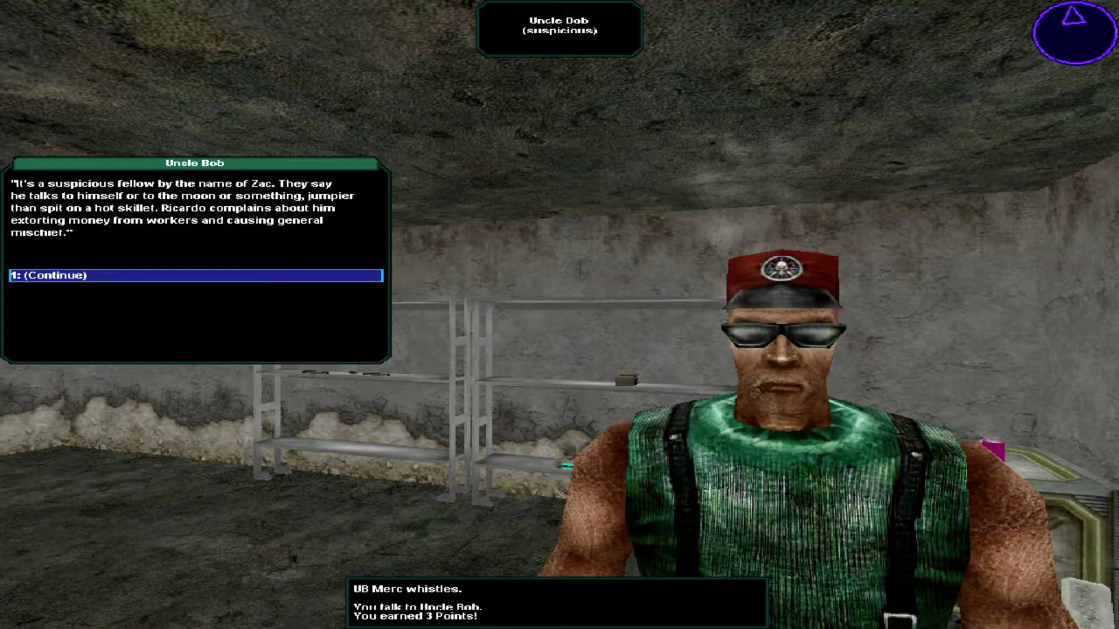
Ask 'What do you mean exactly?' and hear Uncle Bob's order to kill Zac.
{"action": "key", "text": "1"}
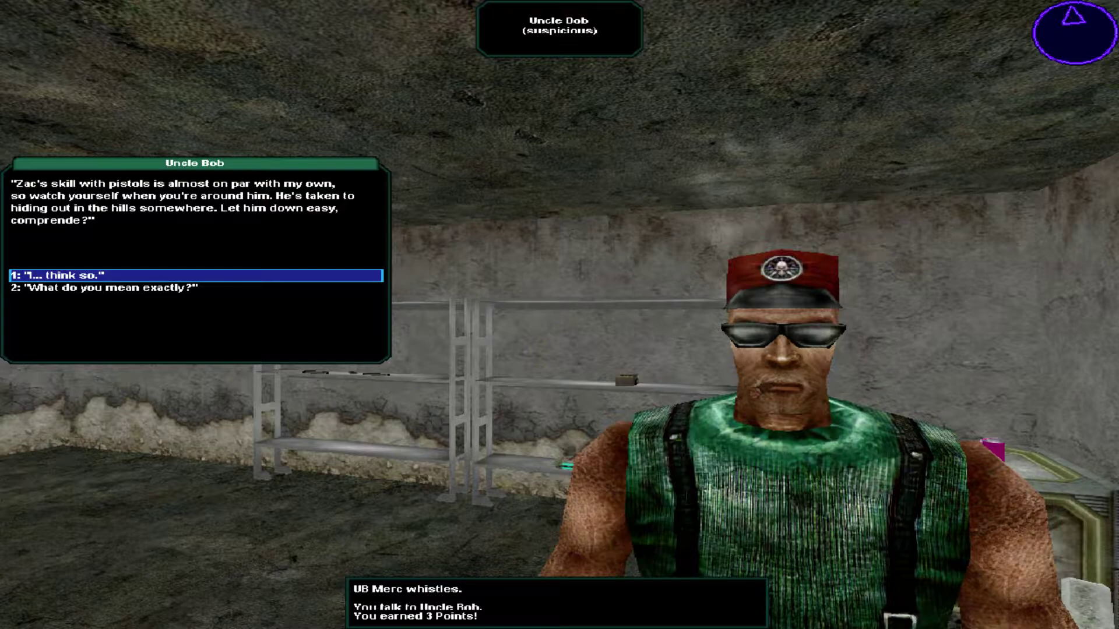
{"action": "key", "text": "Down"}
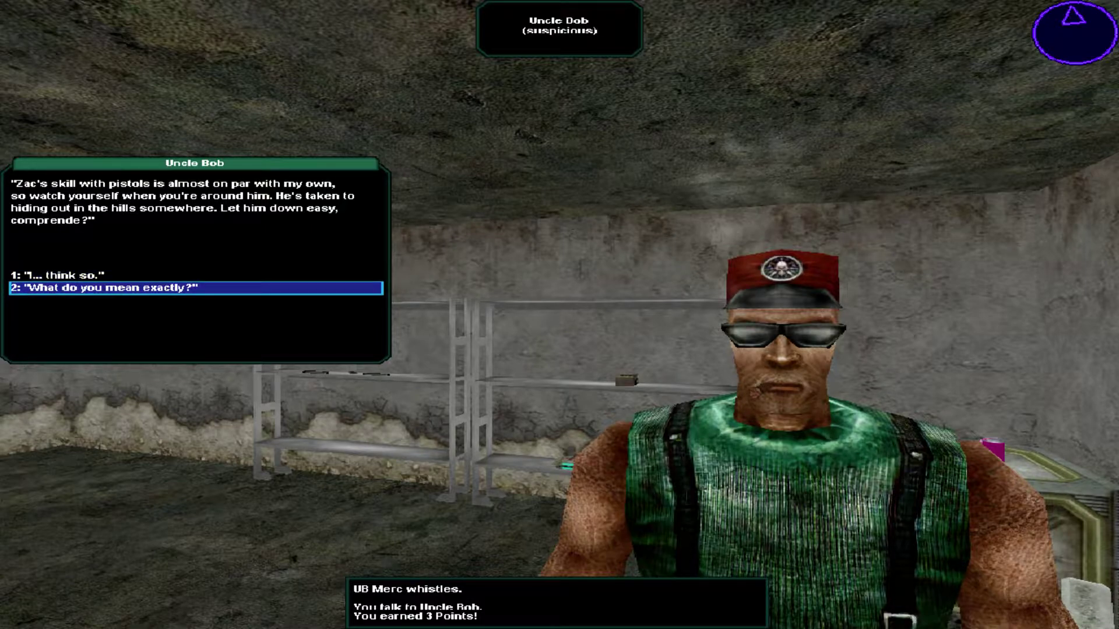
{"action": "key", "text": "Return"}
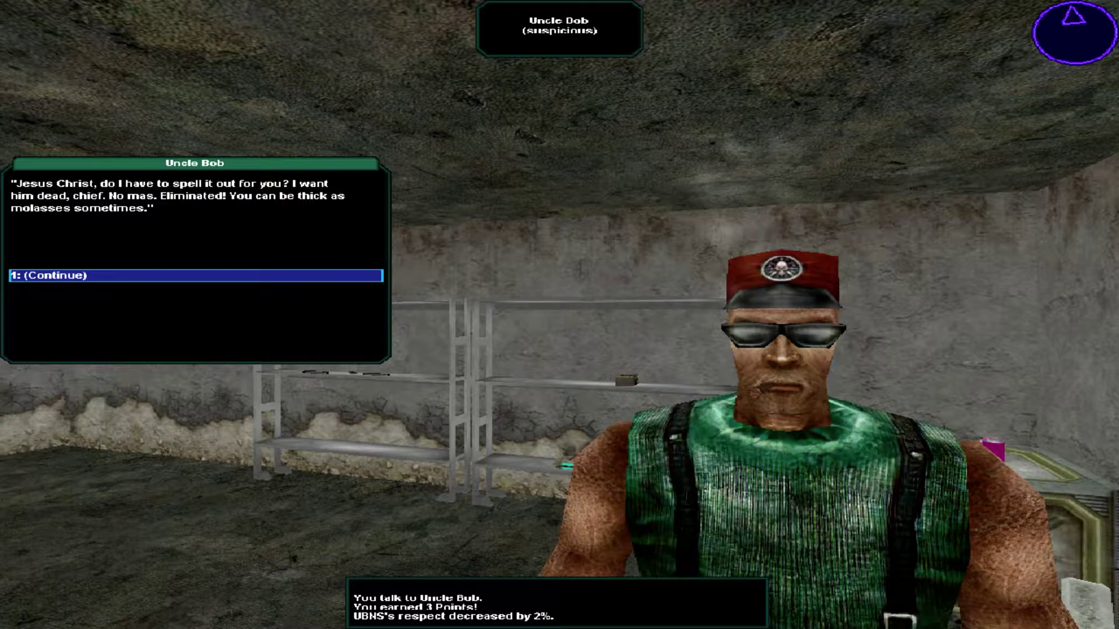
{"action": "key", "text": "1"}
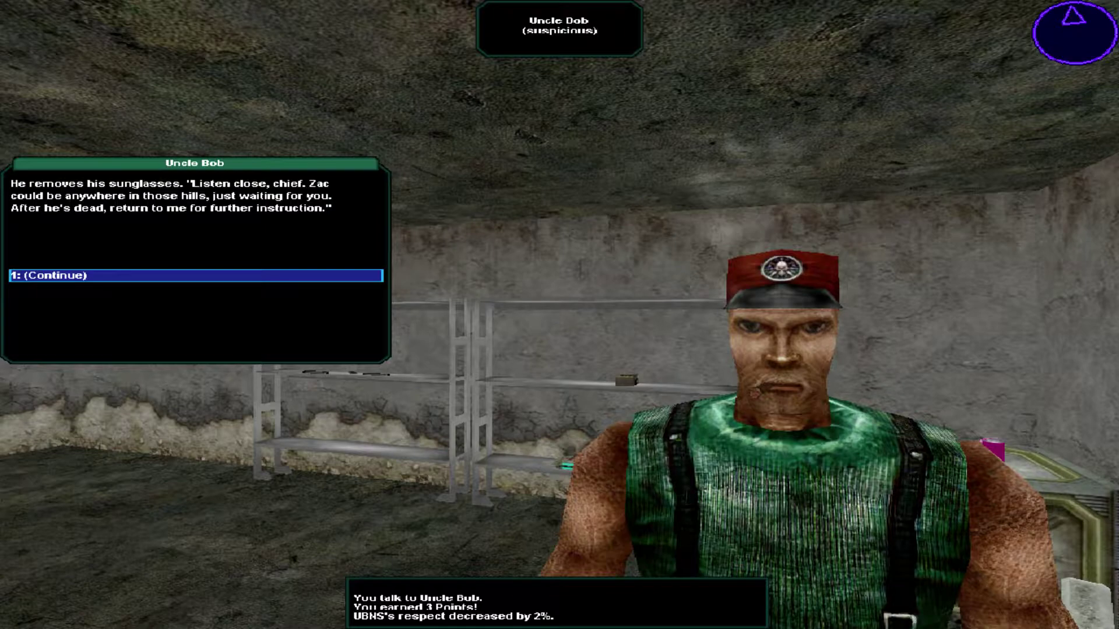
{"action": "key", "text": "1"}
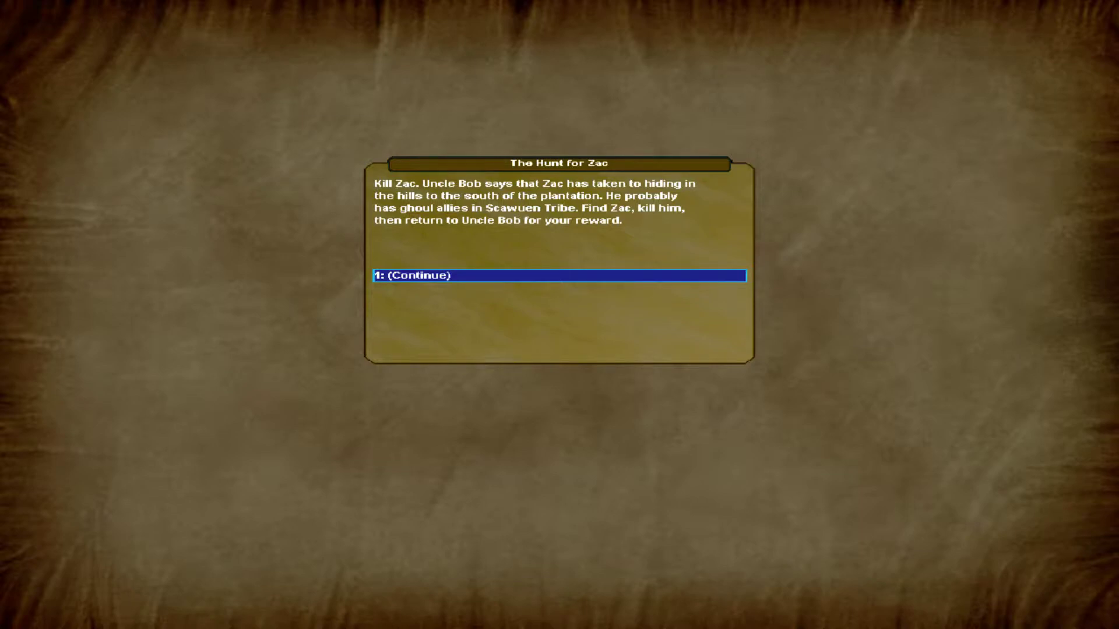
Dismiss The Hunt for Zac notice and look around the office shelves and table.
{"action": "key", "text": "1"}
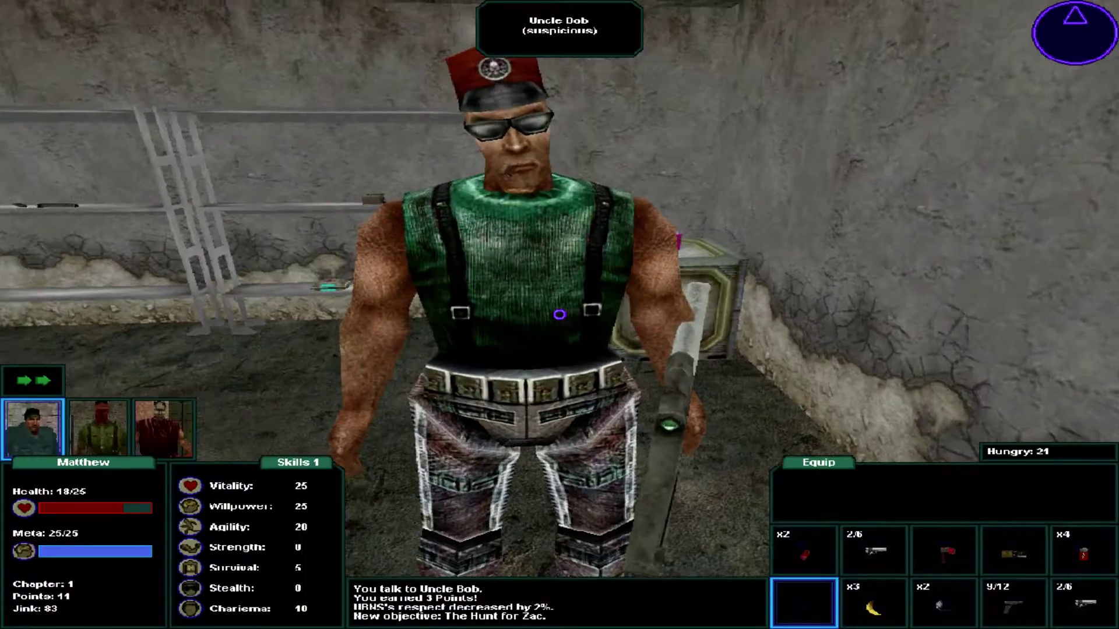
{"action": "key", "text": "w"}
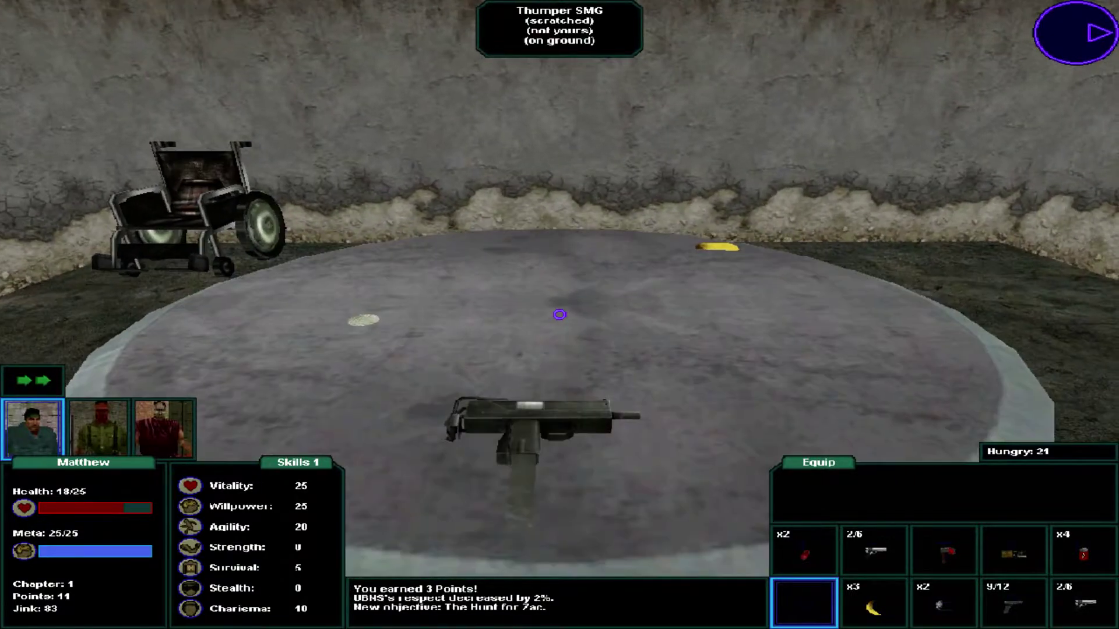
{"action": "key", "text": "w"}
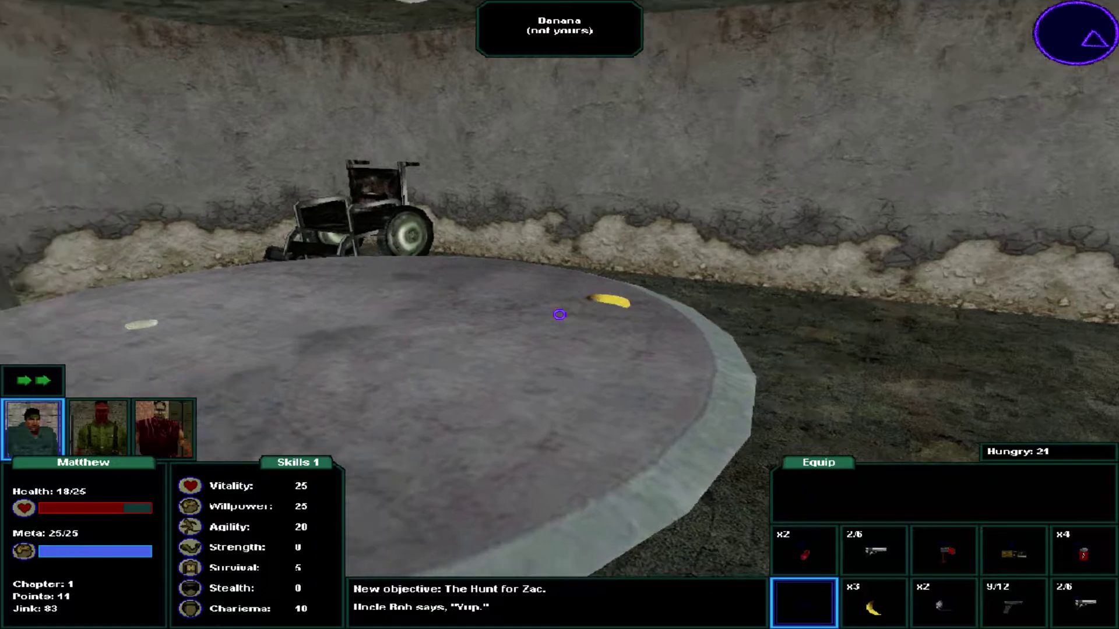
{"action": "key", "text": "a"}
{"action": "key", "text": "Left"}
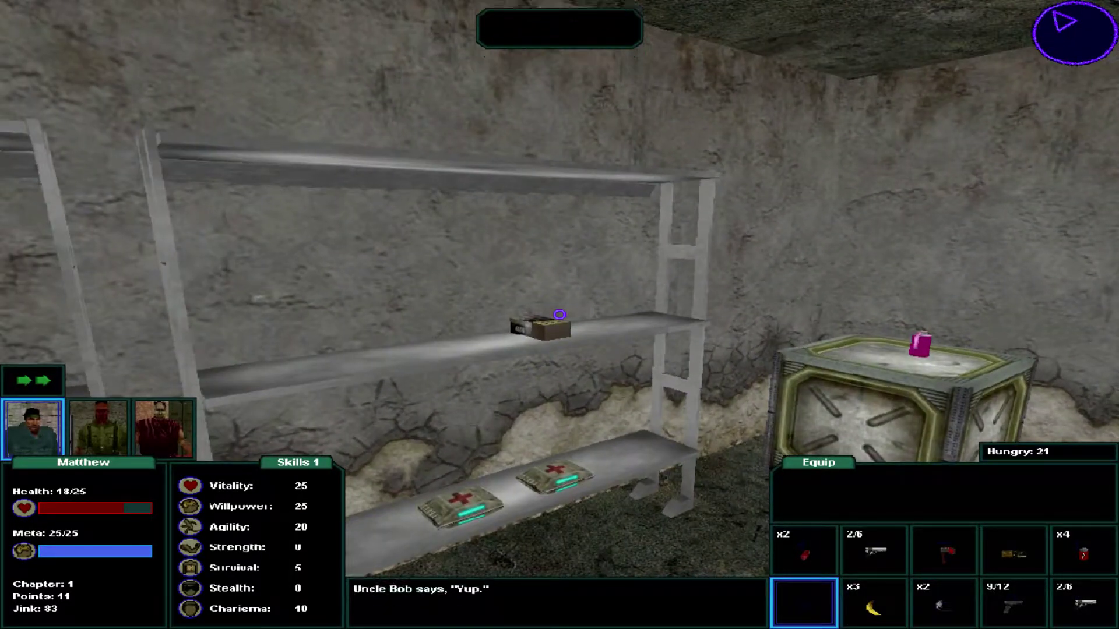
{"action": "key", "text": "w"}
{"action": "key", "text": "Left"}
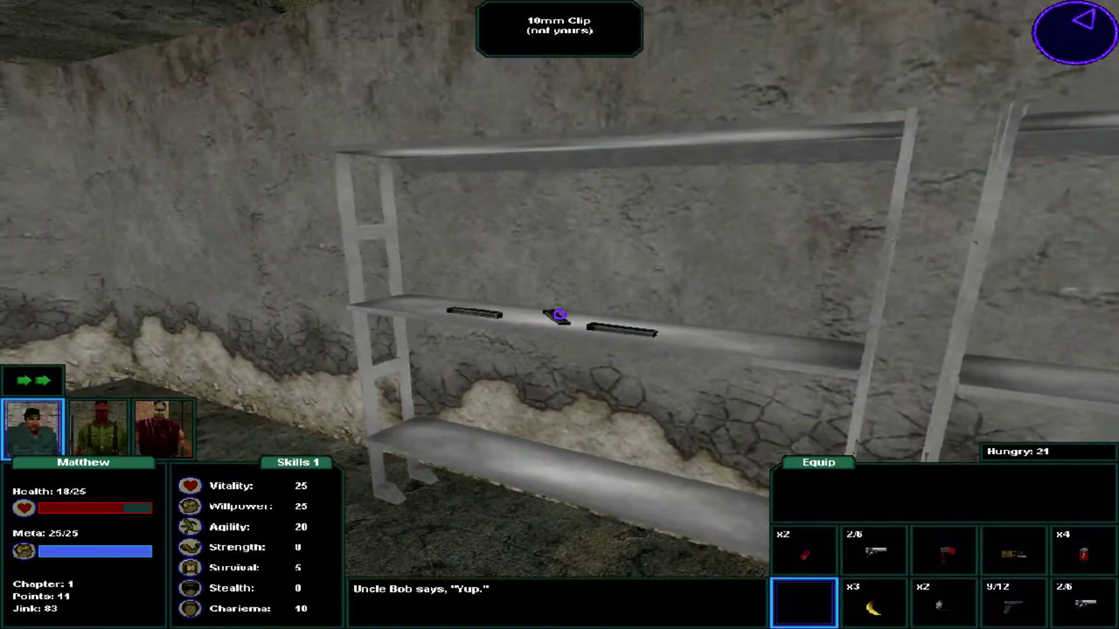
{"action": "key", "text": "Left"}
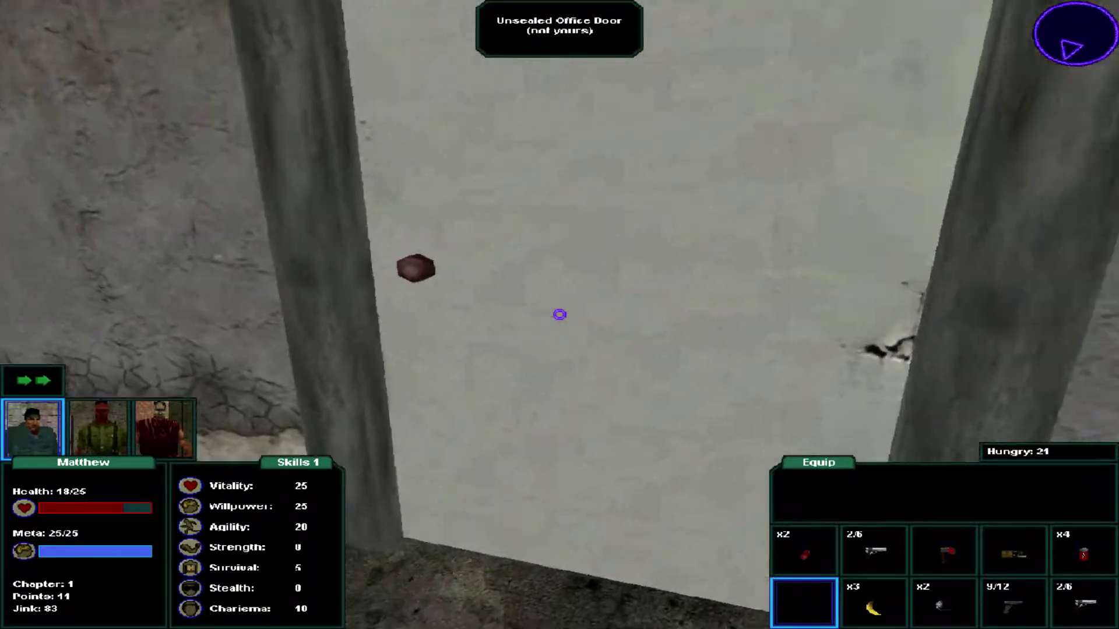
Step back out onto the rooftop and cycle items to the Dried Meat eat prompt.
{"action": "left_click", "coordinate": [560, 315]}
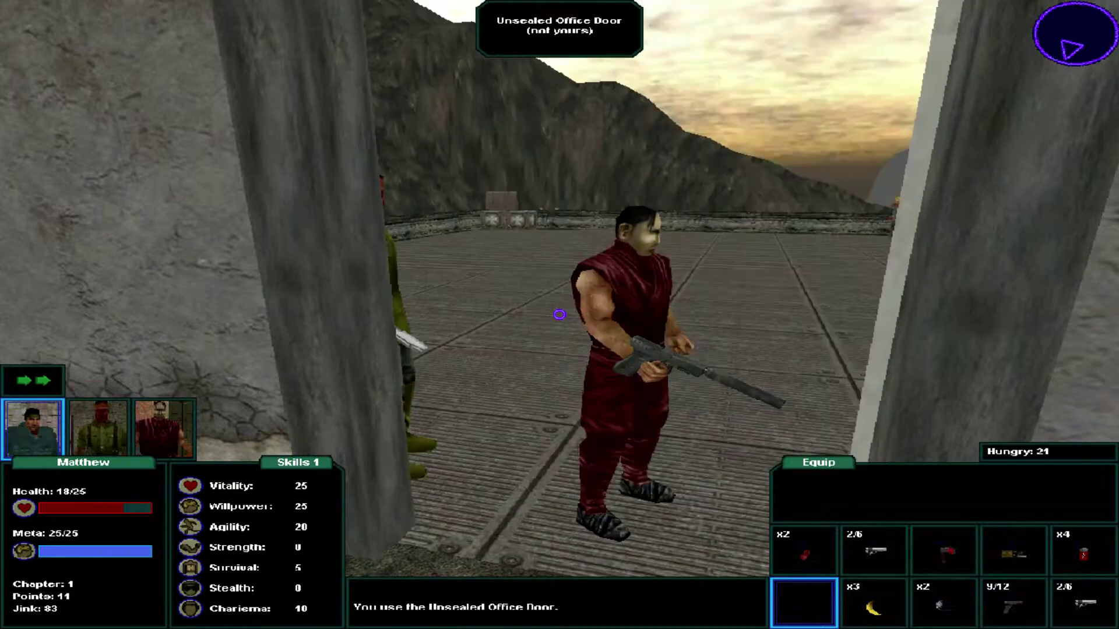
{"action": "key", "text": "Left"}
{"action": "key", "text": "Left"}
{"action": "scroll", "coordinate": [560, 315], "scroll_direction": "down", "scroll_amount": 3}
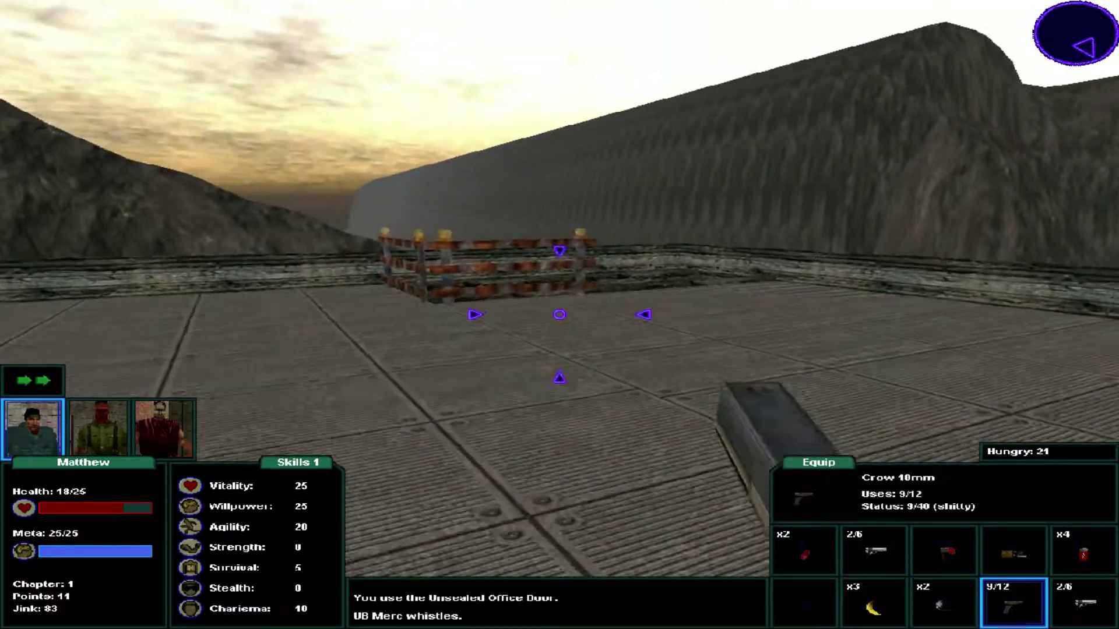
{"action": "key", "text": "Left"}
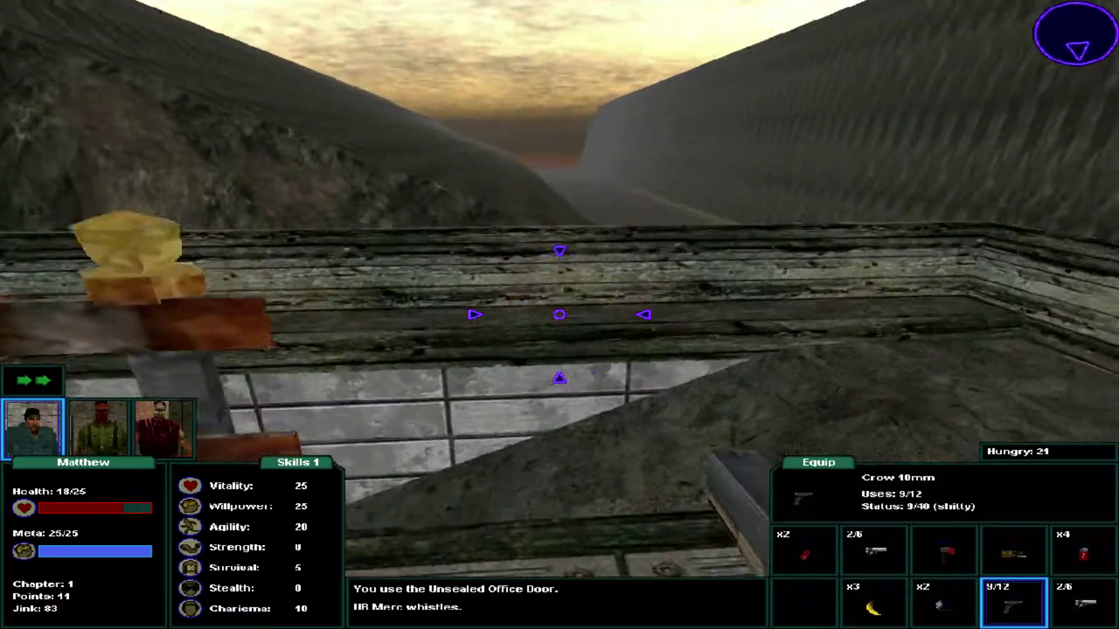
{"action": "scroll", "coordinate": [560, 315], "scroll_direction": "down", "scroll_amount": 1}
{"action": "scroll", "coordinate": [560, 315], "scroll_direction": "down", "scroll_amount": 1}
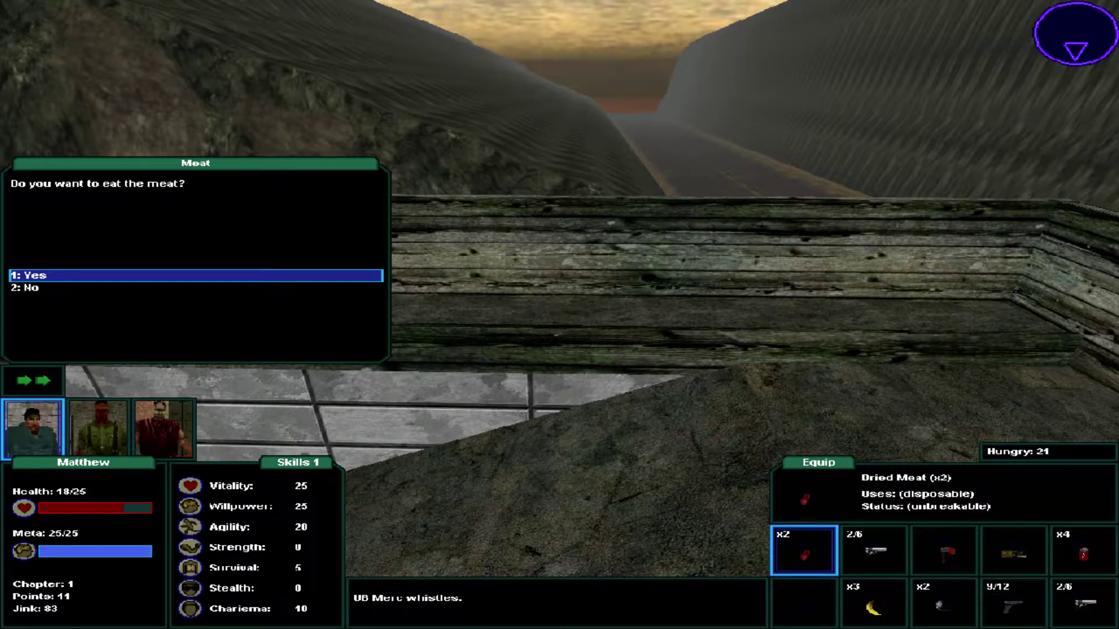
Eat the Dried Meat for 4 Health and re-equip the Crow 10mm pistol.
{"action": "key", "text": "1"}
{"action": "key", "text": "Left"}
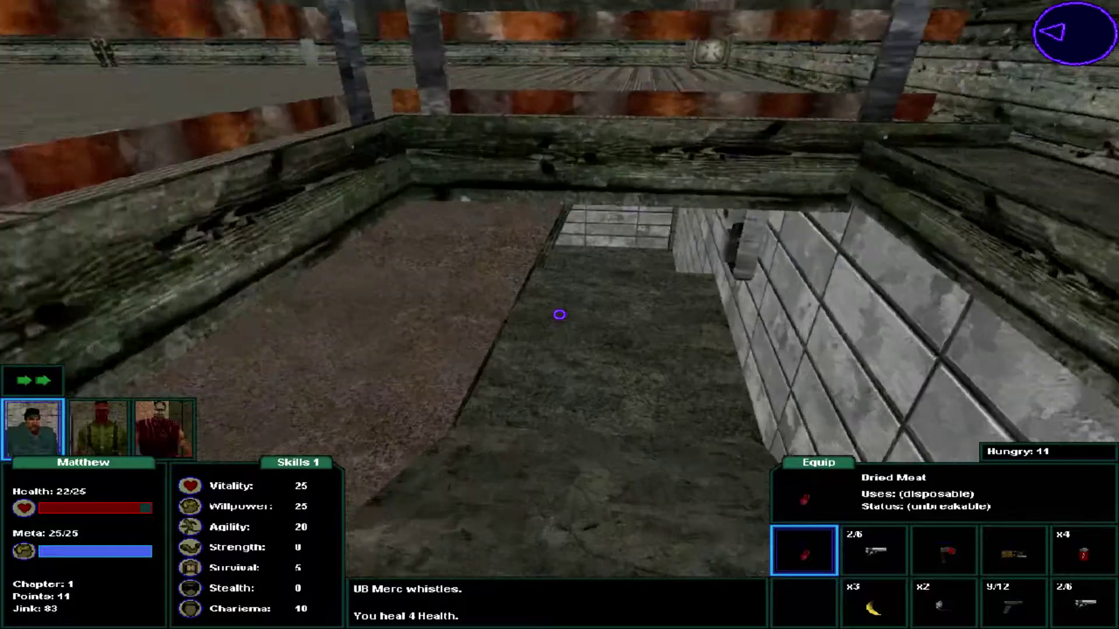
{"action": "key", "text": "Left"}
{"action": "scroll", "coordinate": [560, 315], "scroll_direction": "down", "scroll_amount": 1}
{"action": "scroll", "coordinate": [560, 315], "scroll_direction": "down", "scroll_amount": 1}
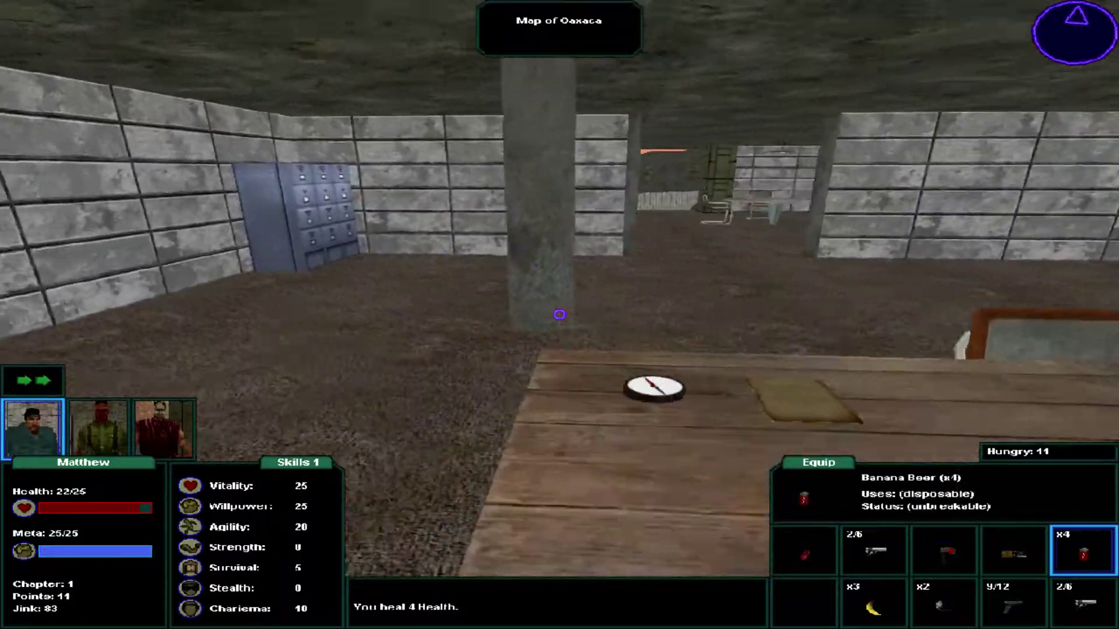
{"action": "scroll", "coordinate": [560, 315], "scroll_direction": "up", "scroll_amount": 1}
{"action": "key", "text": "Left"}
{"action": "key", "text": "Left"}
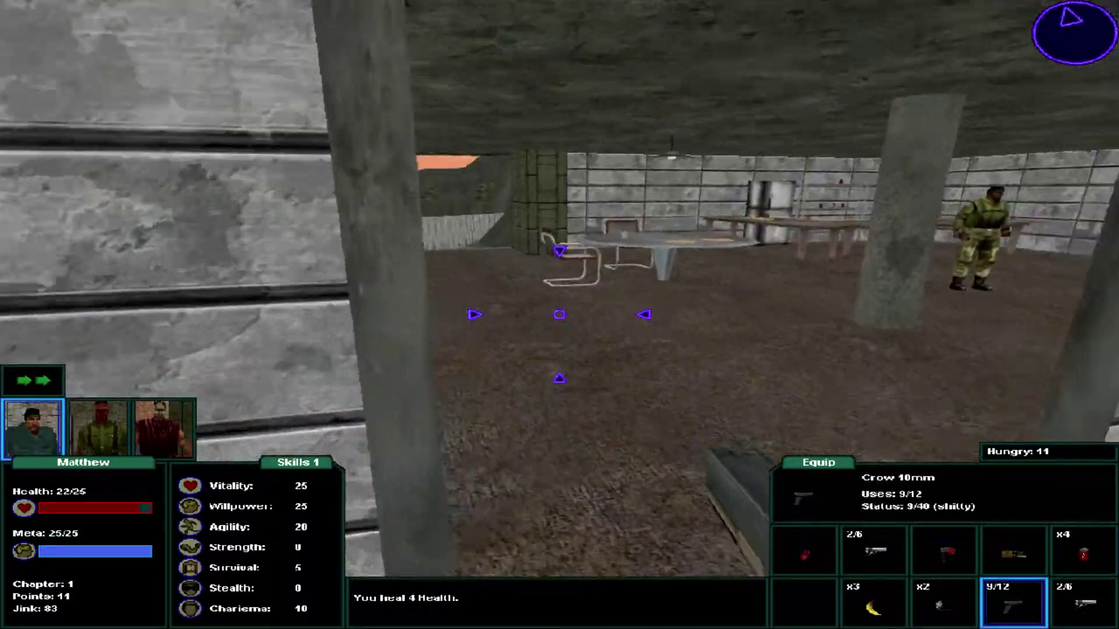
Play the player piano despite Carmen's warning, then turn toward the doorway.
{"action": "key", "text": "Up"}
{"action": "key", "text": "Up"}
{"action": "key", "text": "Left"}
{"action": "key", "text": "Up"}
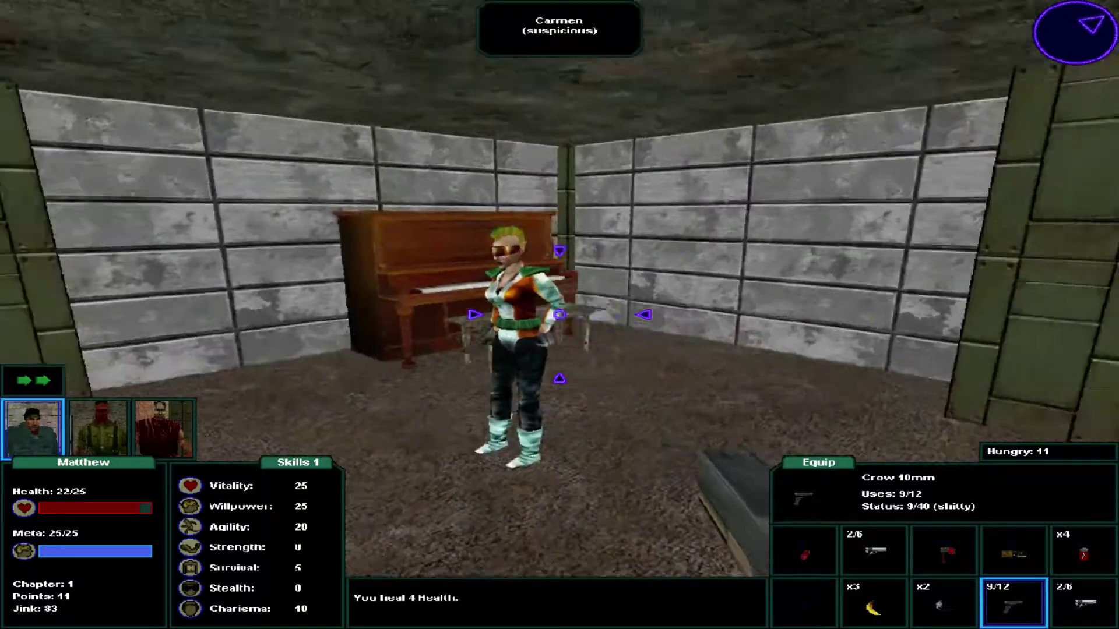
{"action": "key", "text": "Up"}
{"action": "key", "text": "Up"}
{"action": "key", "text": "Return"}
{"action": "key", "text": "Right"}
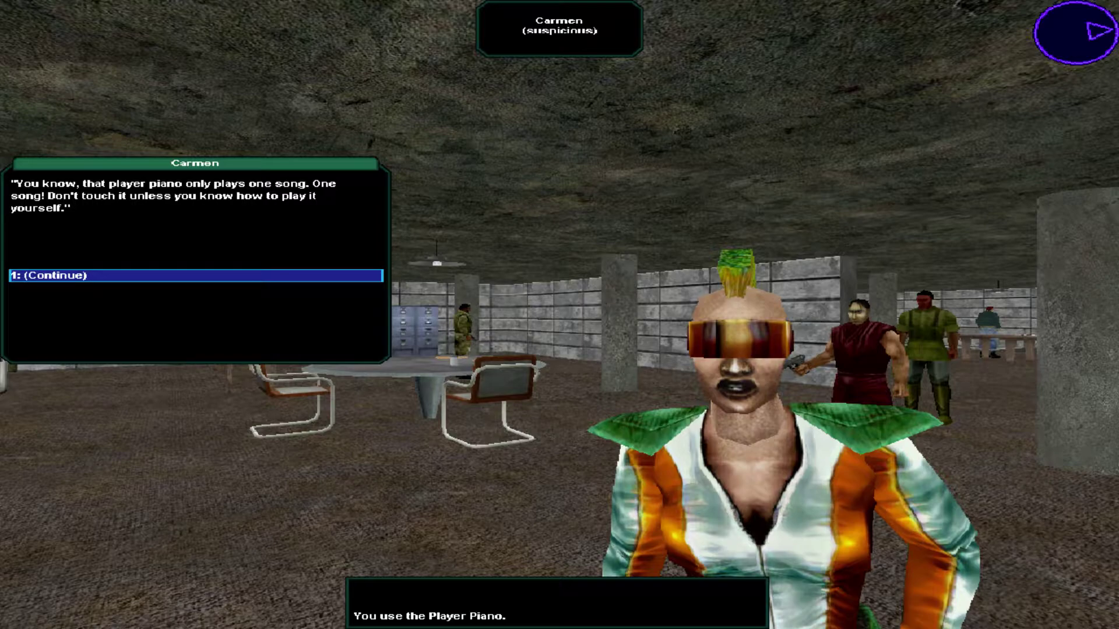
{"action": "key", "text": "Return"}
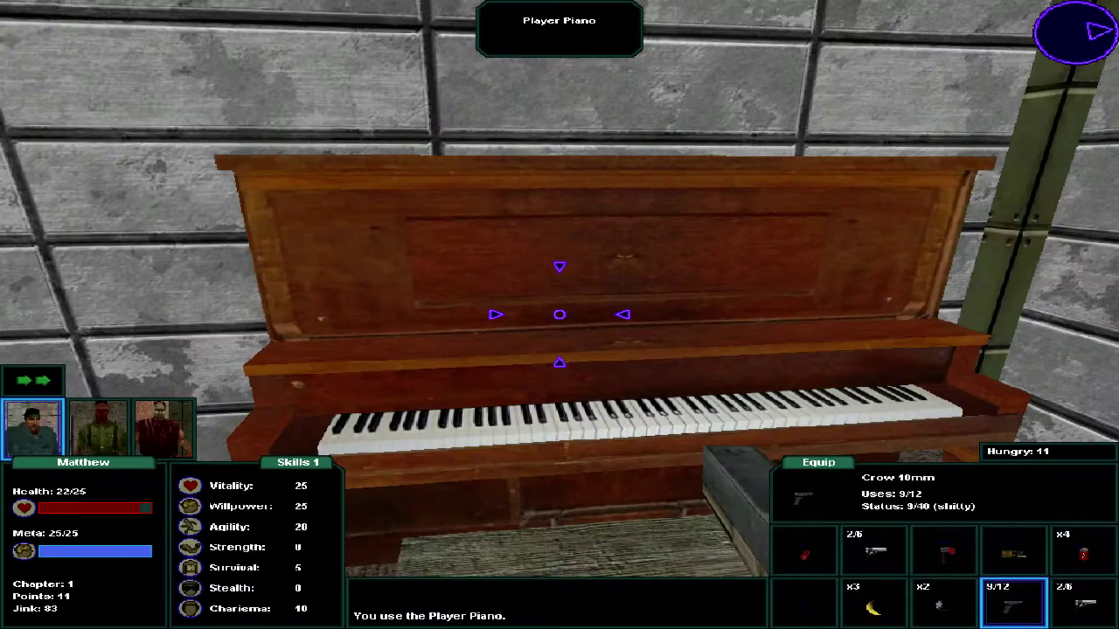
{"action": "key", "text": "Right"}
{"action": "key", "text": "Right"}
{"action": "key", "text": "Right"}
Walk out through the gate to Uncle Bob's billboard and turn down the road.
{"action": "key", "text": "Up"}
{"action": "key", "text": "Up"}
{"action": "key", "text": "Up"}
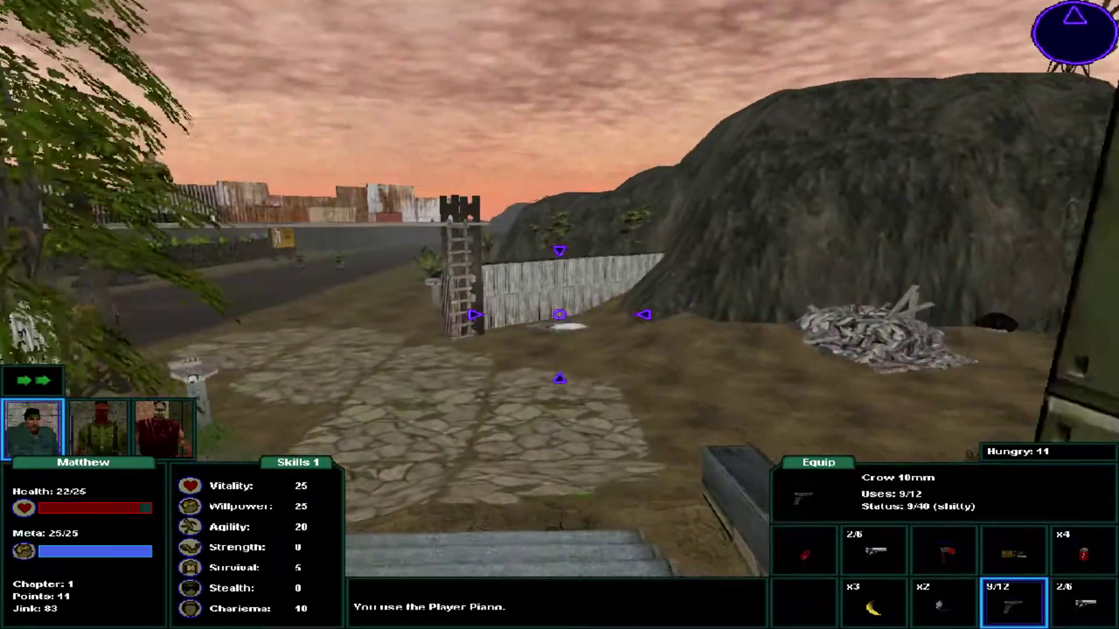
{"action": "key", "text": "Left"}
{"action": "key", "text": "Left"}
{"action": "key", "text": "Up"}
{"action": "key", "text": "Up"}
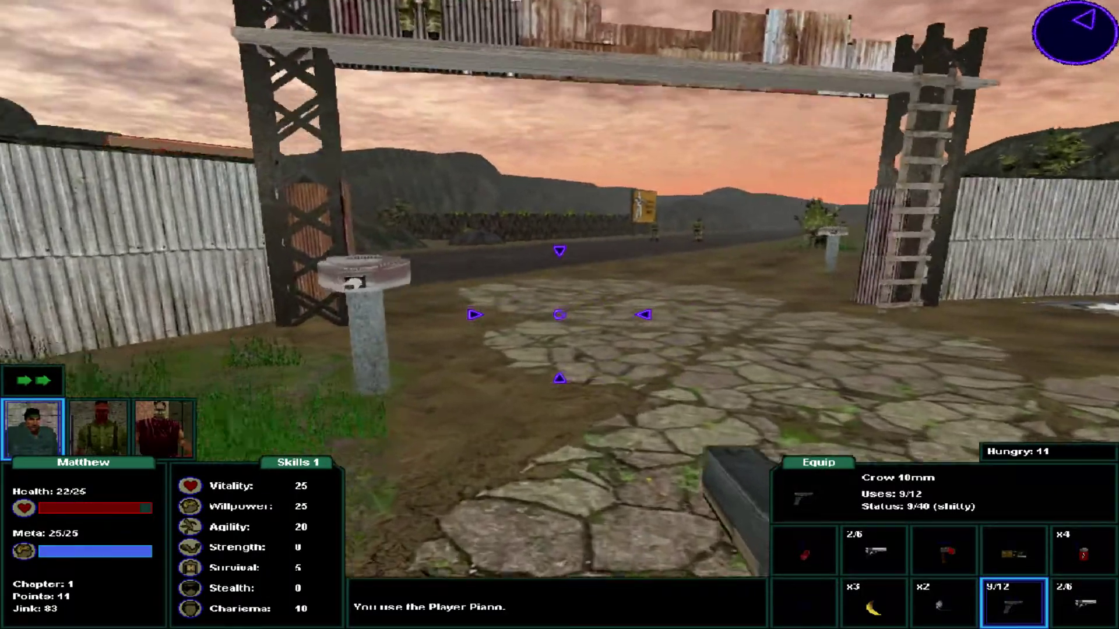
{"action": "key", "text": "Up"}
{"action": "key", "text": "Left"}
{"action": "key", "text": "Left"}
{"action": "key", "text": "Left"}
{"action": "key", "text": "Left"}
{"action": "key", "text": "Up"}
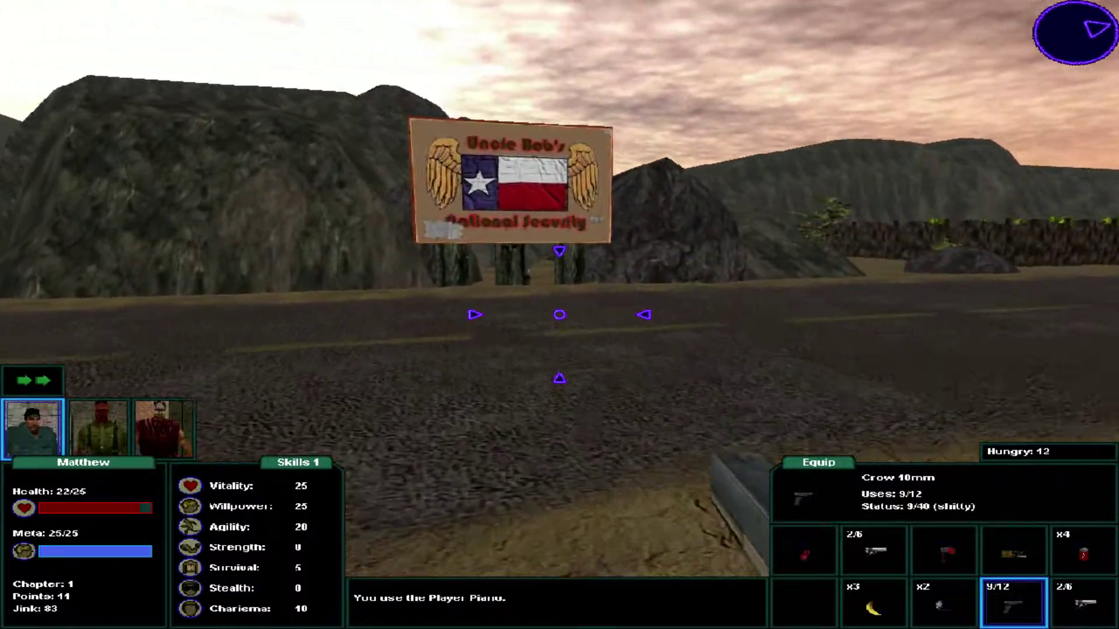
{"action": "key", "text": "Up"}
{"action": "key", "text": "Up"}
{"action": "key", "text": "Up"}
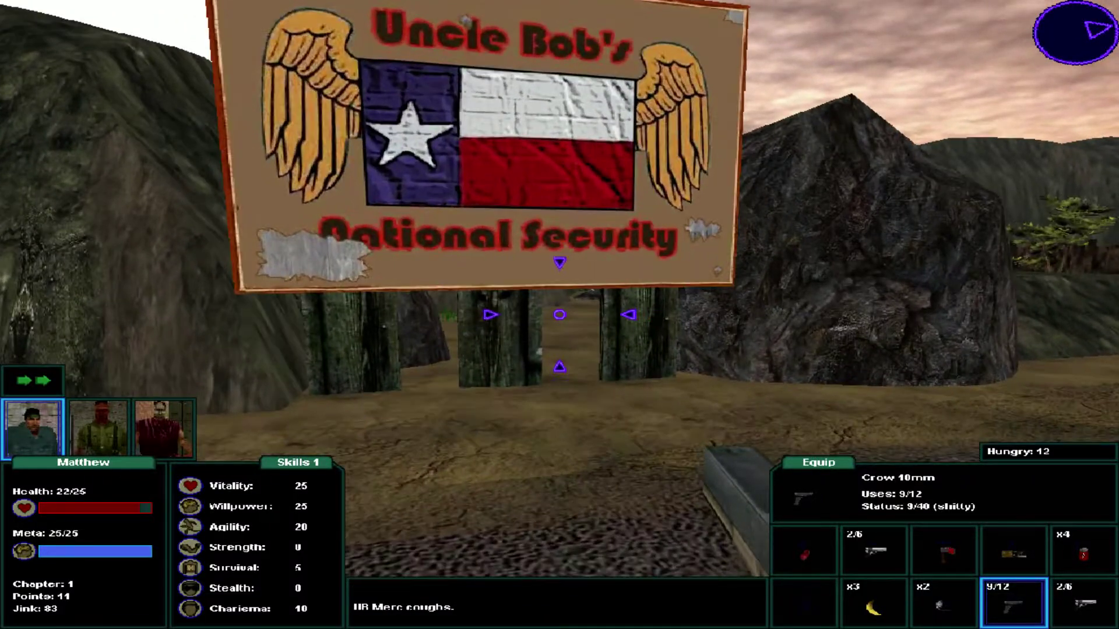
{"action": "key", "text": "Left"}
{"action": "key", "text": "Left"}
{"action": "key", "text": "Left"}
{"action": "key", "text": "Left"}
{"action": "key", "text": "Left"}
Walk past the trailer and tree along the rocky path.
{"action": "key", "text": "Right"}
{"action": "key", "text": "Right"}
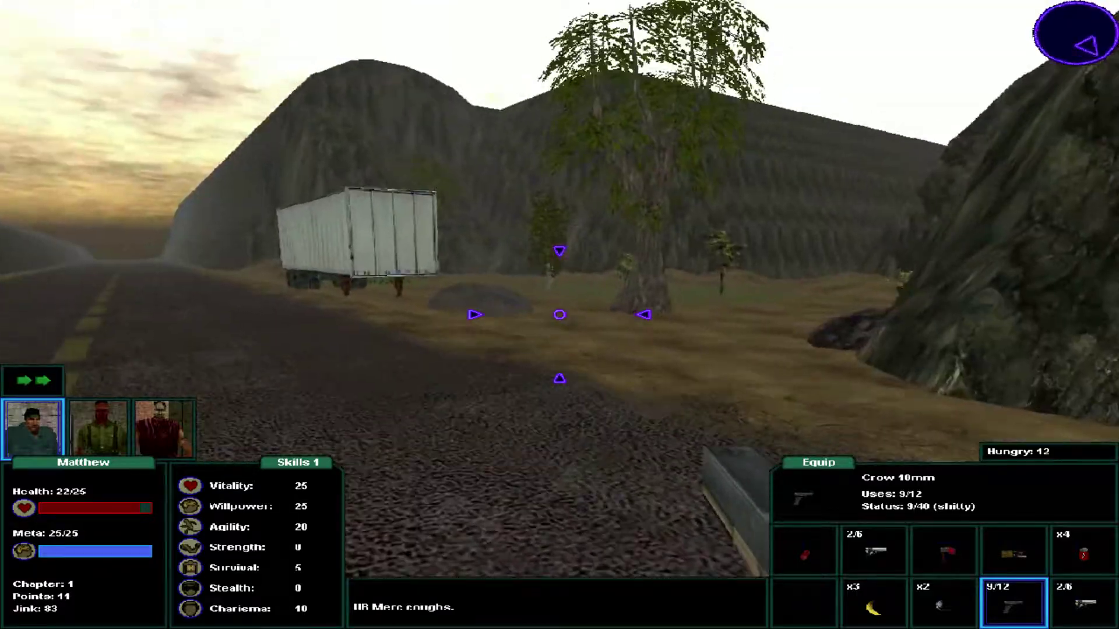
{"action": "key", "text": "Up"}
{"action": "key", "text": "Up"}
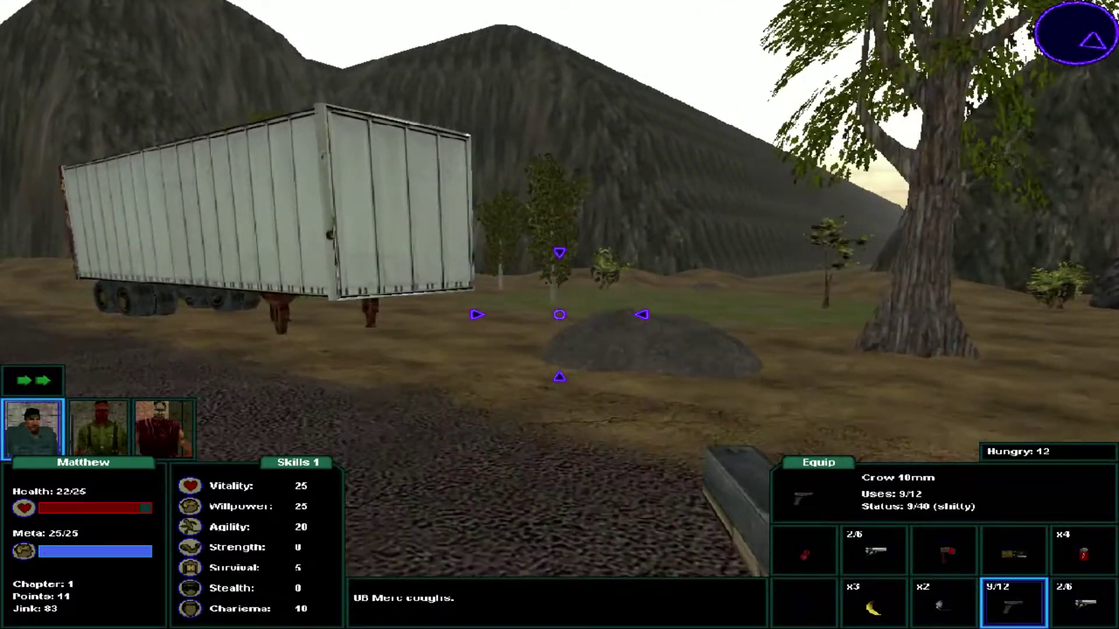
{"action": "key", "text": "Right"}
{"action": "key", "text": "Right"}
{"action": "key", "text": "Right"}
{"action": "key", "text": "Up"}
{"action": "key", "text": "Up"}
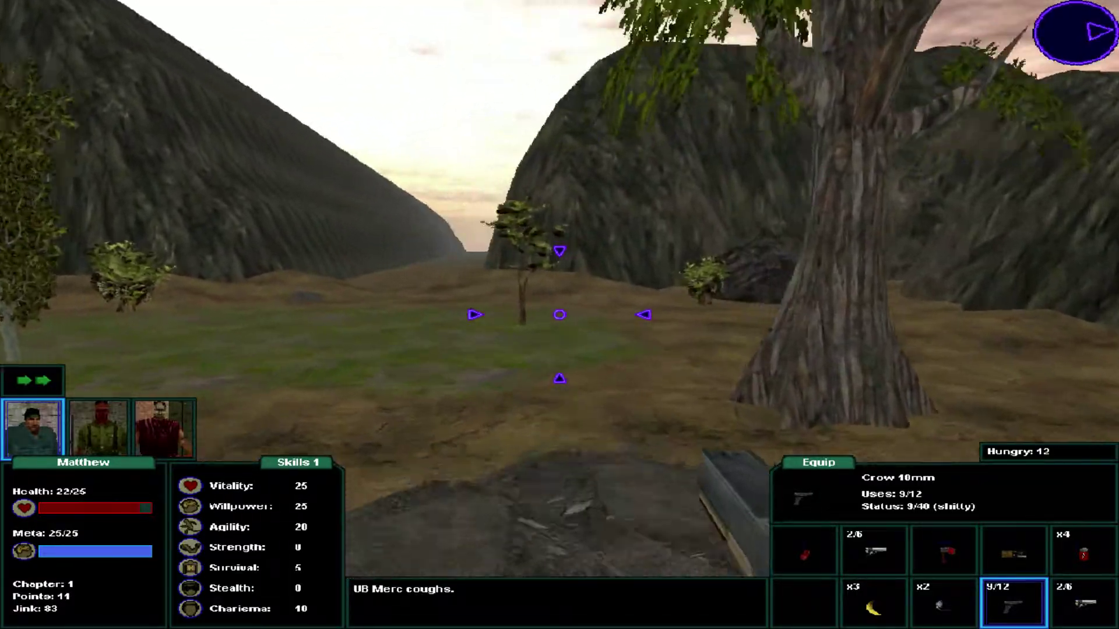
{"action": "key", "text": "Left"}
{"action": "key", "text": "Left"}
{"action": "key", "text": "Left"}
{"action": "key", "text": "Left"}
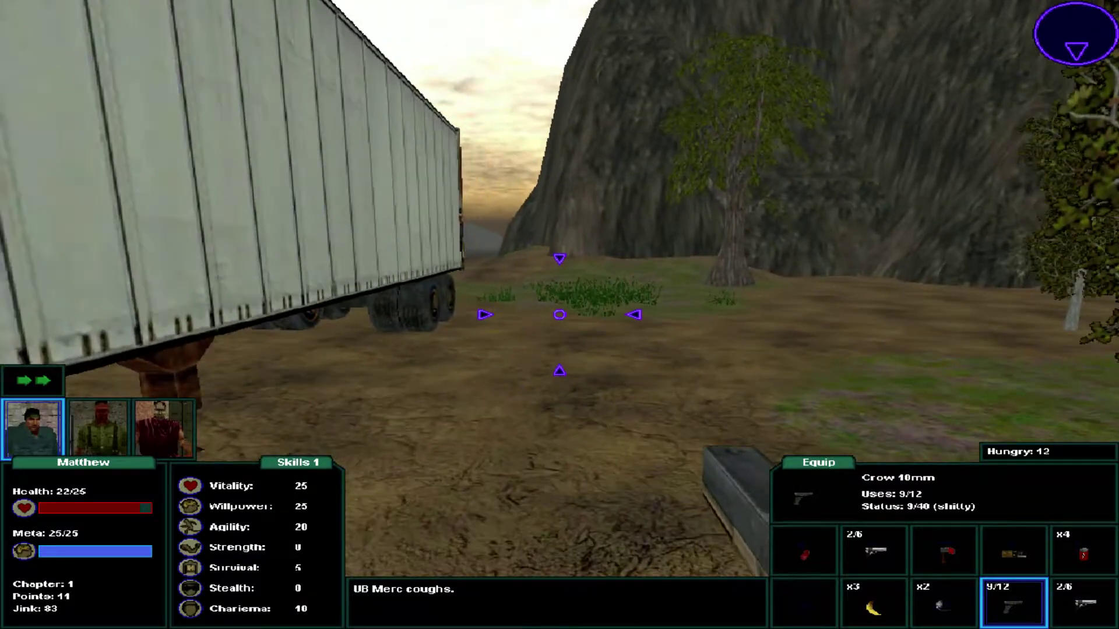
{"action": "key", "text": "Right"}
{"action": "key", "text": "Right"}
{"action": "key", "text": "Up"}
{"action": "key", "text": "Up"}
{"action": "key", "text": "Up"}
{"action": "key", "text": "Up"}
{"action": "key", "text": "Up"}
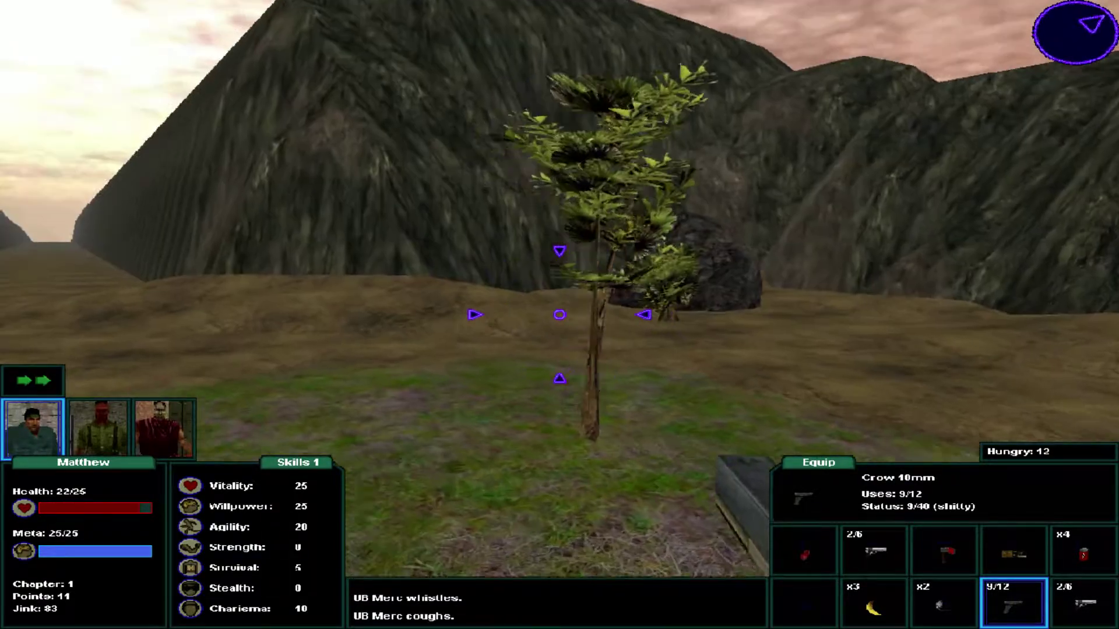
{"action": "key", "text": "Up"}
{"action": "key", "text": "Up"}
{"action": "key", "text": "Right"}
{"action": "key", "text": "Up"}
{"action": "key", "text": "Up"}
{"action": "key", "text": "Up"}
{"action": "key", "text": "Up"}
{"action": "key", "text": "Up"}
{"action": "key", "text": "Up"}
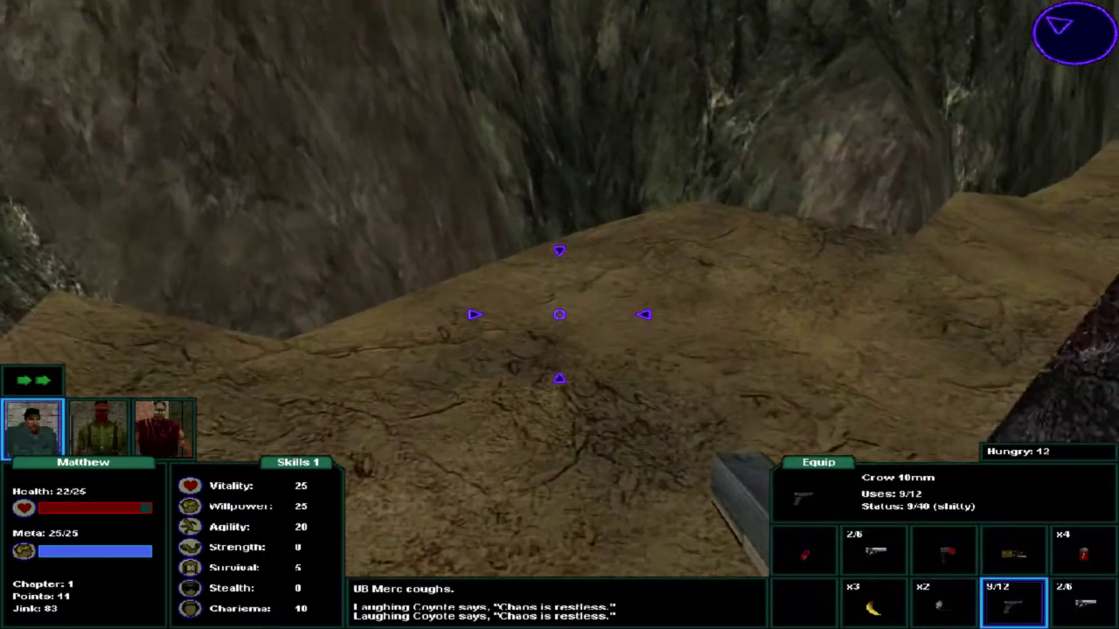
Cross the yard past the trailer and follow the road to Freeway 175.
{"action": "key", "text": "Up"}
{"action": "key", "text": "Up"}
{"action": "key", "text": "Up"}
{"action": "key", "text": "Up"}
{"action": "key", "text": "Up"}
{"action": "key", "text": "Up"}
{"action": "key", "text": "Up"}
{"action": "key", "text": "Up"}
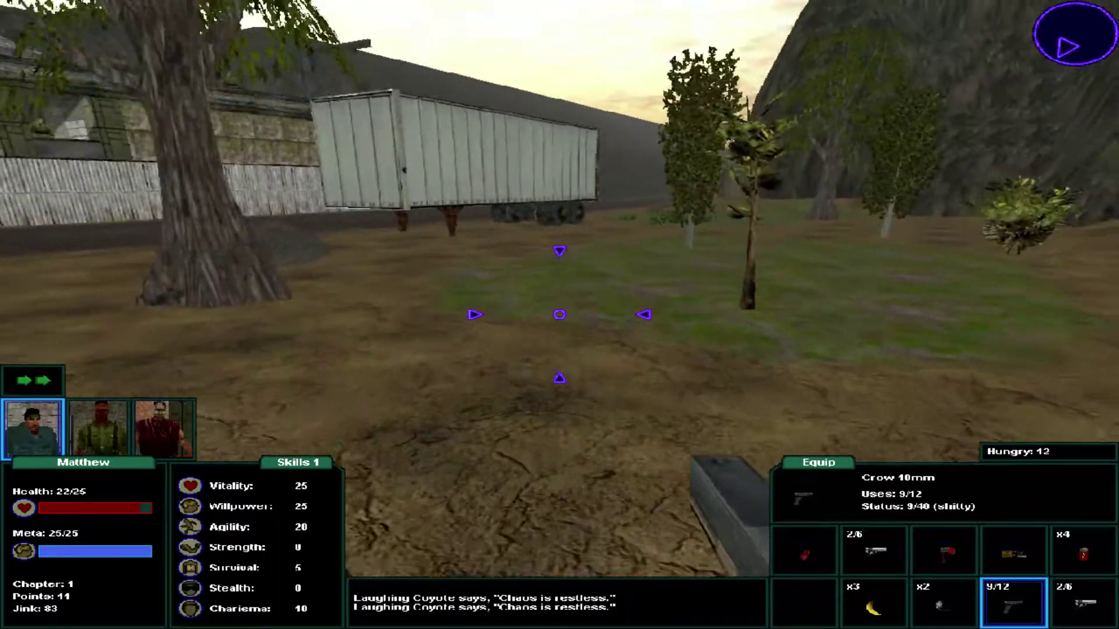
{"action": "key", "text": "Up"}
{"action": "key", "text": "Right"}
{"action": "key", "text": "Right"}
{"action": "key", "text": "Up"}
{"action": "key", "text": "Up"}
{"action": "key", "text": "Up"}
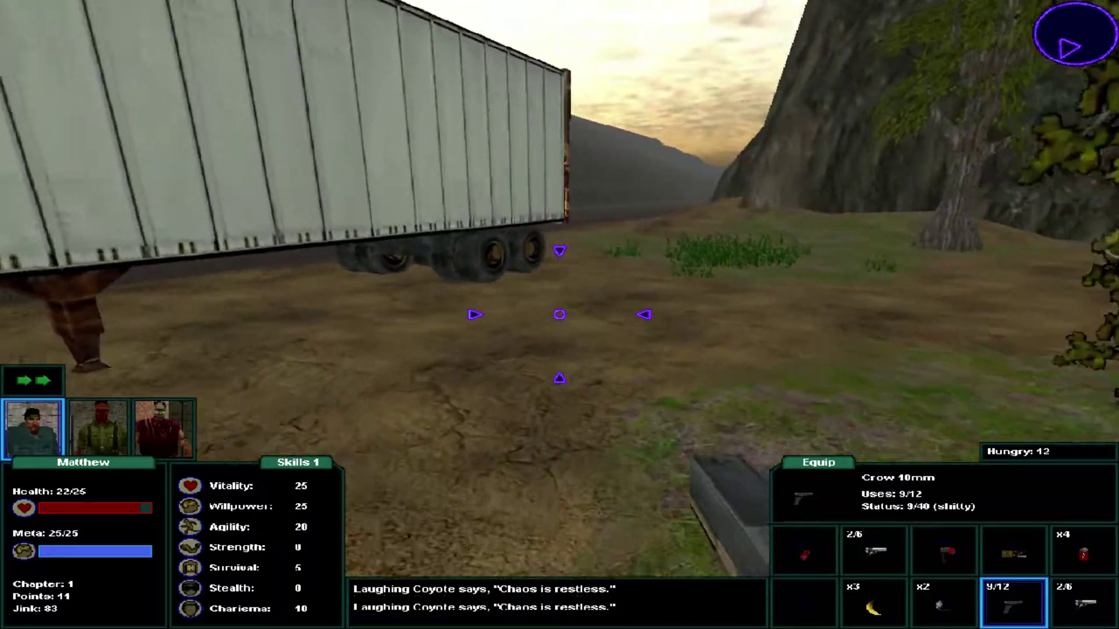
{"action": "key", "text": "Up"}
{"action": "key", "text": "Up"}
{"action": "key", "text": "Up"}
{"action": "key", "text": "Left"}
{"action": "key", "text": "Left"}
{"action": "key", "text": "Left"}
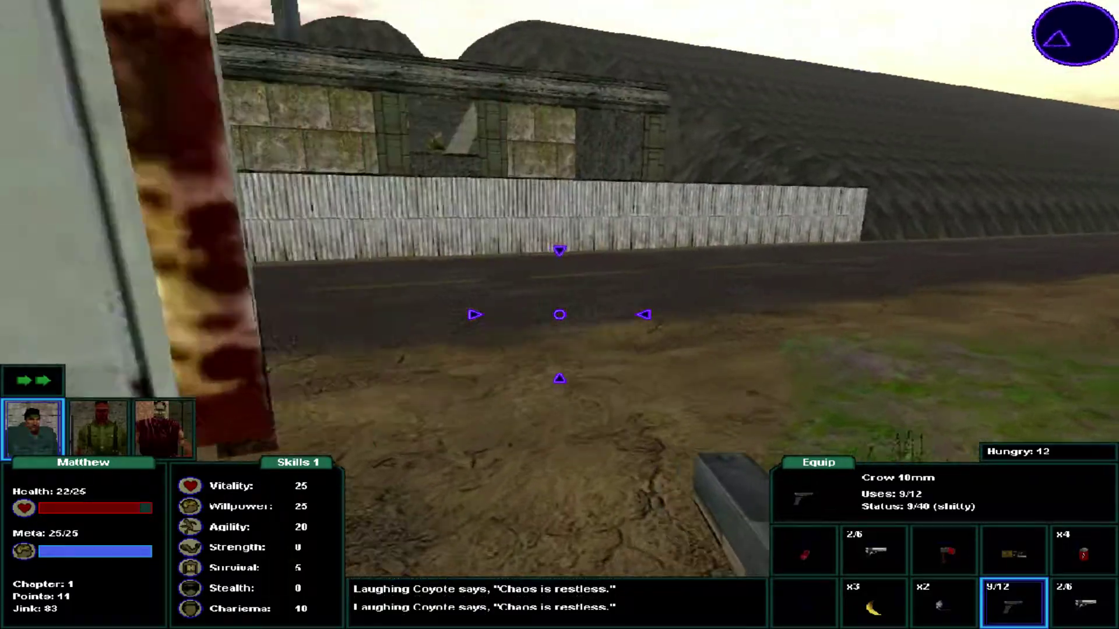
{"action": "key", "text": "Left"}
{"action": "key", "text": "Up"}
{"action": "key", "text": "Left"}
{"action": "key", "text": "Left"}
{"action": "key", "text": "Left"}
{"action": "key", "text": "Left"}
{"action": "key", "text": "Left"}
{"action": "key", "text": "Up"}
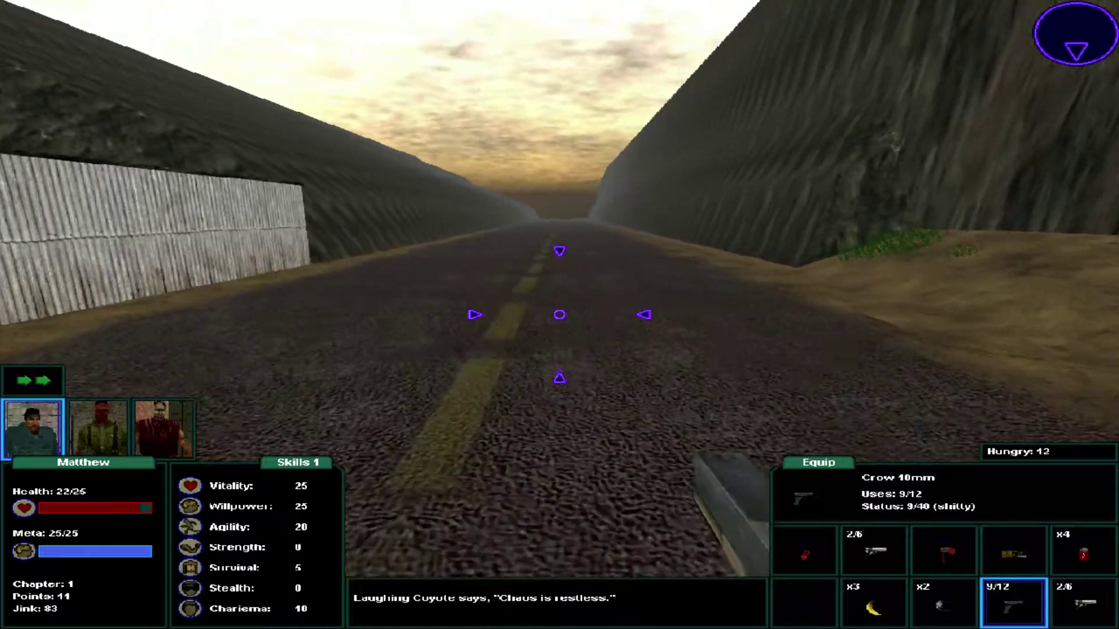
{"action": "key", "text": "Up"}
{"action": "key", "text": "Up"}
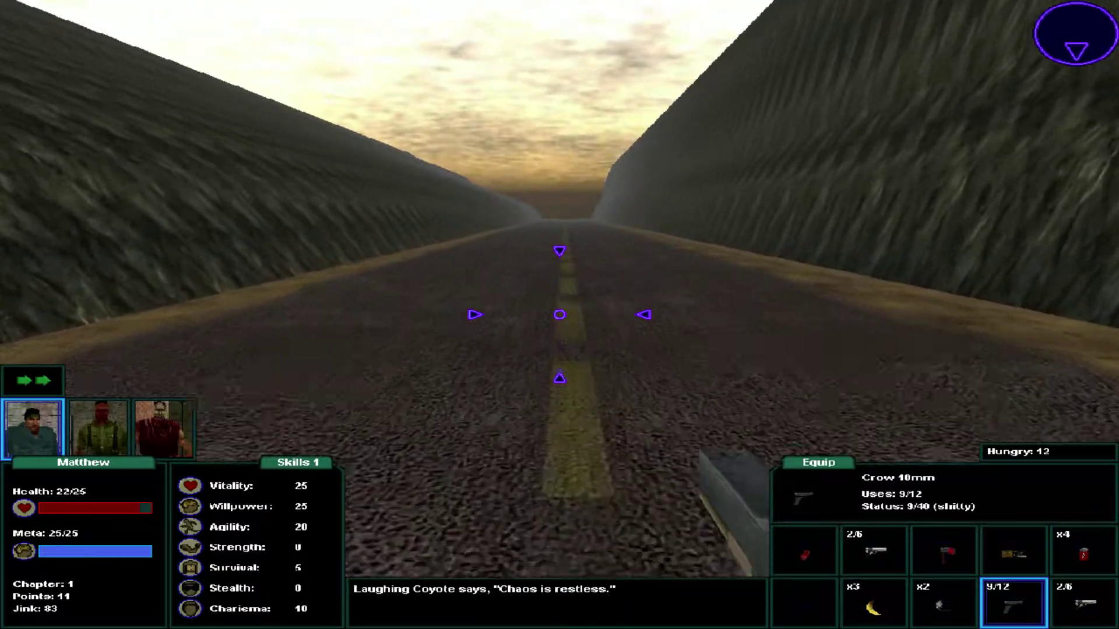
{"action": "key", "text": "Up"}
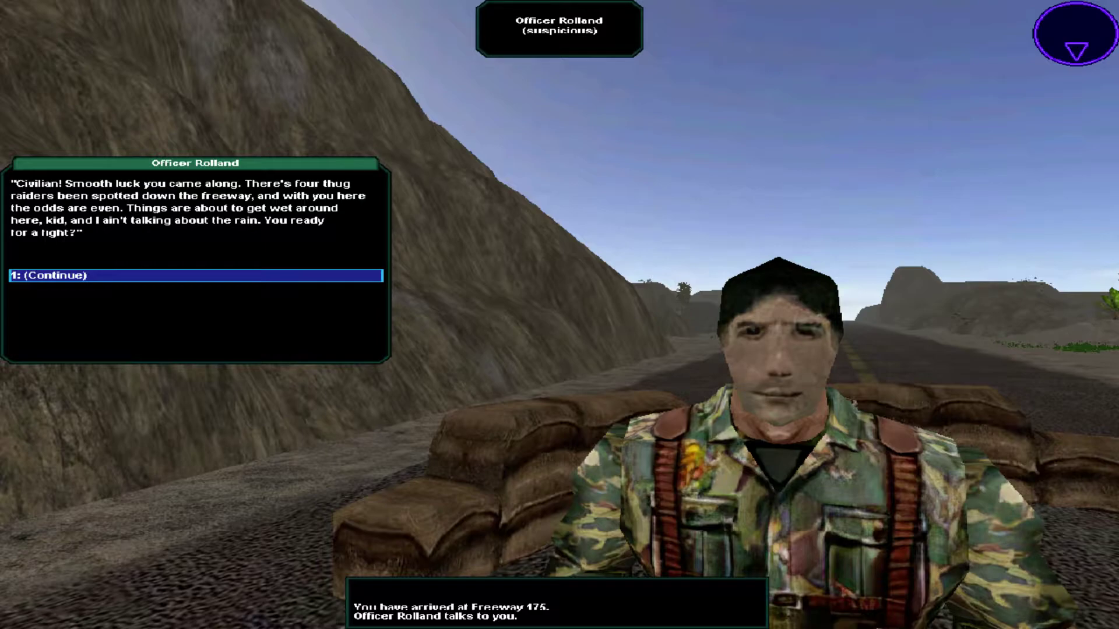
Finish Officer Rolland's and the mercs' briefing, then take cover behind the sandbags aiming at raiders.
{"action": "key", "text": "1"}
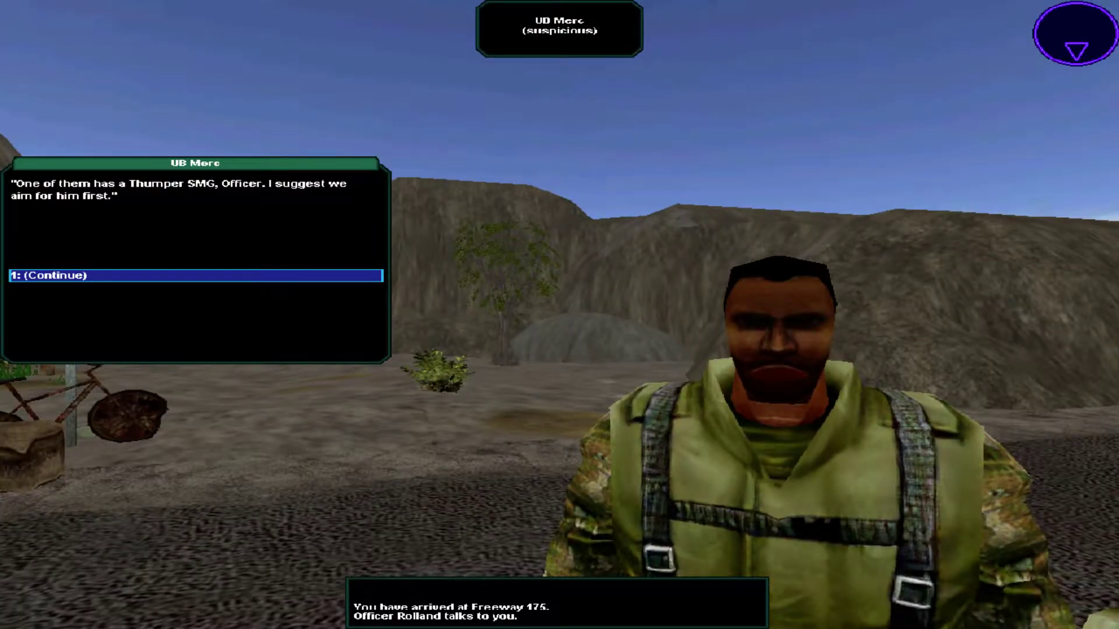
{"action": "key", "text": "1"}
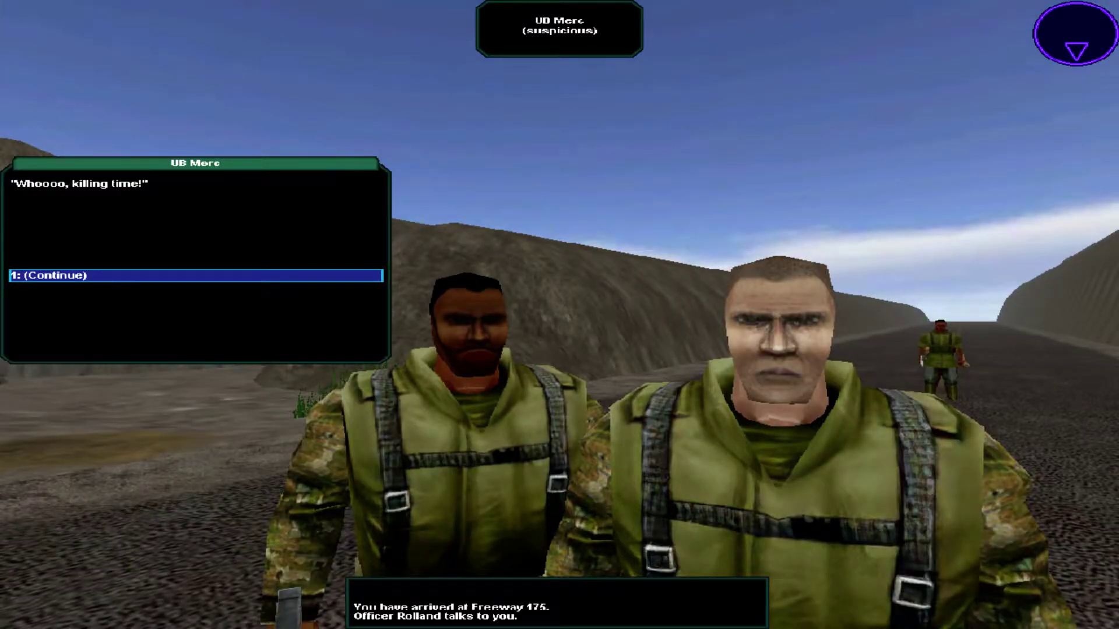
{"action": "key", "text": "1"}
{"action": "key", "text": "Down"}
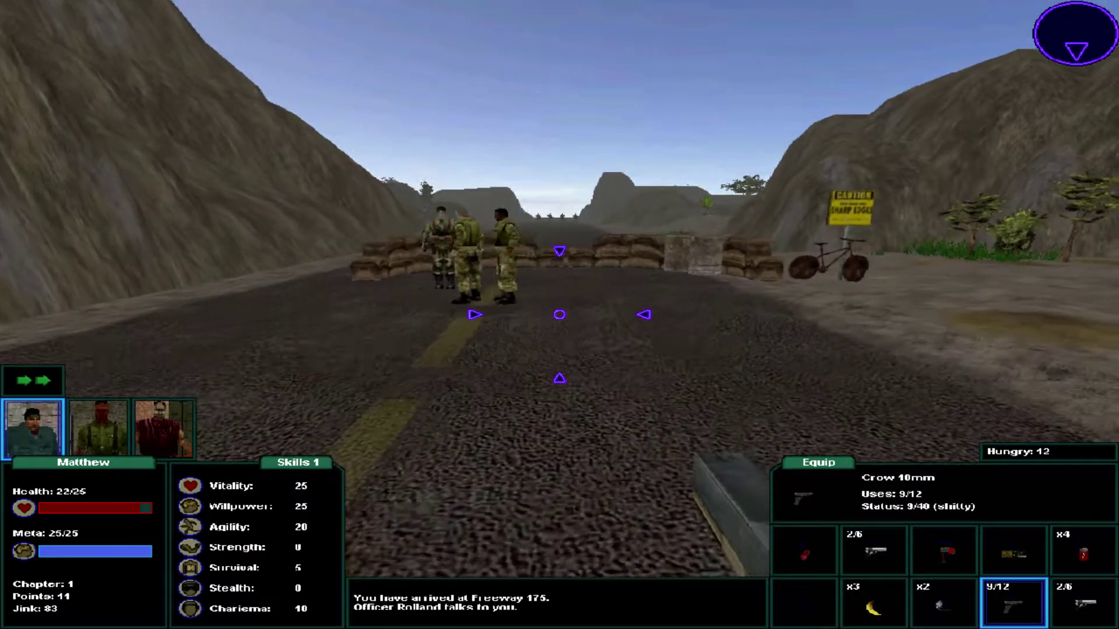
{"action": "key", "text": "Up"}
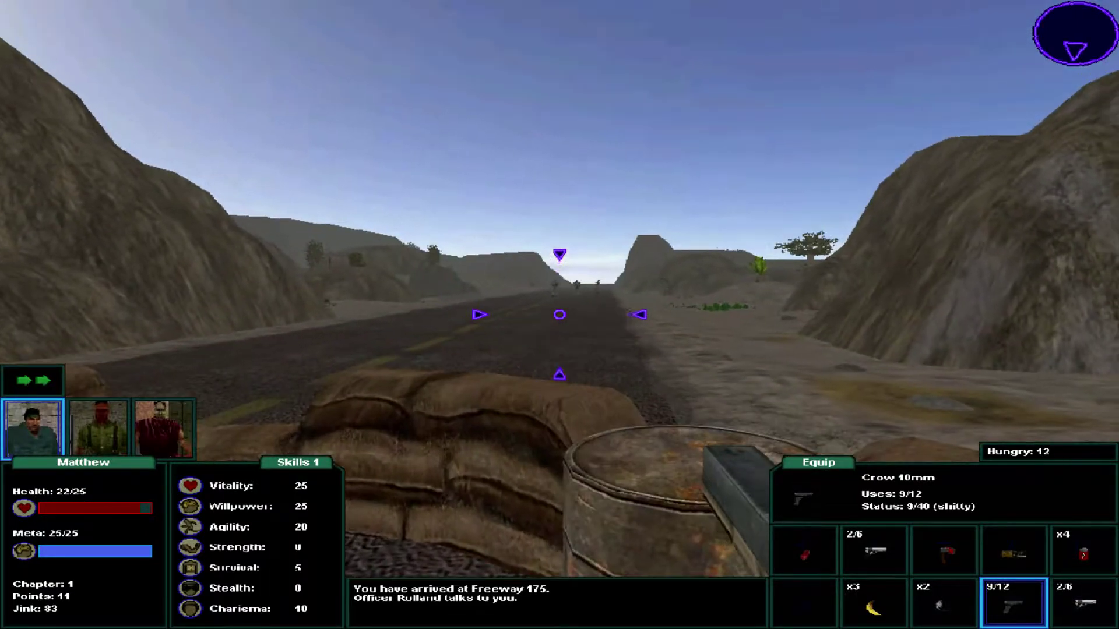
{"action": "key", "text": "Up"}
Empty the Crow 10mm into the four Thug Raiders until all are dead.
{"action": "left_click", "coordinate": [560, 315]}
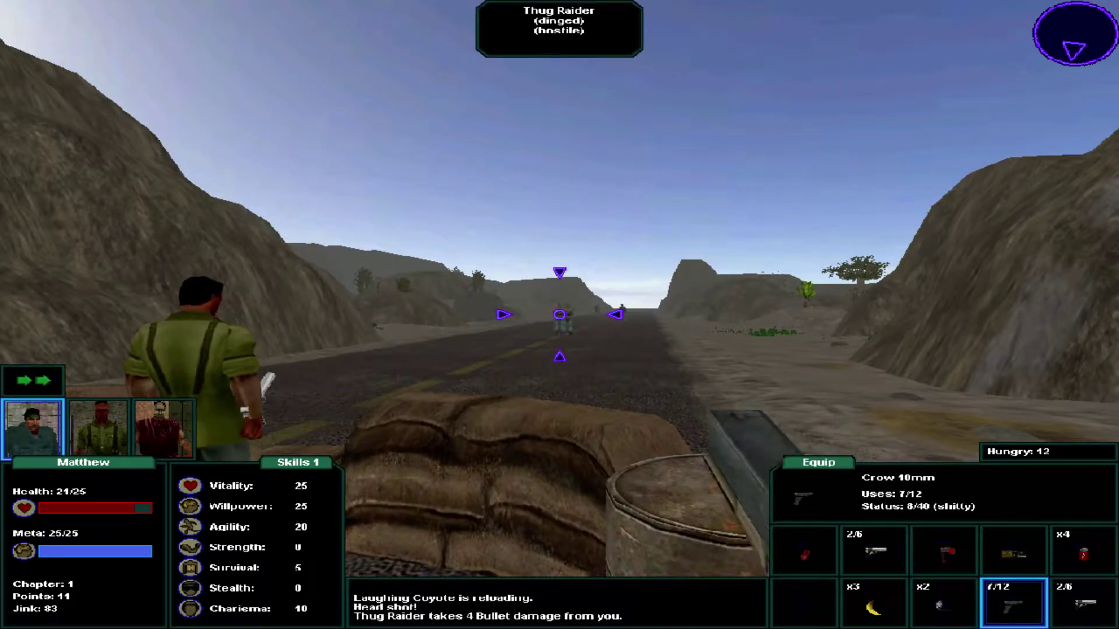
{"action": "left_click", "coordinate": [560, 315]}
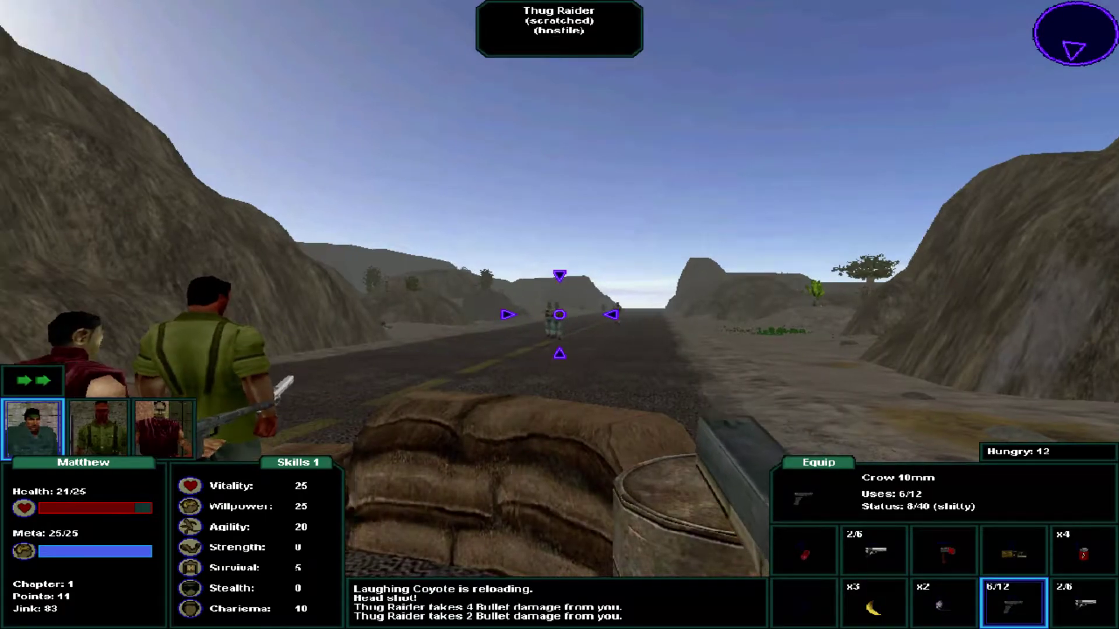
{"action": "left_click", "coordinate": [560, 316]}
{"action": "left_click", "coordinate": [559, 315]}
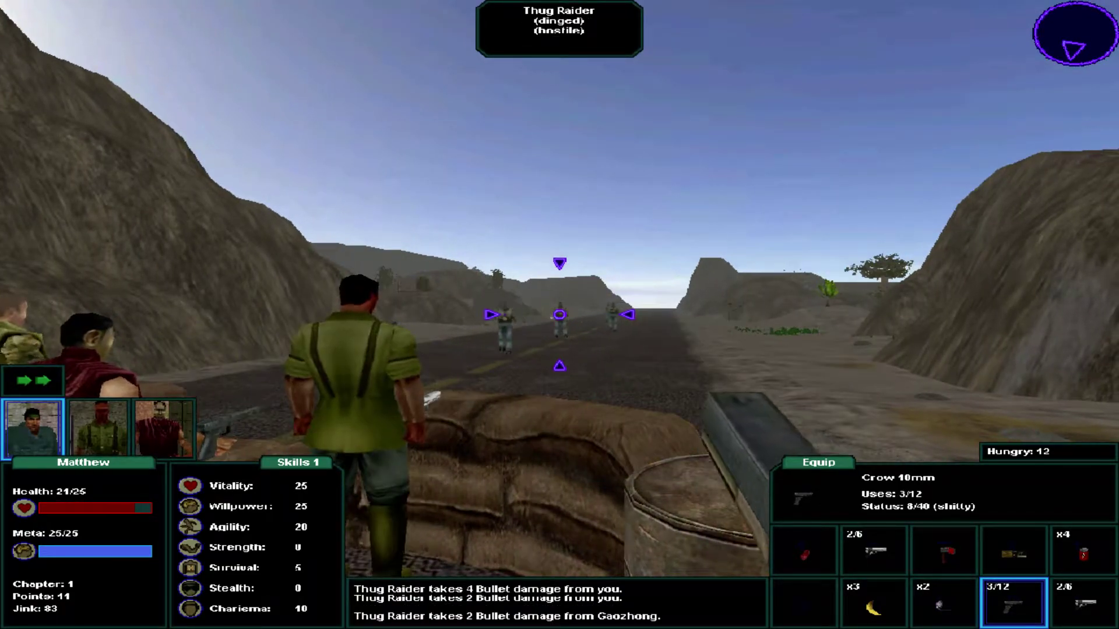
{"action": "left_click", "coordinate": [560, 315]}
{"action": "left_click", "coordinate": [560, 315]}
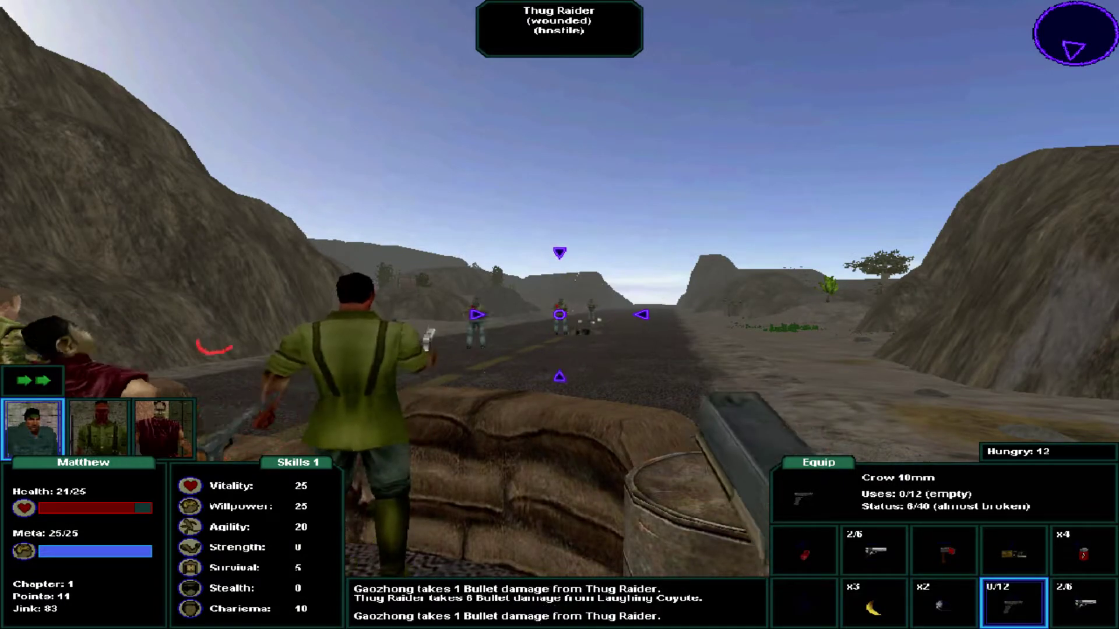
{"action": "left_click", "coordinate": [560, 315]}
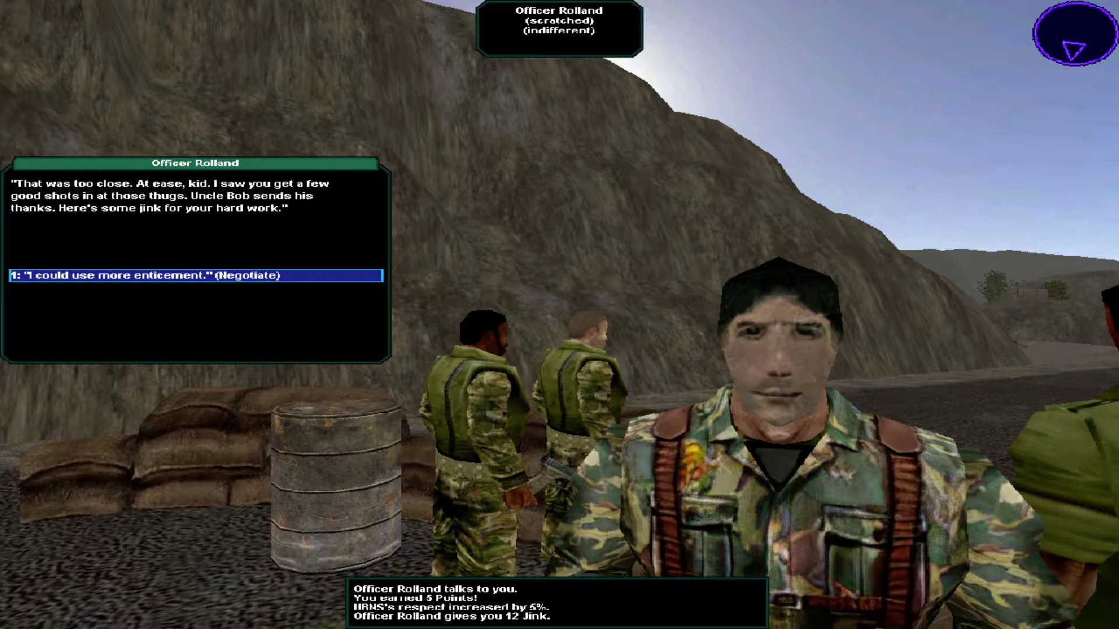
Negotiate 4 more Jink, answer 'No.', and hear Rolland's Pochutla lockdown warning.
{"action": "key", "text": "1"}
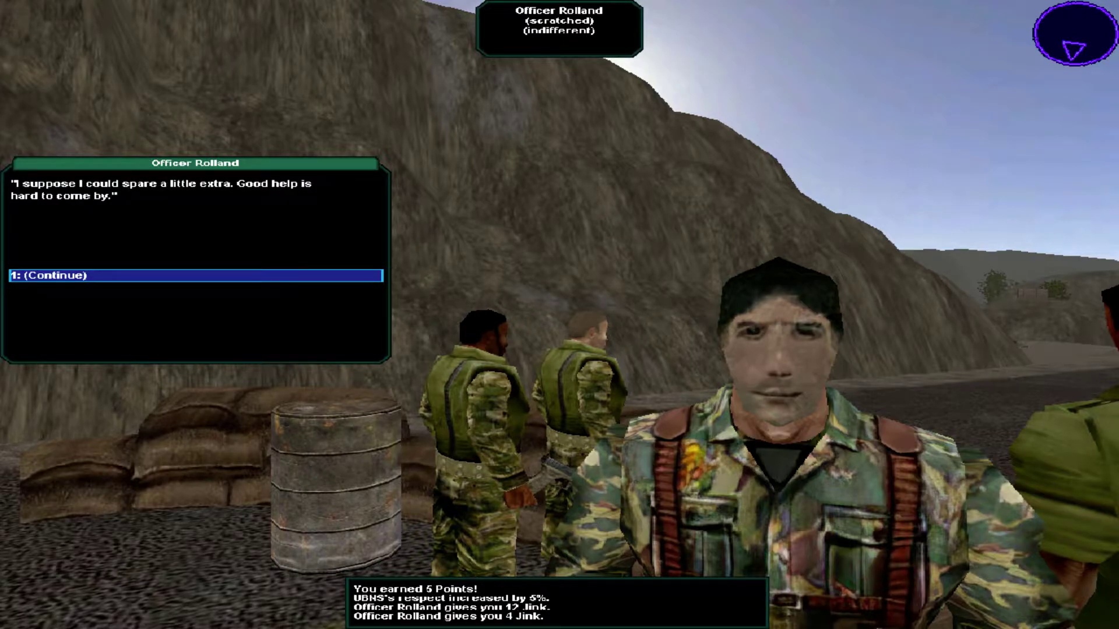
{"action": "key", "text": "1"}
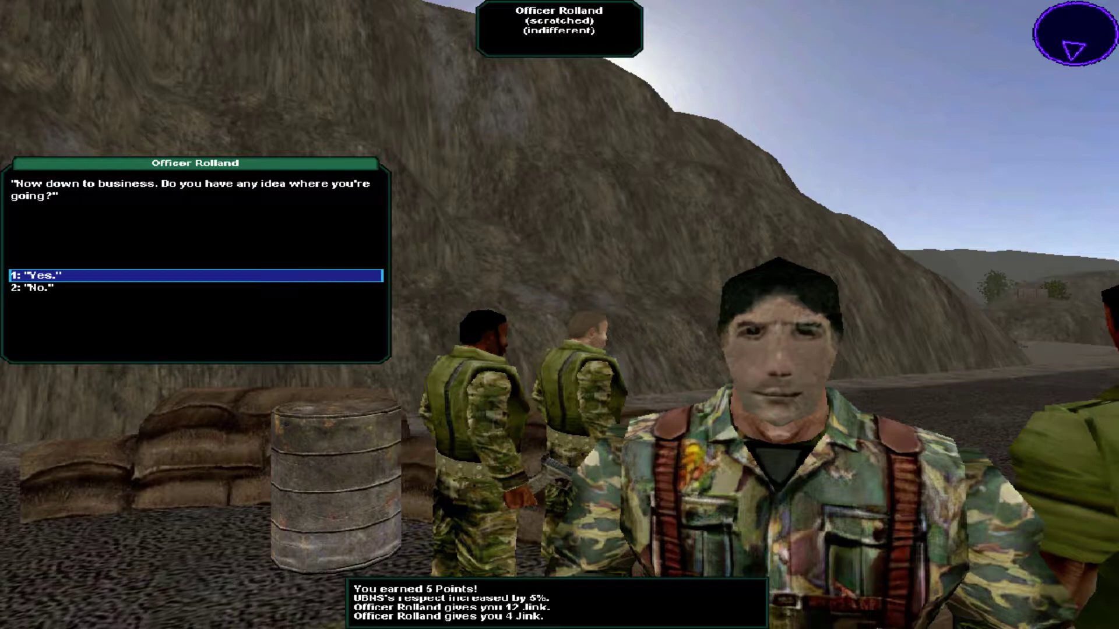
{"action": "key", "text": "Down"}
{"action": "key", "text": "Return"}
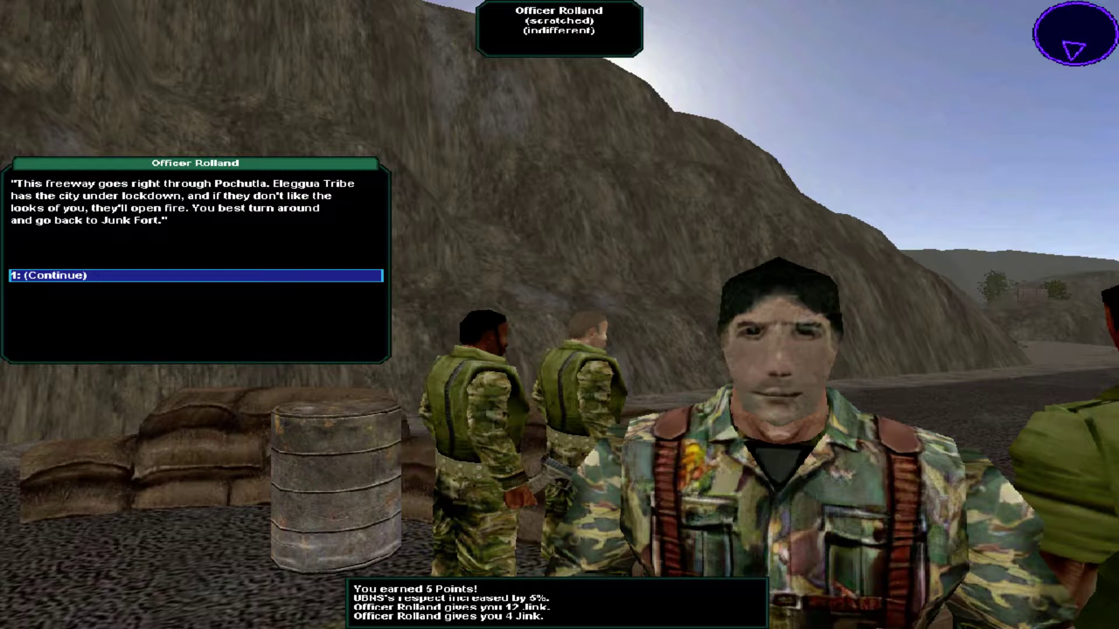
{"action": "key", "text": "1"}
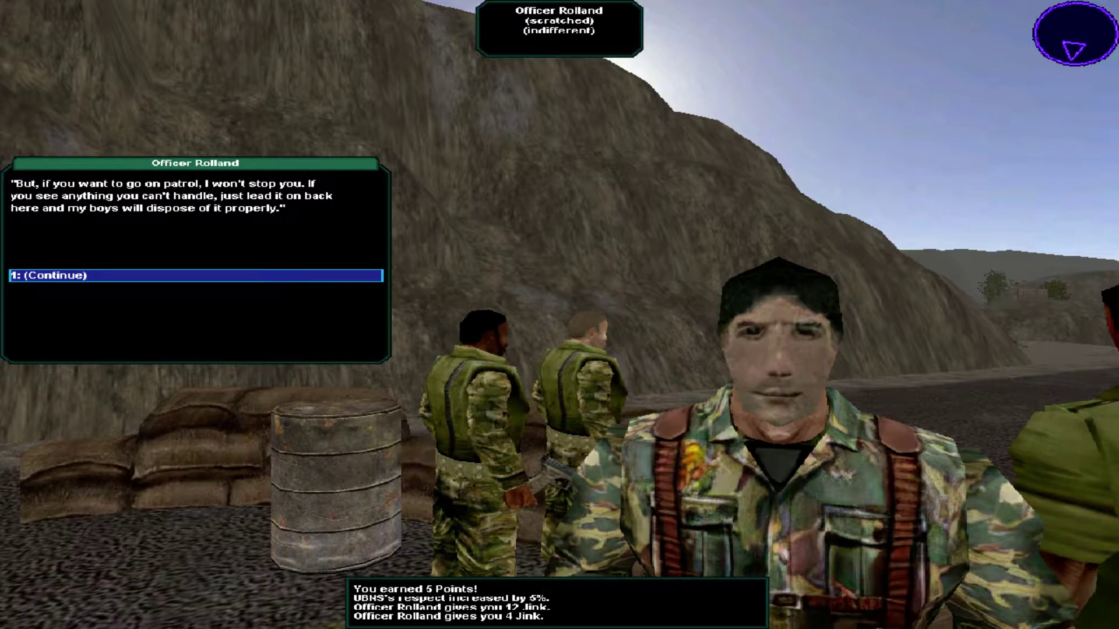
{"action": "key", "text": "1"}
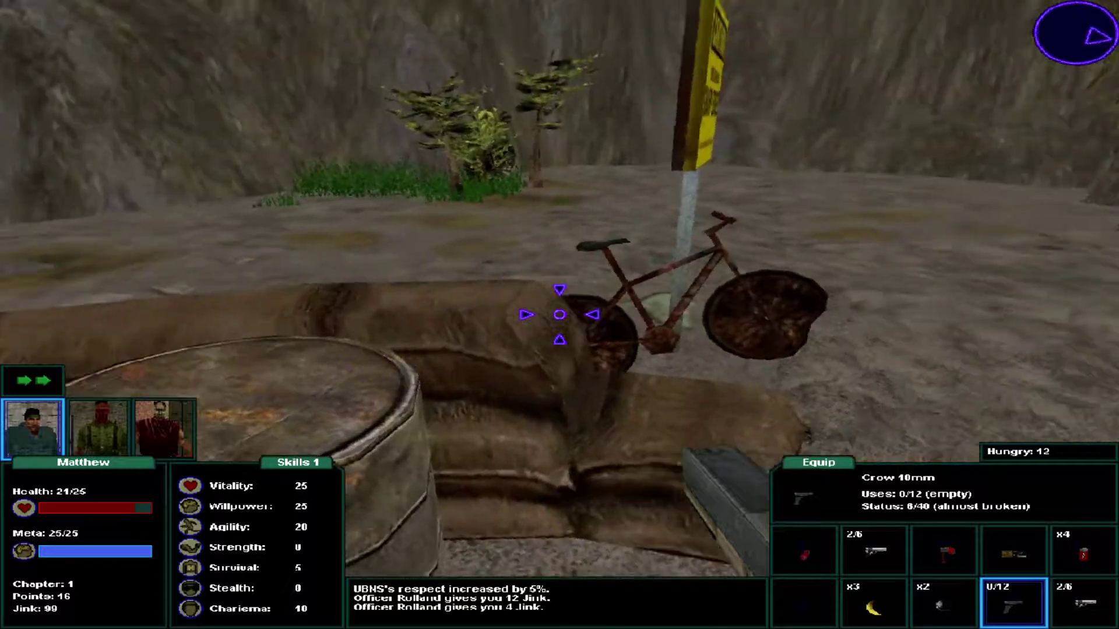
Walk past the caution sign, dry-fire the empty Crow 10mm, then swap it for the Vulture 41.
{"action": "key", "text": "w"}
{"action": "key", "text": "w"}
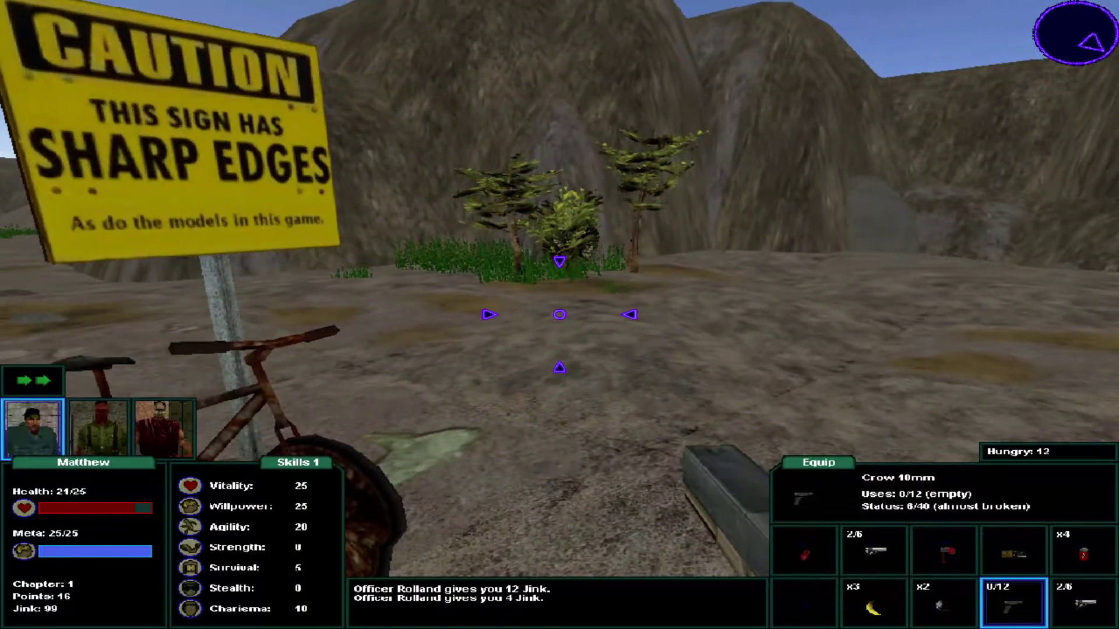
{"action": "key", "text": "w"}
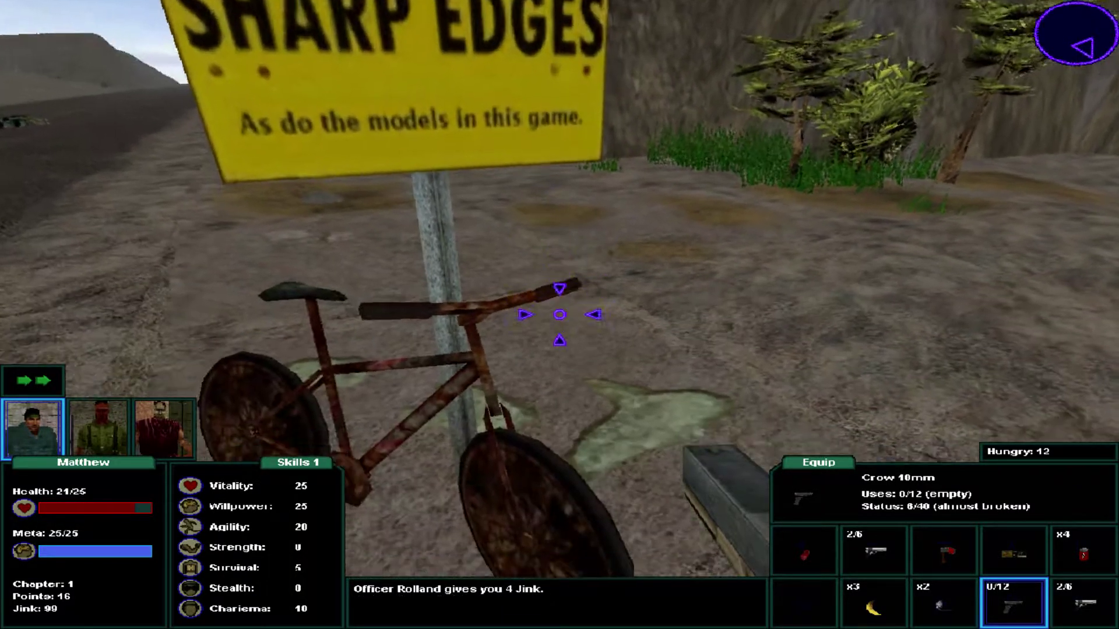
{"action": "key", "text": "w"}
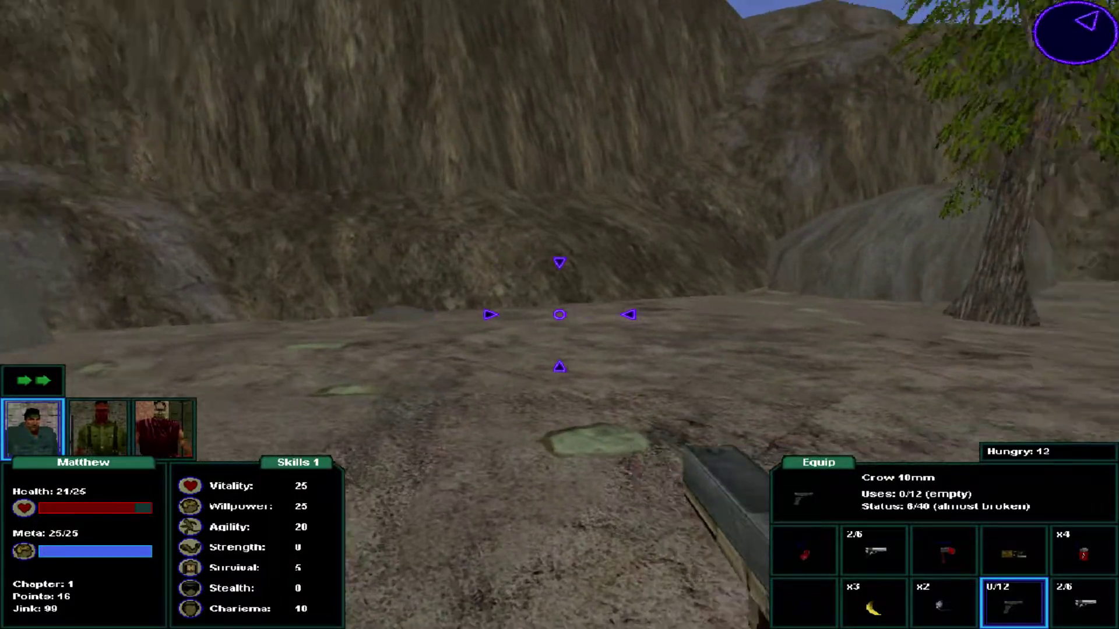
{"action": "left_click", "coordinate": [560, 315]}
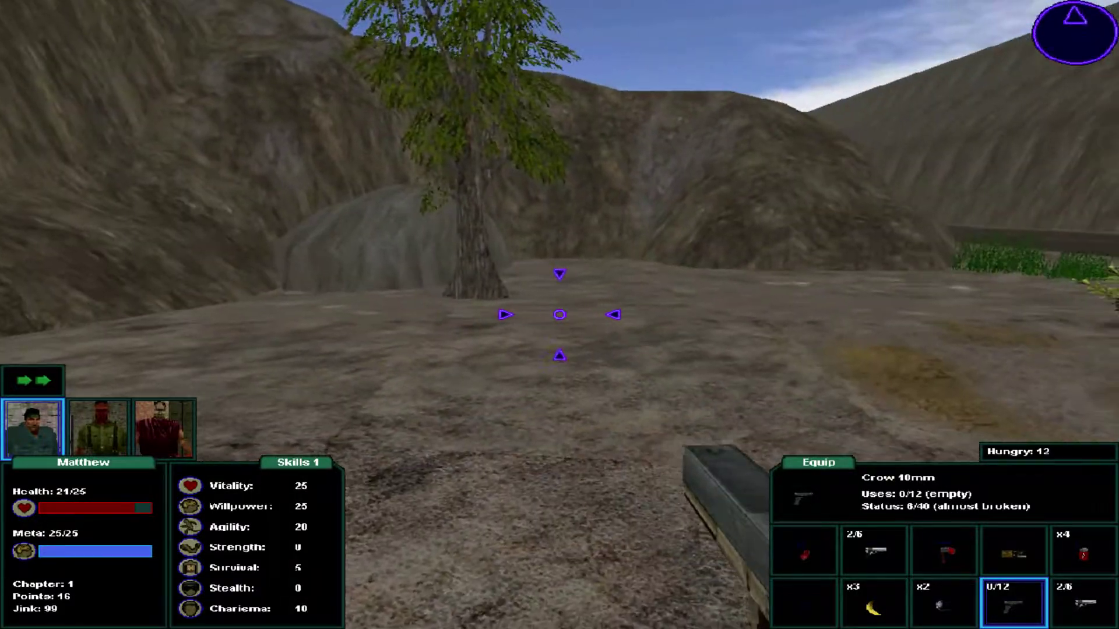
{"action": "key", "text": "w"}
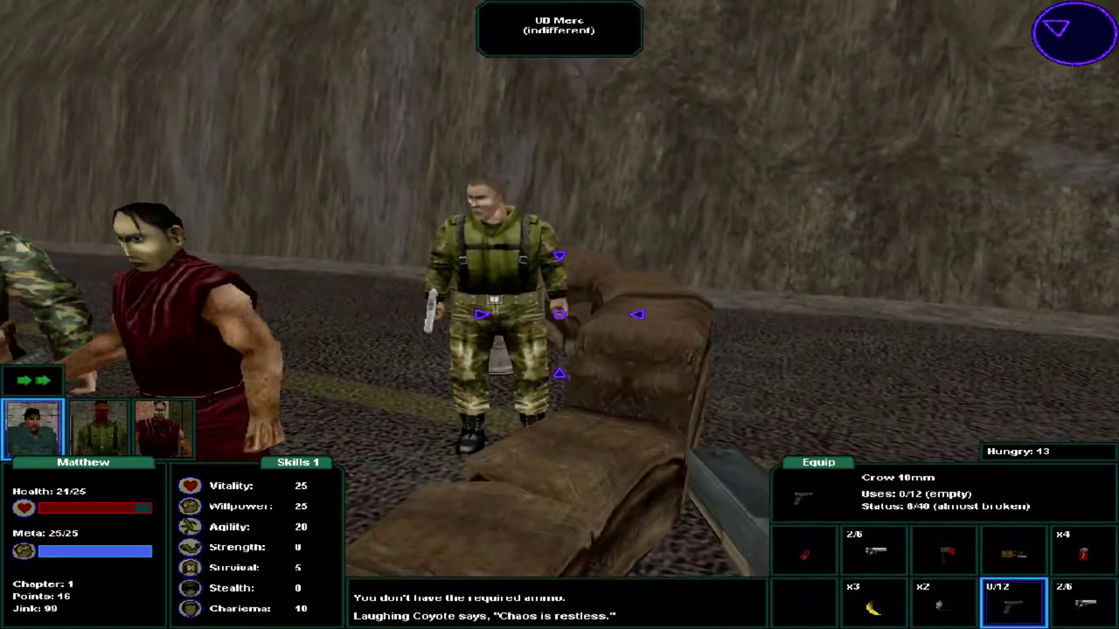
{"action": "key", "text": "g"}
Search the raider corpses, collecting their Jink and a Crow 10mm.
{"action": "key", "text": "2"}
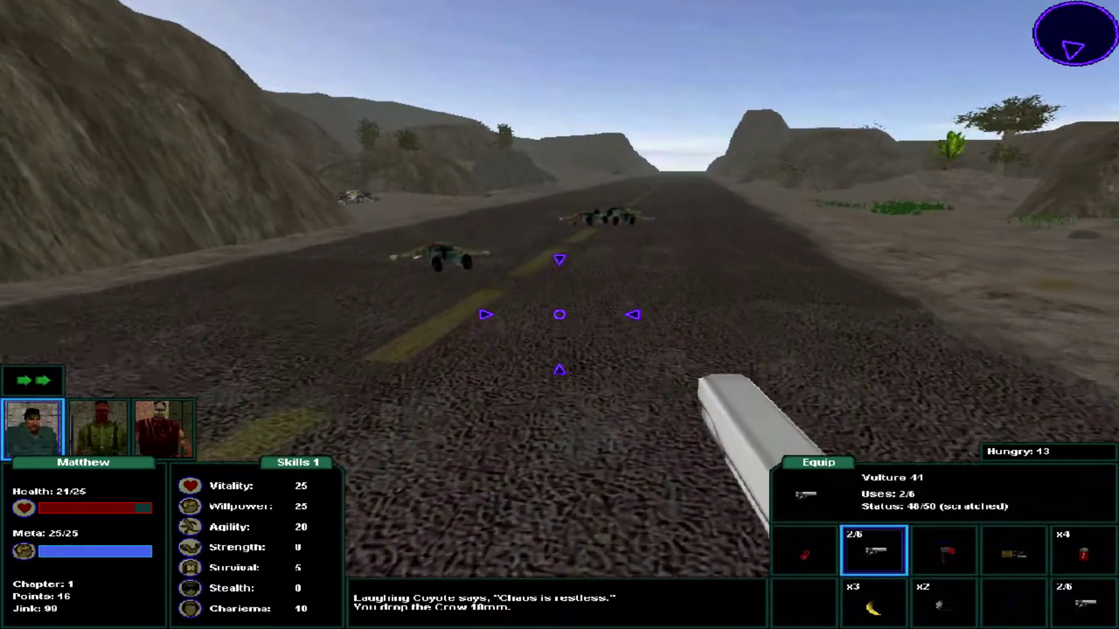
{"action": "key", "text": "e"}
{"action": "key", "text": "w"}
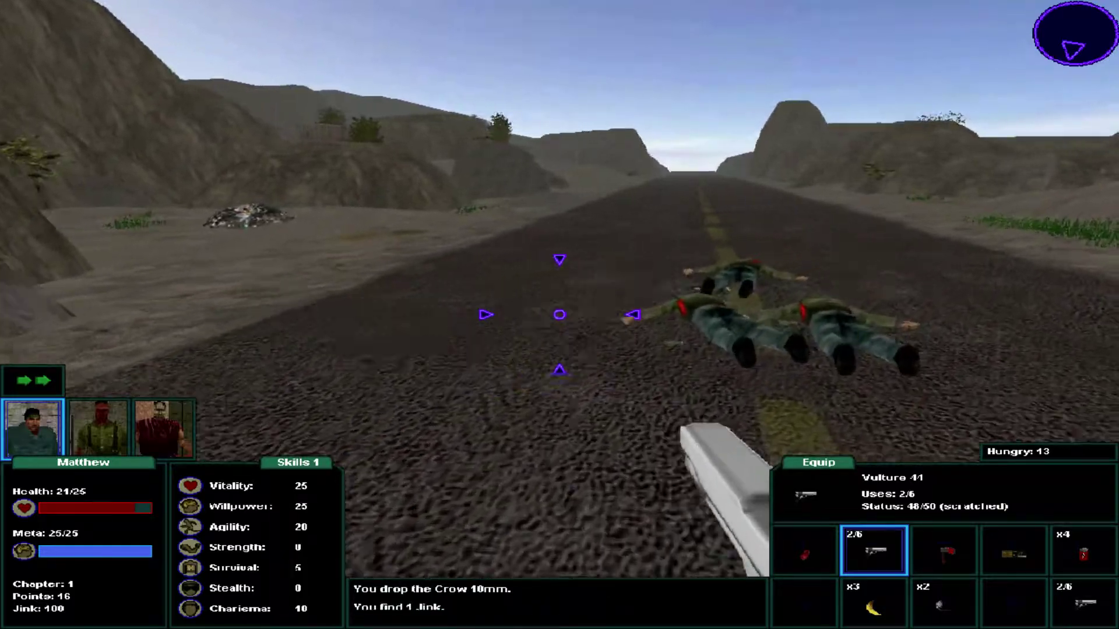
{"action": "key", "text": "e"}
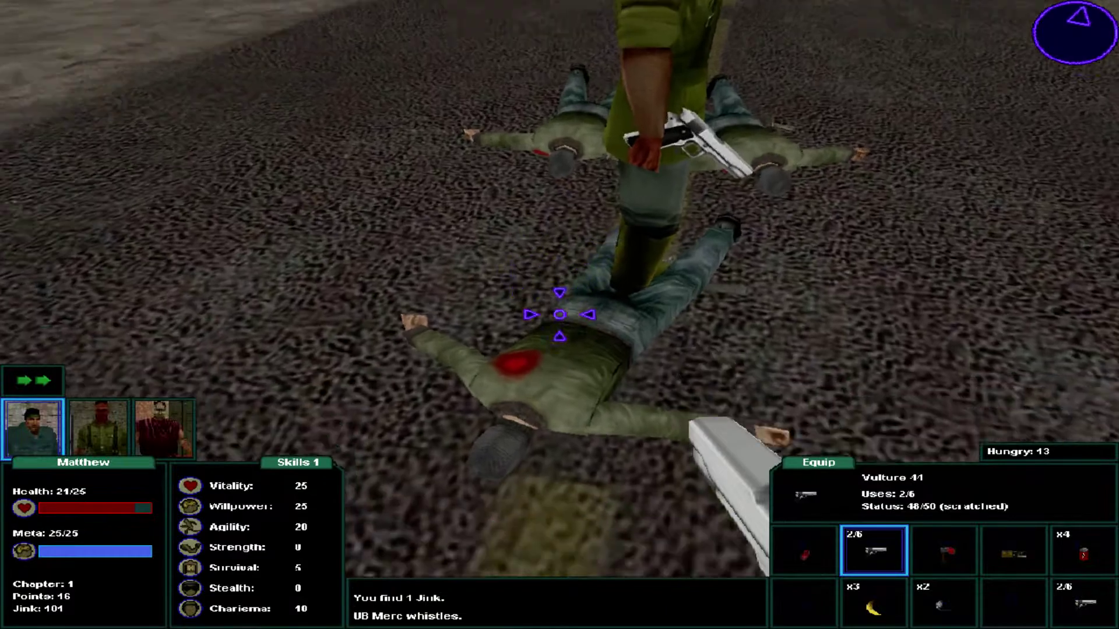
{"action": "key", "text": "w"}
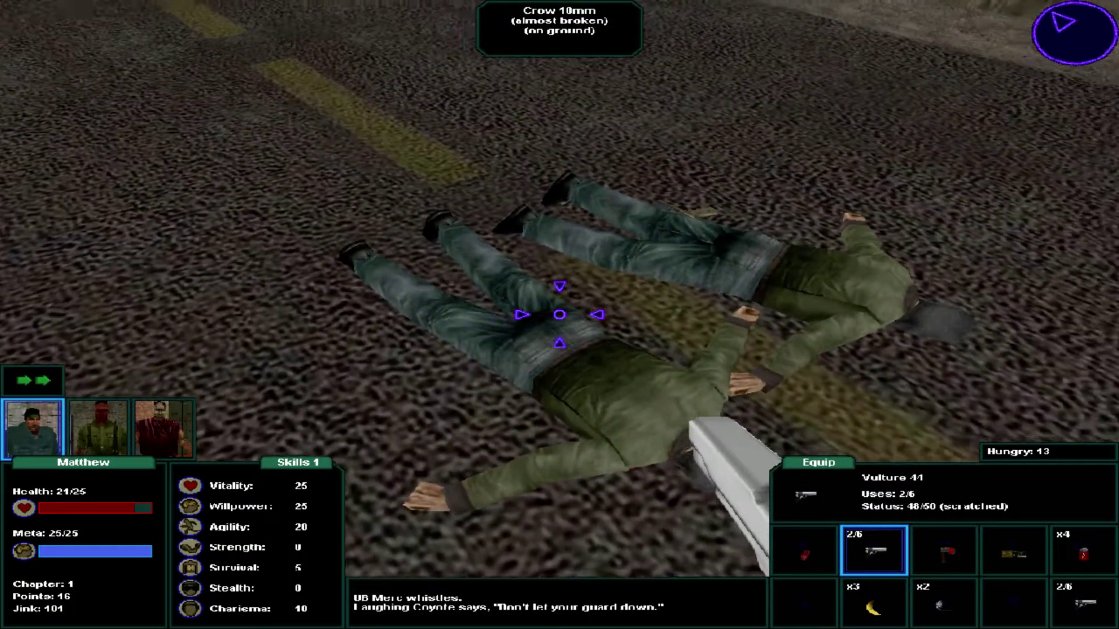
{"action": "key", "text": "e"}
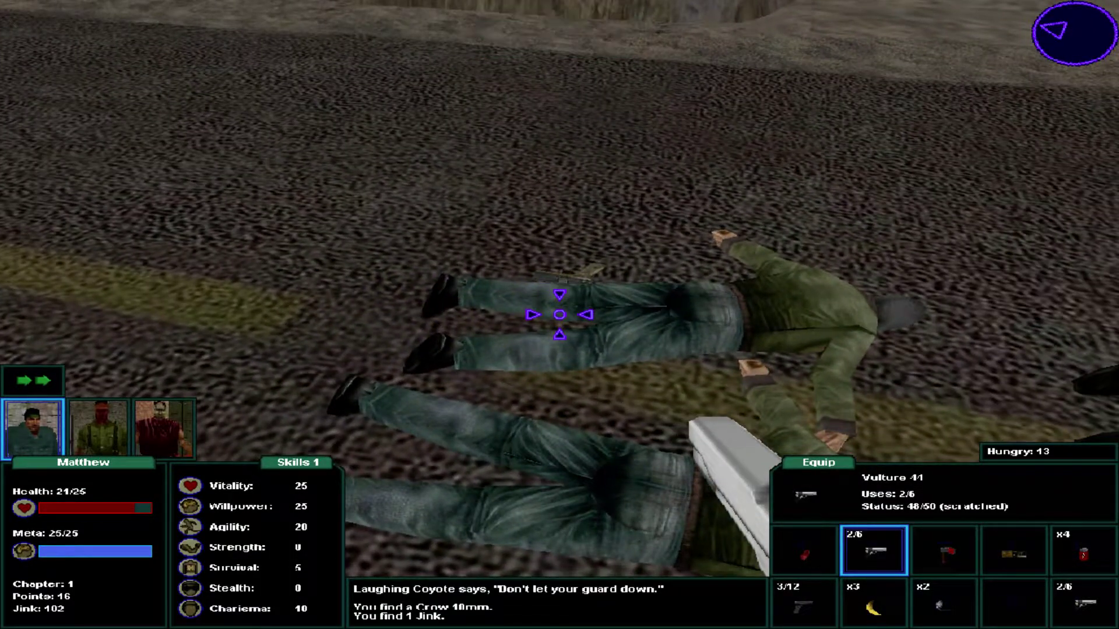
{"action": "key", "text": "w"}
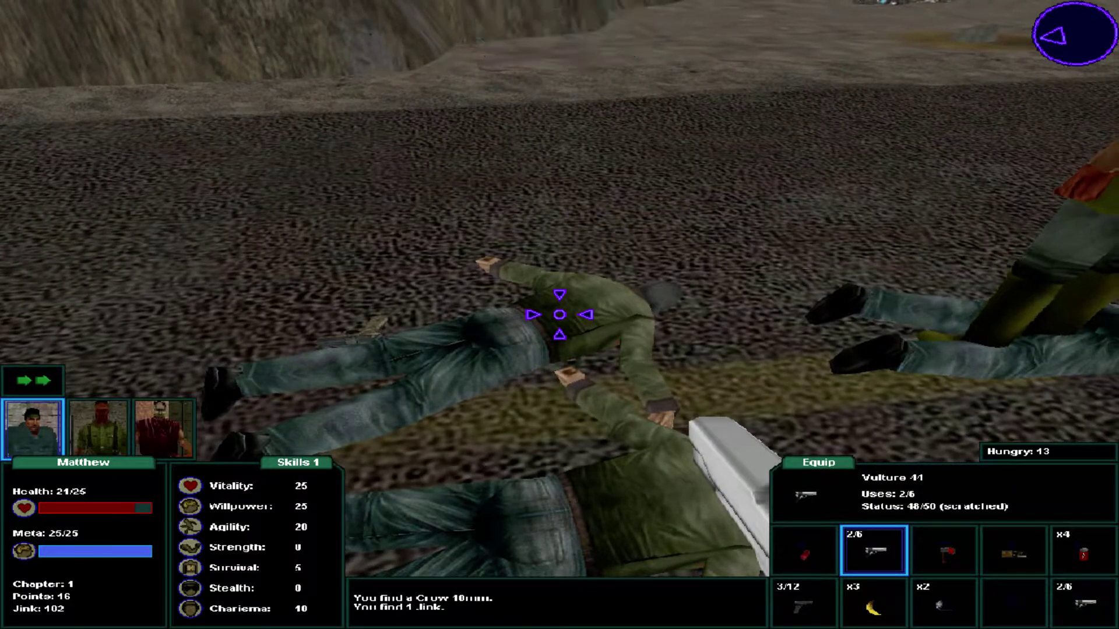
{"action": "key", "text": "e"}
{"action": "key", "text": "e"}
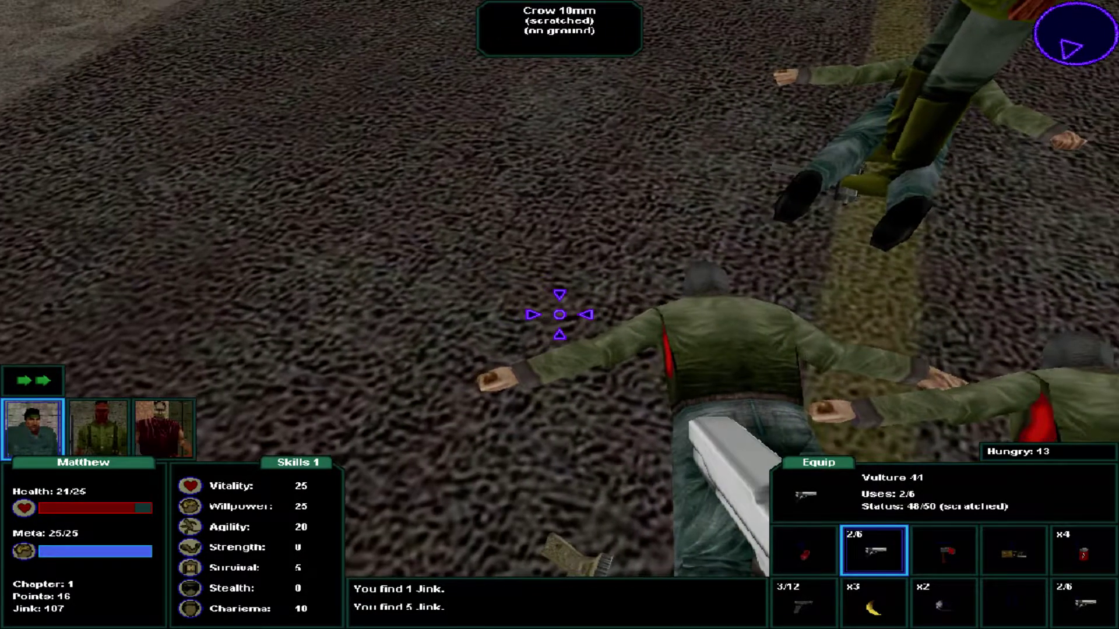
{"action": "key", "text": "e"}
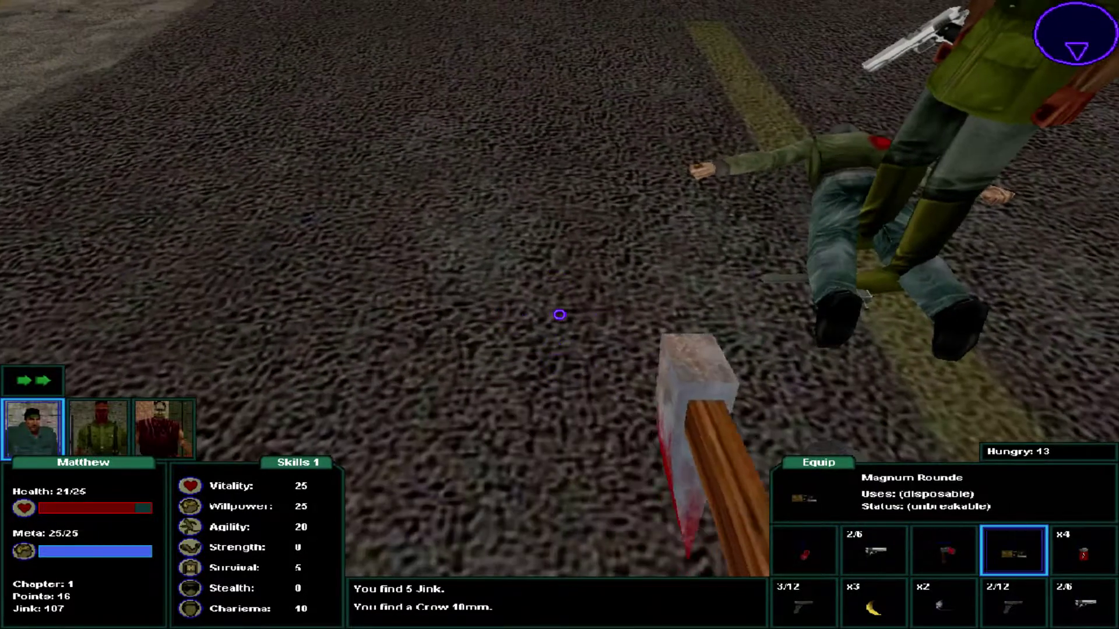
Reload and discard the spare Crow 10mm, then pick up the Thumper SMG.
{"action": "key", "text": "6"}
{"action": "scroll", "coordinate": [559, 315], "scroll_direction": "down", "scroll_amount": 3}
{"action": "key", "text": "r"}
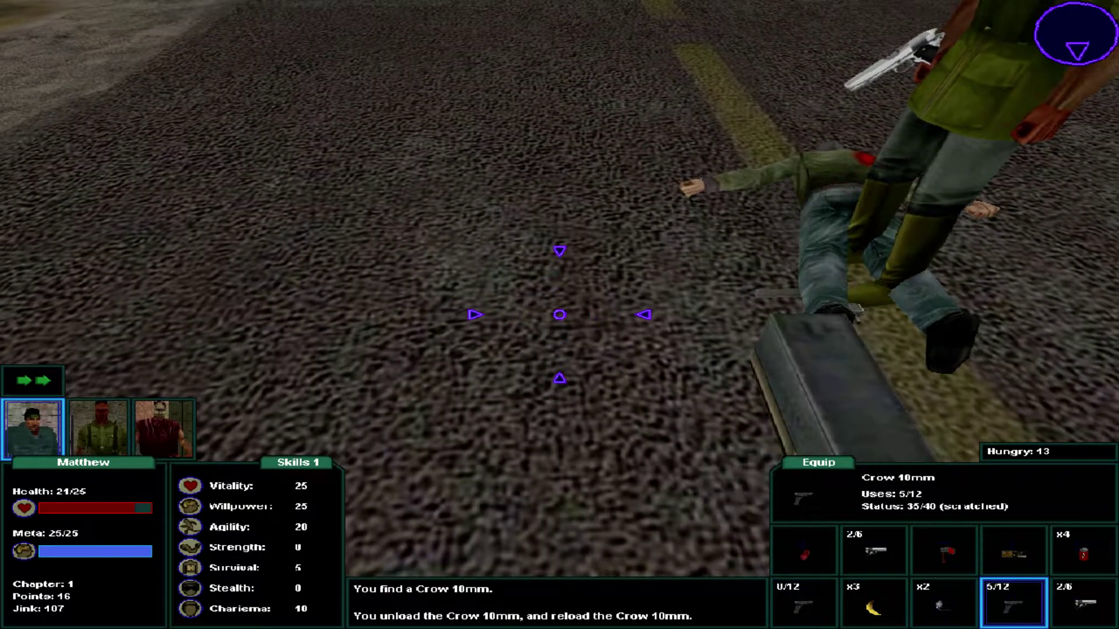
{"action": "scroll", "coordinate": [560, 316], "scroll_direction": "down", "scroll_amount": 1}
{"action": "scroll", "coordinate": [560, 315], "scroll_direction": "down", "scroll_amount": 1}
{"action": "key", "text": "g"}
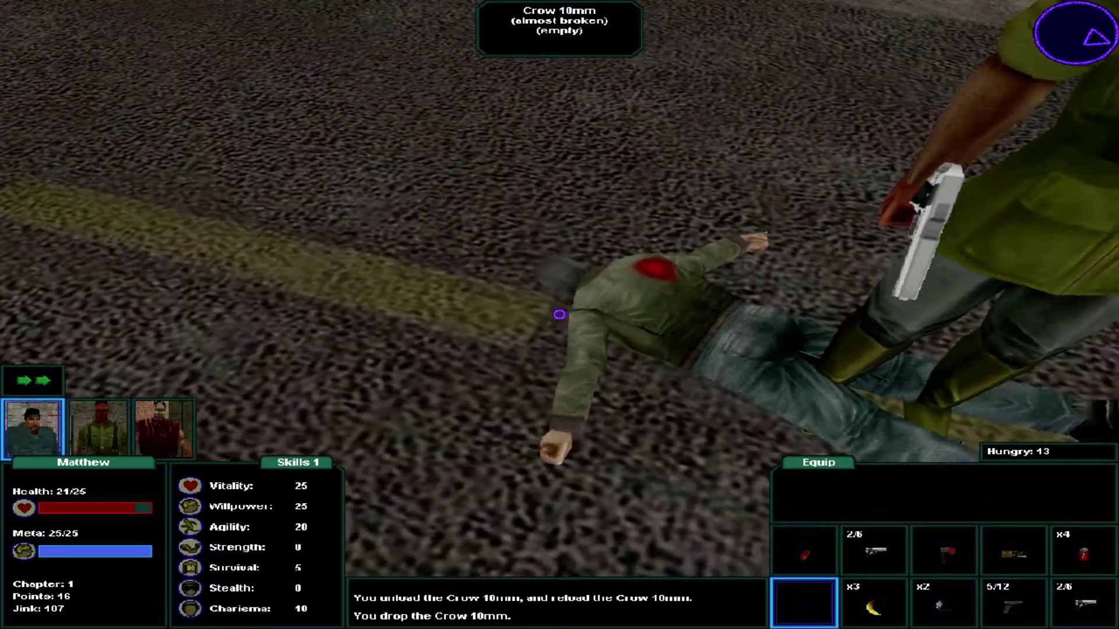
{"action": "key", "text": "e"}
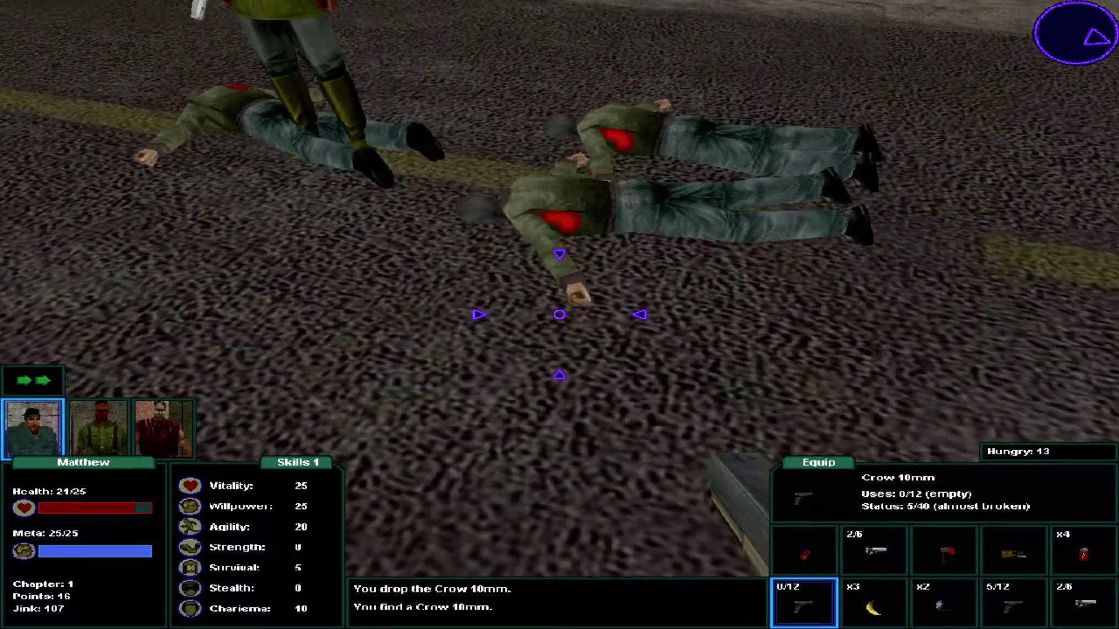
{"action": "key", "text": "g"}
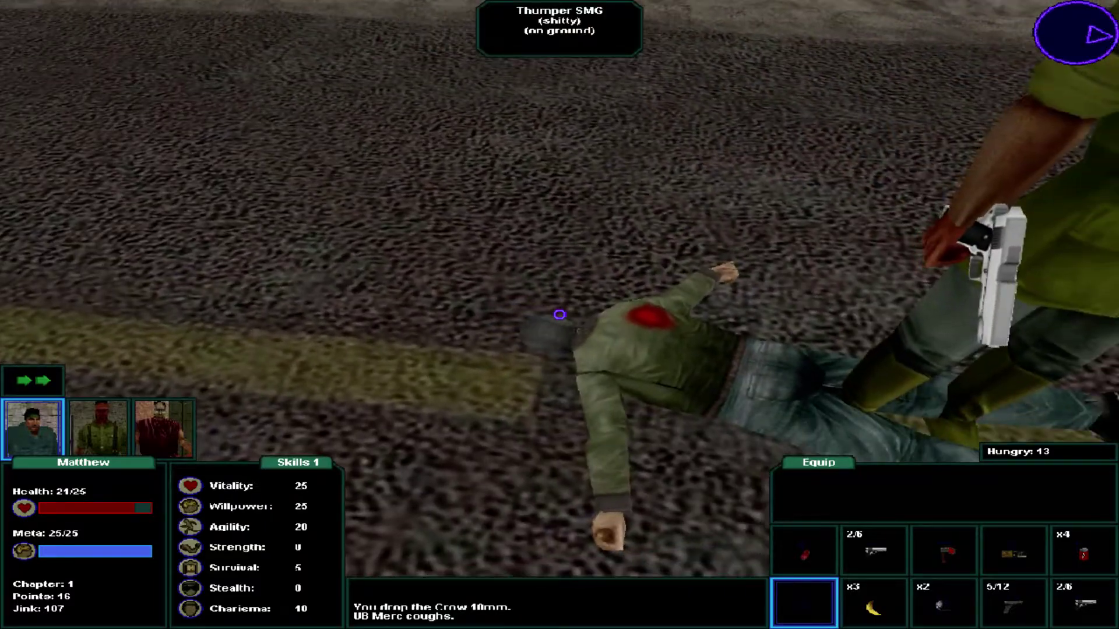
{"action": "left_click", "coordinate": [559, 315]}
{"action": "key", "text": "Down"}
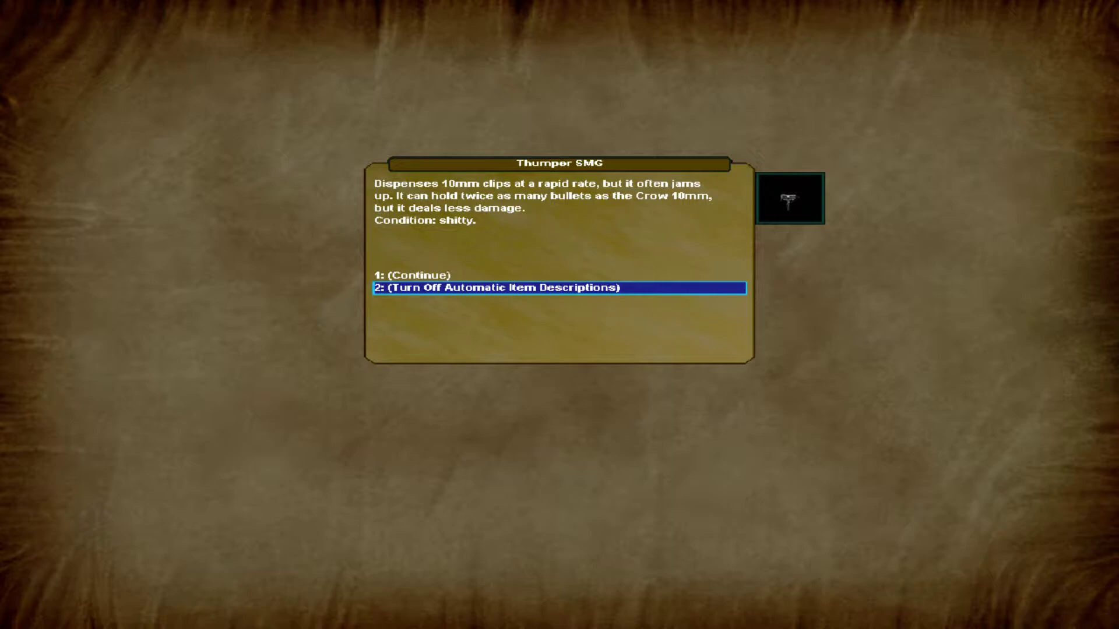
Close the Thumper SMG description and reload the SMG to 10 of 24 rounds.
{"action": "key", "text": "Up"}
{"action": "key", "text": "Return"}
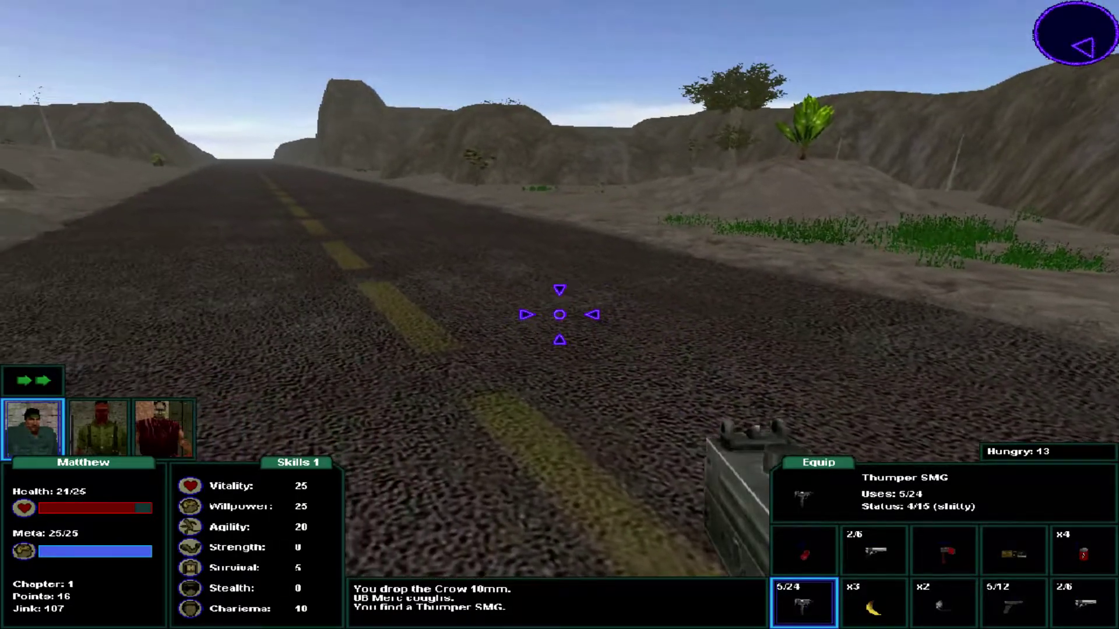
{"action": "key", "text": "r"}
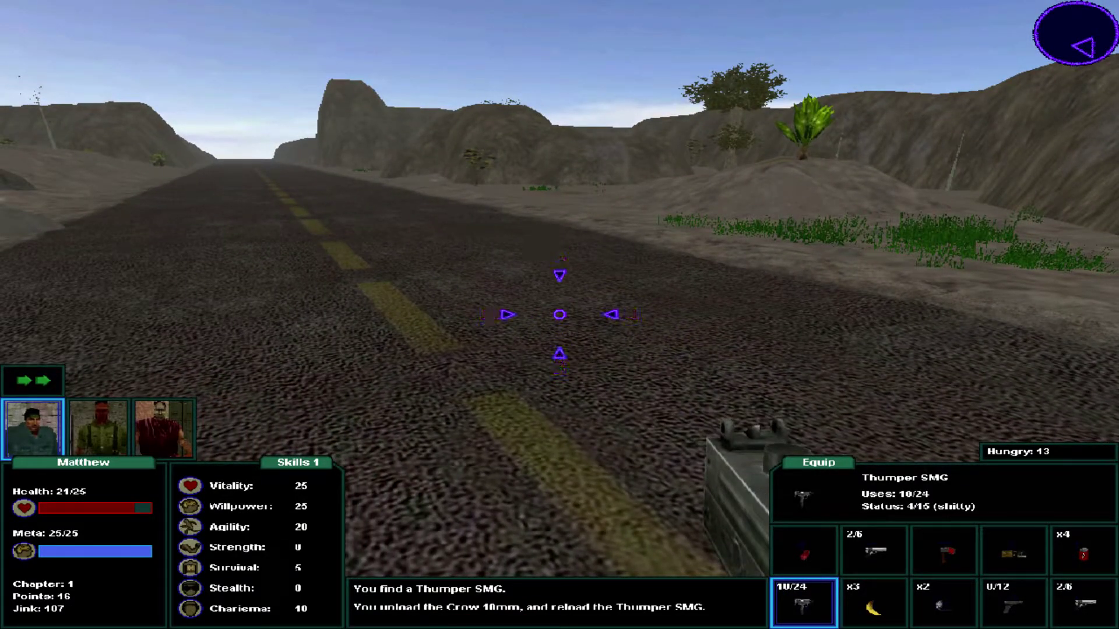
Drop the empty Crow 10mm and pick up the Vulture 44 lying on the ground.
{"action": "key", "text": "g"}
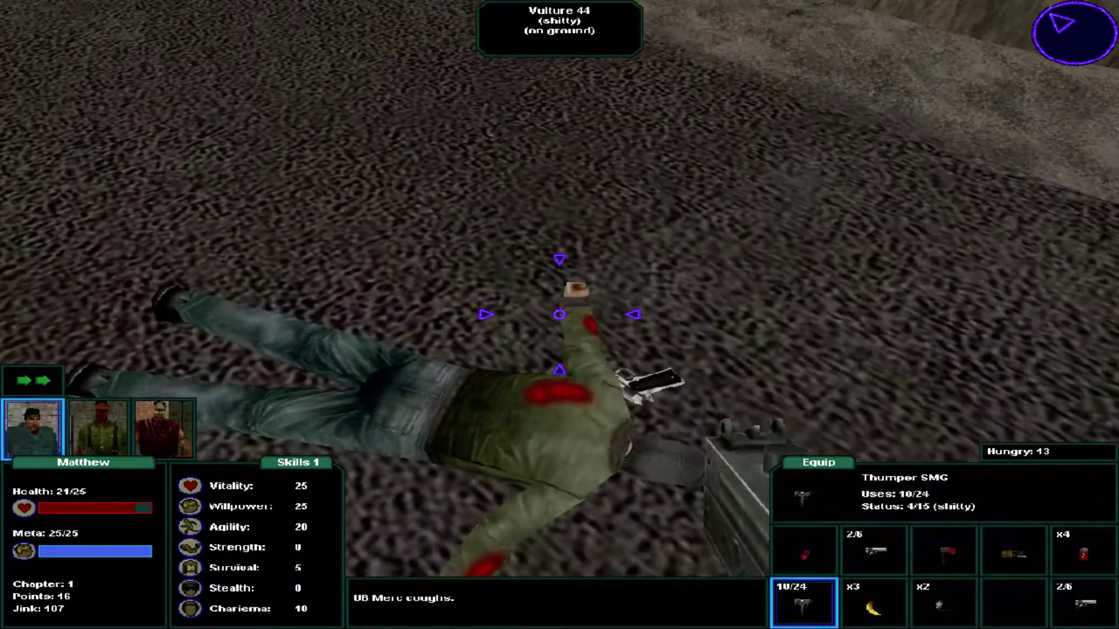
{"action": "key", "text": "e"}
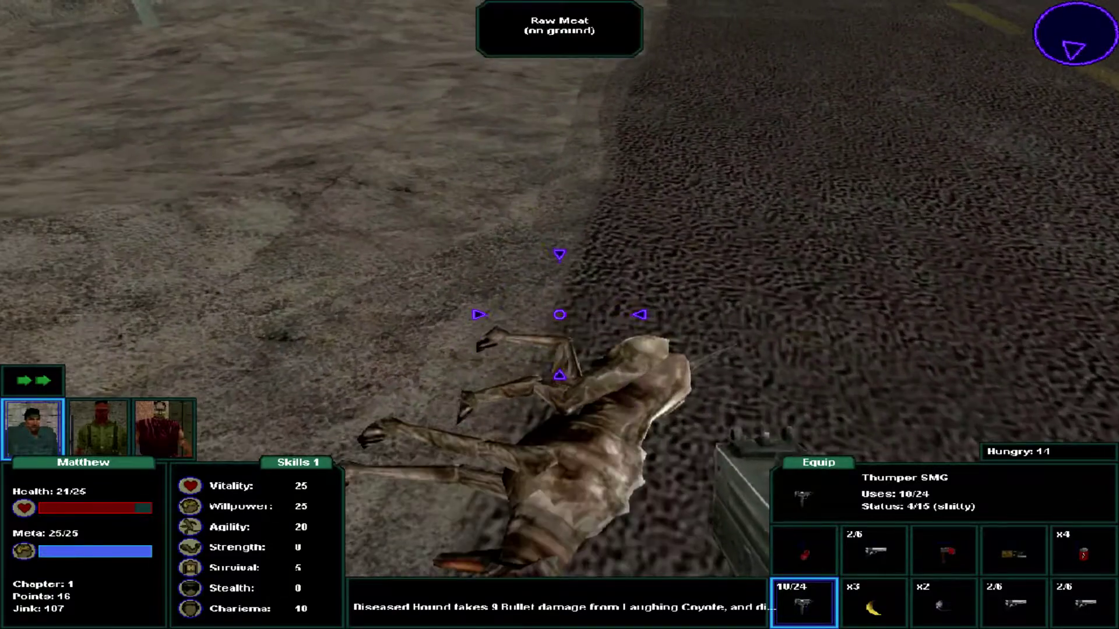
Eat the Dried Meat to heal Matthew to 25/25, then take the hound's Raw Meat.
{"action": "left_click", "coordinate": [560, 315]}
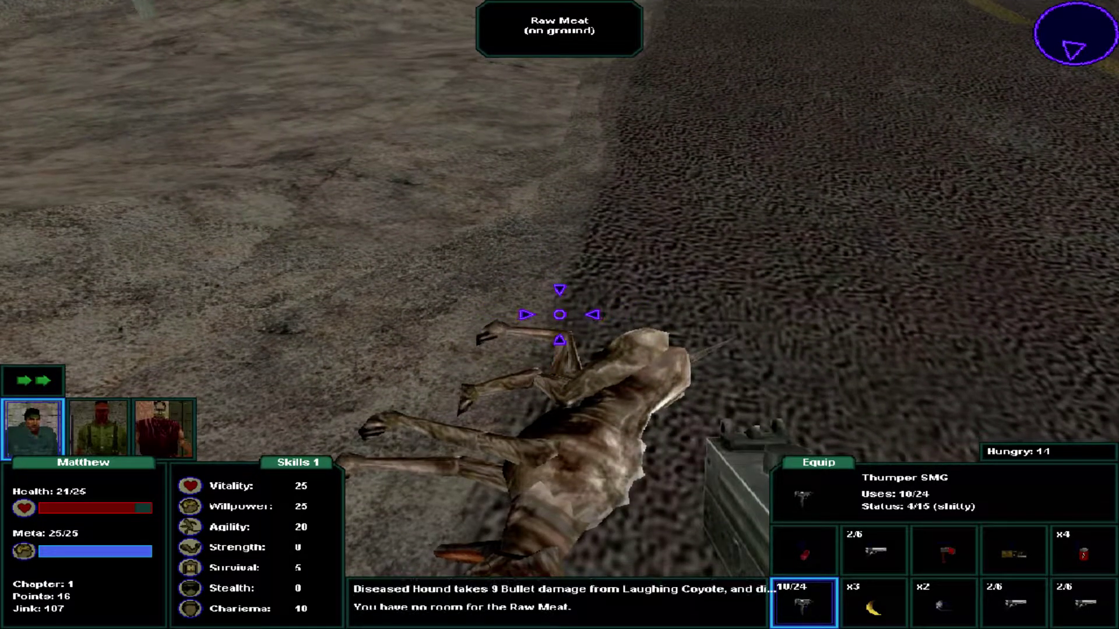
{"action": "scroll", "coordinate": [560, 315], "scroll_direction": "up", "scroll_amount": 4}
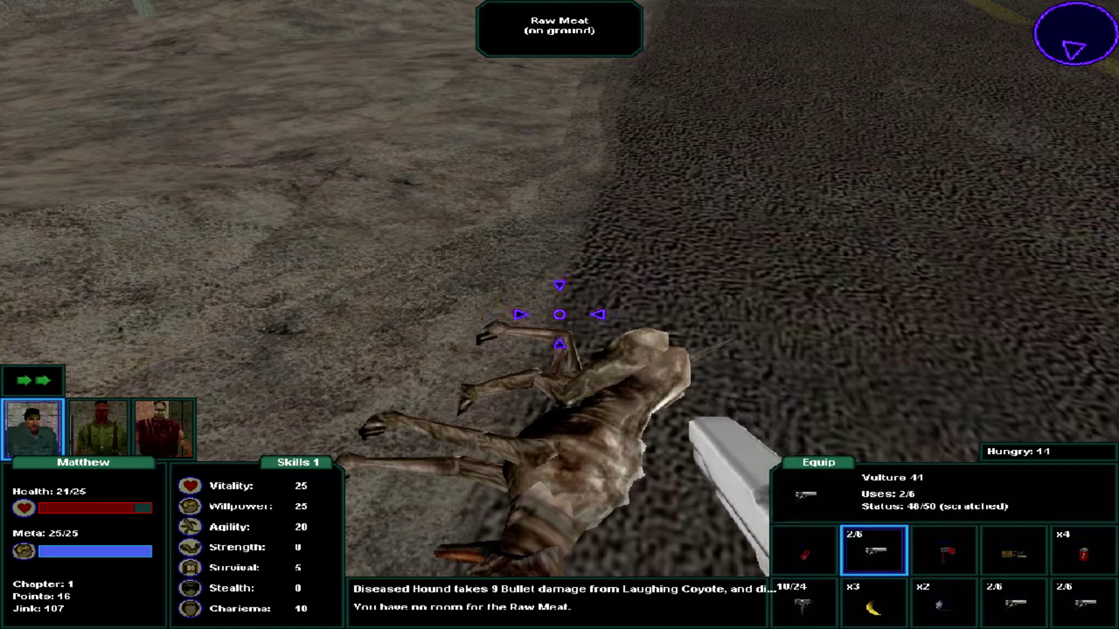
{"action": "scroll", "coordinate": [560, 315], "scroll_direction": "up", "scroll_amount": 1}
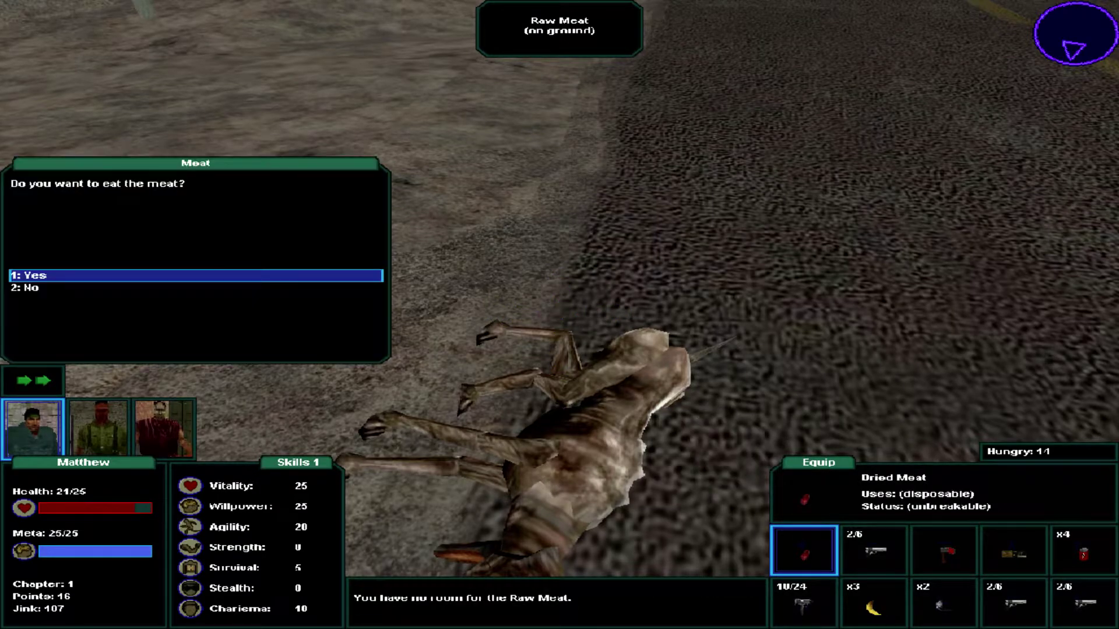
{"action": "key", "text": "1"}
{"action": "key", "text": "e"}
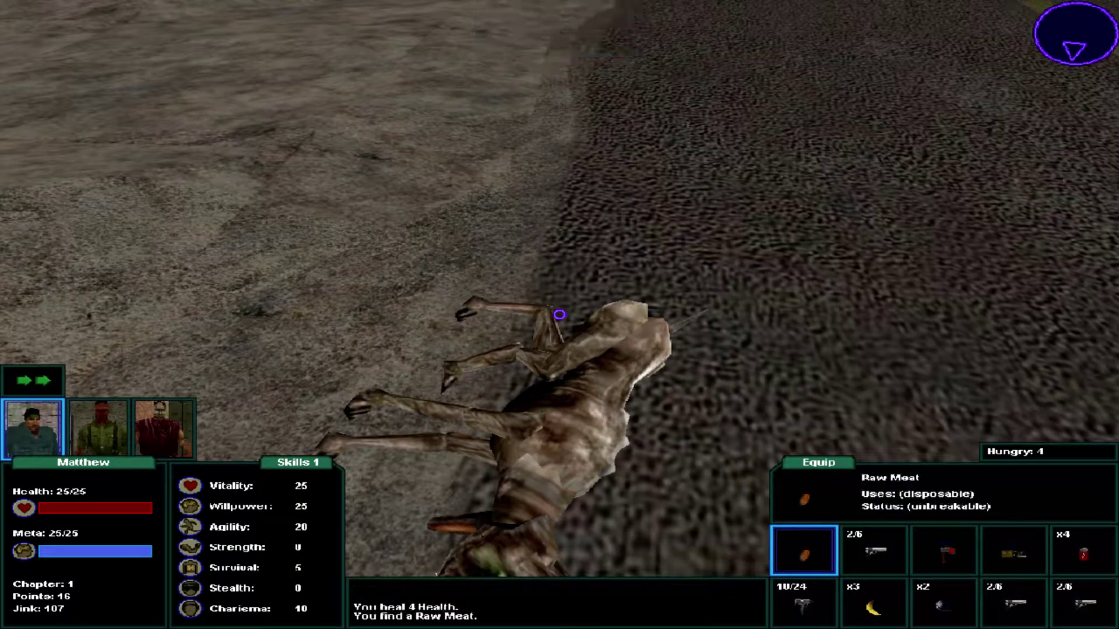
{"action": "scroll", "coordinate": [559, 315], "scroll_direction": "down", "scroll_amount": 1}
{"action": "scroll", "coordinate": [560, 314], "scroll_direction": "down", "scroll_amount": 1}
{"action": "scroll", "coordinate": [559, 316], "scroll_direction": "up", "scroll_amount": 1}
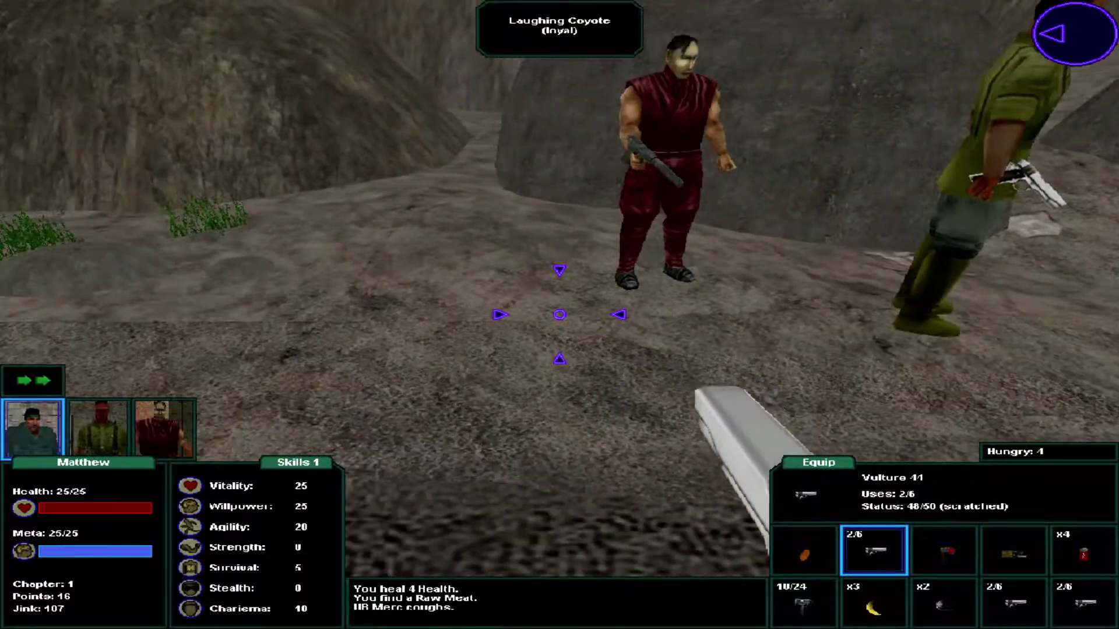
{"action": "scroll", "coordinate": [560, 315], "scroll_direction": "down", "scroll_amount": 2}
{"action": "scroll", "coordinate": [561, 315], "scroll_direction": "down", "scroll_amount": 1}
{"action": "scroll", "coordinate": [560, 316], "scroll_direction": "down", "scroll_amount": 1}
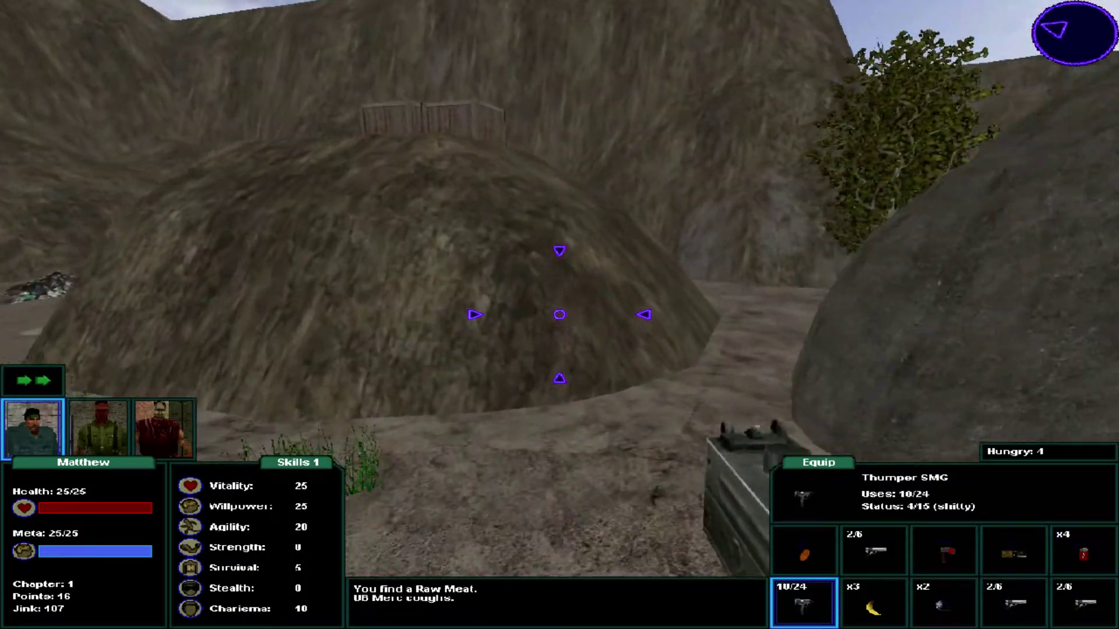
Walk up and around the crate-topped hill, then along the hillside toward the grassy valley.
{"action": "key", "text": "w"}
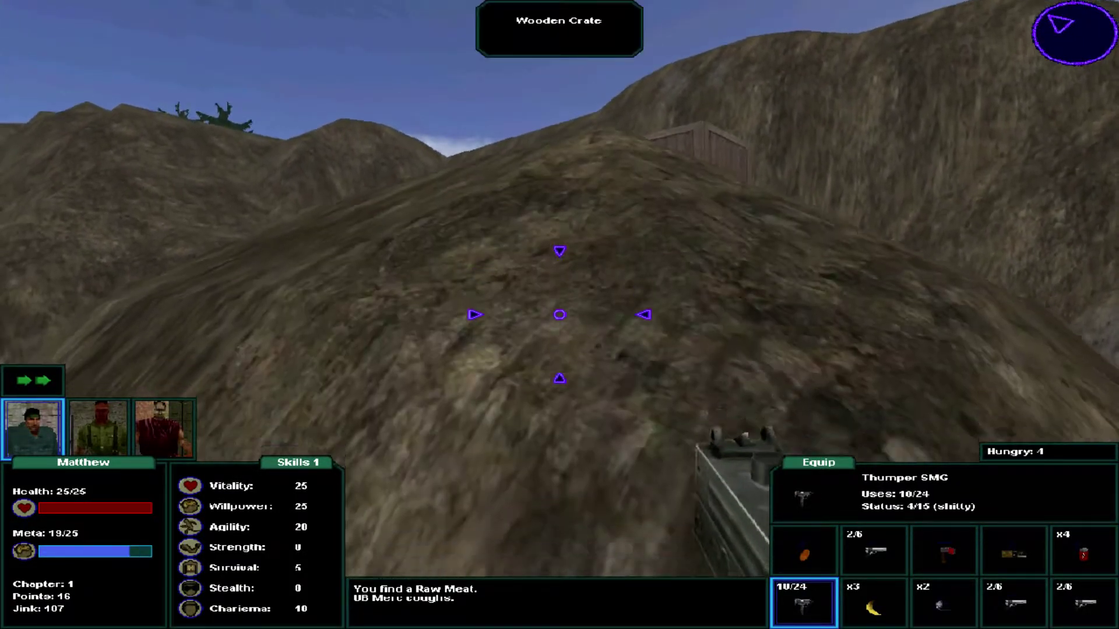
{"action": "key", "text": "w"}
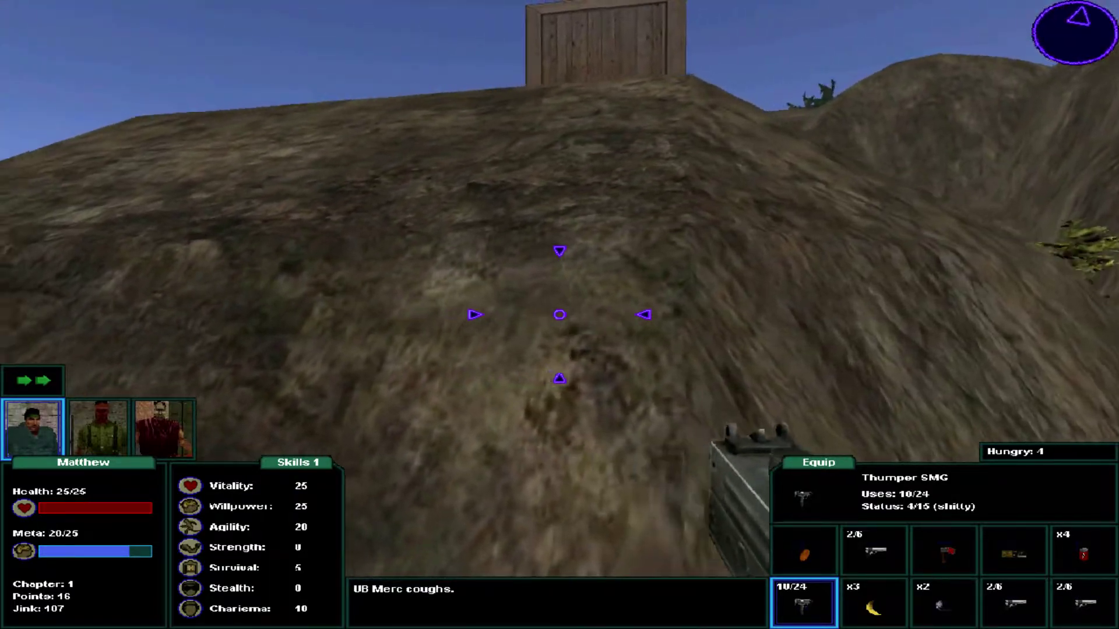
{"action": "key", "text": "w"}
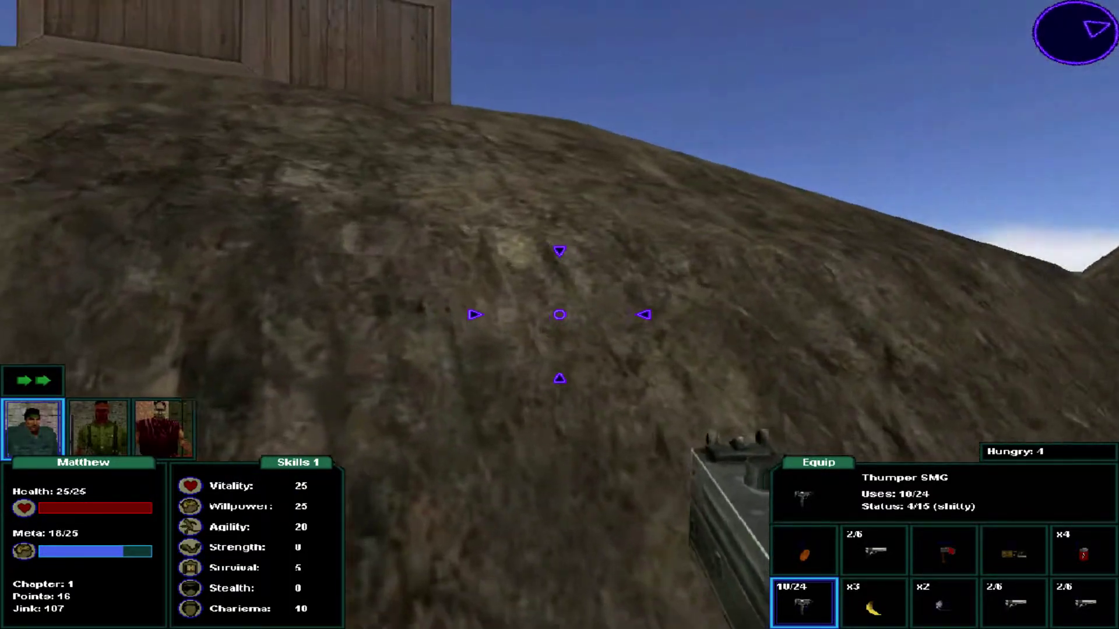
{"action": "key", "text": "w"}
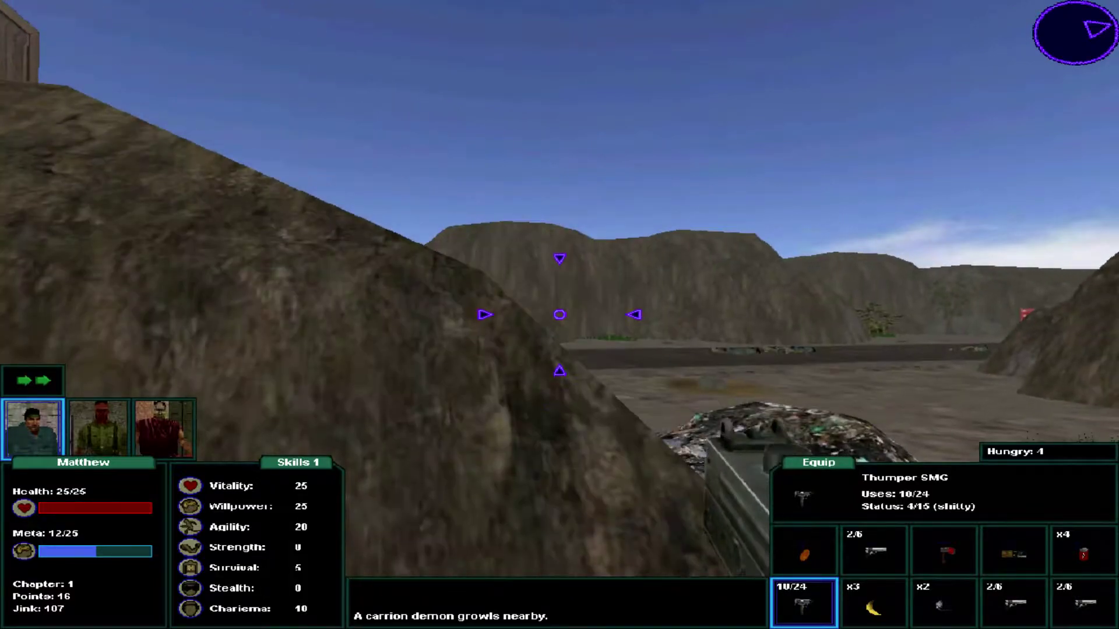
{"action": "key", "text": "w"}
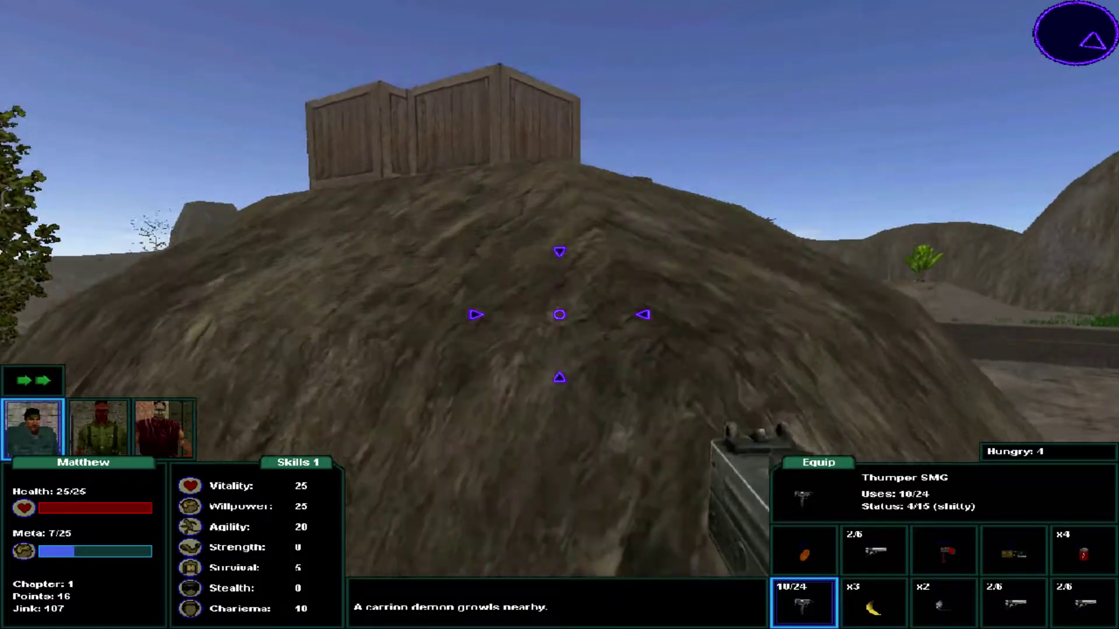
{"action": "key", "text": "w"}
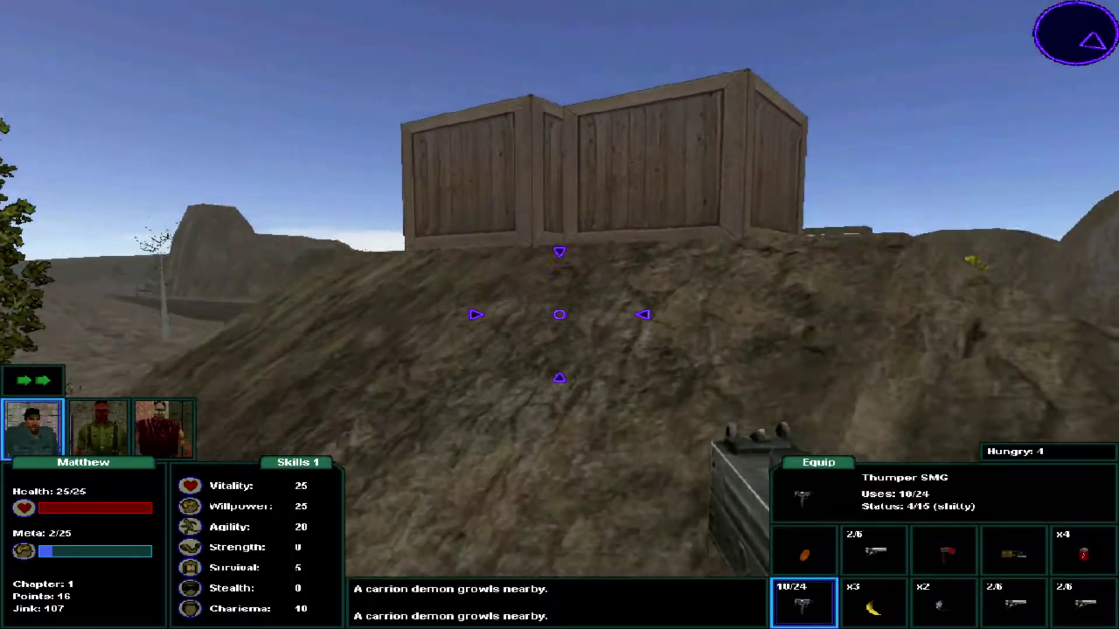
{"action": "key", "text": "w"}
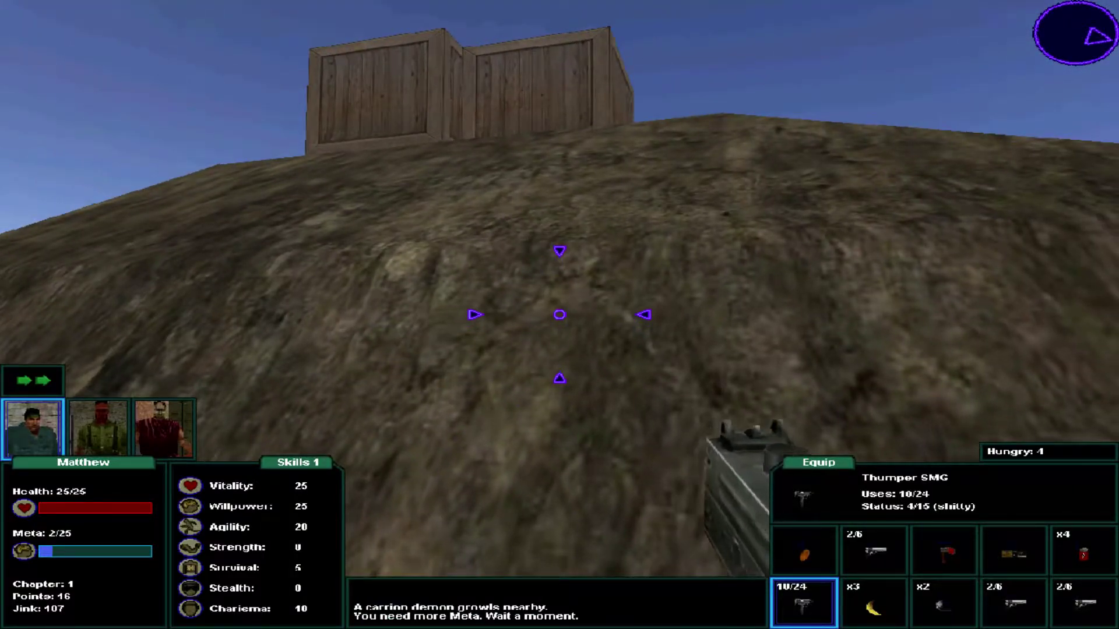
{"action": "key", "text": "s"}
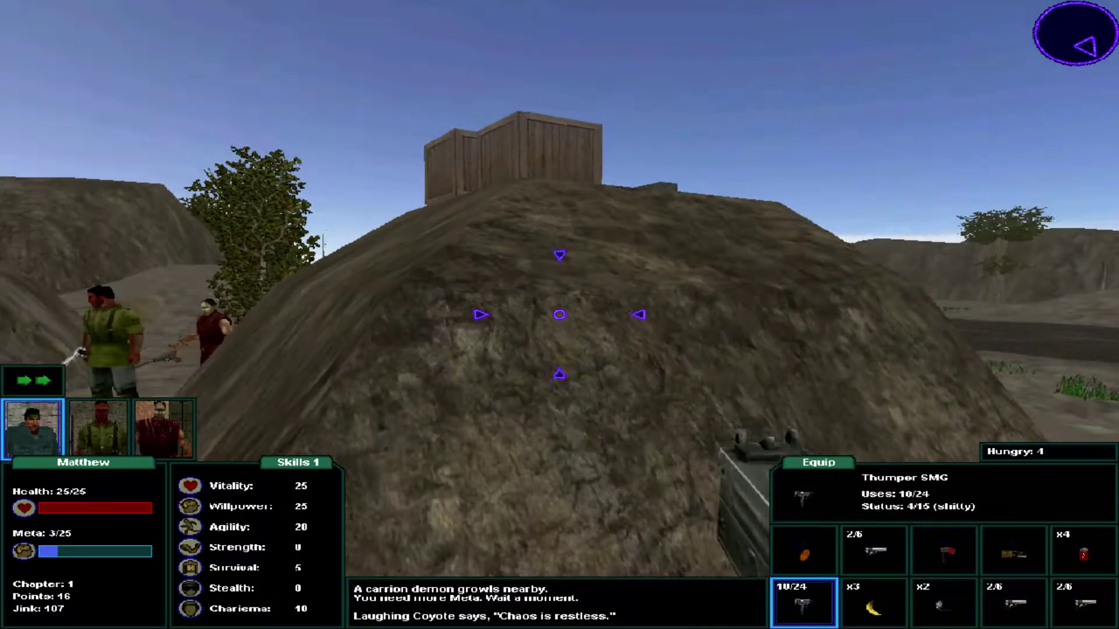
{"action": "key", "text": "w"}
{"action": "key", "text": "w"}
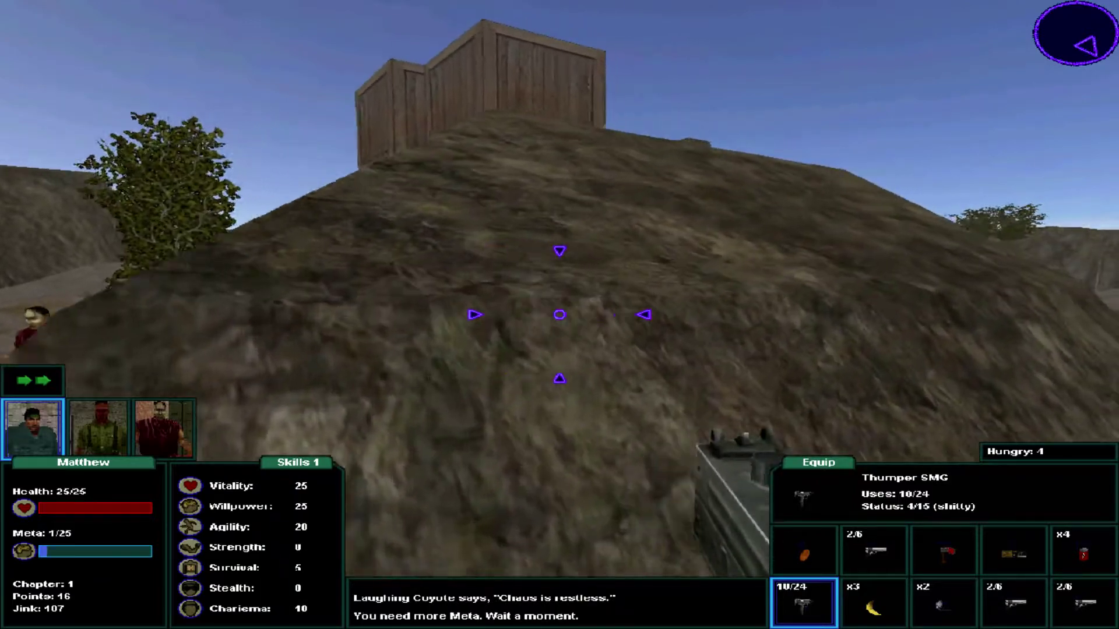
{"action": "key", "text": "w"}
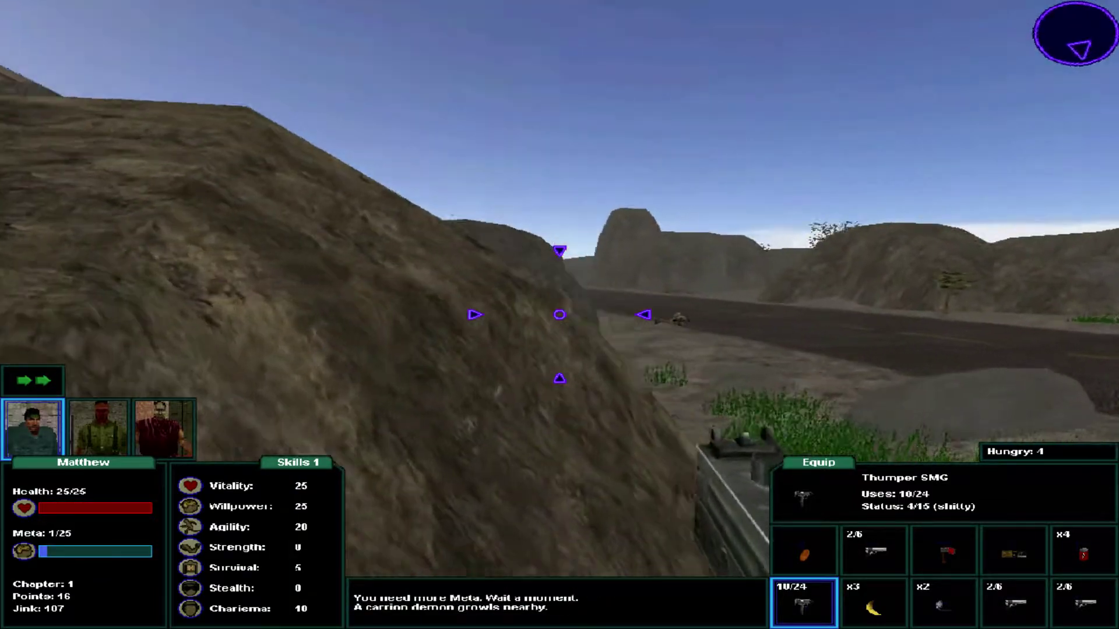
{"action": "key", "text": "w"}
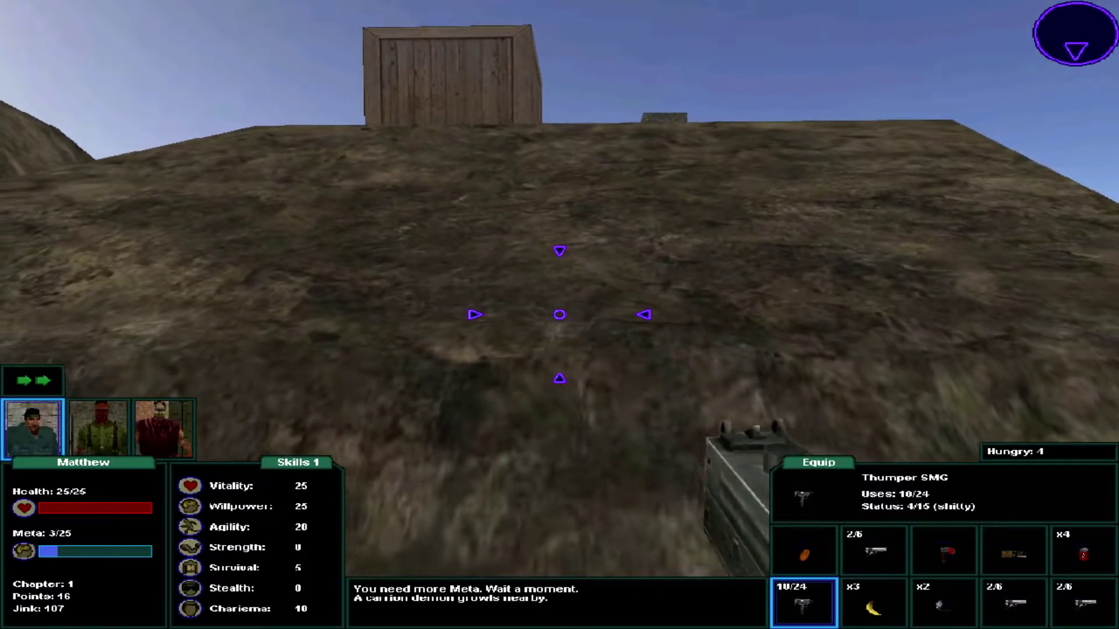
{"action": "key", "text": "w"}
{"action": "key", "text": "w"}
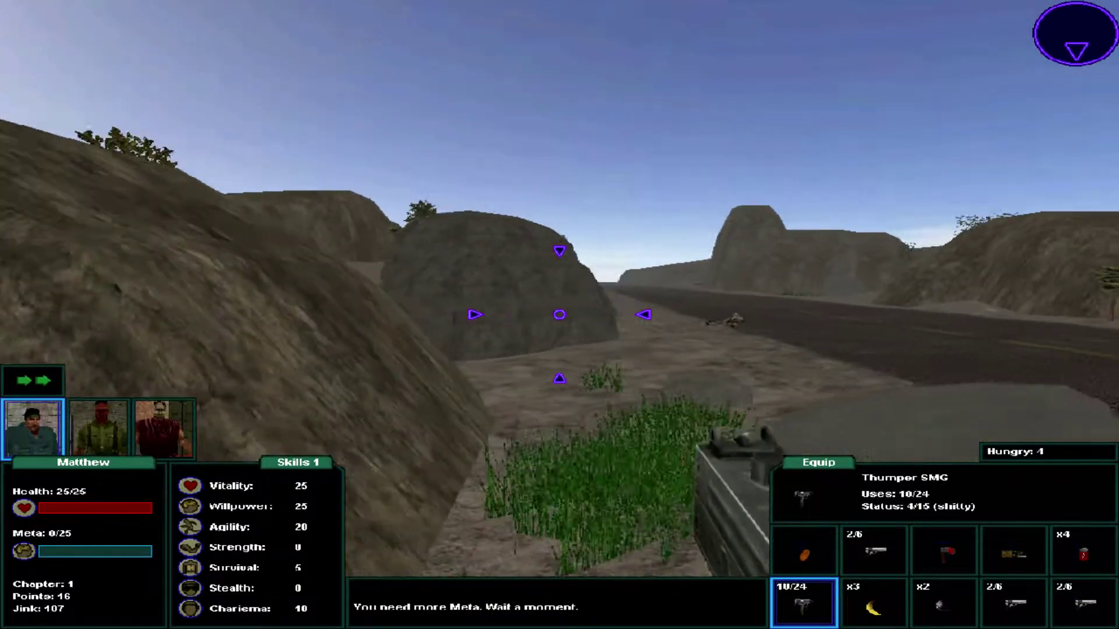
{"action": "key", "text": "w"}
Leave the road for the rocks, shoot the first diseased hound and take its raw meat.
{"action": "key", "text": "w"}
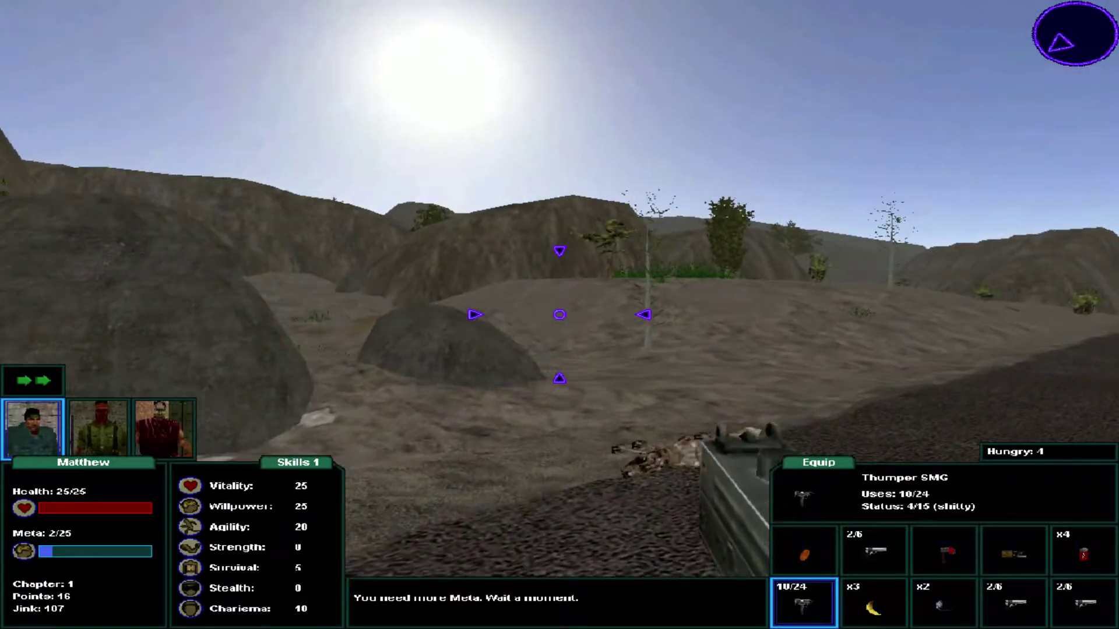
{"action": "key", "text": "w"}
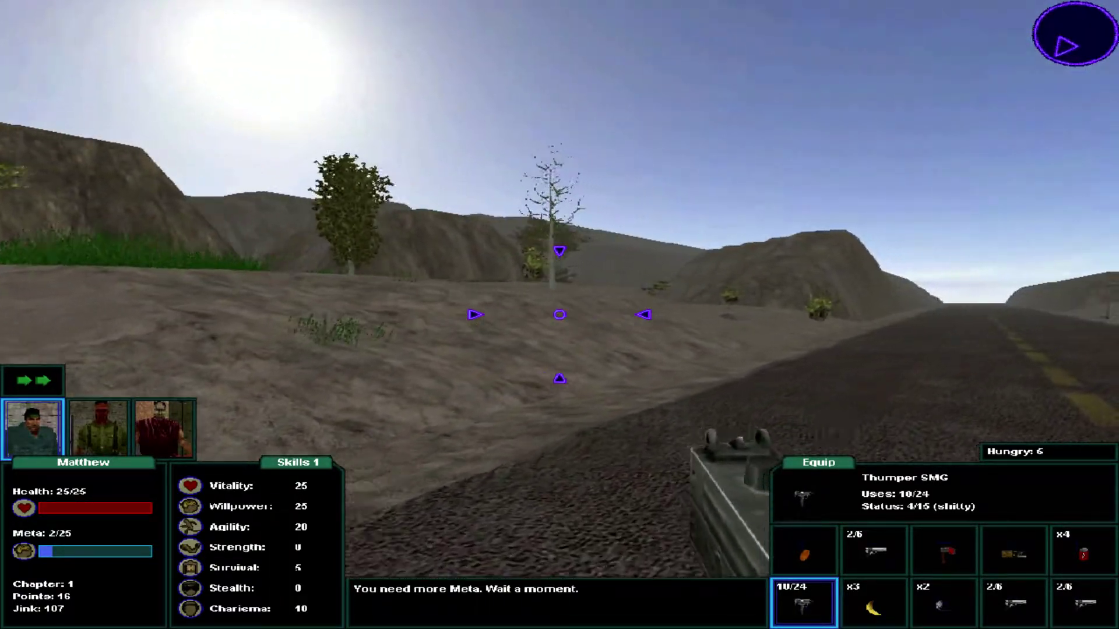
{"action": "key", "text": "w"}
{"action": "key", "text": "w"}
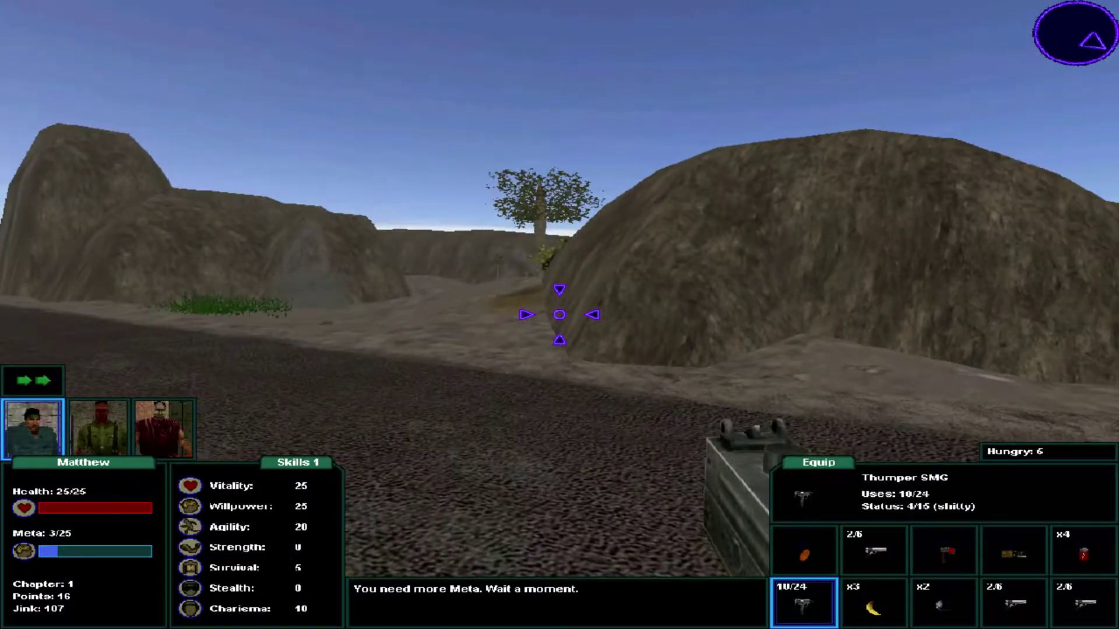
{"action": "key", "text": "w"}
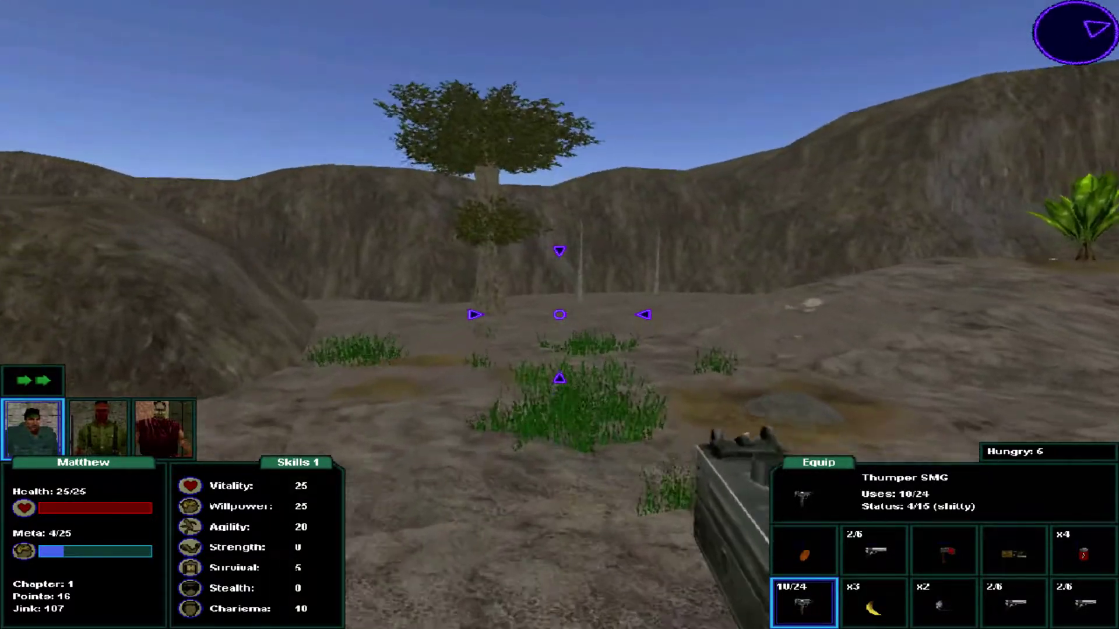
{"action": "left_click", "coordinate": [560, 316]}
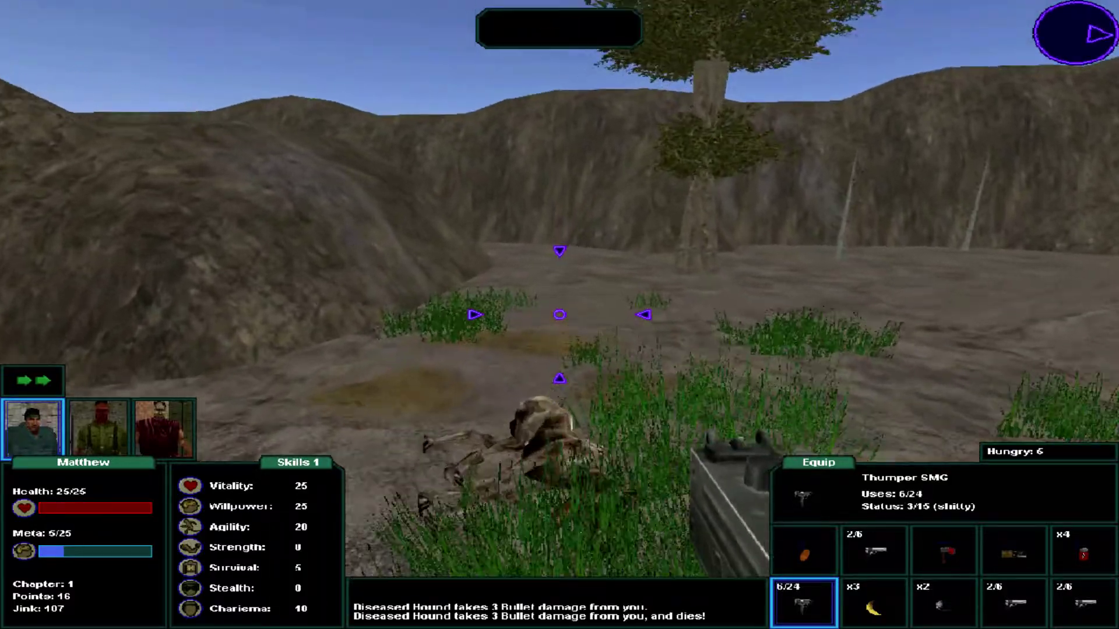
{"action": "key", "text": "w"}
{"action": "key", "text": "e"}
{"action": "key", "text": "w"}
Pick up the banana under the plant.
{"action": "left_click", "coordinate": [560, 314]}
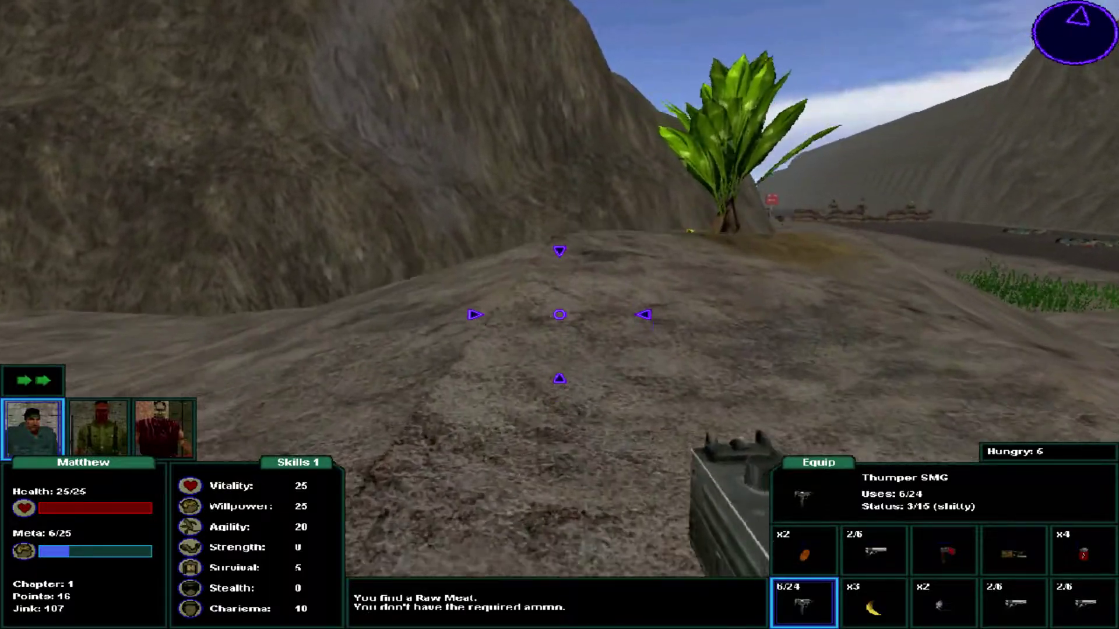
{"action": "key", "text": "w"}
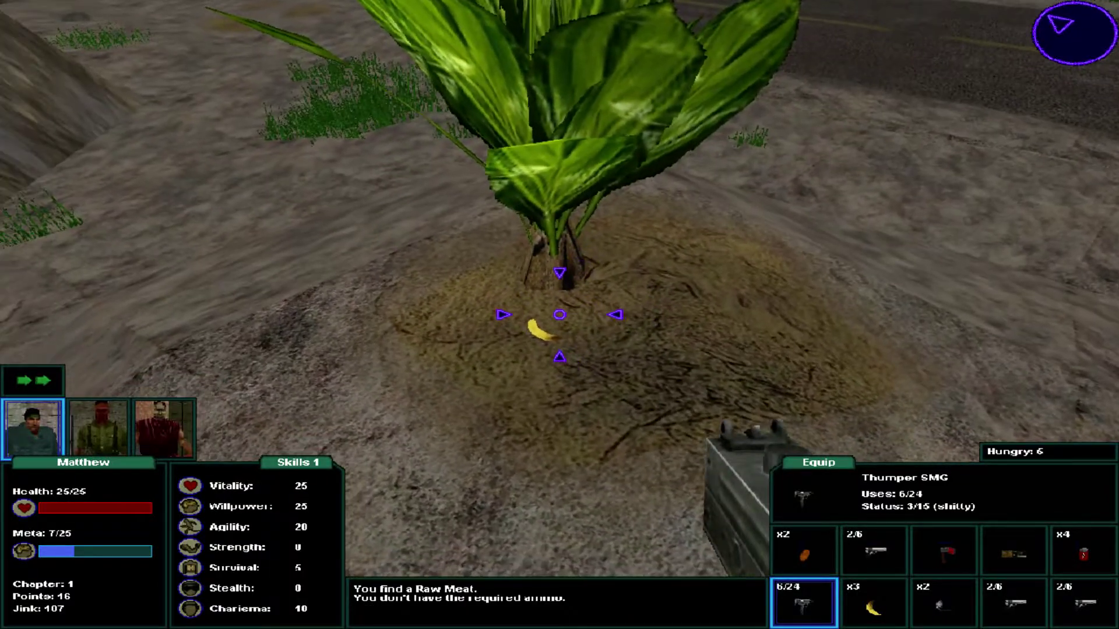
{"action": "key", "text": "e"}
{"action": "left_click_drag", "start_coordinate": [559, 315], "coordinate": [560, 316]}
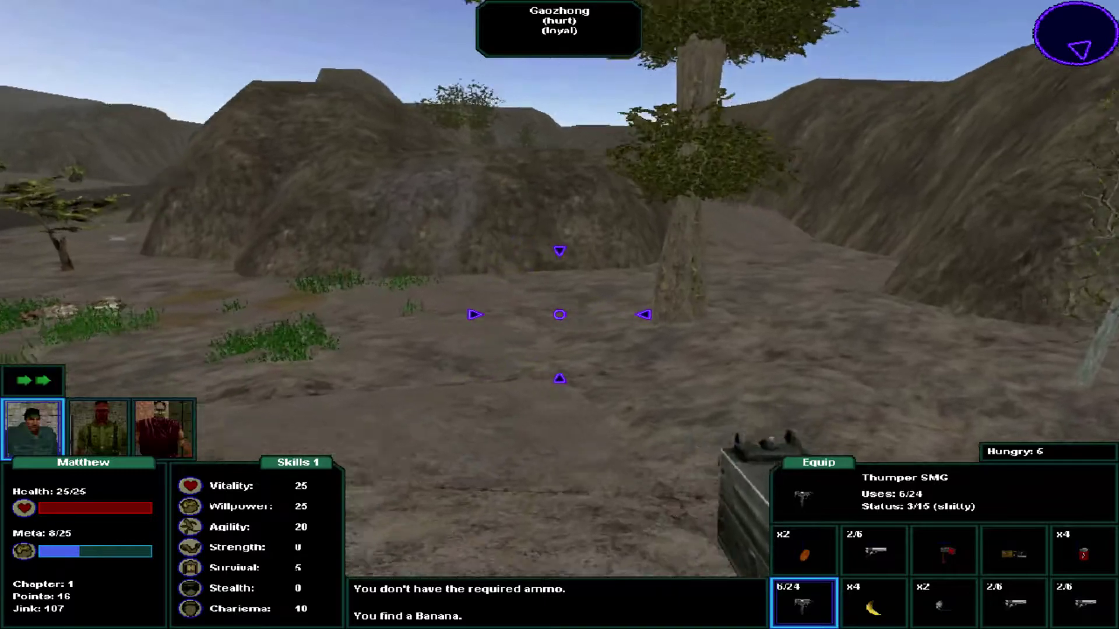
Shoot the second hound in the canyon and collect its raw meat.
{"action": "key", "text": "w"}
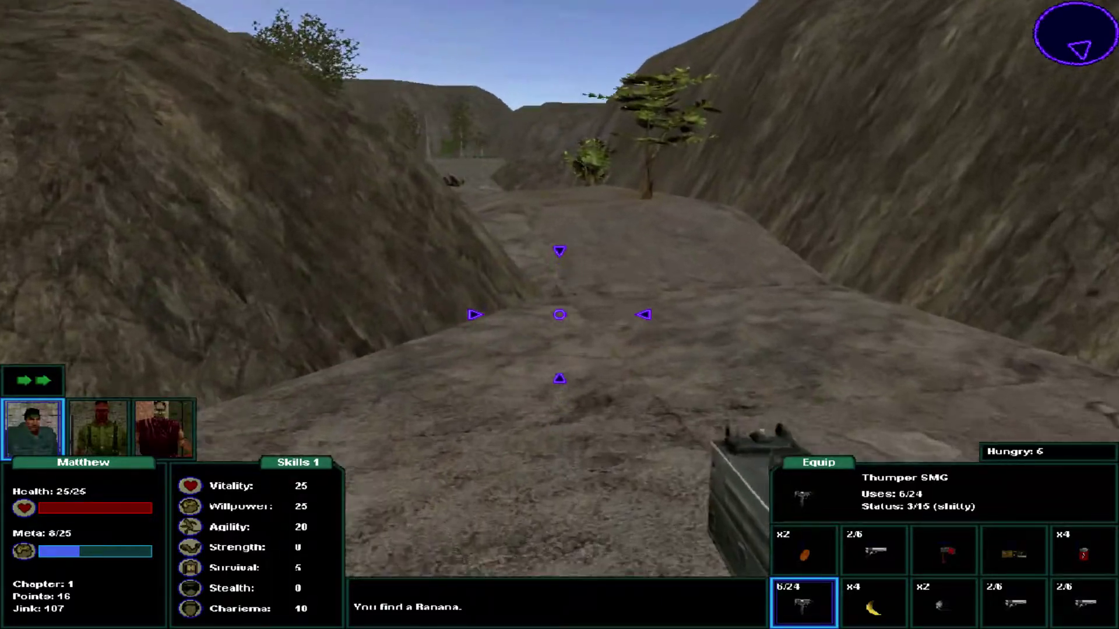
{"action": "left_click_drag", "start_coordinate": [559, 315], "coordinate": [559, 314]}
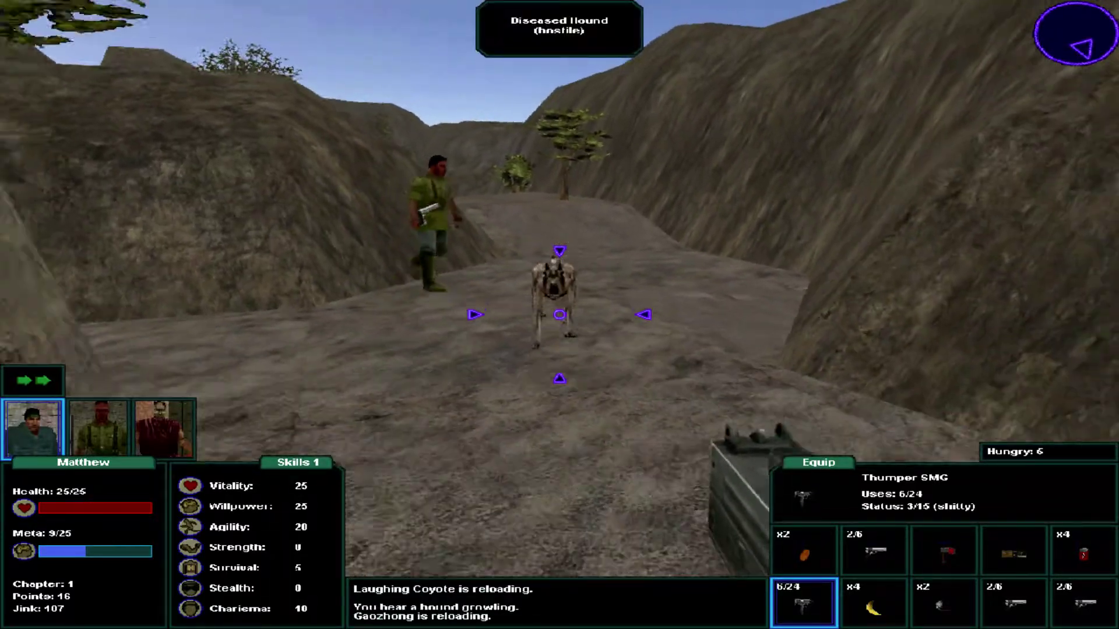
{"action": "left_click", "coordinate": [560, 315]}
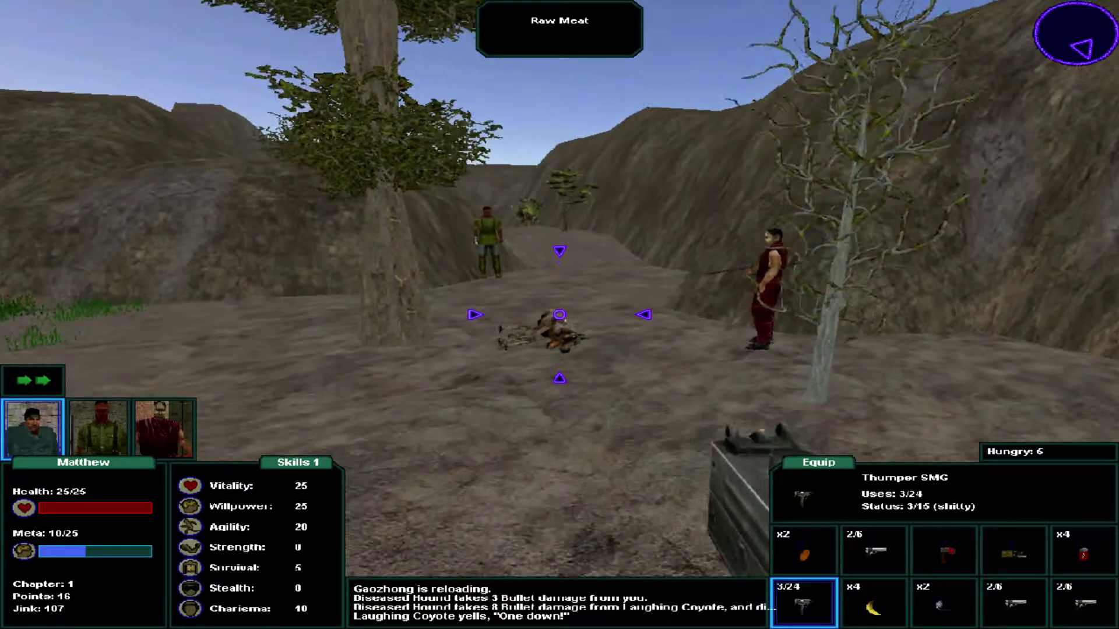
{"action": "key", "text": "w"}
{"action": "key", "text": "e"}
Continue along the canyon trail and switch to the bananas.
{"action": "key", "text": "w"}
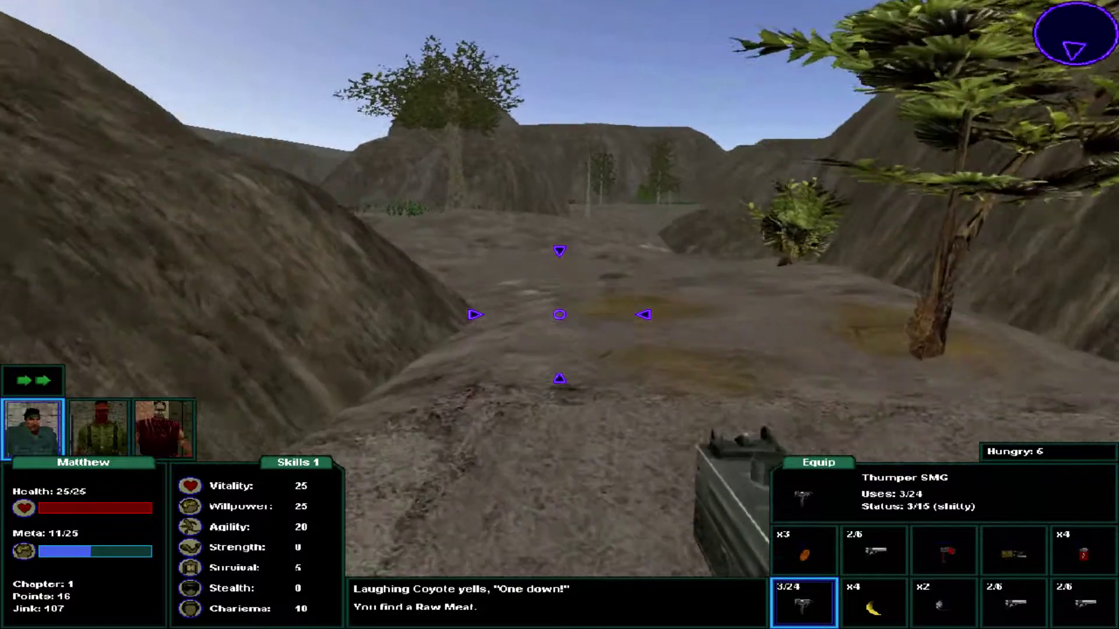
{"action": "key", "text": "w"}
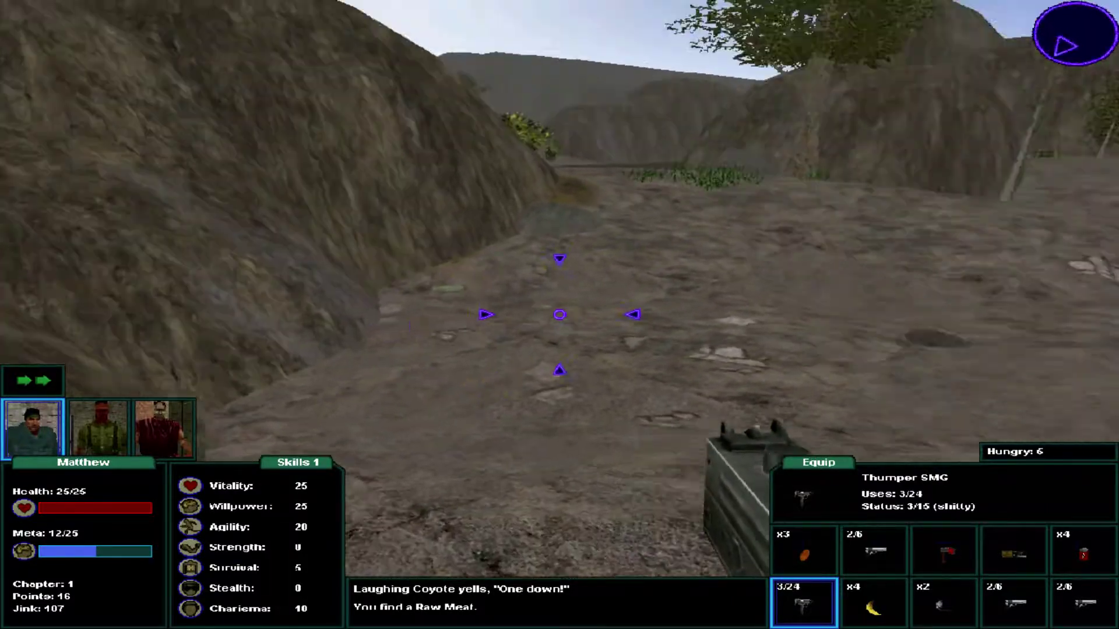
{"action": "key", "text": "w"}
{"action": "key", "text": "2"}
{"action": "scroll", "coordinate": [560, 315], "scroll_direction": "down", "scroll_amount": 1}
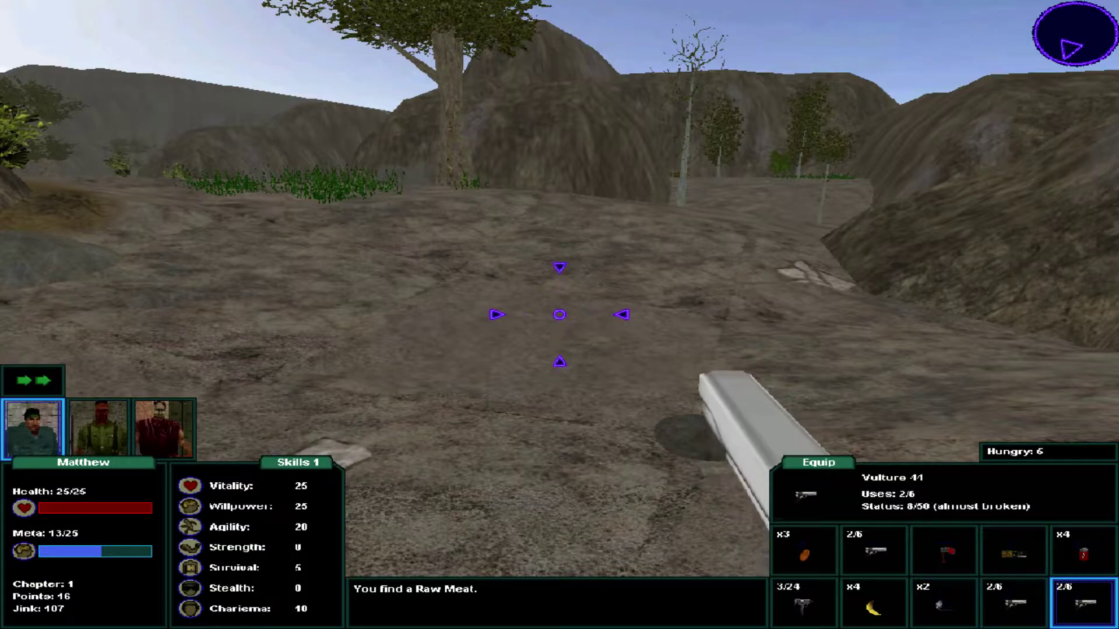
{"action": "scroll", "coordinate": [559, 315], "scroll_direction": "down", "scroll_amount": 1}
{"action": "scroll", "coordinate": [559, 315], "scroll_direction": "down", "scroll_amount": 1}
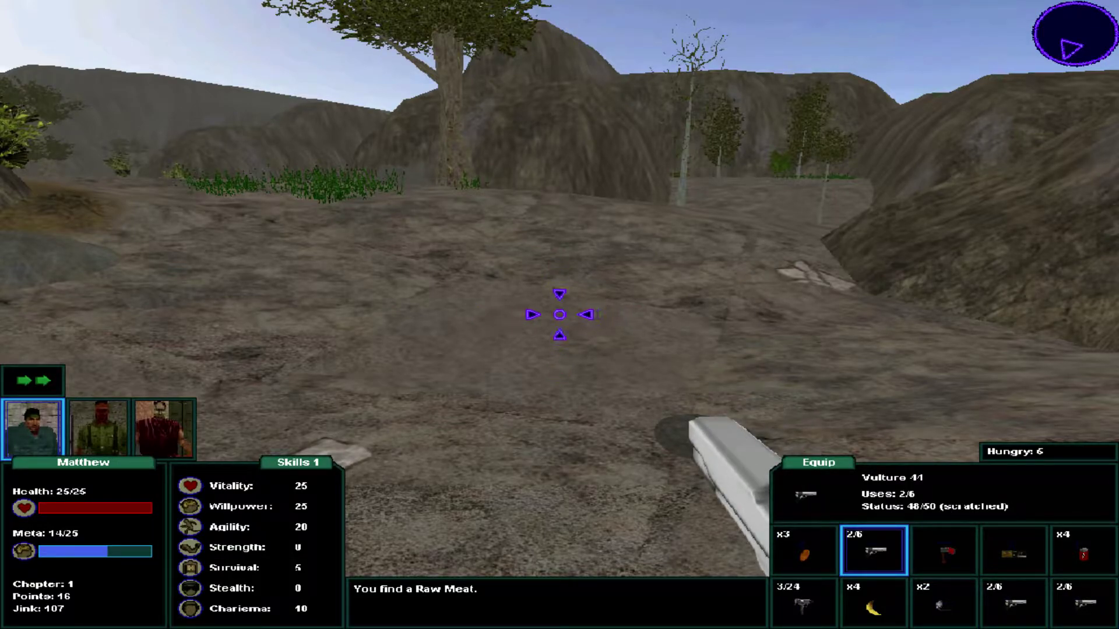
Reload the scratched Vulture 44 to 6/6 and walk through the valley to the body.
{"action": "key", "text": "r"}
{"action": "key", "text": "w"}
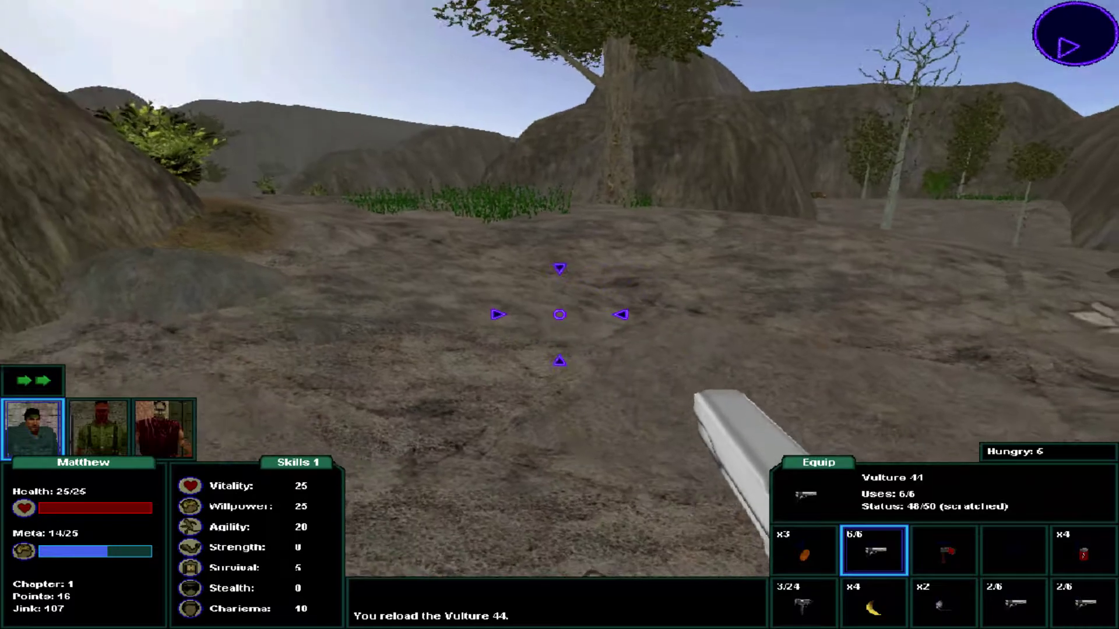
{"action": "key", "text": "w"}
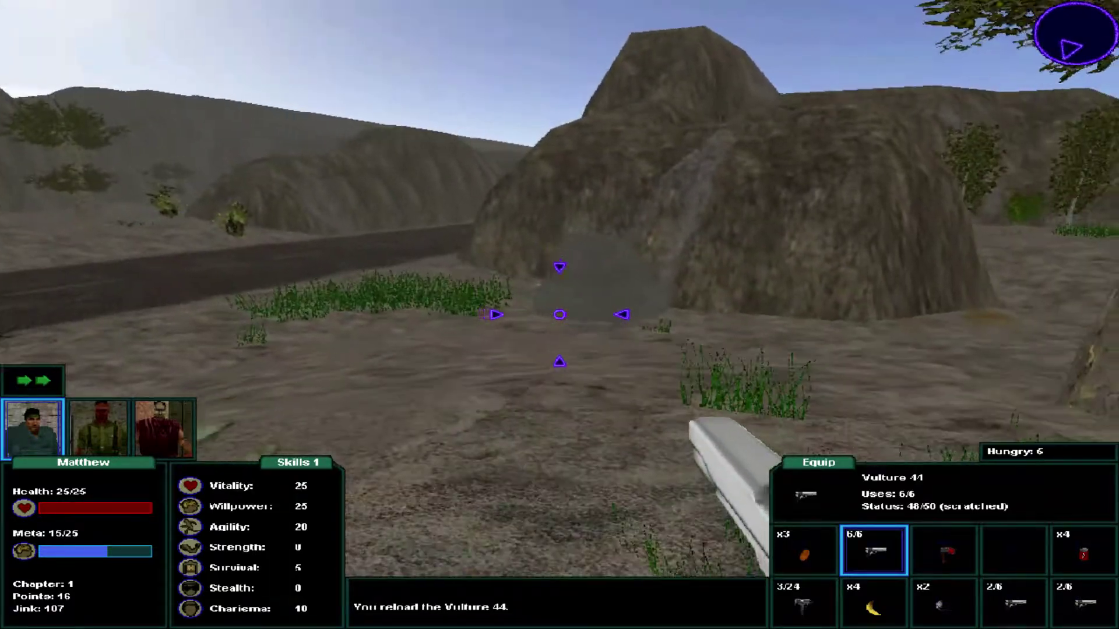
{"action": "key", "text": "w"}
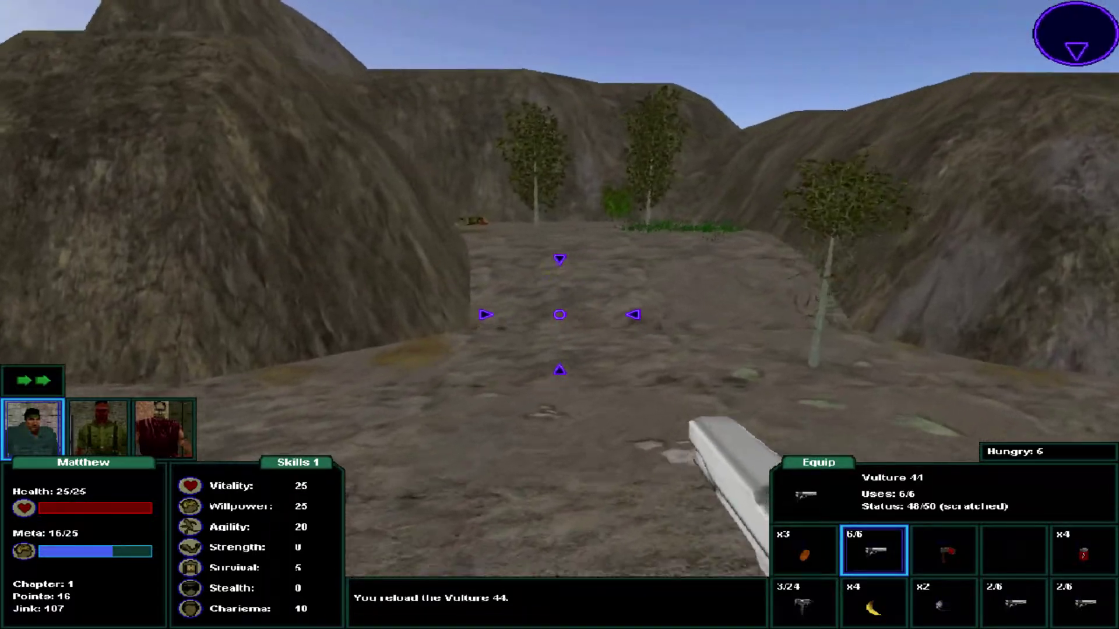
{"action": "key", "text": "w"}
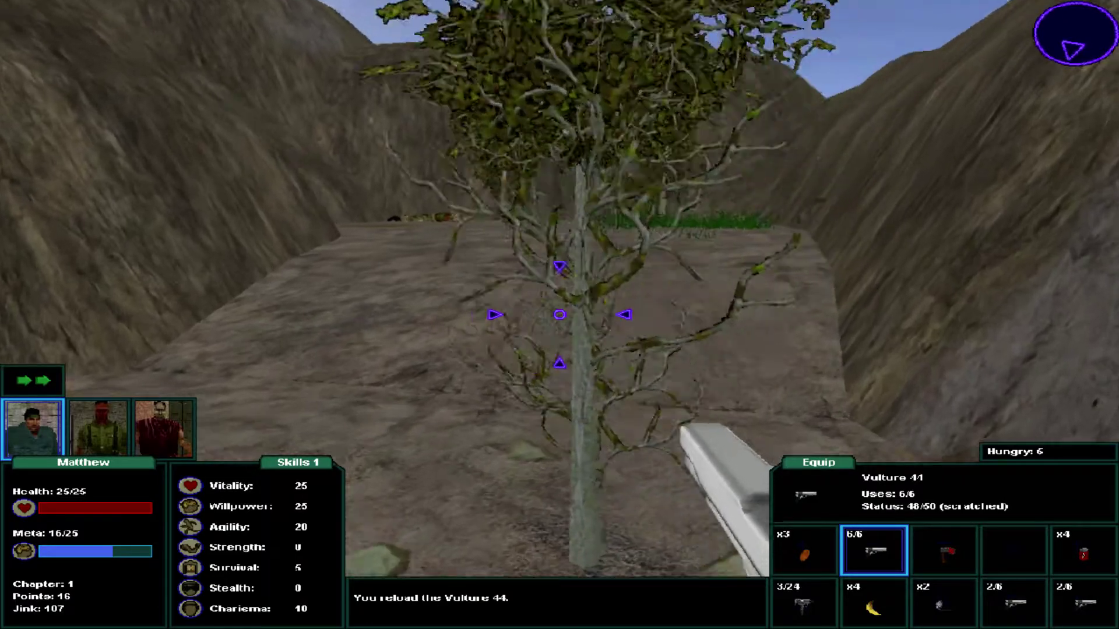
{"action": "key", "text": "w"}
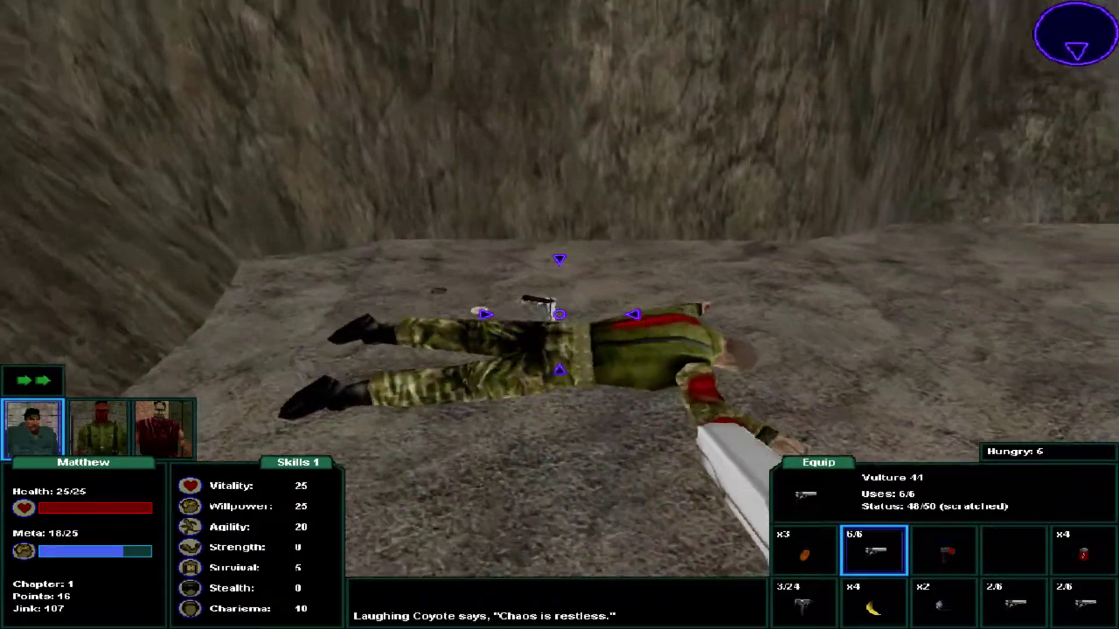
Loot the body's Jink, take and drop its empty pistol, and switch to the loaded pistol.
{"action": "left_click", "coordinate": [560, 315]}
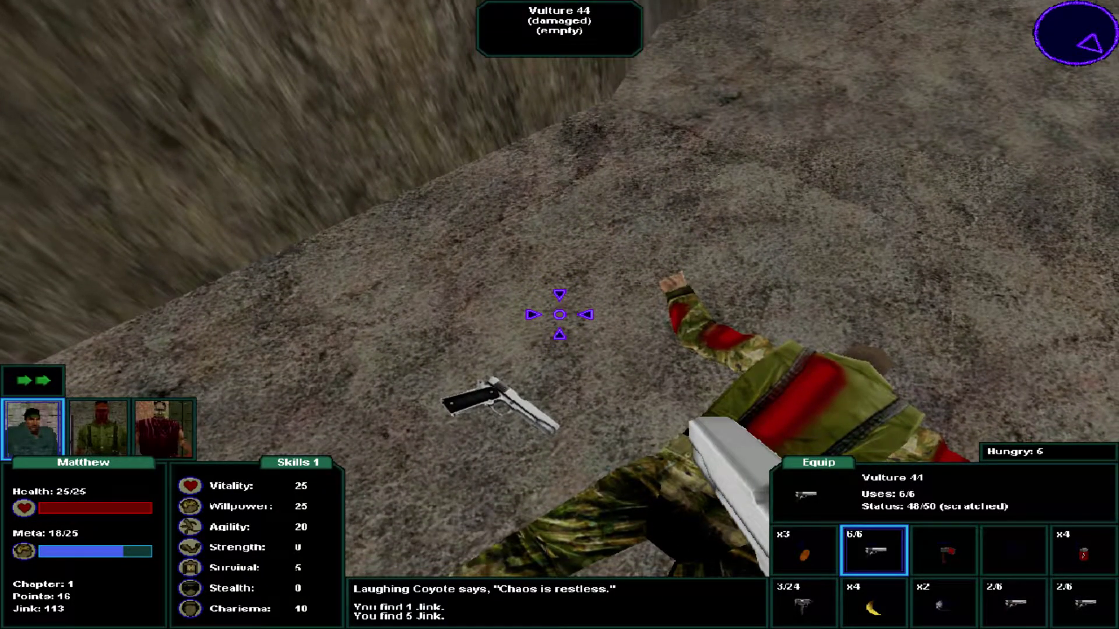
{"action": "left_click", "coordinate": [560, 315]}
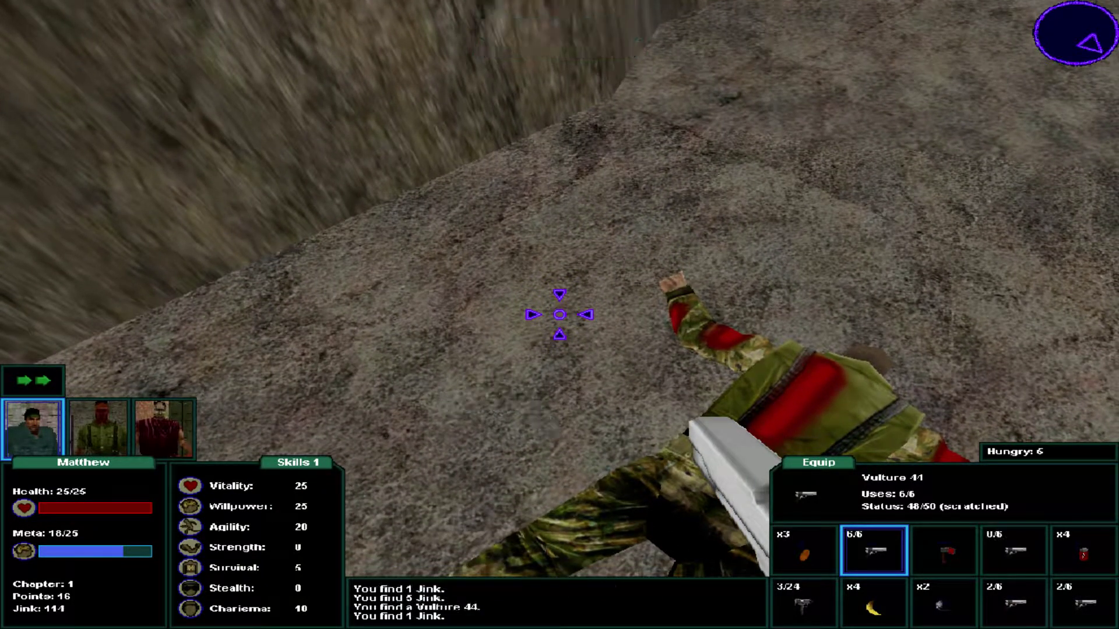
{"action": "key", "text": "4"}
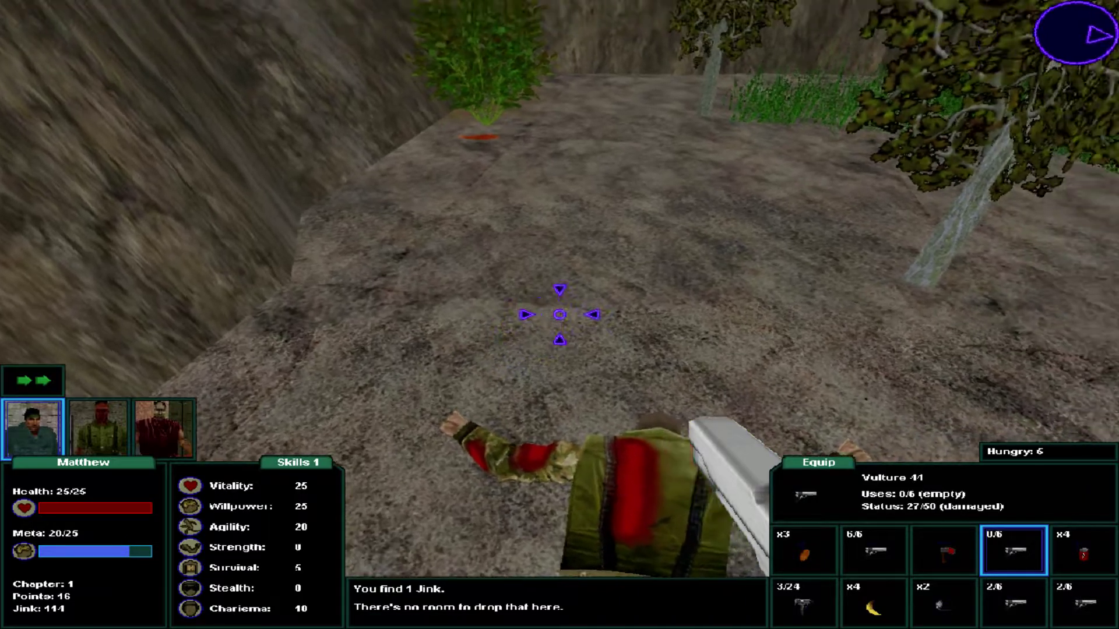
{"action": "key", "text": "x"}
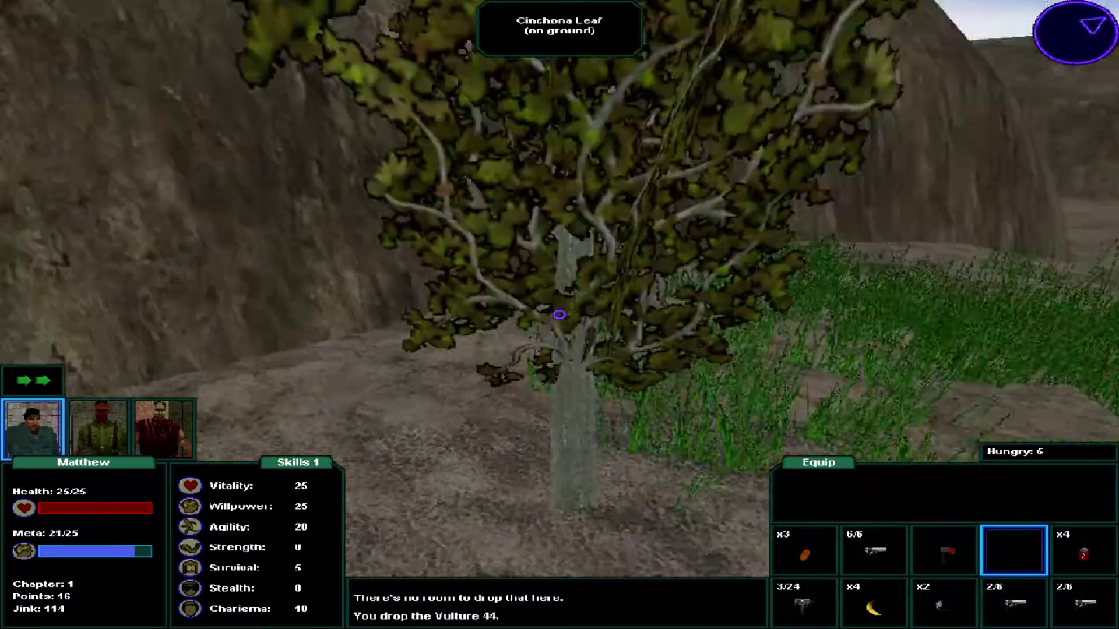
{"action": "key", "text": "2"}
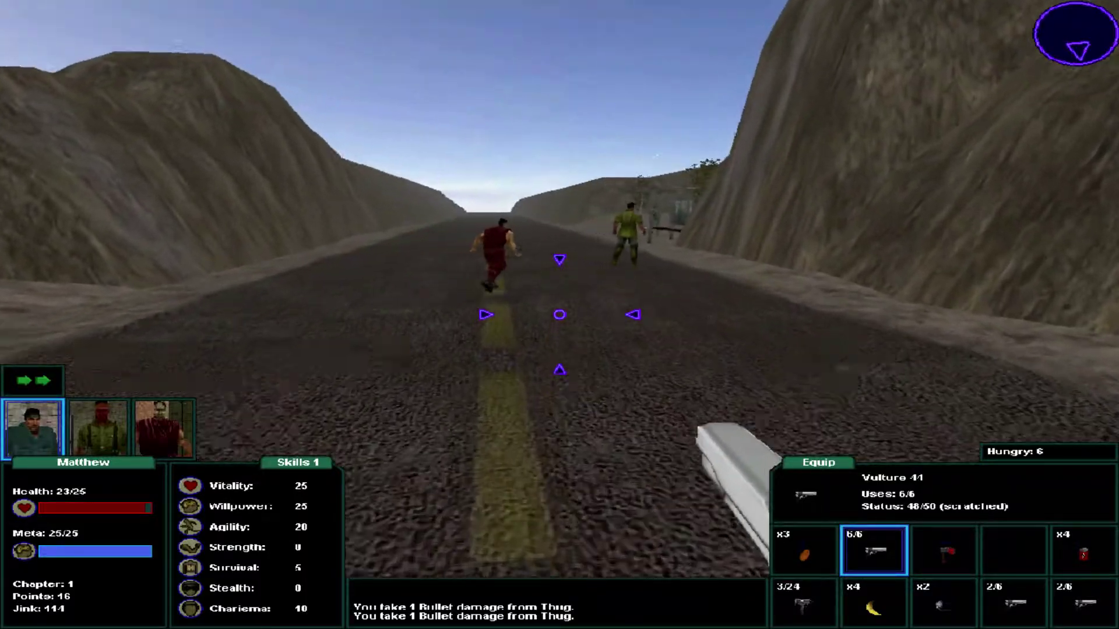
Shoot down the thugs at the roadside bus shelter.
{"action": "left_click", "coordinate": [561, 315]}
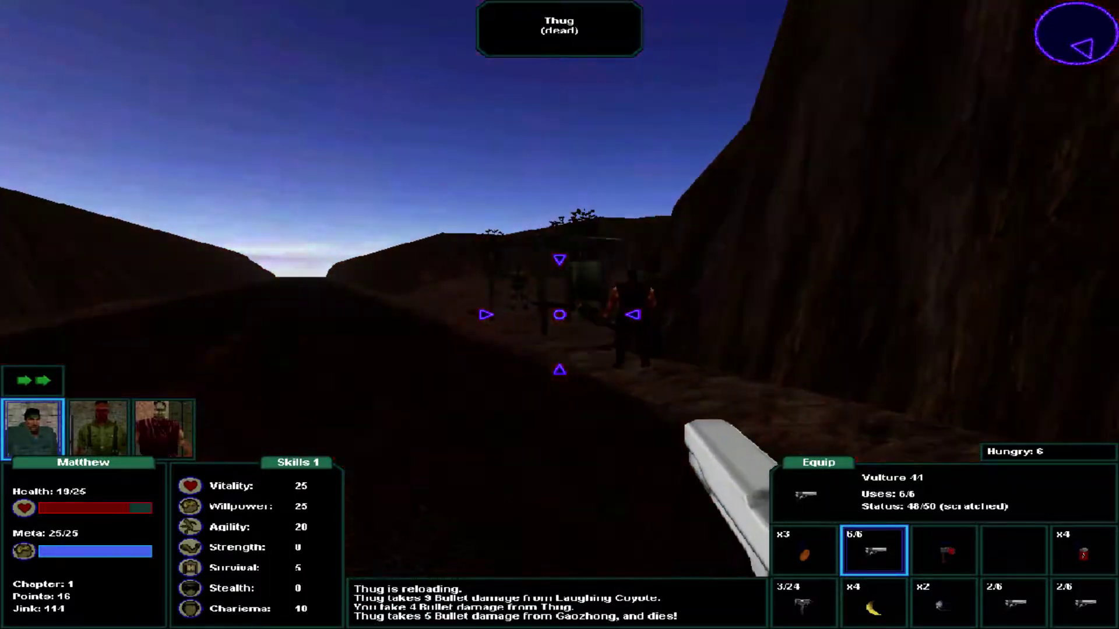
{"action": "left_click", "coordinate": [559, 314]}
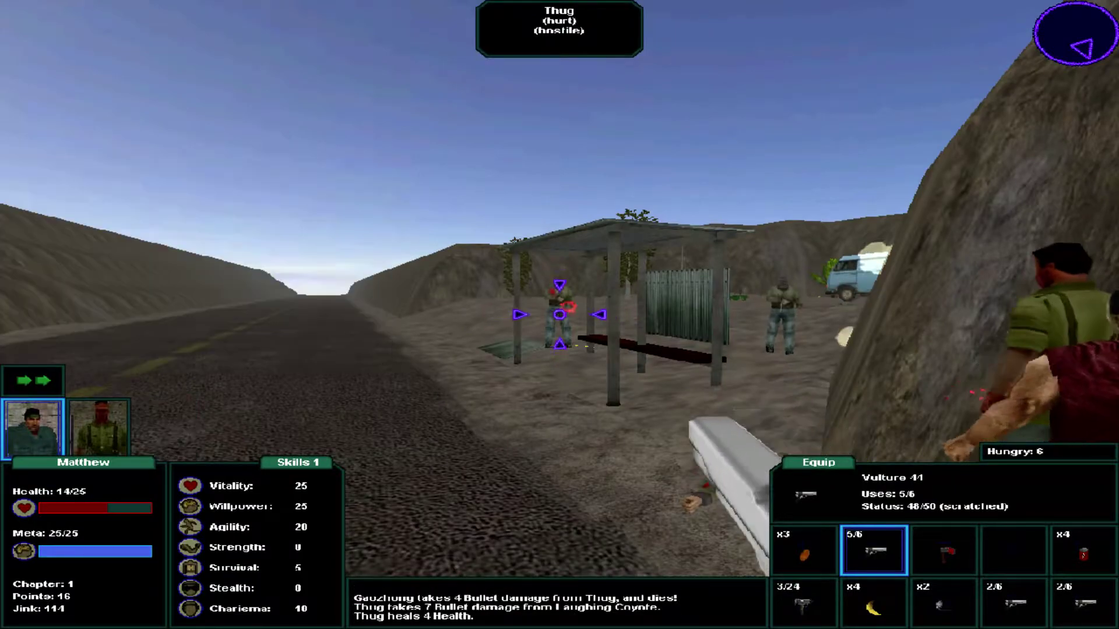
{"action": "left_click", "coordinate": [559, 314]}
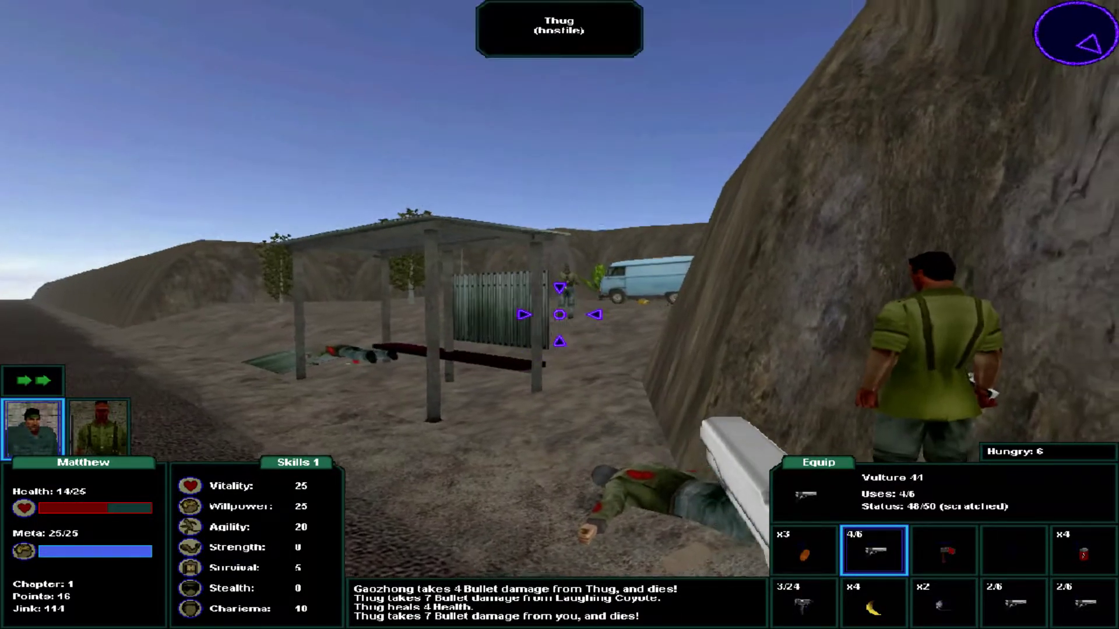
{"action": "key", "text": "w"}
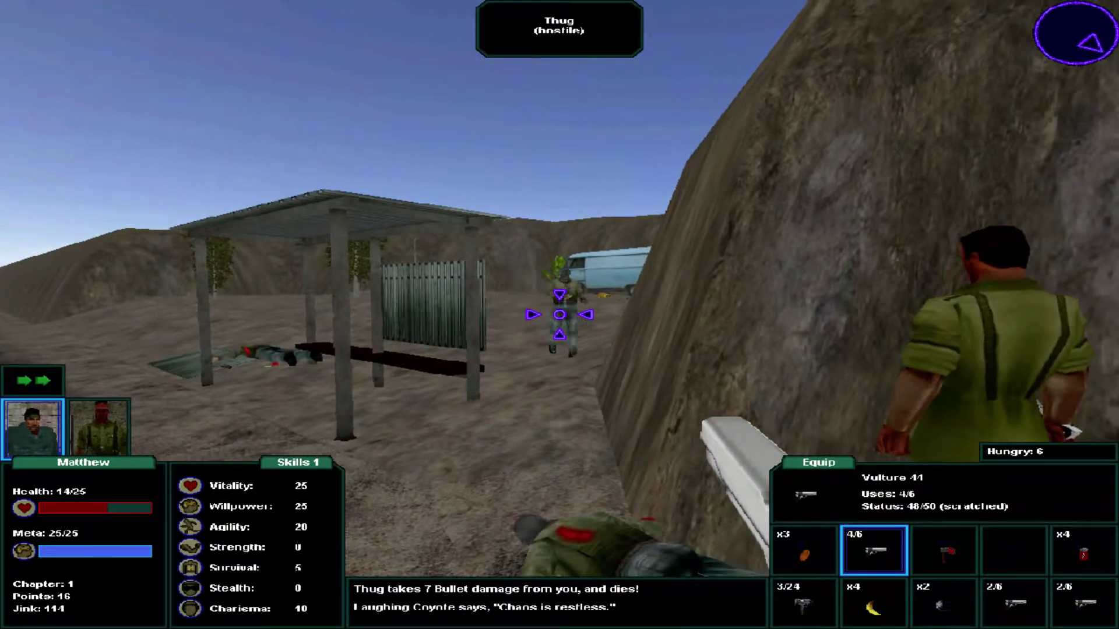
{"action": "left_click", "coordinate": [559, 315]}
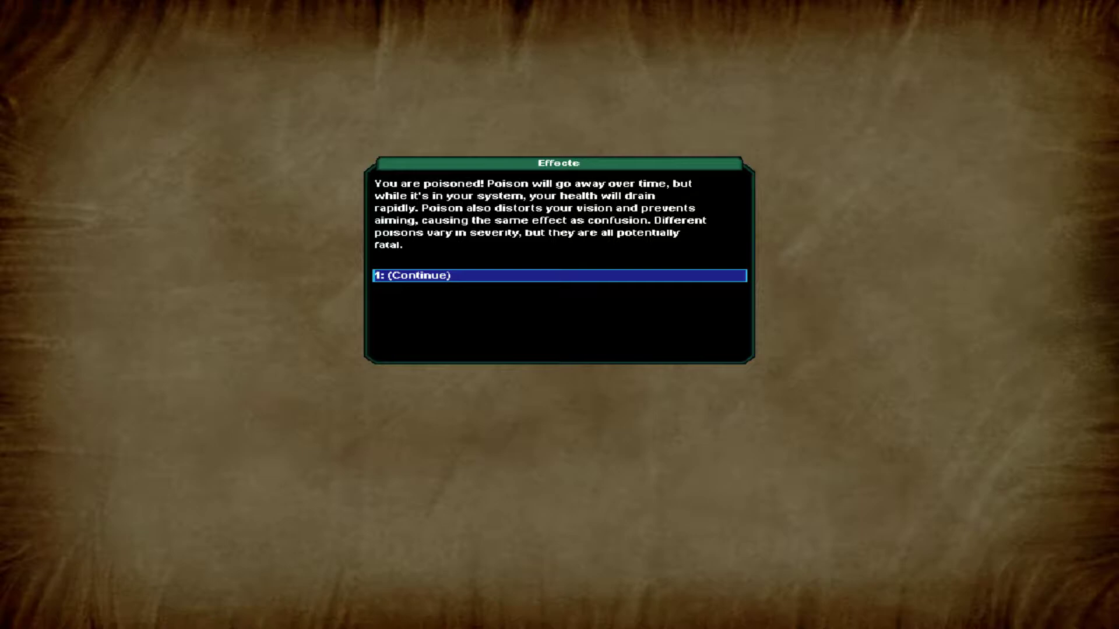
Dismiss the poison Effects notice with option 1 (Continue).
{"action": "key", "text": "1"}
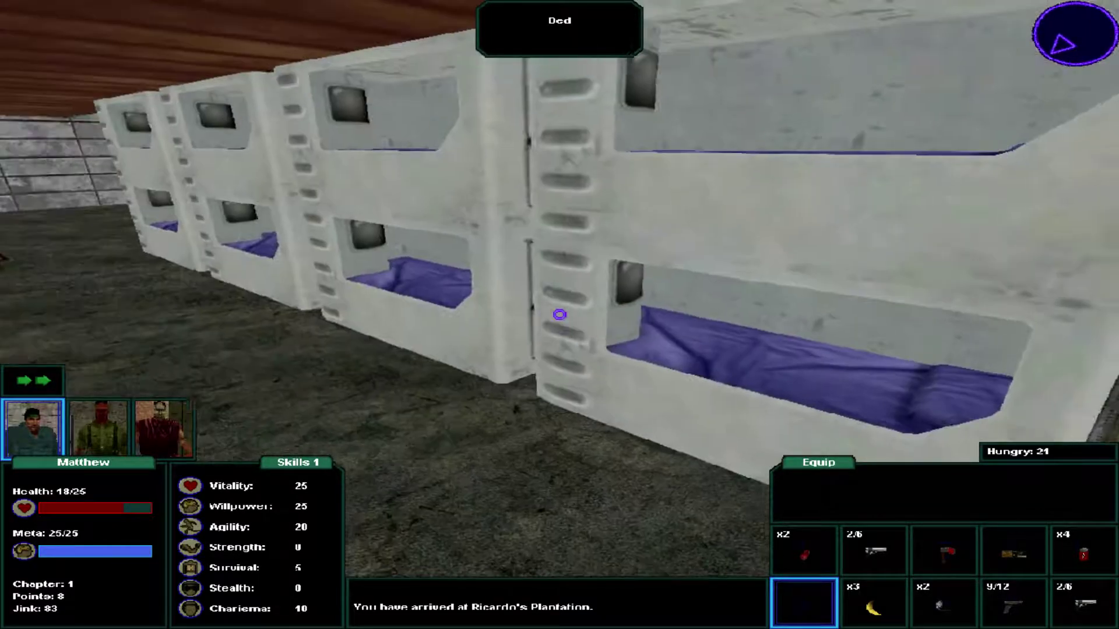
Equip the Crow 10mm pistol inside the bunker.
{"action": "key", "text": "w"}
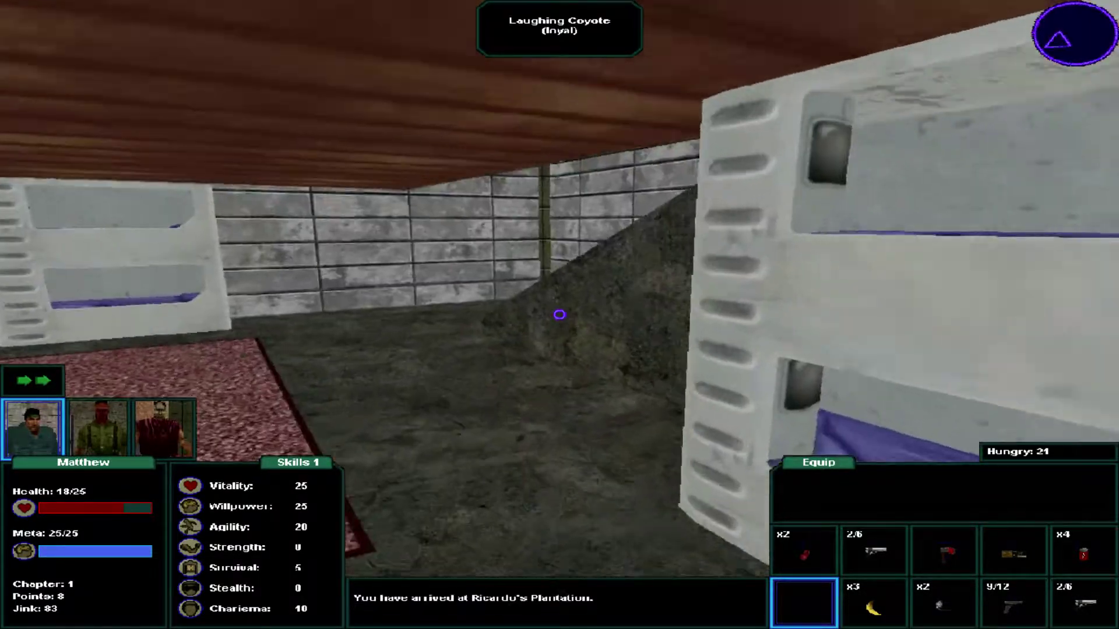
{"action": "key", "text": "5"}
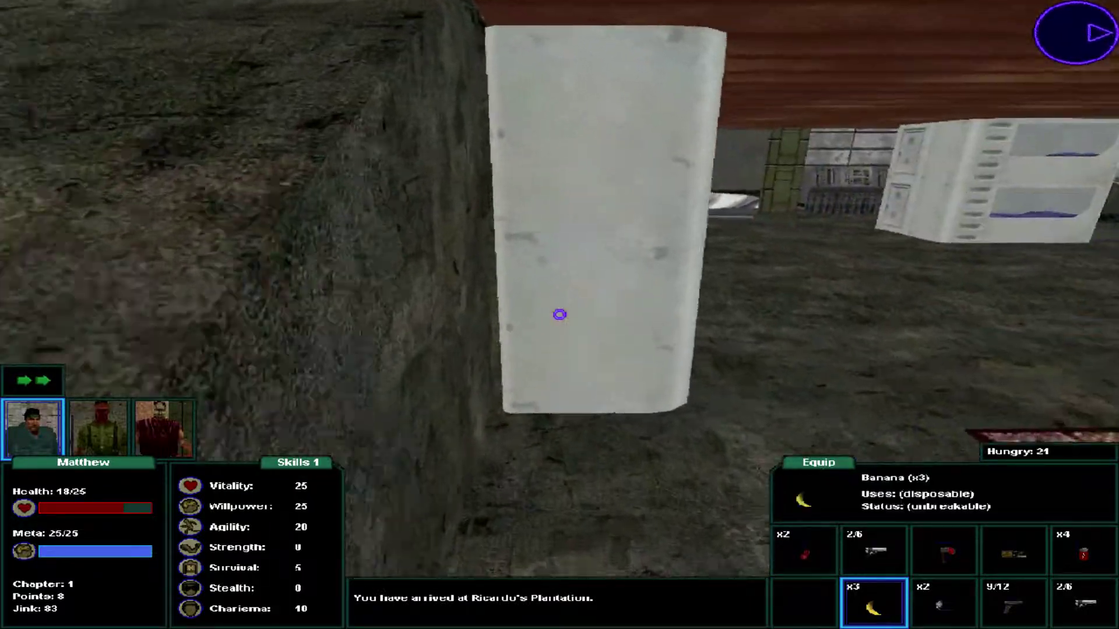
{"action": "key", "text": "9"}
{"action": "key", "text": "w"}
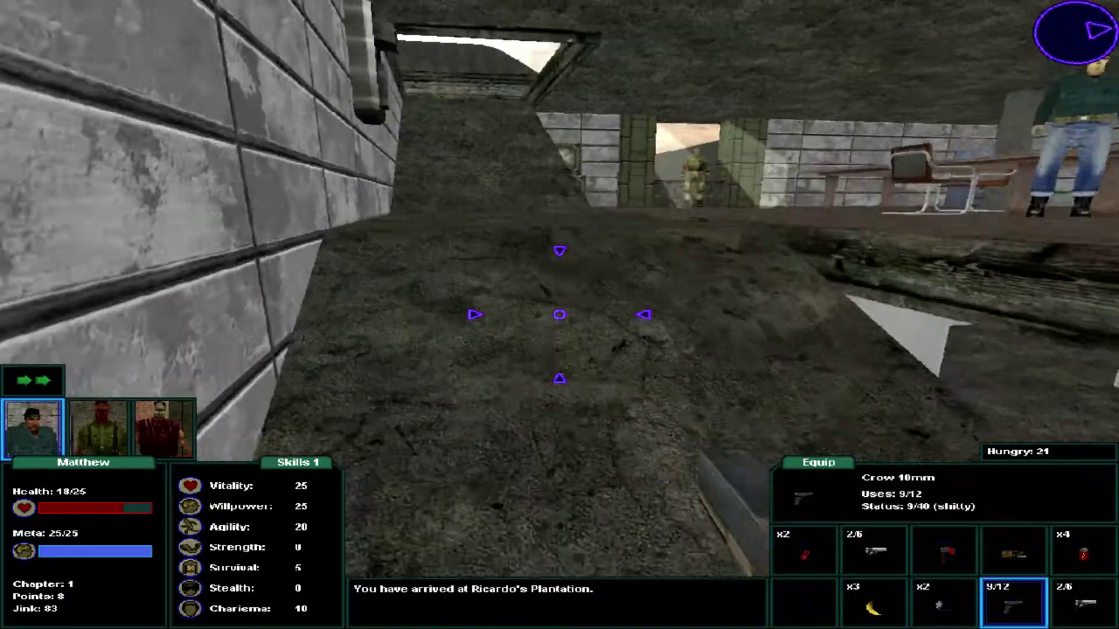
Climb the ramp and cross the rooftop walkway to the office door.
{"action": "key", "text": "w"}
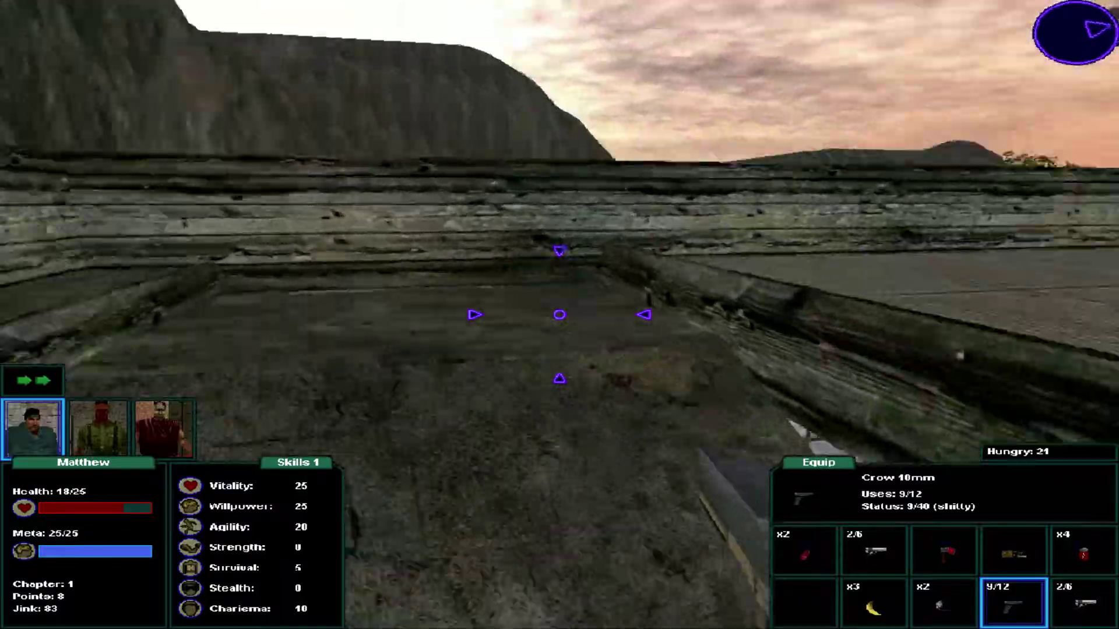
{"action": "key", "text": "w"}
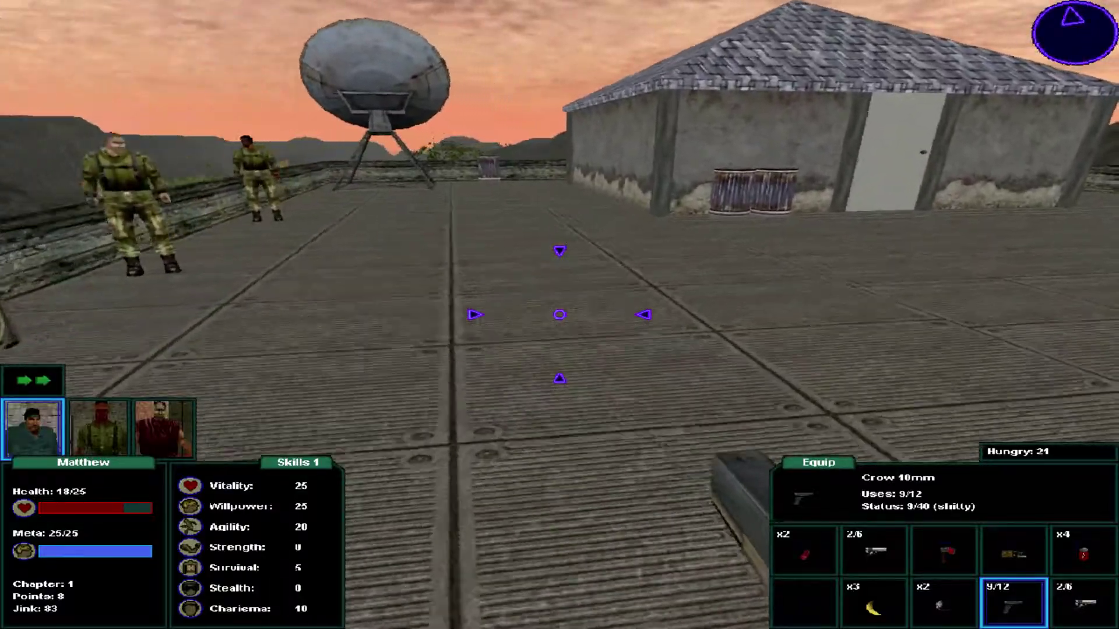
{"action": "key", "text": "w"}
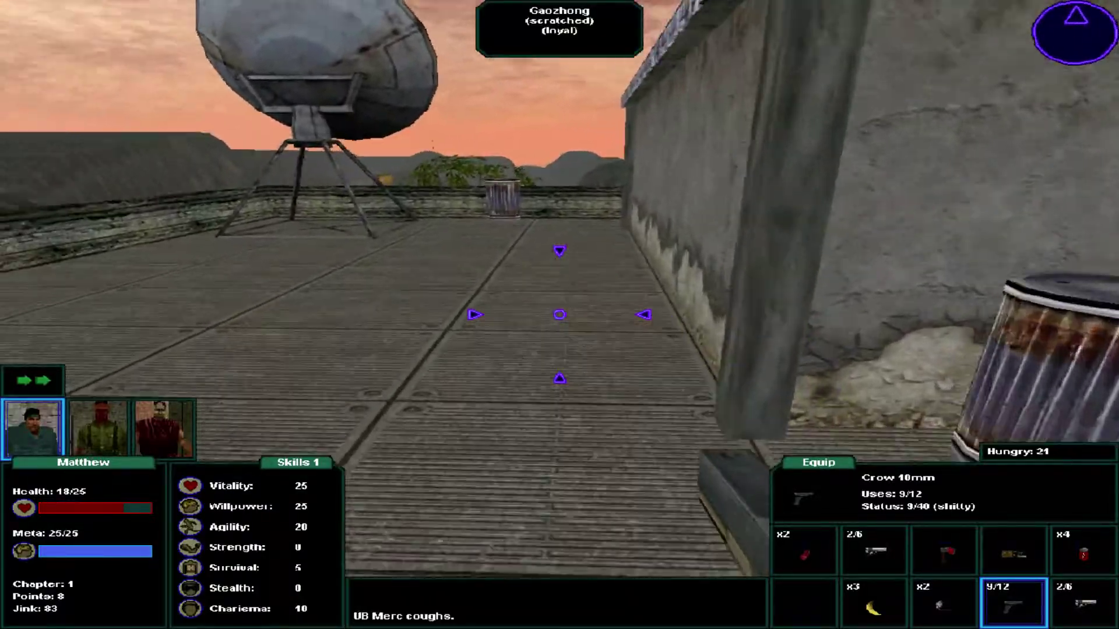
{"action": "key", "text": "w"}
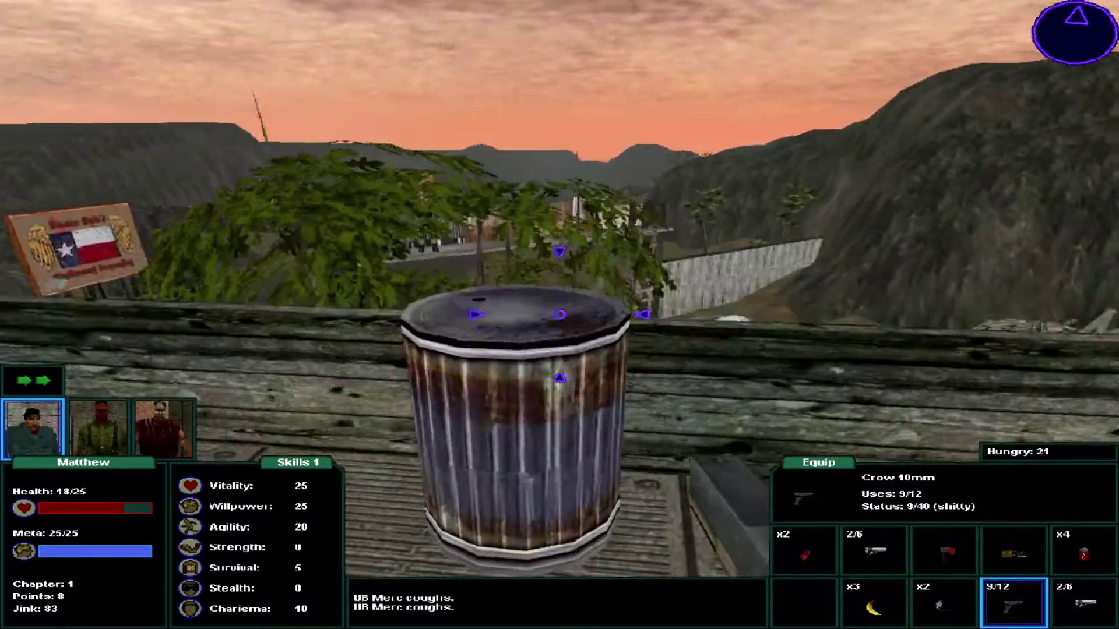
{"action": "key", "text": "w"}
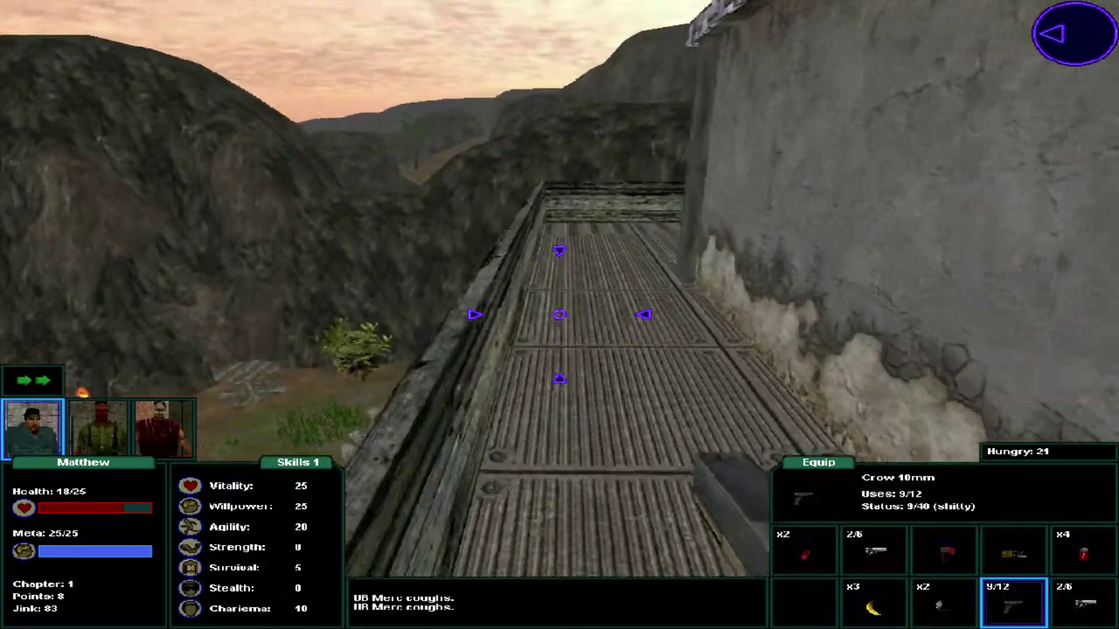
{"action": "key", "text": "w"}
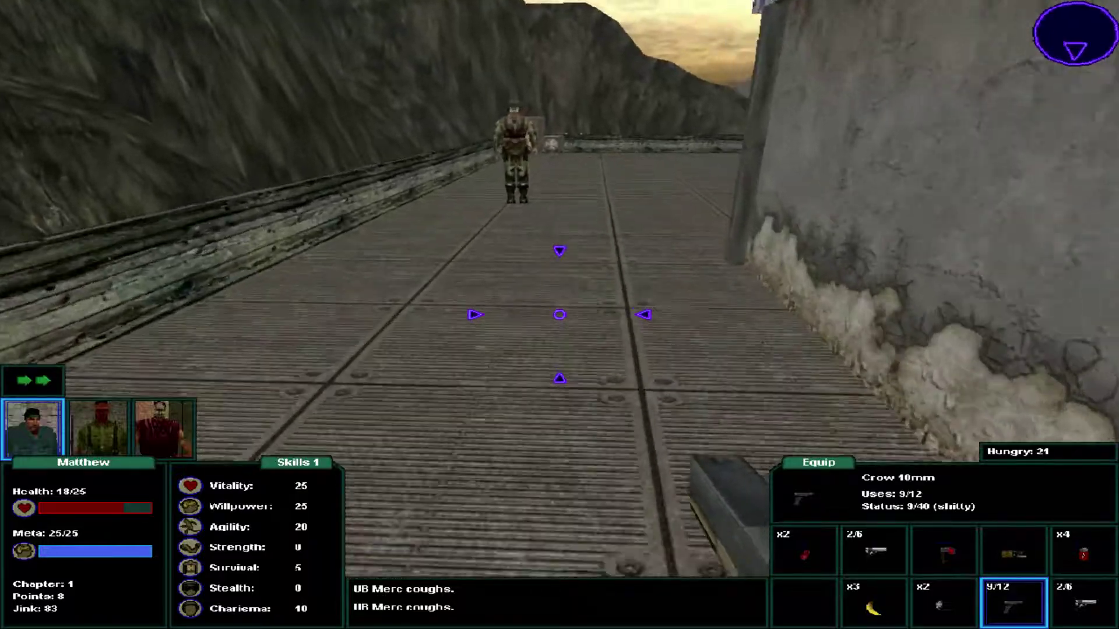
{"action": "key", "text": "w"}
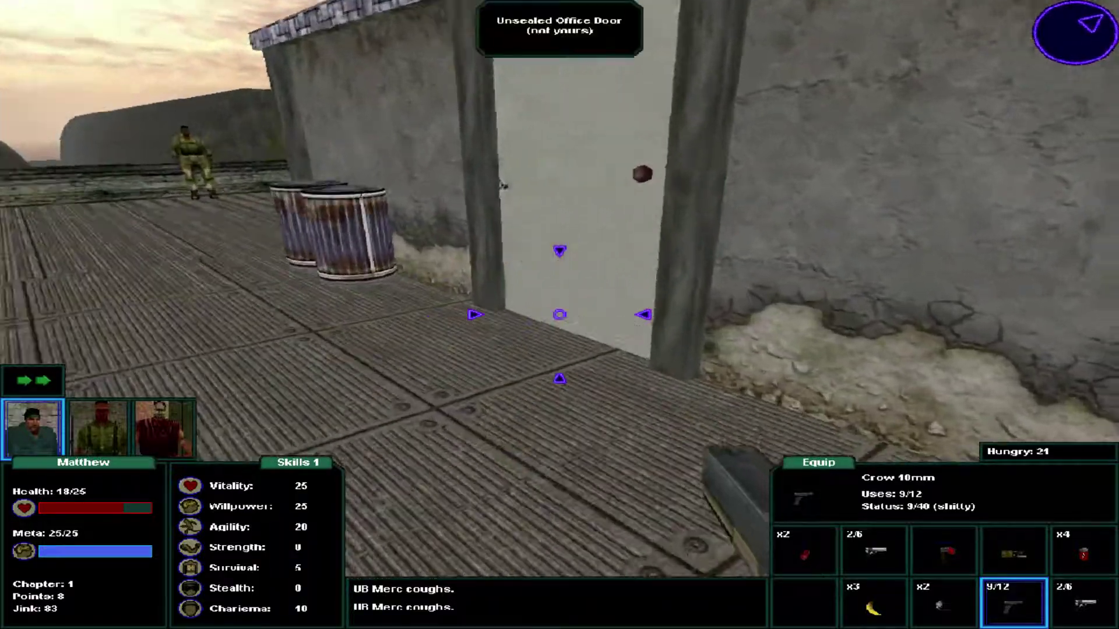
Enter the office and start talking to Uncle Bob.
{"action": "key", "text": "e"}
{"action": "key", "text": "w"}
{"action": "key", "text": "e"}
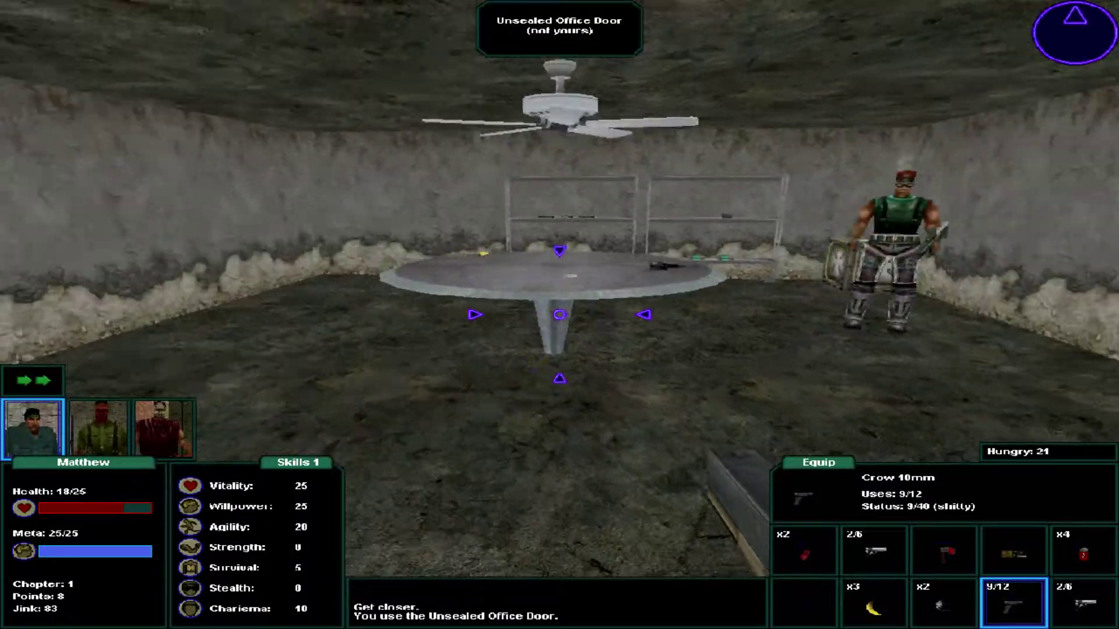
{"action": "key", "text": "w"}
{"action": "key", "text": "w"}
{"action": "key", "text": "e"}
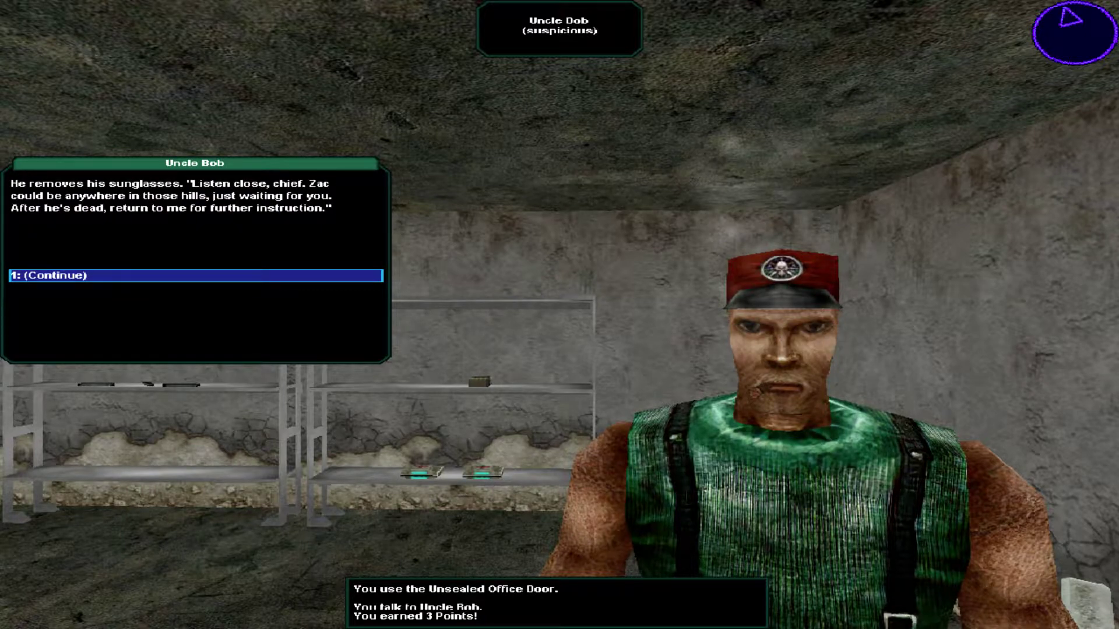
Finish Uncle Bob's conversation, leave the office, and walk back across the roof.
{"action": "key", "text": "1"}
{"action": "key", "text": "1"}
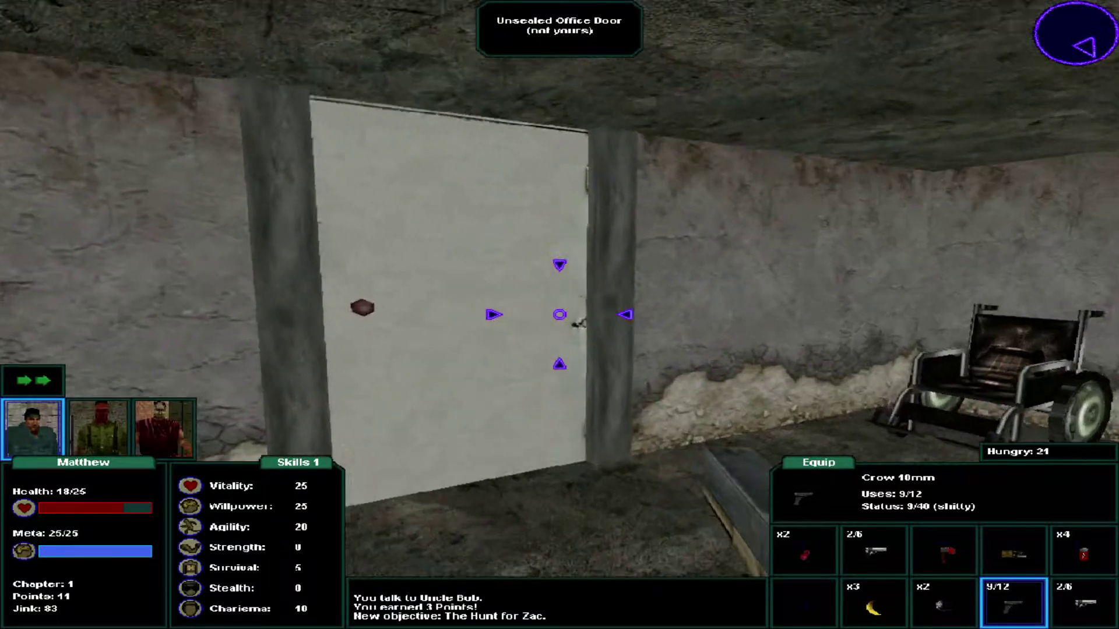
{"action": "key", "text": "e"}
{"action": "key", "text": "w"}
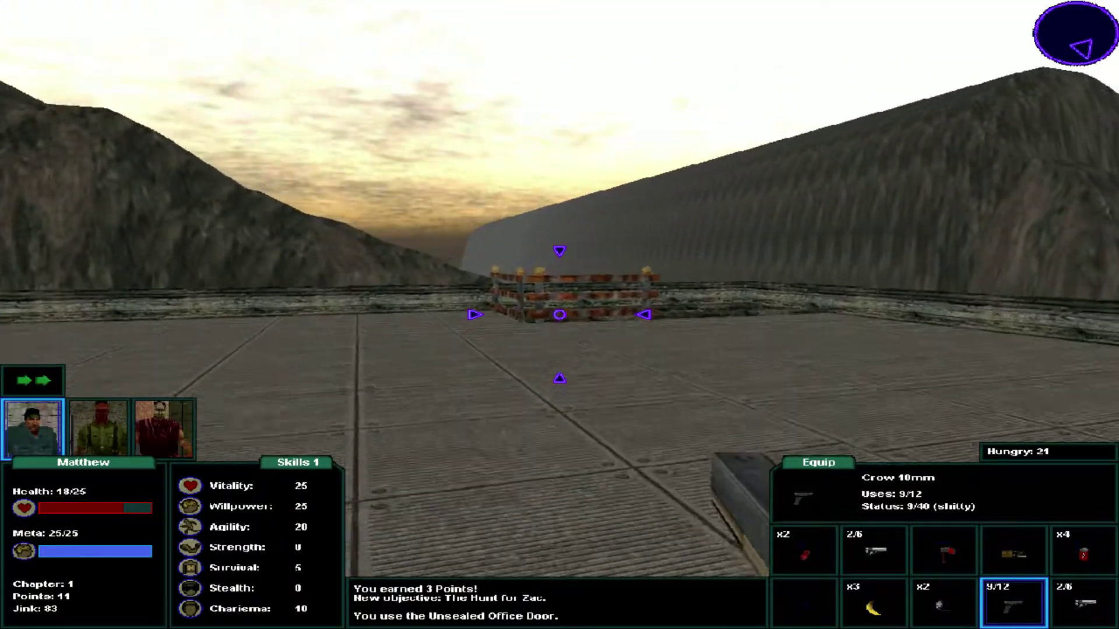
{"action": "key", "text": "w"}
{"action": "key", "text": "w"}
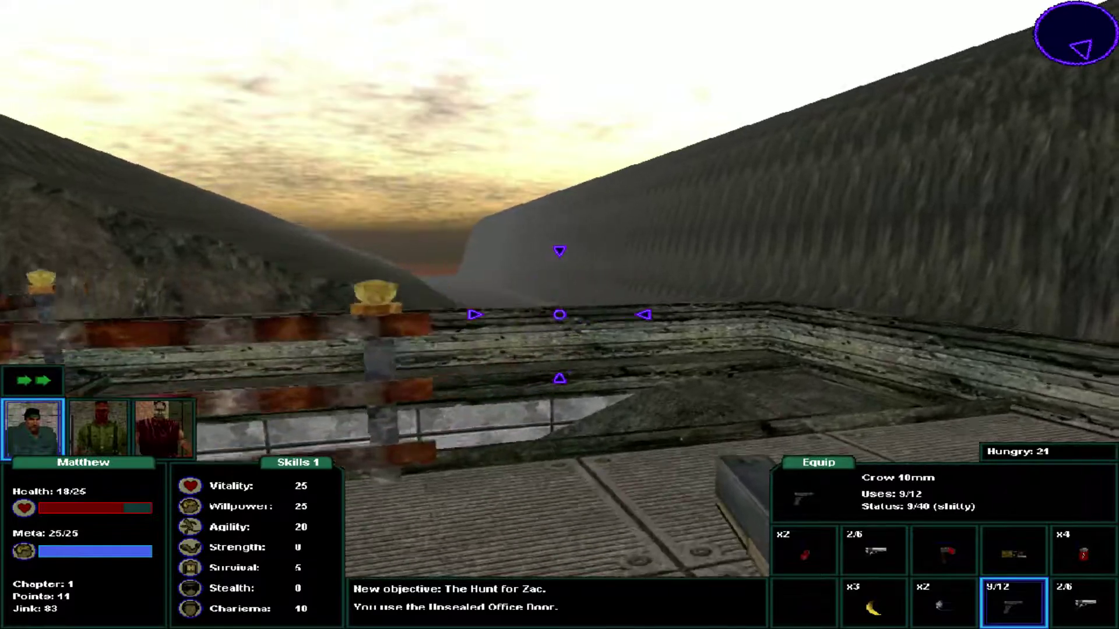
{"action": "key", "text": "w"}
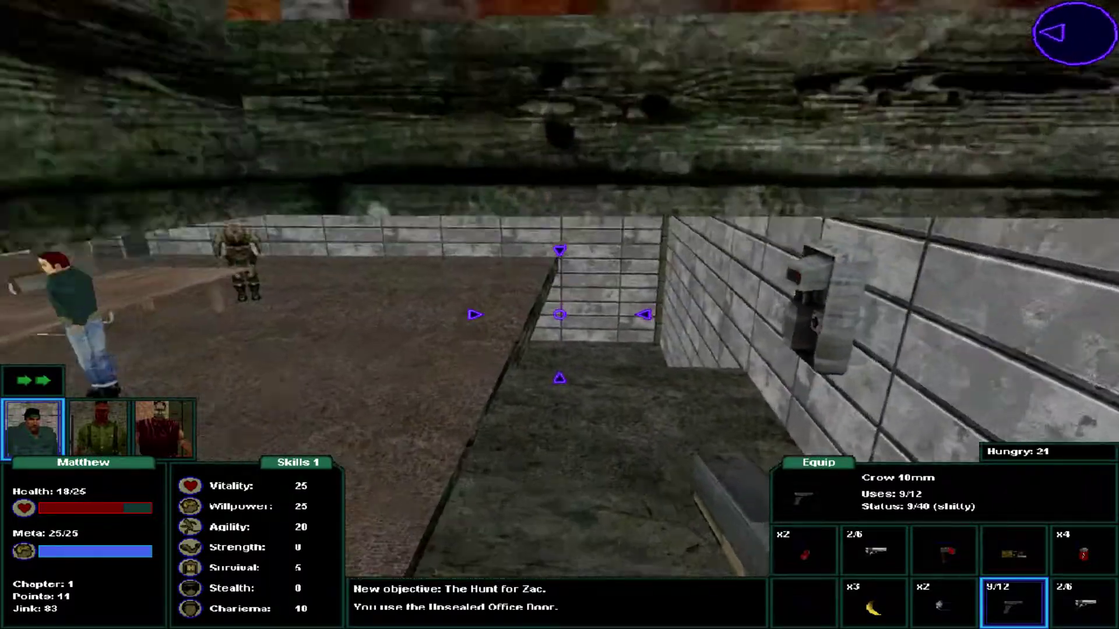
{"action": "key", "text": "Left"}
{"action": "key", "text": "w"}
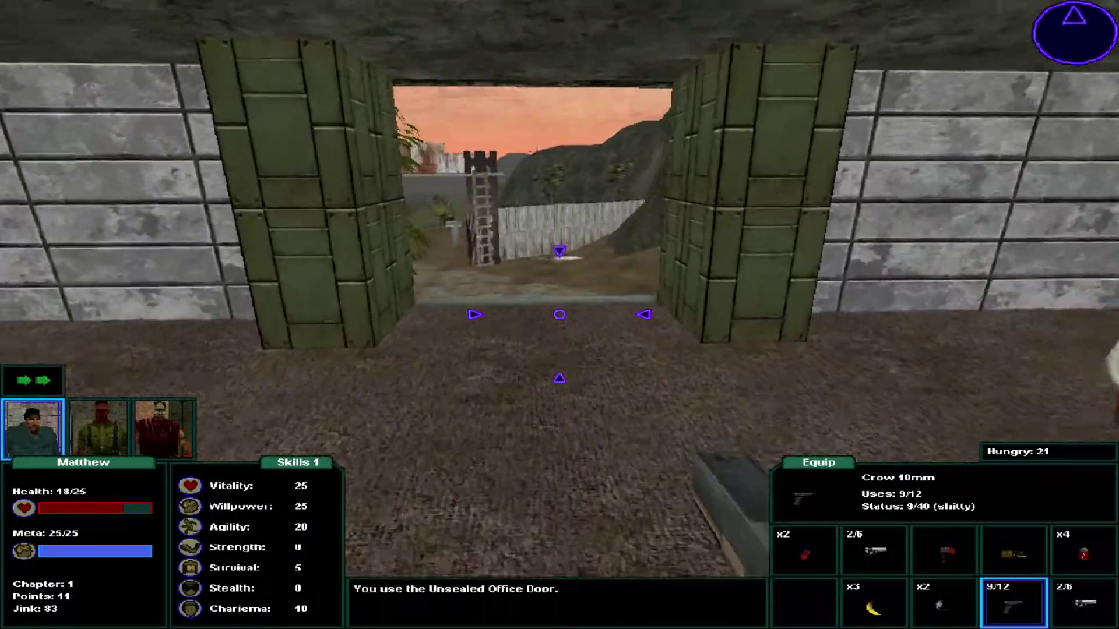
Play the player piano and dismiss Carmen's warning.
{"action": "key", "text": "w"}
{"action": "key", "text": "Right"}
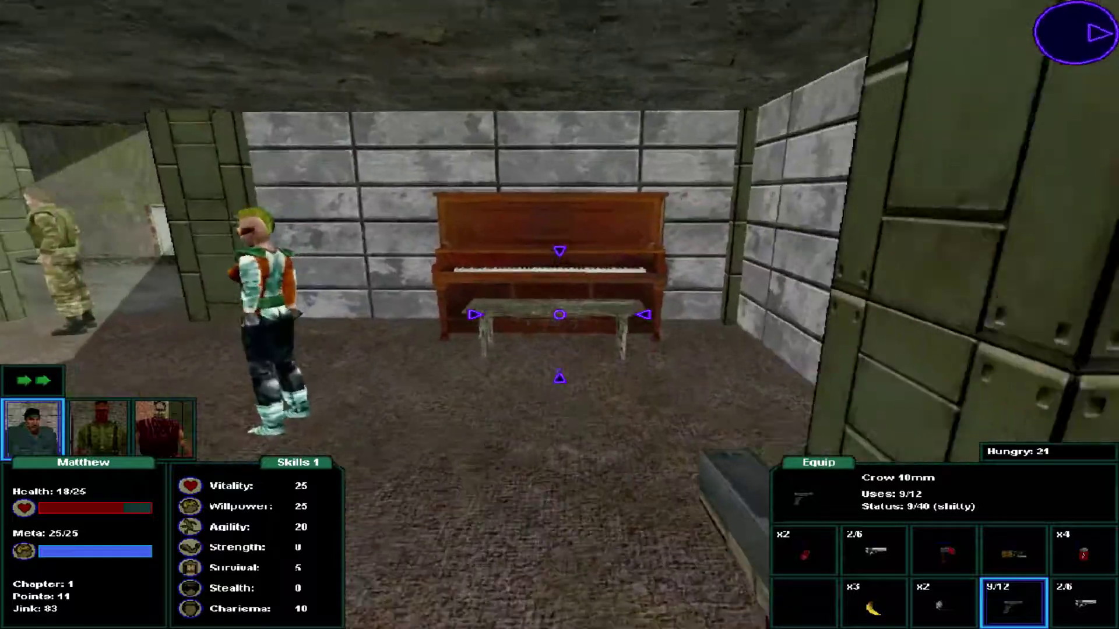
{"action": "key", "text": "w"}
{"action": "key", "text": "e"}
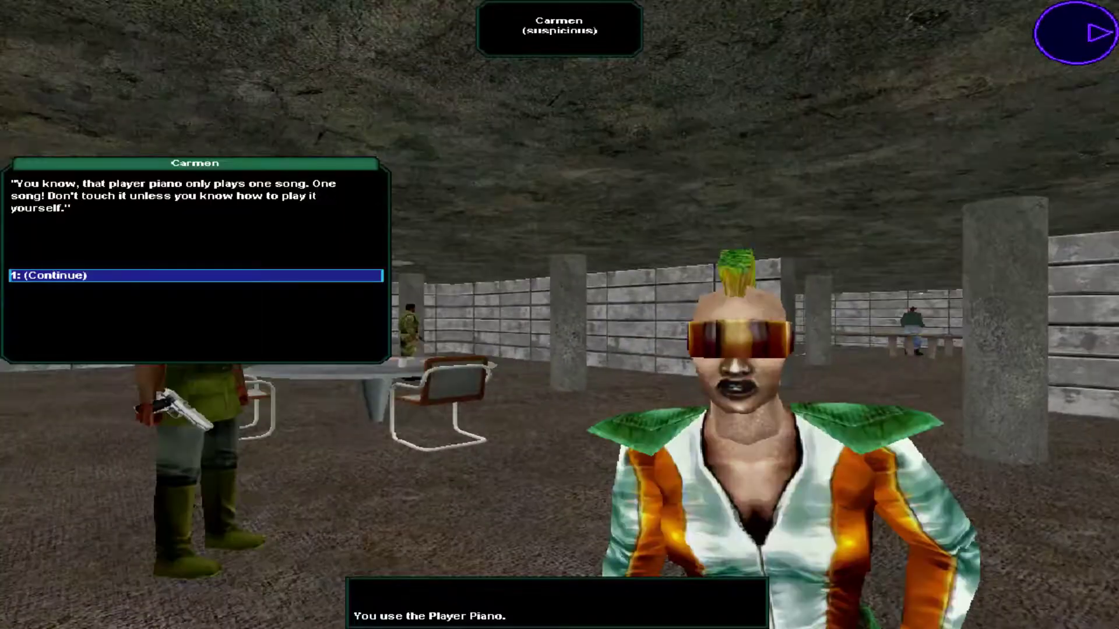
{"action": "key", "text": "1"}
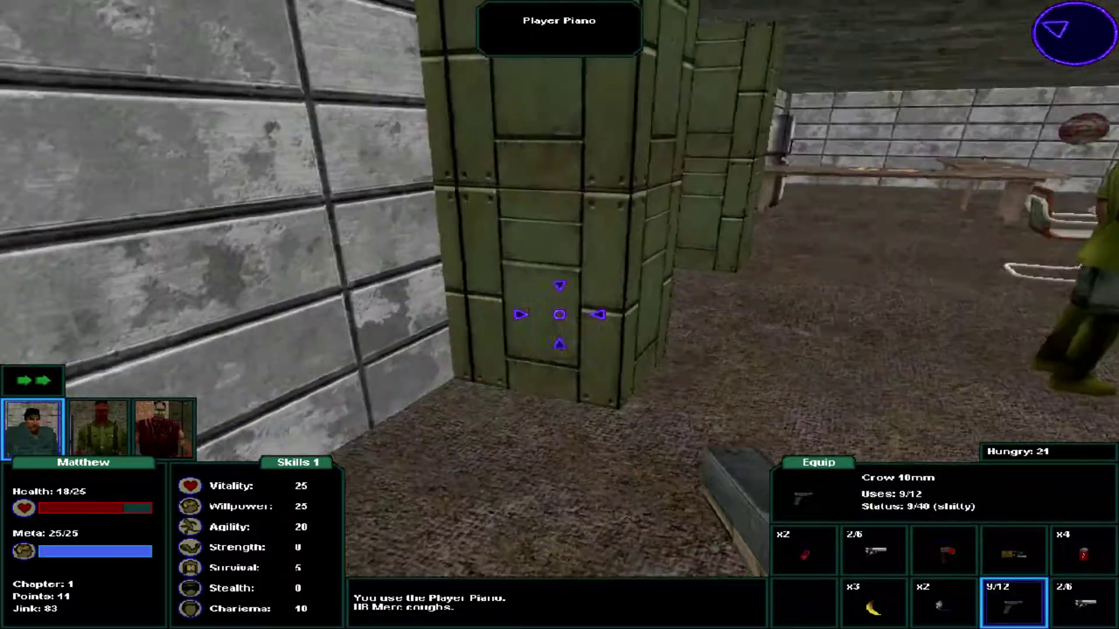
Walk out through the gate and along the road past the trailer to the map edge.
{"action": "key", "text": "Left"}
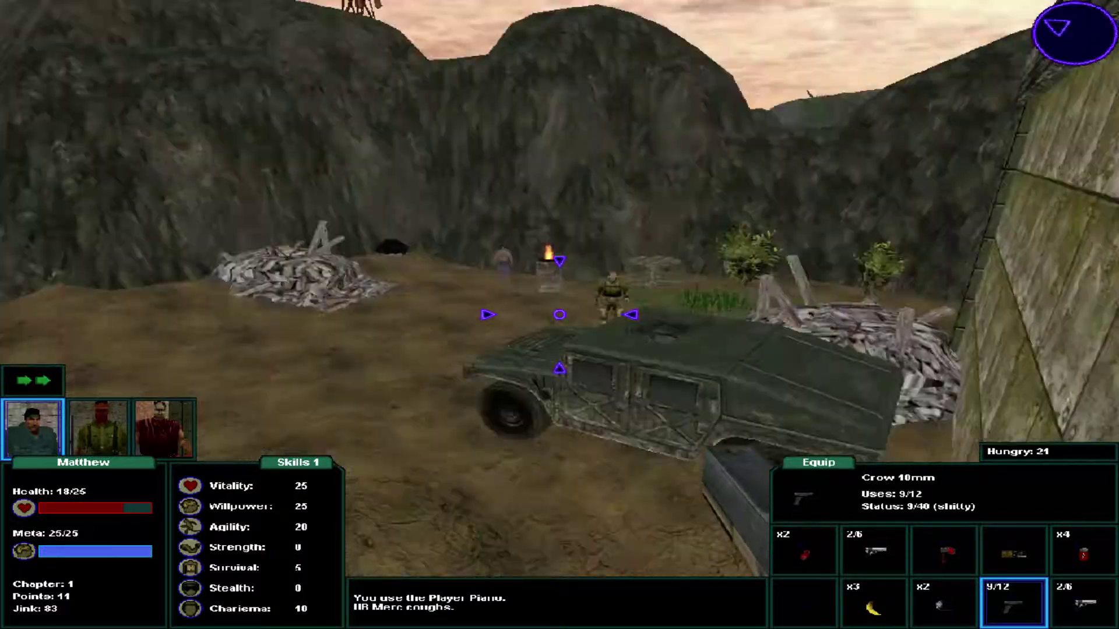
{"action": "key", "text": "w"}
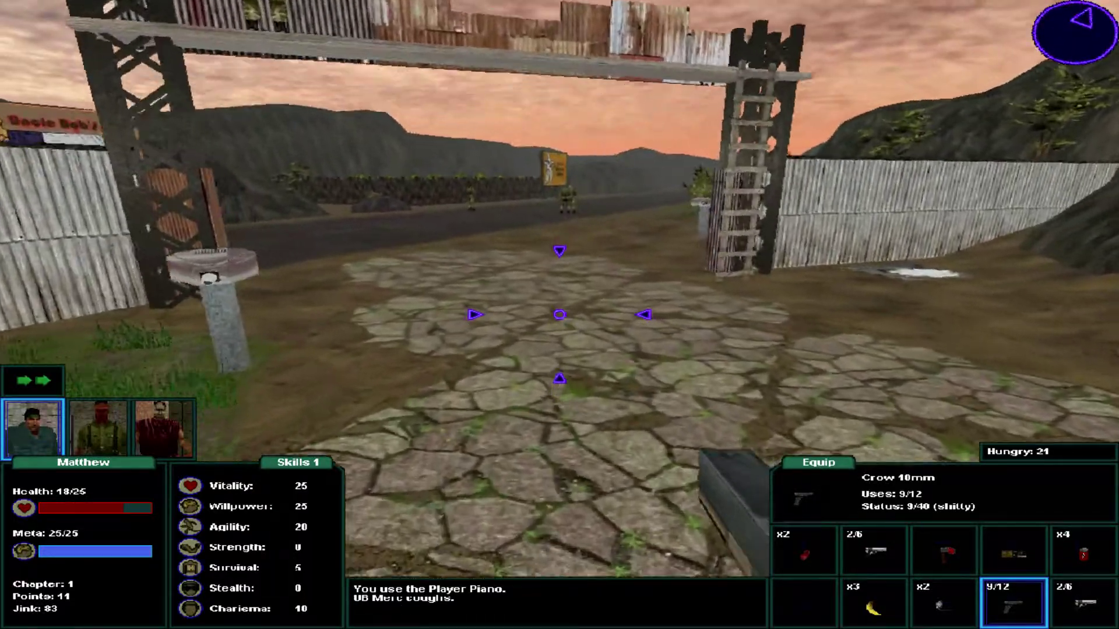
{"action": "key", "text": "Left"}
{"action": "key", "text": "Left"}
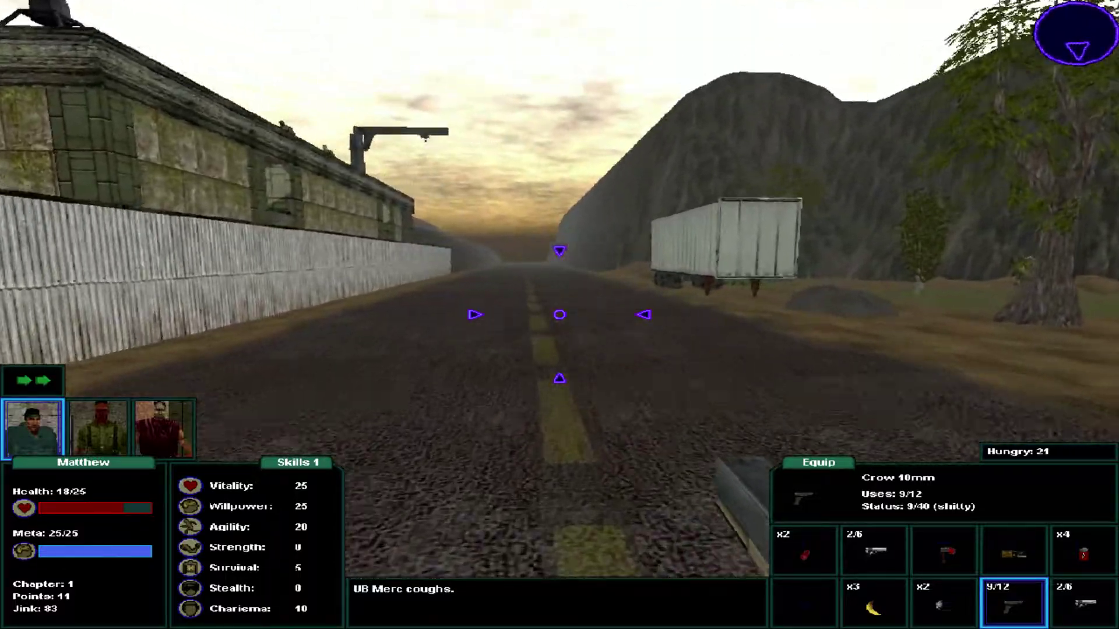
{"action": "key", "text": "Right"}
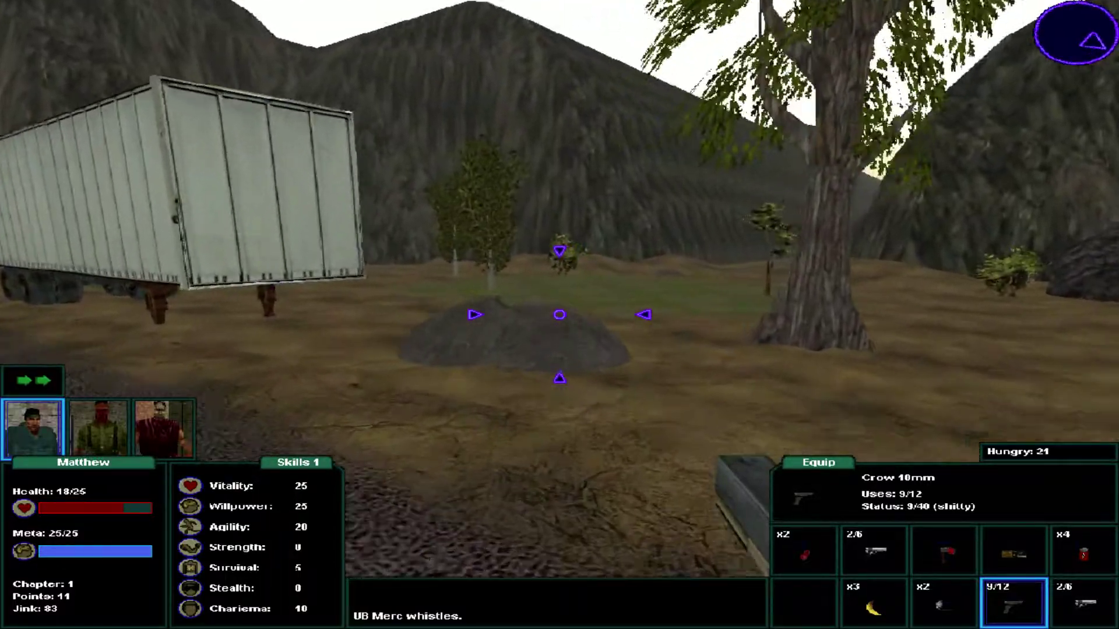
{"action": "key", "text": "w"}
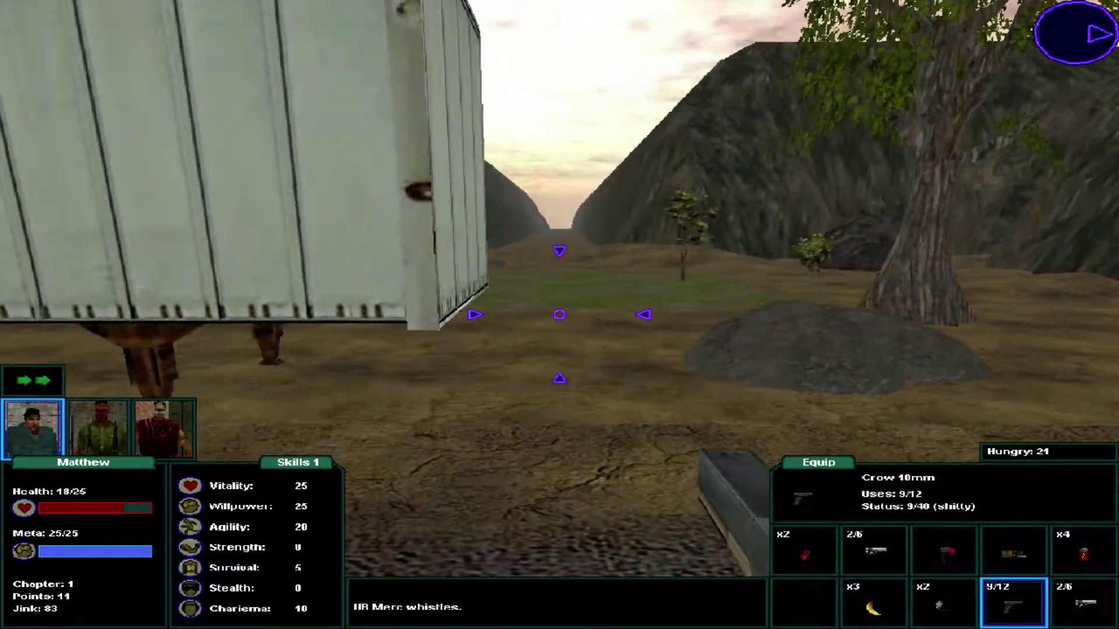
{"action": "key", "text": "w"}
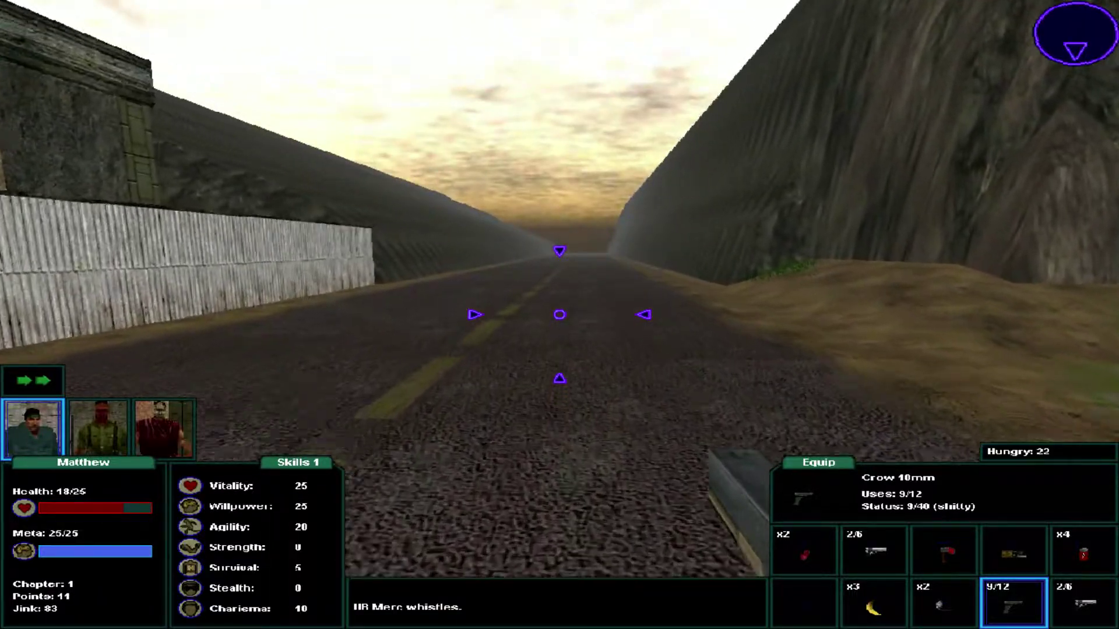
{"action": "key", "text": "w"}
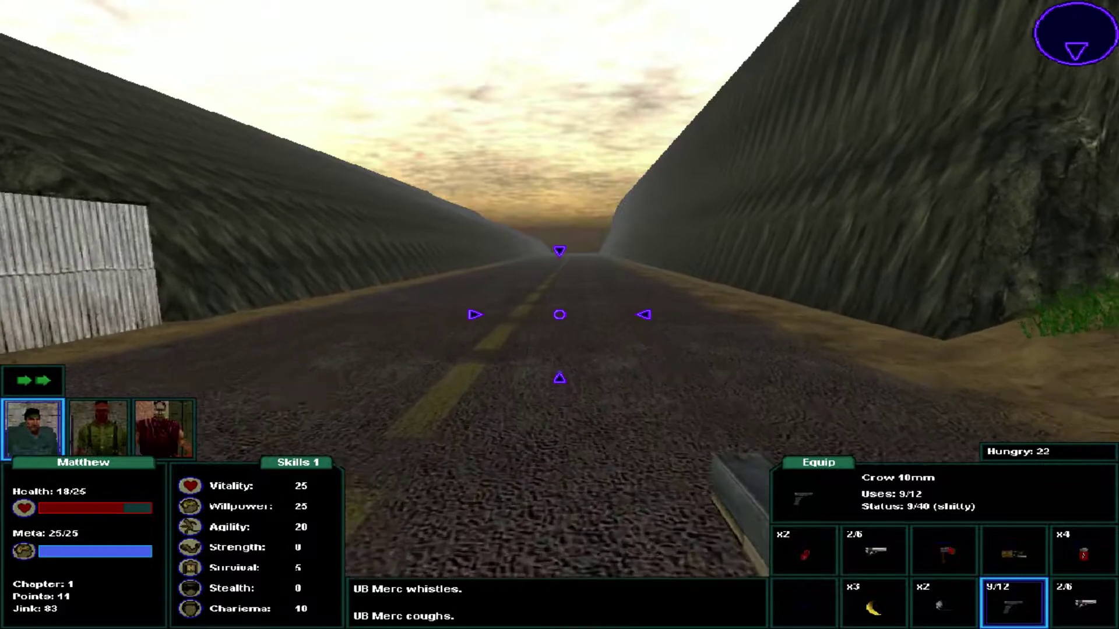
{"action": "key", "text": "w"}
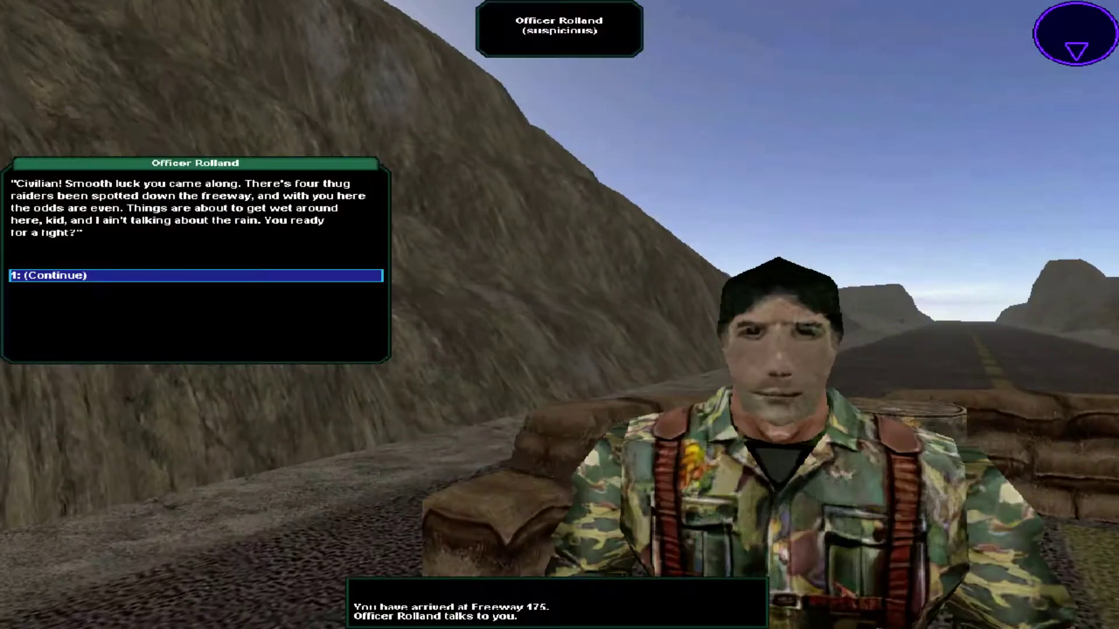
Skip the arrival dialogue, cross the sandbags, shoot the thug raiders, and talk to the officer.
{"action": "key", "text": "1"}
{"action": "key", "text": "1"}
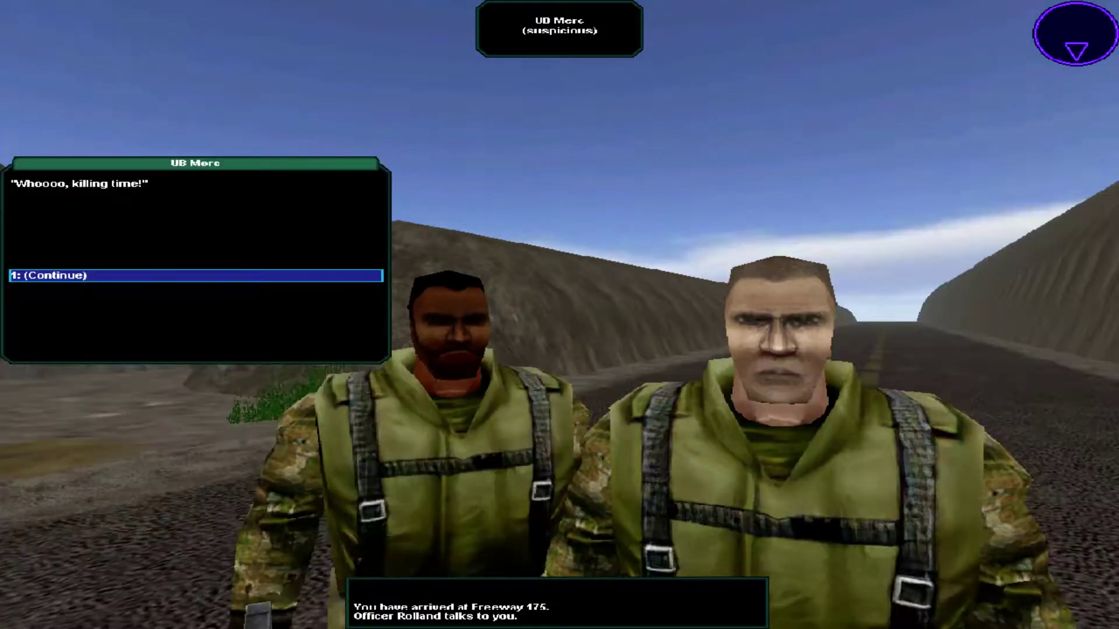
{"action": "key", "text": "1"}
{"action": "key", "text": "w"}
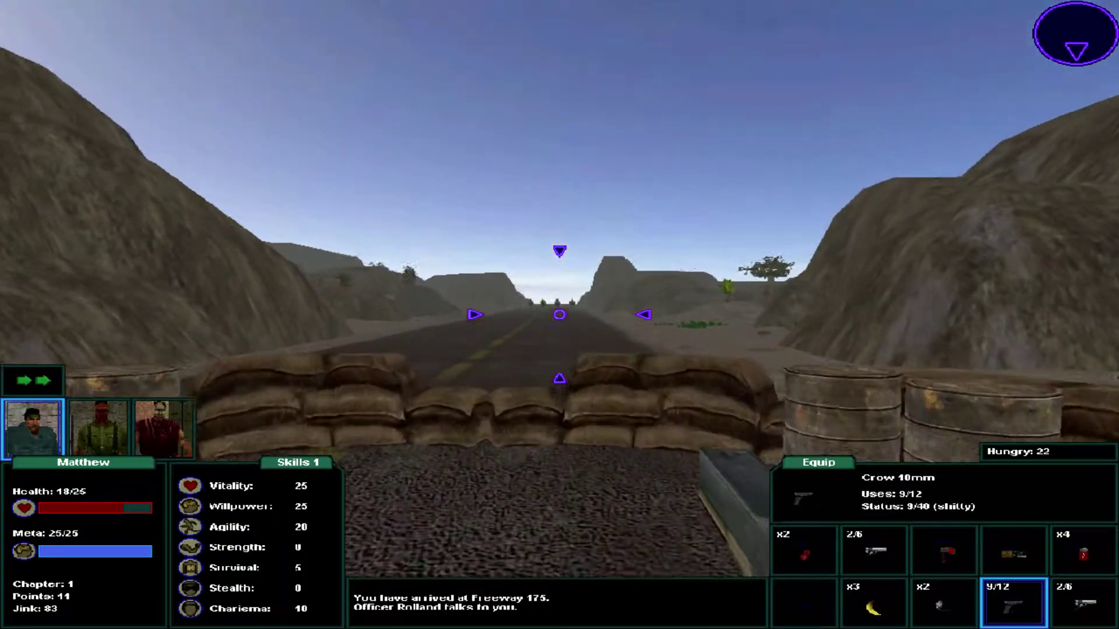
{"action": "key", "text": "w"}
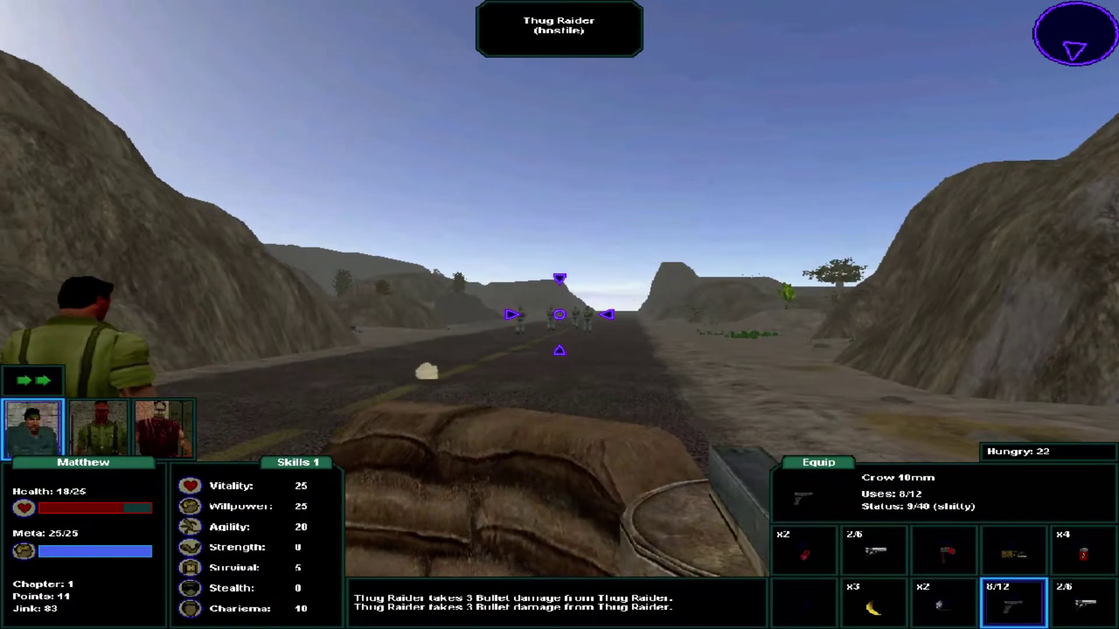
{"action": "left_click", "coordinate": [560, 315]}
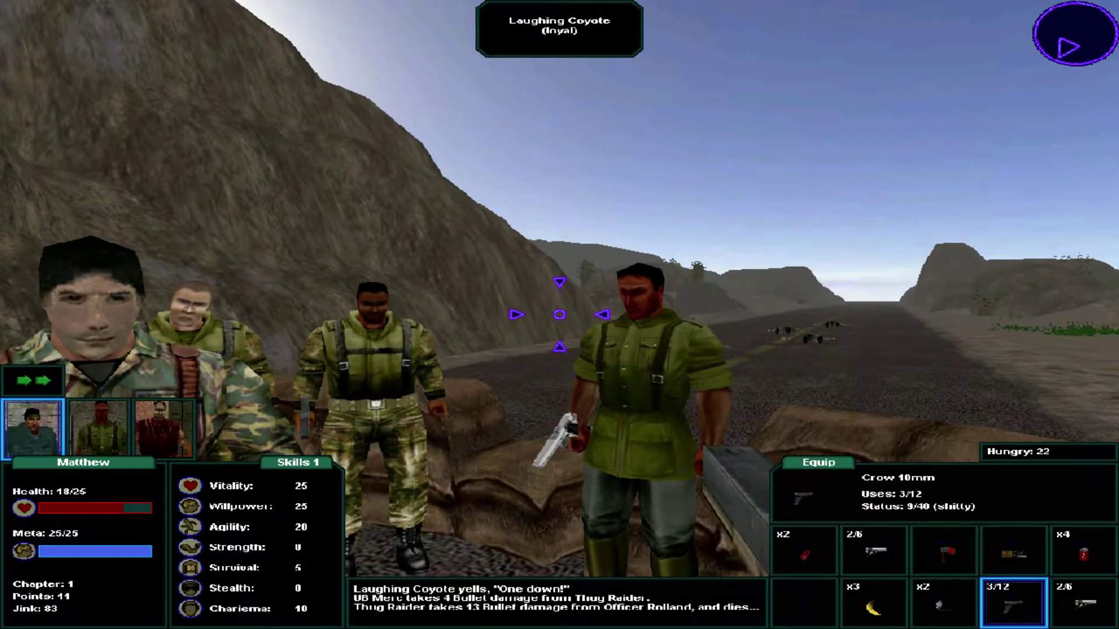
{"action": "left_click", "coordinate": [559, 315]}
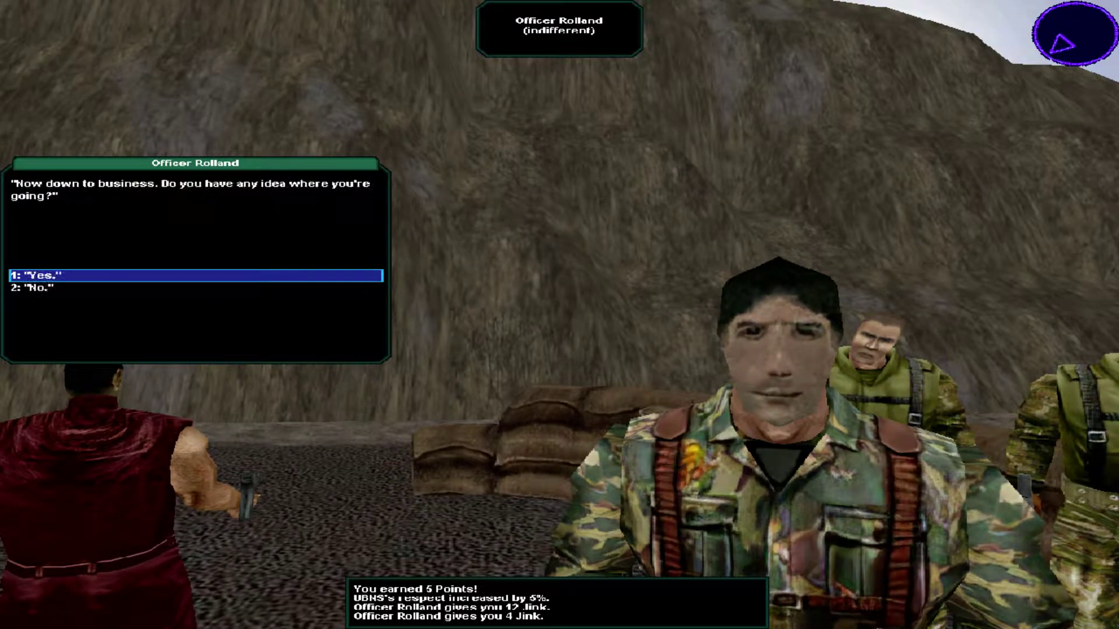
Decline the officer's directions and loot the Vulture 44 pistol and Jink from nearby raiders.
{"action": "key", "text": "2"}
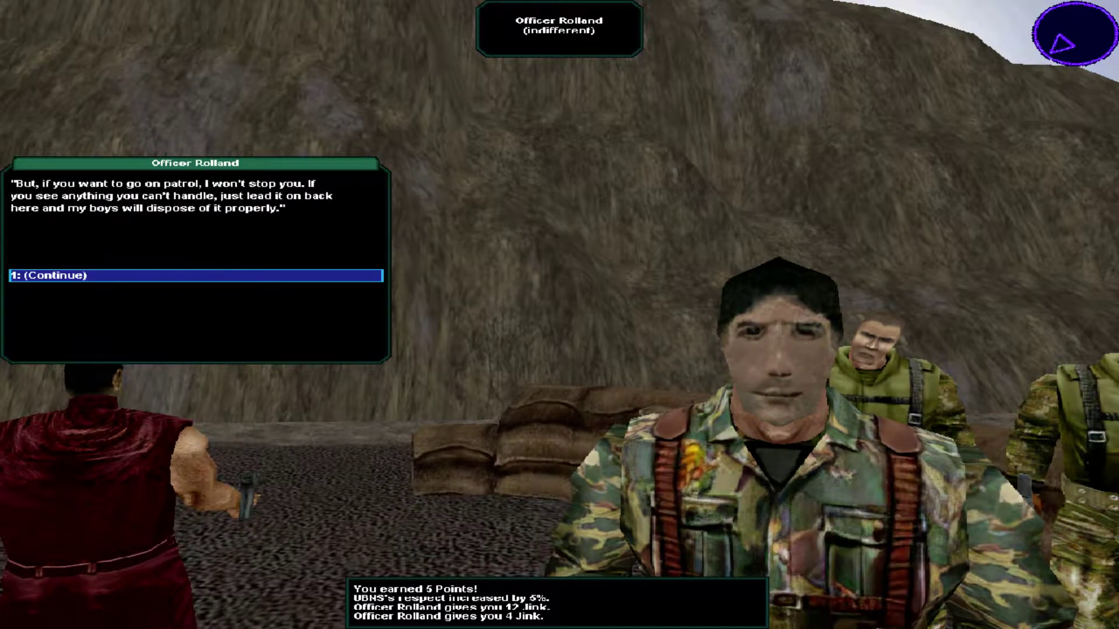
{"action": "key", "text": "1"}
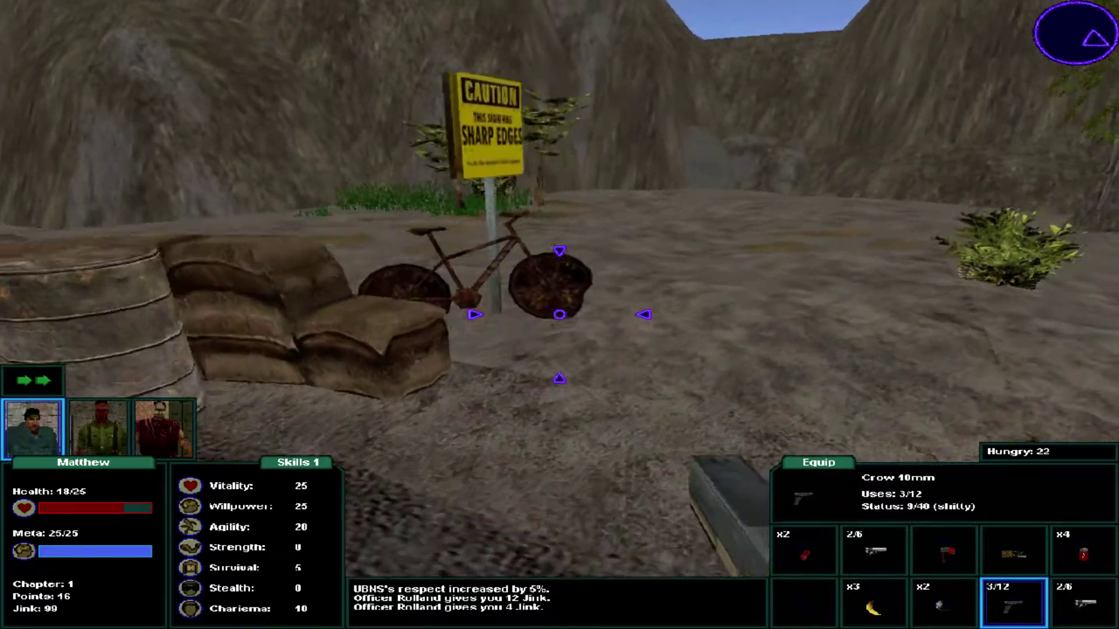
{"action": "key", "text": "w"}
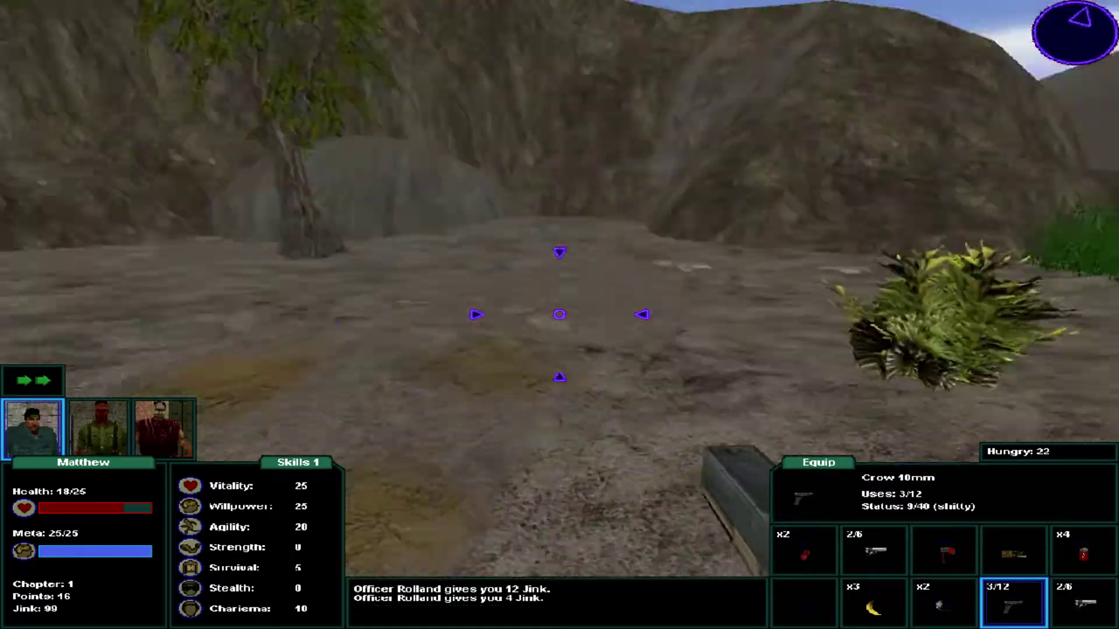
{"action": "key", "text": "w"}
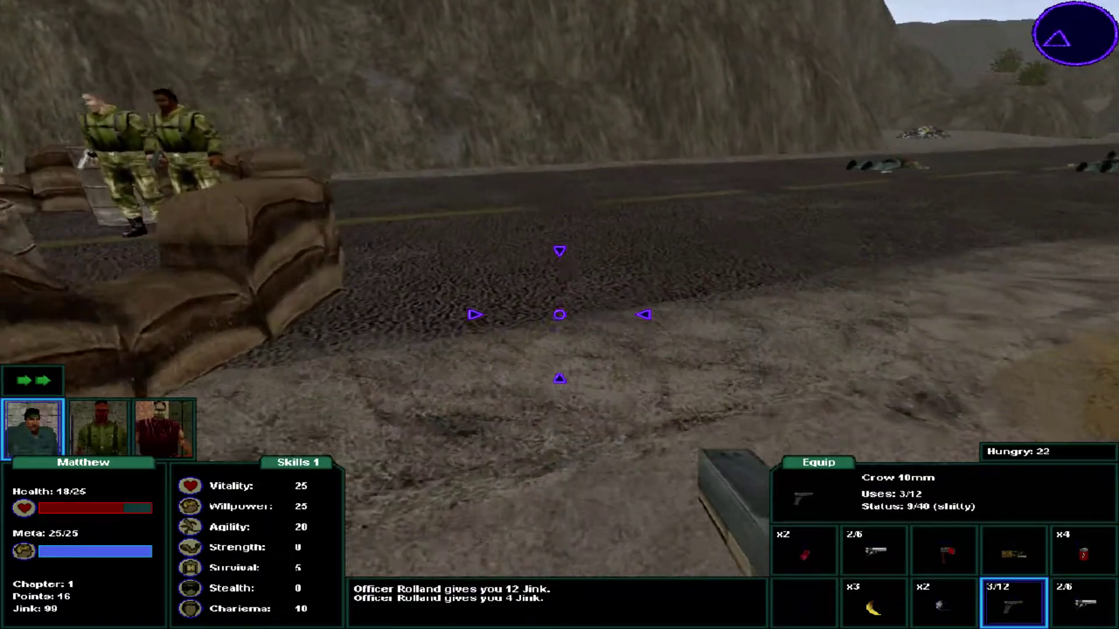
{"action": "key", "text": "w"}
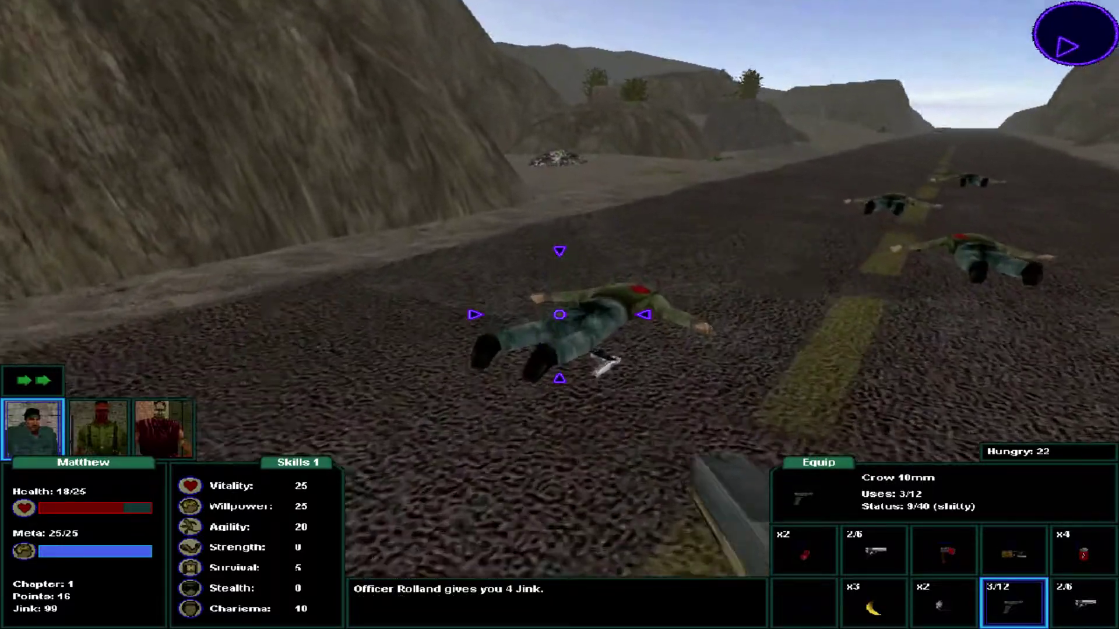
{"action": "key", "text": "w"}
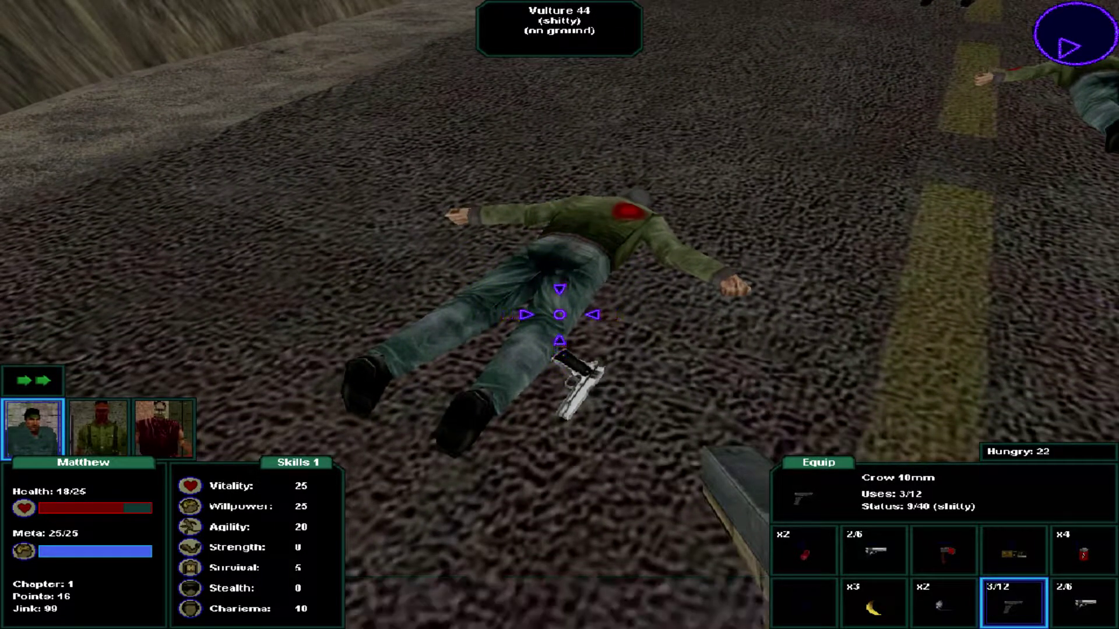
{"action": "key", "text": "e"}
{"action": "key", "text": "w"}
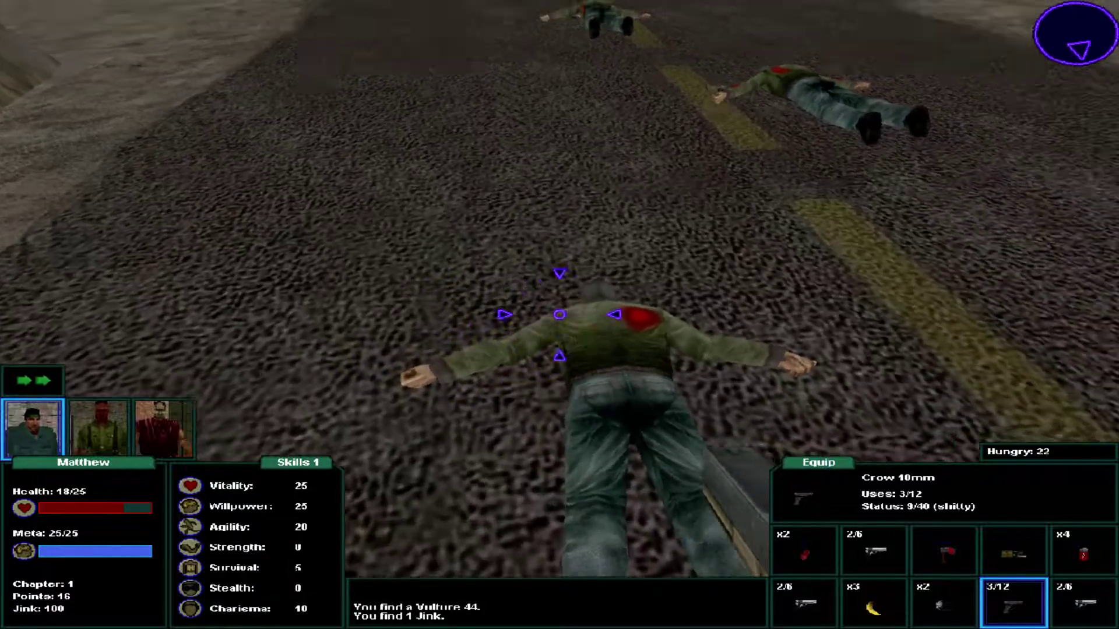
{"action": "key", "text": "e"}
{"action": "key", "text": "w"}
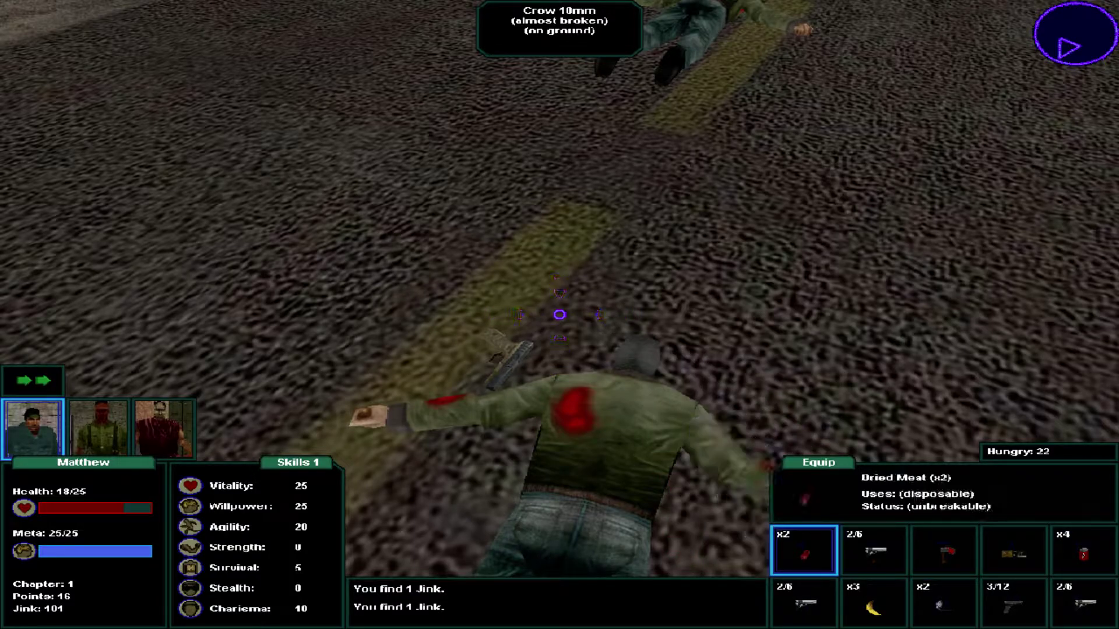
Eat the dried meat to restore health.
{"action": "key", "text": "f"}
{"action": "key", "text": "1"}
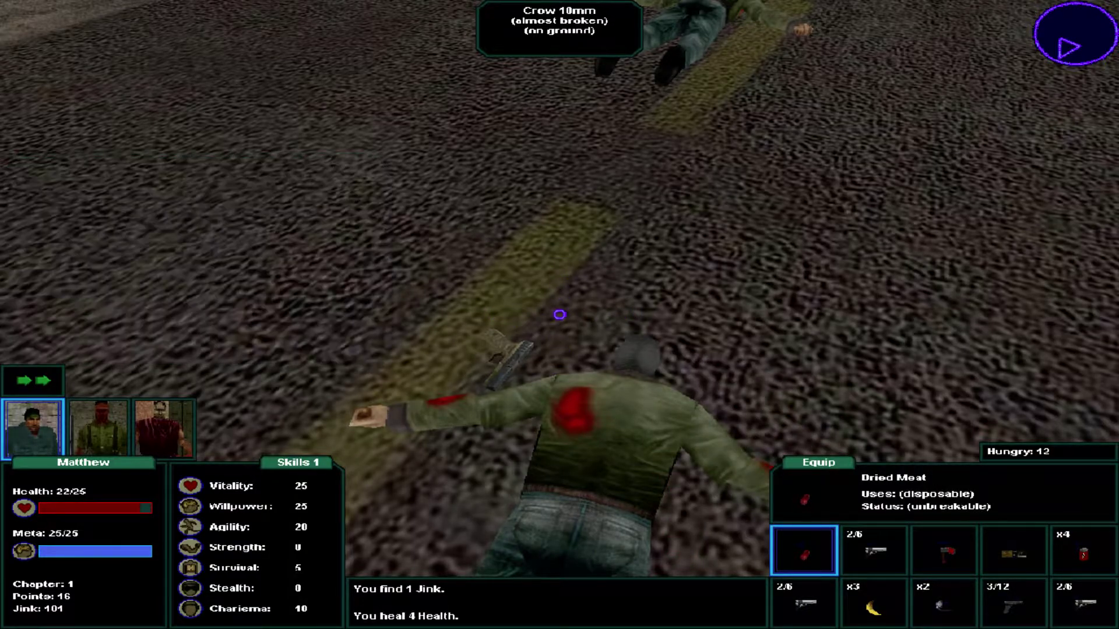
{"action": "key", "text": "f"}
{"action": "key", "text": "1"}
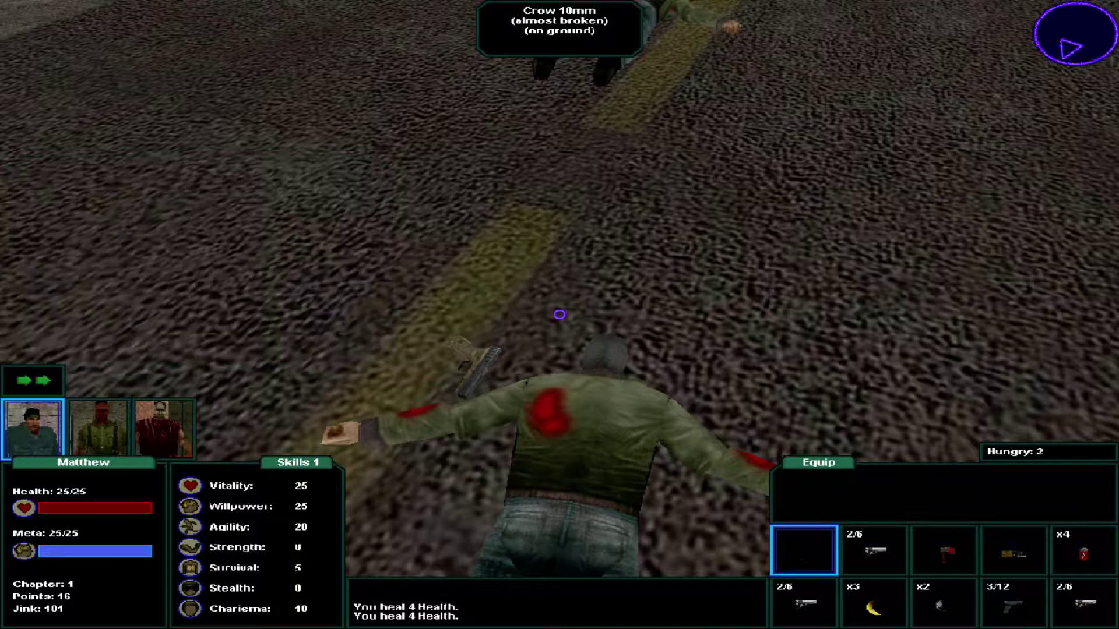
Pick up the Crow 10mm, switch to the axe, and loot the Thumper SMG and Jink.
{"action": "key", "text": "e"}
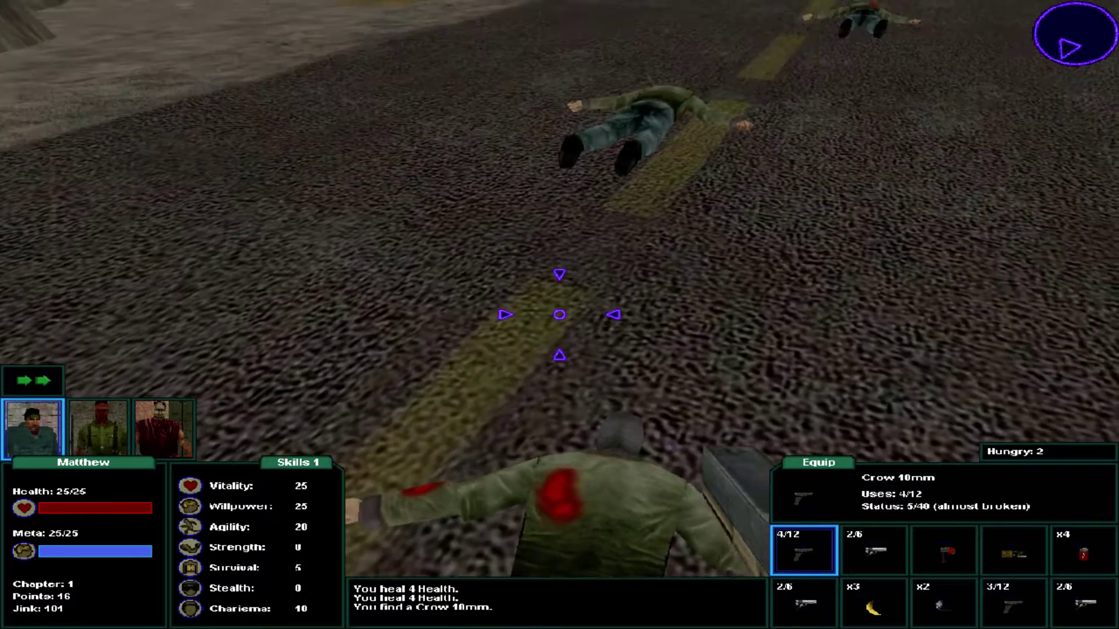
{"action": "key", "text": "3"}
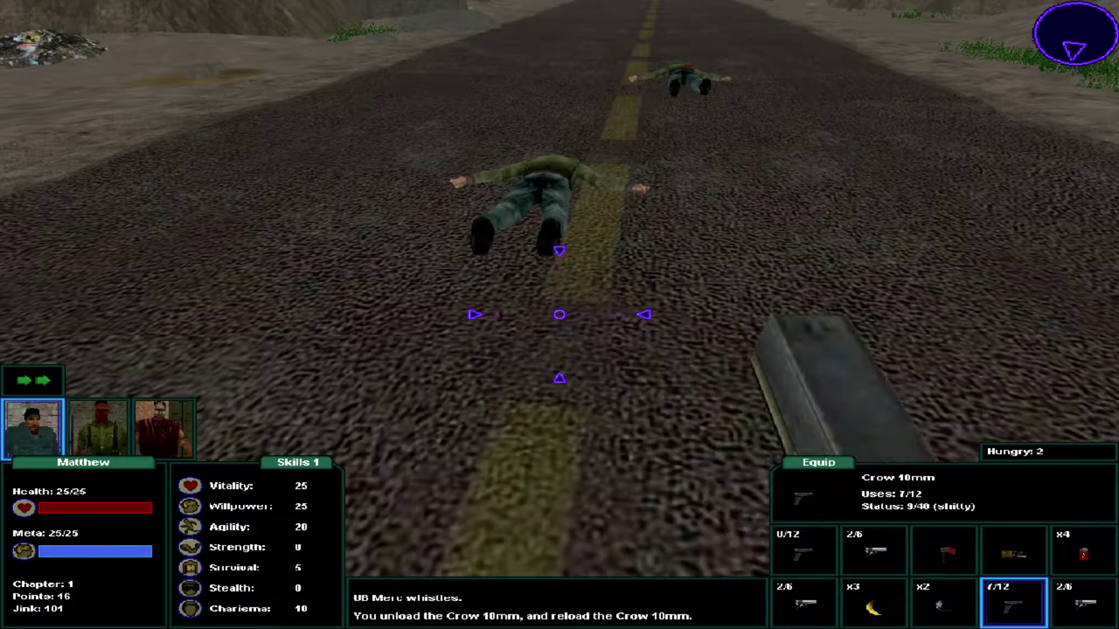
{"action": "key", "text": "7"}
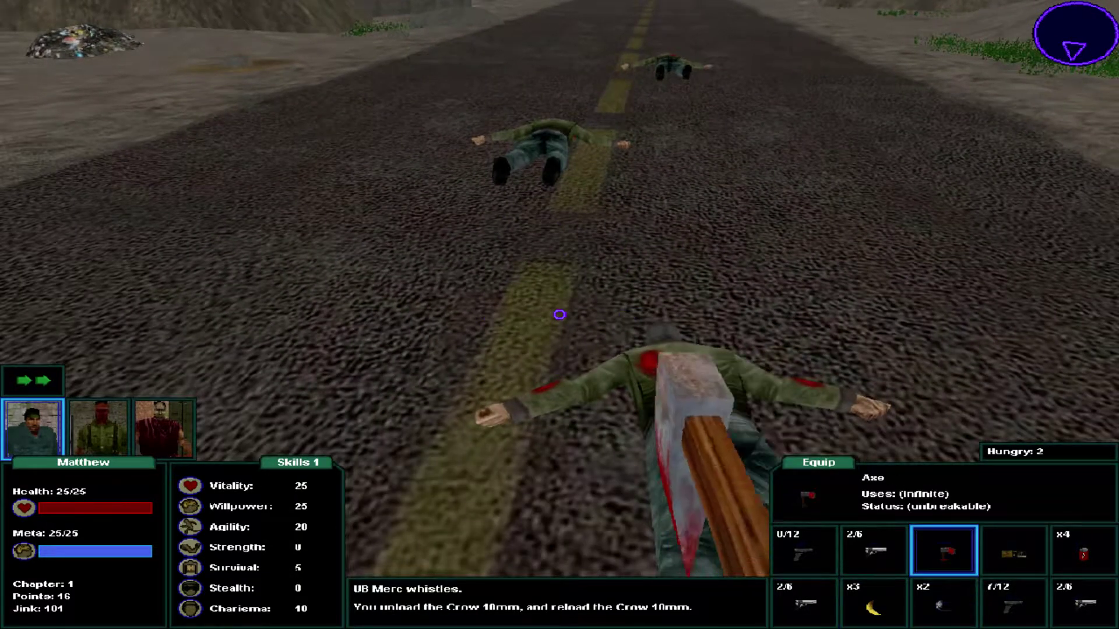
{"action": "key", "text": "w"}
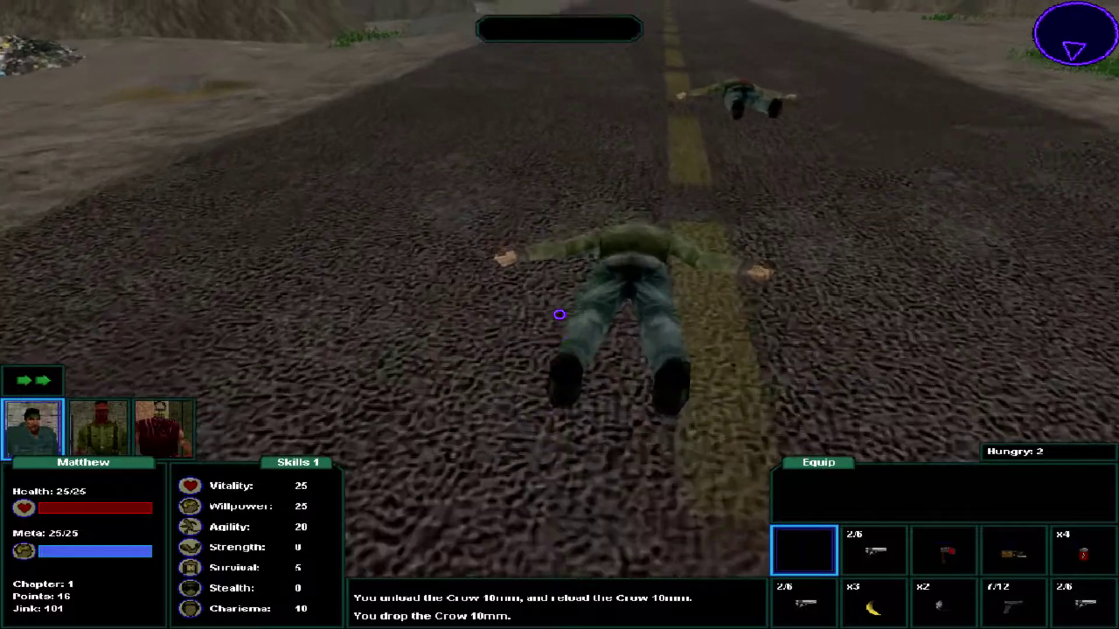
{"action": "key", "text": "e"}
{"action": "key", "text": "e"}
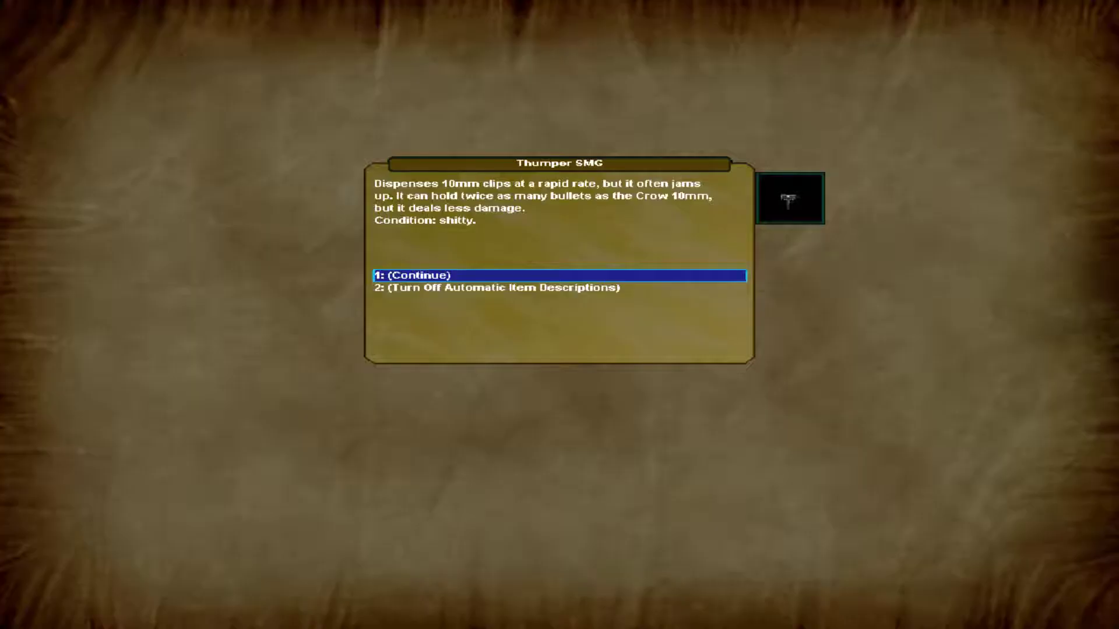
{"action": "key", "text": "1"}
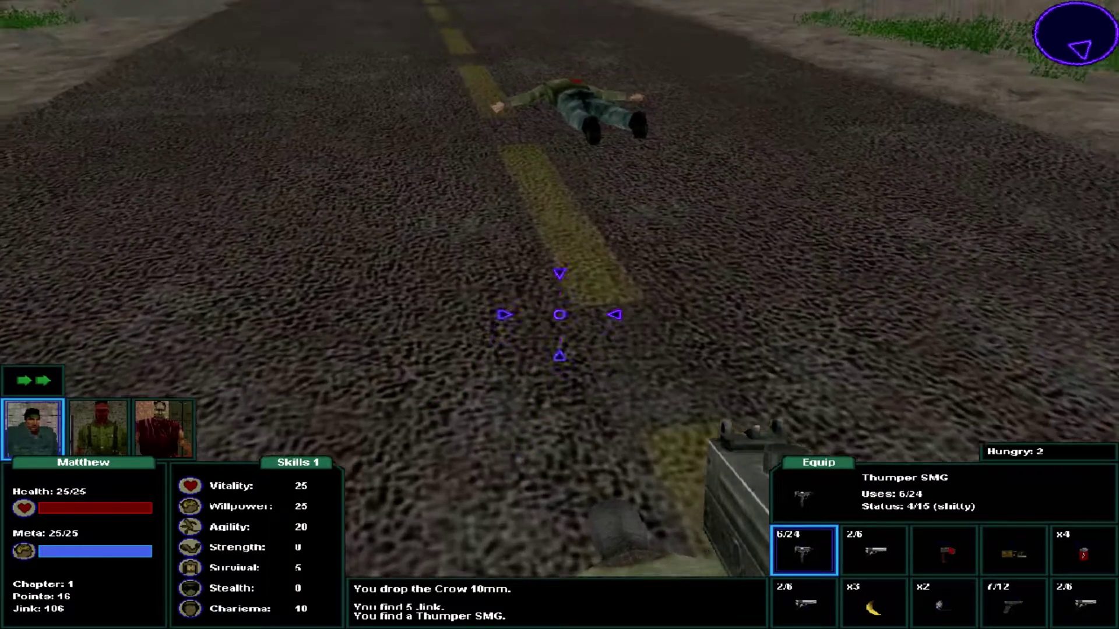
{"action": "key", "text": "w"}
{"action": "key", "text": "e"}
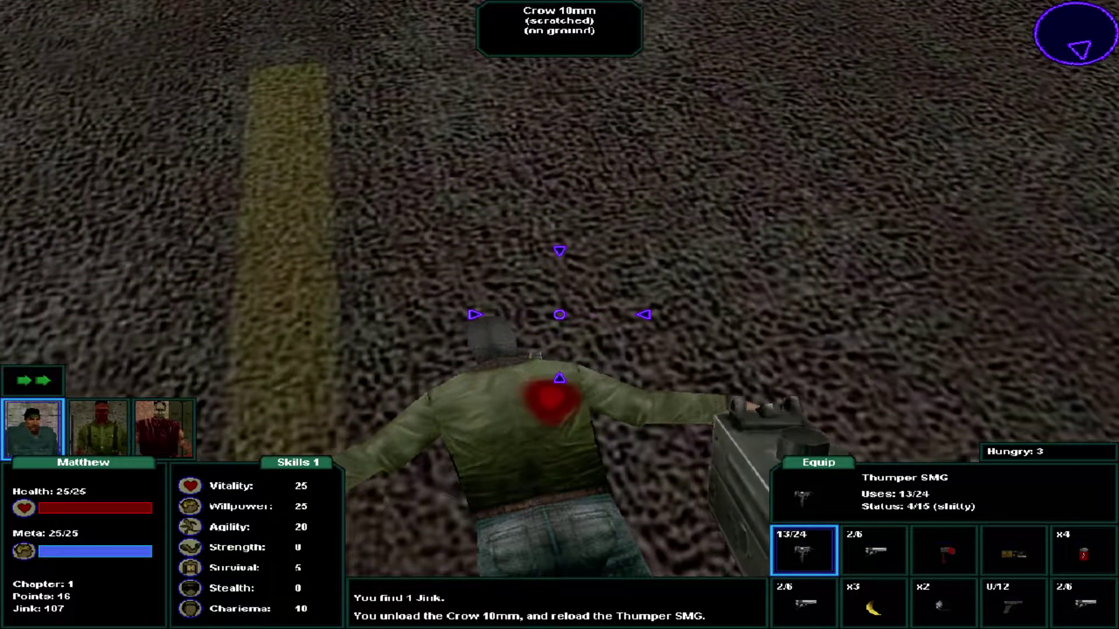
{"action": "scroll", "coordinate": [560, 315], "scroll_direction": "down", "scroll_amount": 2}
{"action": "scroll", "coordinate": [559, 315], "scroll_direction": "down", "scroll_amount": 2}
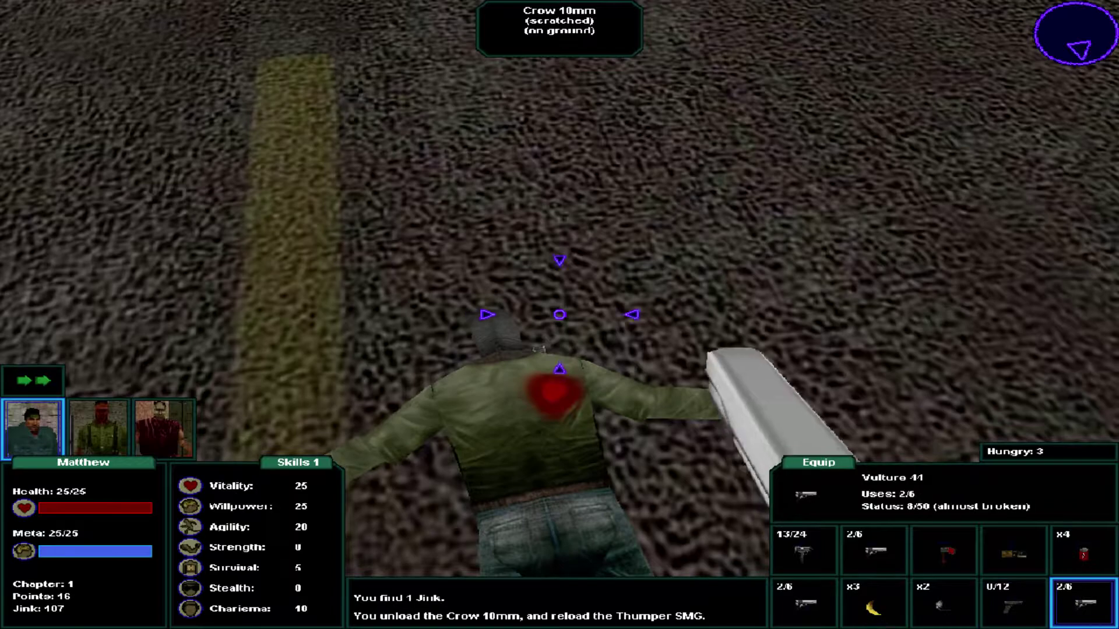
Drop the Crow 10mm, then walk uphill and pick a banana from the plant.
{"action": "key", "text": "g"}
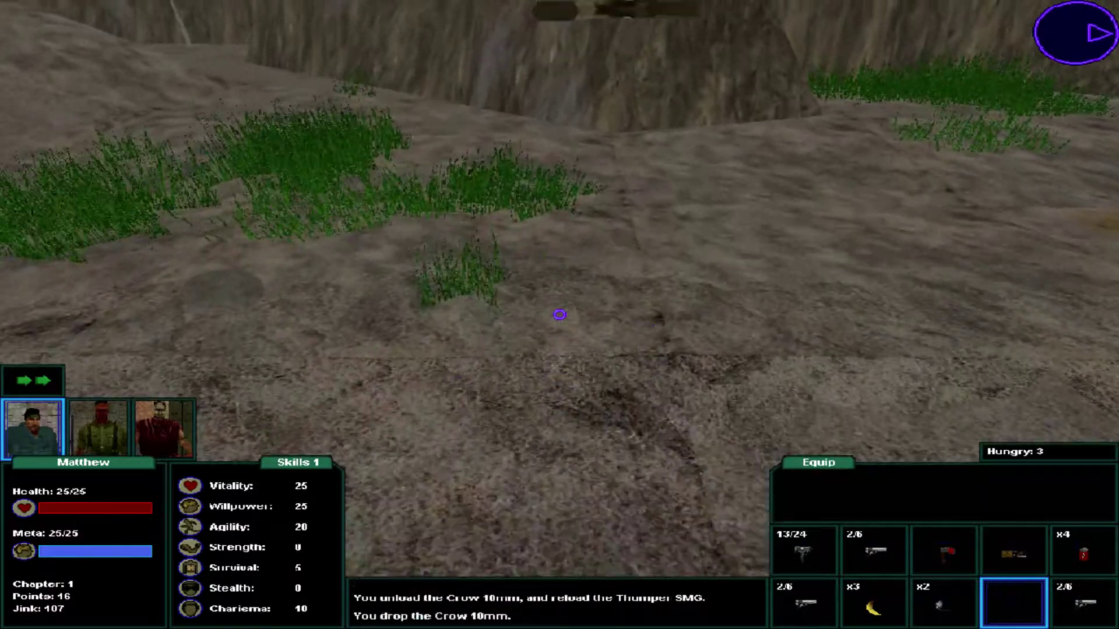
{"action": "key", "text": "e"}
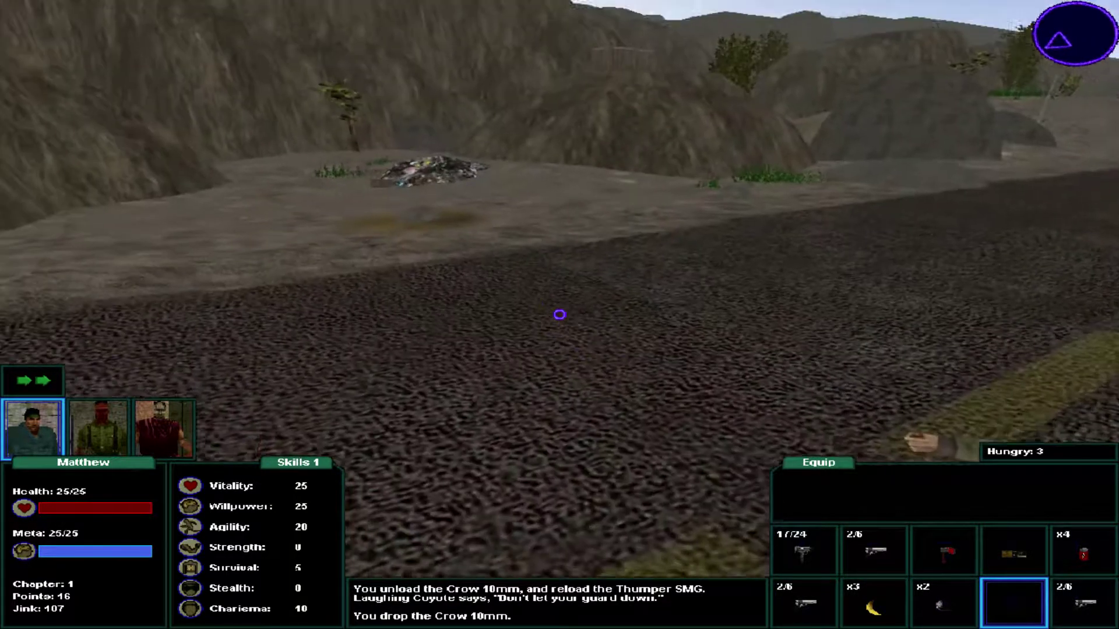
{"action": "scroll", "coordinate": [560, 315], "scroll_direction": "up", "scroll_amount": 1}
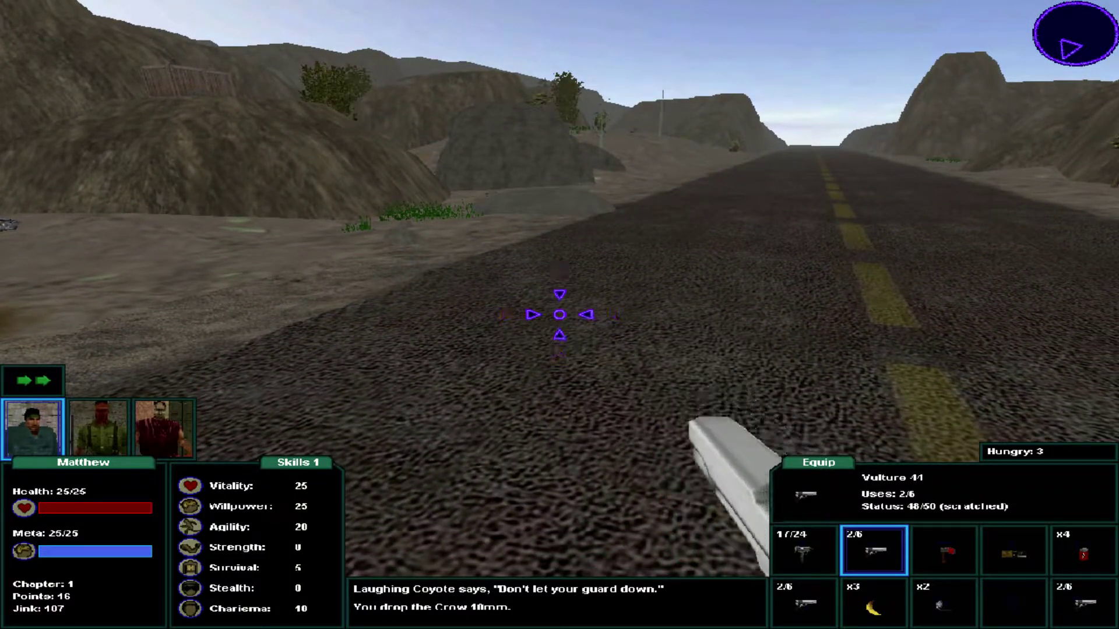
{"action": "key", "text": "w"}
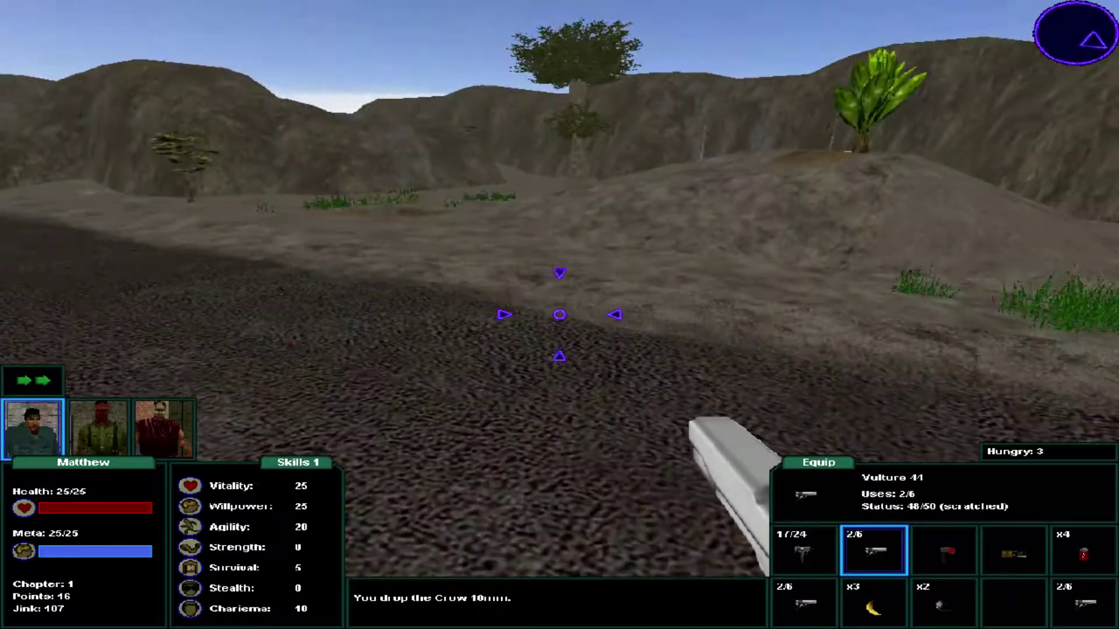
{"action": "key", "text": "w"}
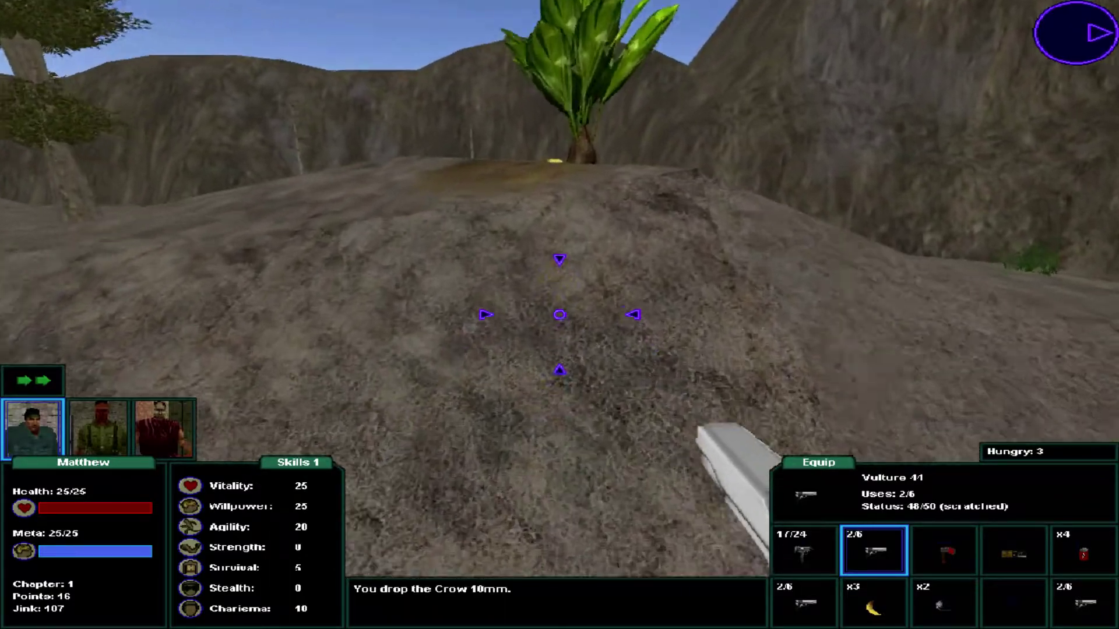
{"action": "key", "text": "e"}
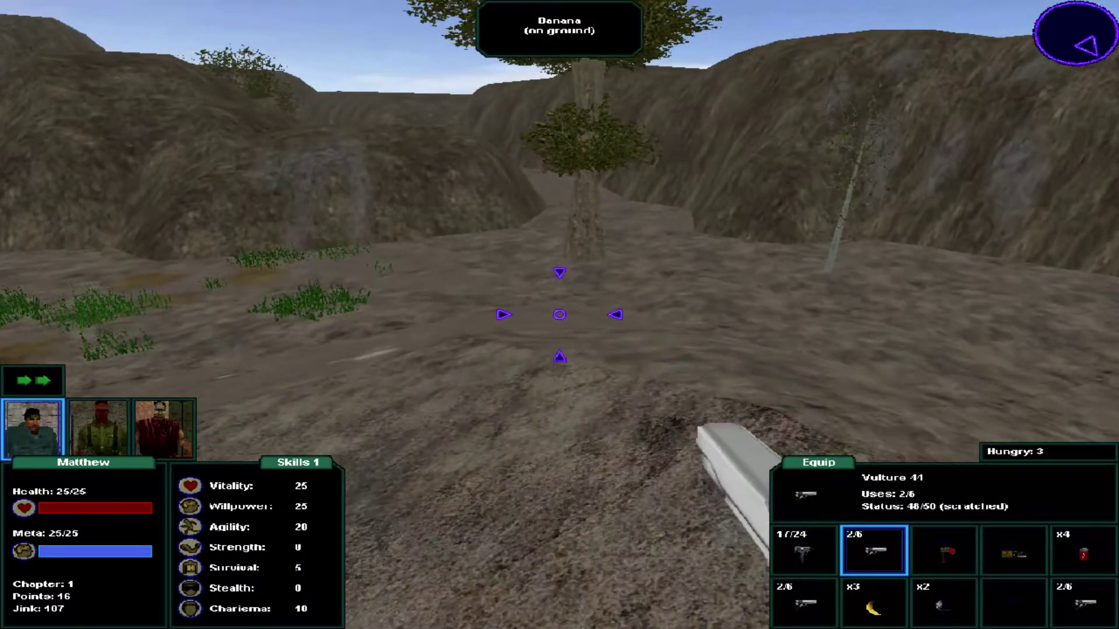
{"action": "key", "text": "e"}
Cross the road and follow the rocky path past the tree to the ravine.
{"action": "key", "text": "w"}
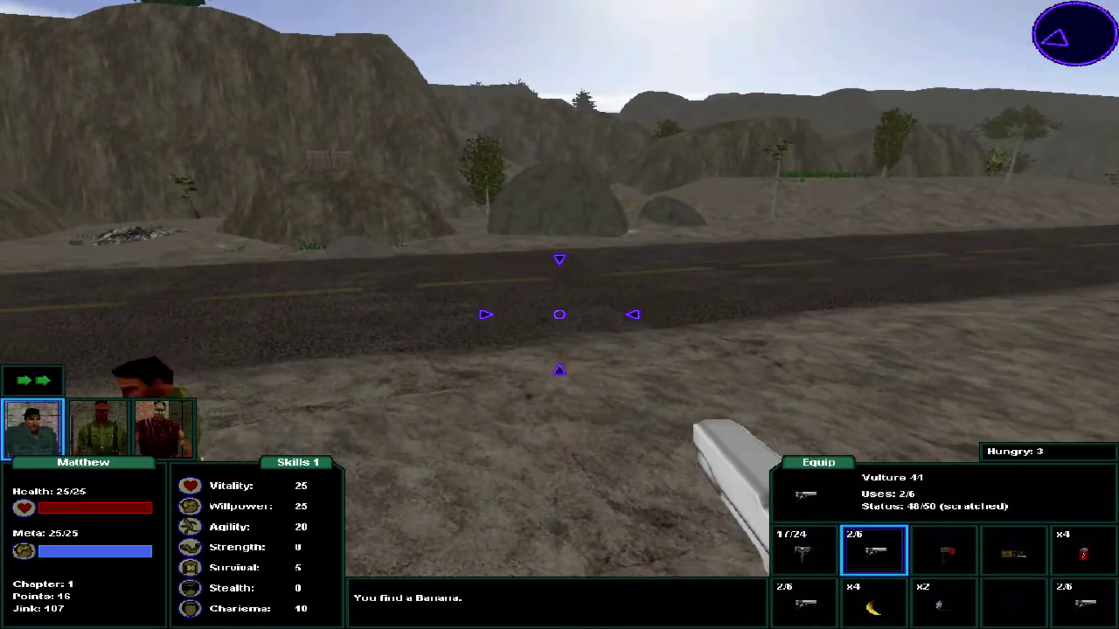
{"action": "key", "text": "w"}
{"action": "key", "text": "w"}
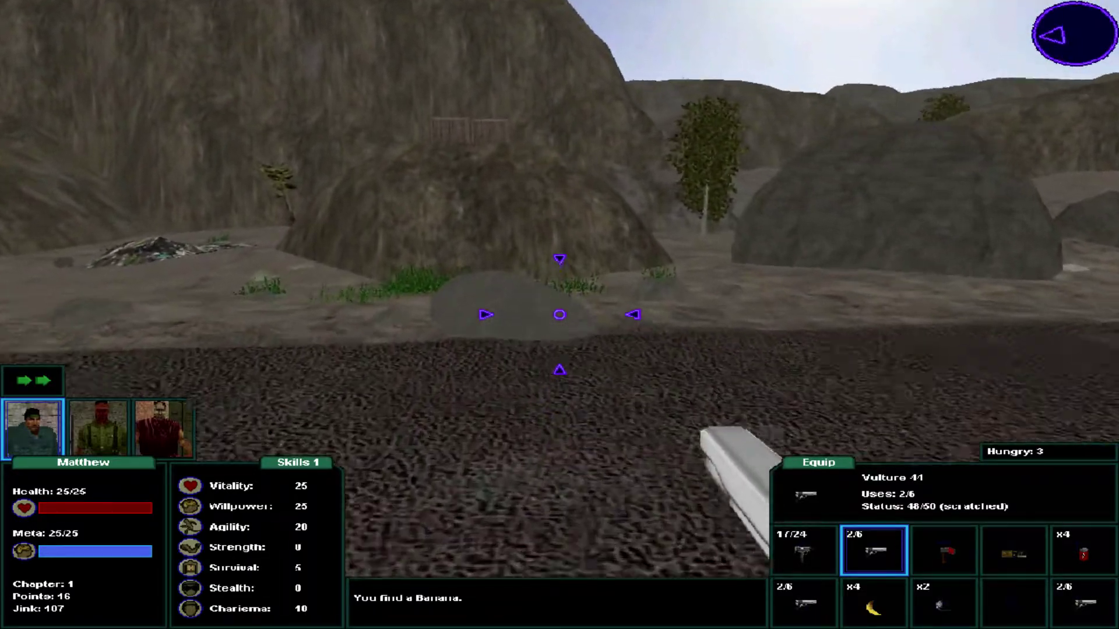
{"action": "key", "text": "w"}
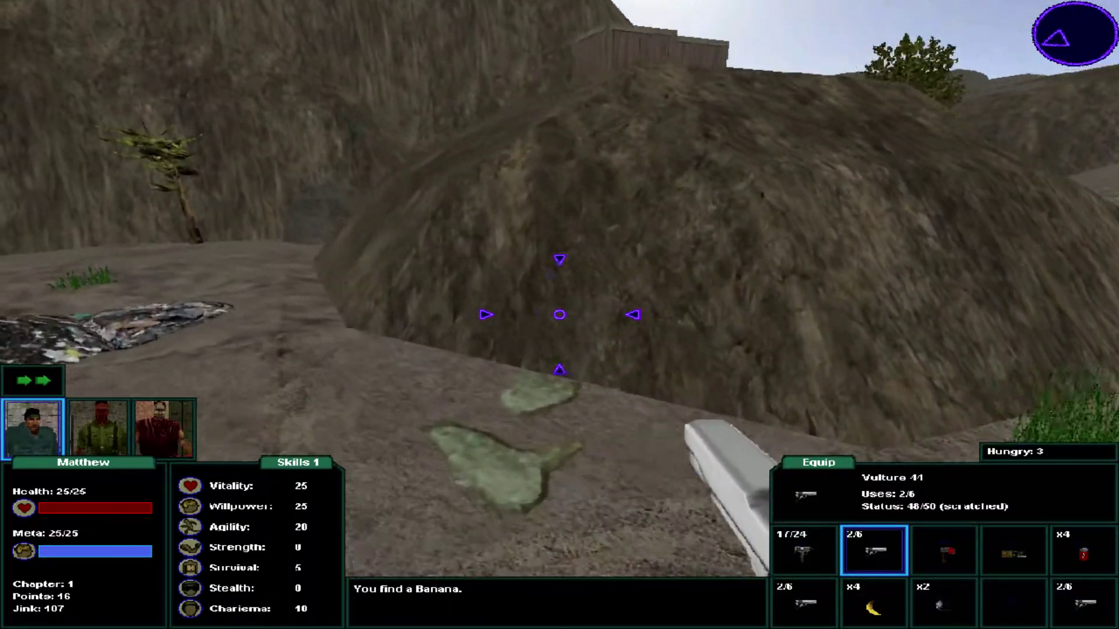
{"action": "key", "text": "w"}
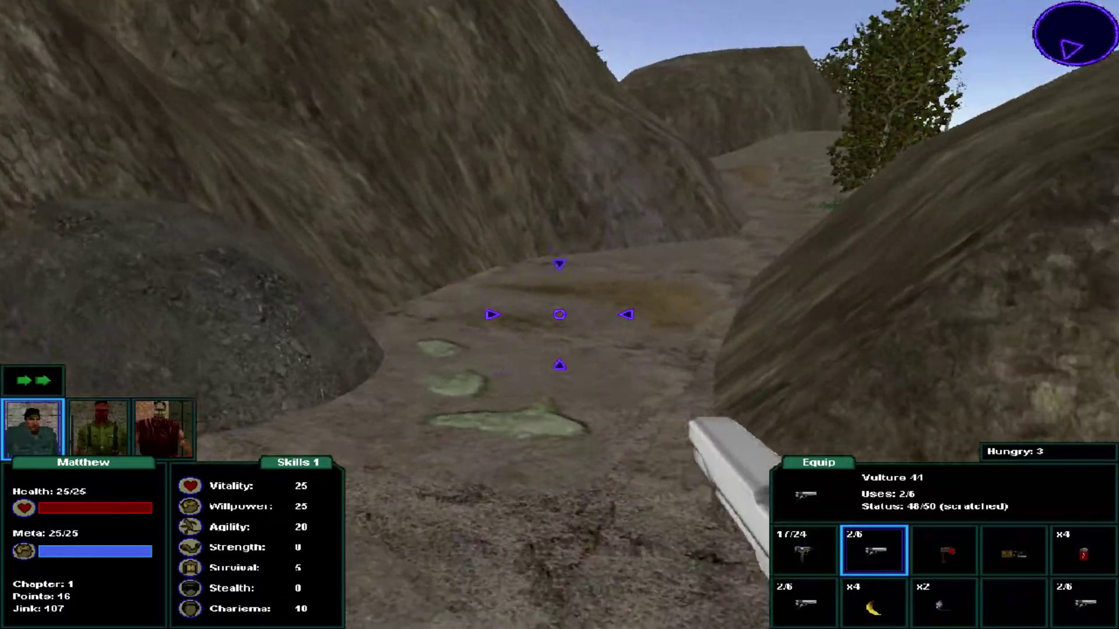
{"action": "key", "text": "w"}
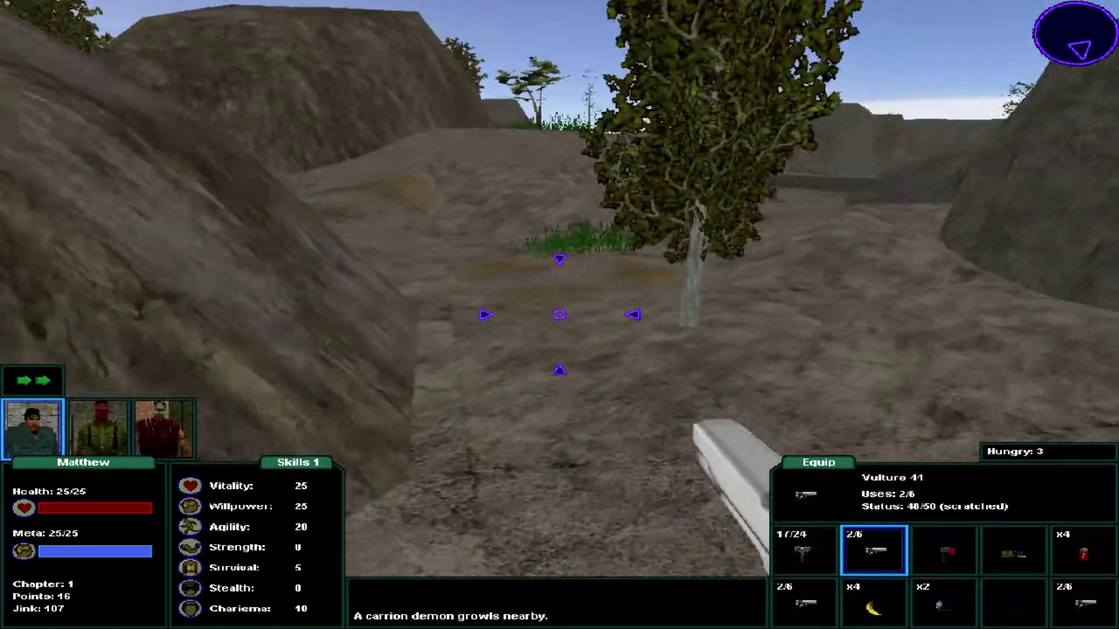
{"action": "key", "text": "w"}
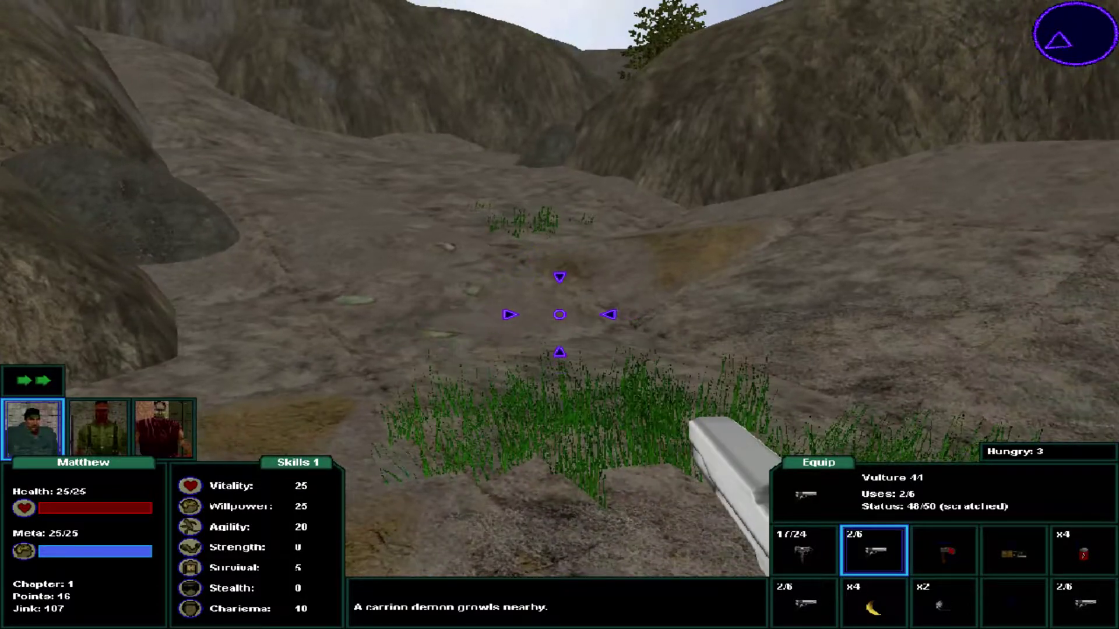
{"action": "key", "text": "w"}
Continue across the terrain and climb the slope between the cliffs.
{"action": "key", "text": "w"}
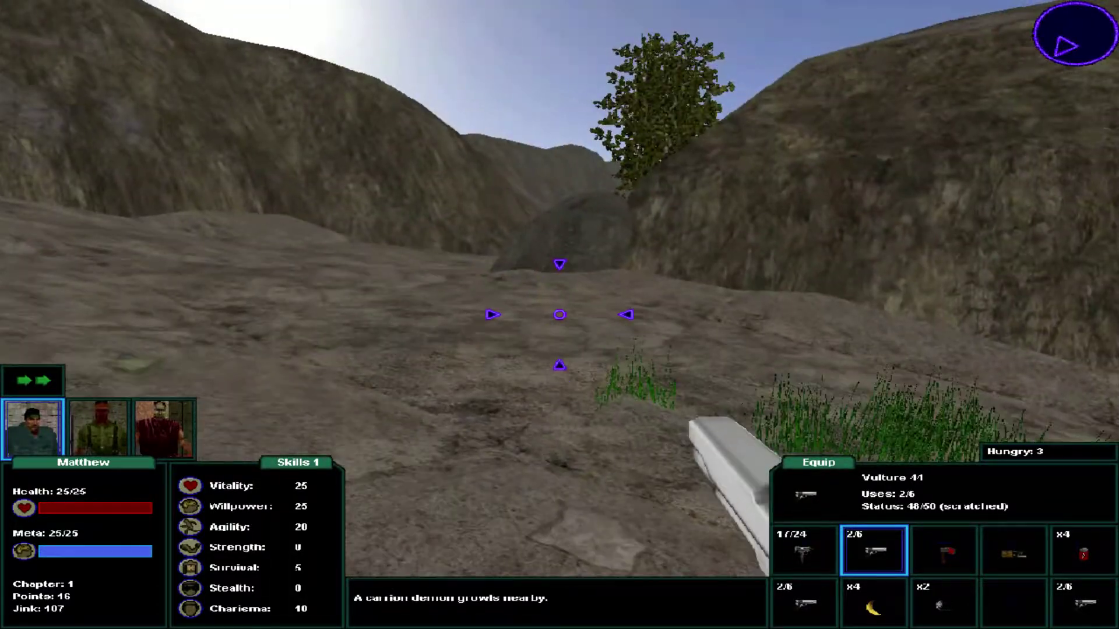
{"action": "key", "text": "w"}
{"action": "key", "text": "w"}
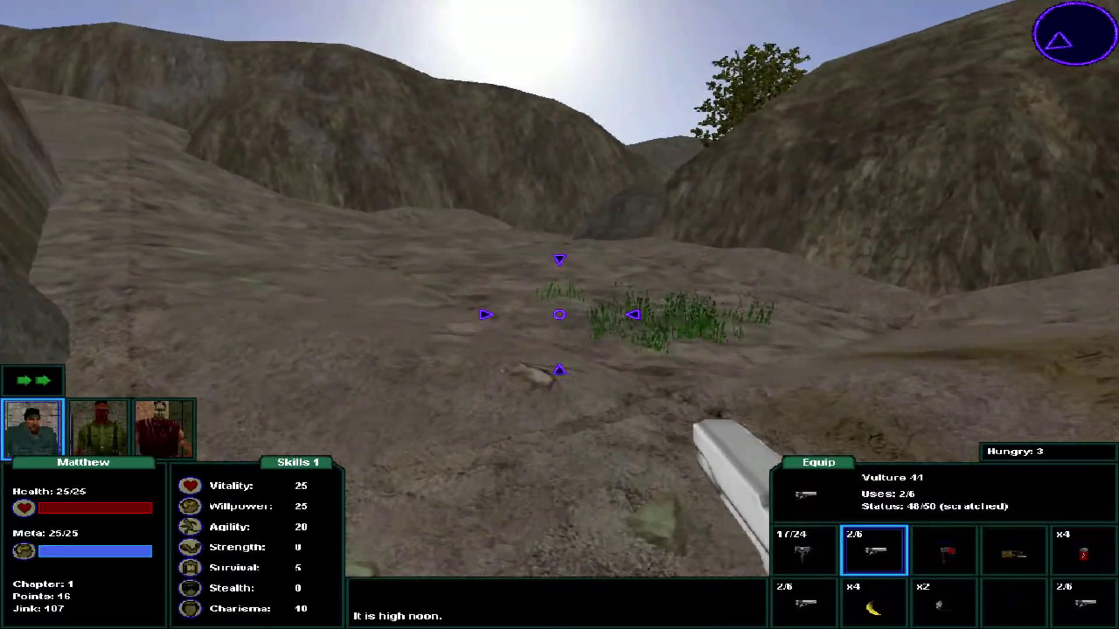
{"action": "key", "text": "w"}
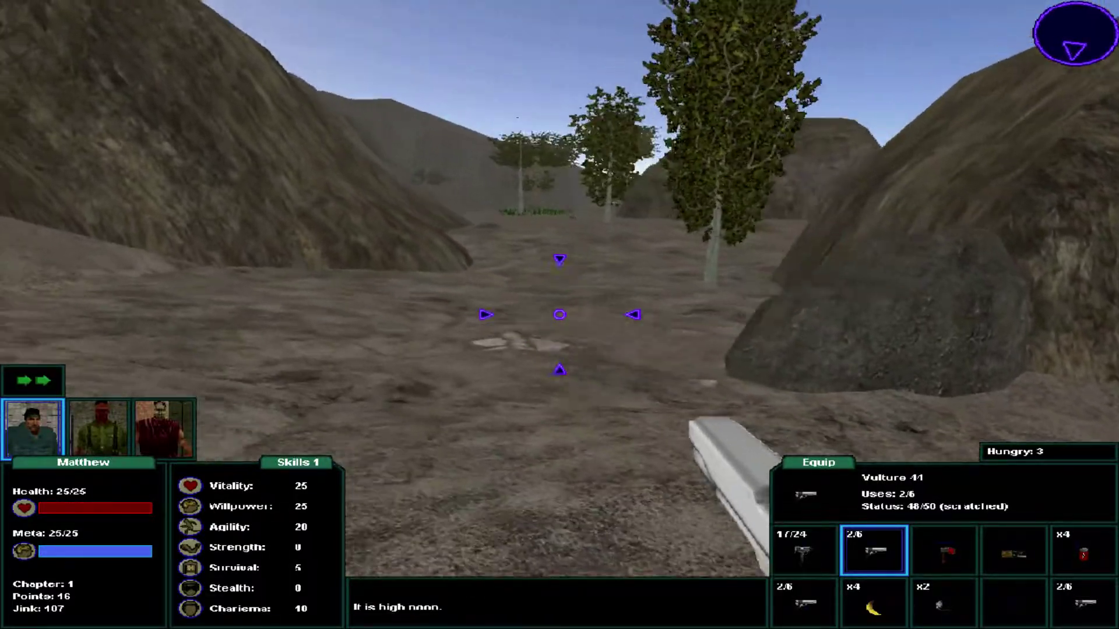
{"action": "key", "text": "w"}
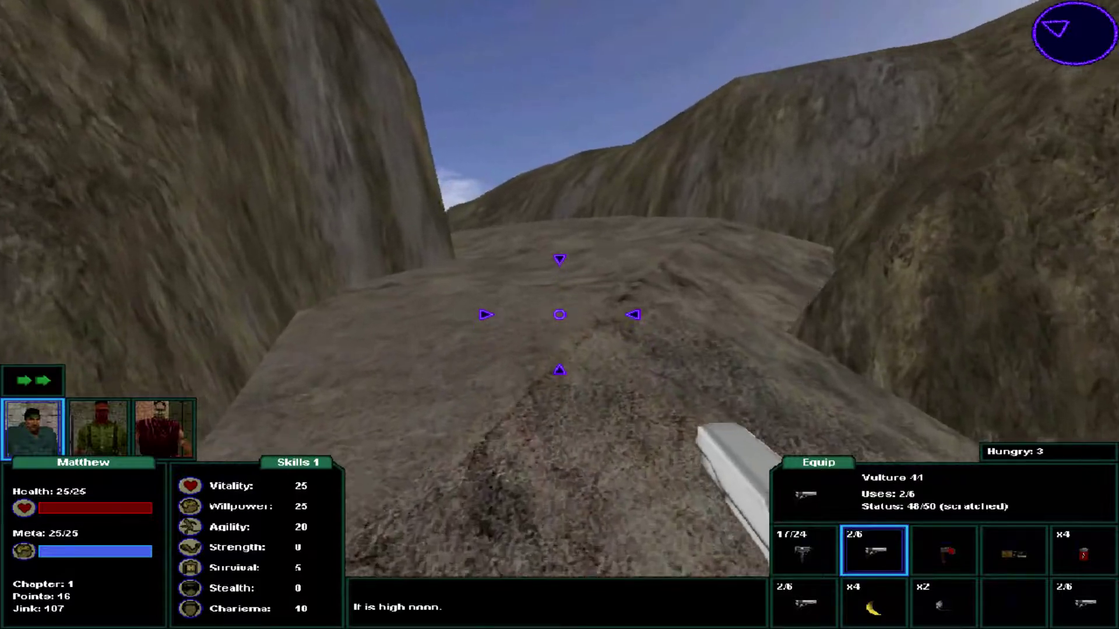
{"action": "key", "text": "w"}
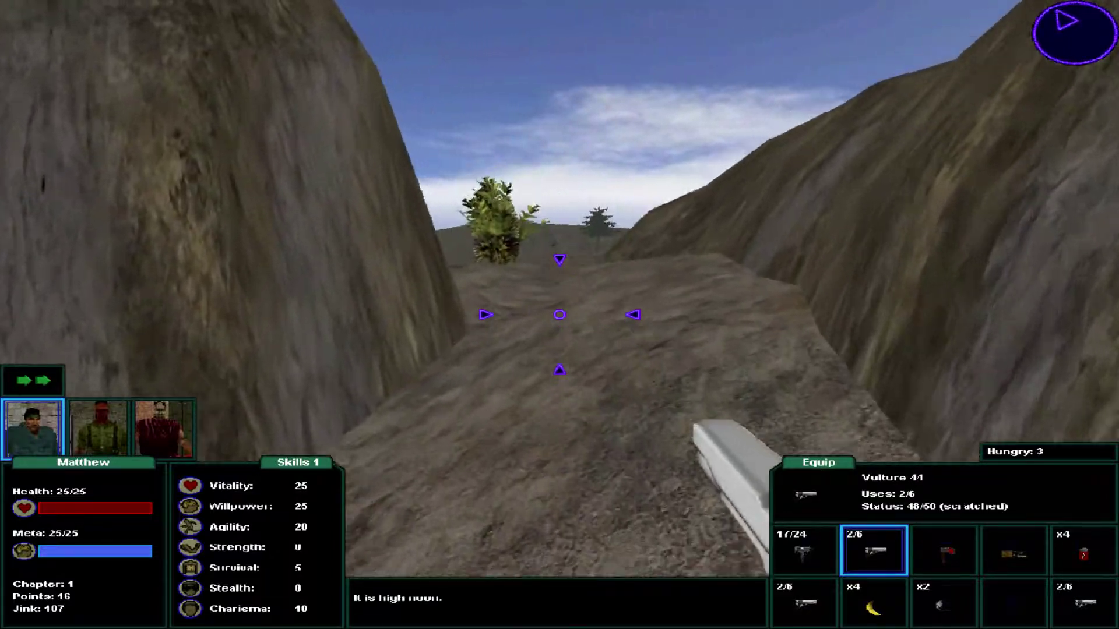
{"action": "key", "text": "w"}
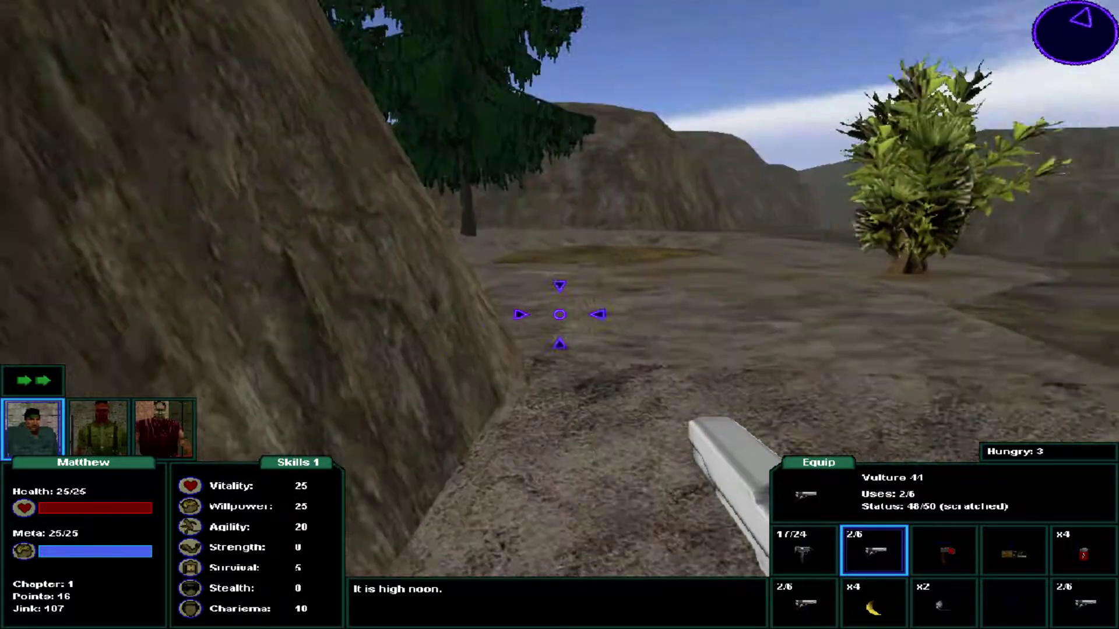
{"action": "key", "text": "w"}
{"action": "key", "text": "w"}
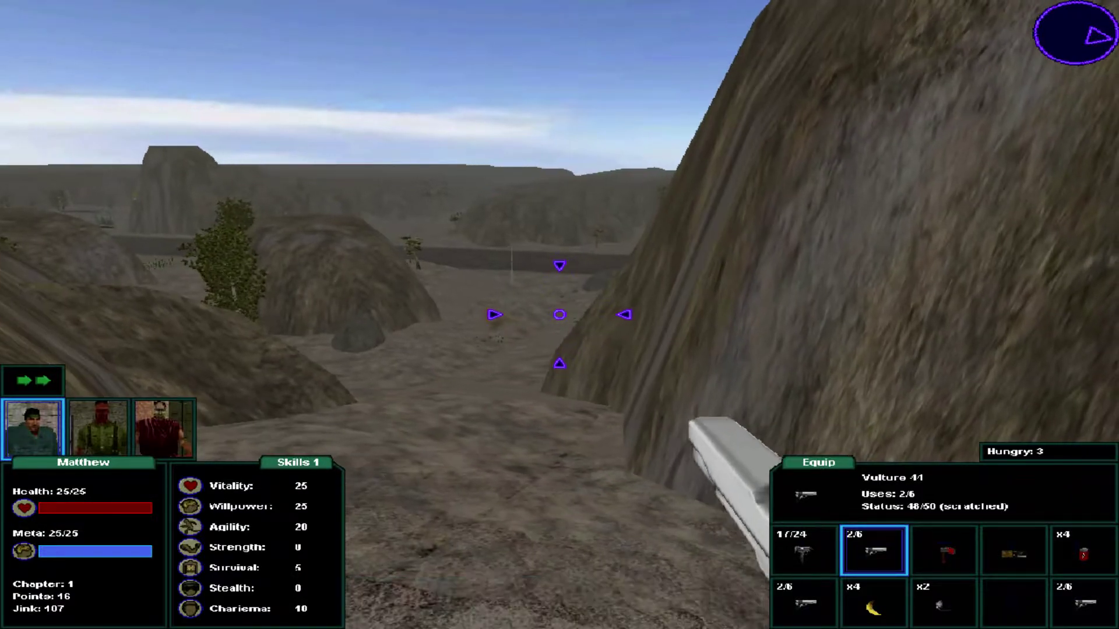
{"action": "key", "text": "w"}
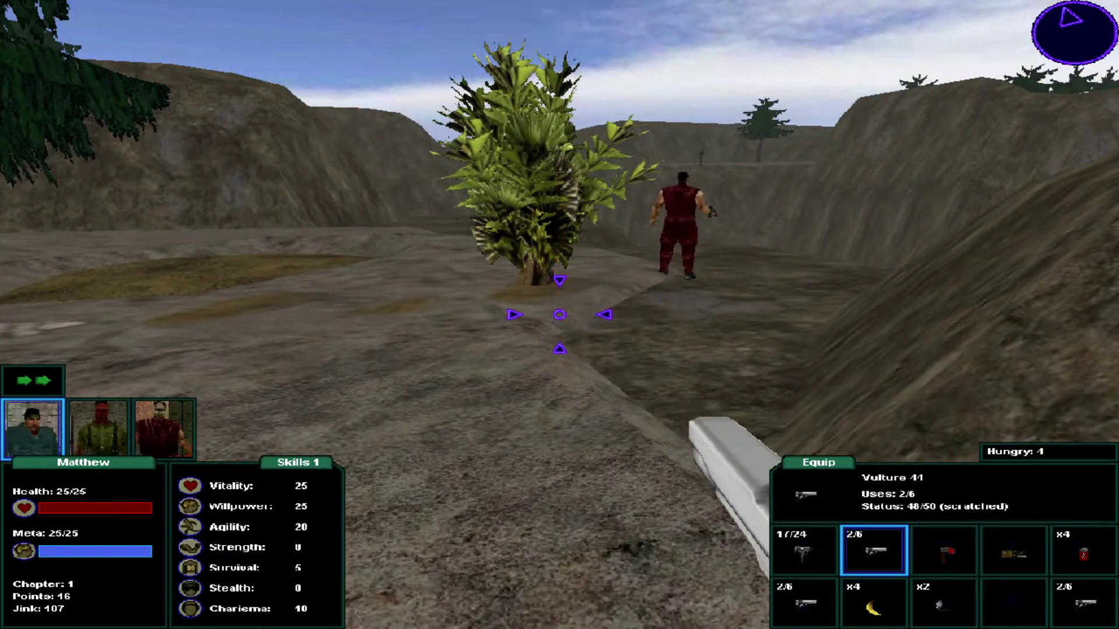
Move past the bush toward the red figure and dismiss the effects message.
{"action": "left_click_drag", "start_coordinate": [559, 315], "coordinate": [560, 315]}
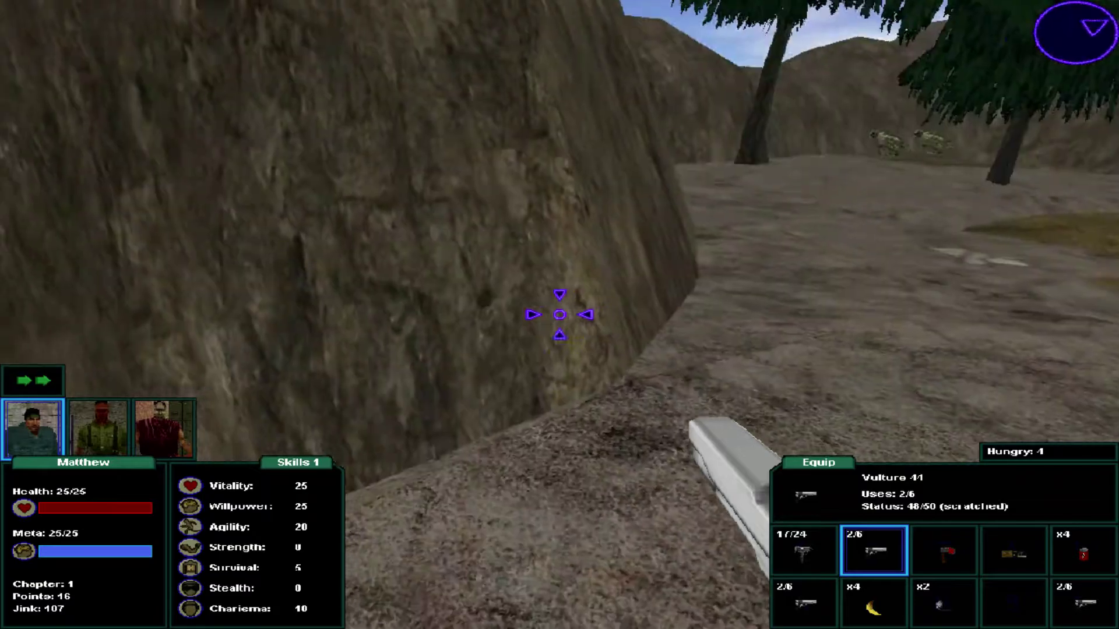
{"action": "key", "text": "w"}
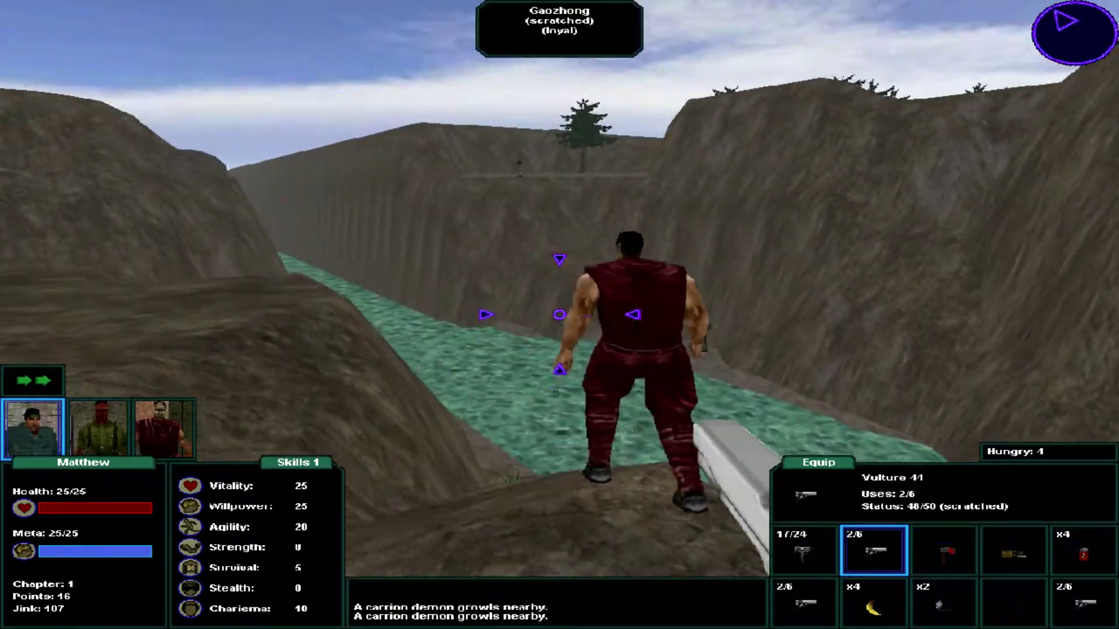
{"action": "left_click_drag", "start_coordinate": [560, 315], "coordinate": [560, 316]}
{"action": "key", "text": "1"}
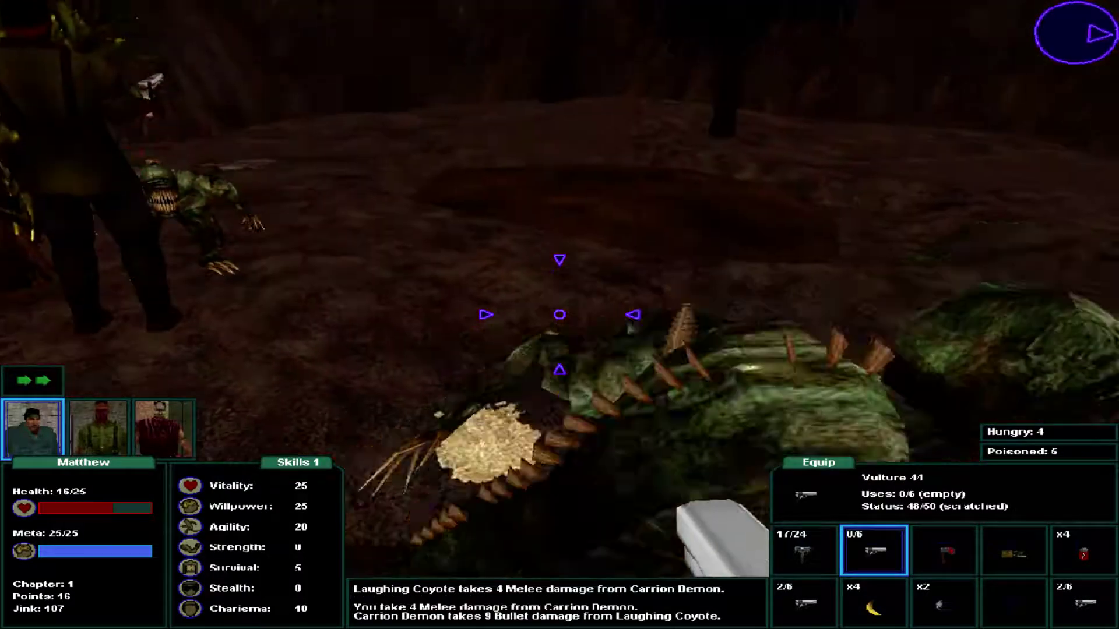
Reload the revolver and shoot the attacking Carrion Demon repeatedly.
{"action": "left_click_drag", "start_coordinate": [560, 315], "coordinate": [560, 316]}
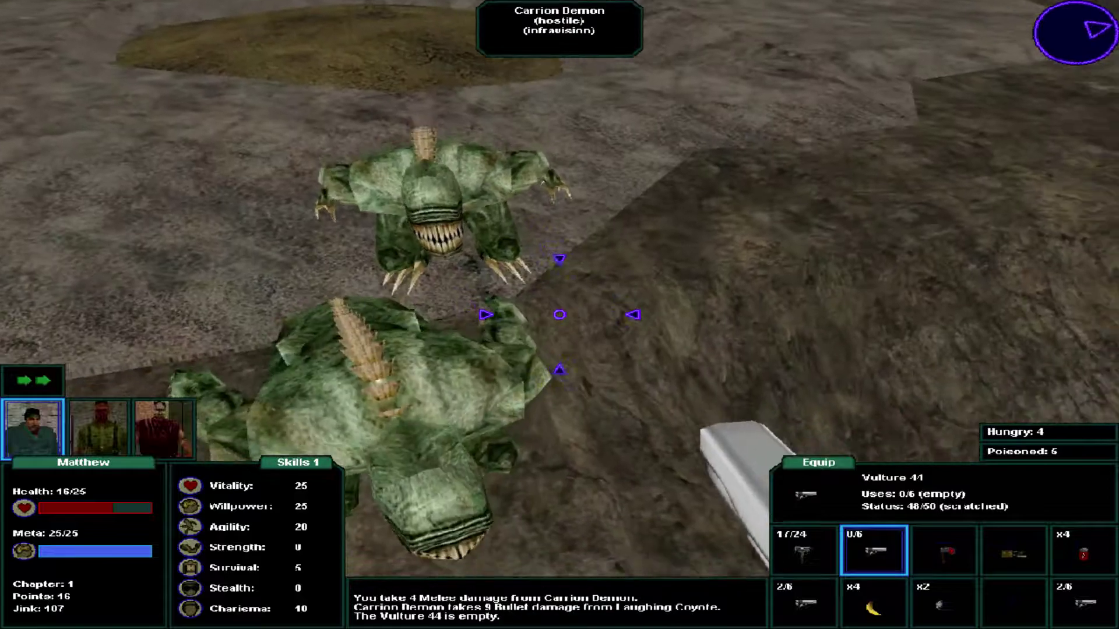
{"action": "key", "text": "r"}
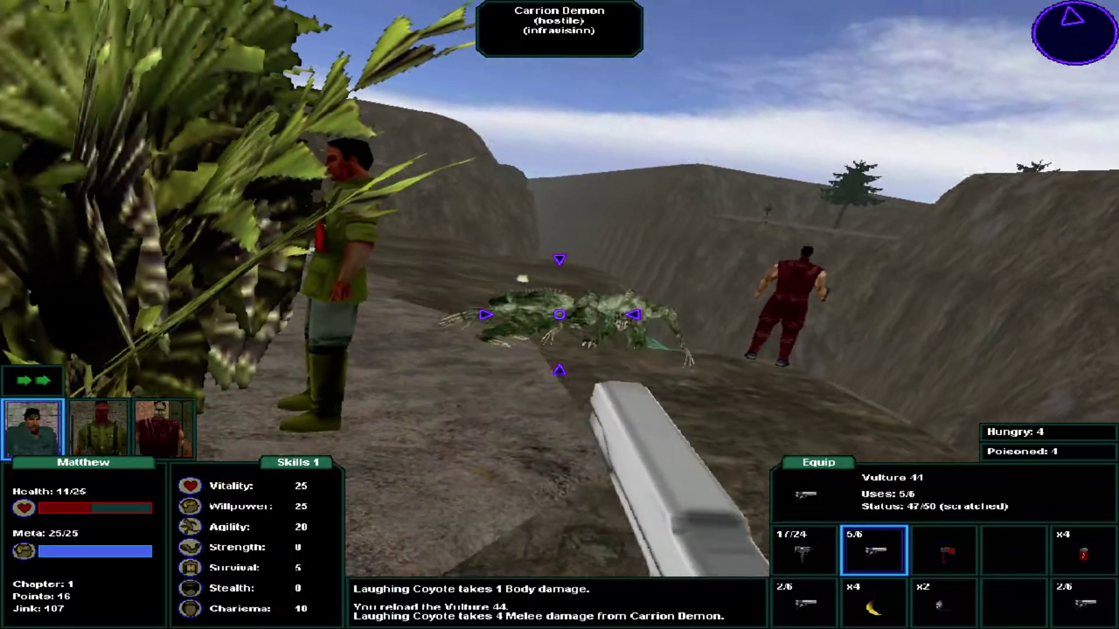
{"action": "left_click", "coordinate": [560, 315]}
{"action": "left_click", "coordinate": [560, 315]}
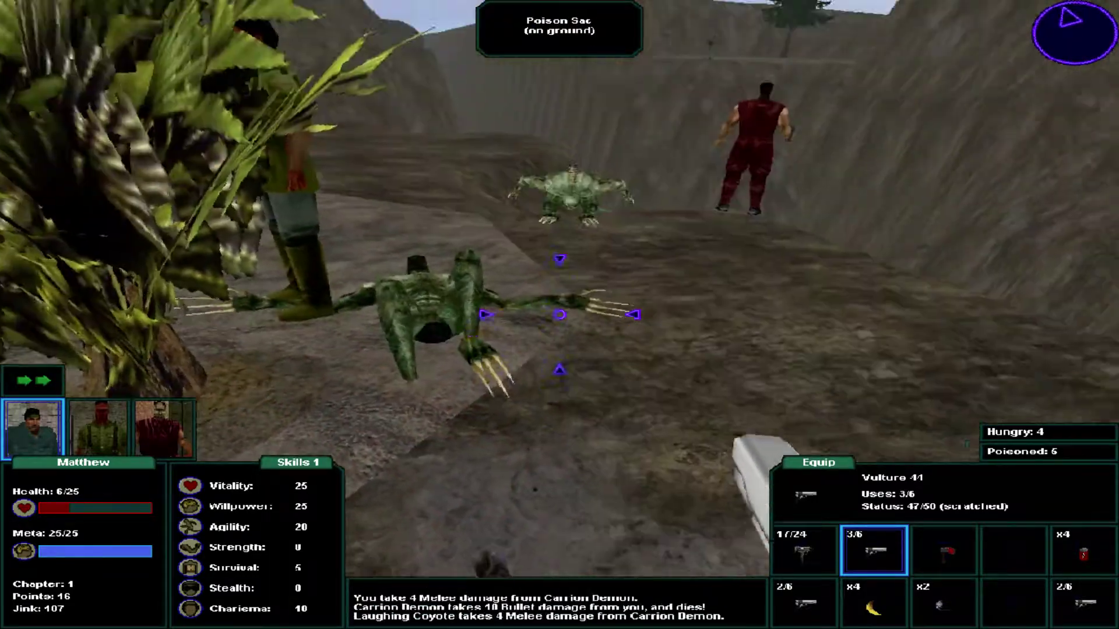
{"action": "left_click", "coordinate": [559, 315]}
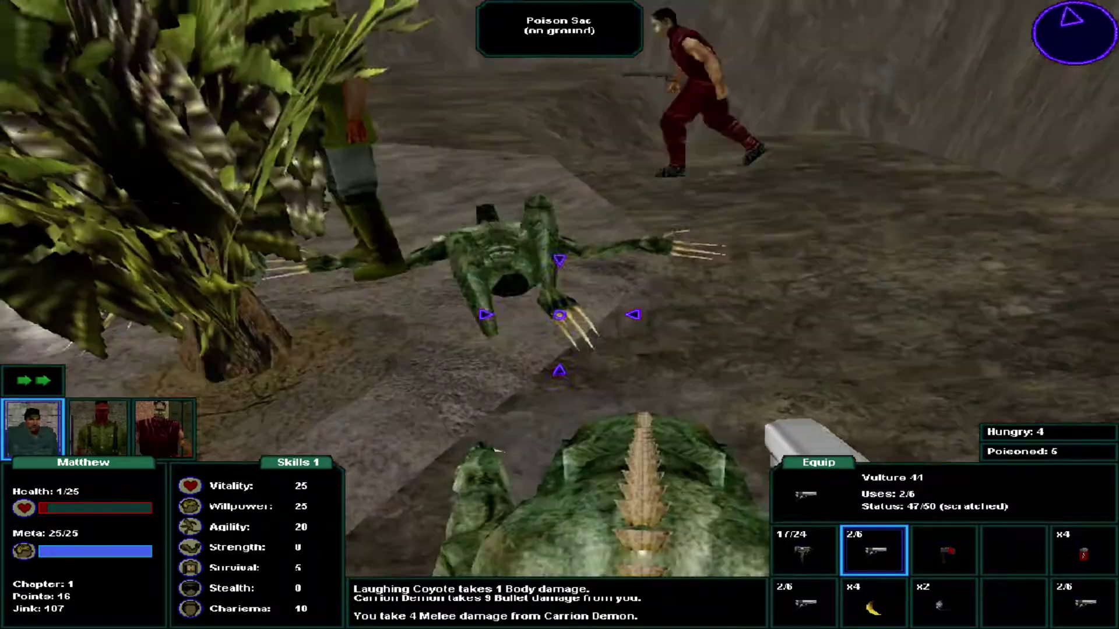
{"action": "left_click", "coordinate": [560, 315]}
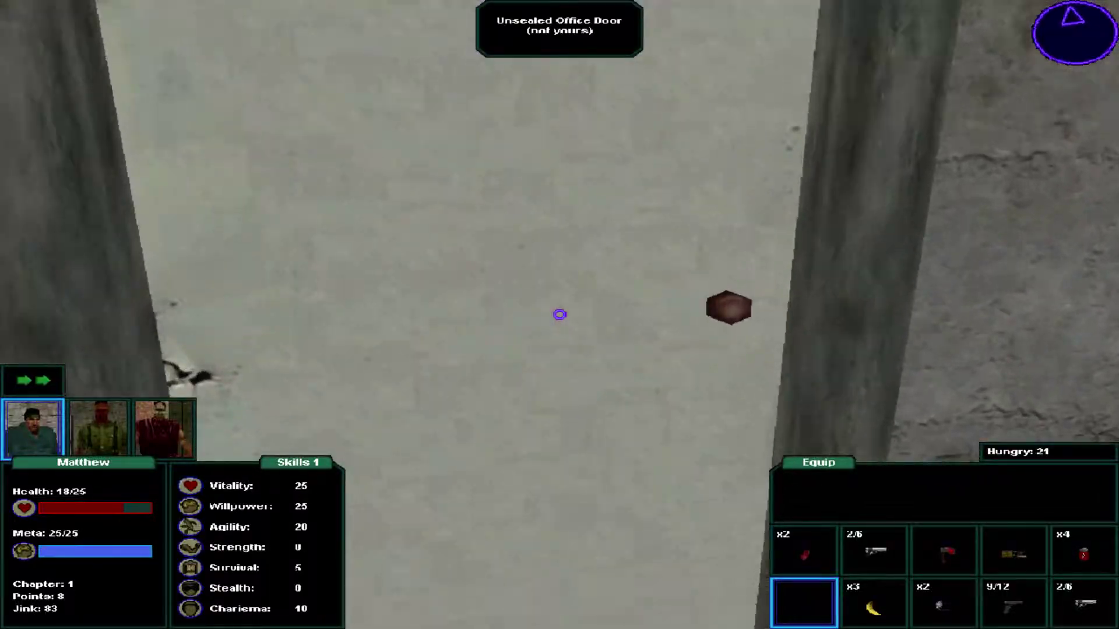
Enter the office, hear Uncle Bob out, and accept The Hunt for Zac.
{"action": "left_click", "coordinate": [560, 314]}
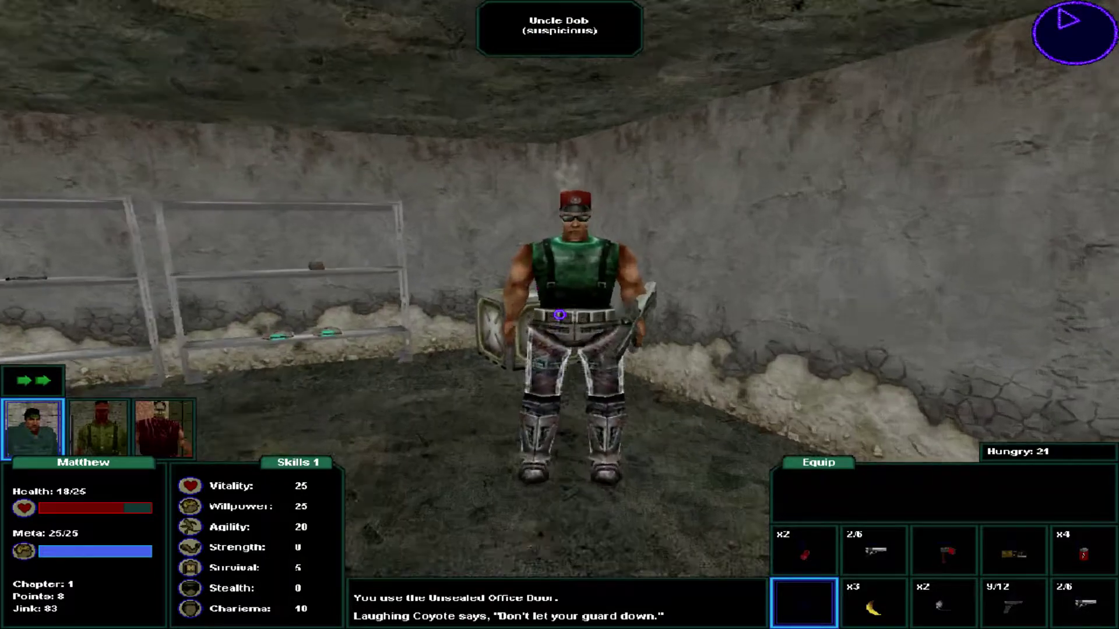
{"action": "left_click", "coordinate": [559, 315]}
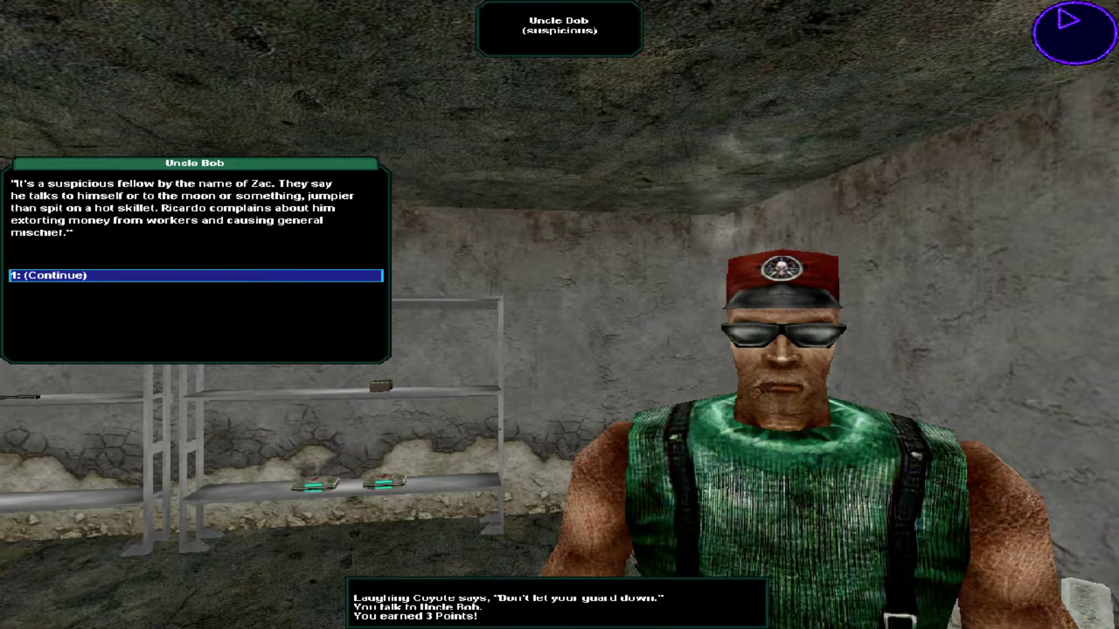
{"action": "key", "text": "1"}
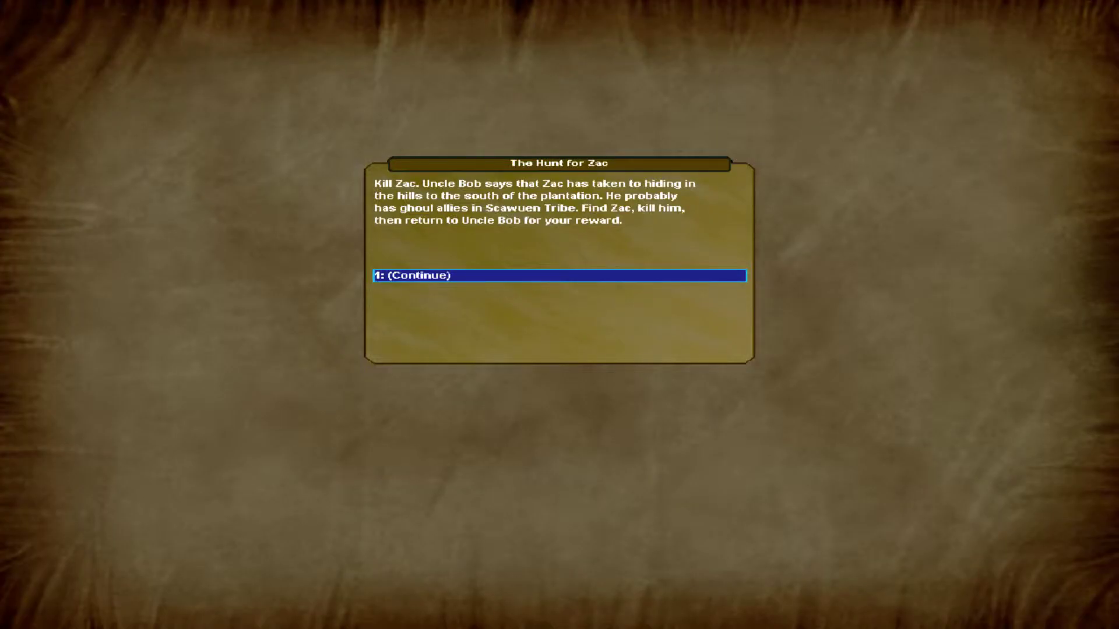
{"action": "key", "text": "1"}
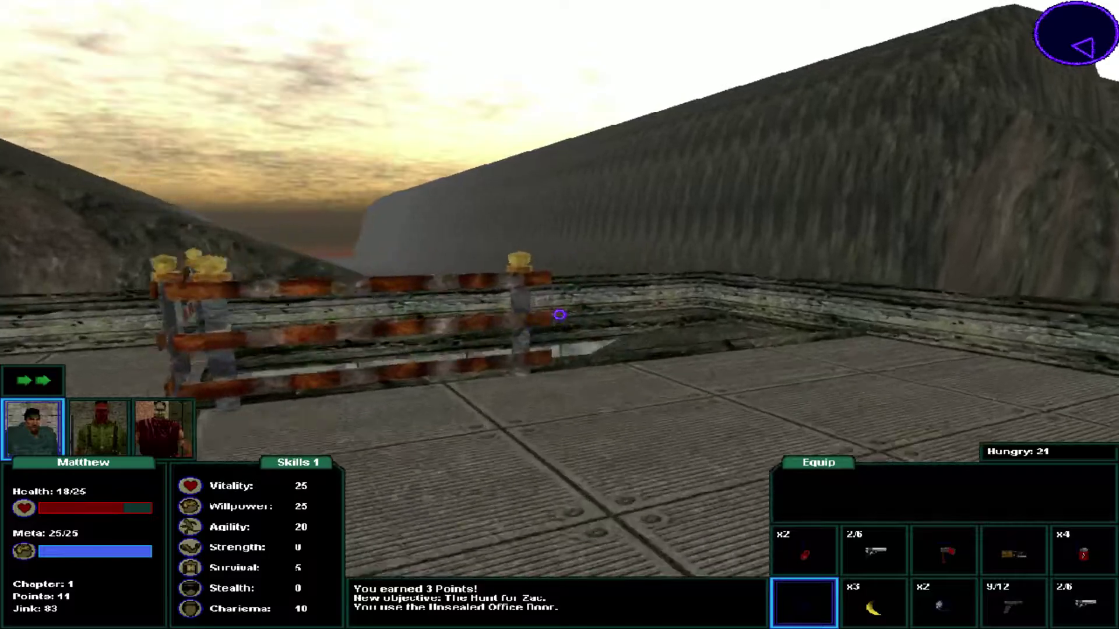
{"action": "scroll", "coordinate": [560, 315], "scroll_direction": "down", "scroll_amount": 3}
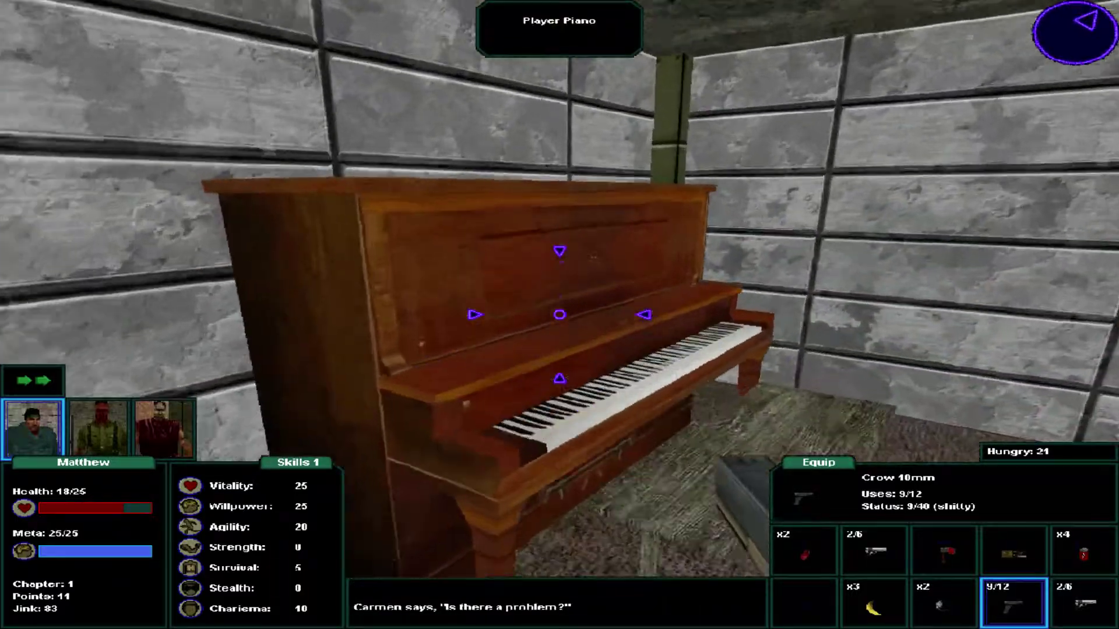
Play the bunker's player piano and dismiss Carmen's remark.
{"action": "left_click", "coordinate": [560, 315]}
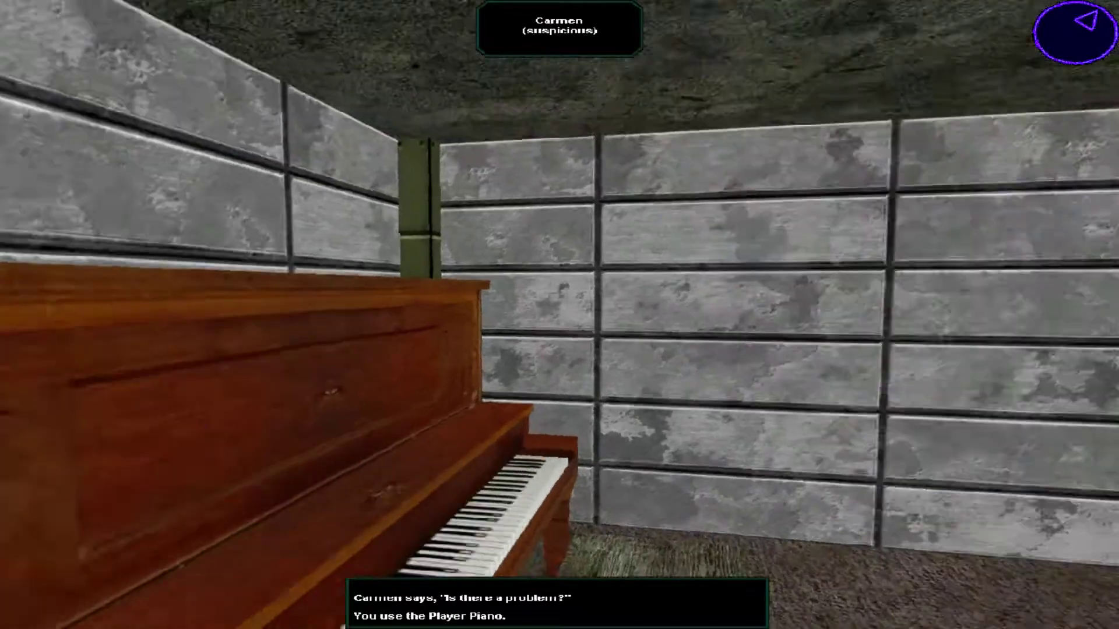
{"action": "key", "text": "1"}
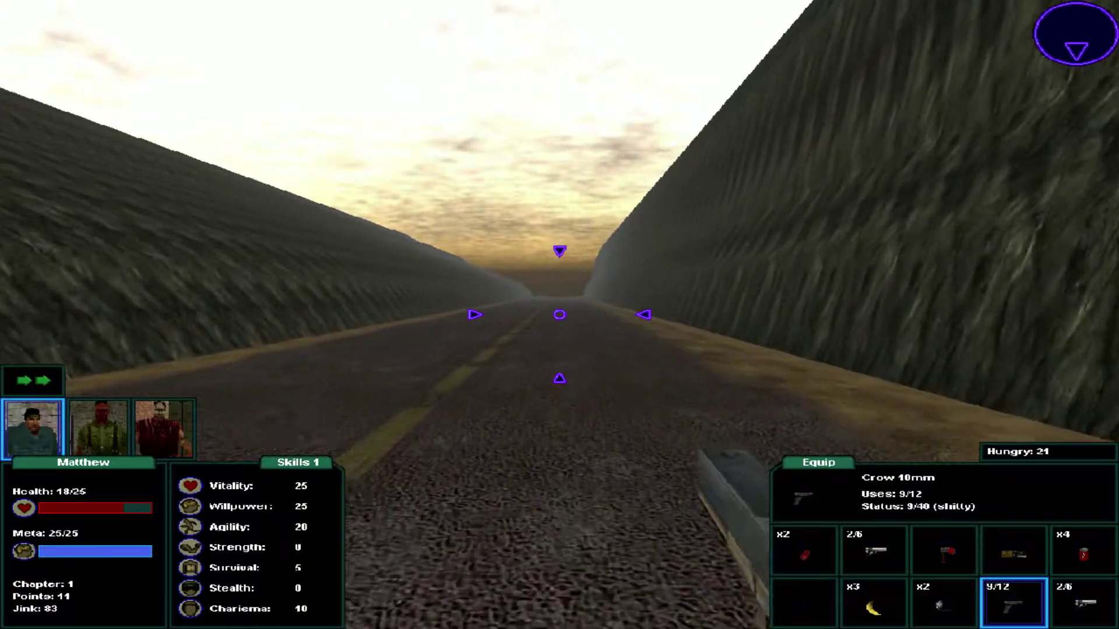
Walk to the road's edge to reach Freeway 175 and skip Rolland's greeting.
{"action": "key", "text": "w"}
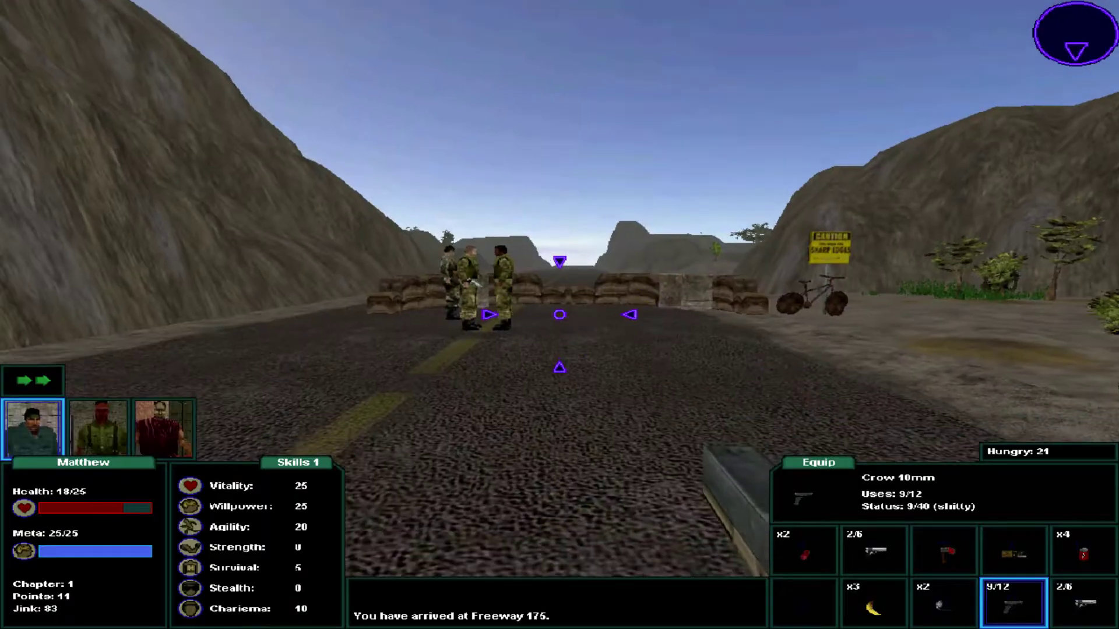
{"action": "key", "text": "Return"}
{"action": "key", "text": "Return"}
{"action": "key", "text": "Return"}
Cross the sandbag barricade and shoot the charging Thug Raiders with the Crow 10mm until they fall.
{"action": "key", "text": "w"}
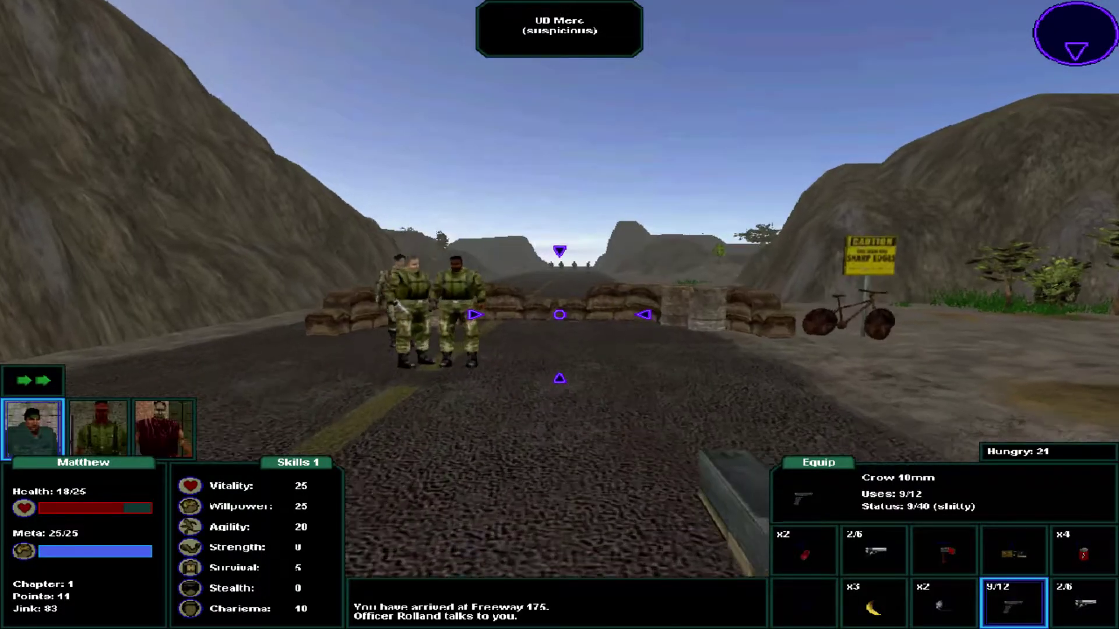
{"action": "key", "text": "w"}
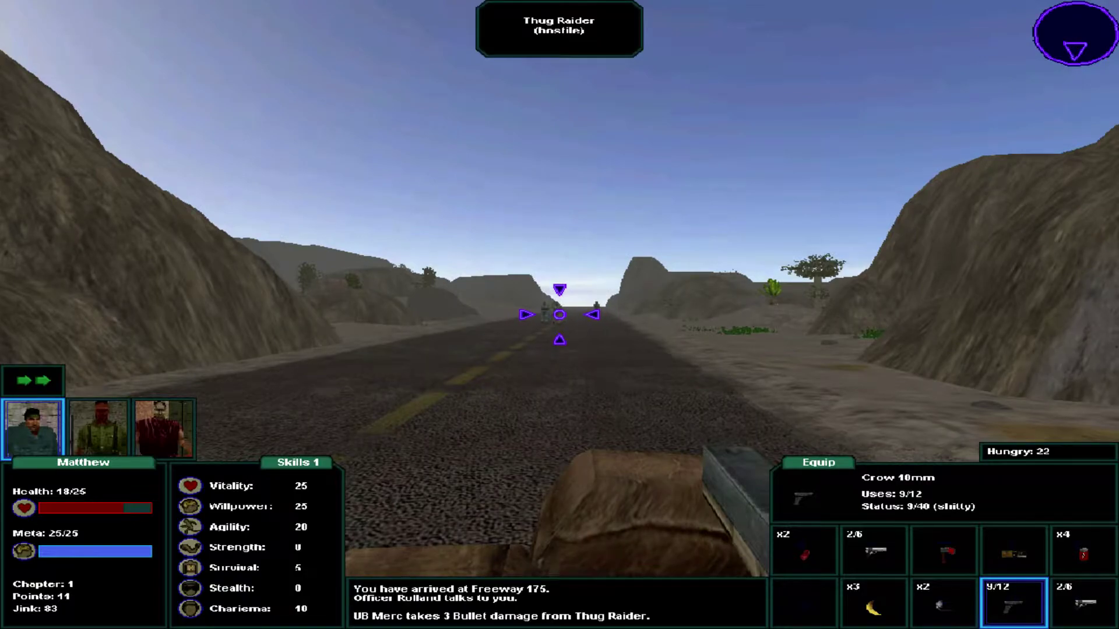
{"action": "left_click", "coordinate": [559, 314]}
{"action": "key", "text": "w"}
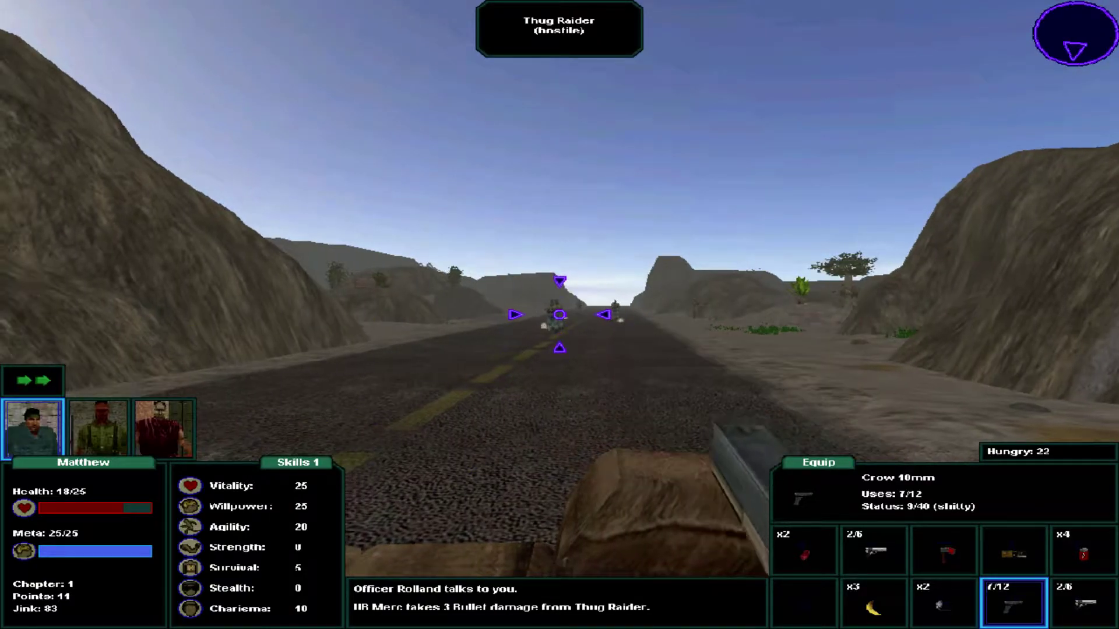
{"action": "left_click", "coordinate": [559, 314]}
{"action": "left_click", "coordinate": [559, 315]}
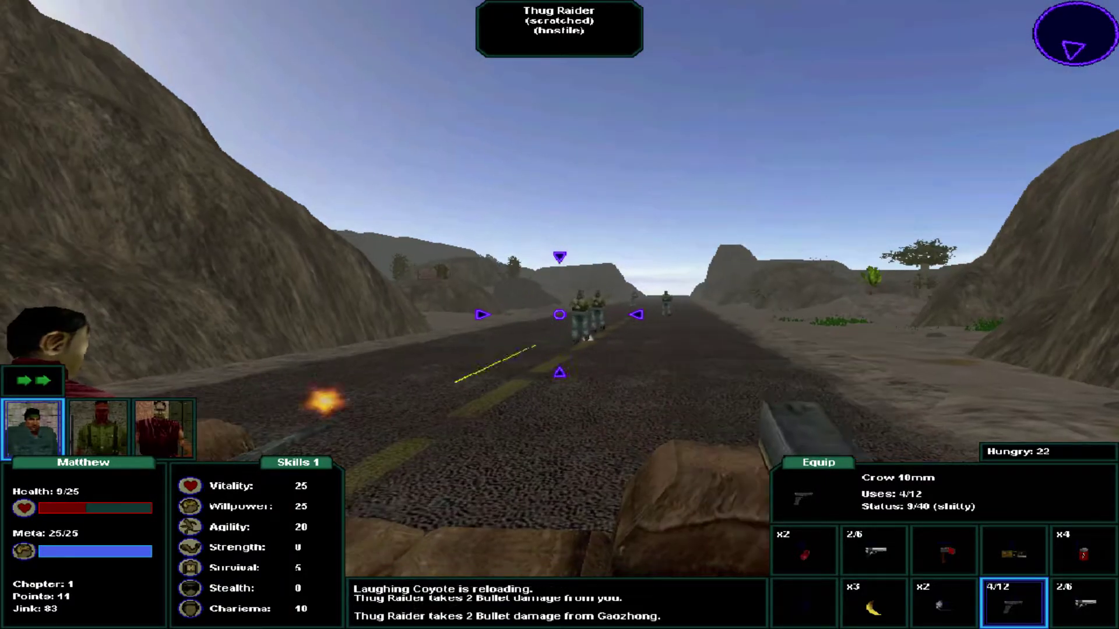
{"action": "left_click", "coordinate": [560, 314]}
{"action": "key", "text": "w"}
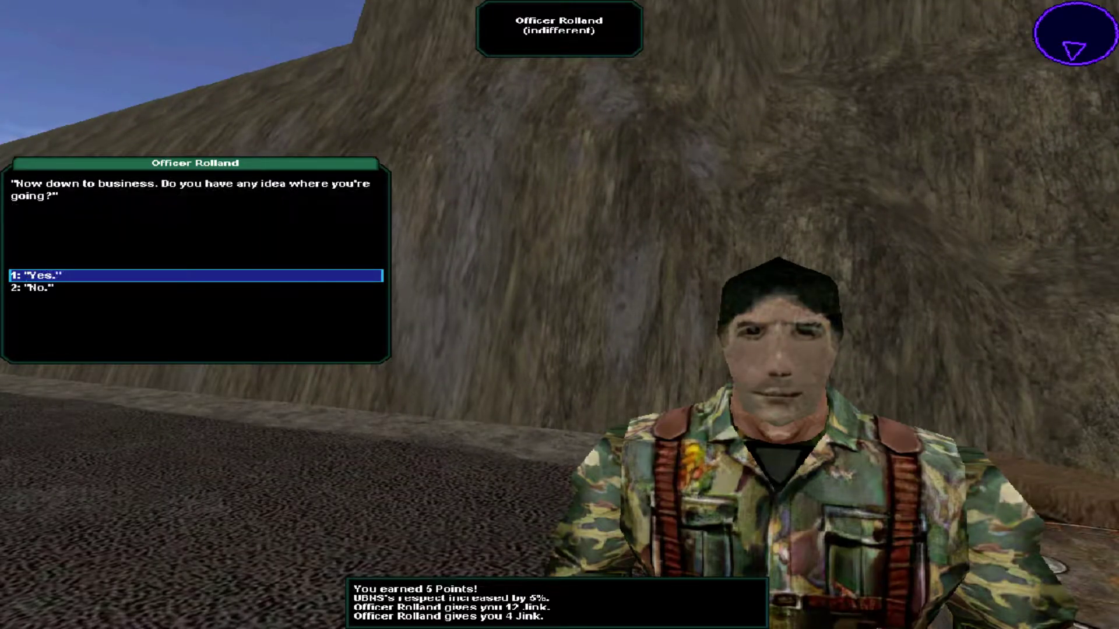
Close Officer Rolland's dialogue after his 16 Jink and 5 Points reward.
{"action": "key", "text": "1"}
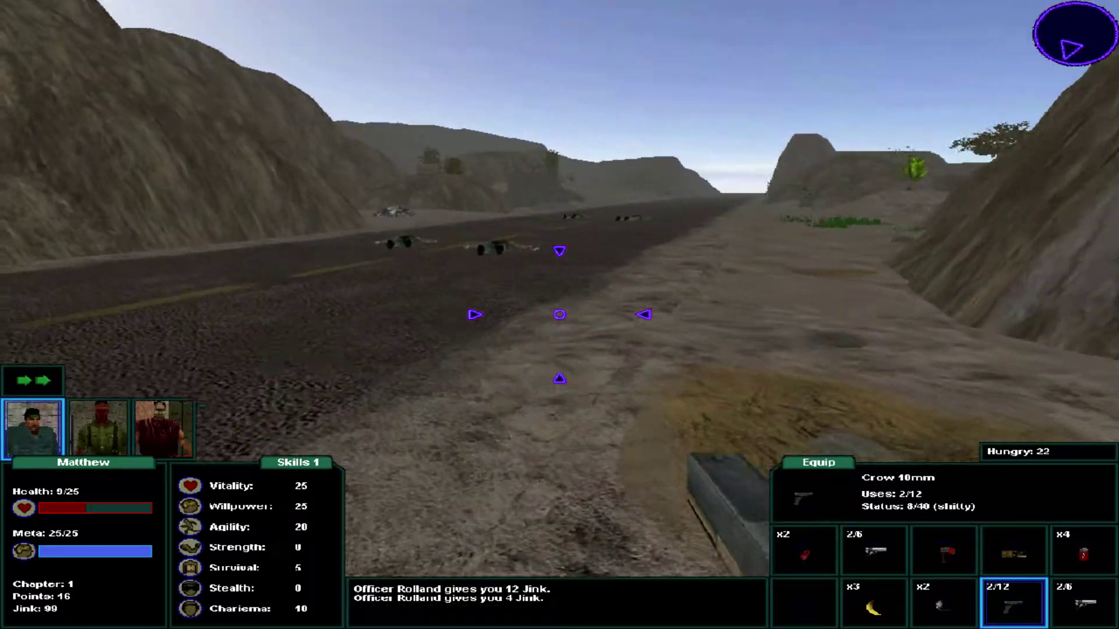
Loot the first raider bodies and reload the Crow 10mm.
{"action": "key", "text": "w"}
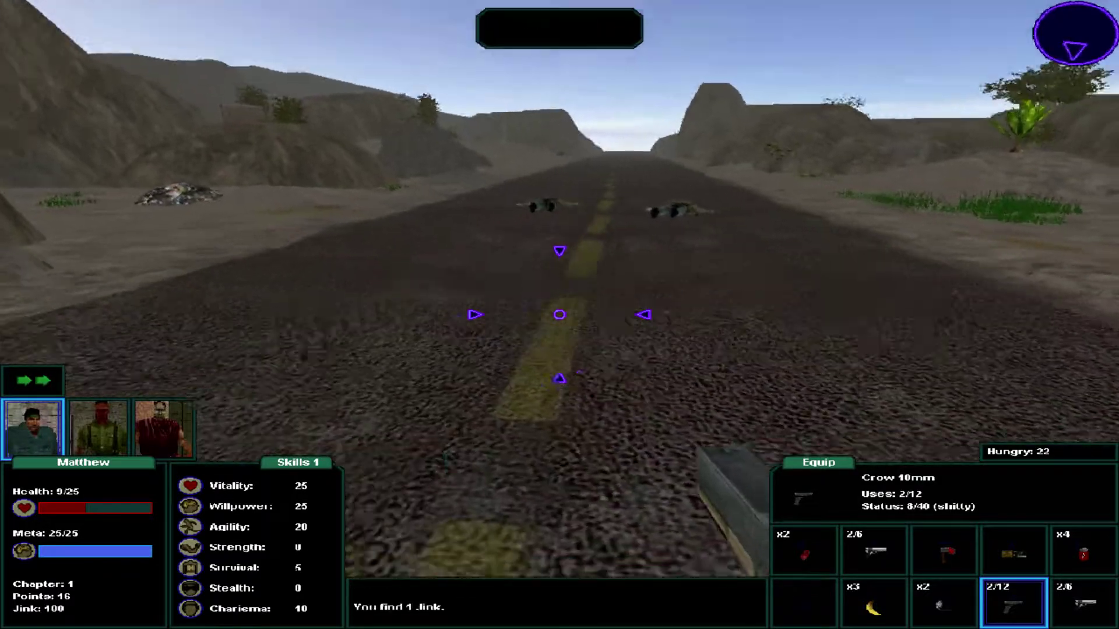
{"action": "key", "text": "e"}
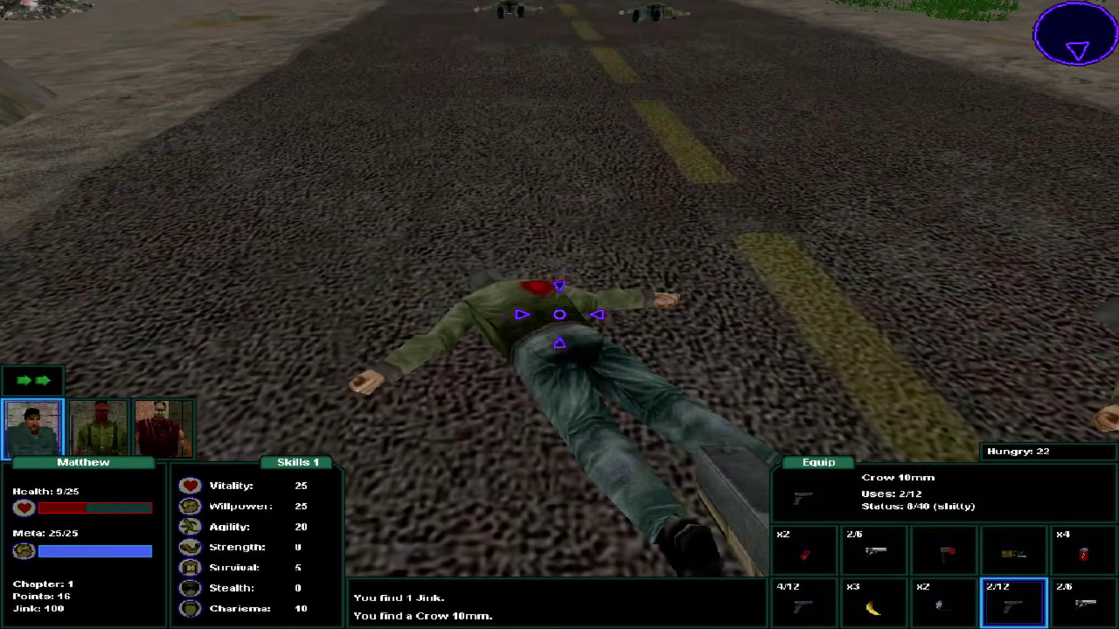
{"action": "key", "text": "e"}
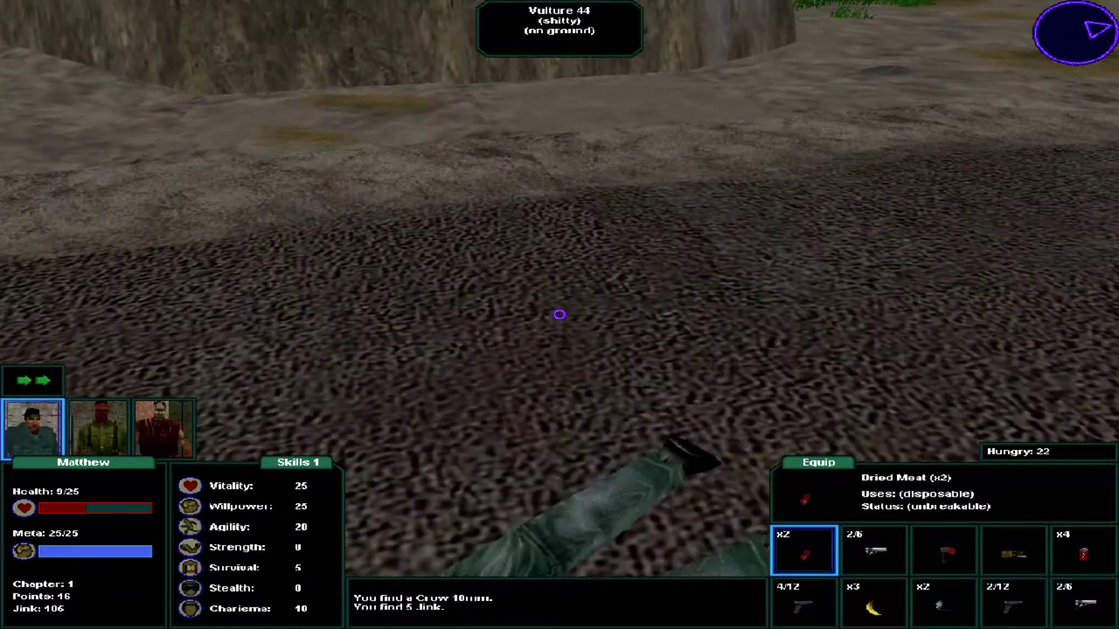
{"action": "key", "text": "bracketright"}
{"action": "key", "text": "bracketright"}
{"action": "key", "text": "bracketright"}
{"action": "key", "text": "1"}
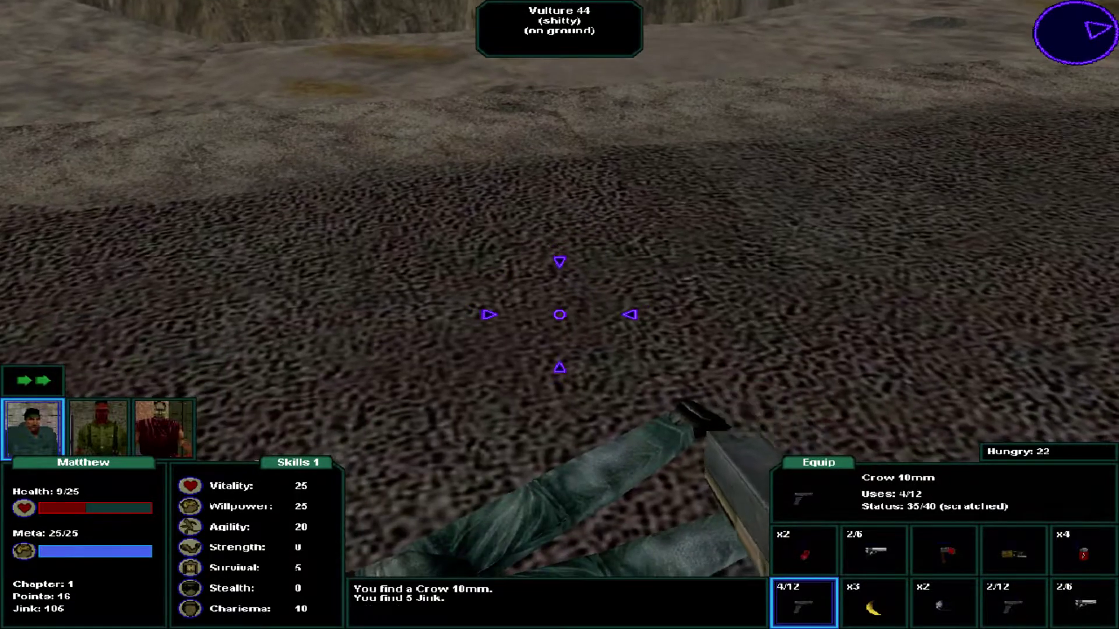
{"action": "key", "text": "r"}
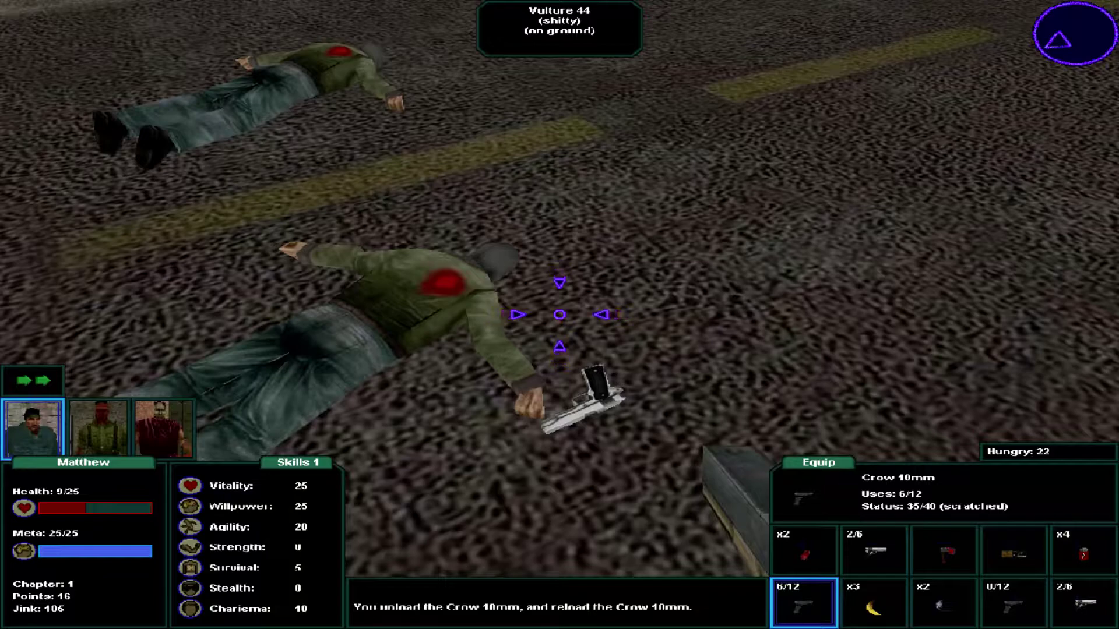
Drop a Crow 10mm, pick up the Vulture 44 and switch to the other Vulture pistol.
{"action": "key", "text": "bracketright"}
{"action": "key", "text": "bracketright"}
{"action": "key", "text": "bracketright"}
{"action": "key", "text": "BackSpace"}
{"action": "key", "text": "e"}
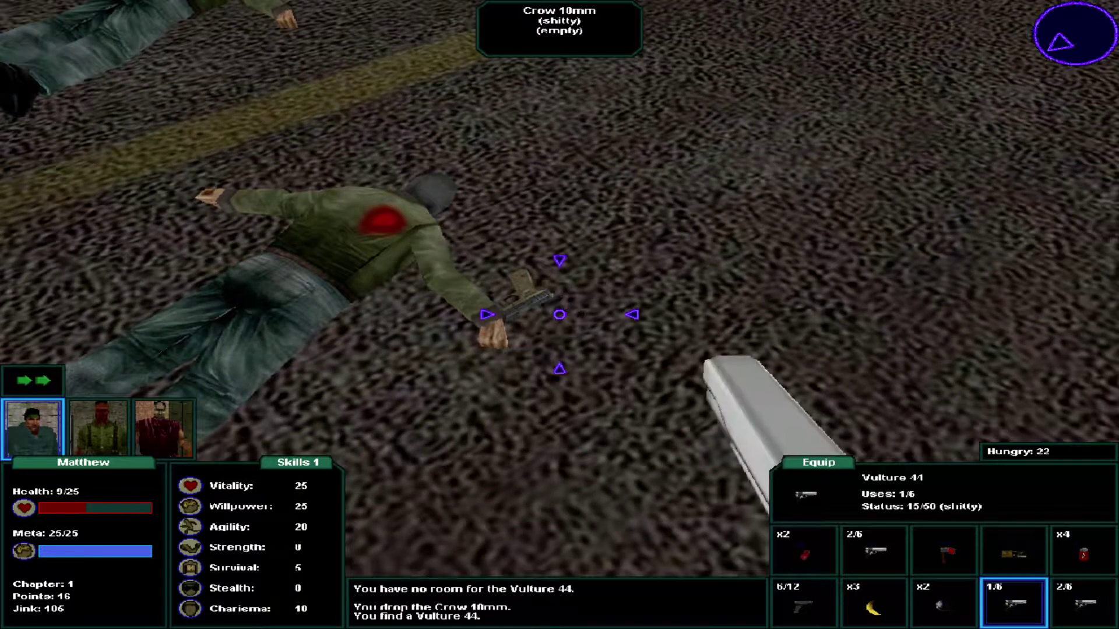
{"action": "key", "text": "w"}
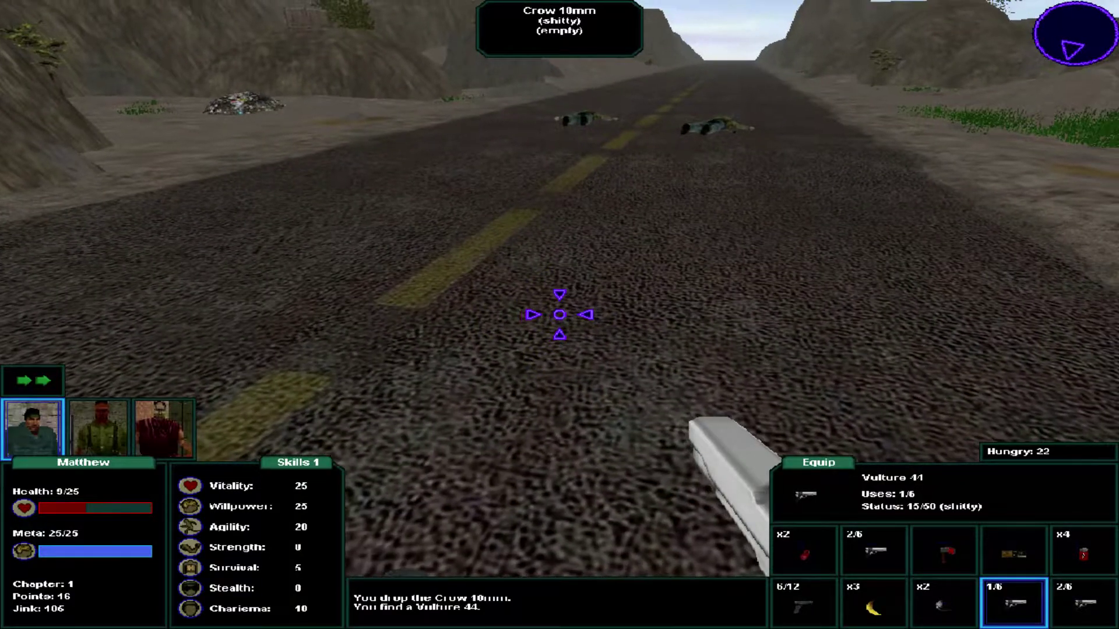
{"action": "key", "text": "bracketleft"}
{"action": "key", "text": "bracketleft"}
{"action": "key", "text": "Return"}
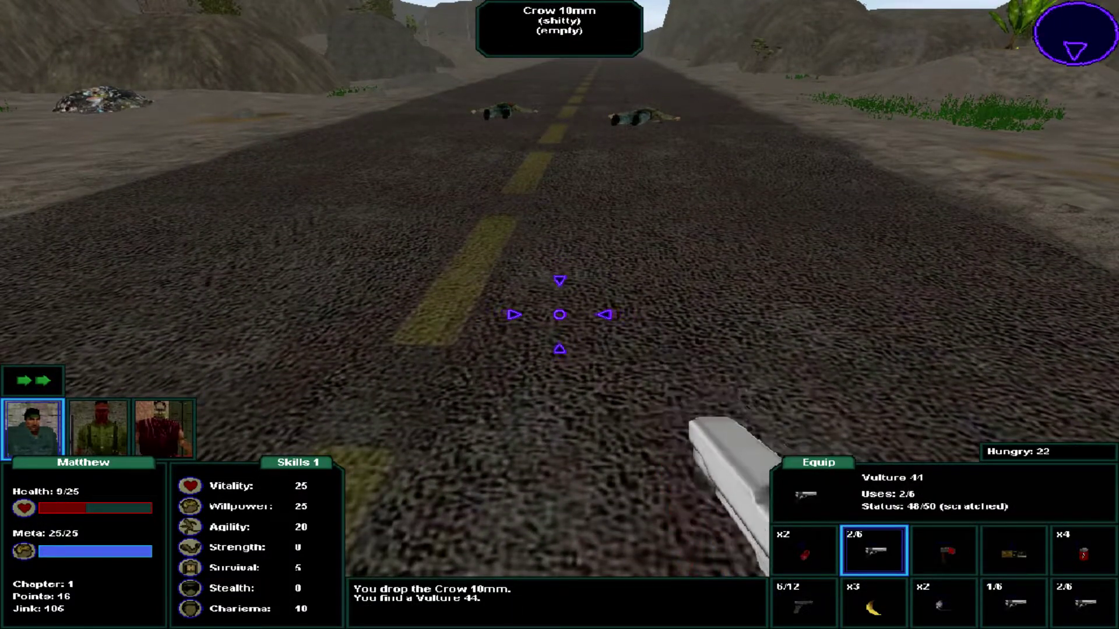
{"action": "key", "text": "bracketright"}
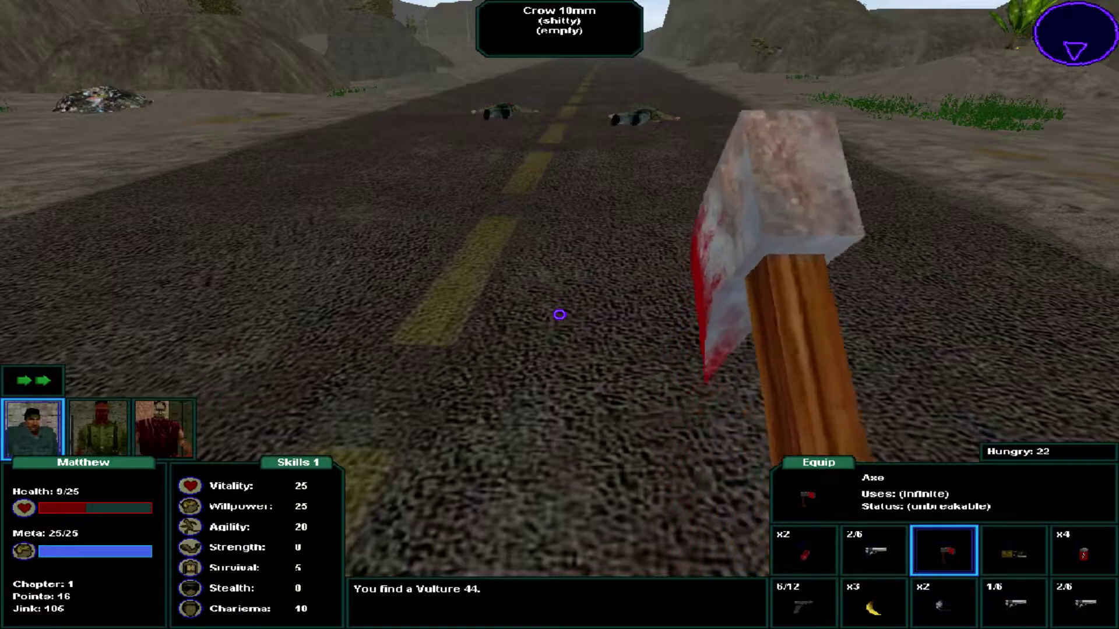
{"action": "key", "text": "bracketleft"}
Eat the two pieces of dried meat, bringing Matthew to 17/25 health.
{"action": "key", "text": "Return"}
{"action": "key", "text": "Down"}
{"action": "key", "text": "Up"}
{"action": "key", "text": "Return"}
{"action": "key", "text": "Return"}
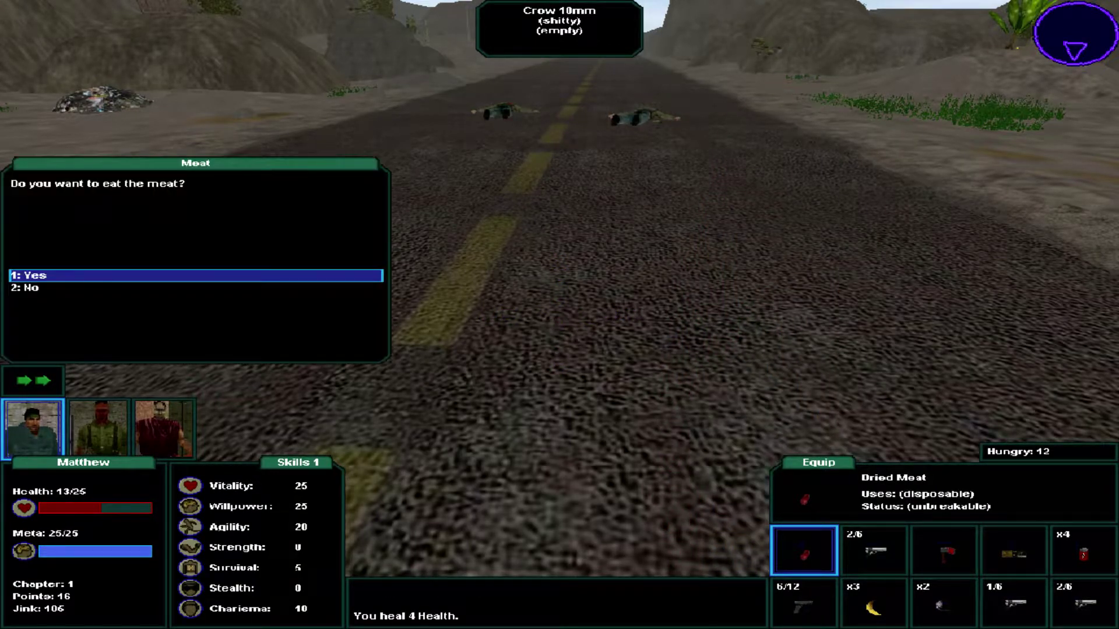
{"action": "key", "text": "Down"}
{"action": "key", "text": "Up"}
{"action": "key", "text": "Return"}
Loot the raider corpses for Jink and a Crow 10mm.
{"action": "key", "text": "2"}
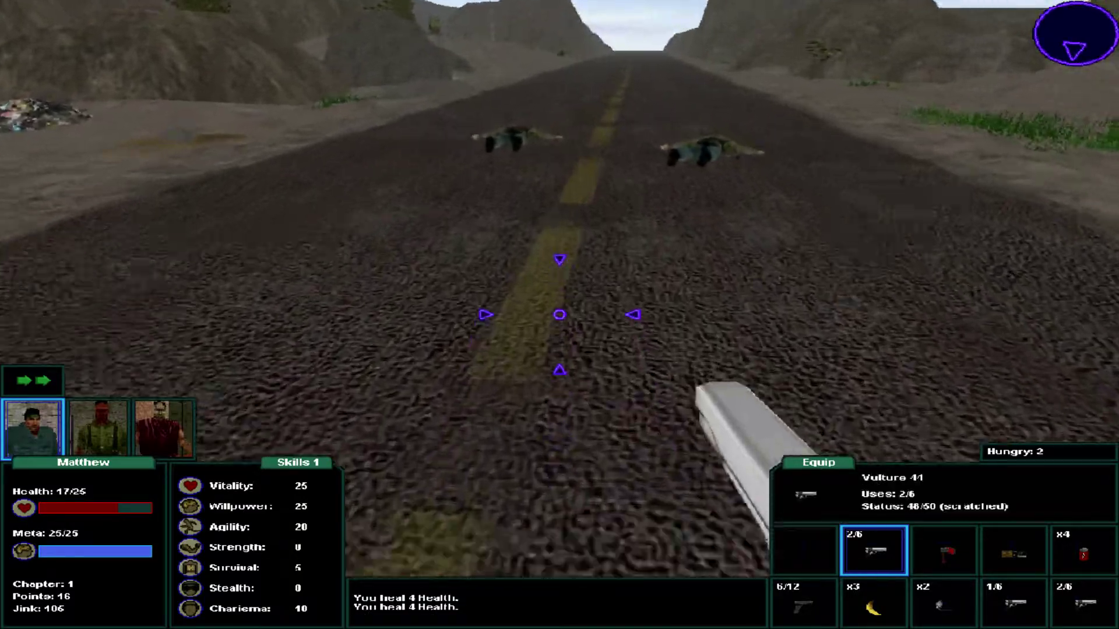
{"action": "key", "text": "w"}
{"action": "key", "text": "e"}
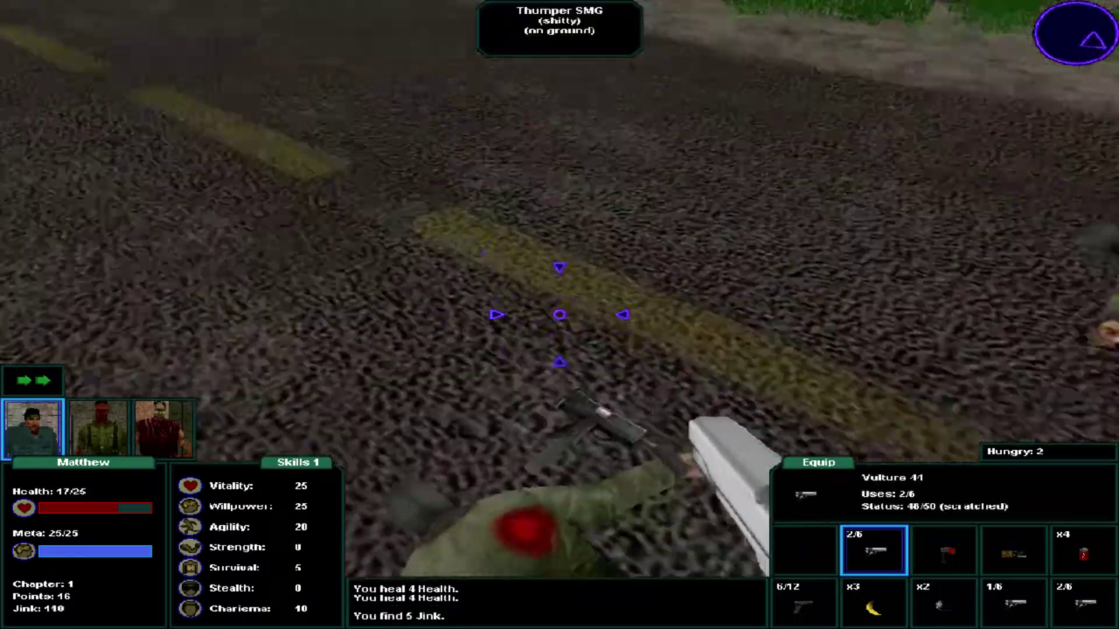
{"action": "key", "text": "e"}
{"action": "key", "text": "w"}
{"action": "key", "text": "w"}
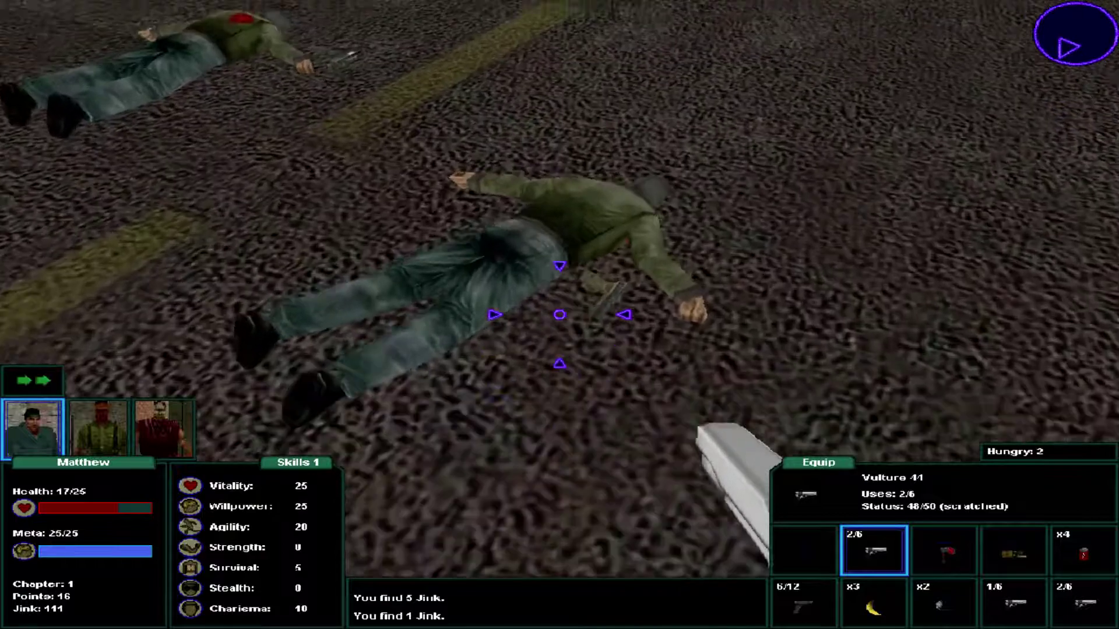
{"action": "key", "text": "e"}
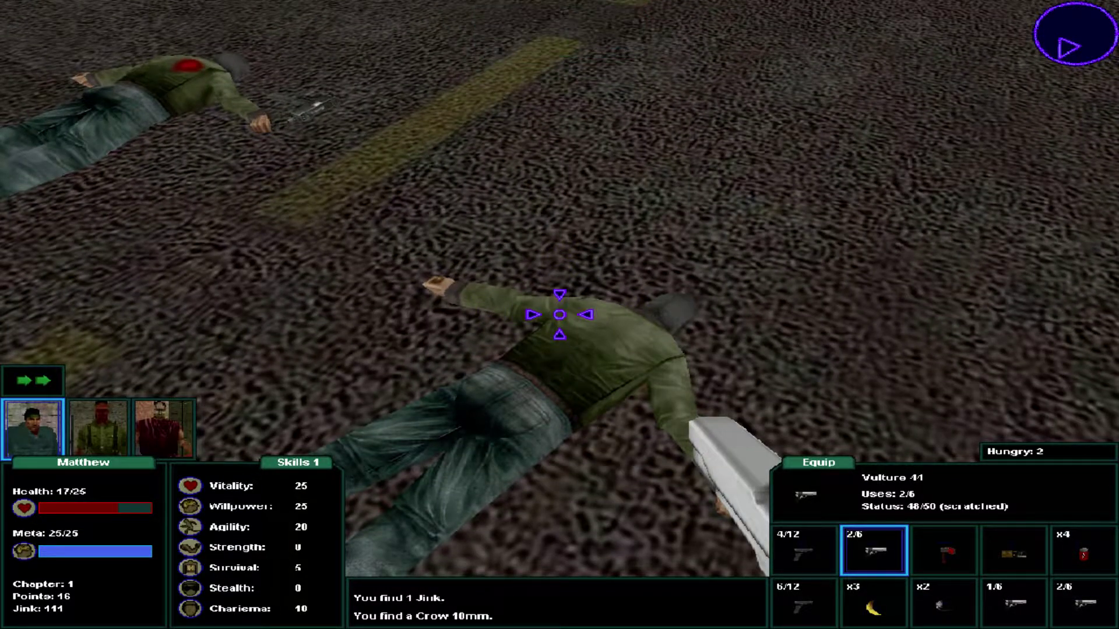
Reload the second Crow 10mm from the other one and drop the emptied pistol.
{"action": "key", "text": "4"}
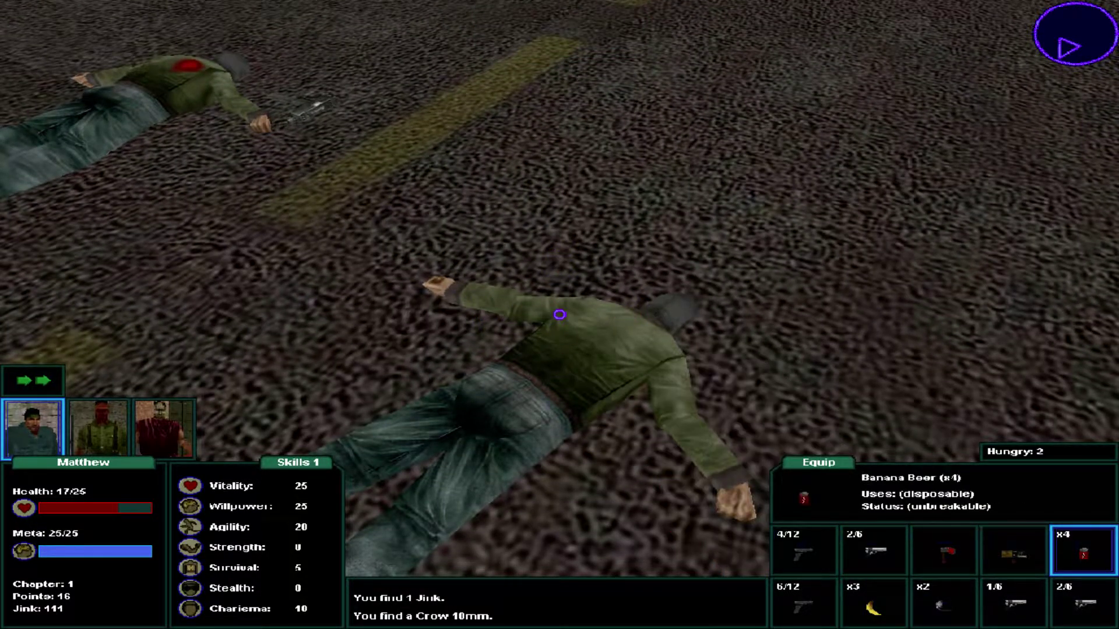
{"action": "key", "text": "6"}
{"action": "key", "text": "r"}
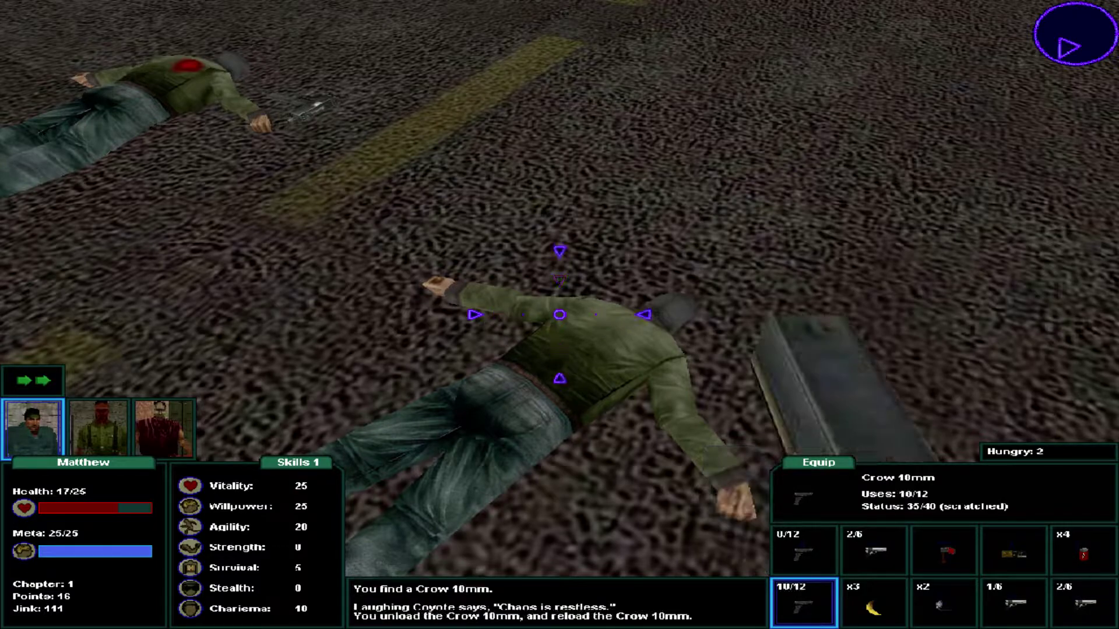
{"action": "key", "text": "3"}
{"action": "key", "text": "1"}
{"action": "key", "text": "x"}
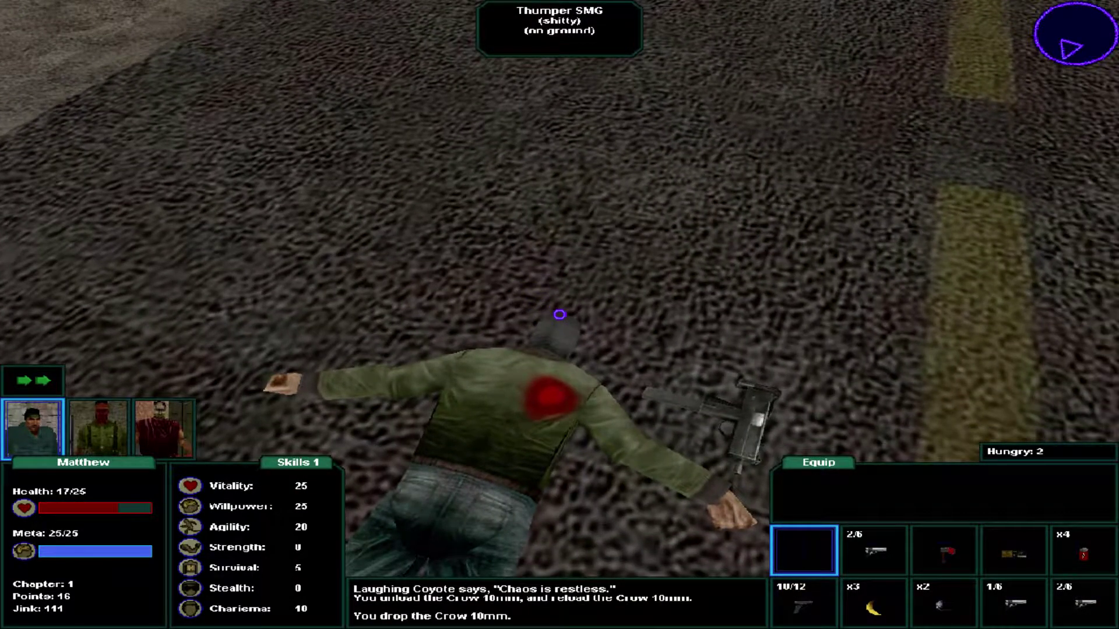
Take the shoddy Thumper SMG, drop the empty Crow 10mm, and switch to the Vulture 41.
{"action": "left_click", "coordinate": [560, 314]}
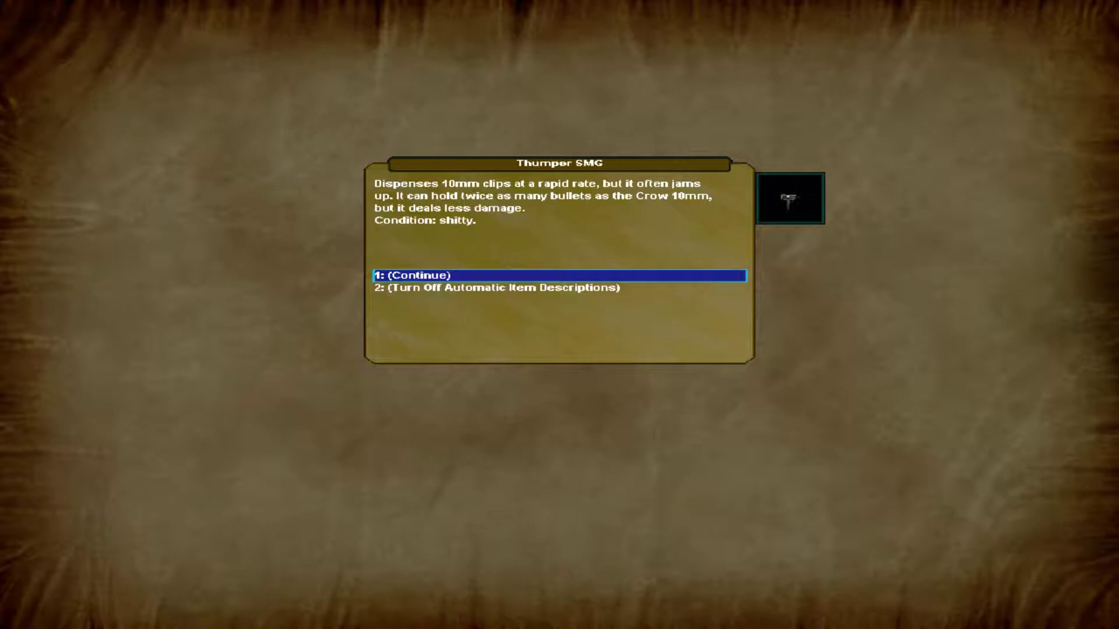
{"action": "key", "text": "1"}
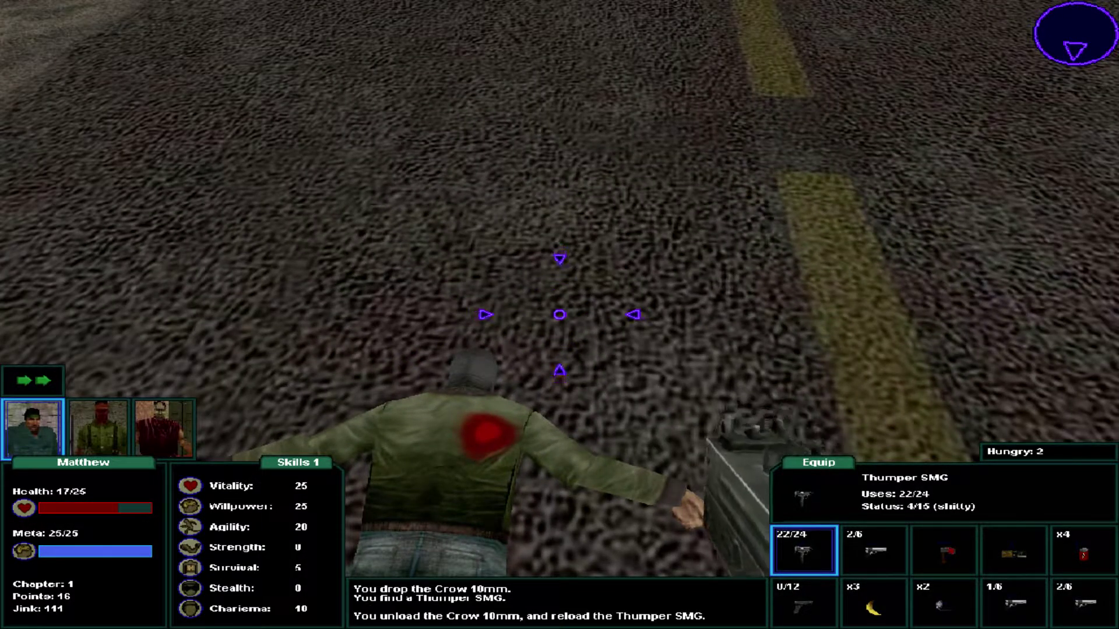
{"action": "key", "text": "3"}
{"action": "key", "text": "x"}
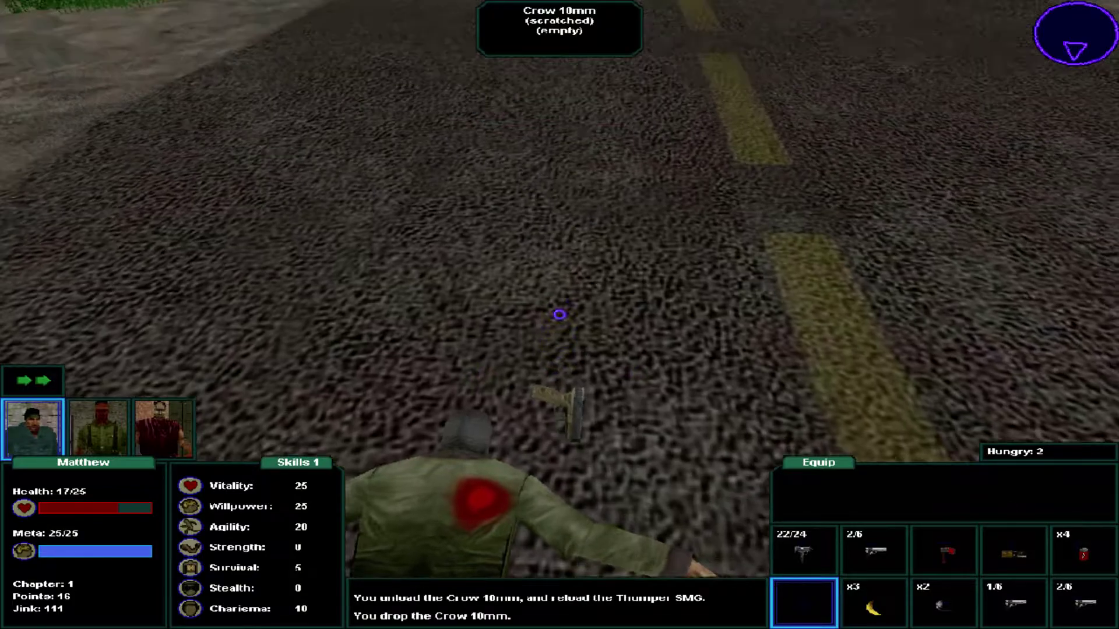
{"action": "key", "text": "2"}
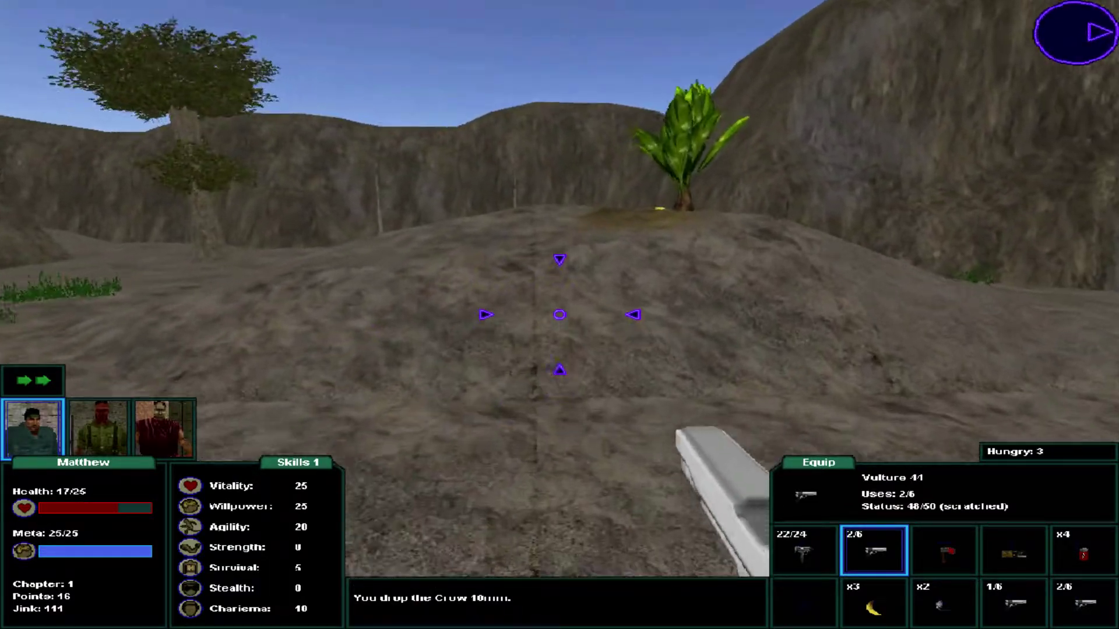
Walk to the plant and pick up the banana, making four bananas.
{"action": "key", "text": "w"}
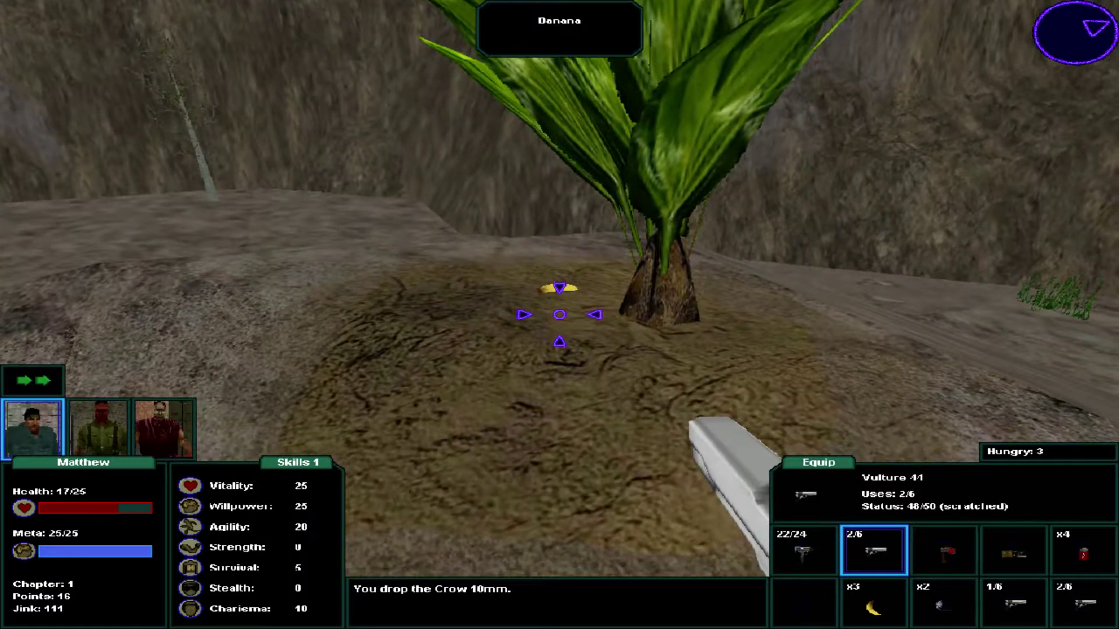
{"action": "key", "text": "e"}
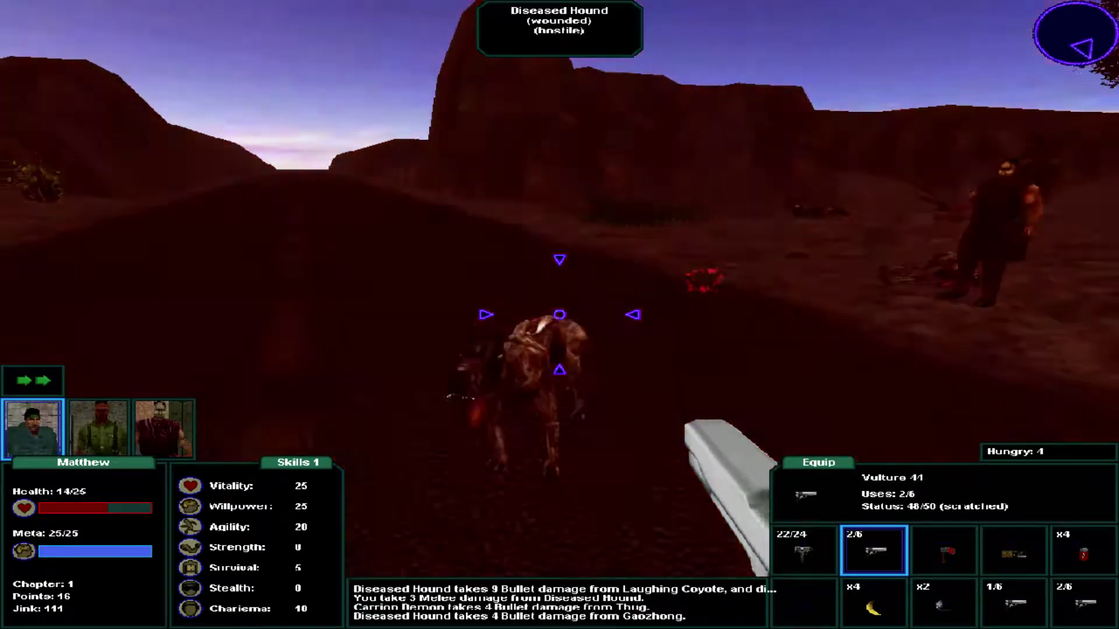
Shoot the diseased hound and dismiss the fallen-companion notice.
{"action": "left_click", "coordinate": [559, 315]}
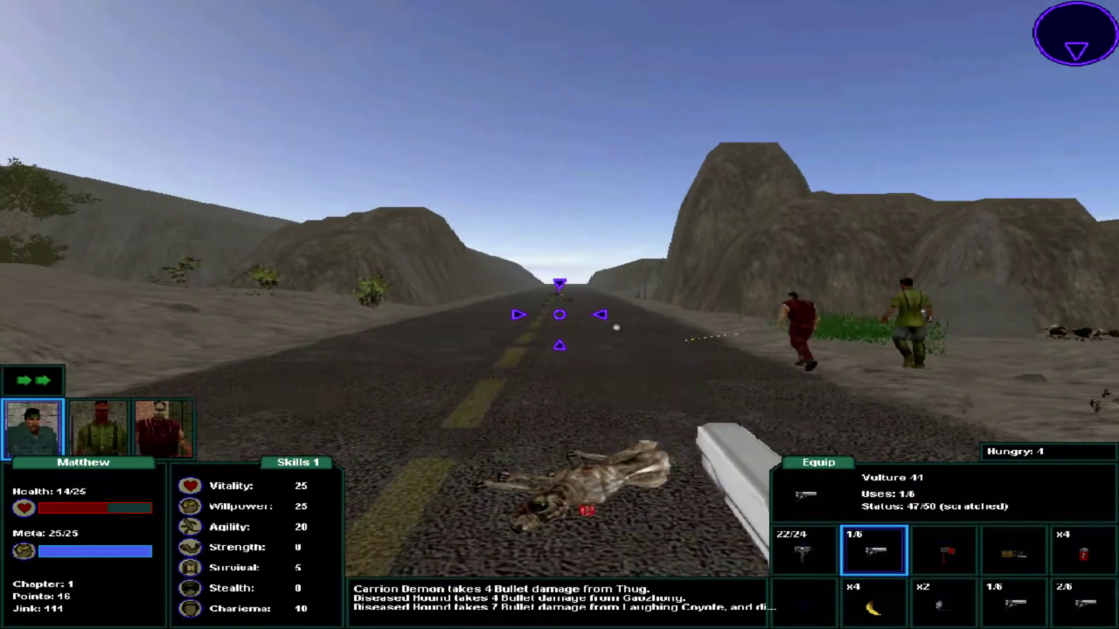
{"action": "key", "text": "w"}
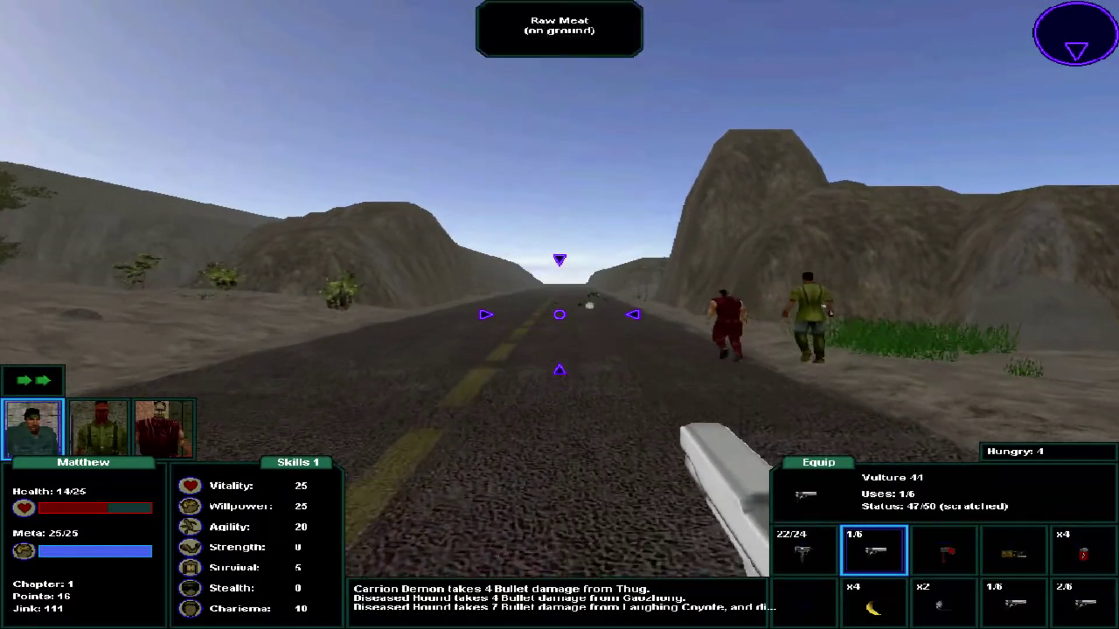
{"action": "key", "text": "s"}
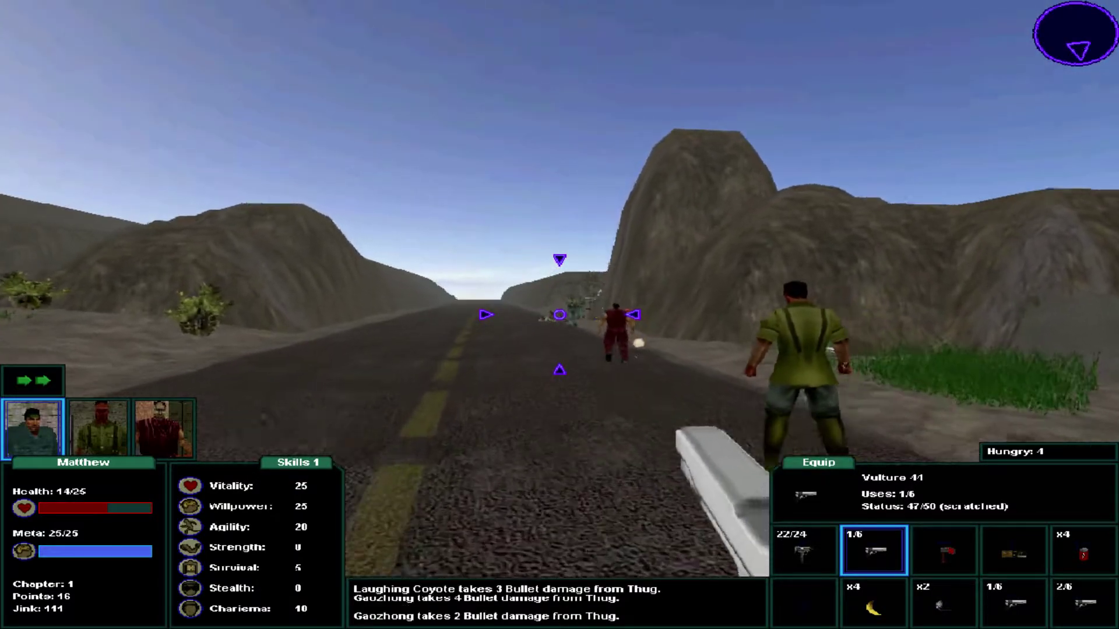
{"action": "key", "text": "3"}
{"action": "key", "text": "1"}
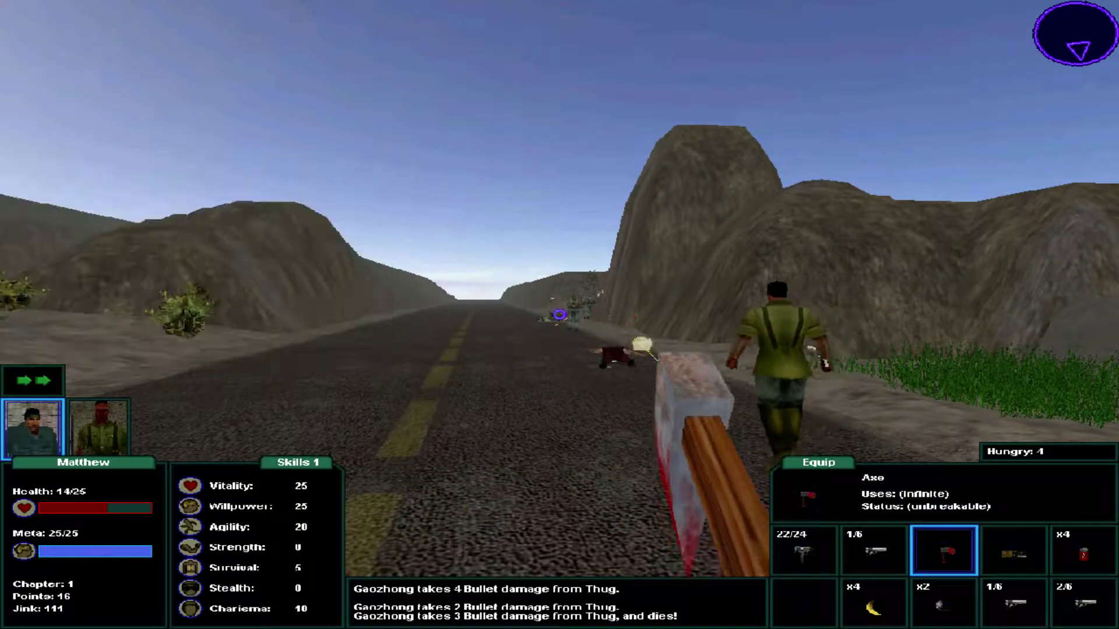
Fire the Thumper SMG at the thug until it breaks, then shoot with the Vulture 41.
{"action": "key", "text": "2"}
{"action": "key", "text": "1"}
{"action": "left_click_drag", "start_coordinate": [560, 315], "coordinate": [560, 315]}
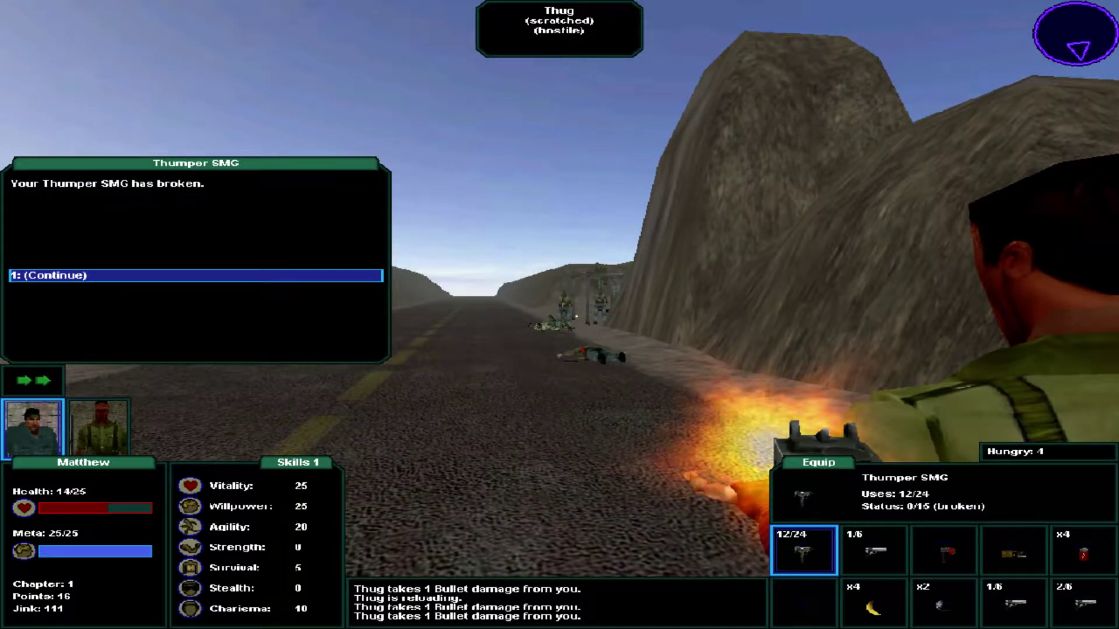
{"action": "key", "text": "1"}
{"action": "key", "text": "2"}
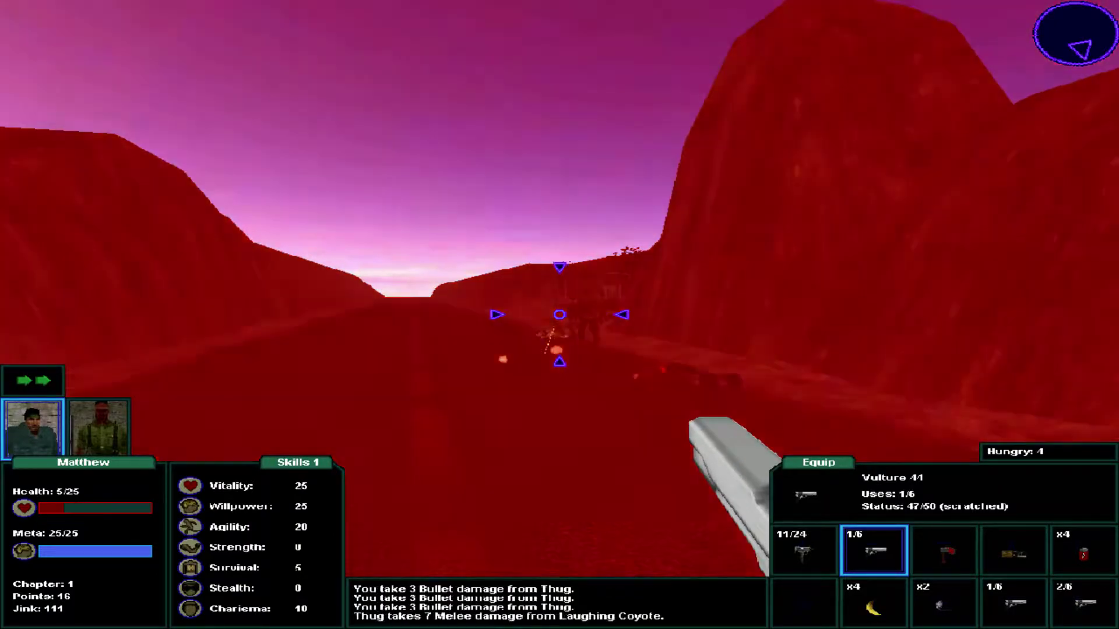
{"action": "left_click", "coordinate": [559, 316]}
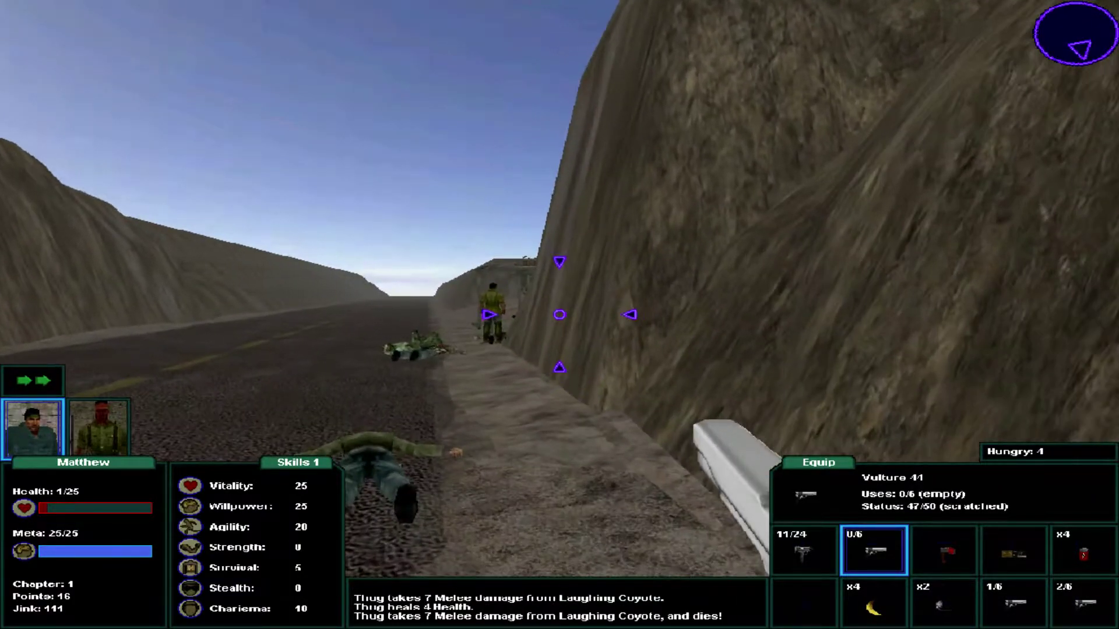
{"action": "key", "text": "3"}
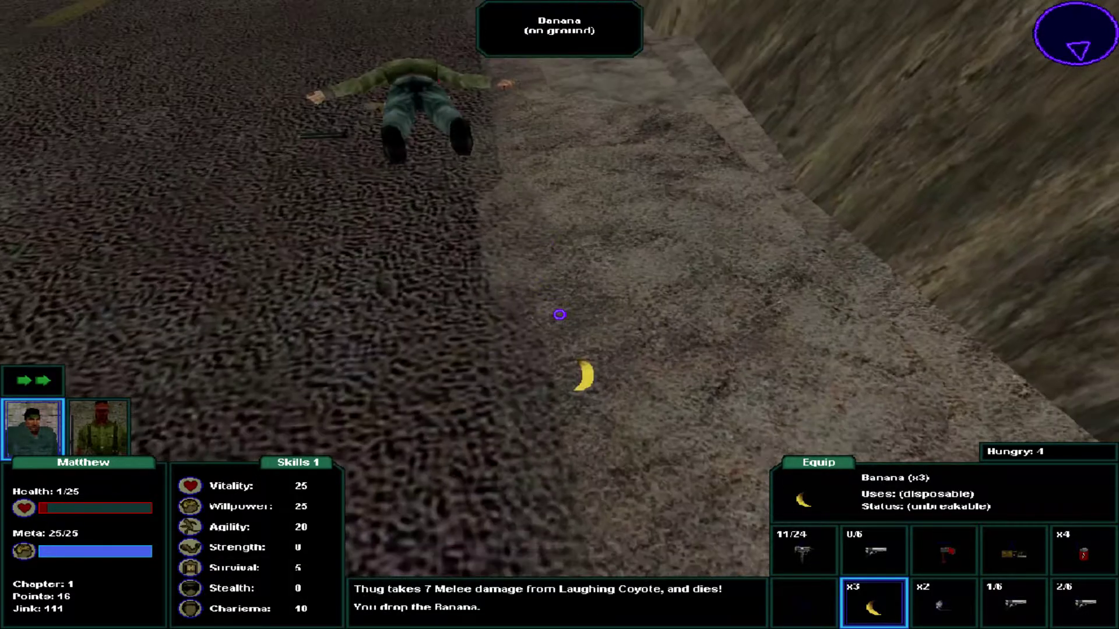
Pick up and eat a banana, healing Matthew to 9/25.
{"action": "left_click", "coordinate": [560, 315]}
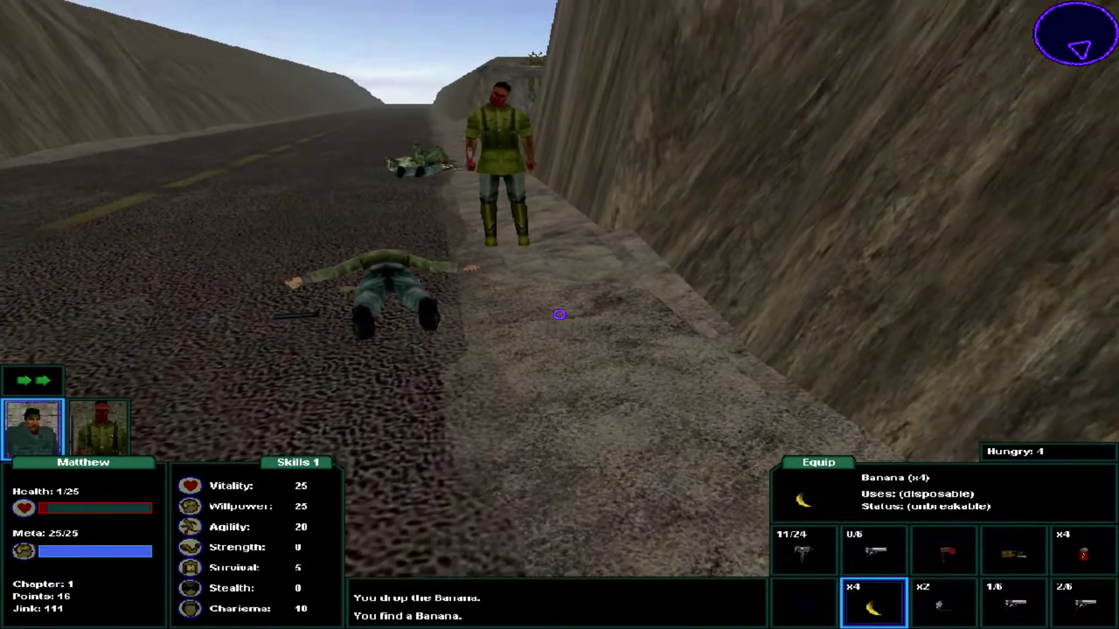
{"action": "right_click", "coordinate": [560, 315]}
{"action": "key", "text": "1"}
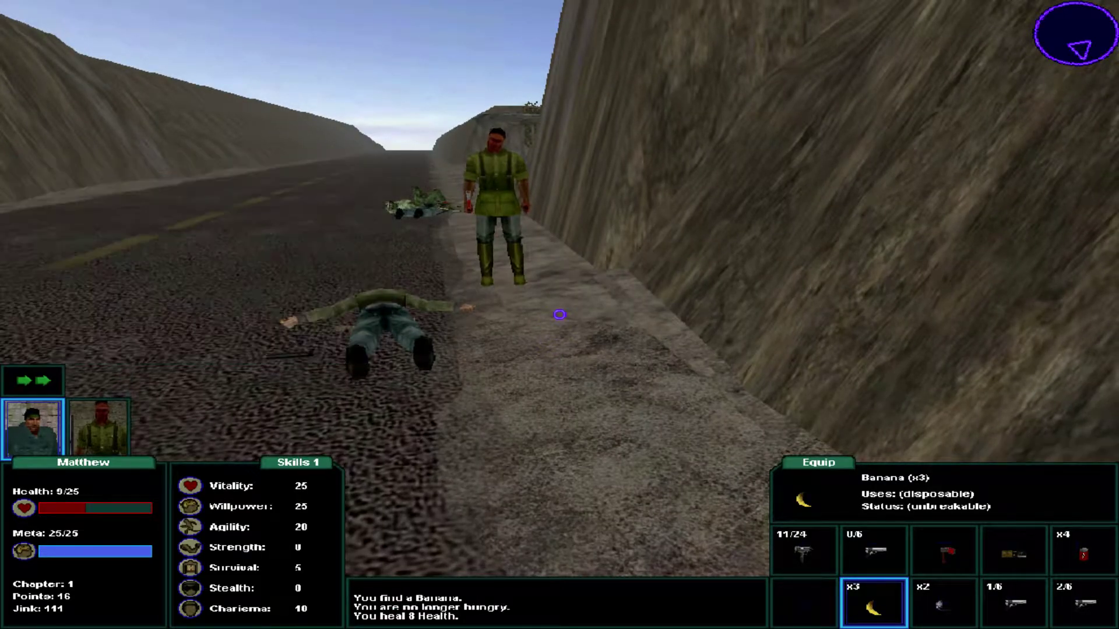
Take the 10mm clip from the body, drop the broken Thumper SMG, and take the Crow Silent.
{"action": "key", "text": "w"}
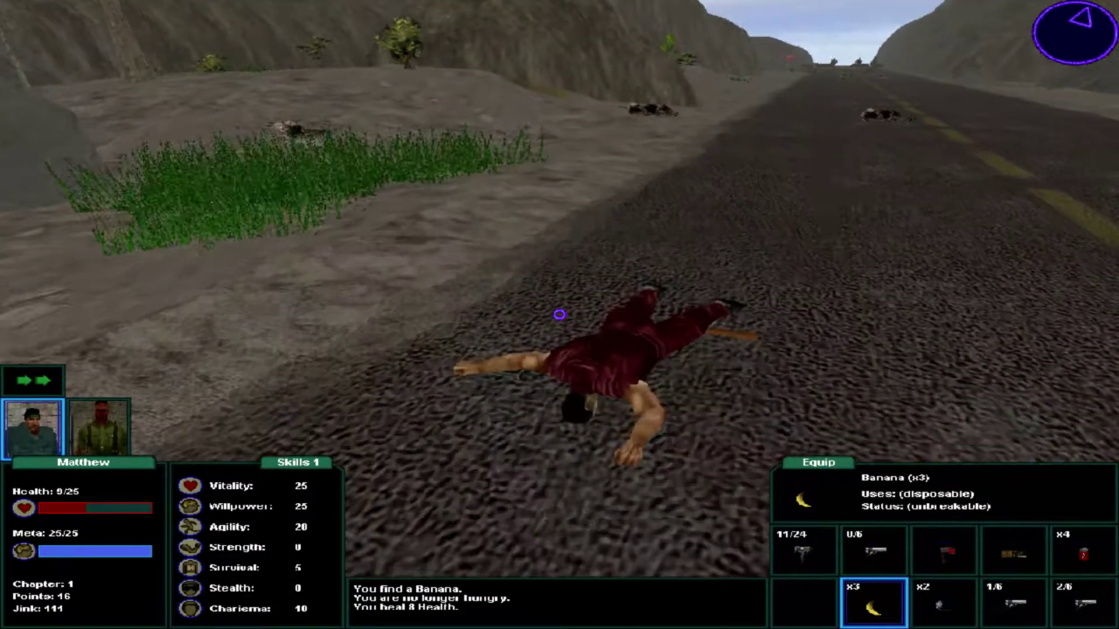
{"action": "left_click", "coordinate": [560, 315]}
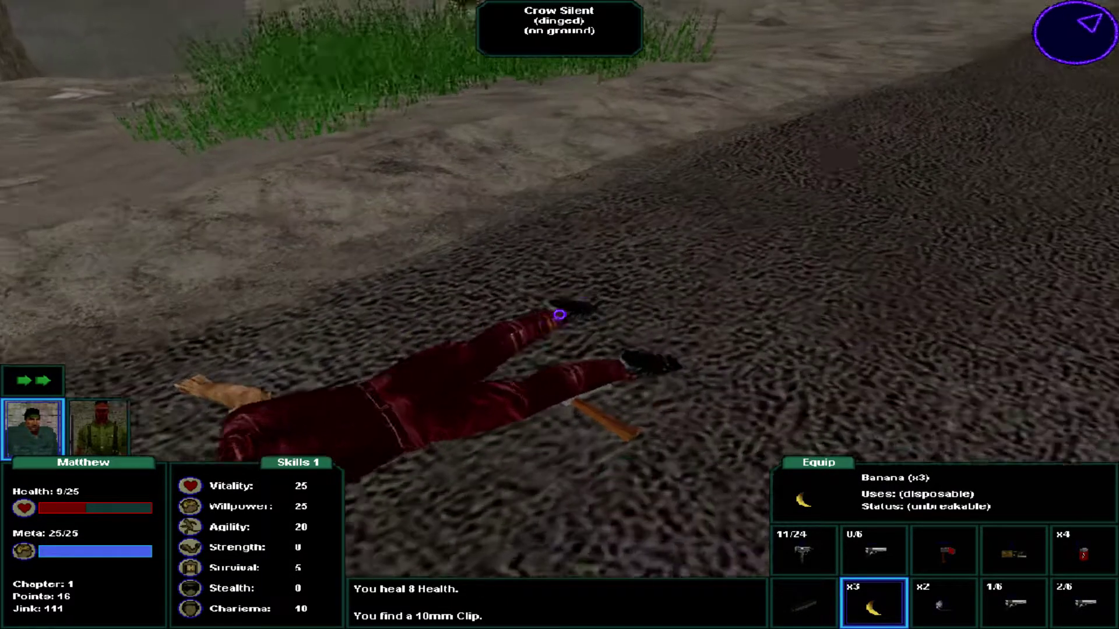
{"action": "key", "text": "5"}
{"action": "key", "text": "1"}
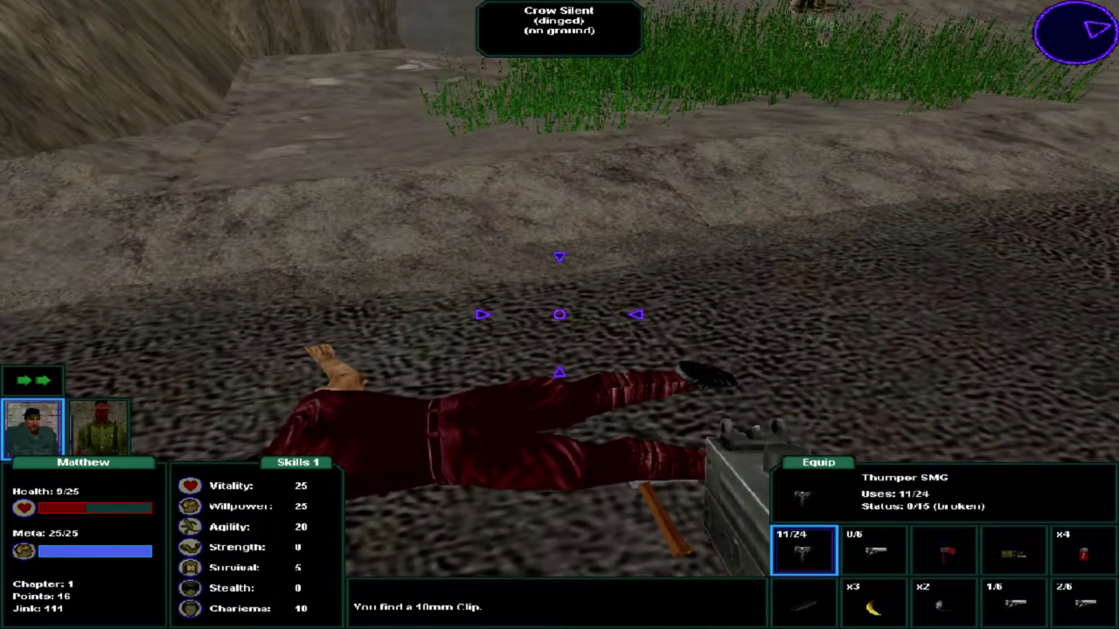
{"action": "key", "text": "q"}
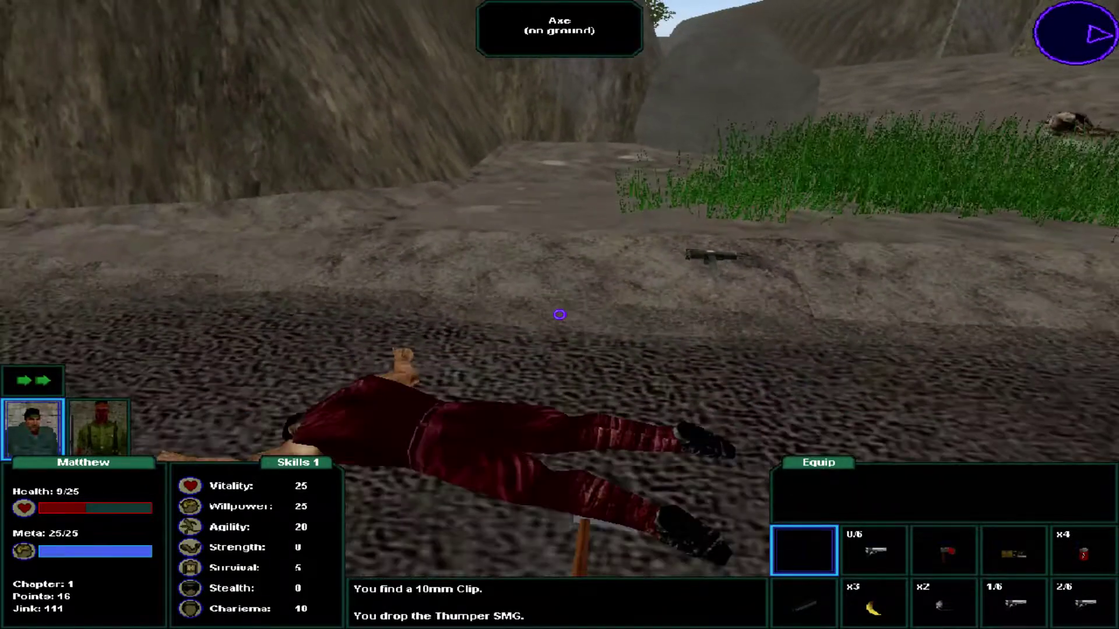
{"action": "key", "text": "e"}
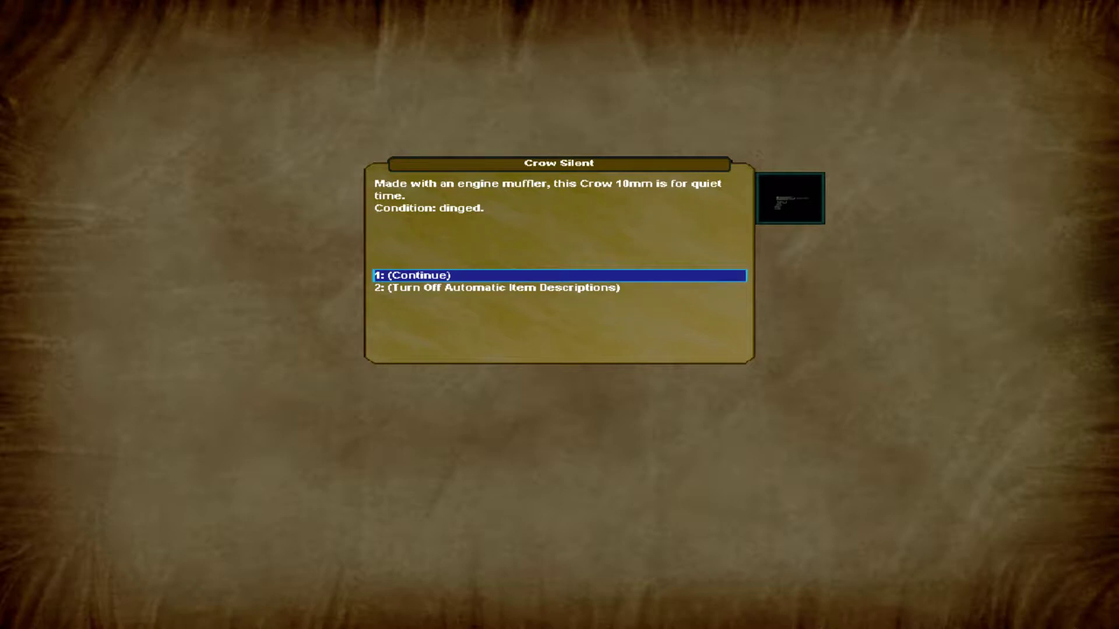
Reload the Crow Silent and pick up the Bionic Eye.
{"action": "key", "text": "Return"}
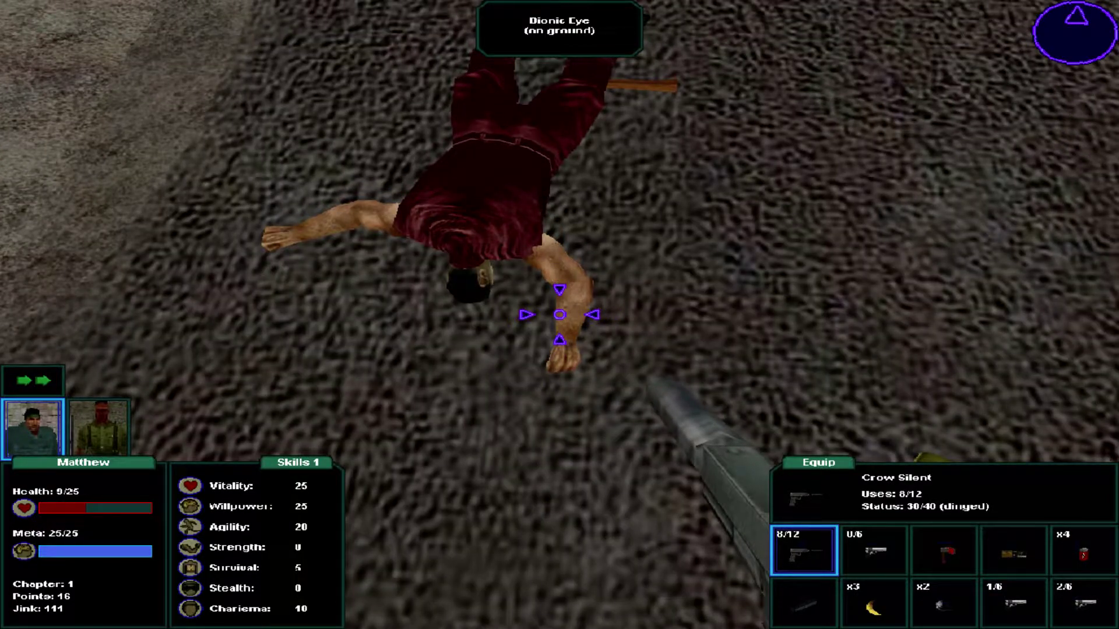
{"action": "key", "text": "r"}
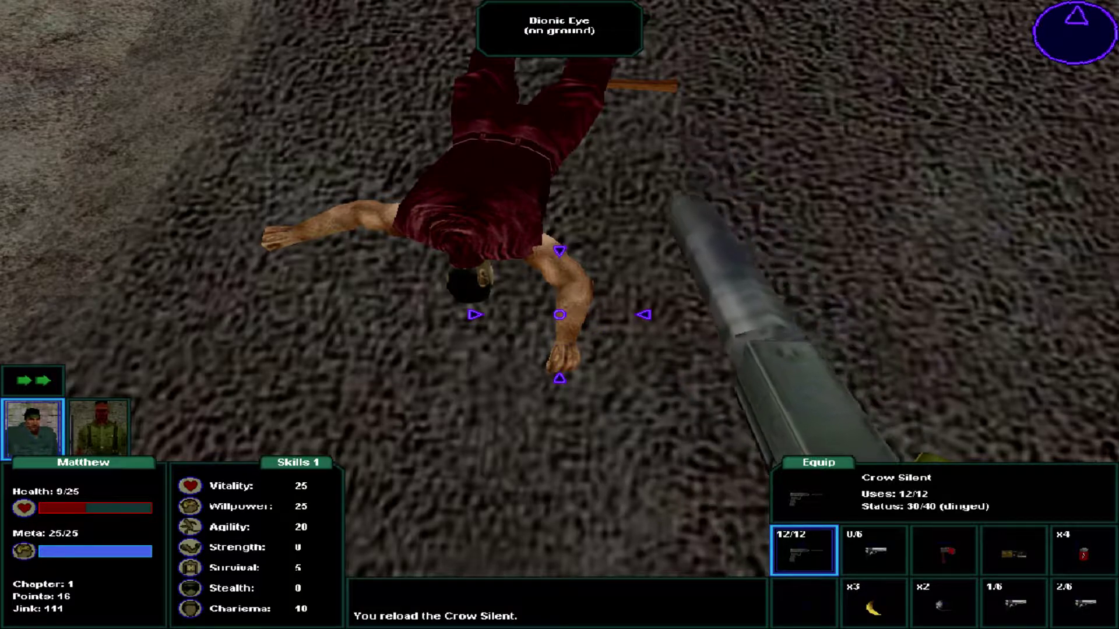
{"action": "left_click", "coordinate": [560, 315]}
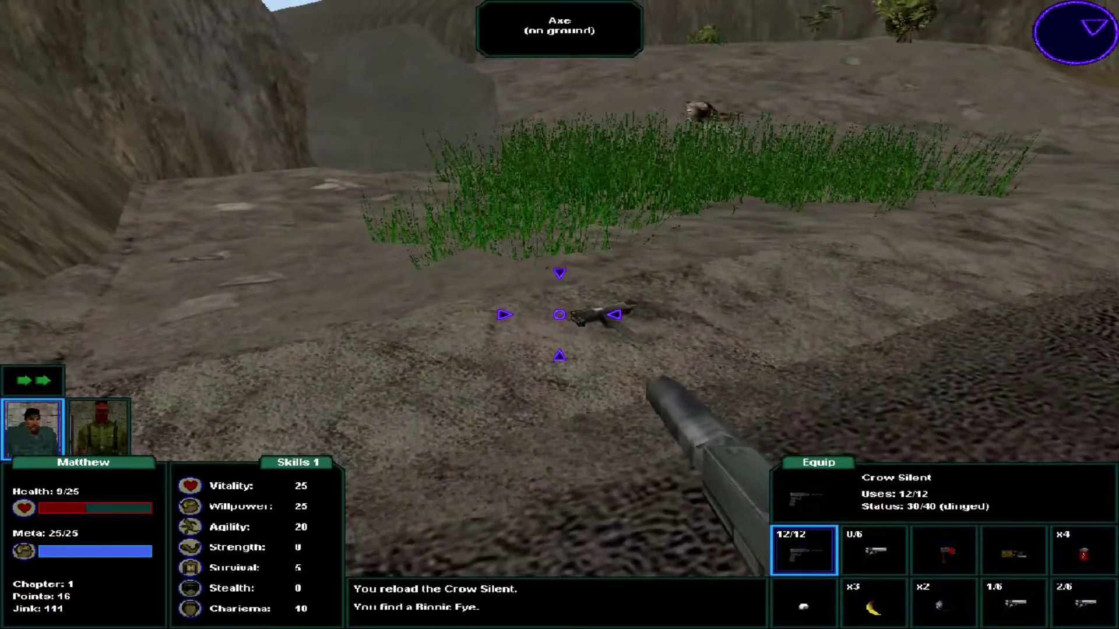
Drop the Blast Caps and loot Raw Meat from the dead hounds up to x3.
{"action": "key", "text": "w"}
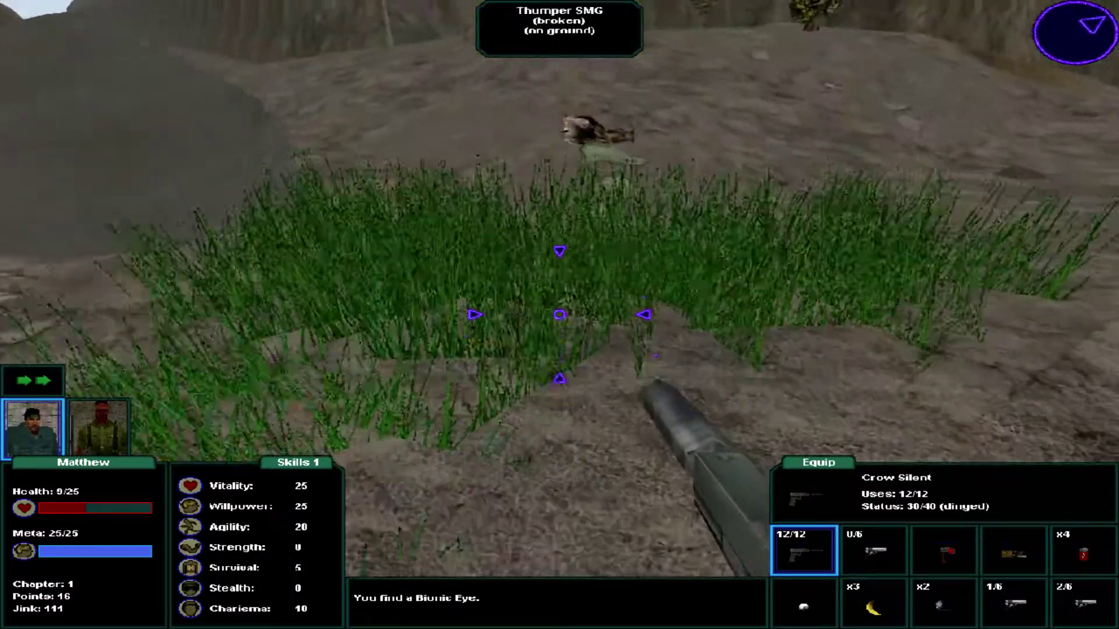
{"action": "key", "text": "w"}
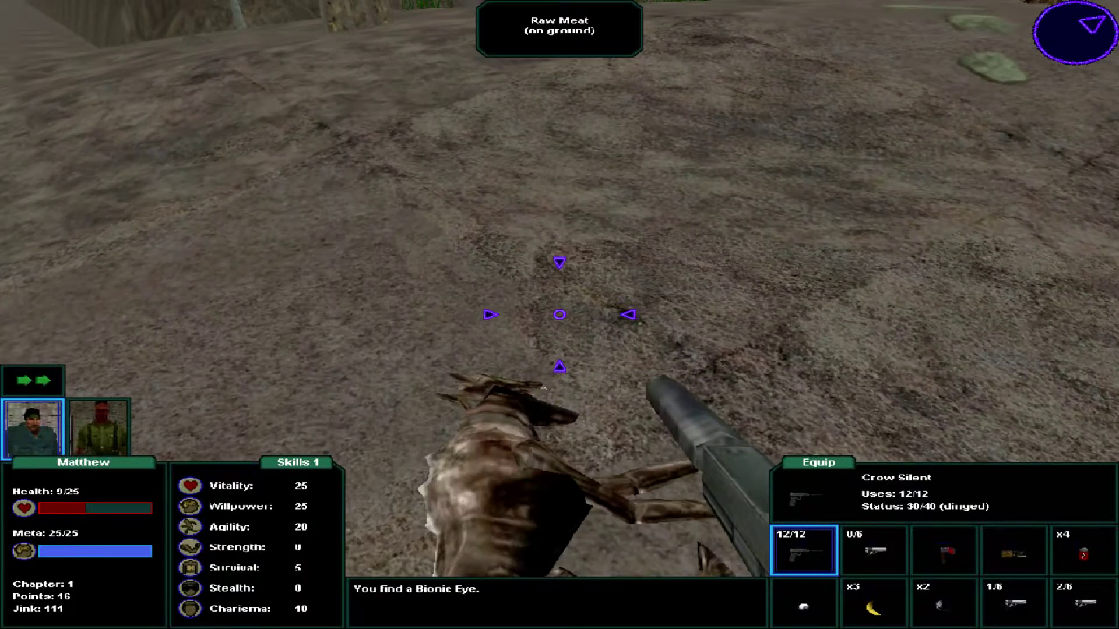
{"action": "scroll", "coordinate": [559, 315], "scroll_direction": "down", "scroll_amount": 1}
{"action": "scroll", "coordinate": [560, 315], "scroll_direction": "down", "scroll_amount": 1}
{"action": "scroll", "coordinate": [560, 315], "scroll_direction": "down", "scroll_amount": 1}
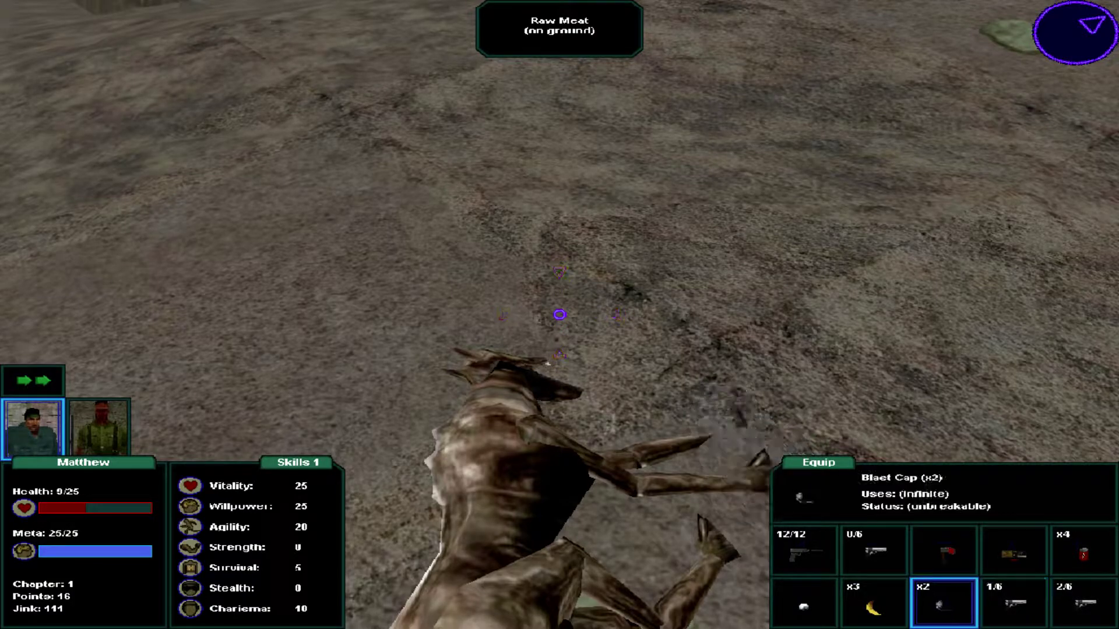
{"action": "key", "text": "q"}
{"action": "key", "text": "q"}
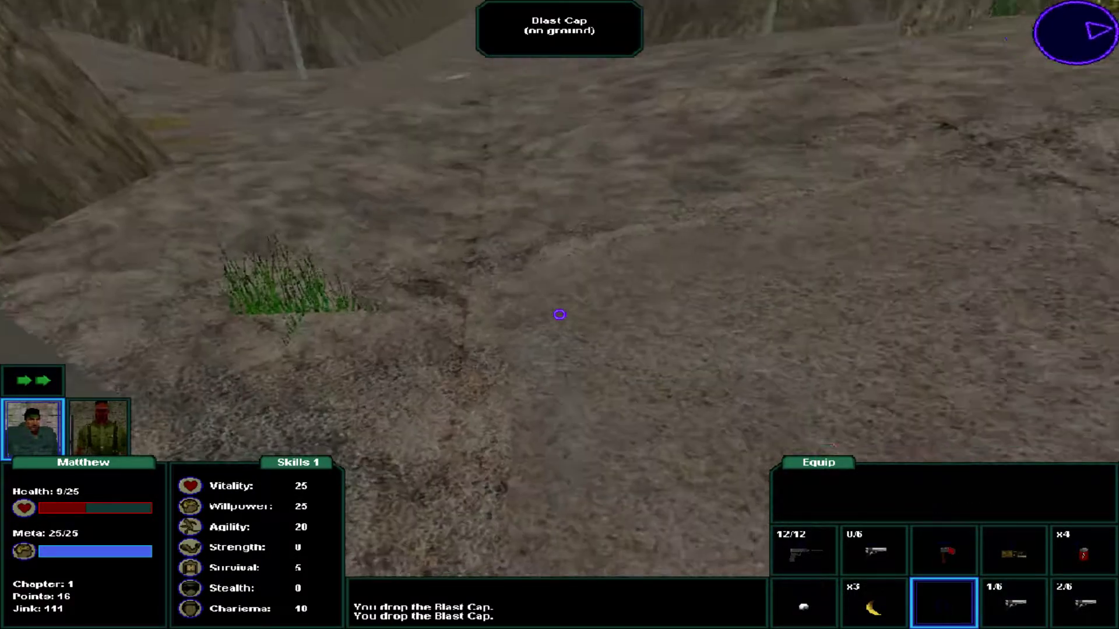
{"action": "left_click", "coordinate": [559, 315]}
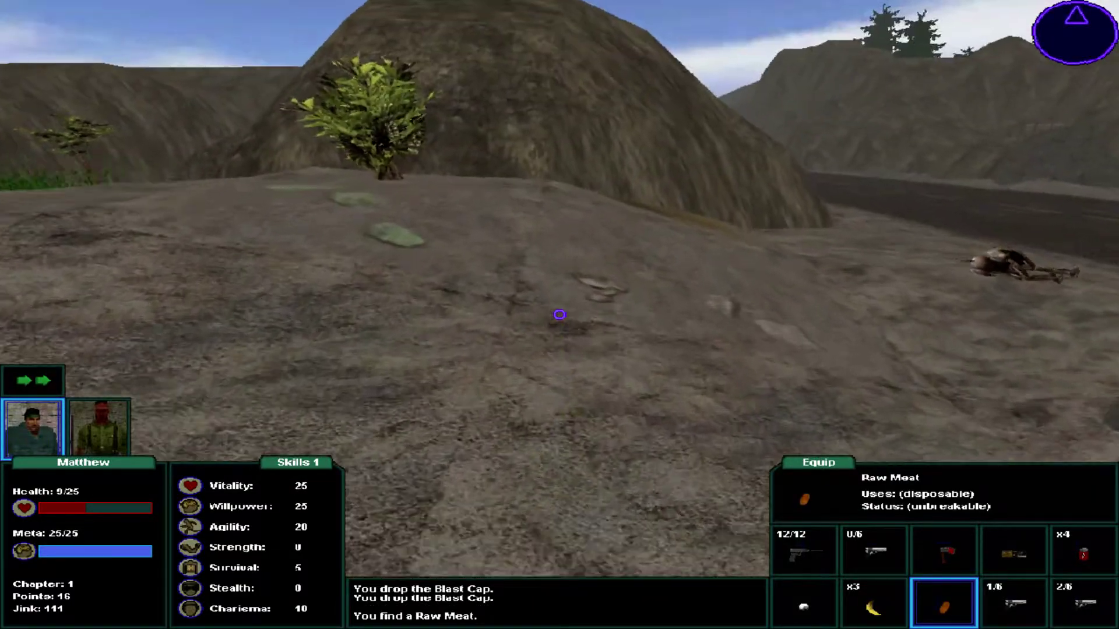
{"action": "left_click_drag", "start_coordinate": [559, 316], "coordinate": [559, 315]}
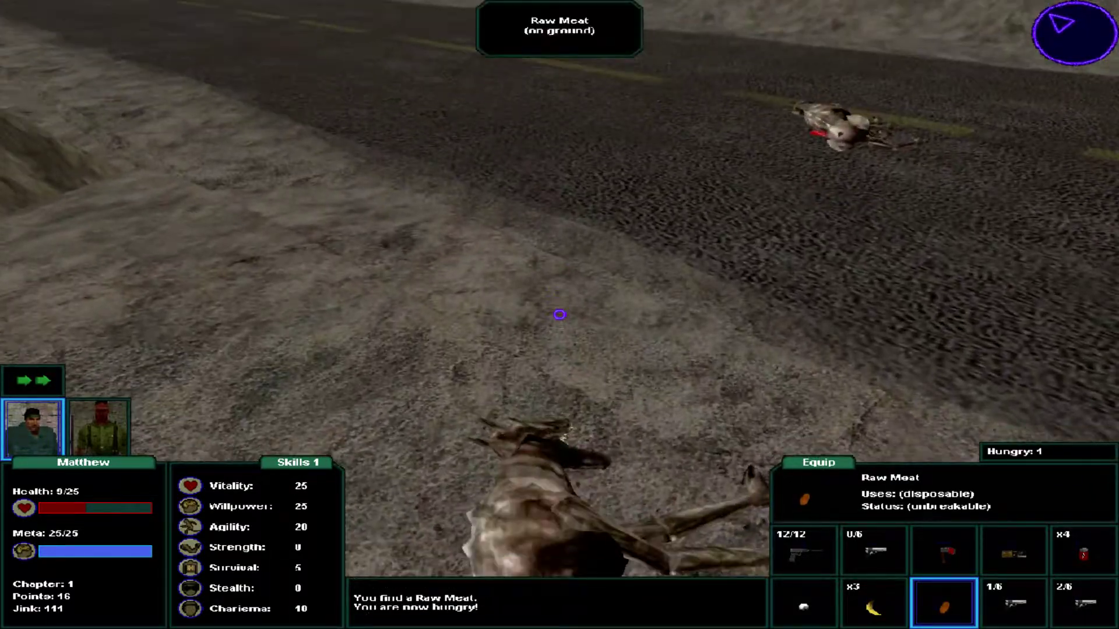
{"action": "left_click", "coordinate": [559, 316]}
{"action": "key", "text": "w"}
{"action": "left_click", "coordinate": [560, 314]}
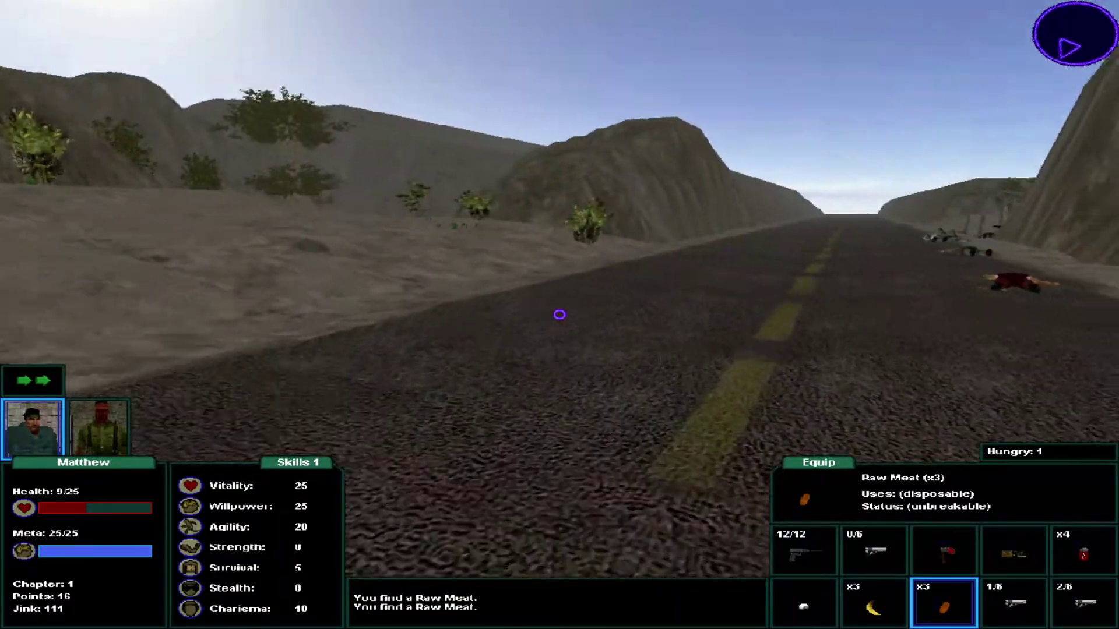
Walk to the soldier's corpse and fully reload the Vulture 44.
{"action": "key", "text": "w"}
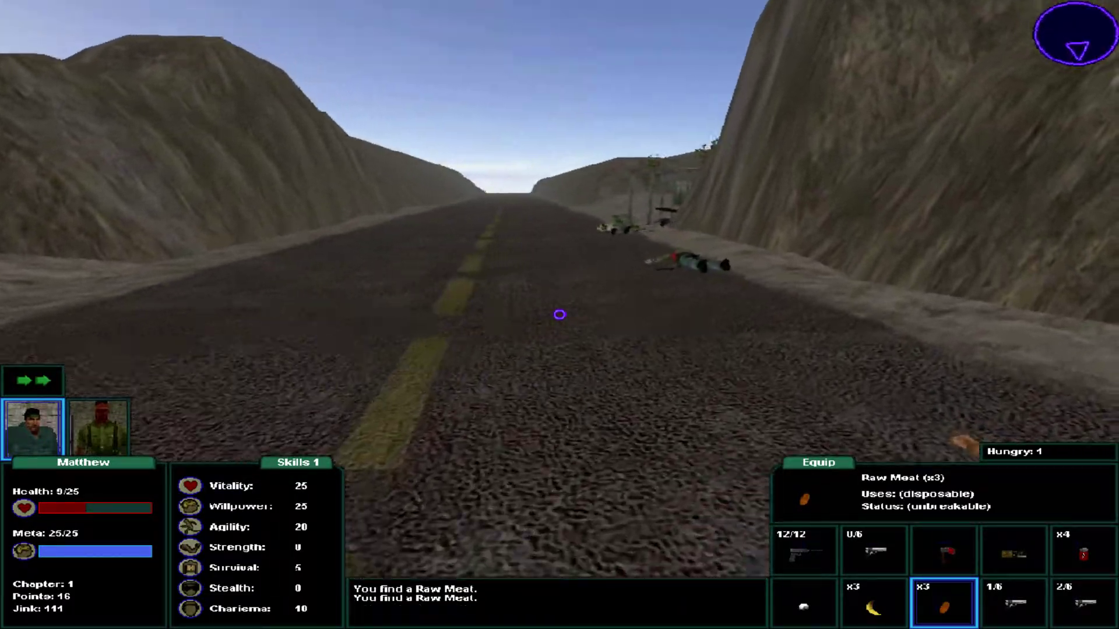
{"action": "key", "text": "w"}
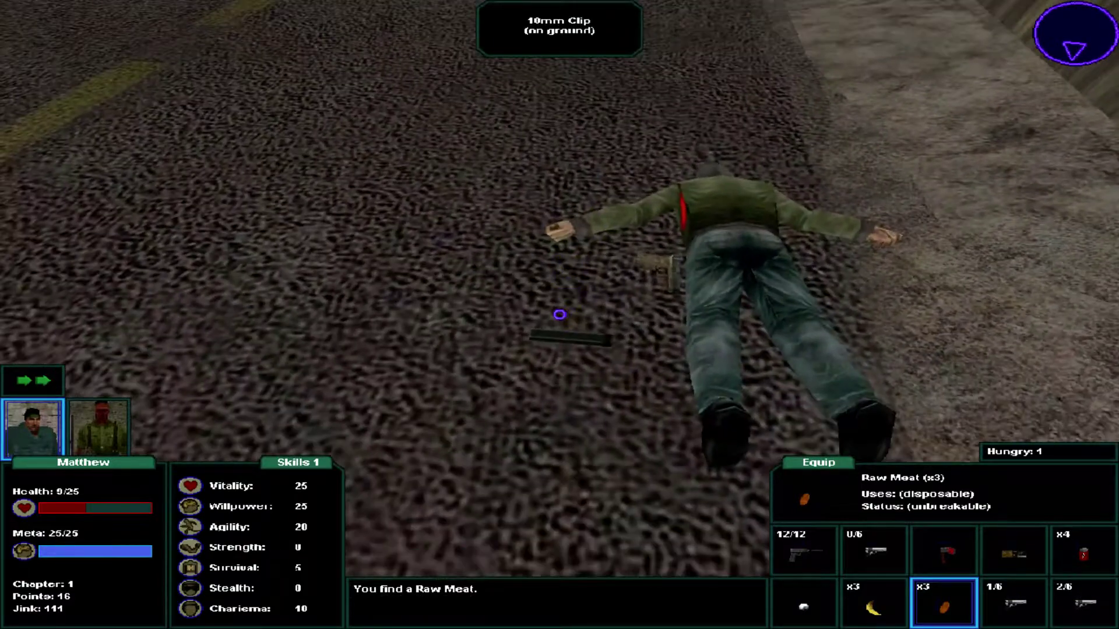
{"action": "key", "text": "w"}
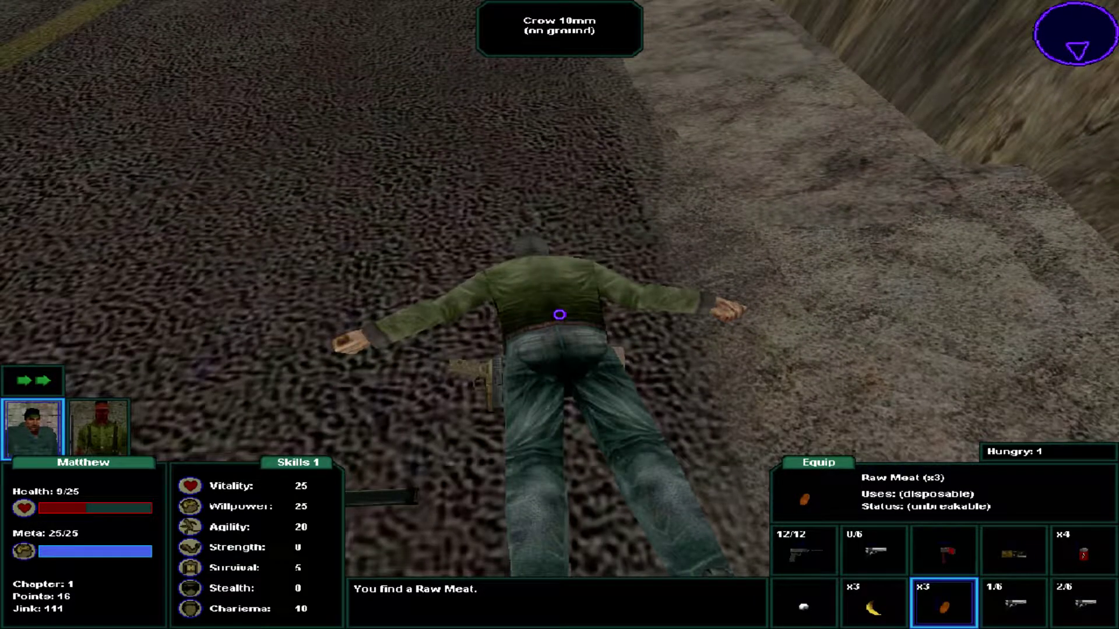
{"action": "scroll", "coordinate": [560, 315], "scroll_direction": "down", "scroll_amount": 3}
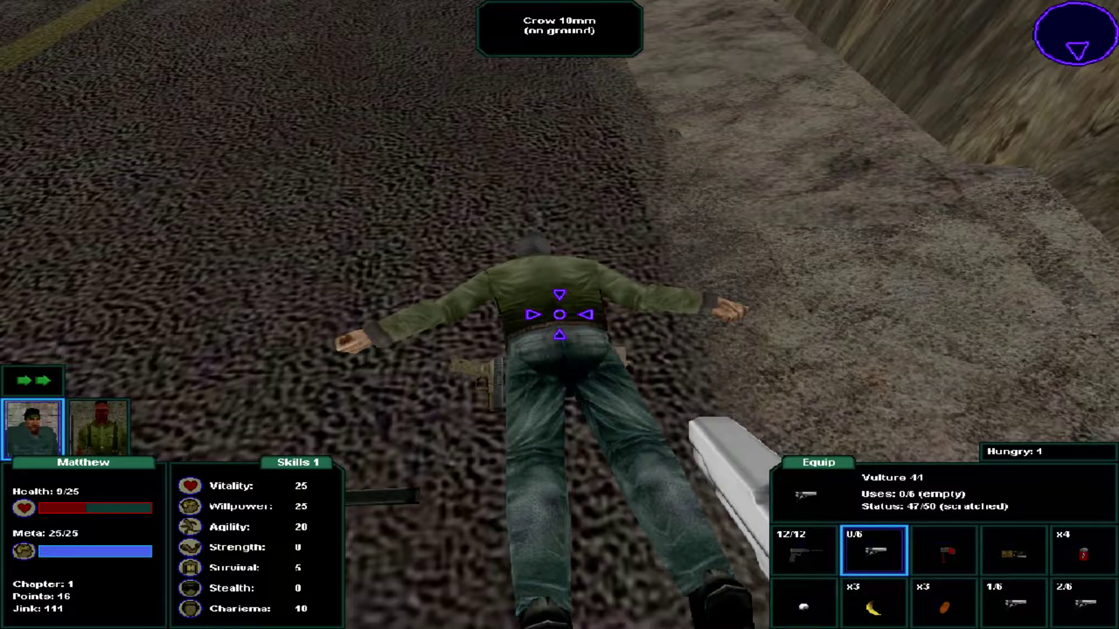
{"action": "key", "text": "r"}
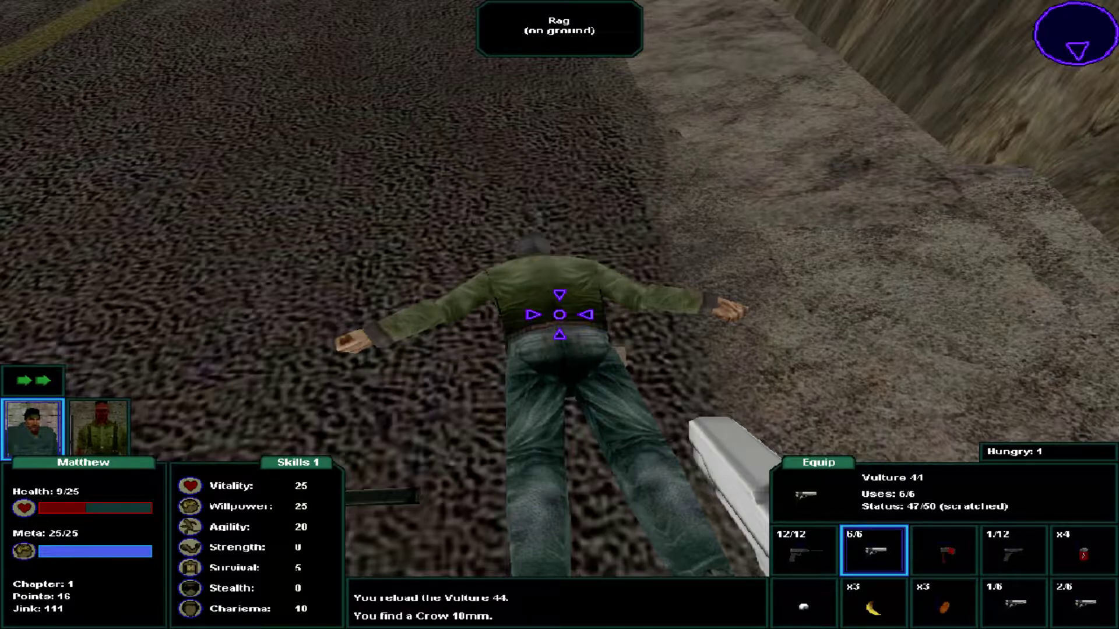
{"action": "scroll", "coordinate": [559, 315], "scroll_direction": "down", "scroll_amount": 1}
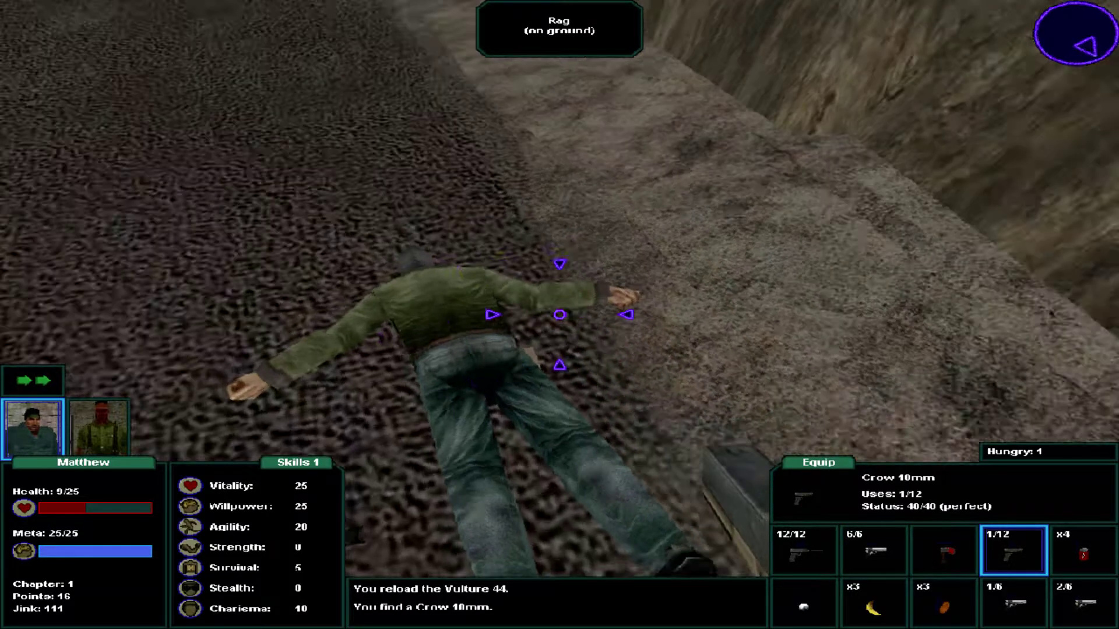
Leave the corpse's Crow 10mm behind and keep the 10mm Clip.
{"action": "key", "text": "g"}
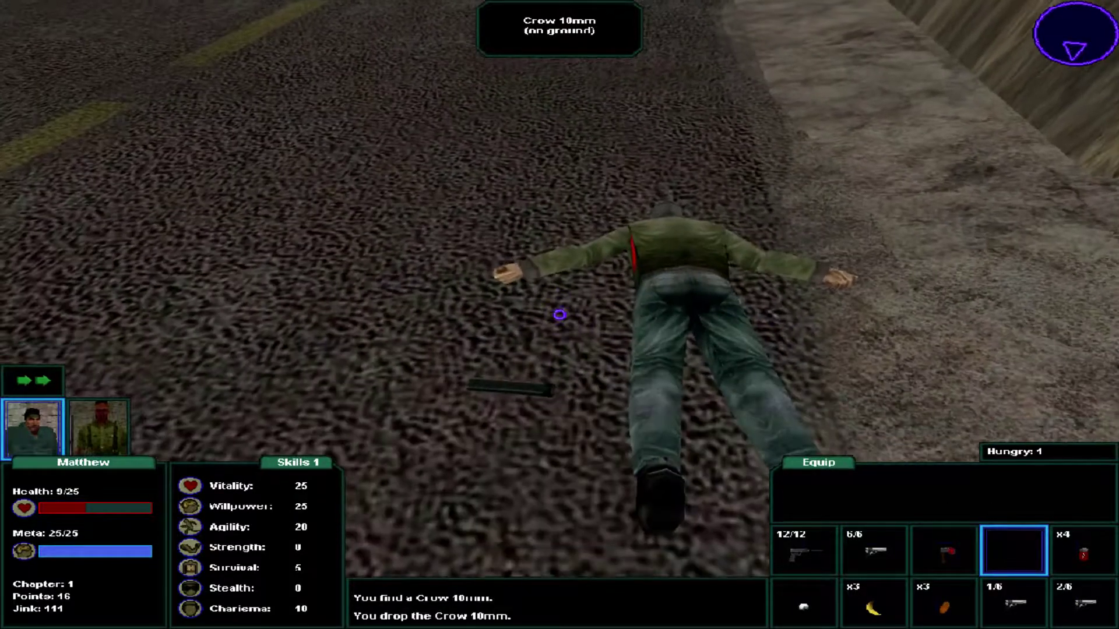
{"action": "key", "text": "e"}
{"action": "key", "text": "g"}
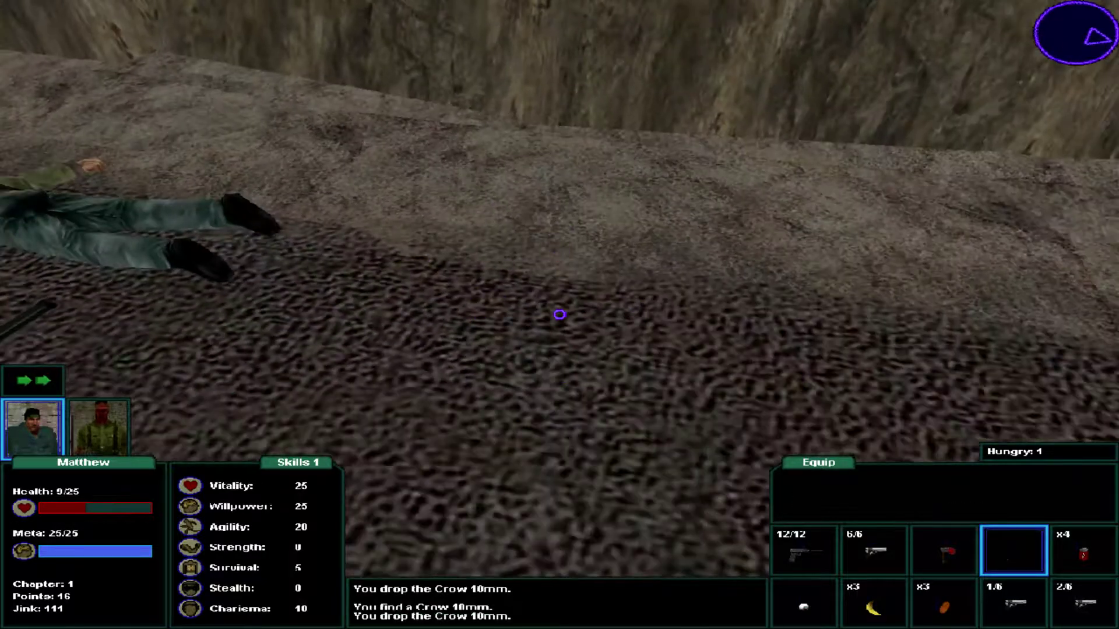
{"action": "key", "text": "e"}
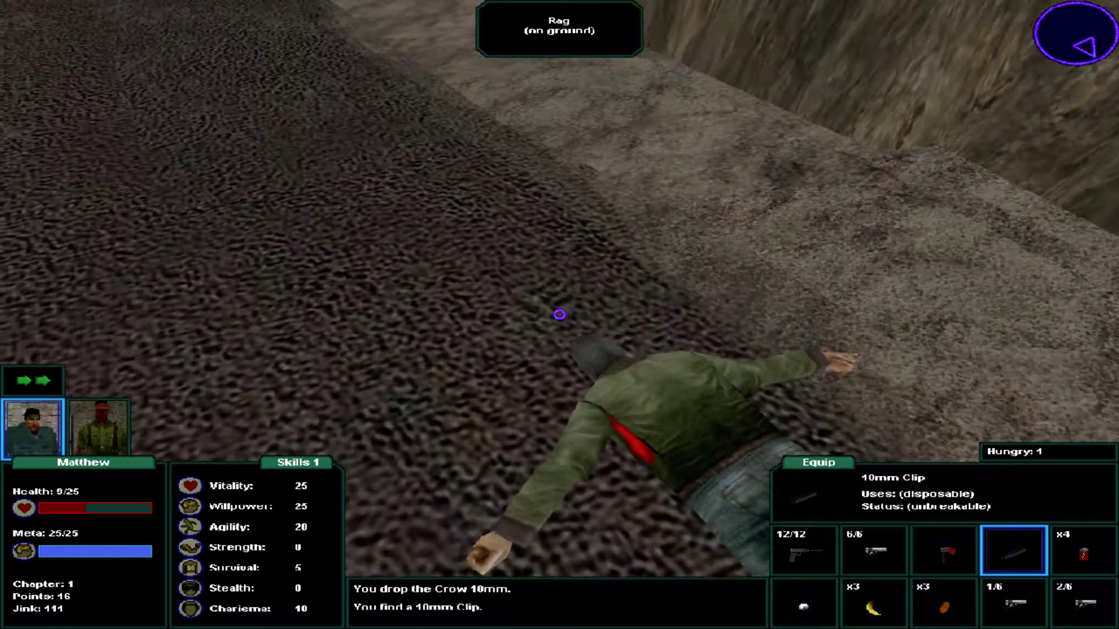
{"action": "key", "text": "w"}
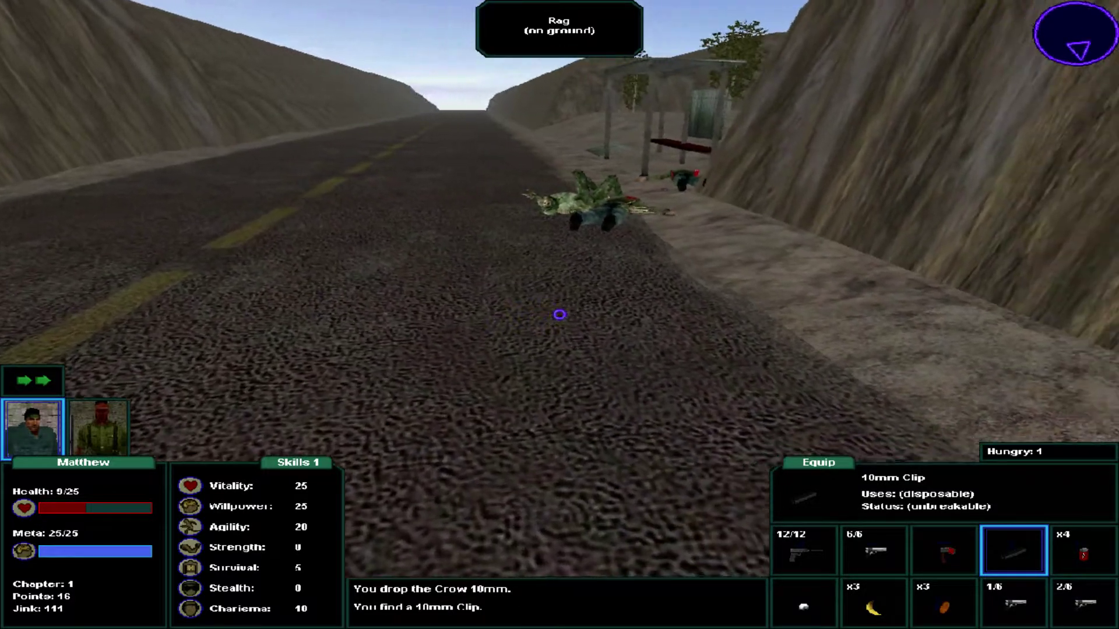
Drink a Banana Beer, dismiss the confusion notice, and drop the leftover beers.
{"action": "key", "text": "w"}
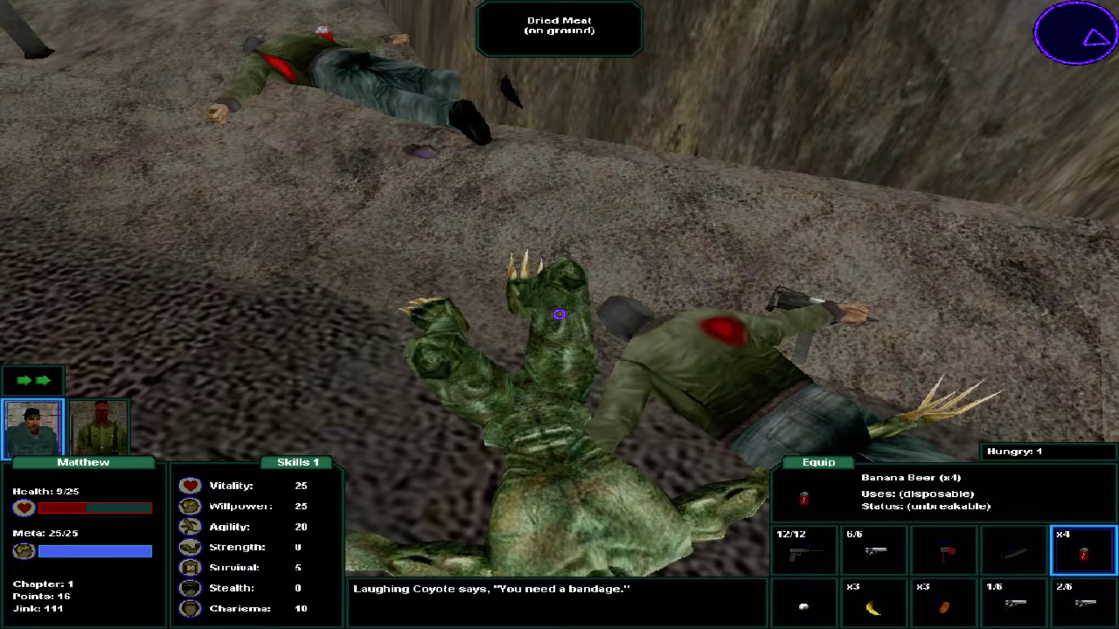
{"action": "key", "text": "Return"}
{"action": "key", "text": "Return"}
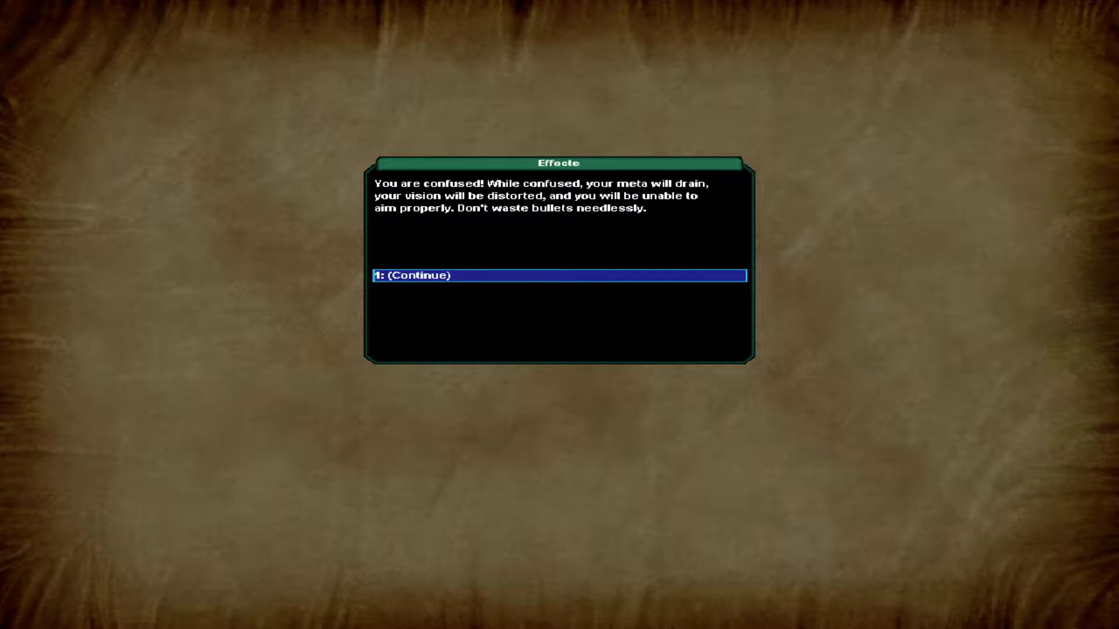
{"action": "key", "text": "Return"}
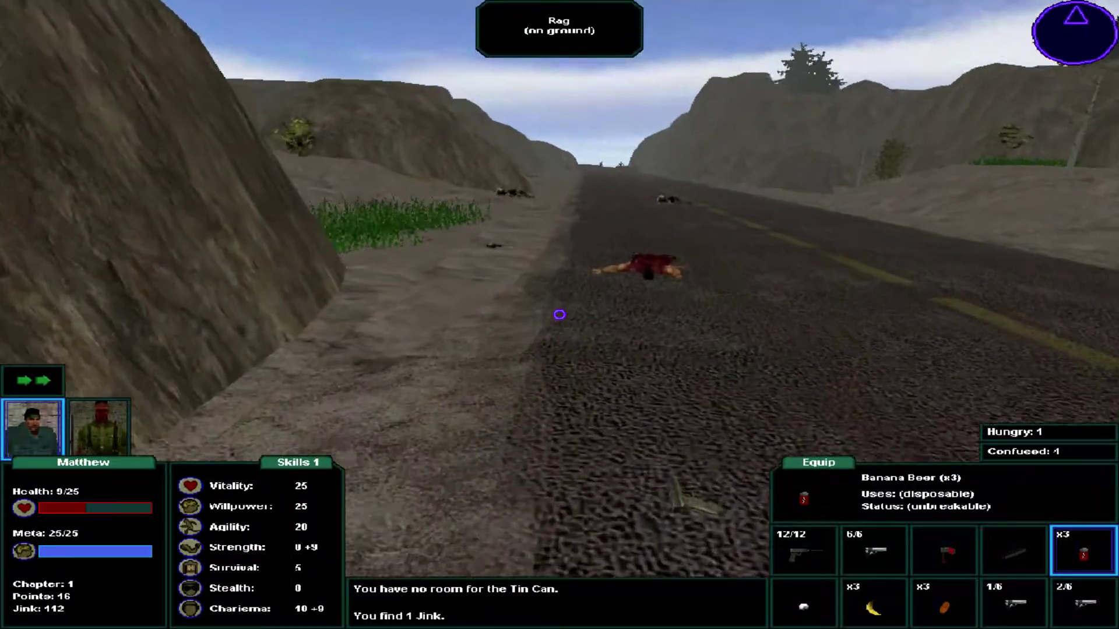
{"action": "key", "text": "q"}
{"action": "key", "text": "q"}
{"action": "key", "text": "q"}
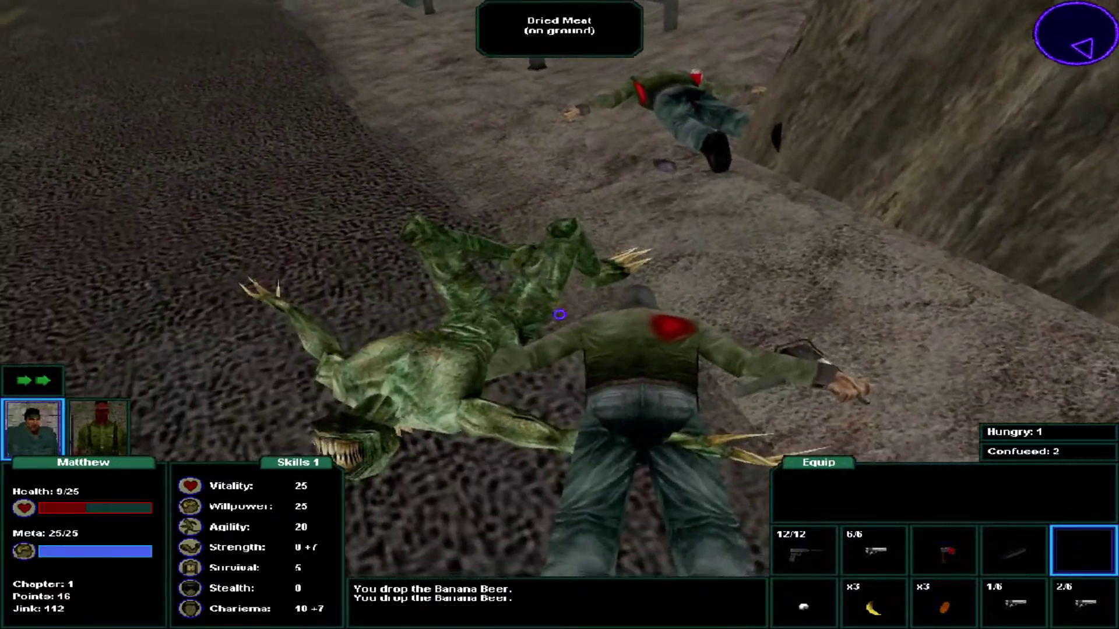
Eat the Dried Meat to heal Matthew to 13 health and reload the Thumper SMG.
{"action": "key", "text": "e"}
{"action": "scroll", "coordinate": [560, 314], "scroll_direction": "up", "scroll_amount": 1}
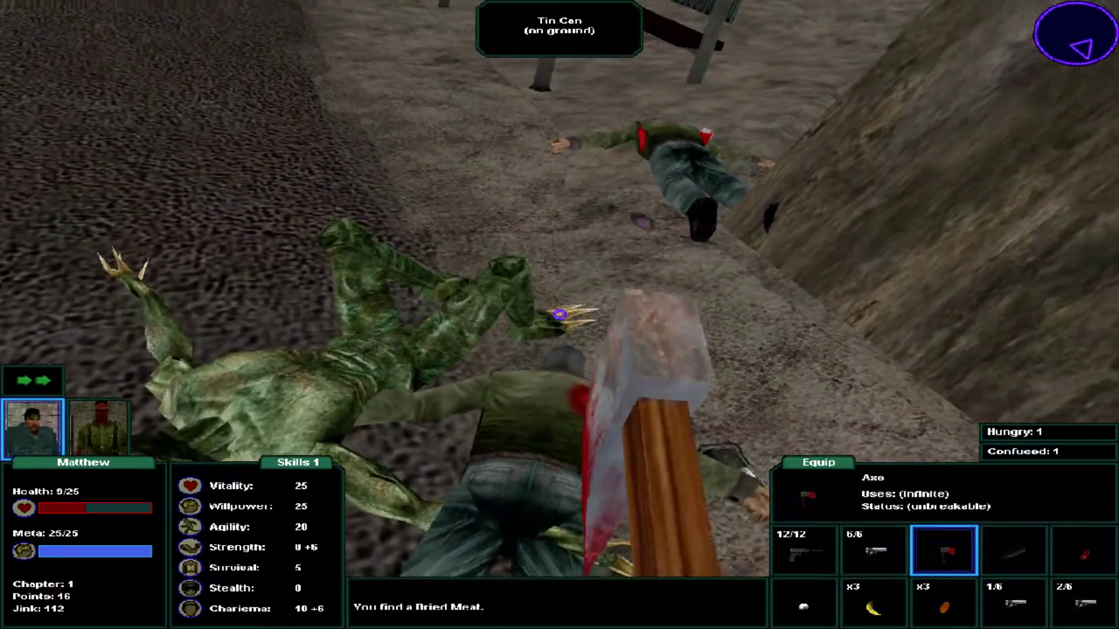
{"action": "scroll", "coordinate": [560, 315], "scroll_direction": "down", "scroll_amount": 2}
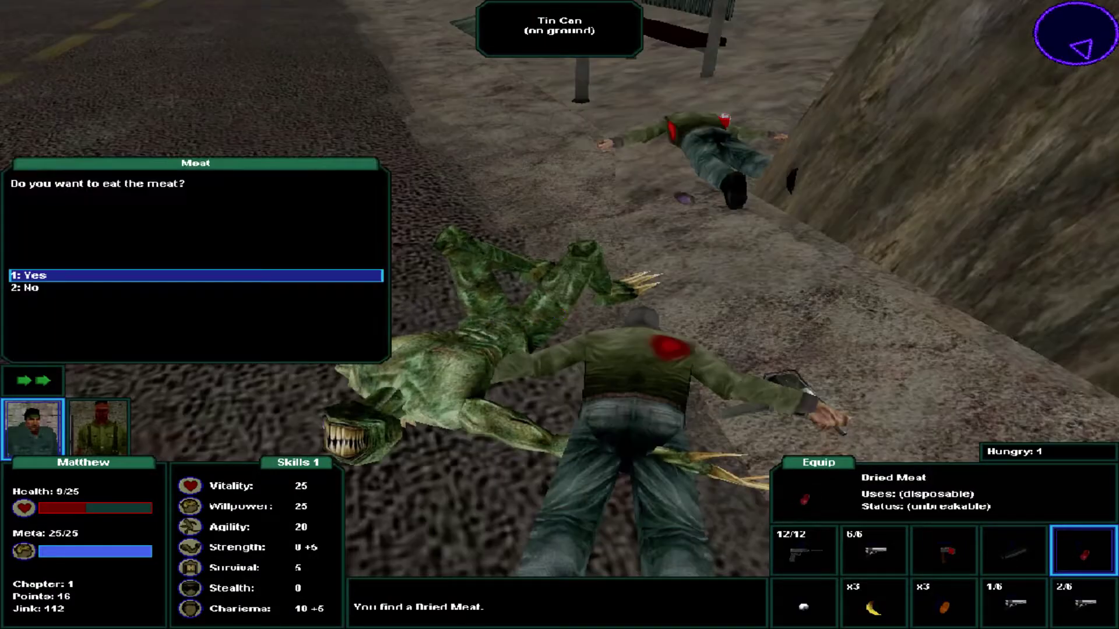
{"action": "key", "text": "1"}
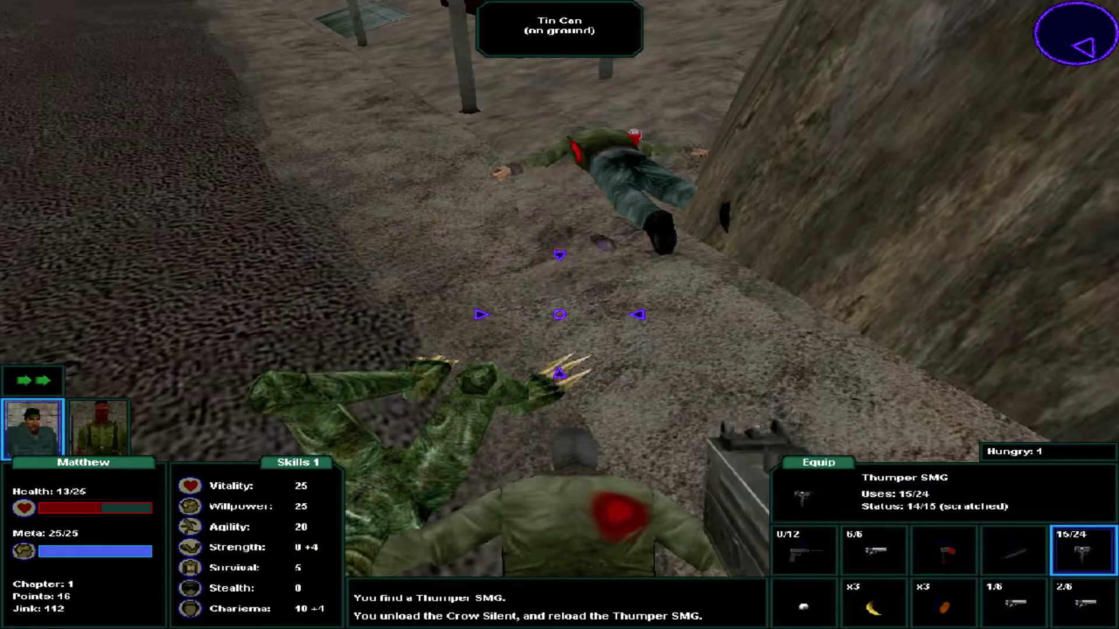
{"action": "key", "text": "r"}
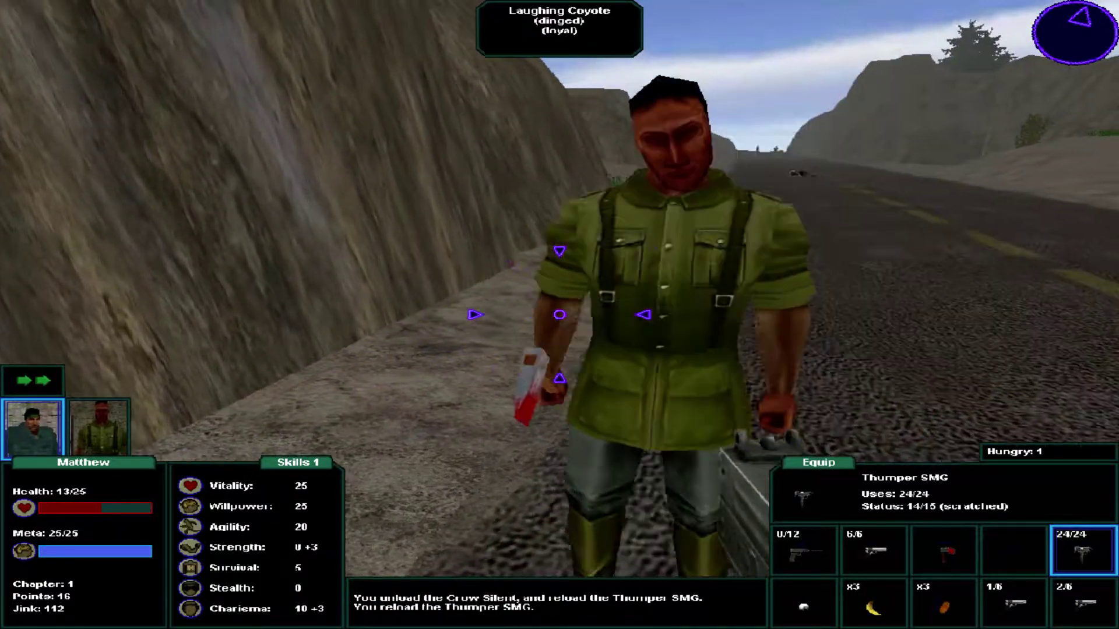
Loot a Crow 10mm and Jink from the body, move its ammo into the Crow Silent, and drop the empty pistol.
{"action": "key", "text": "Left"}
{"action": "key", "text": "Left"}
{"action": "key", "text": "Left"}
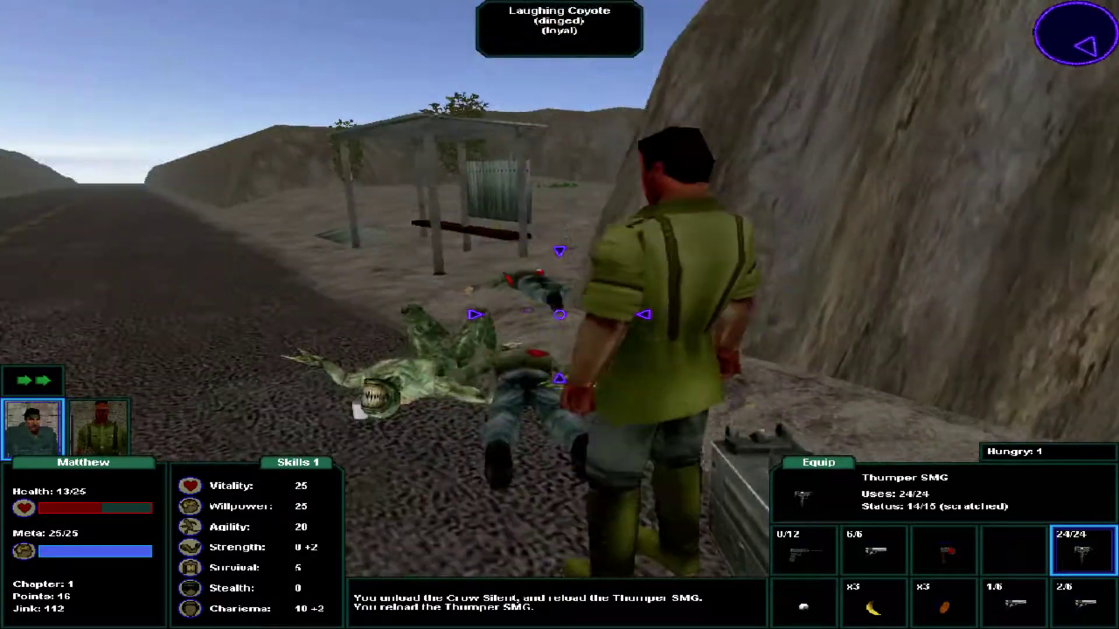
{"action": "key", "text": "Up"}
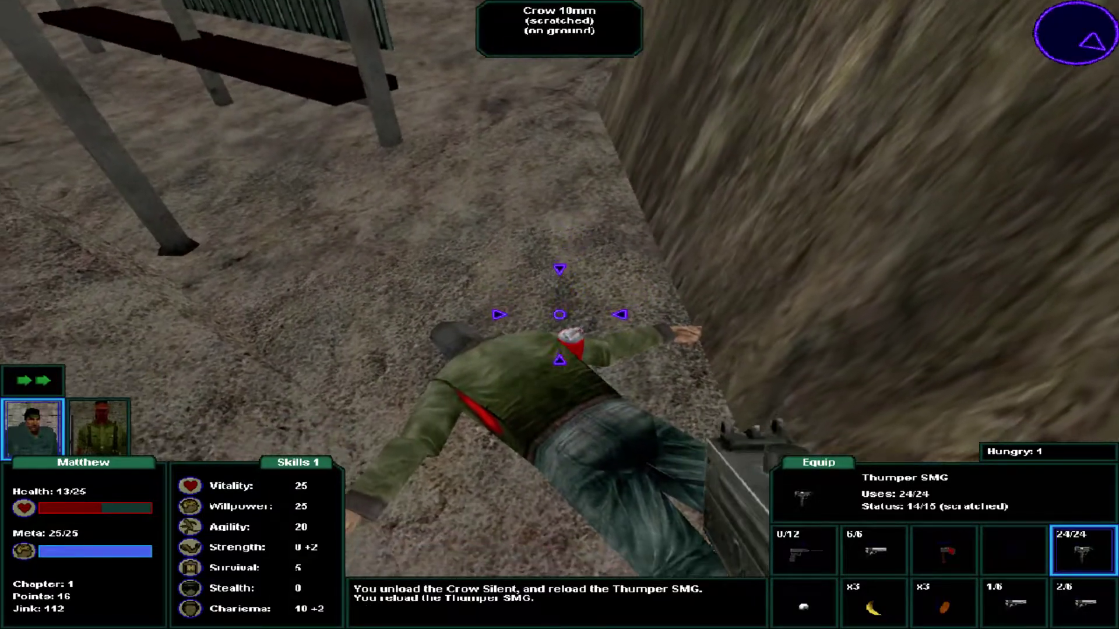
{"action": "key", "text": "e"}
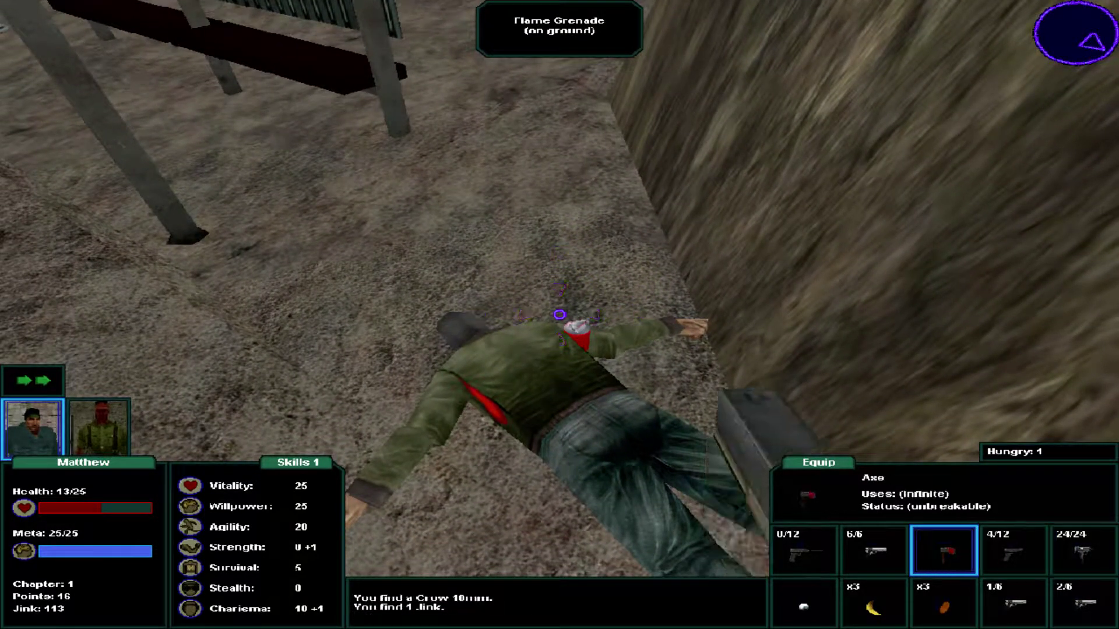
{"action": "key", "text": "r"}
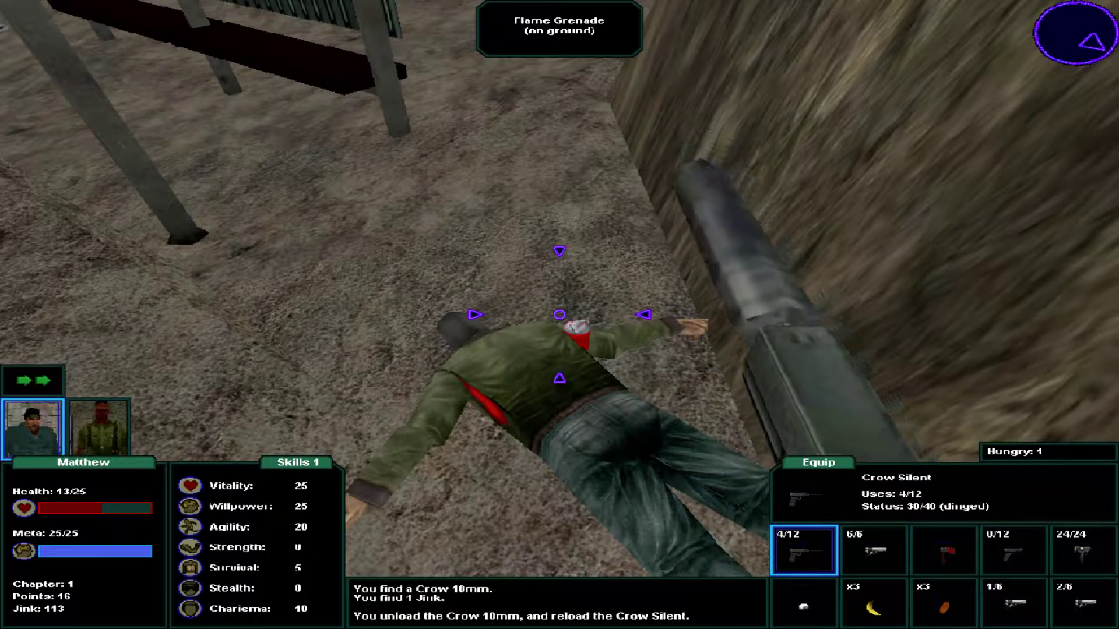
{"action": "key", "text": "3"}
{"action": "key", "text": "Right"}
{"action": "key", "text": "Right"}
{"action": "key", "text": "4"}
{"action": "key", "text": "Right"}
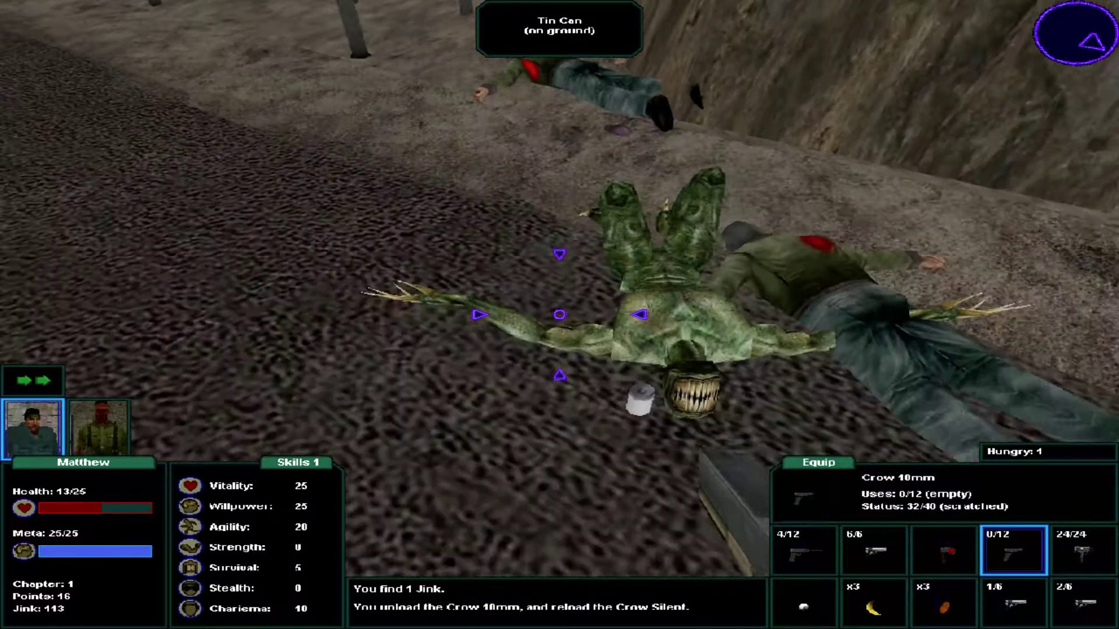
Take the Flame Grenade from the corpse by the fence.
{"action": "key", "text": "d"}
{"action": "key", "text": "Right"}
{"action": "key", "text": "Right"}
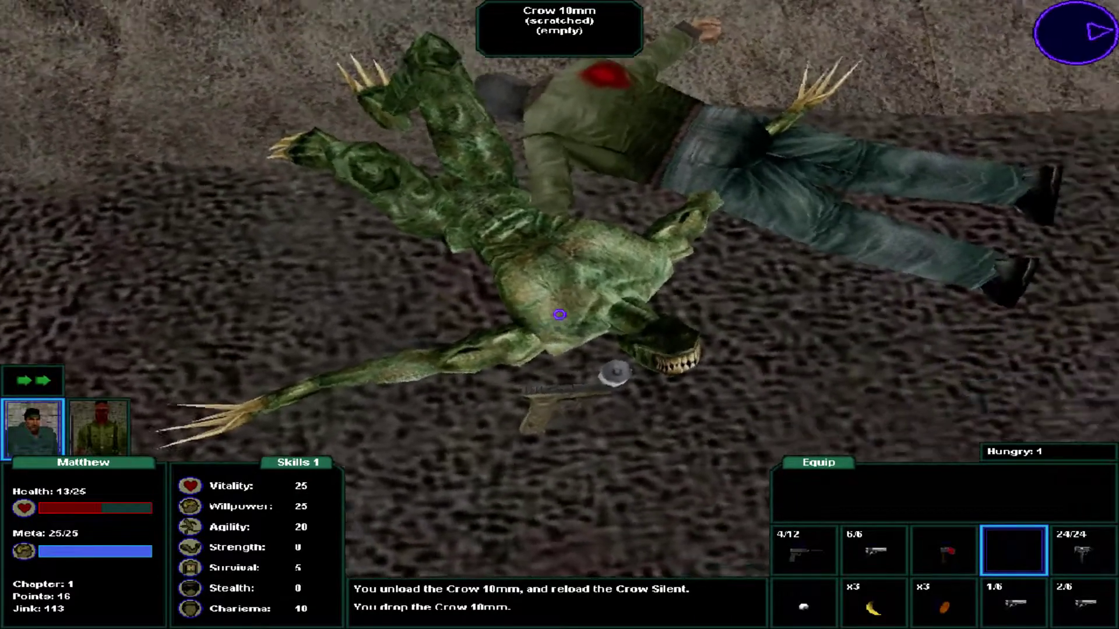
{"action": "key", "text": "Up"}
{"action": "key", "text": "Up"}
{"action": "key", "text": "Right"}
{"action": "key", "text": "Right"}
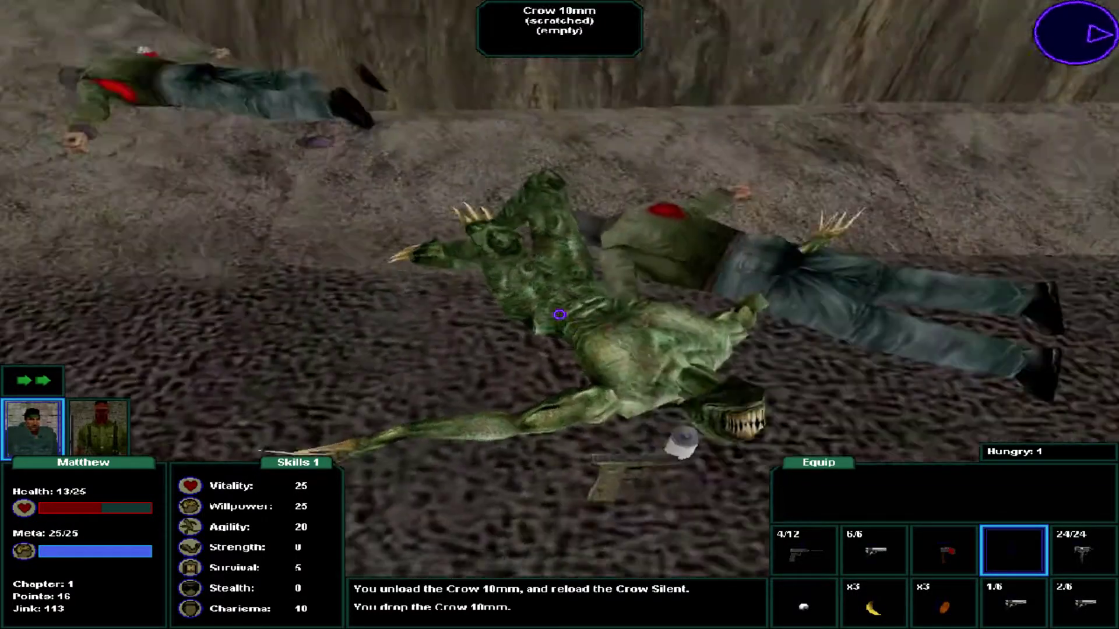
{"action": "key", "text": "Up"}
{"action": "key", "text": "Up"}
{"action": "key", "text": "Up"}
{"action": "key", "text": "Up"}
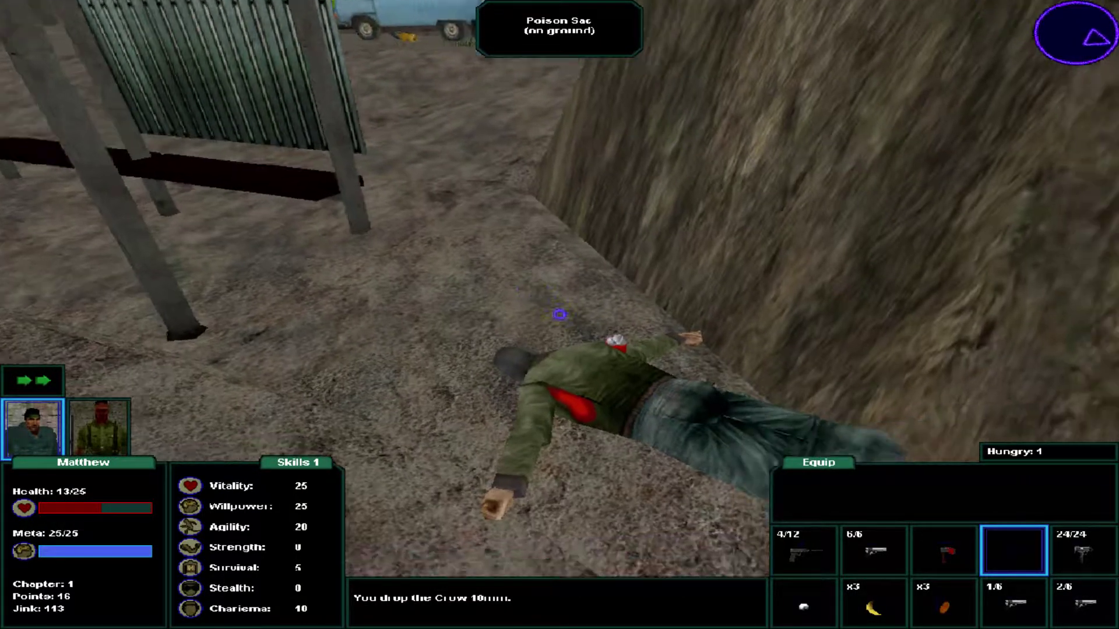
{"action": "key", "text": "Right"}
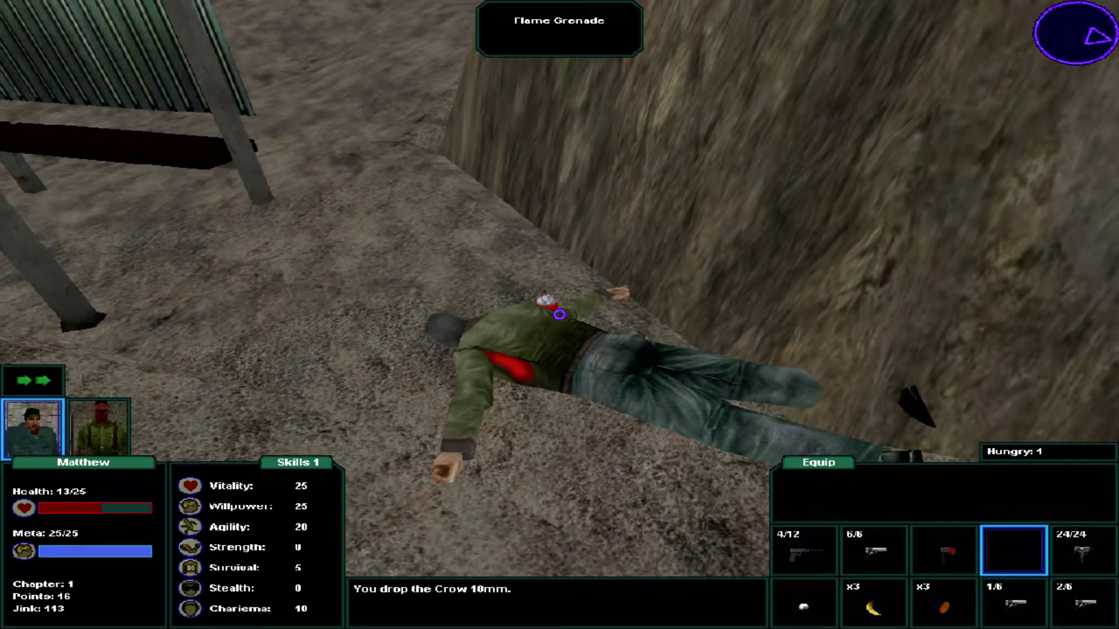
{"action": "left_click", "coordinate": [559, 315]}
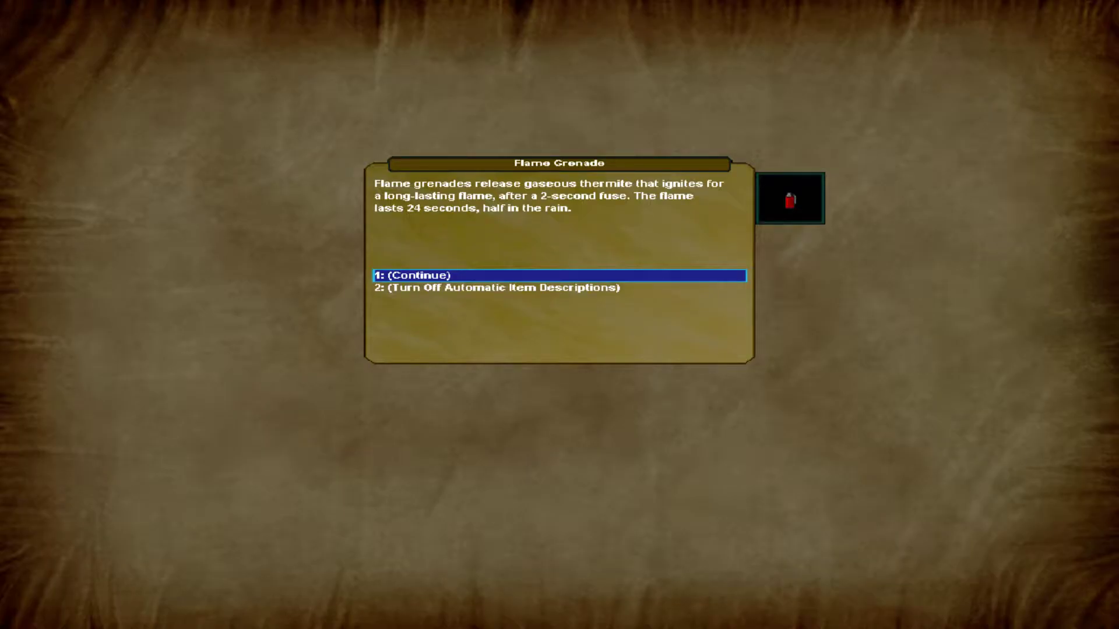
Dismiss the Flame Grenade description with Continue, leaving the grenade equipped.
{"action": "key", "text": "Down"}
{"action": "key", "text": "Up"}
{"action": "key", "text": "Return"}
{"action": "key", "text": "Left"}
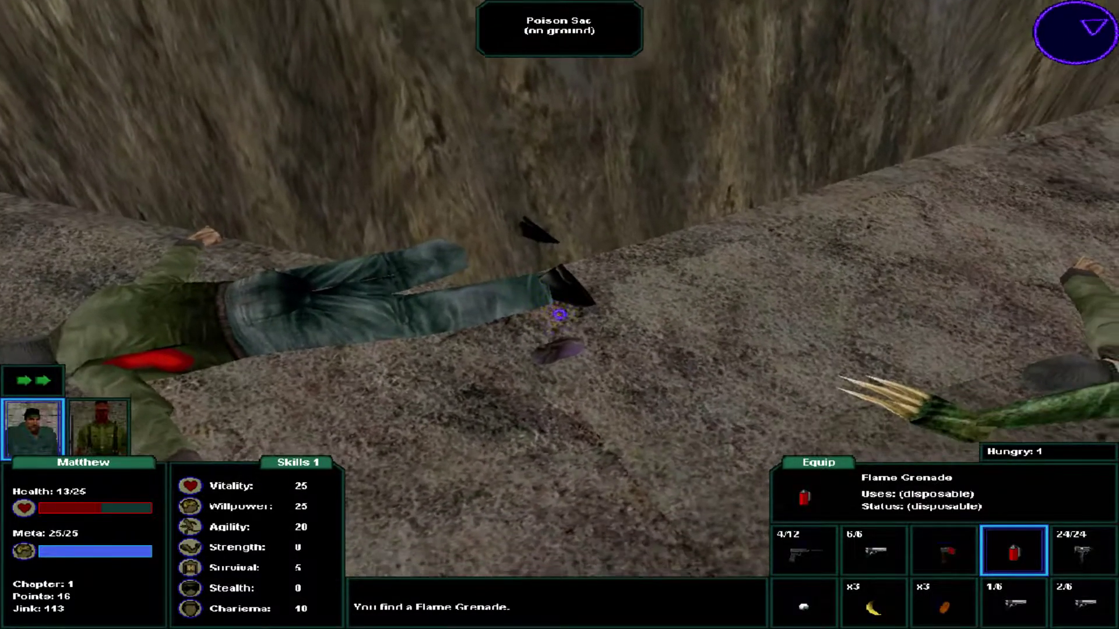
Swap to the Thumper SMG, walk past the blue van, and pick up the banana by the plant.
{"action": "key", "text": "Left"}
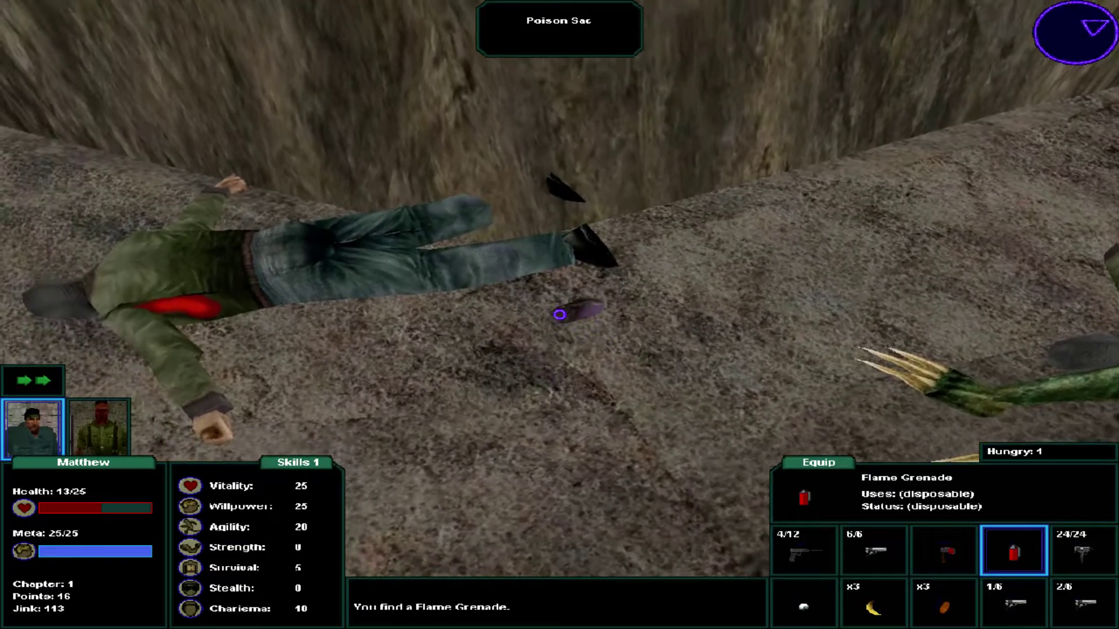
{"action": "key", "text": "Up"}
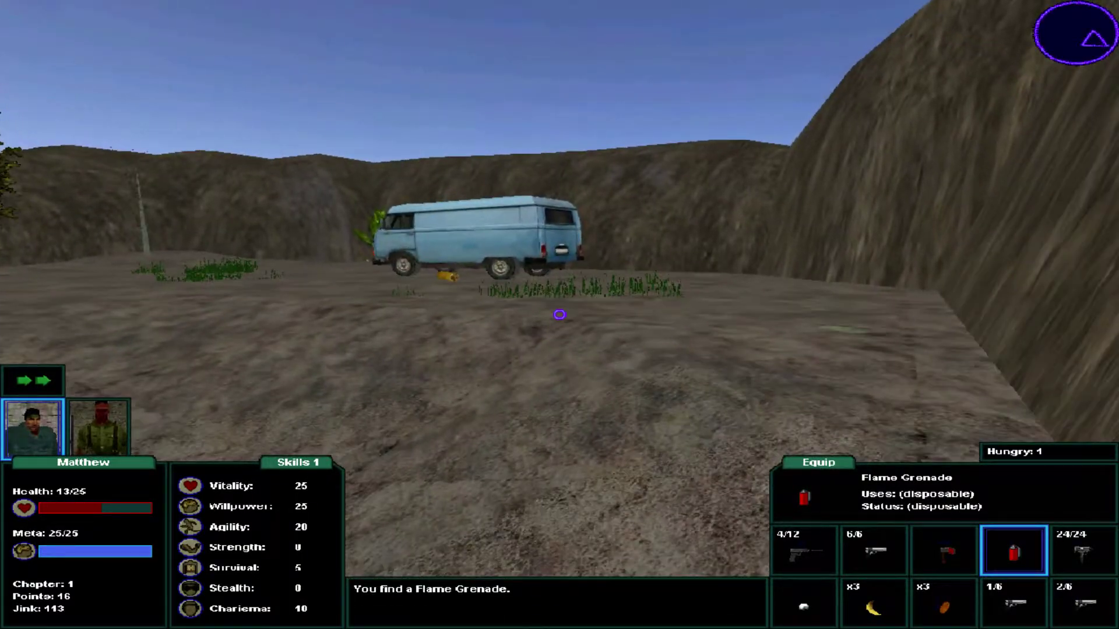
{"action": "key", "text": "Up"}
{"action": "key", "text": "5"}
{"action": "key", "text": "Up"}
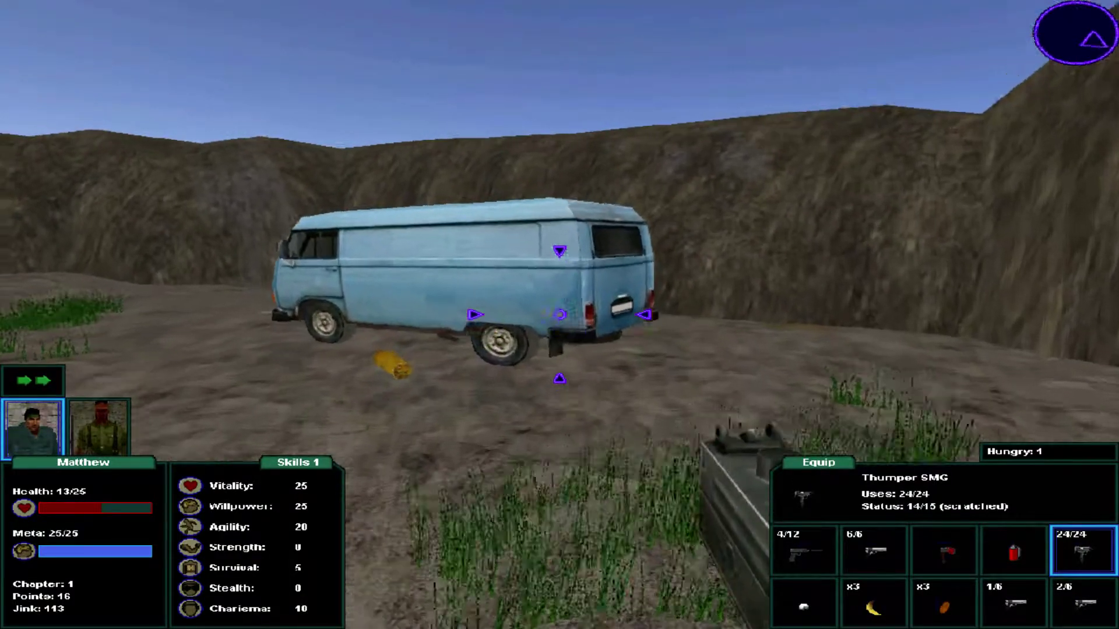
{"action": "key", "text": "Up"}
{"action": "key", "text": "Up"}
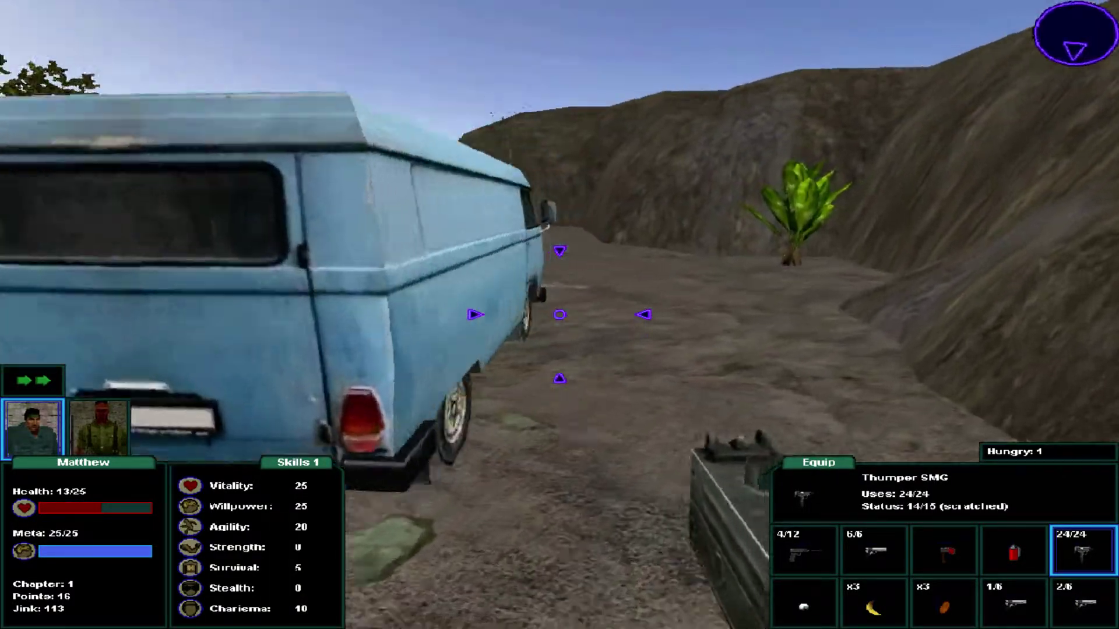
{"action": "key", "text": "Up"}
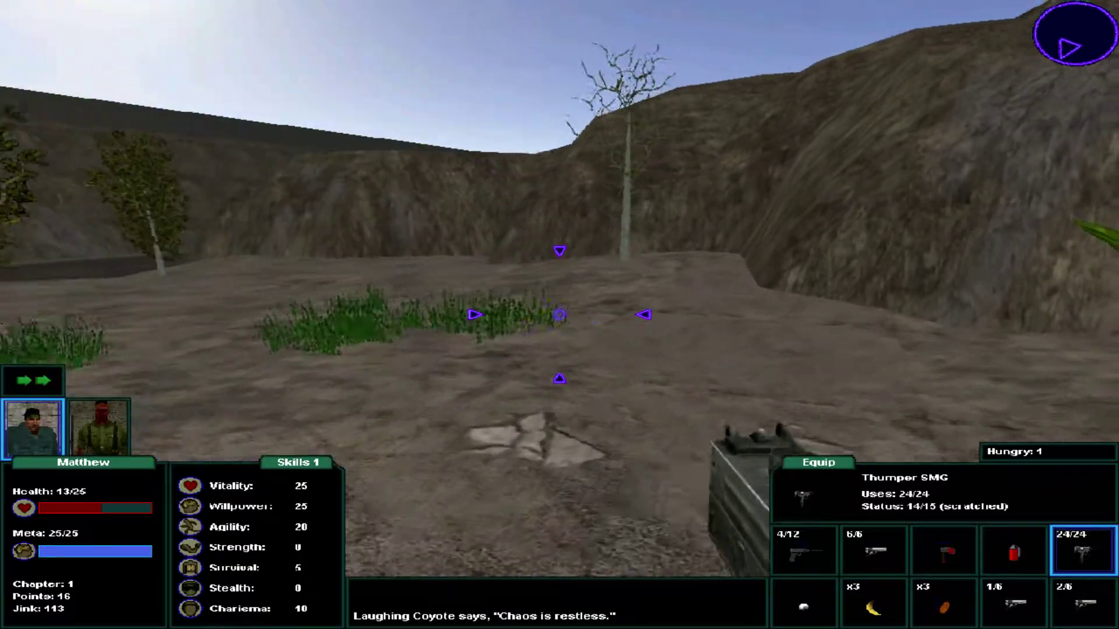
{"action": "key", "text": "Right"}
{"action": "key", "text": "Up"}
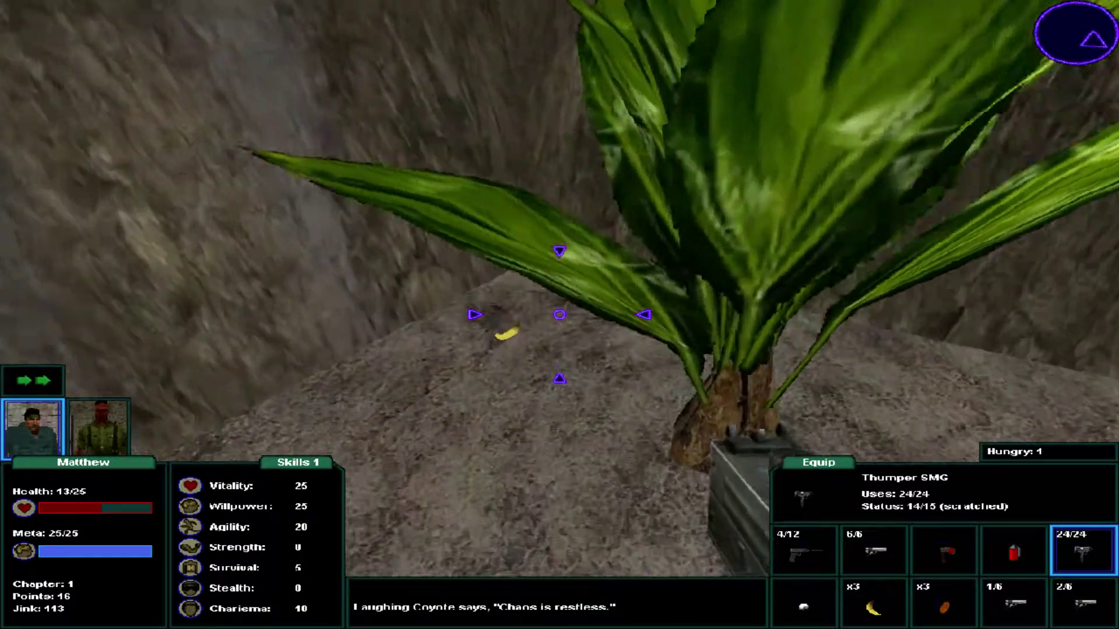
{"action": "key", "text": "Up"}
{"action": "left_click", "coordinate": [560, 316]}
Return to the blue van, skip the twilight screen, and shoot its gas tank.
{"action": "key", "text": "Left"}
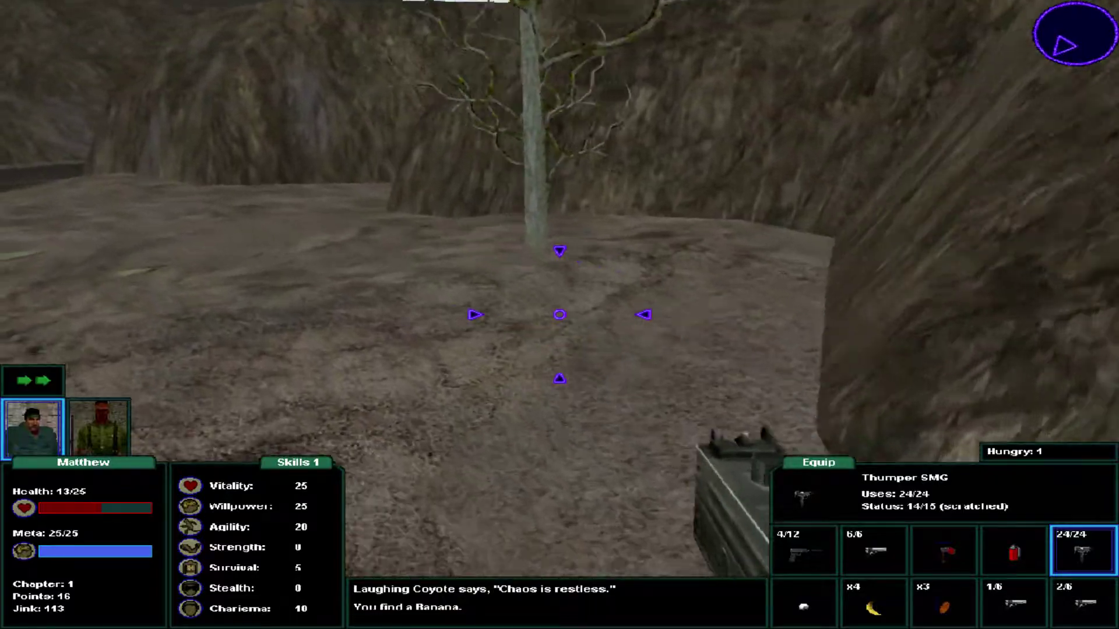
{"action": "key", "text": "Left"}
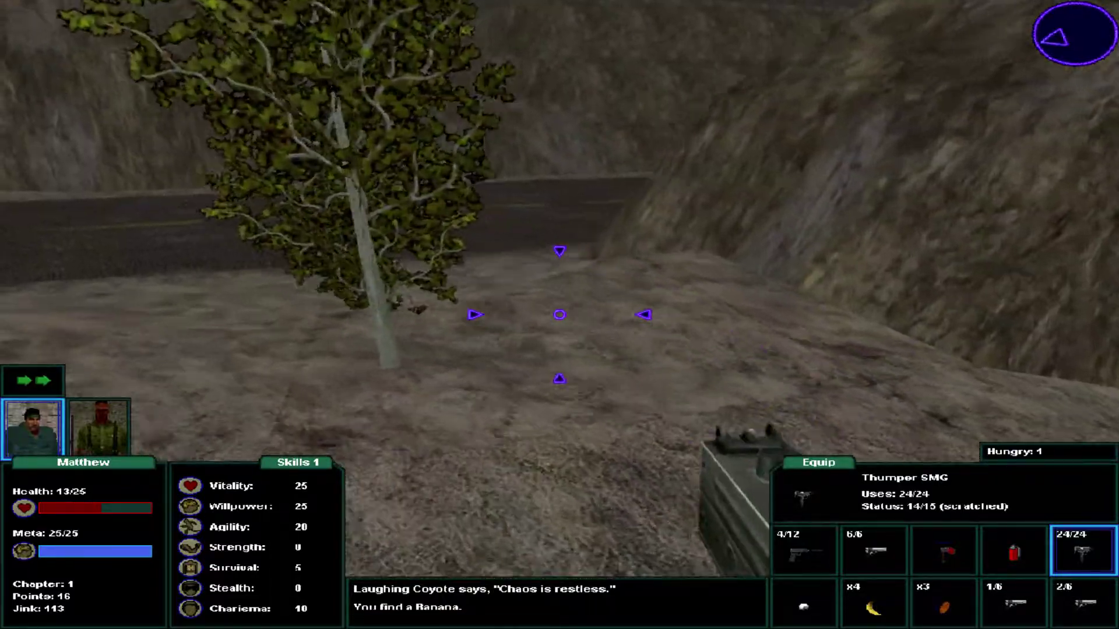
{"action": "key", "text": "Left"}
{"action": "key", "text": "Up"}
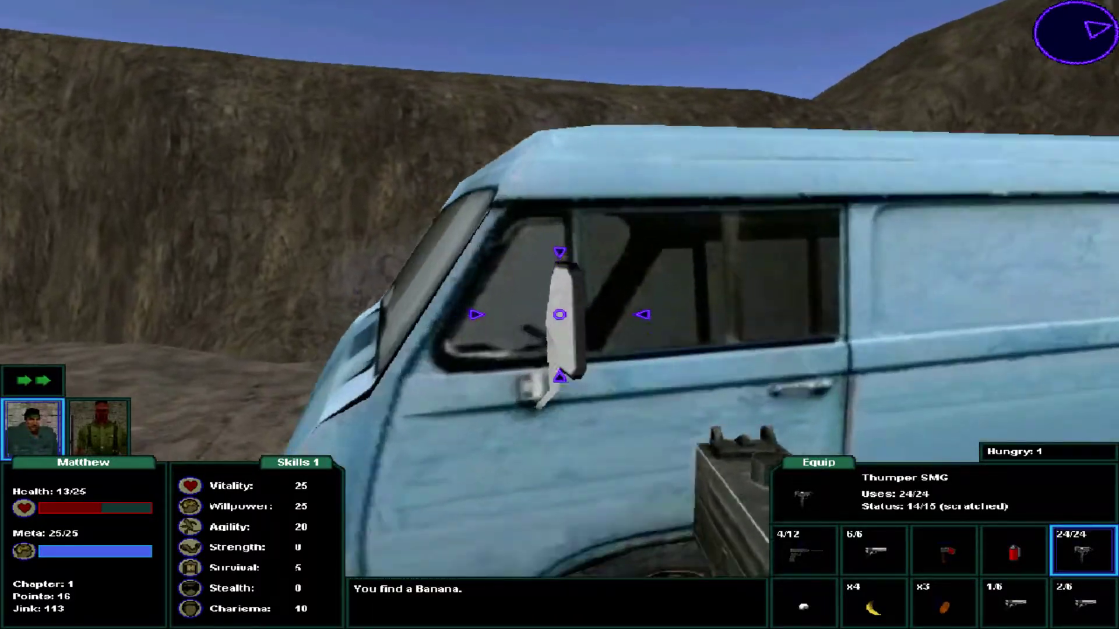
{"action": "key", "text": "Right"}
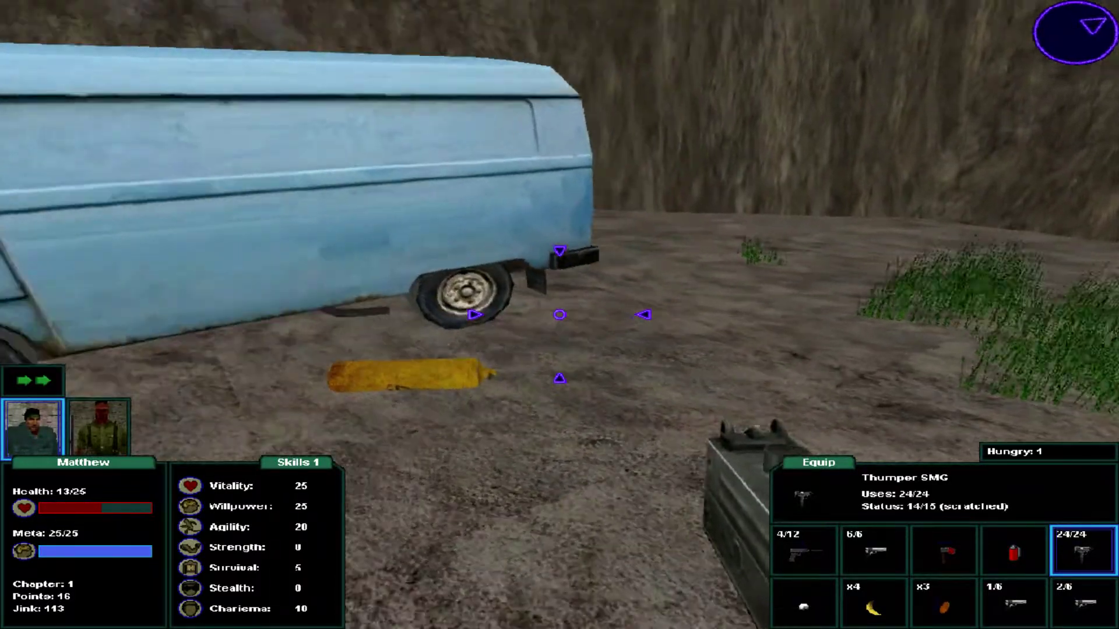
{"action": "key", "text": "Up"}
{"action": "key", "text": "space"}
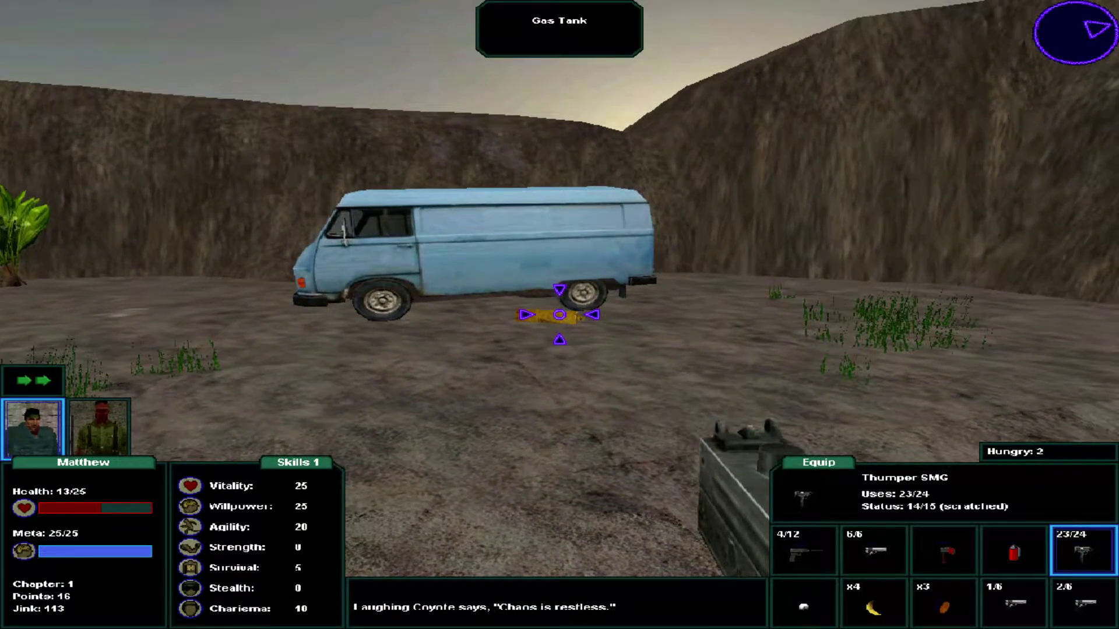
{"action": "left_click", "coordinate": [559, 315]}
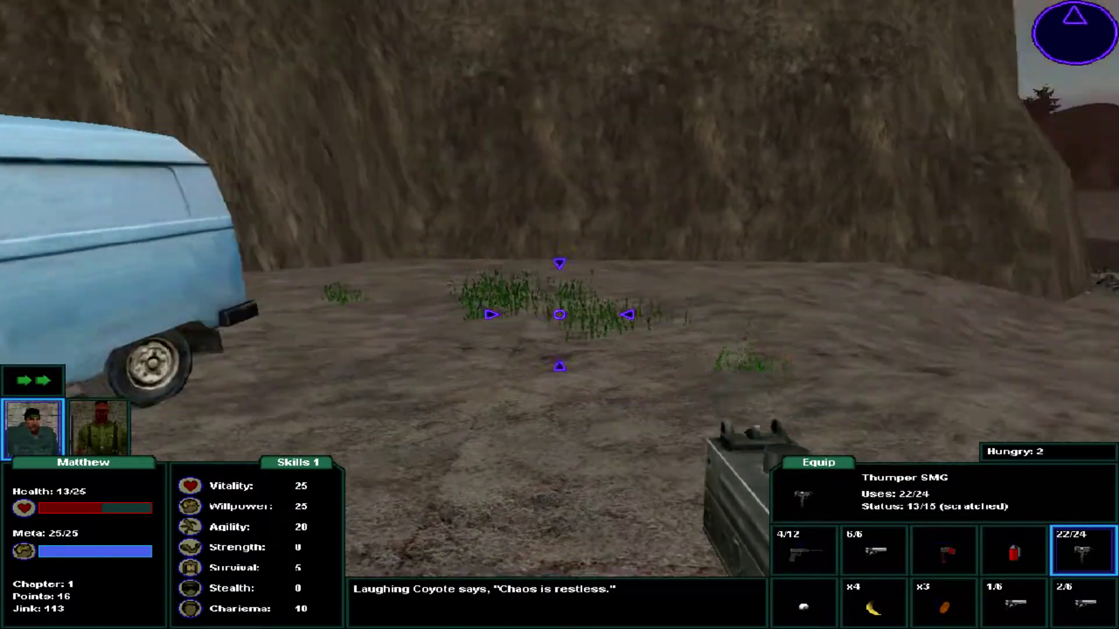
Walk down the road past the corpses toward Laughing Coyote.
{"action": "key", "text": "w"}
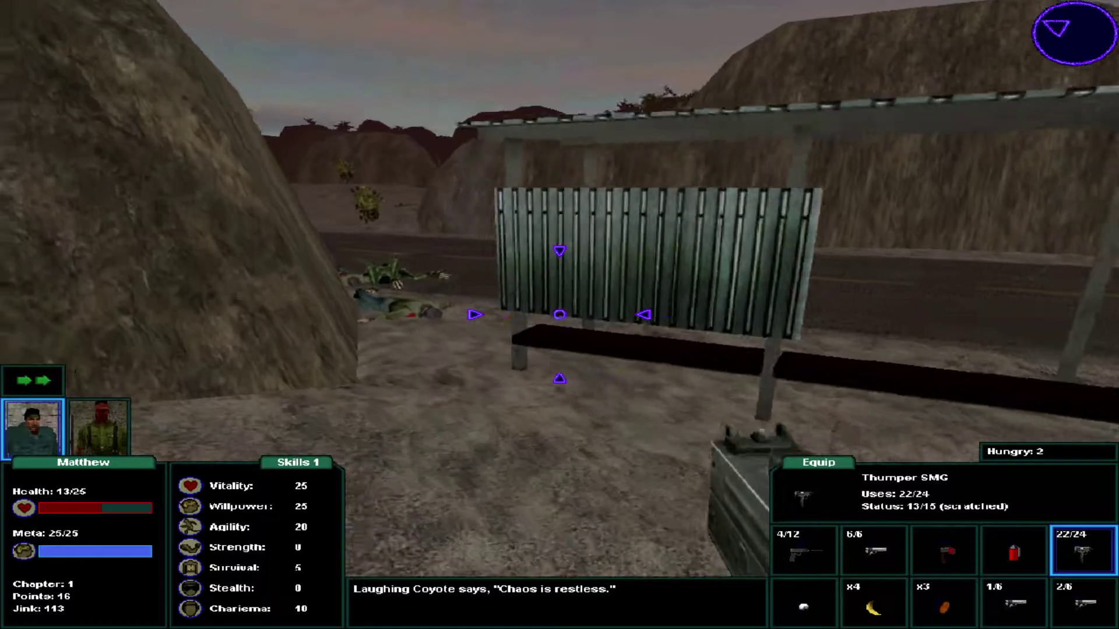
{"action": "key", "text": "w"}
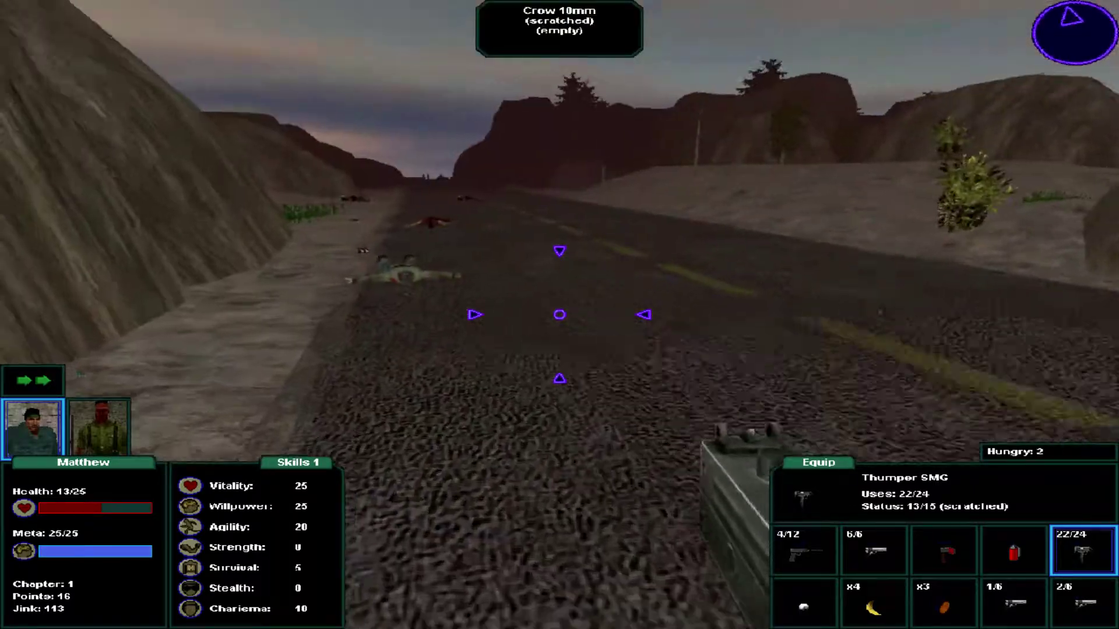
{"action": "key", "text": "w"}
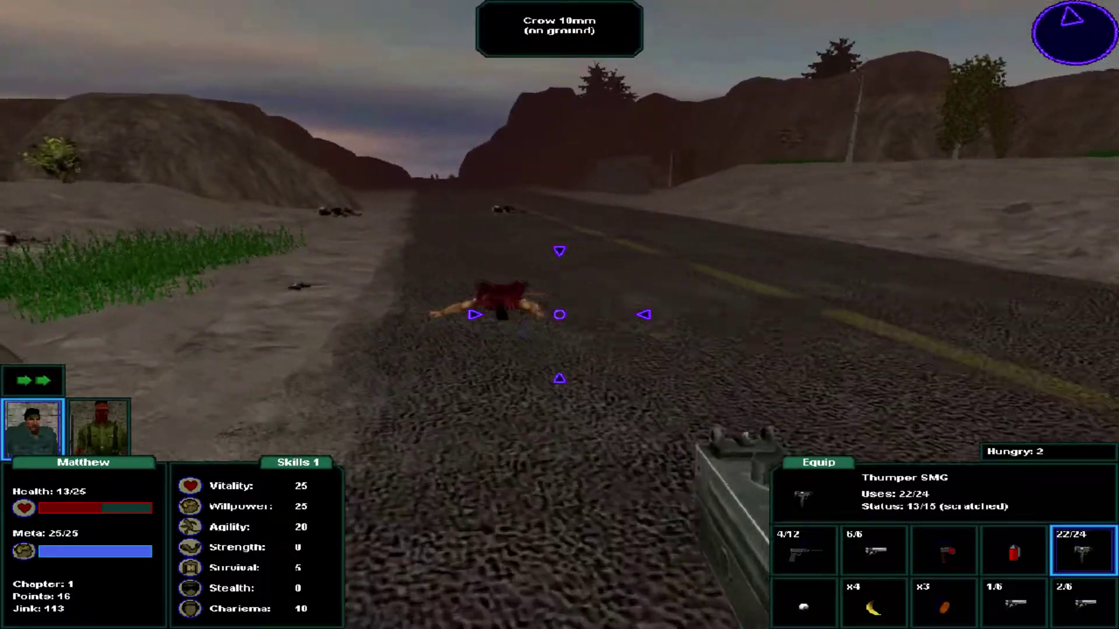
{"action": "key", "text": "w"}
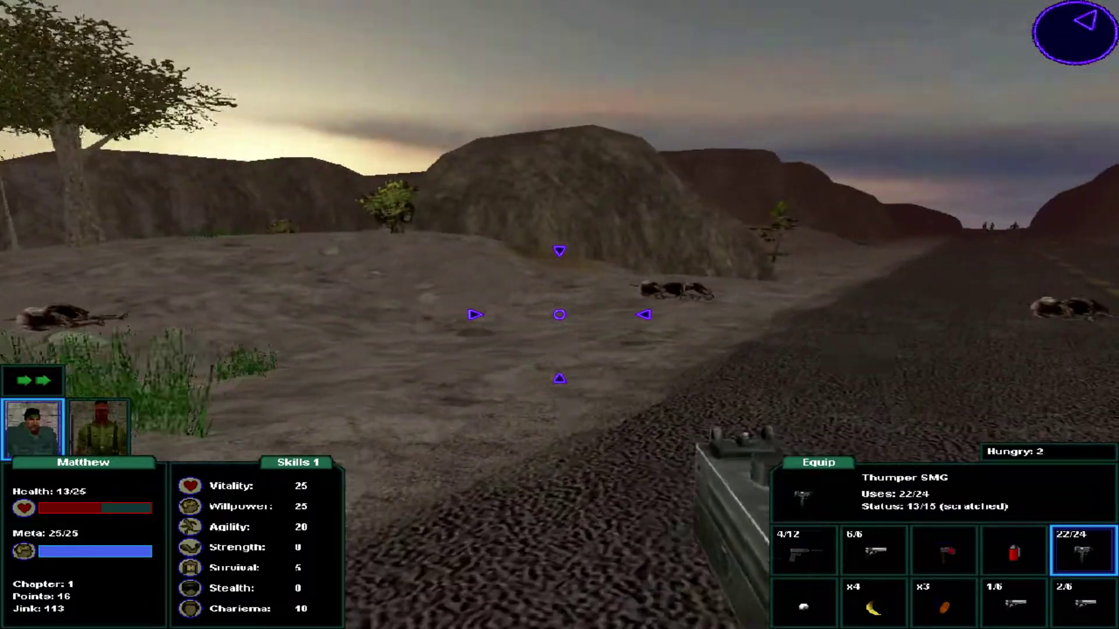
{"action": "key", "text": "w"}
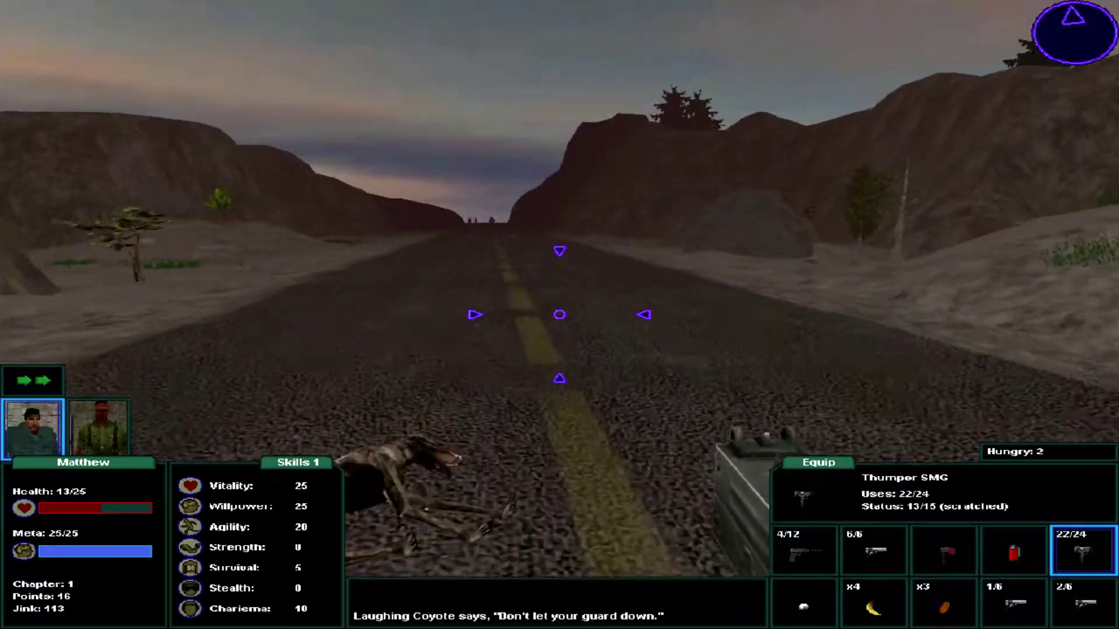
Switch to Laughing Coyote and try Bandage on Matthew, which fails without a rag.
{"action": "key", "text": "w"}
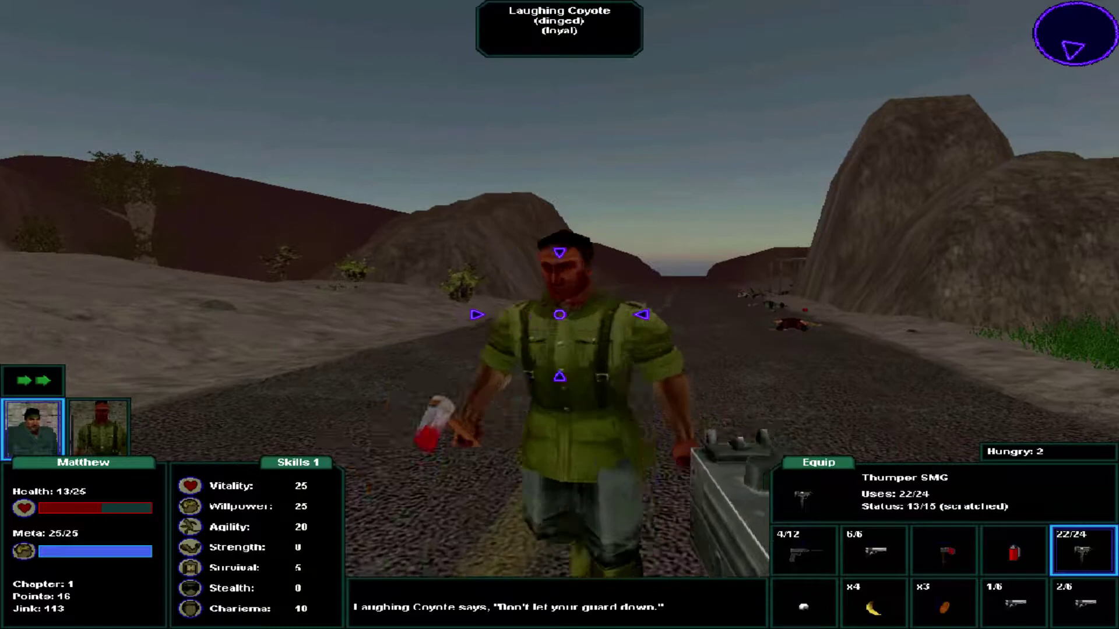
{"action": "key", "text": "2"}
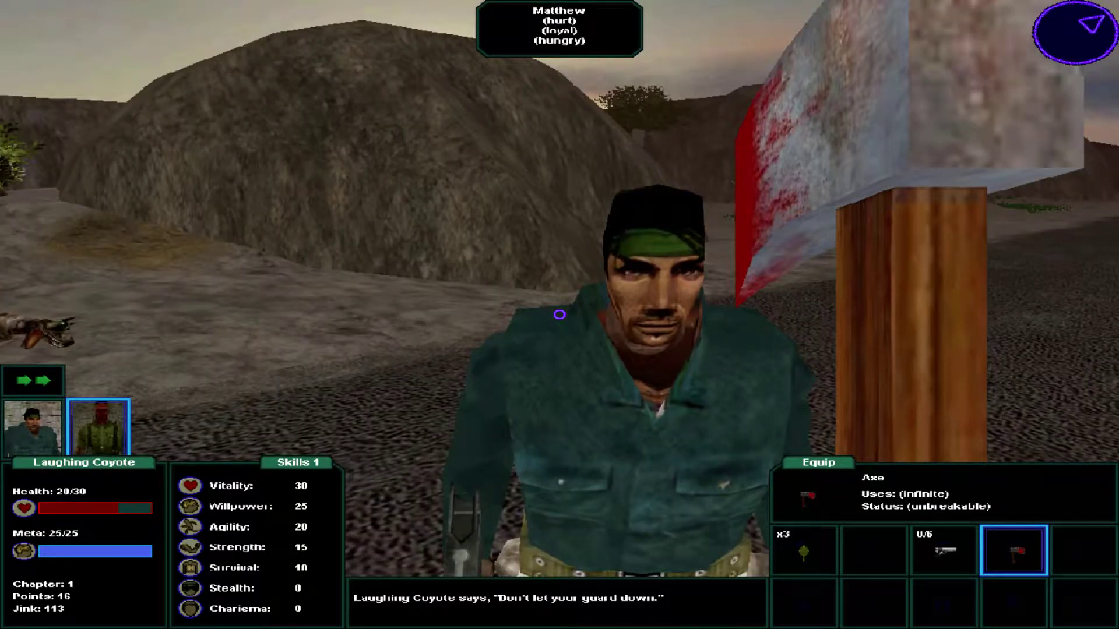
{"action": "key", "text": "3"}
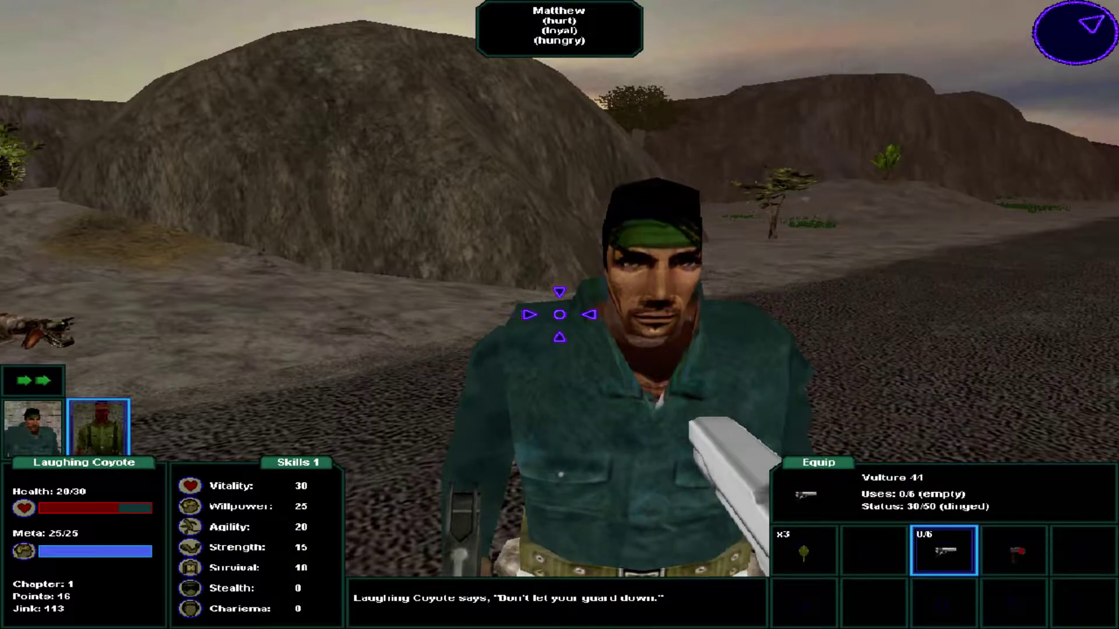
{"action": "key", "text": "4"}
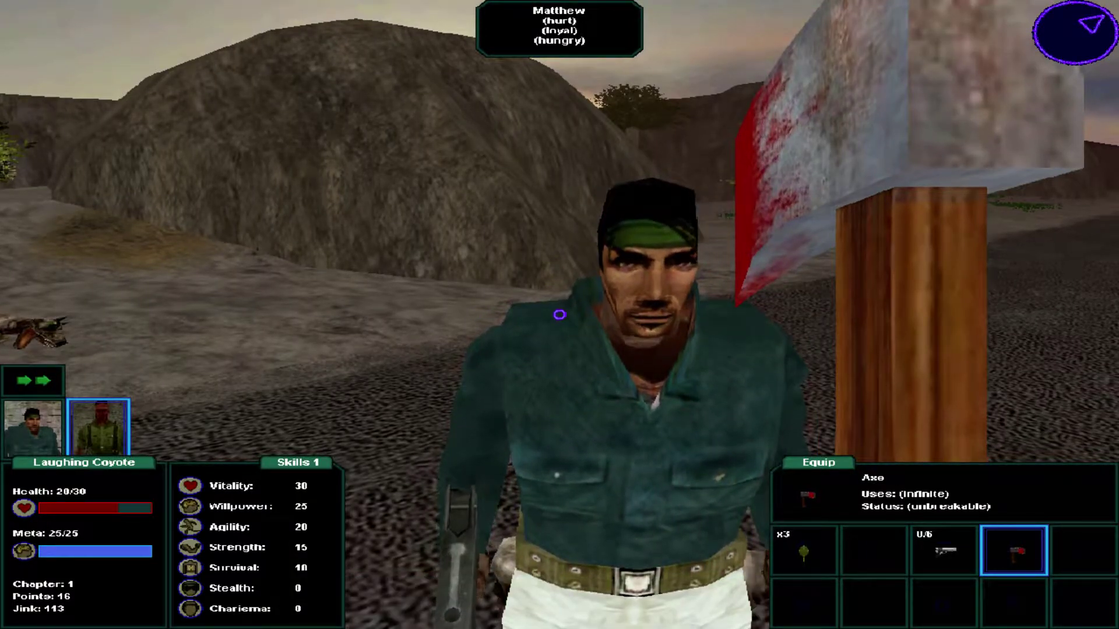
{"action": "key", "text": "a"}
{"action": "key", "text": "Down"}
{"action": "key", "text": "Down"}
{"action": "key", "text": "Down"}
{"action": "key", "text": "Return"}
{"action": "key", "text": "Down"}
{"action": "key", "text": "Down"}
{"action": "key", "text": "Return"}
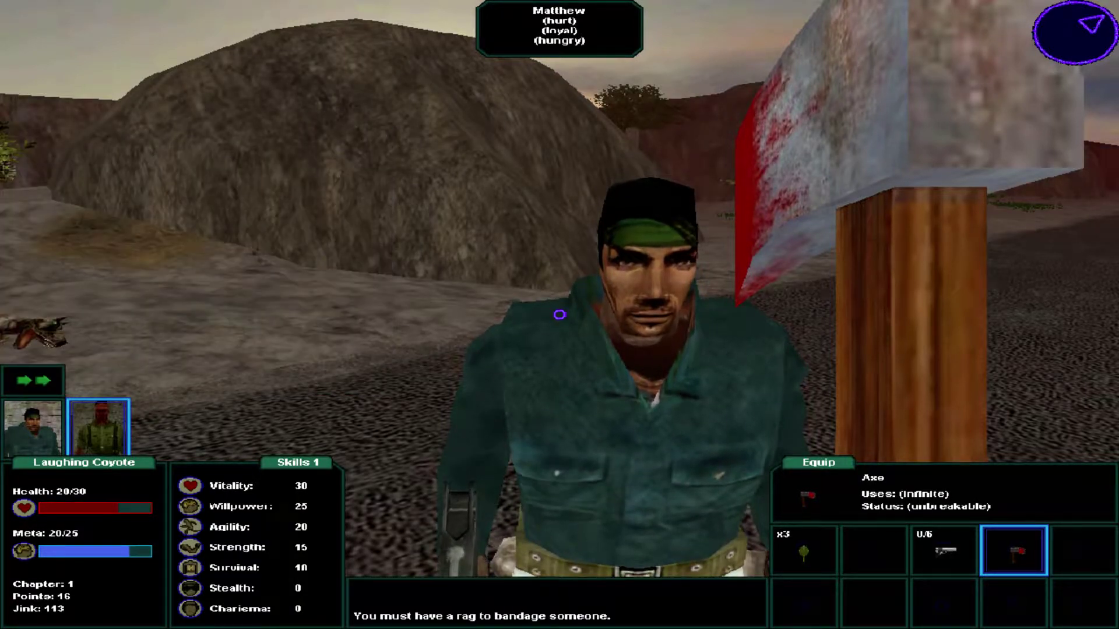
Briefly return to Matthew, then reselect Laughing Coyote and retry Bandage on Matthew.
{"action": "key", "text": "t"}
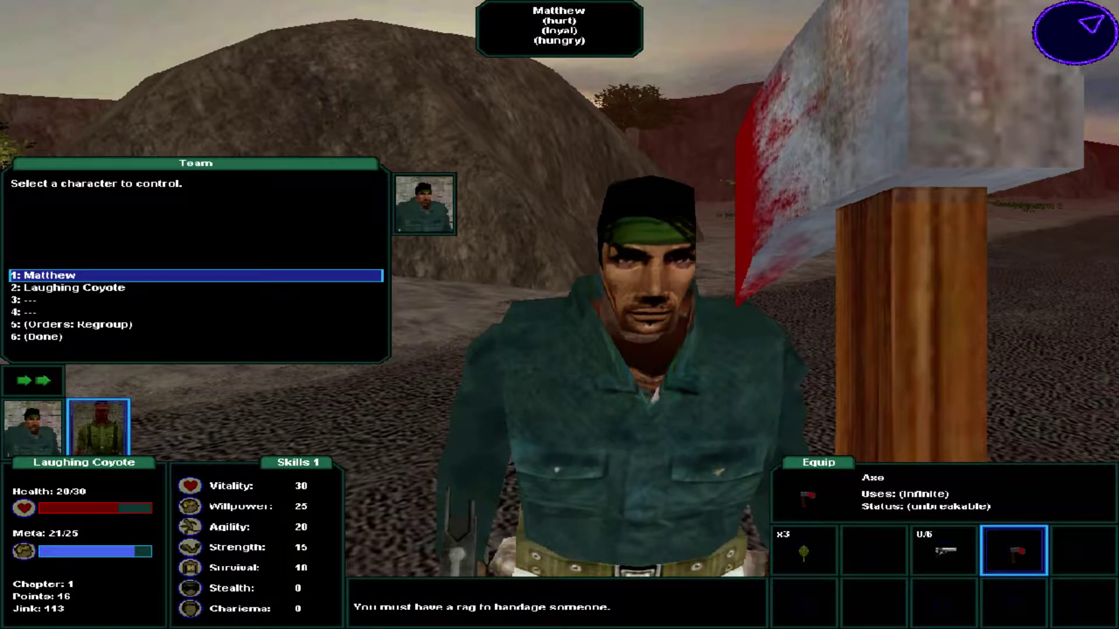
{"action": "key", "text": "Return"}
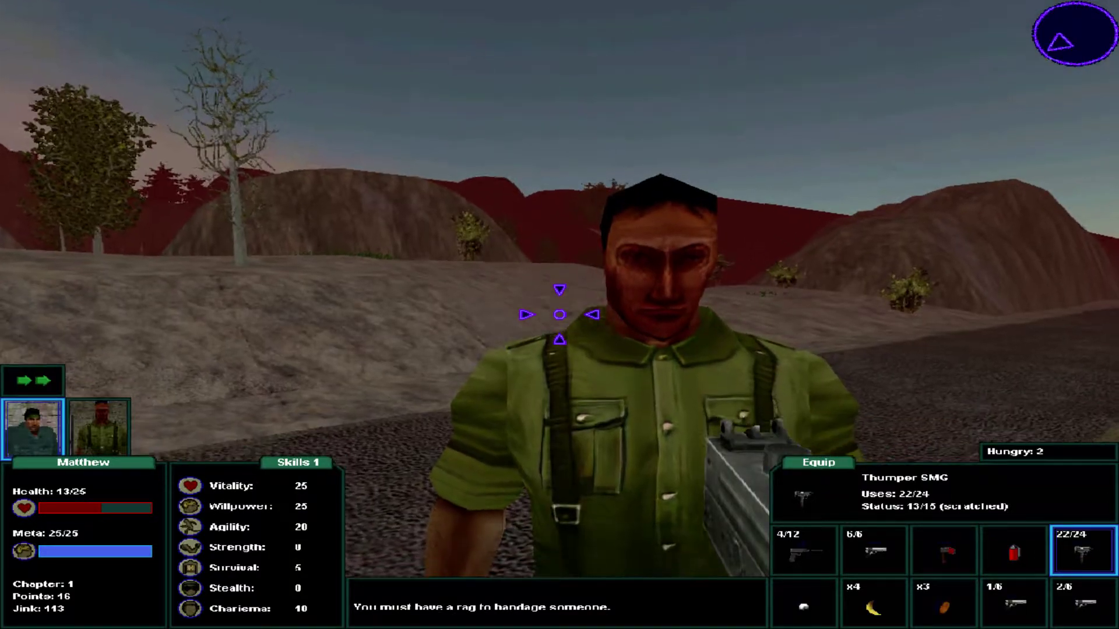
{"action": "key", "text": "t"}
{"action": "key", "text": "Down"}
{"action": "key", "text": "Down"}
{"action": "key", "text": "Down"}
{"action": "key", "text": "Up"}
{"action": "key", "text": "Up"}
{"action": "key", "text": "Return"}
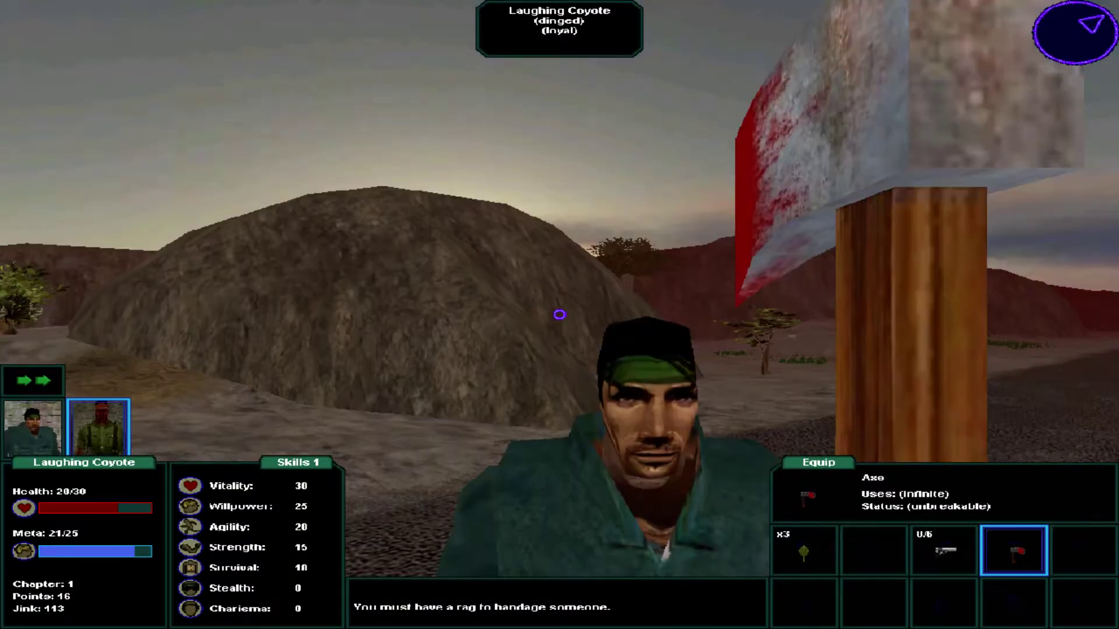
{"action": "key", "text": "a"}
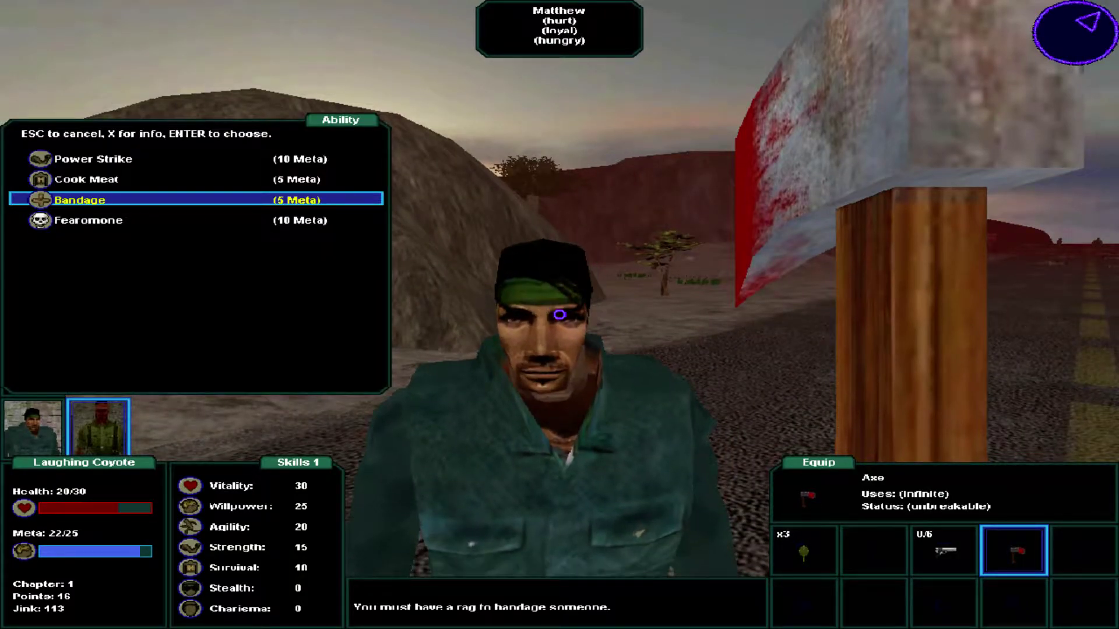
{"action": "key", "text": "Up"}
{"action": "key", "text": "Up"}
{"action": "key", "text": "Down"}
{"action": "key", "text": "Down"}
{"action": "key", "text": "Return"}
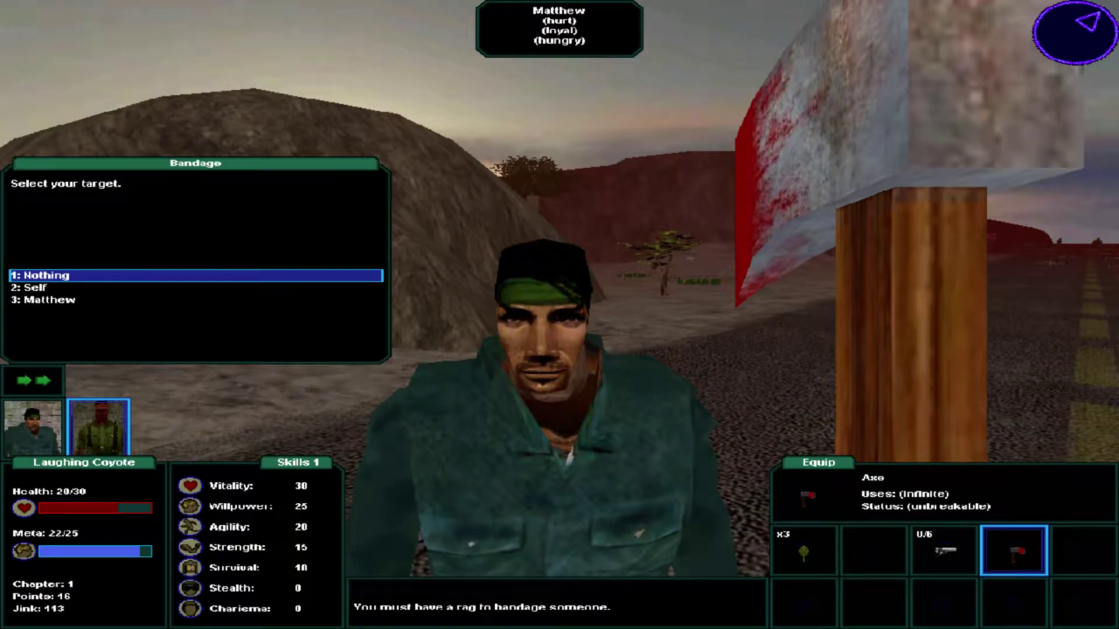
{"action": "key", "text": "Return"}
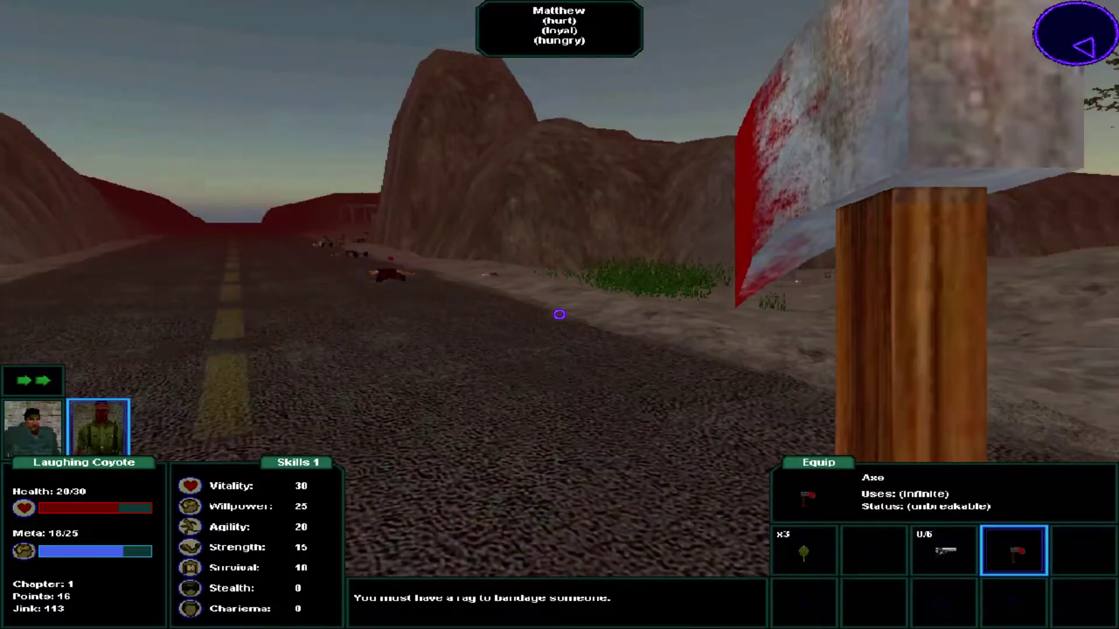
Search the tin can and roadside bodies, taking a Vulture 44 and raising Jink to 121.
{"action": "key", "text": "w"}
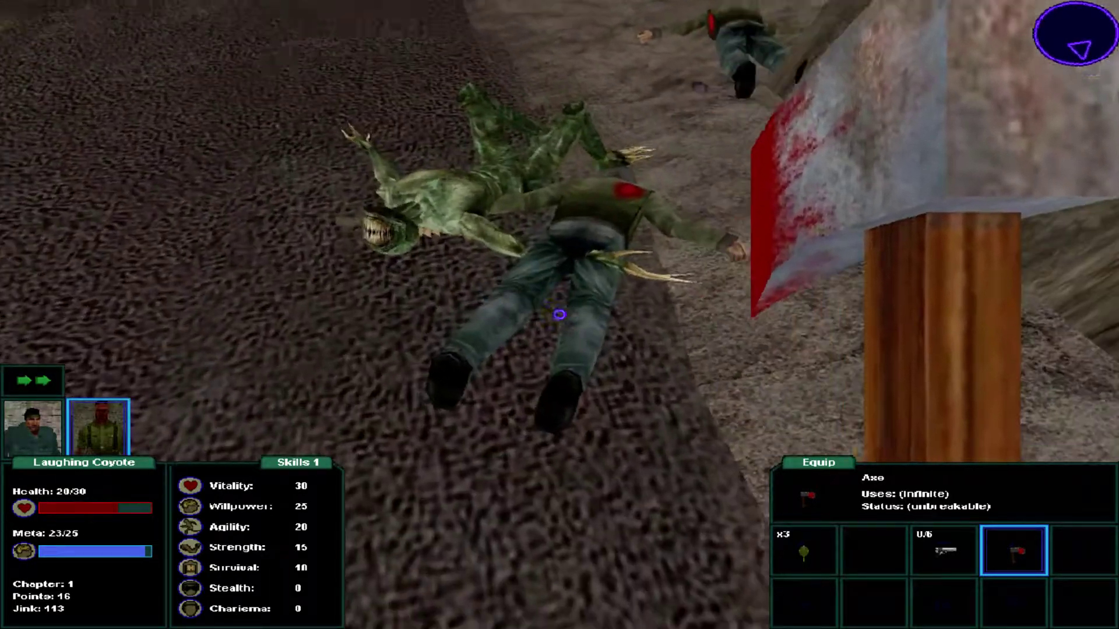
{"action": "left_click", "coordinate": [559, 315]}
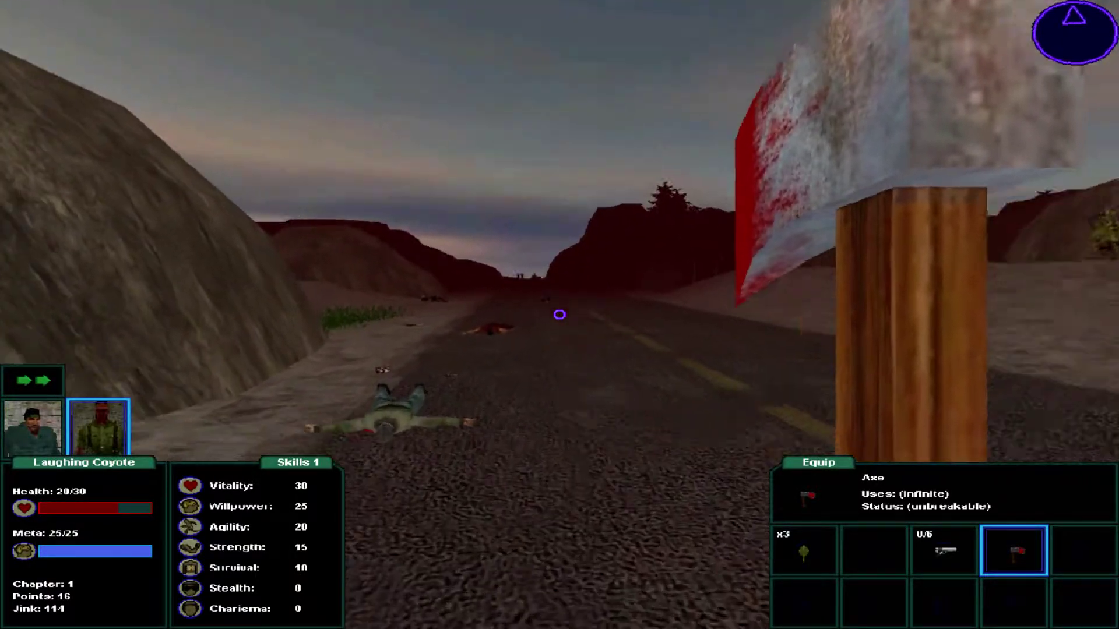
{"action": "key", "text": "w"}
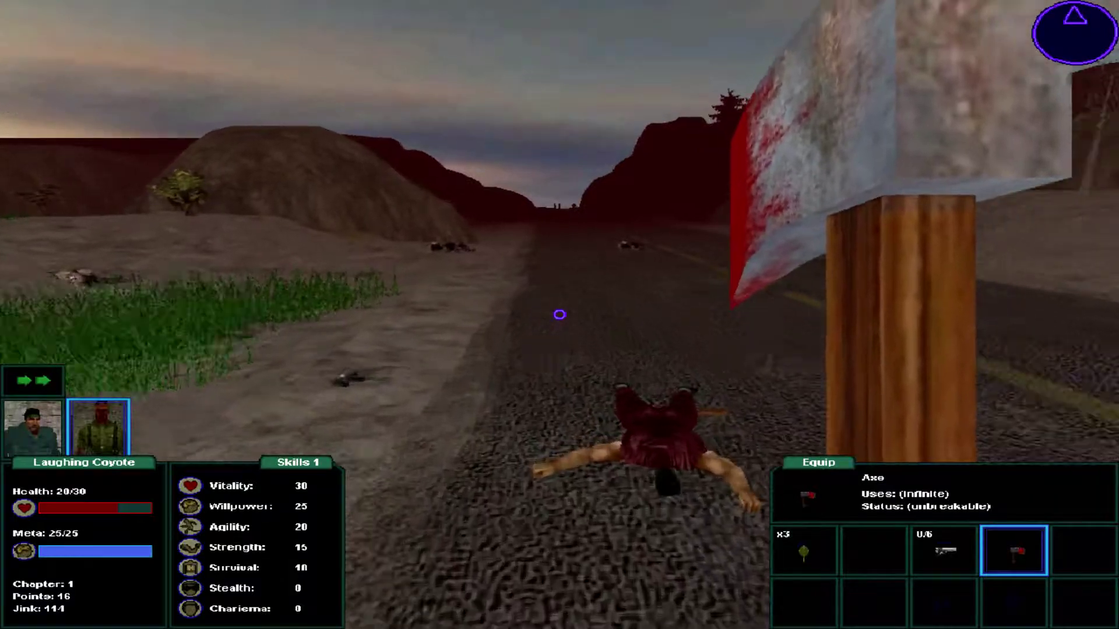
{"action": "key", "text": "w"}
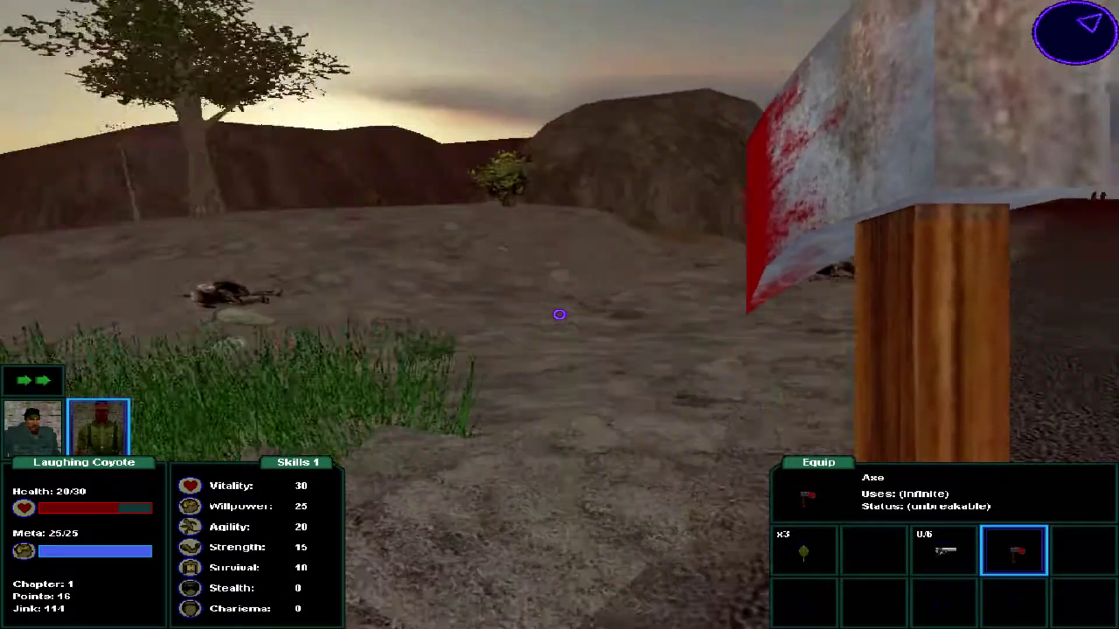
{"action": "key", "text": "w"}
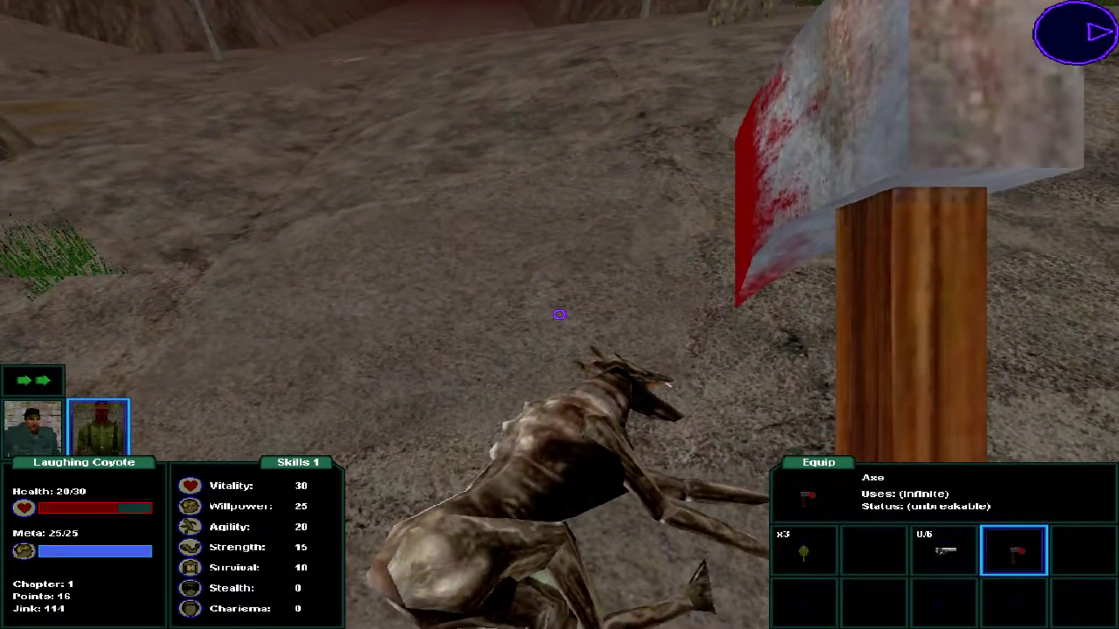
{"action": "key", "text": "w"}
{"action": "key", "text": "w"}
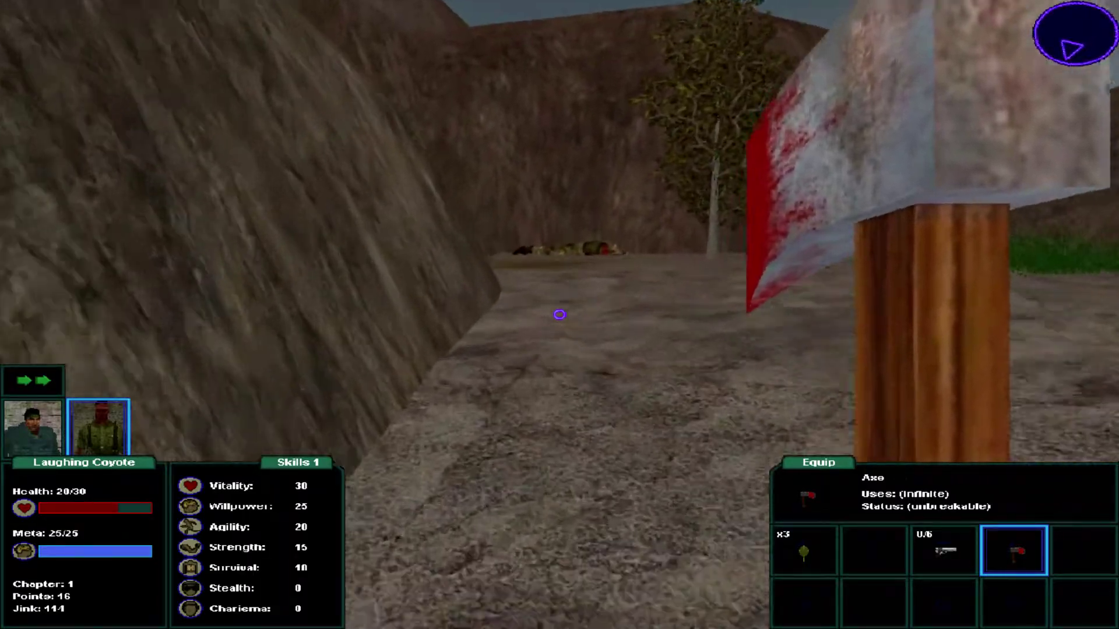
{"action": "key", "text": "w"}
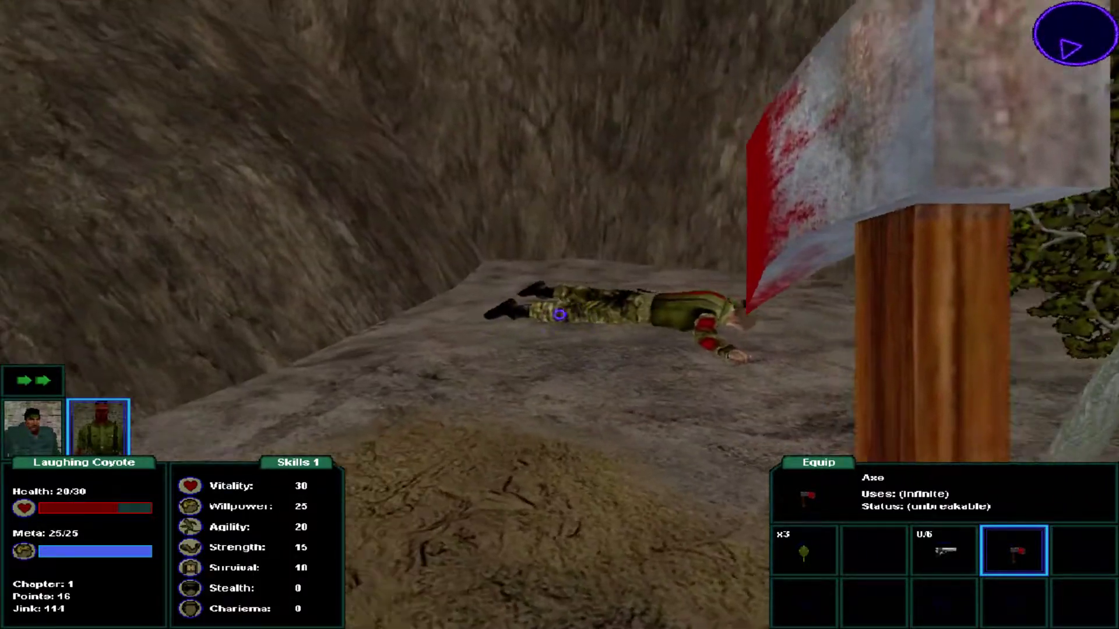
{"action": "left_click", "coordinate": [560, 315]}
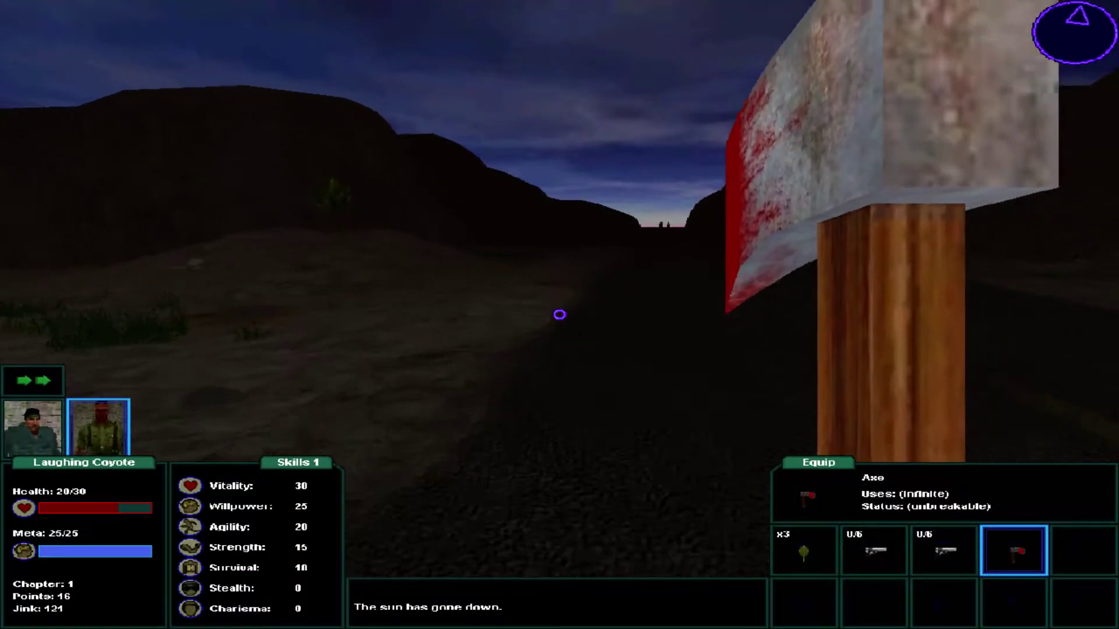
Walk the dark road to the Junk Fort sign and select Matthew in the team list.
{"action": "key", "text": "w"}
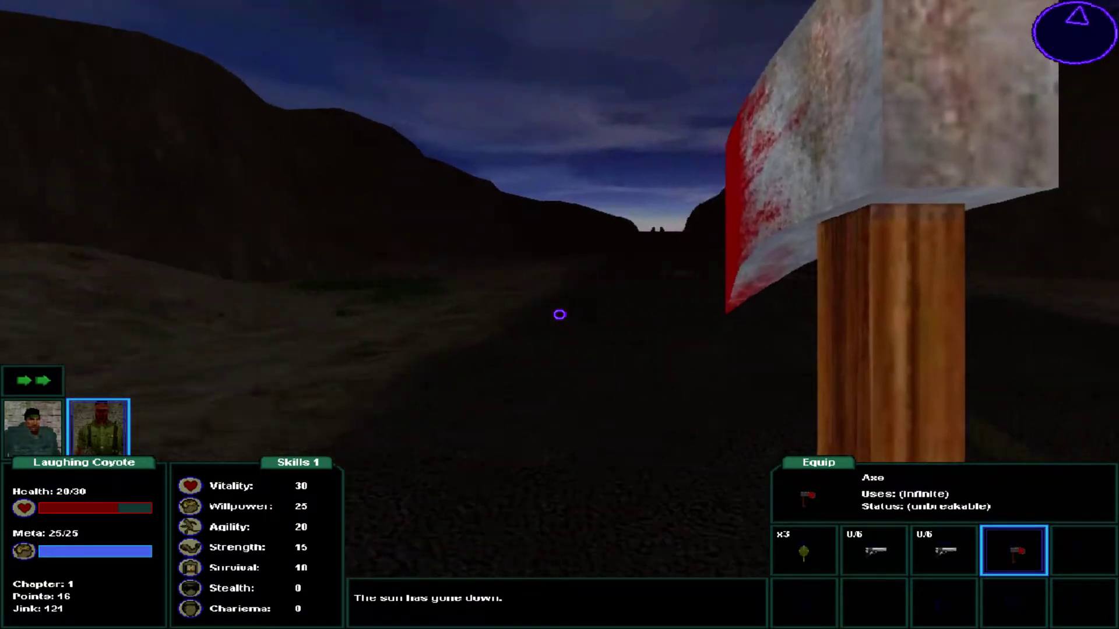
{"action": "key", "text": "w"}
{"action": "key", "text": "w"}
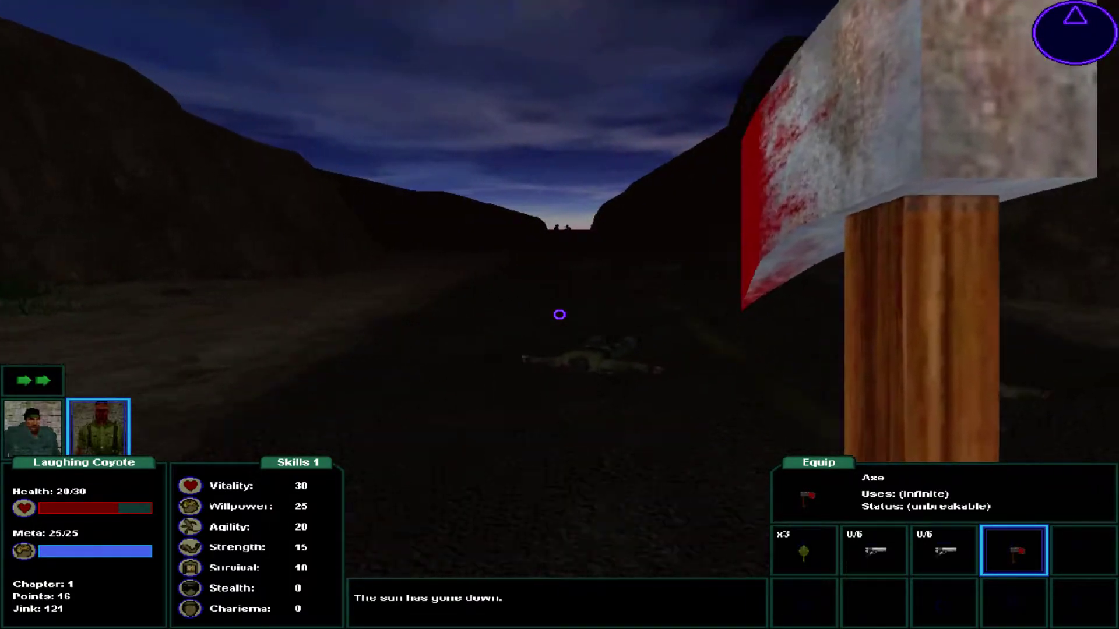
{"action": "key", "text": "w"}
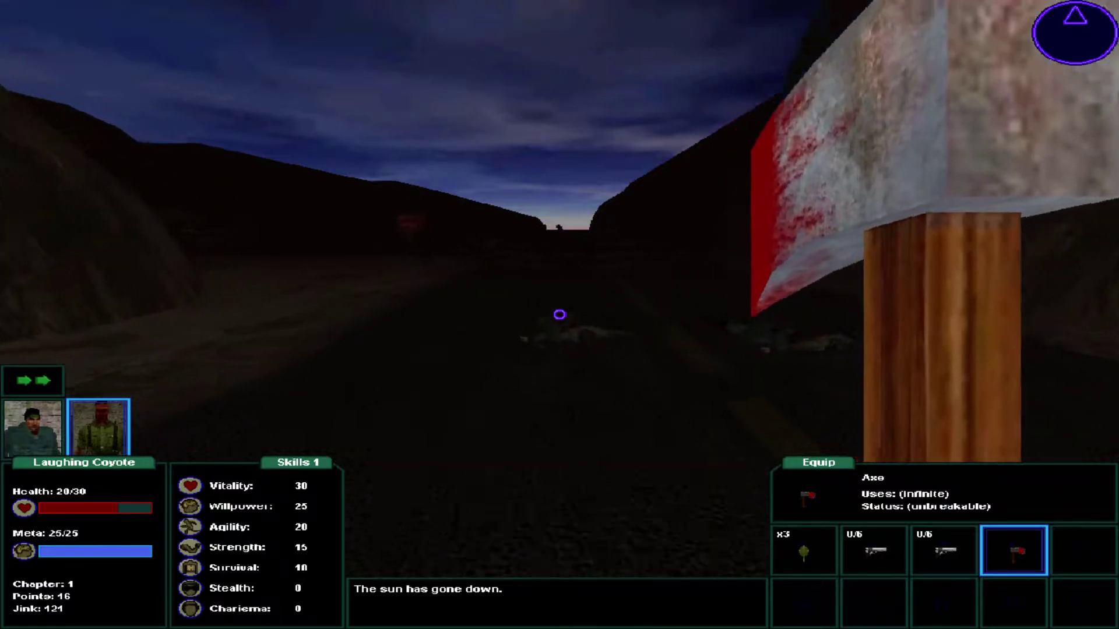
{"action": "key", "text": "w"}
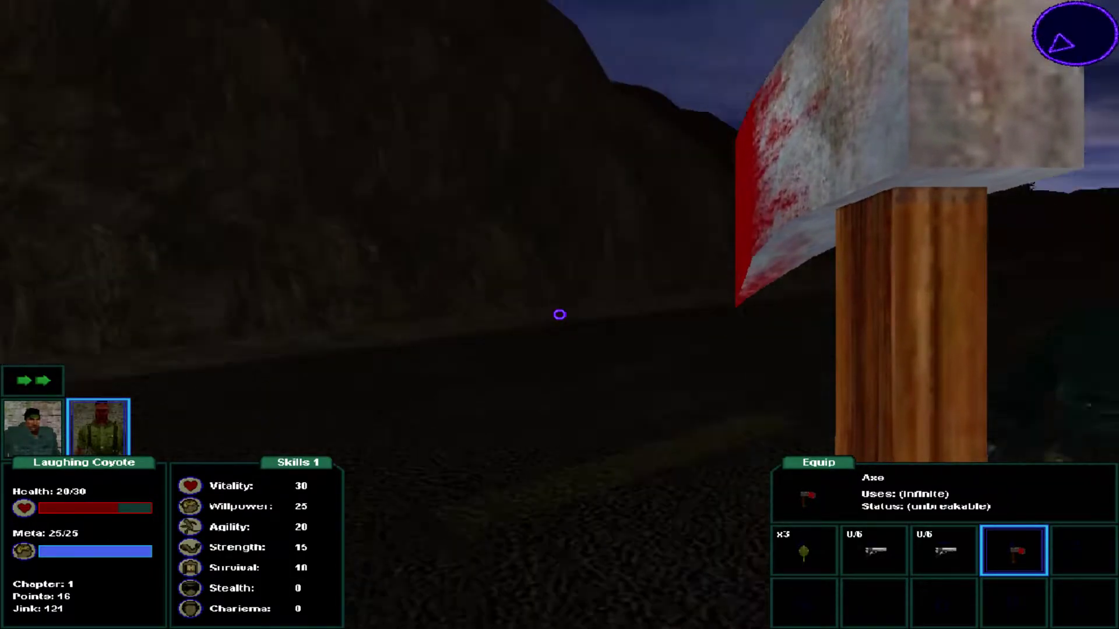
{"action": "key", "text": "w"}
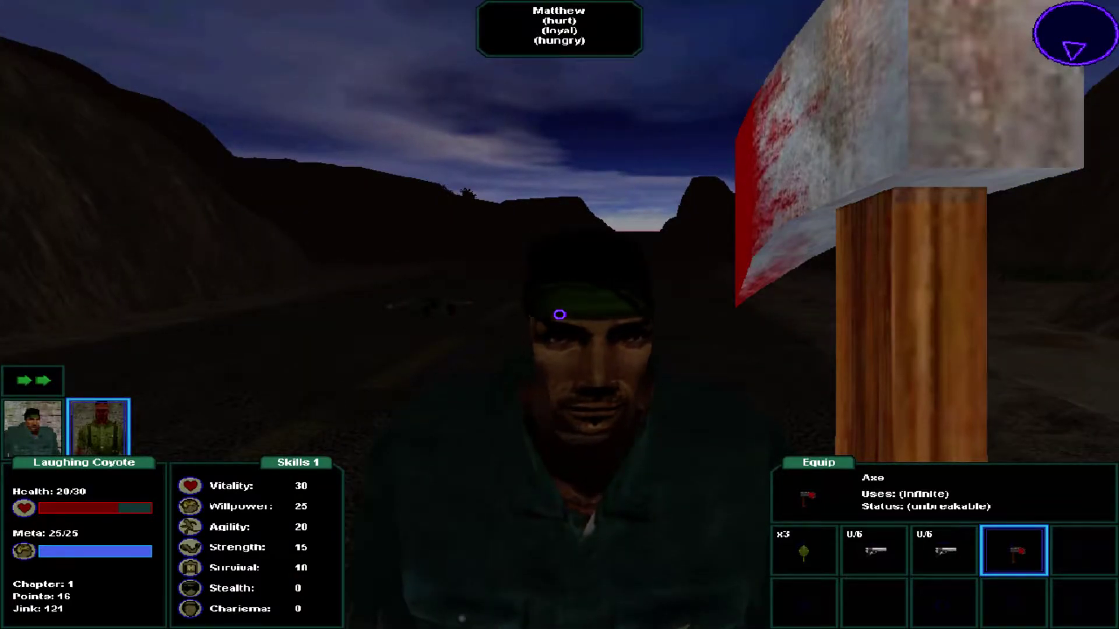
{"action": "key", "text": "s"}
{"action": "key", "text": "t"}
{"action": "key", "text": "Up"}
{"action": "key", "text": "Return"}
Equip the Vulture 44 and give it to Laughing Coyote.
{"action": "key", "text": "Left"}
{"action": "key", "text": "Left"}
{"action": "key", "text": "Left"}
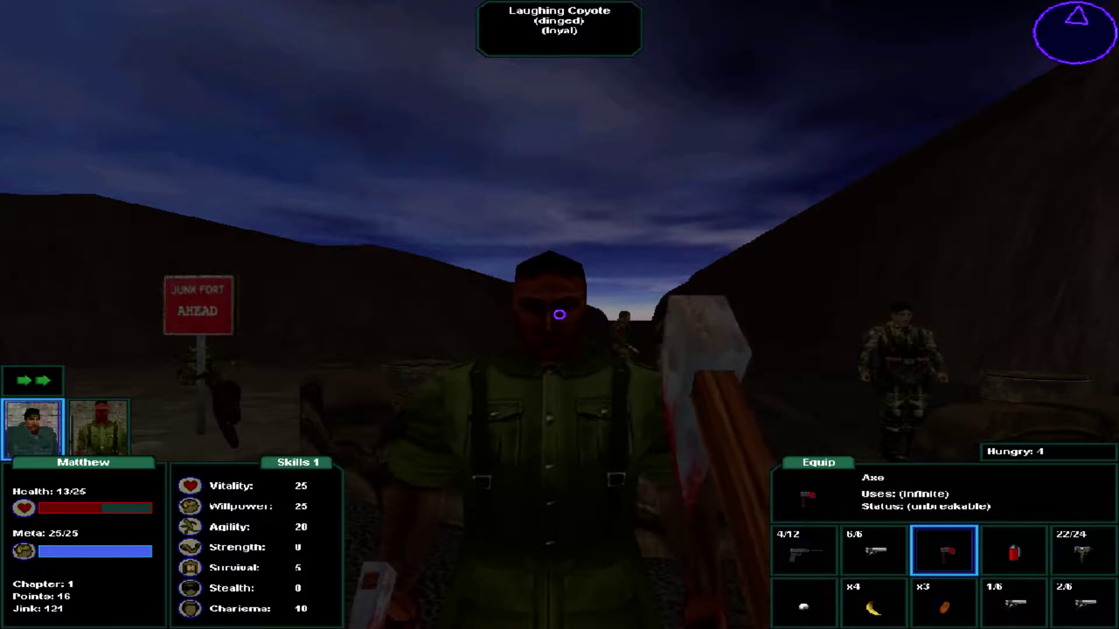
{"action": "key", "text": "Right"}
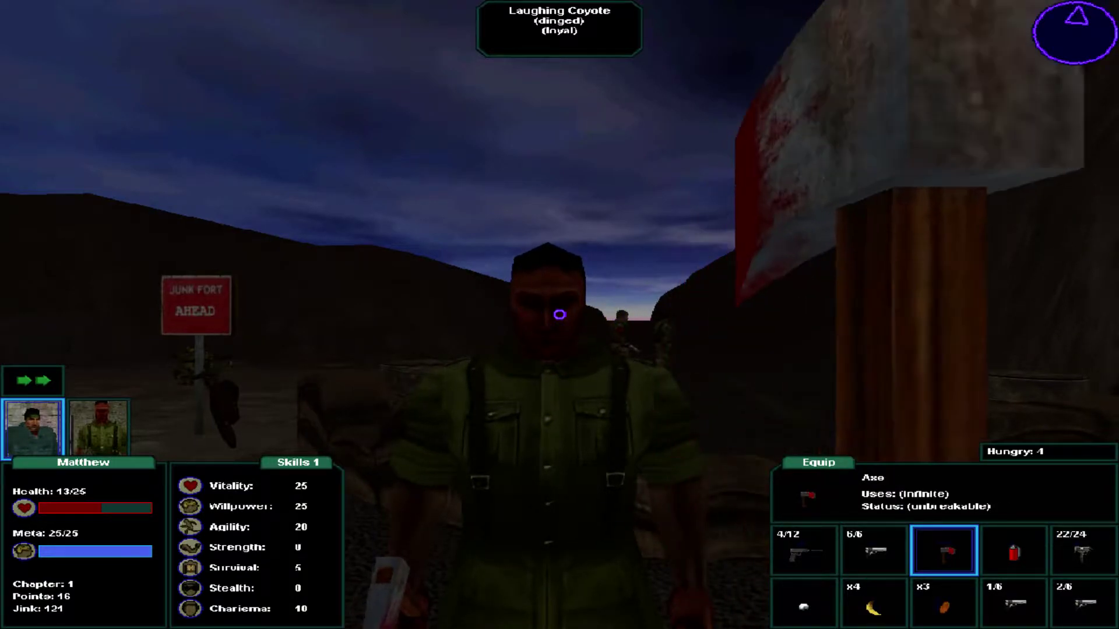
{"action": "key", "text": "Left"}
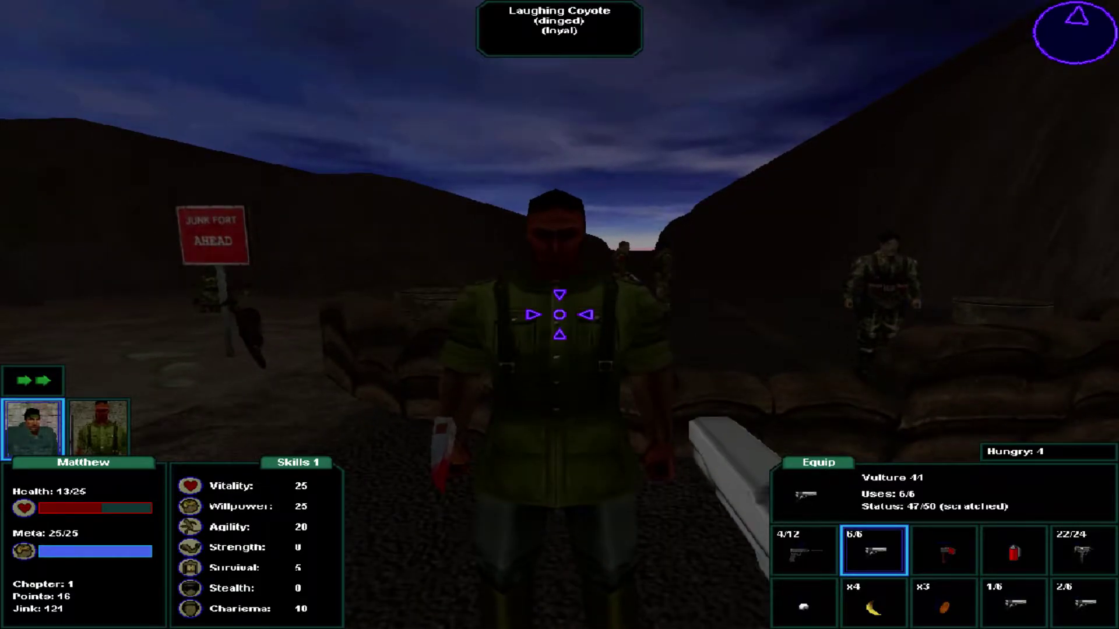
{"action": "key", "text": "e"}
{"action": "key", "text": "Down"}
{"action": "key", "text": "Down"}
{"action": "key", "text": "Down"}
{"action": "key", "text": "Up"}
{"action": "key", "text": "Return"}
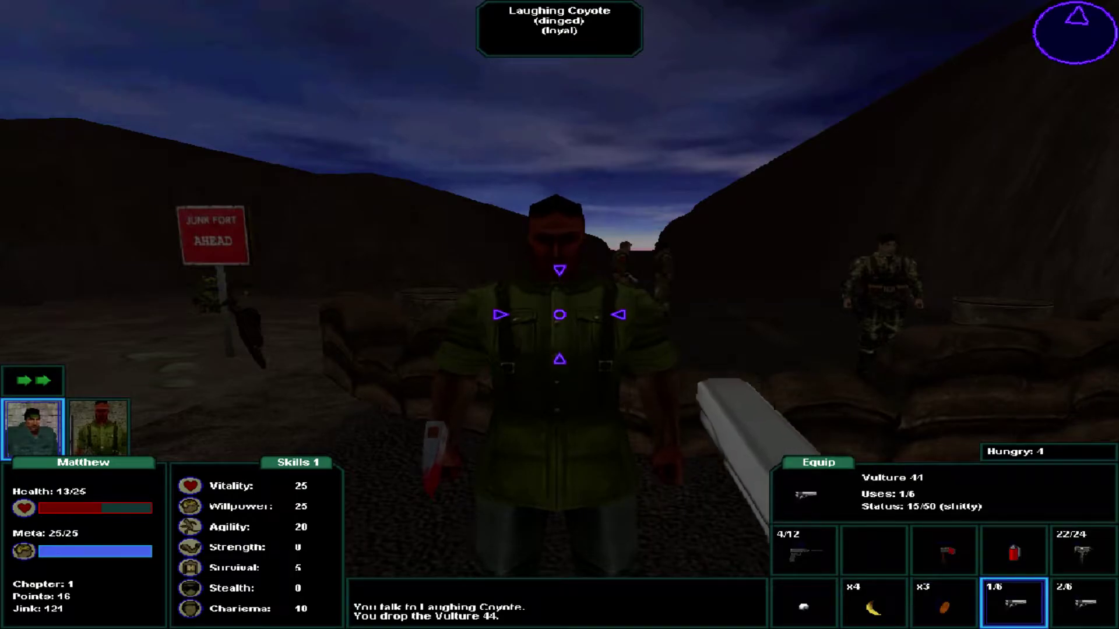
Give Laughing Coyote the second Vulture 44 and end the conversation.
{"action": "key", "text": "e"}
{"action": "key", "text": "Down"}
{"action": "key", "text": "Down"}
{"action": "key", "text": "Return"}
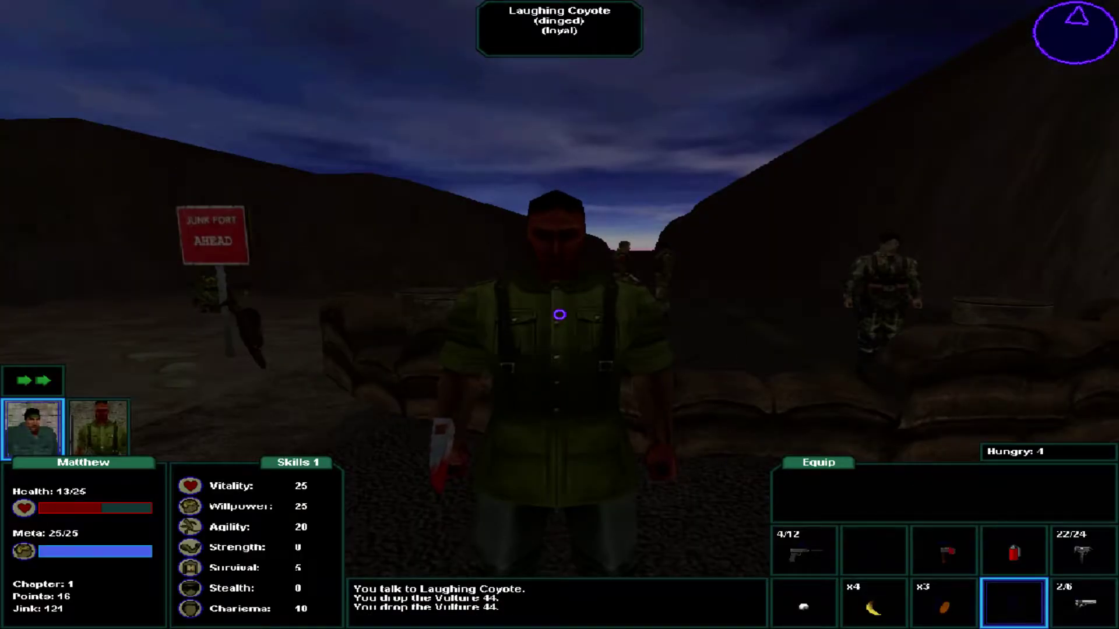
{"action": "key", "text": "e"}
{"action": "key", "text": "Down"}
{"action": "key", "text": "Down"}
{"action": "key", "text": "Down"}
{"action": "key", "text": "Return"}
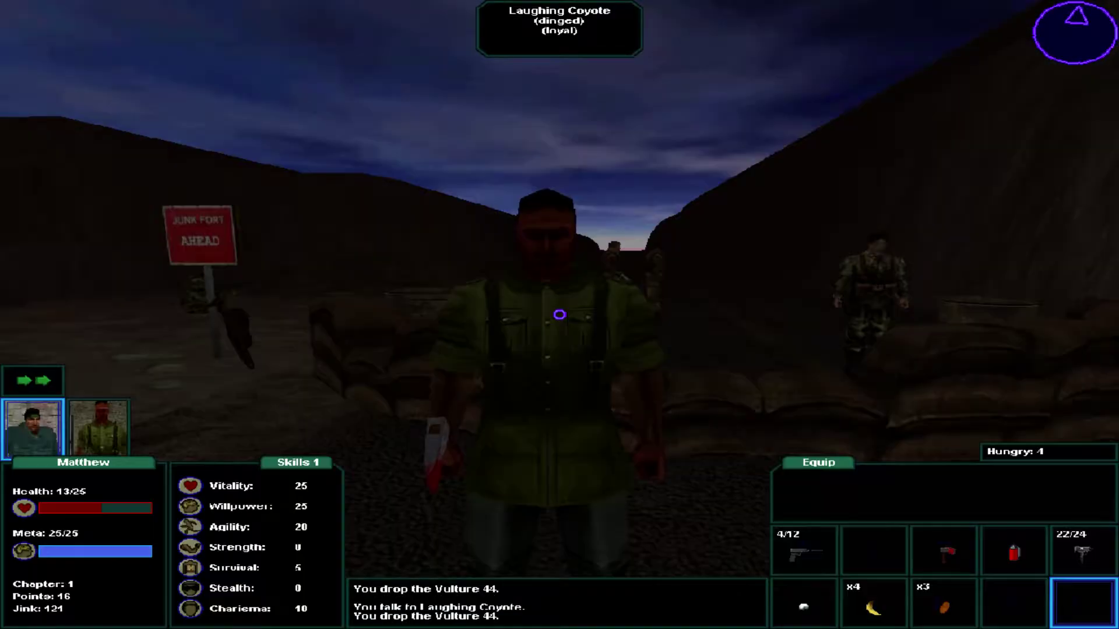
Ready the Thumper SMG at 22/24 and walk through the cave past the UB Merc.
{"action": "key", "text": "w"}
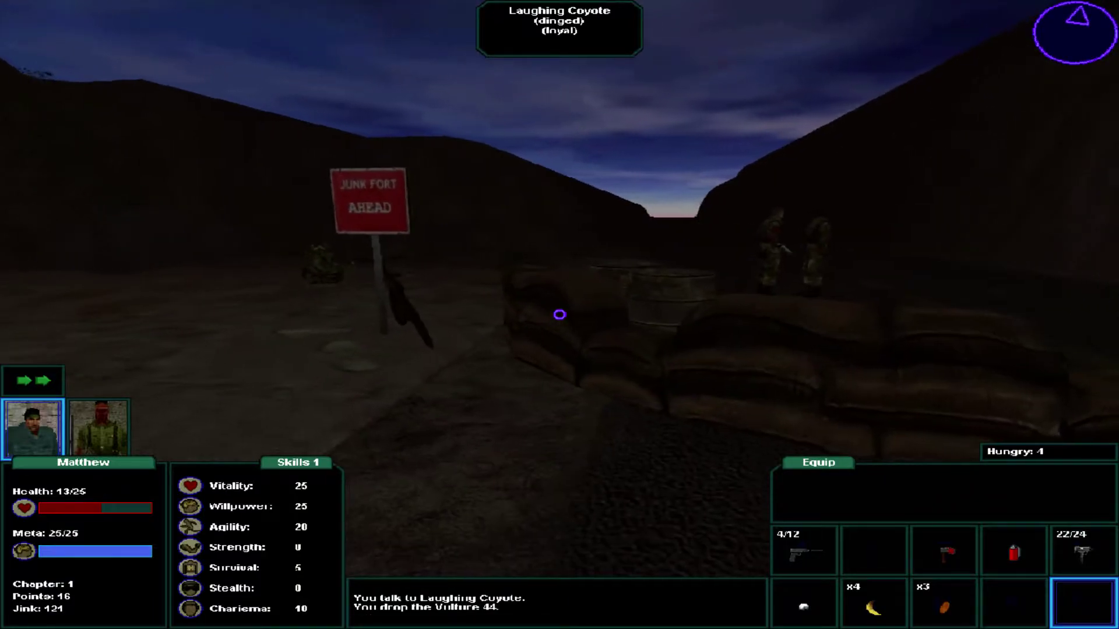
{"action": "key", "text": "8"}
{"action": "key", "text": "5"}
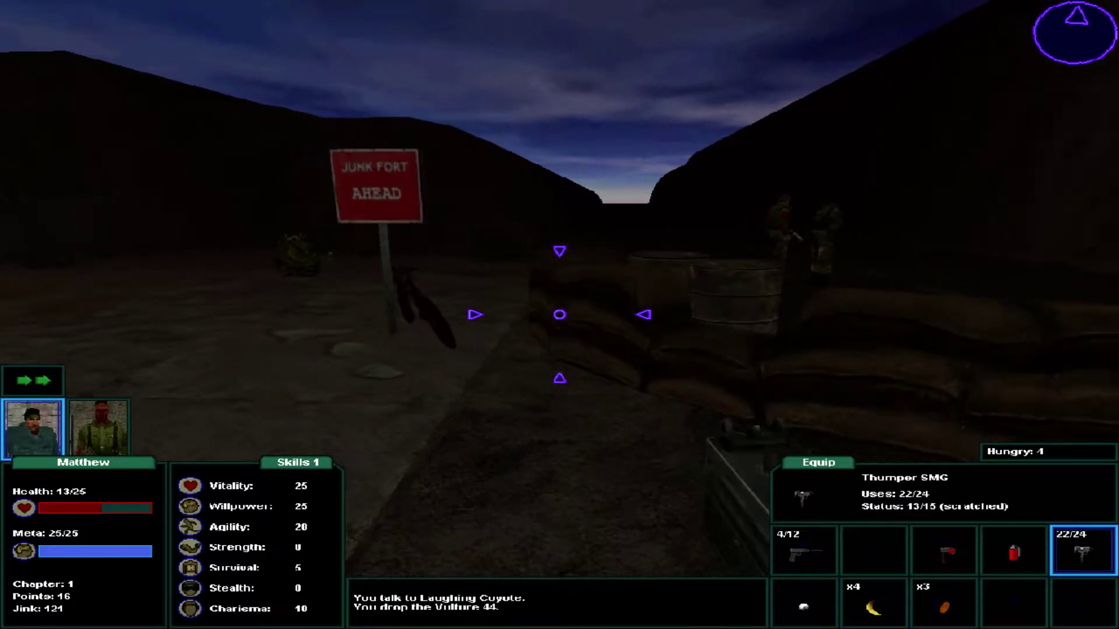
{"action": "key", "text": "a"}
{"action": "key", "text": "w"}
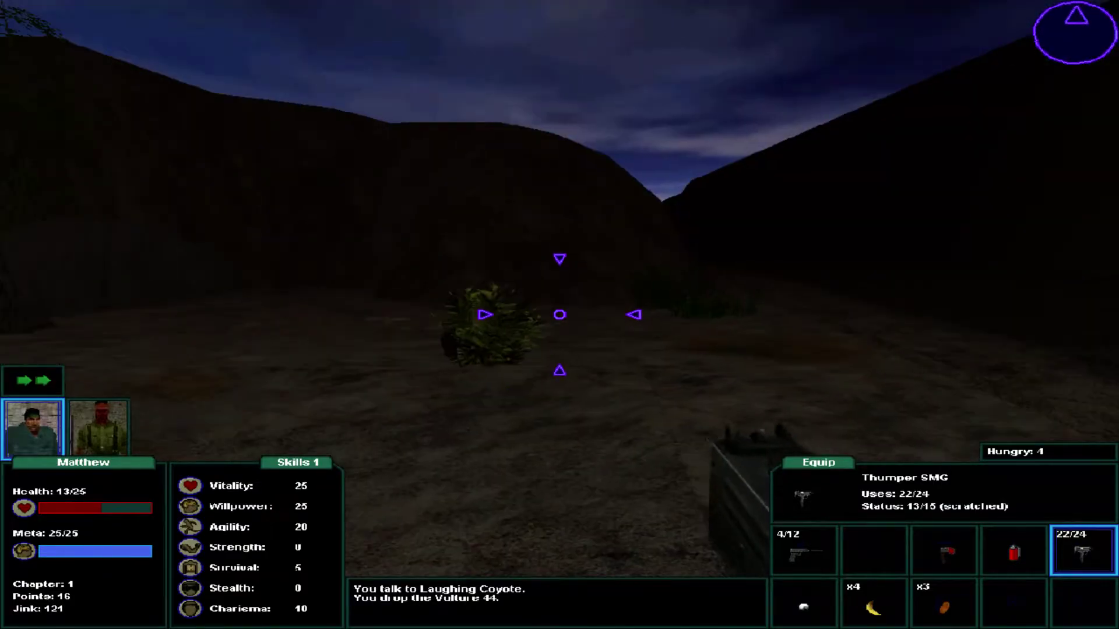
{"action": "key", "text": "a"}
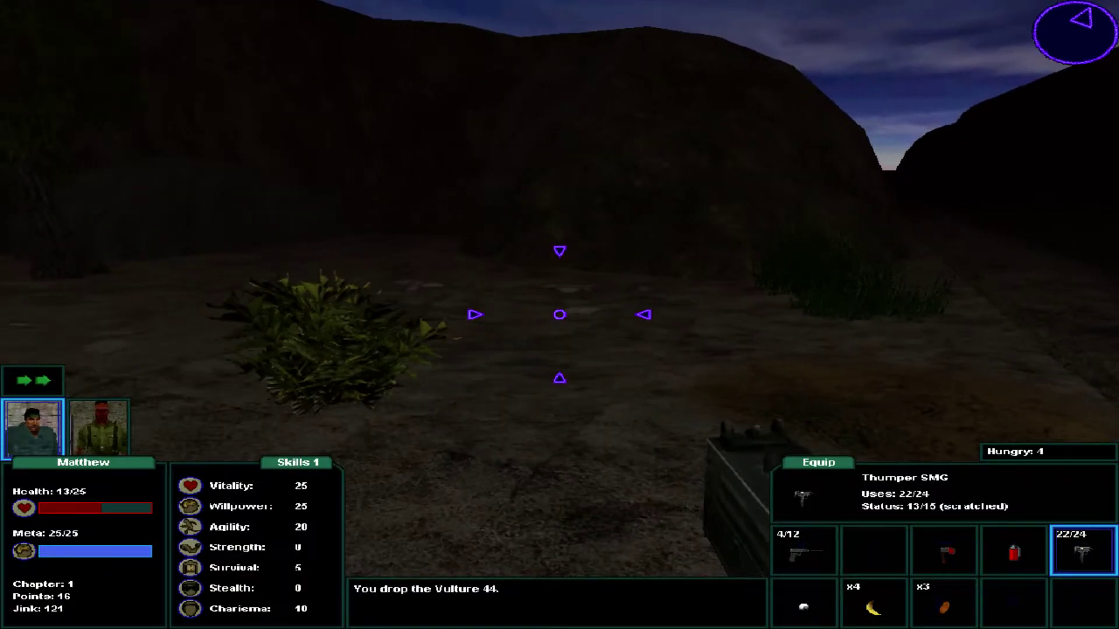
{"action": "key", "text": "d"}
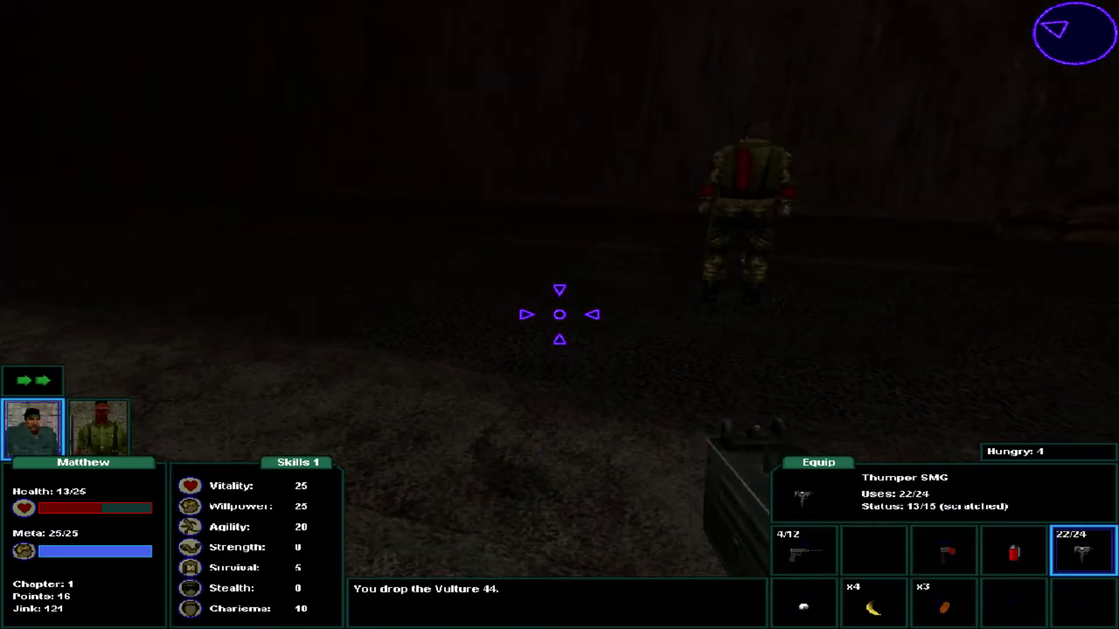
{"action": "key", "text": "w"}
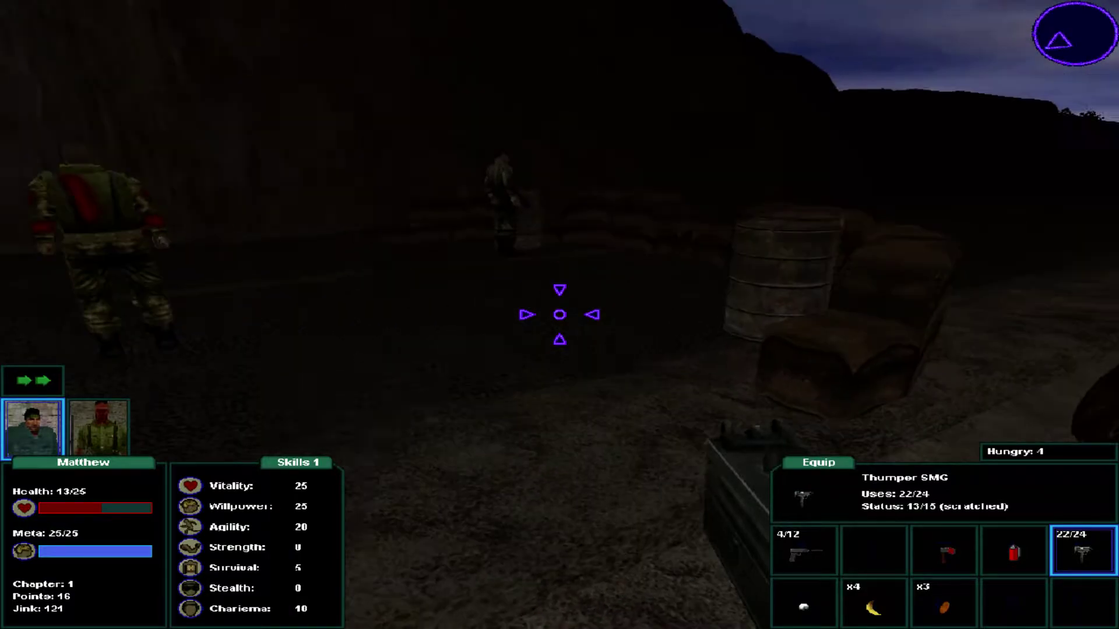
Walk down the canyon past the trailer toward the fence and tower.
{"action": "key", "text": "w"}
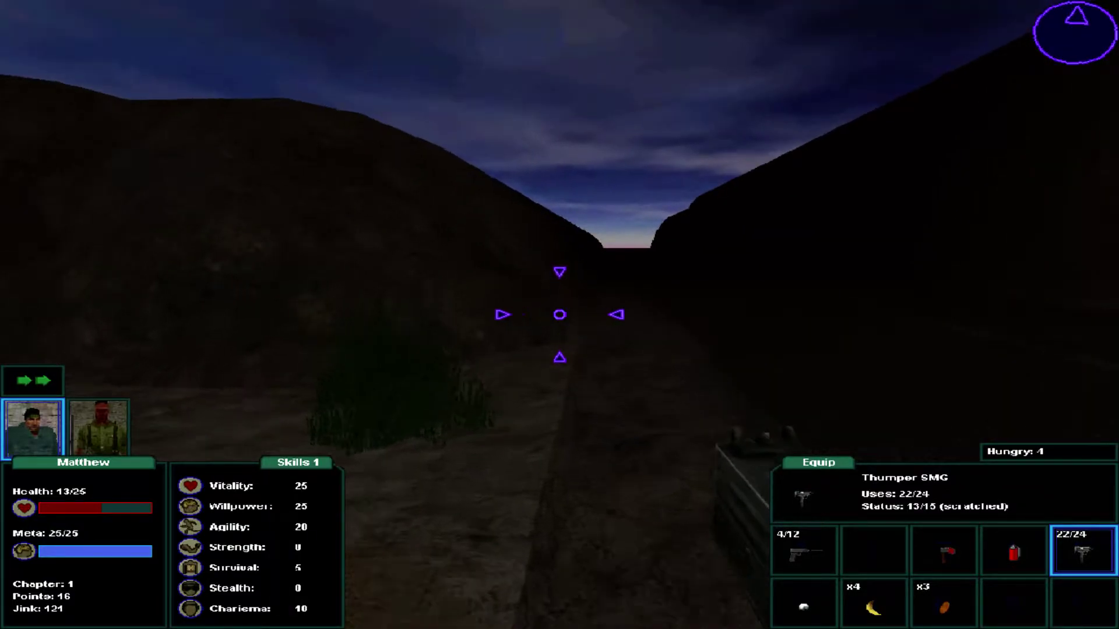
{"action": "key", "text": "w"}
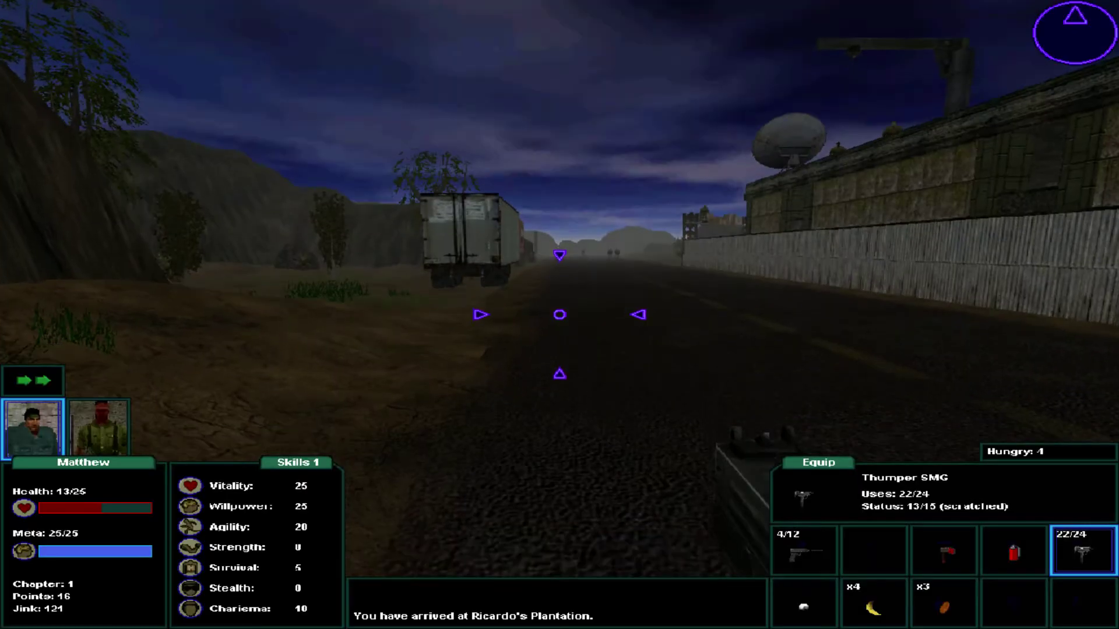
{"action": "key", "text": "w"}
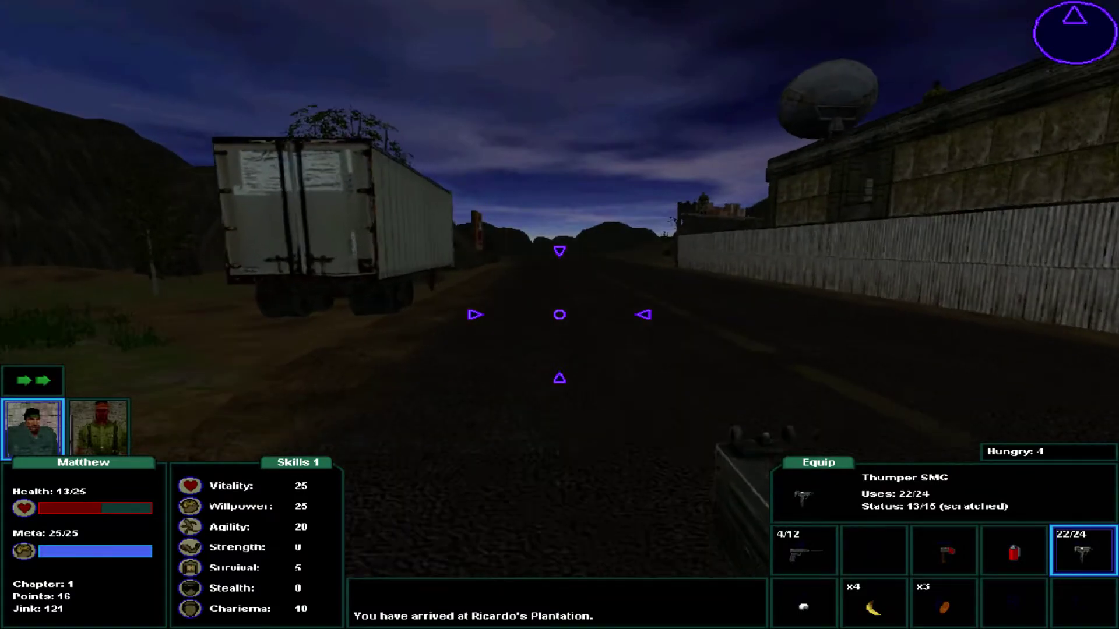
{"action": "key", "text": "w"}
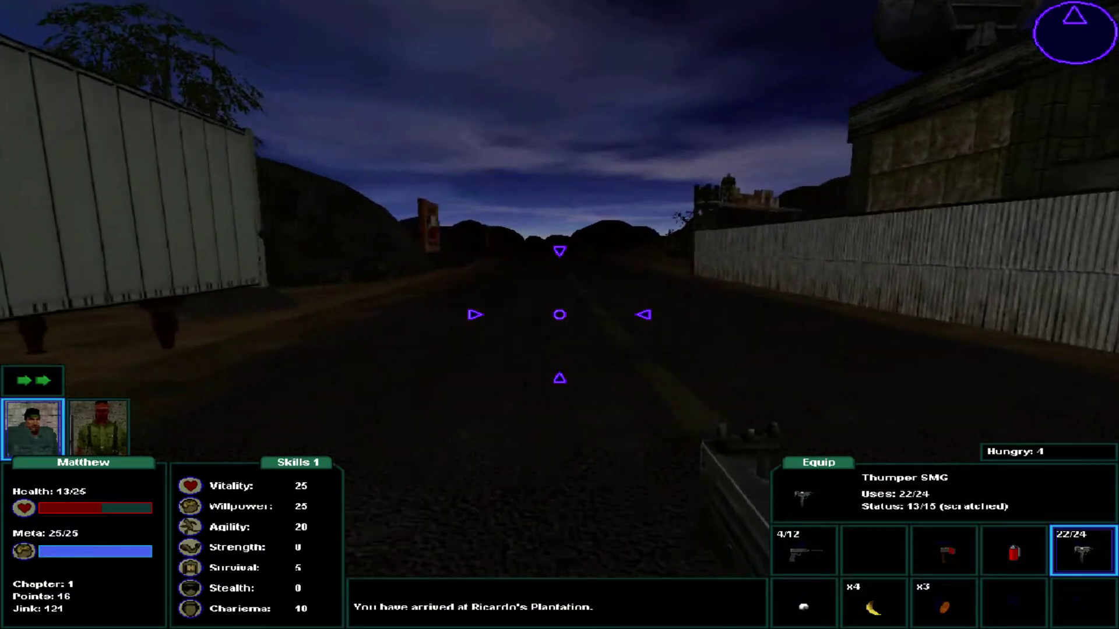
{"action": "key", "text": "w"}
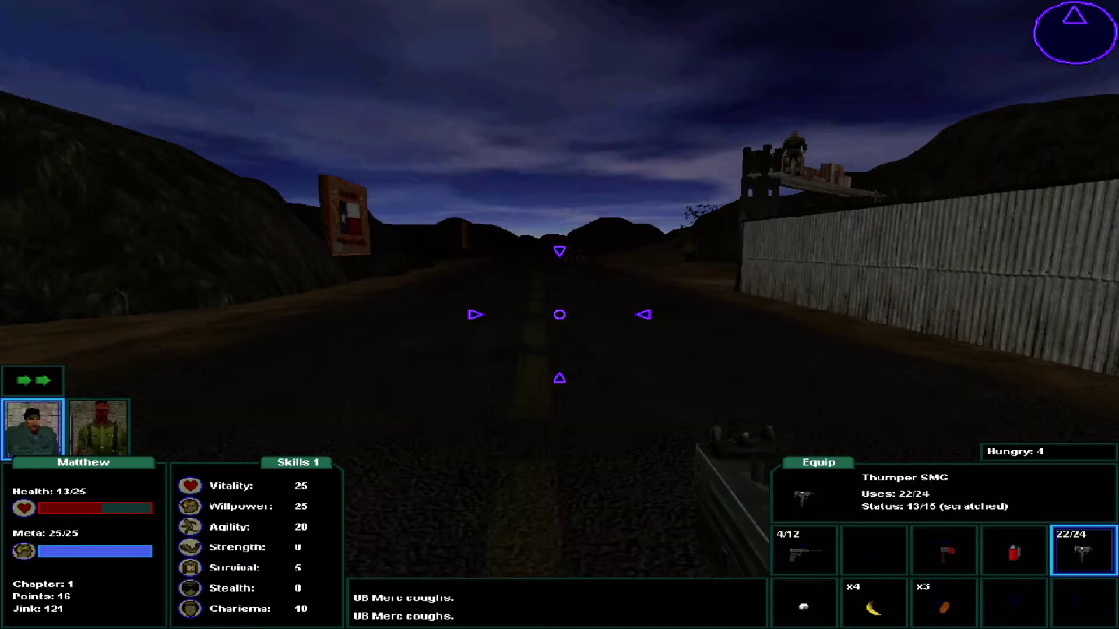
Go through the gate past the ladder and rubble to the rag, then bring up the team list.
{"action": "key", "text": "w"}
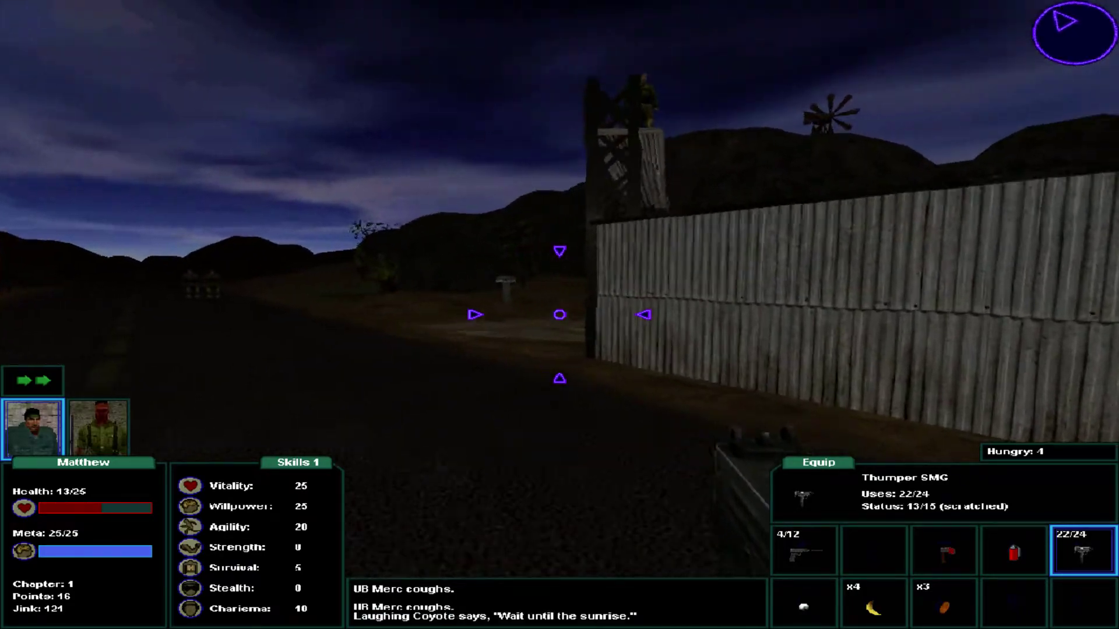
{"action": "key", "text": "w"}
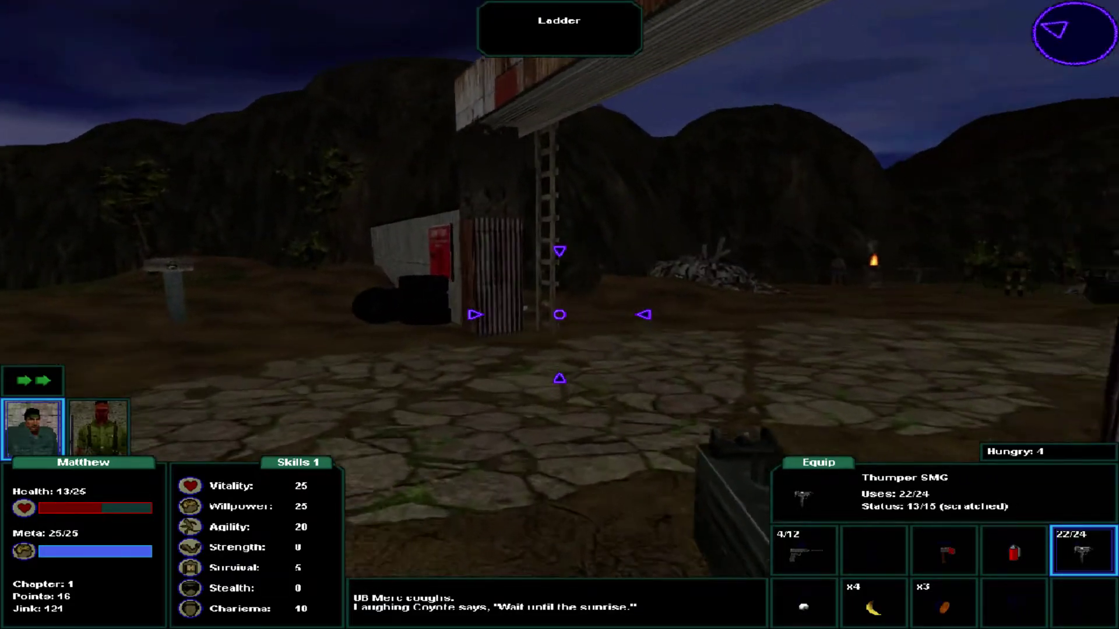
{"action": "key", "text": "w"}
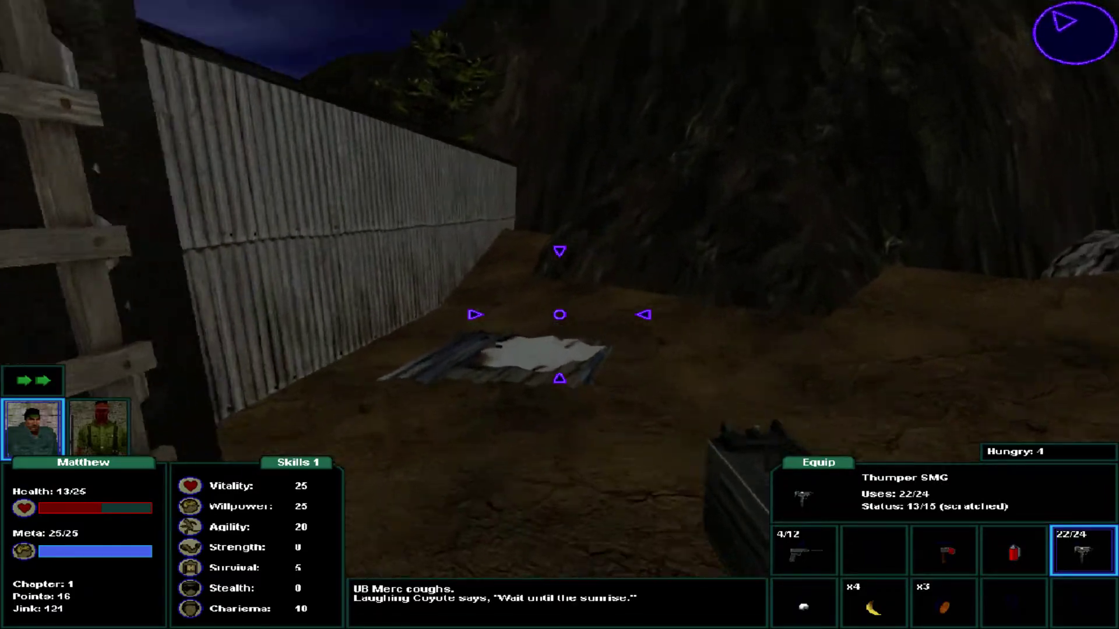
{"action": "key", "text": "w"}
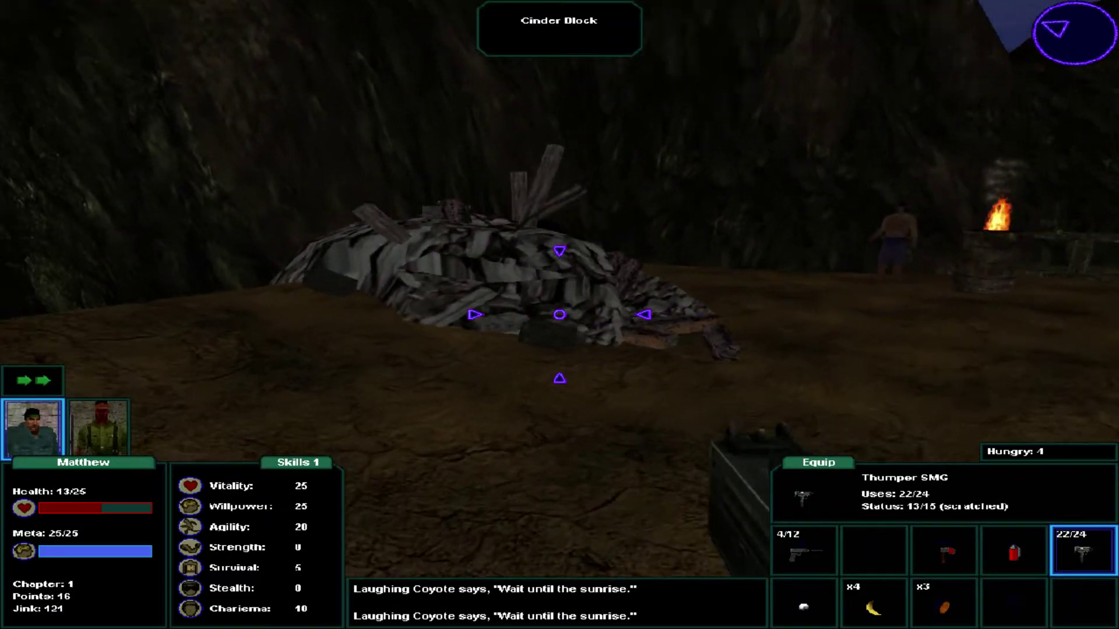
{"action": "key", "text": "w"}
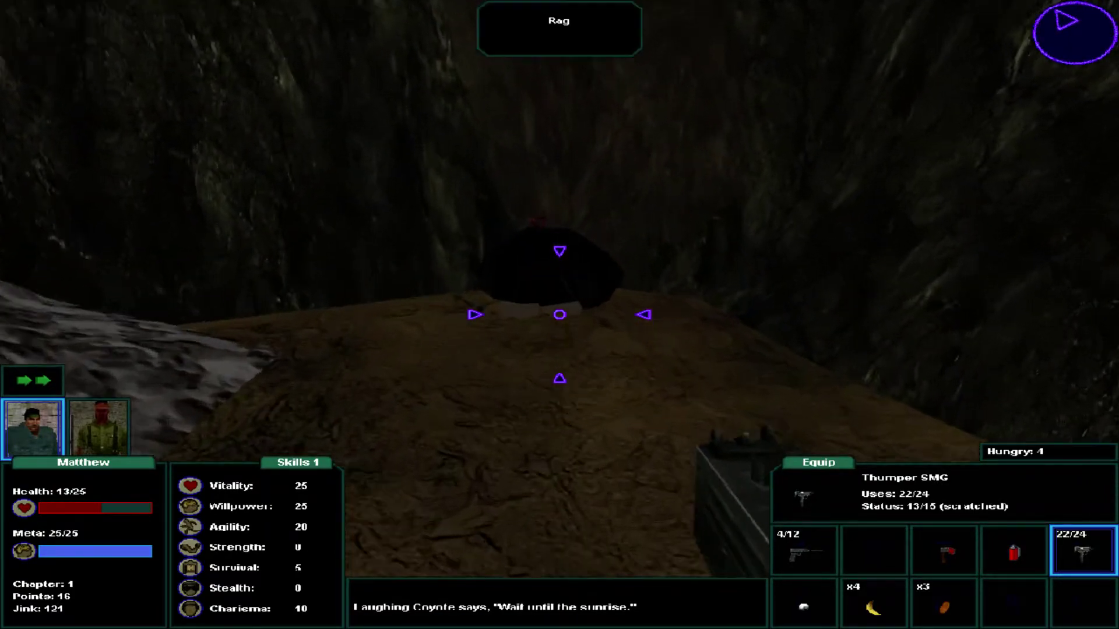
{"action": "key", "text": "w"}
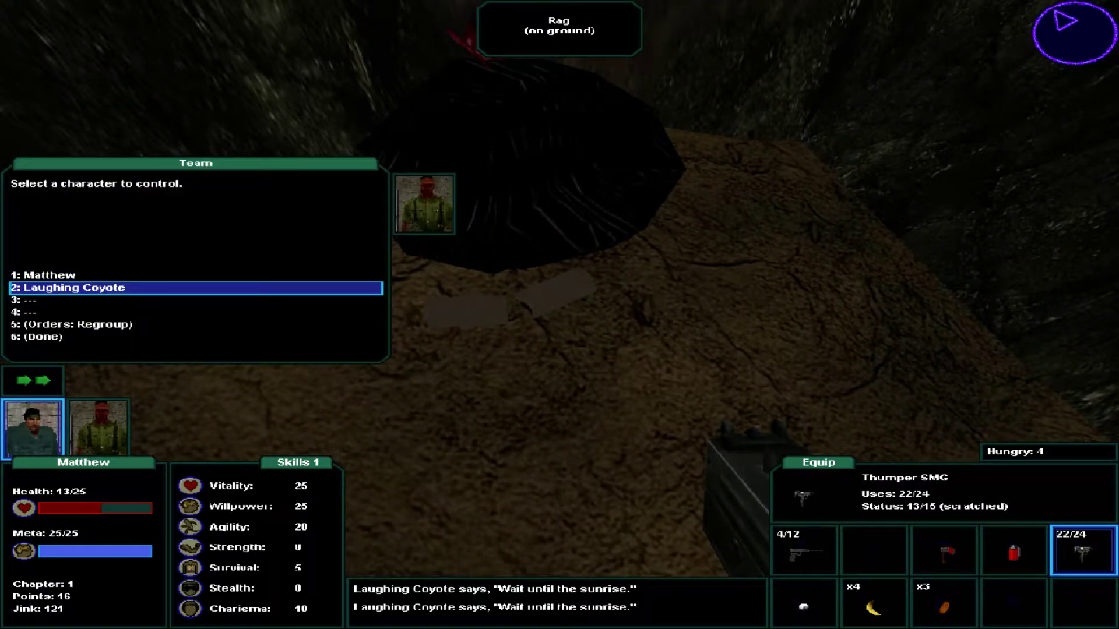
Switch to Laughing Coyote, pick up the Rag, and dismiss its description.
{"action": "key", "text": "2"}
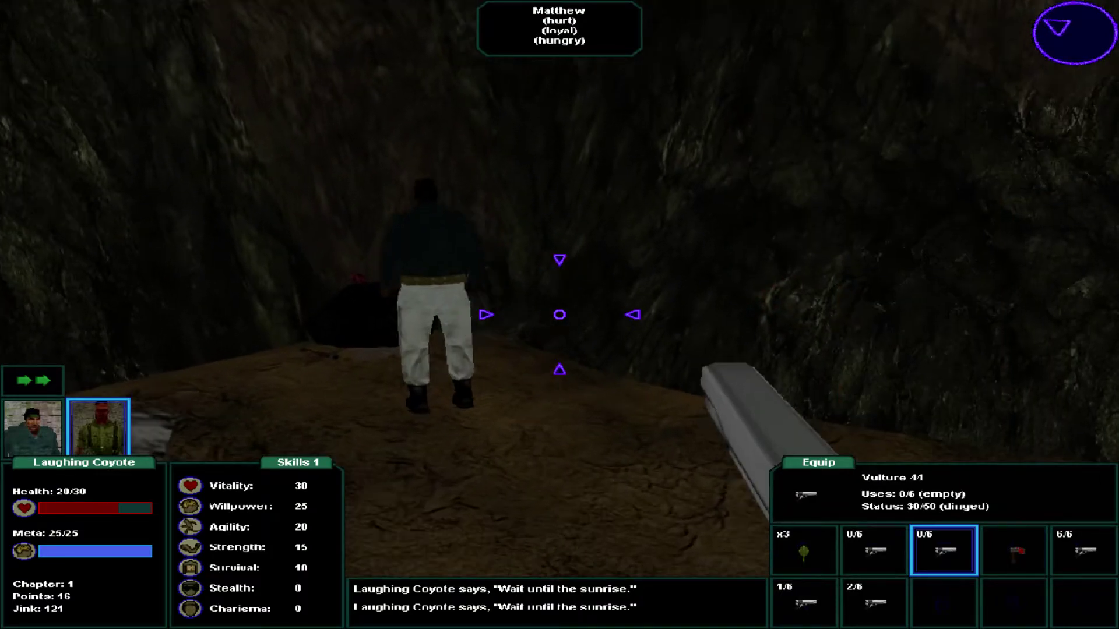
{"action": "key", "text": "w"}
{"action": "key", "text": "w"}
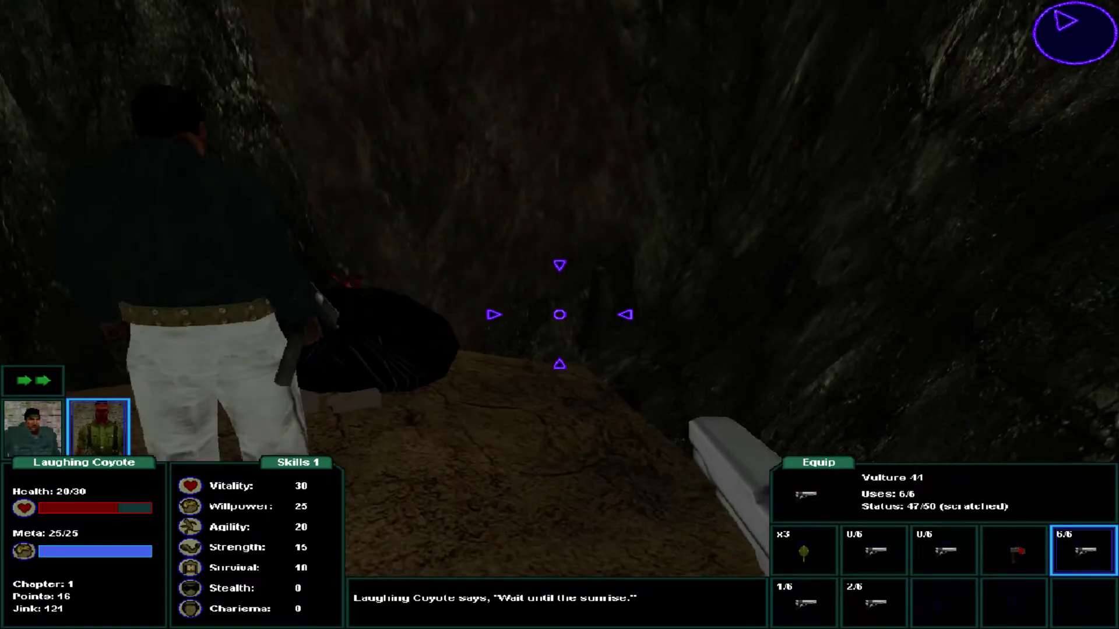
{"action": "key", "text": "e"}
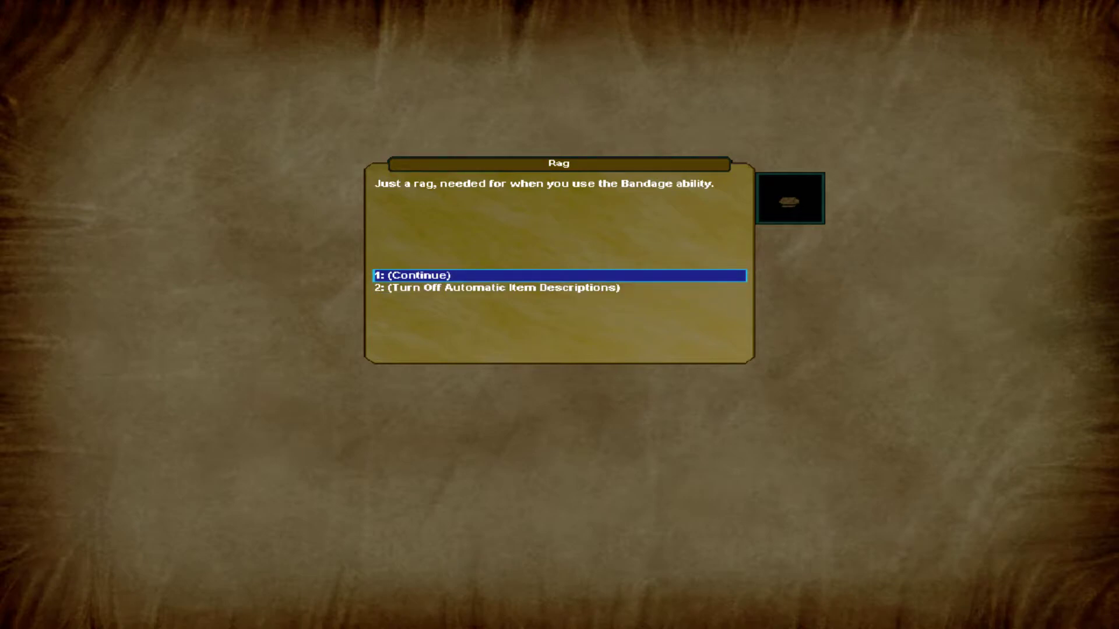
{"action": "key", "text": "1"}
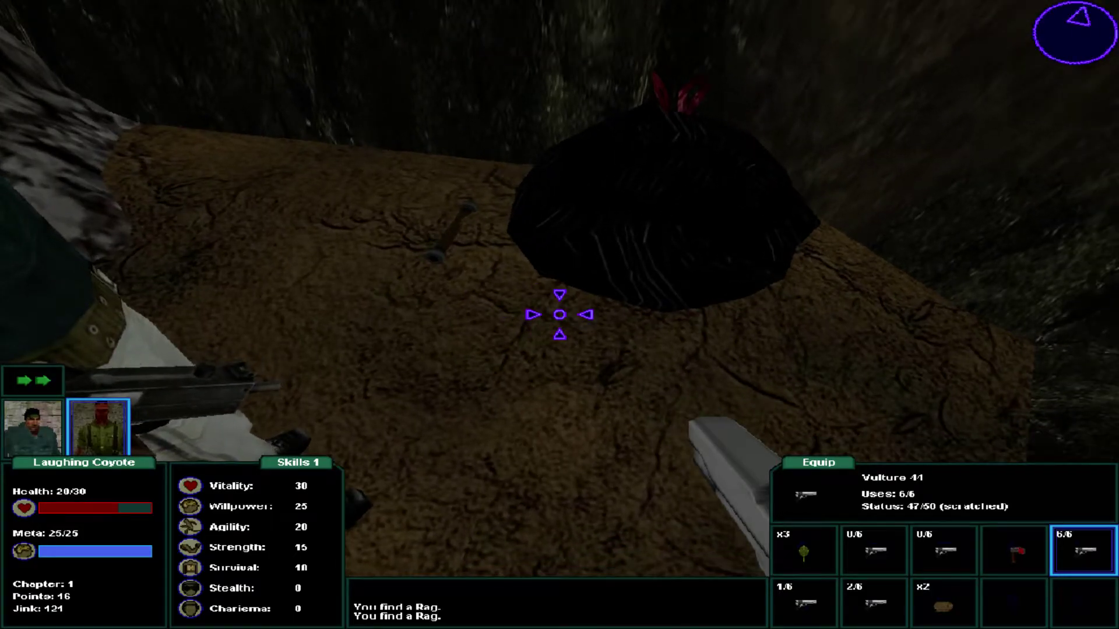
Bandage Matthew up to 17/25 health and switch control back to him.
{"action": "key", "text": "w"}
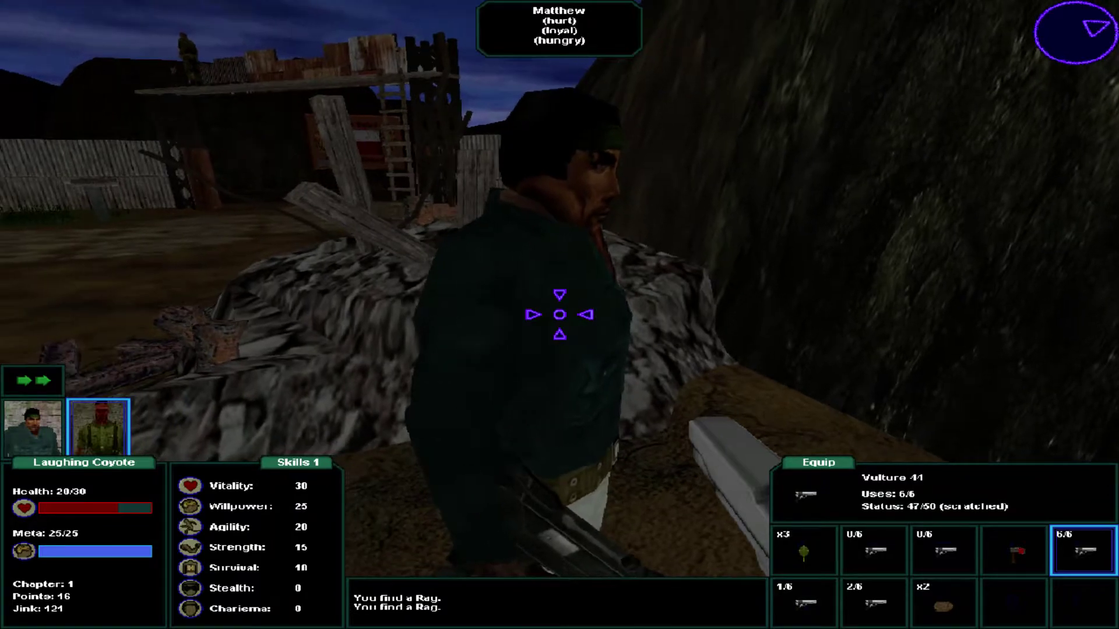
{"action": "key", "text": "a"}
{"action": "key", "text": "Up"}
{"action": "key", "text": "Up"}
{"action": "key", "text": "Down"}
{"action": "key", "text": "Down"}
{"action": "key", "text": "Return"}
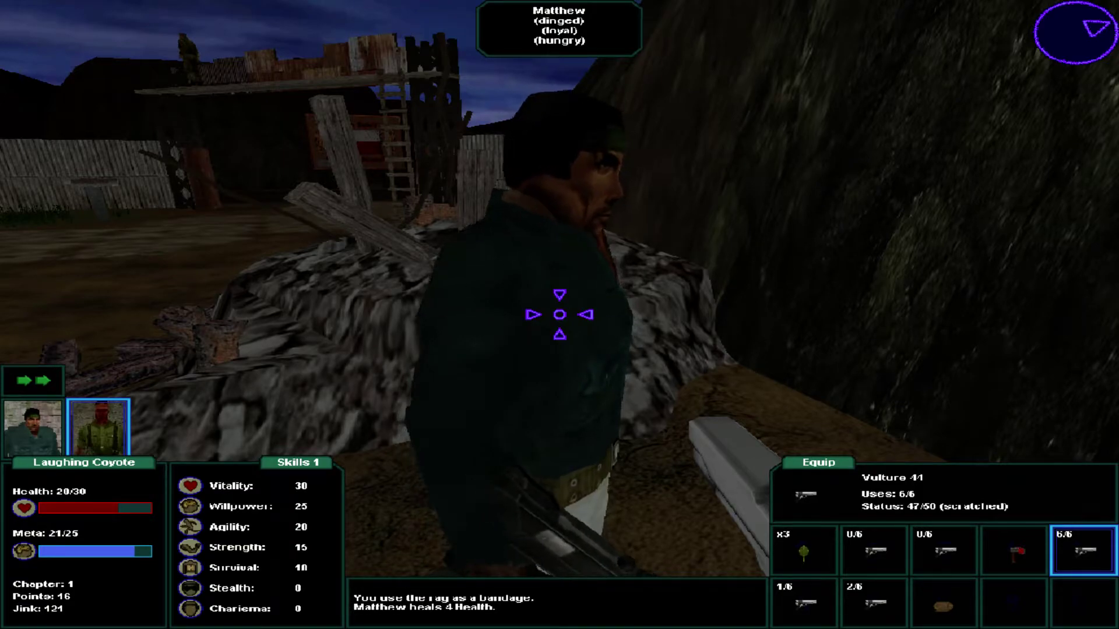
{"action": "key", "text": "1"}
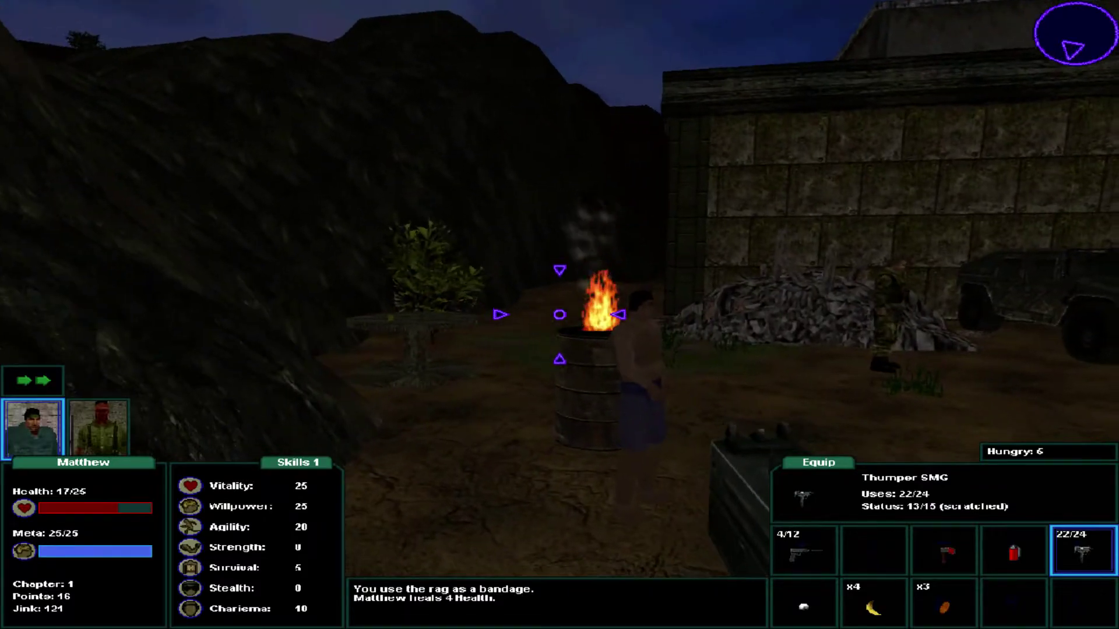
Walk Matthew past the fire barrel and flag gate, through the table room and Auto-Doc corridor, to a bunk.
{"action": "key", "text": "w"}
{"action": "key", "text": "w"}
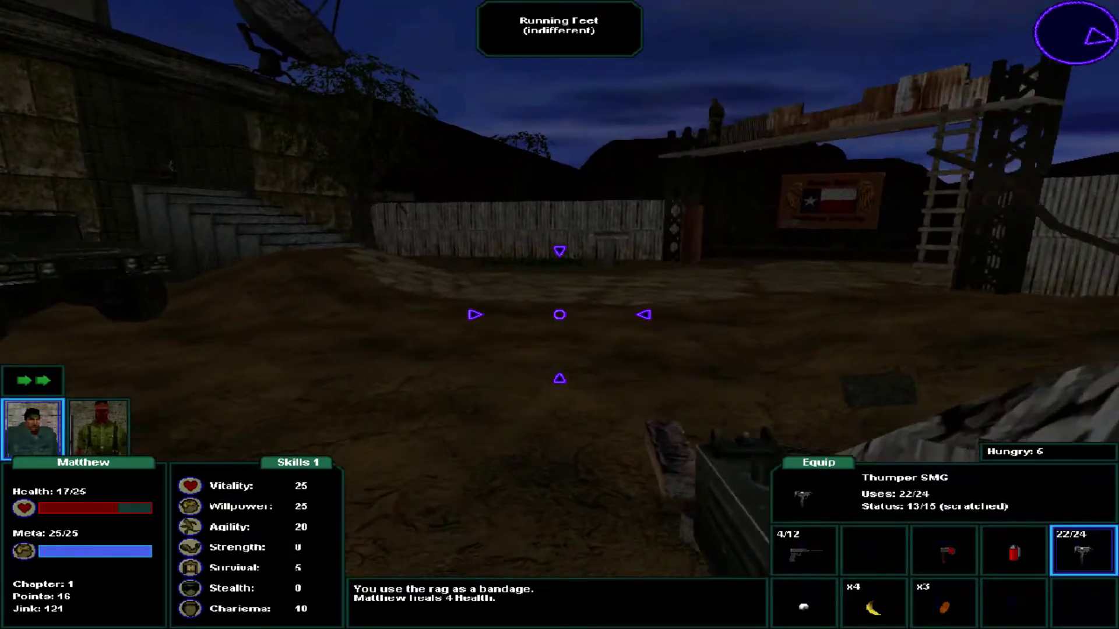
{"action": "key", "text": "w"}
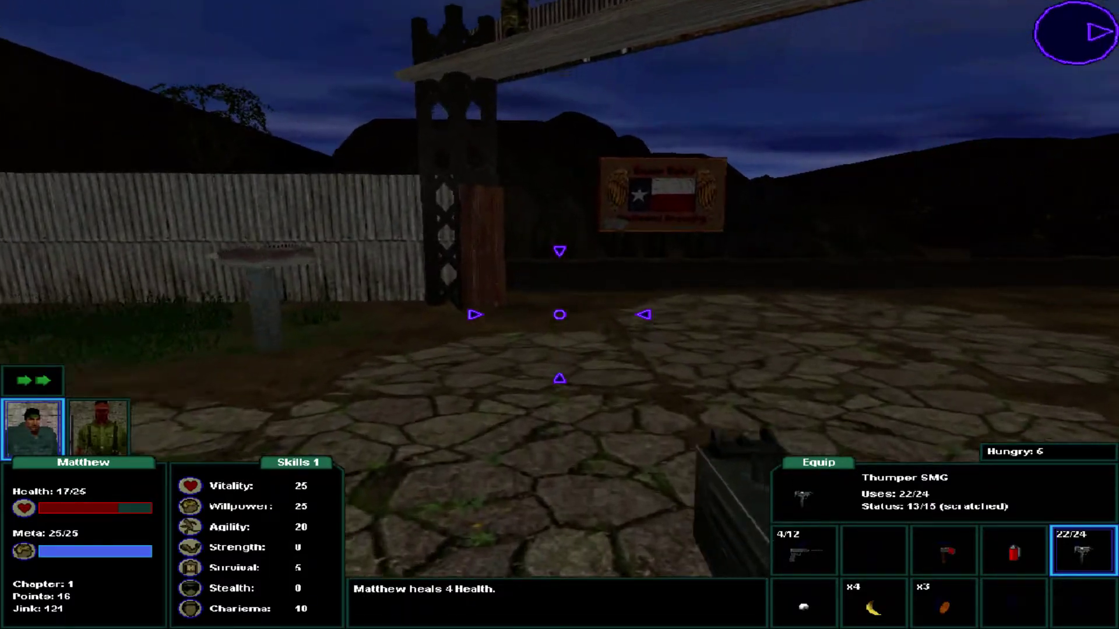
{"action": "key", "text": "w"}
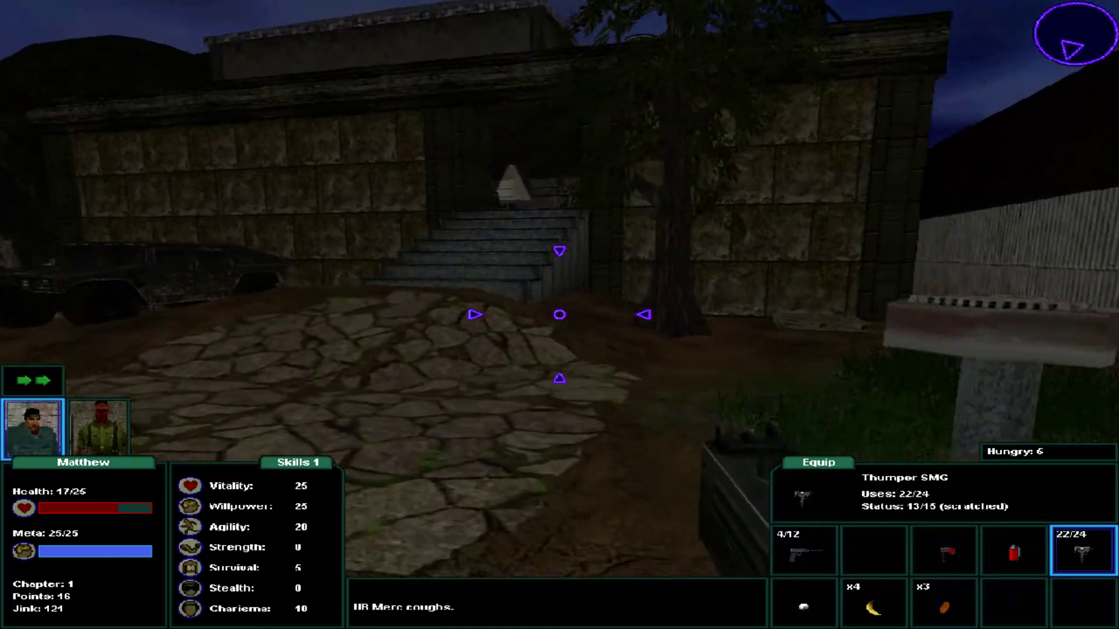
{"action": "key", "text": "w"}
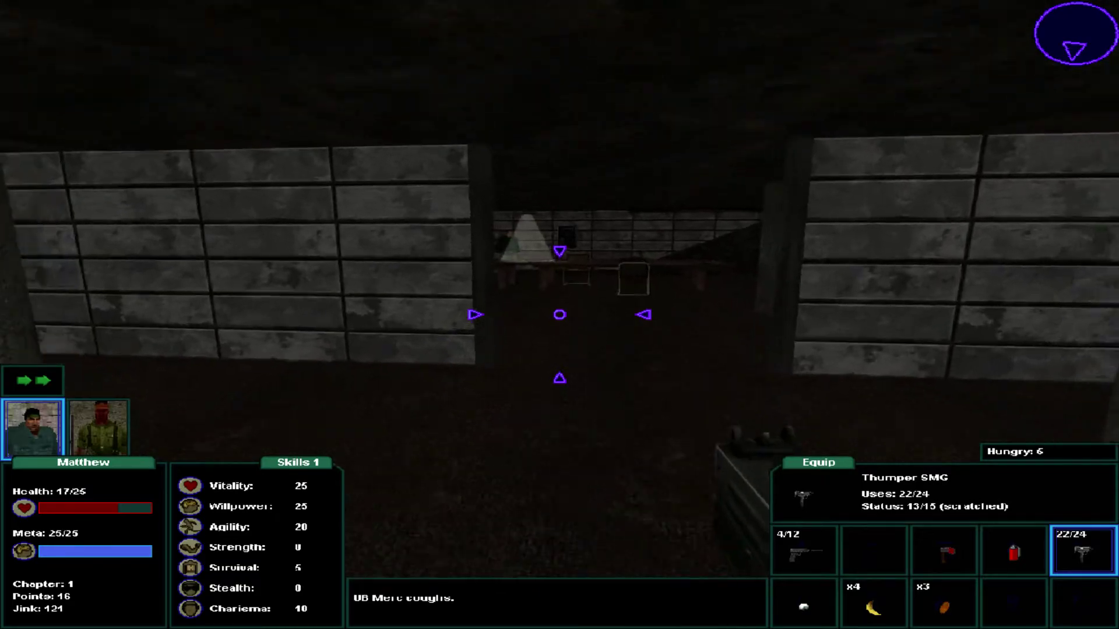
{"action": "key", "text": "w"}
{"action": "key", "text": "w"}
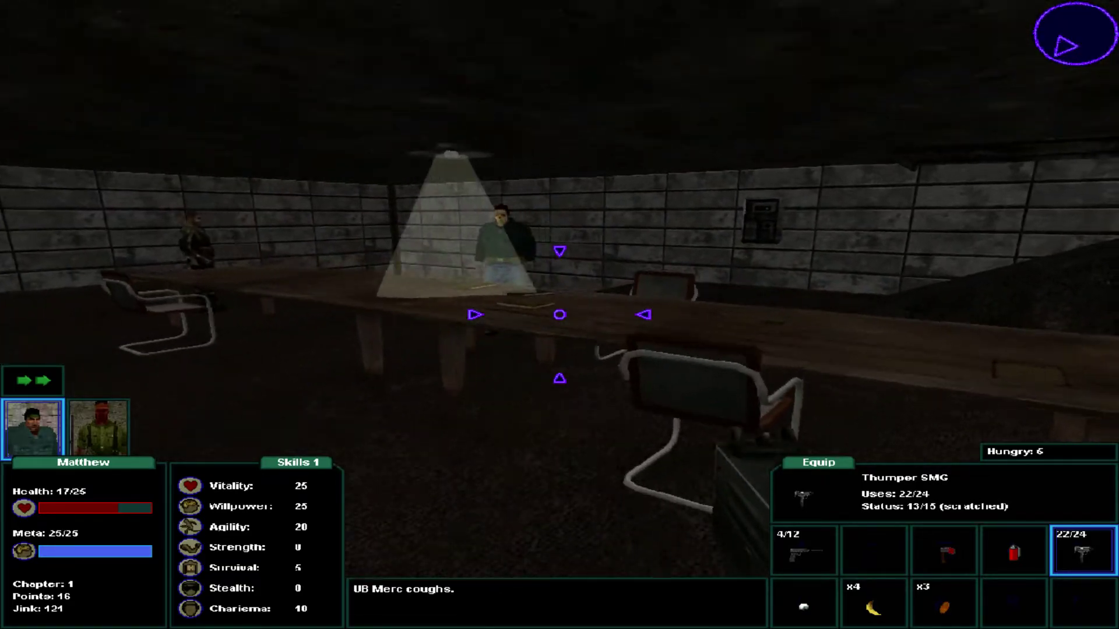
{"action": "key", "text": "w"}
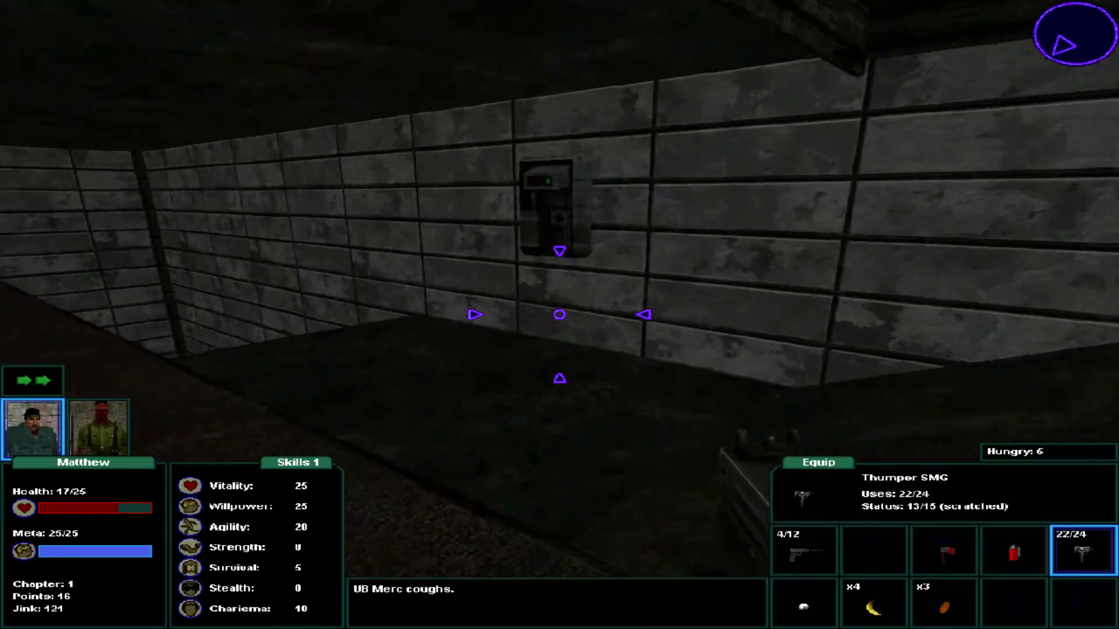
{"action": "key", "text": "w"}
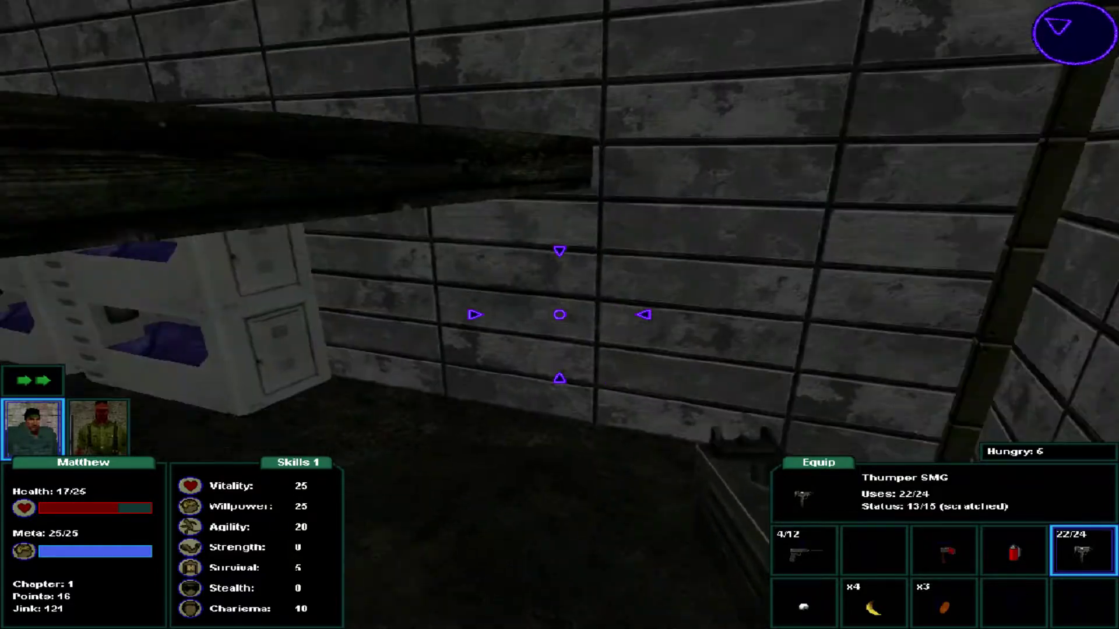
{"action": "key", "text": "w"}
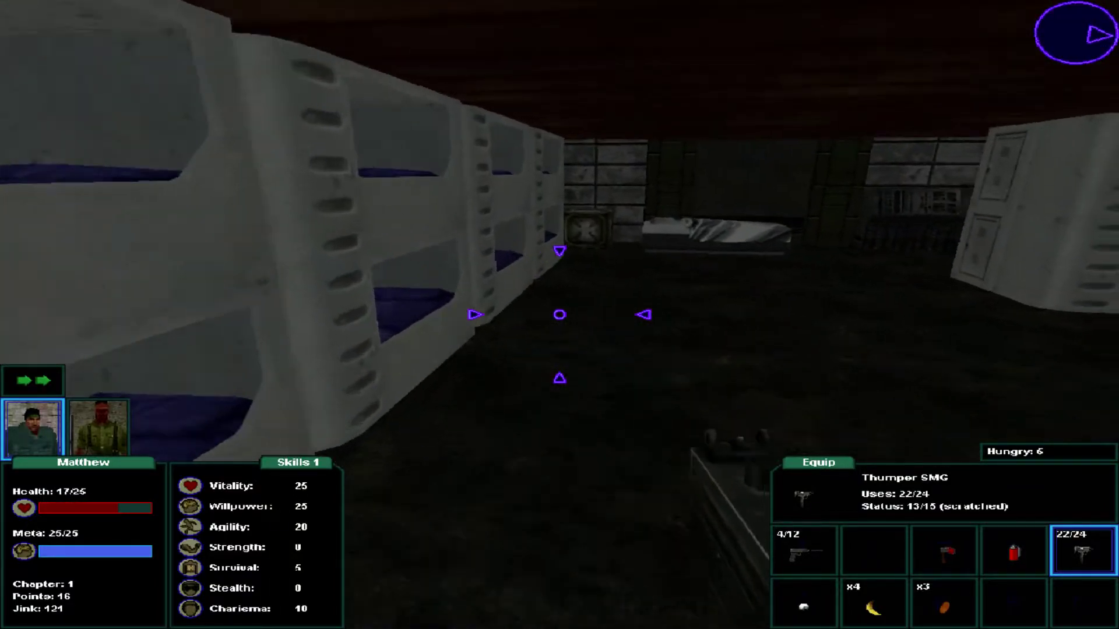
{"action": "key", "text": "w"}
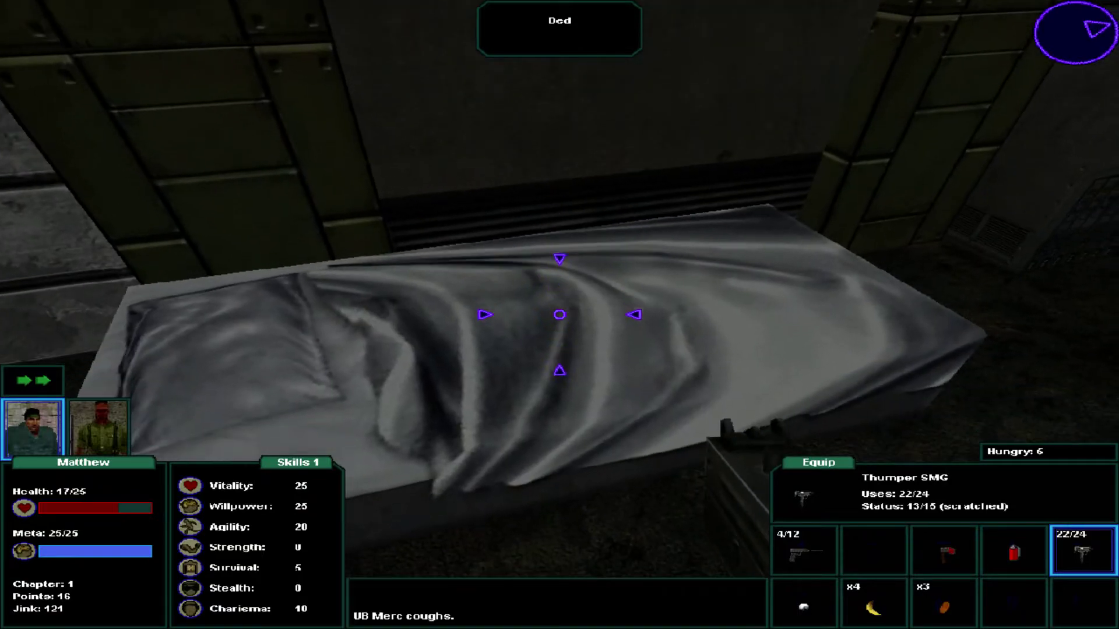
Rest in the barracks bed until sunrise, healing Matthew to 20/25 Health, then save the game.
{"action": "key", "text": "1"}
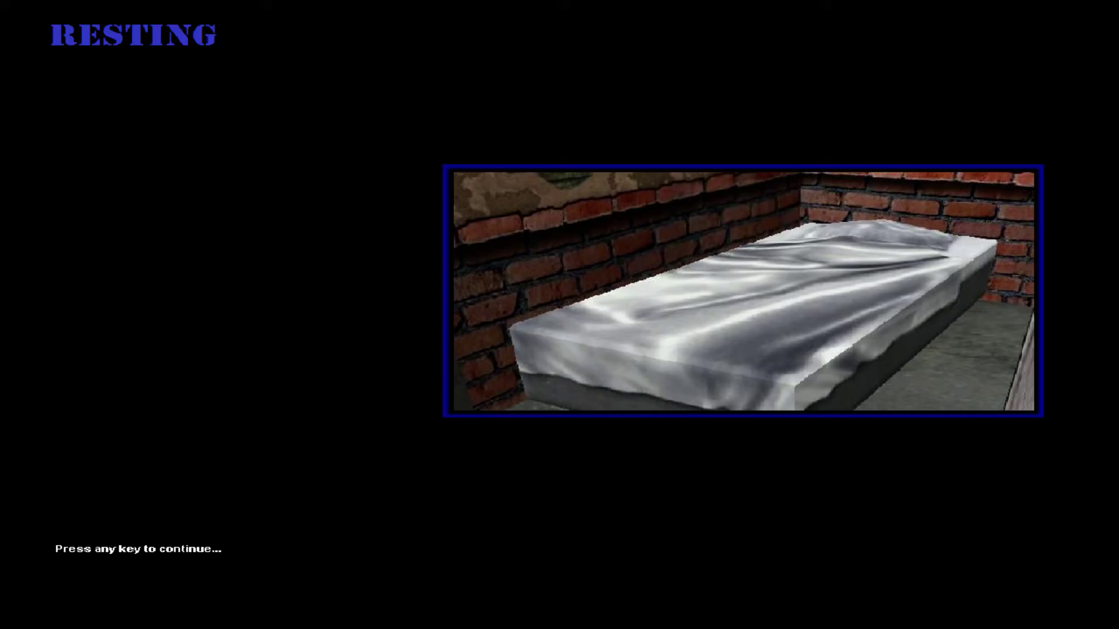
{"action": "key", "text": "1"}
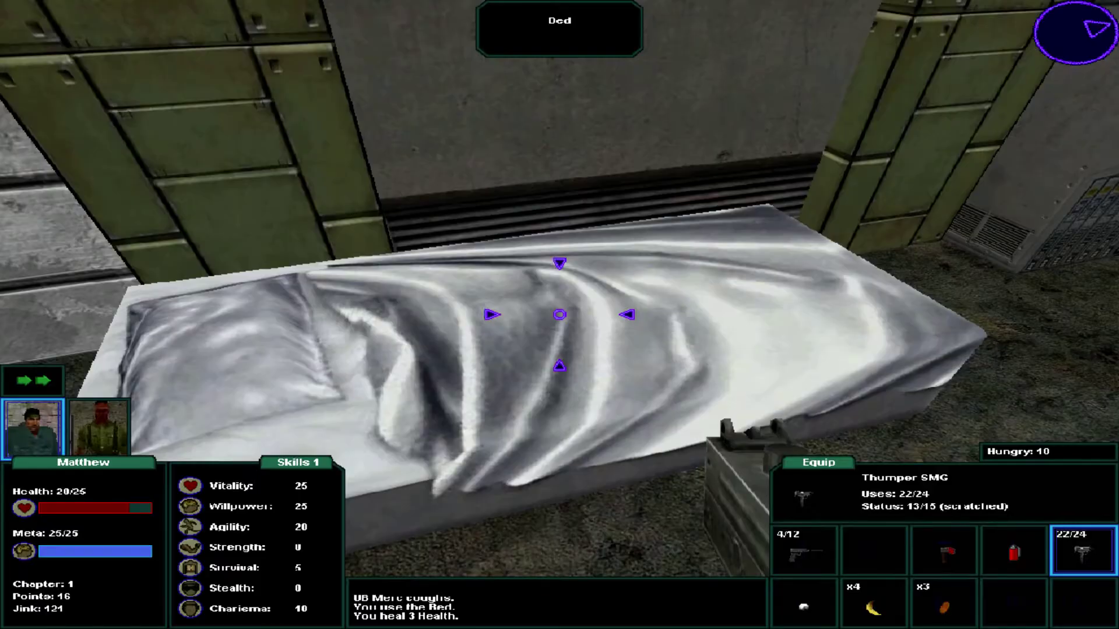
{"action": "key", "text": "e"}
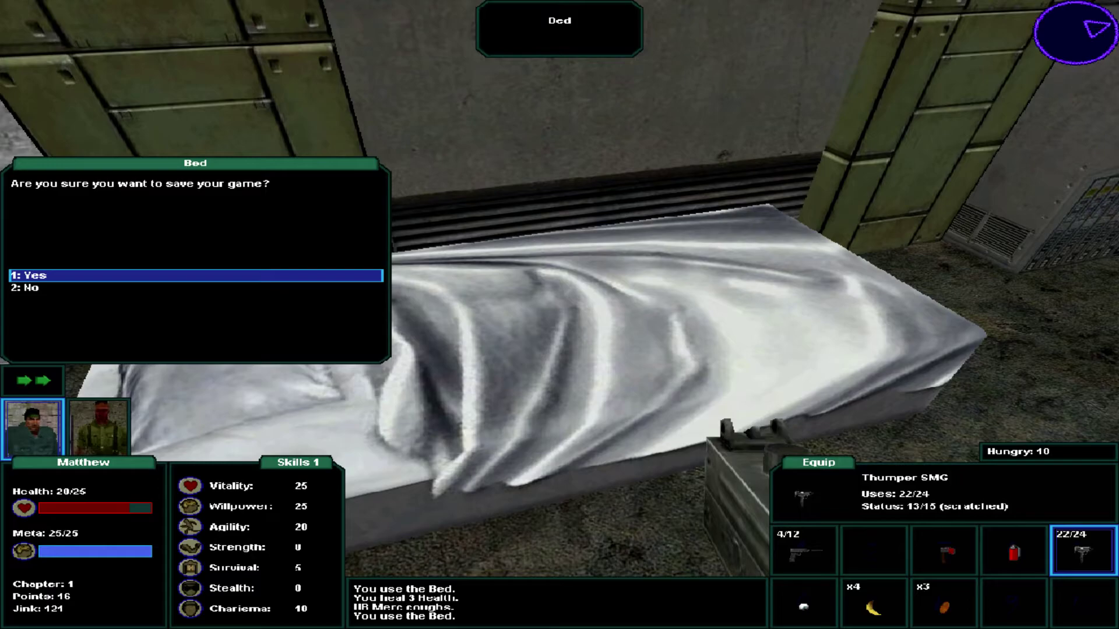
{"action": "key", "text": "1"}
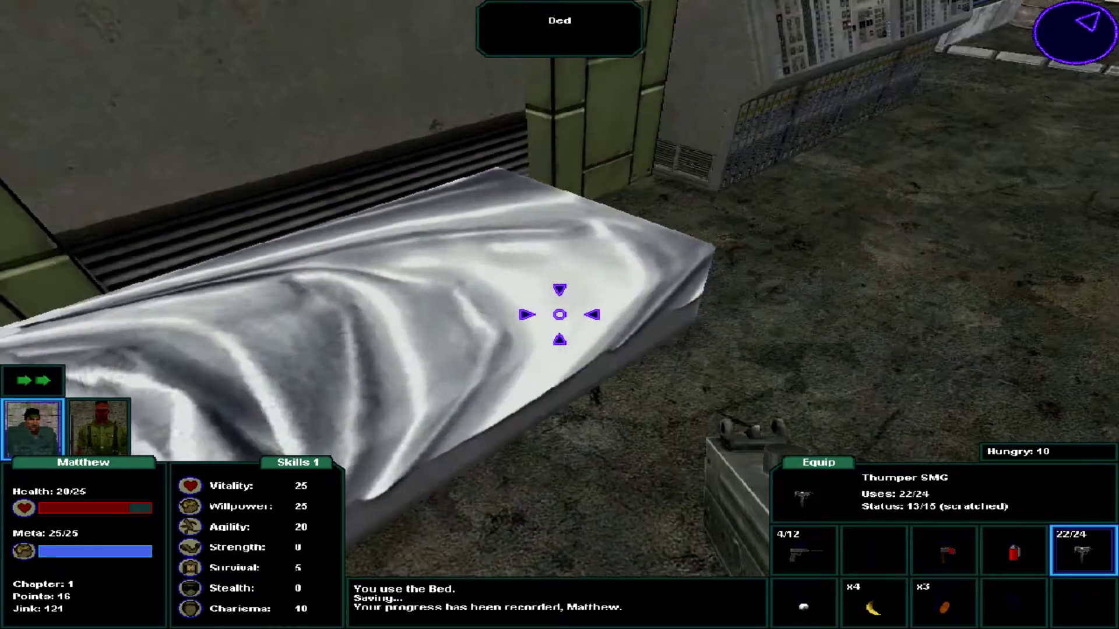
Try the wall monitor, then inspect the book and blank disc on the table.
{"action": "key", "text": "w"}
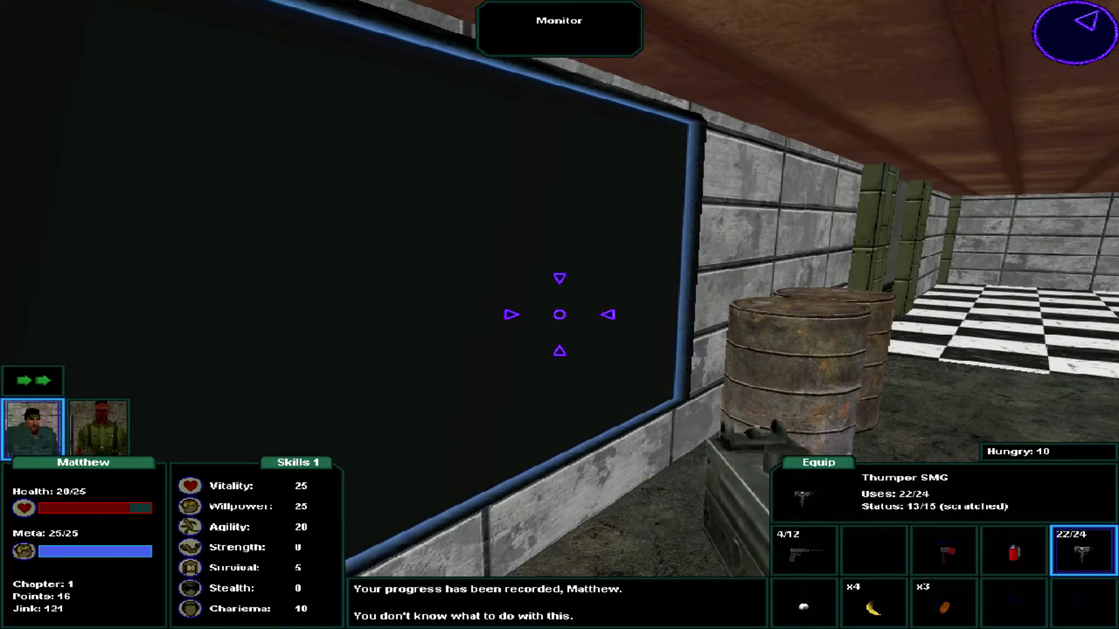
{"action": "key", "text": "Left"}
{"action": "key", "text": "Right"}
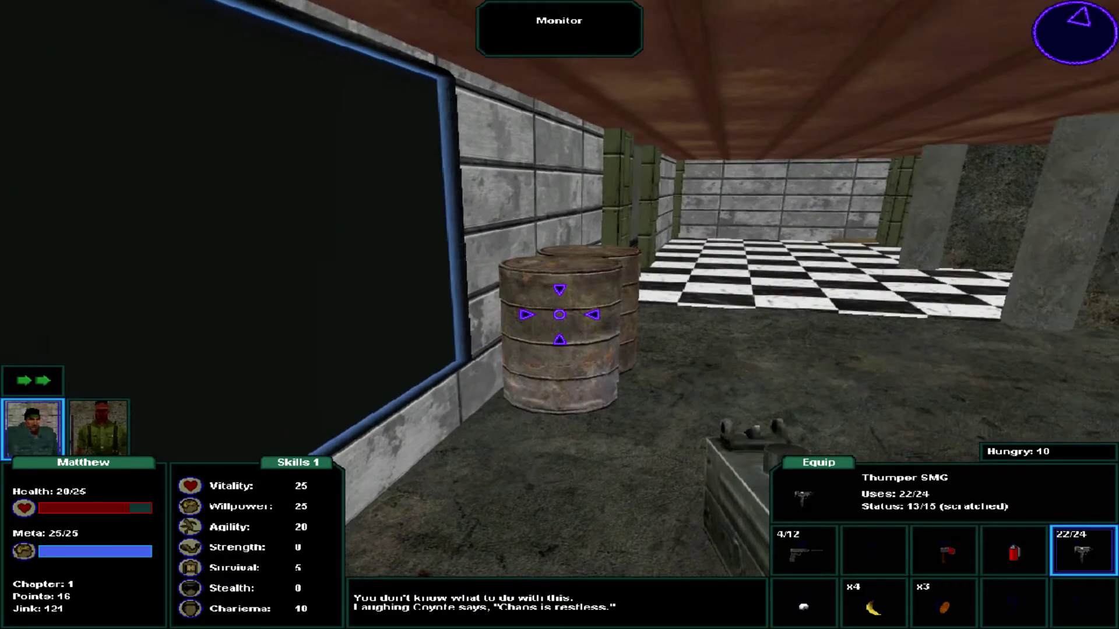
{"action": "key", "text": "Right"}
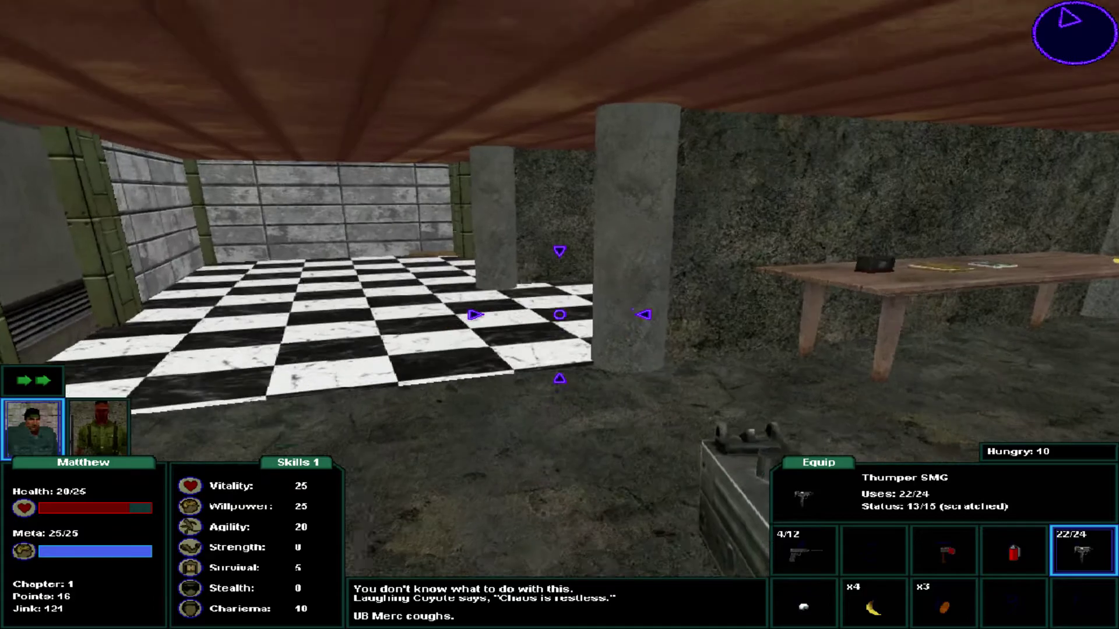
{"action": "key", "text": "w"}
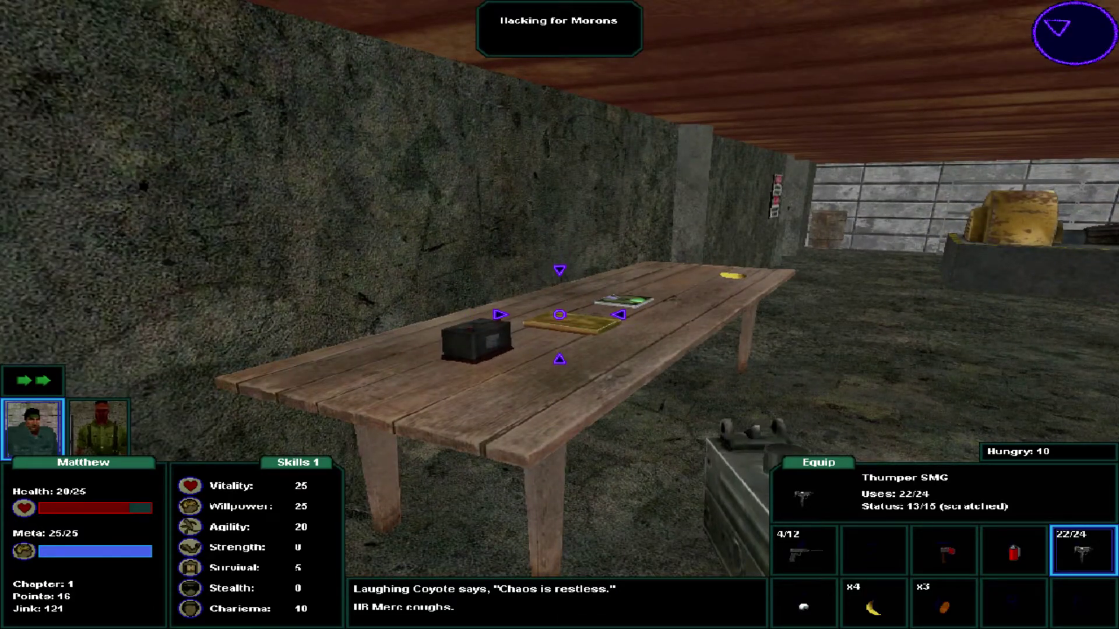
{"action": "key", "text": "w"}
Walk past the barrels and red carpet through the doorway into the next room.
{"action": "key", "text": "Right"}
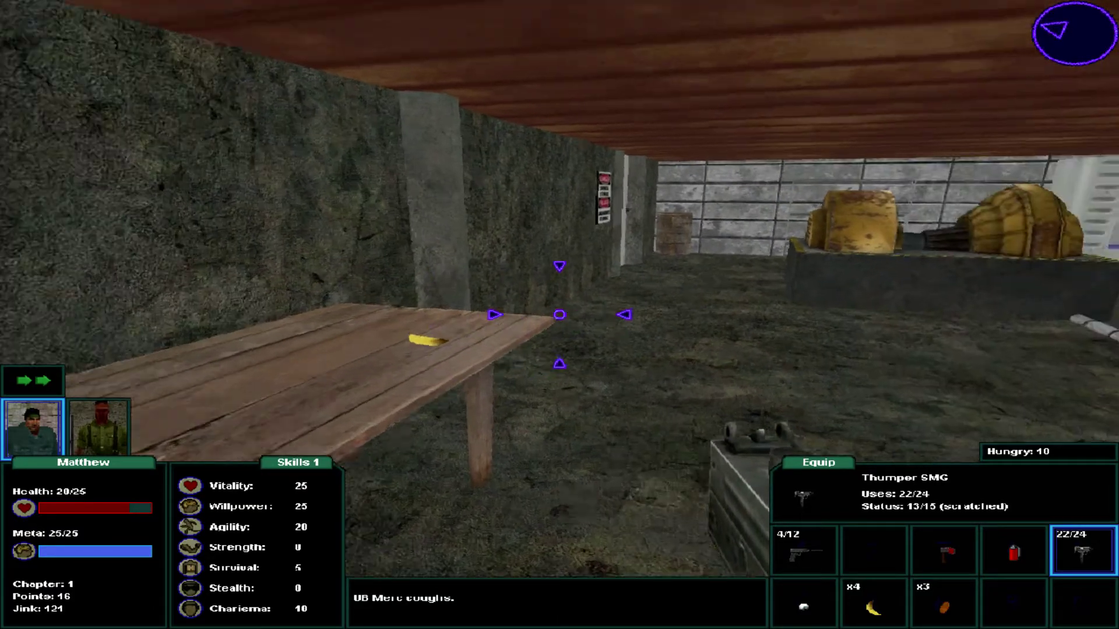
{"action": "key", "text": "Right"}
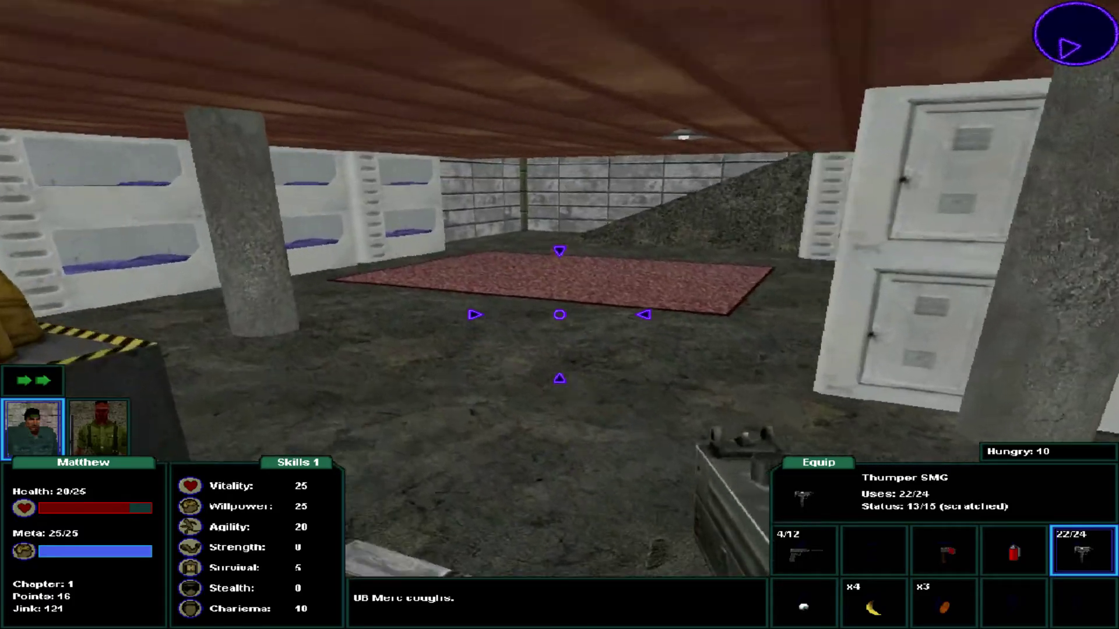
{"action": "key", "text": "w"}
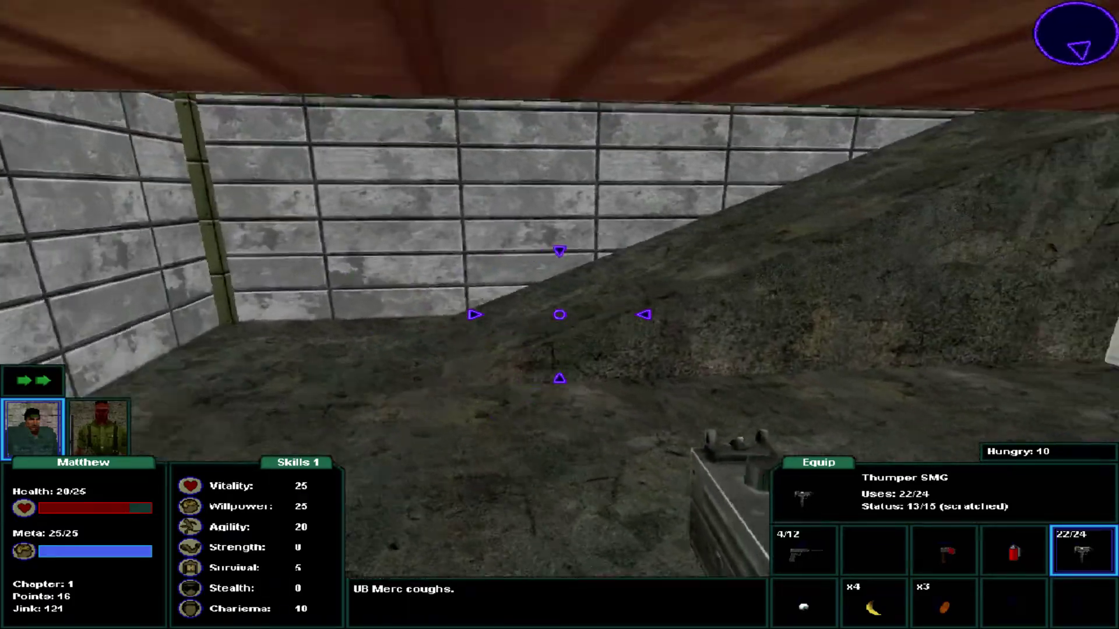
{"action": "key", "text": "Left"}
{"action": "key", "text": "w"}
{"action": "key", "text": "Left"}
{"action": "key", "text": "Left"}
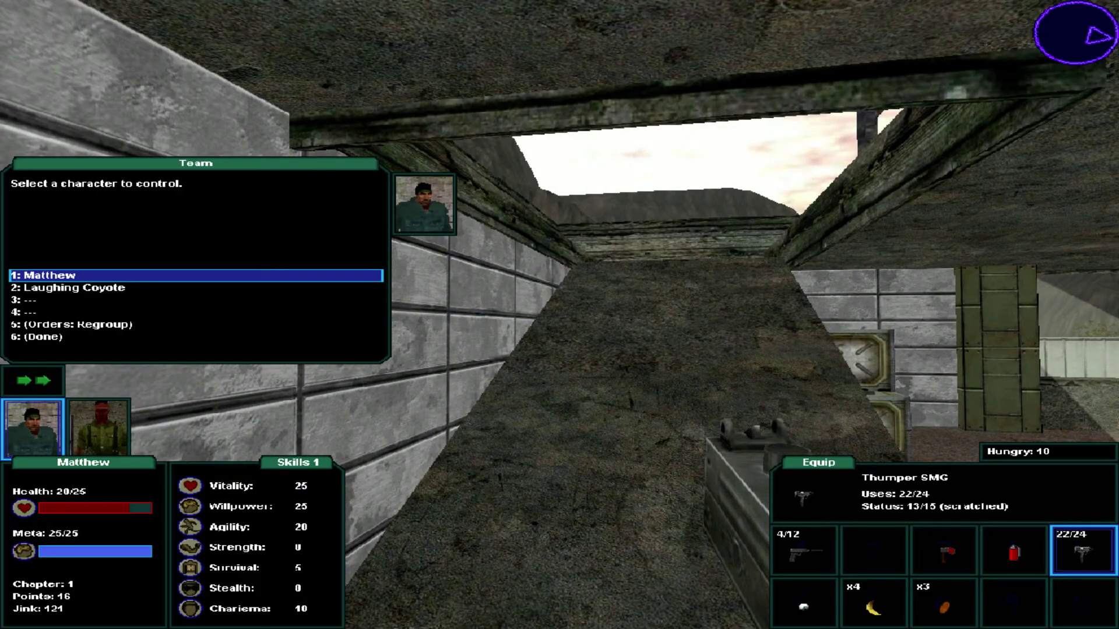